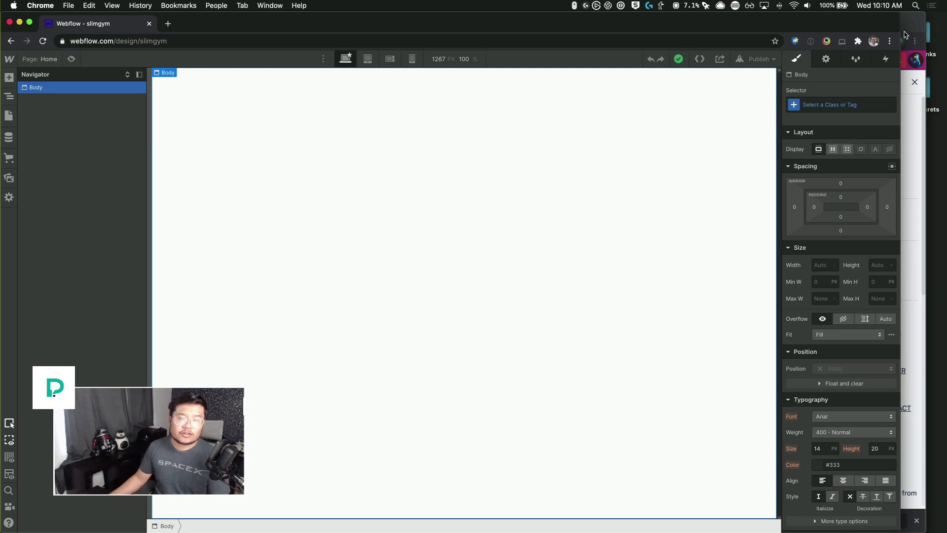
- Switch to the SlimGym Trello board in Chrome and dismiss its downloads bar
{"action": "left_click", "coordinate": [906, 35]}
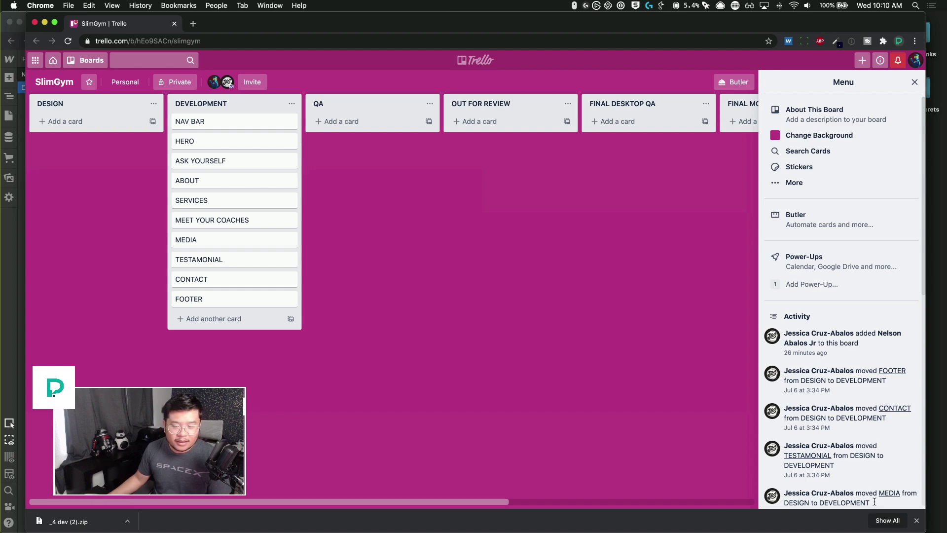
{"action": "left_click", "coordinate": [917, 521]}
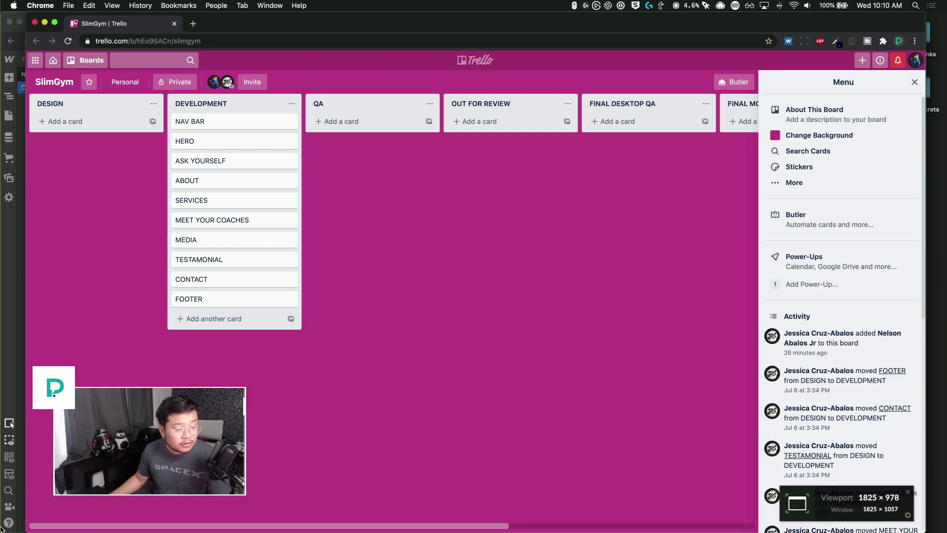
- Bring up the Finder window showing Recents and close it
{"action": "key", "text": "ctrl+Up"}
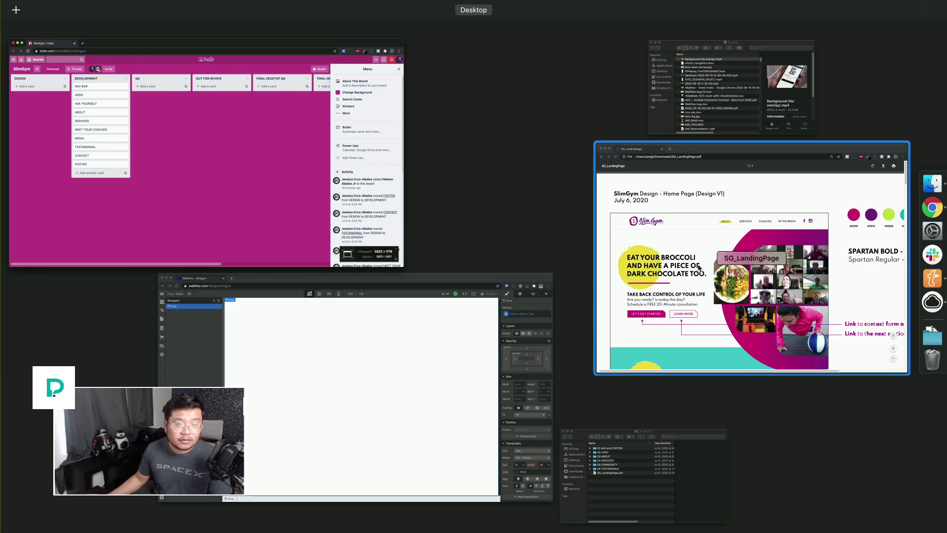
{"action": "left_click", "coordinate": [727, 91]}
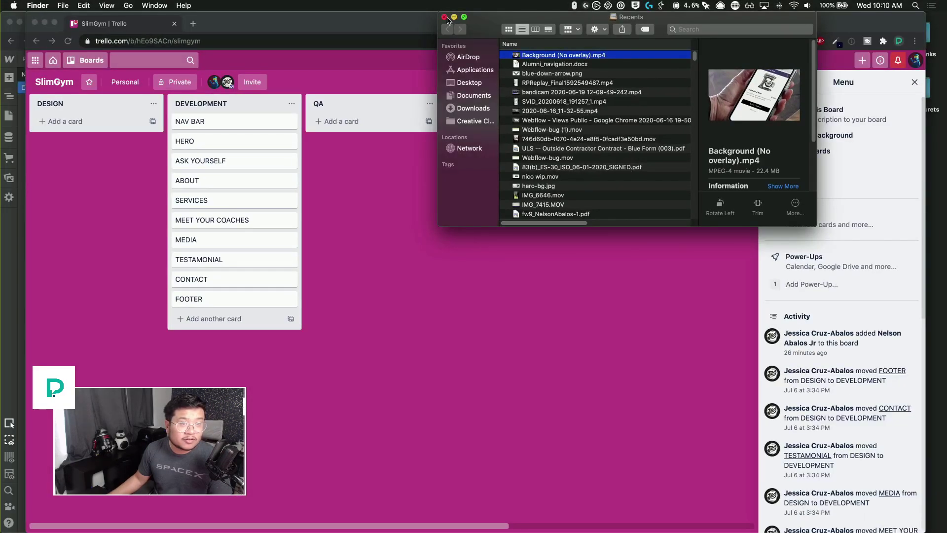
{"action": "left_click", "coordinate": [445, 31]}
- Switch to SG_LandingPage.pdf in Chrome and review the home page design from the hero down to the contact form
{"action": "key", "text": "ctrl+Up"}
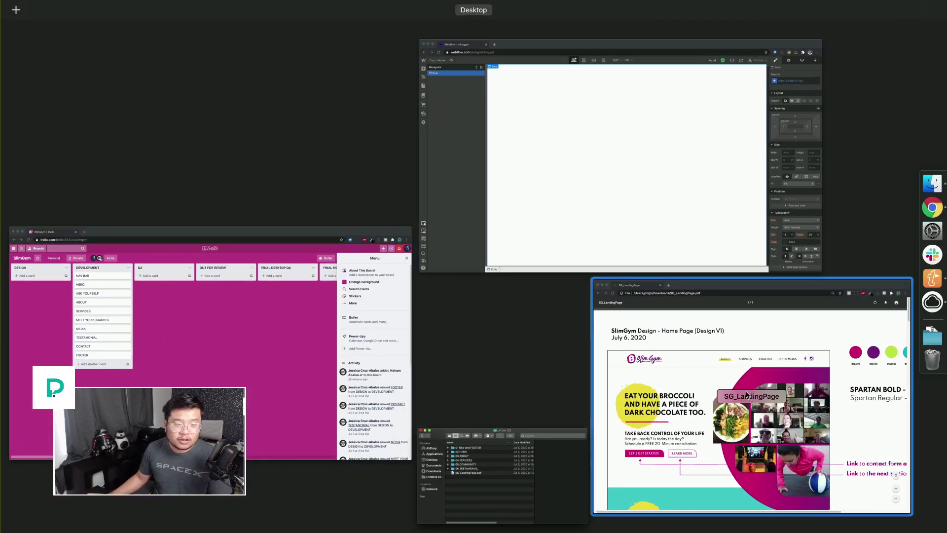
{"action": "left_click", "coordinate": [747, 394]}
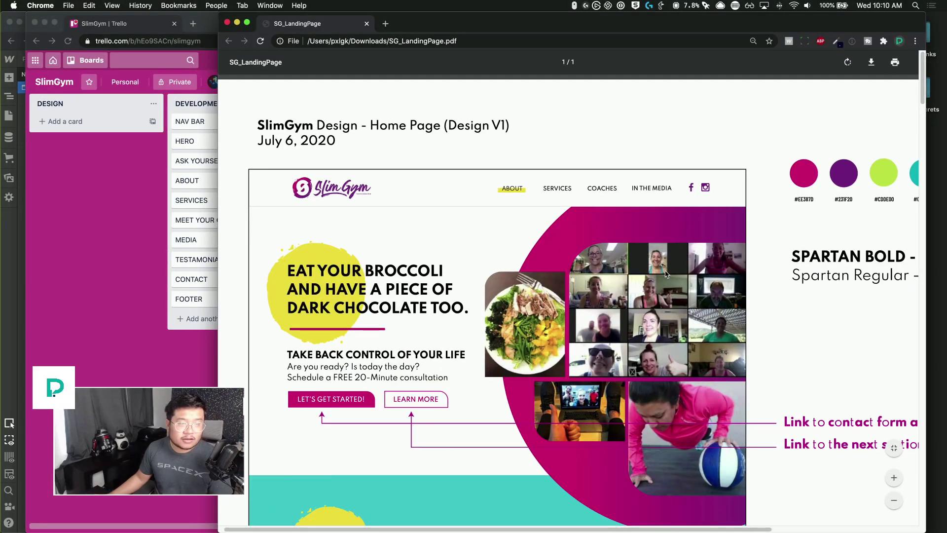
{"action": "scroll", "coordinate": [678, 261], "scroll_direction": "down", "scroll_amount": 8}
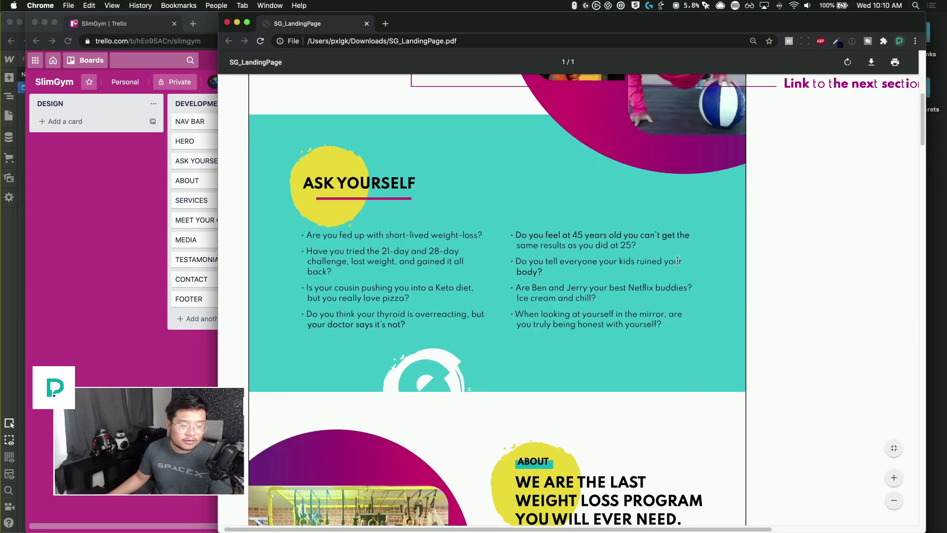
{"action": "scroll", "coordinate": [678, 260], "scroll_direction": "down", "scroll_amount": 20}
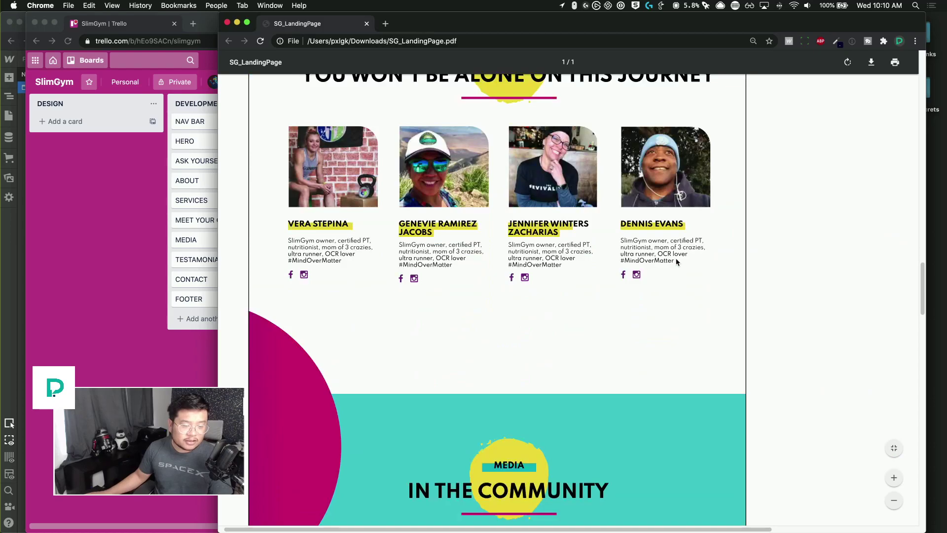
{"action": "scroll", "coordinate": [676, 259], "scroll_direction": "down", "scroll_amount": 20}
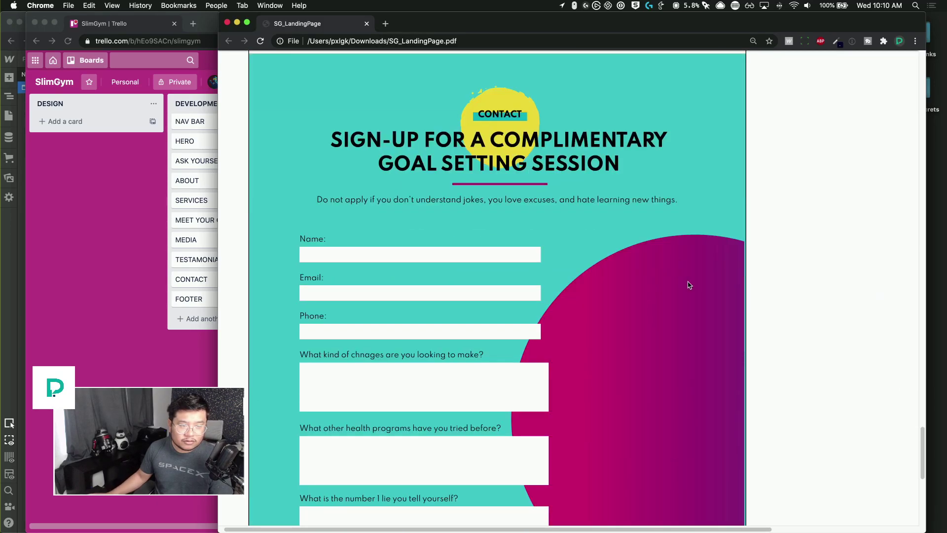
{"action": "left_click_drag", "start_coordinate": [923, 449], "coordinate": [909, 74]}
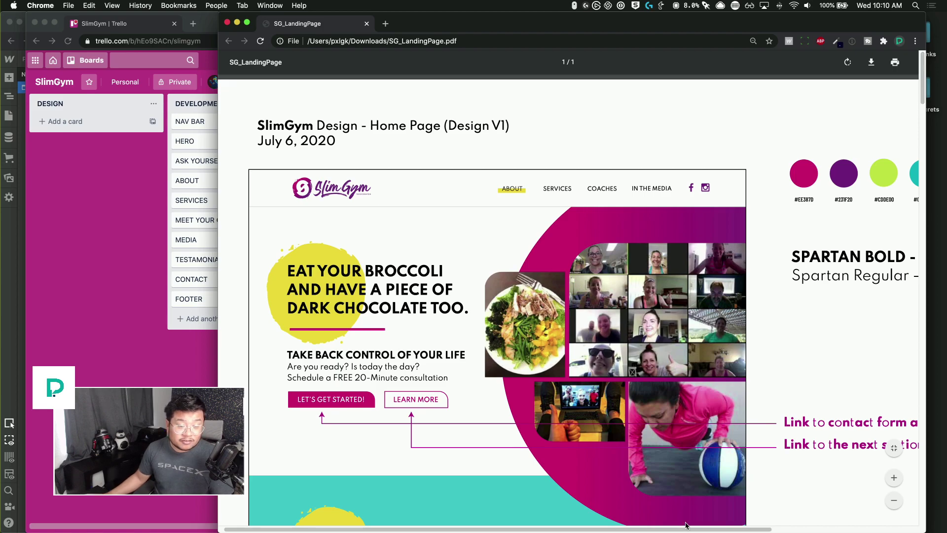
- Examine the colour palette, the header and body fonts, and the button link notes beside the hero design
{"action": "left_click_drag", "start_coordinate": [688, 529], "coordinate": [877, 522]}
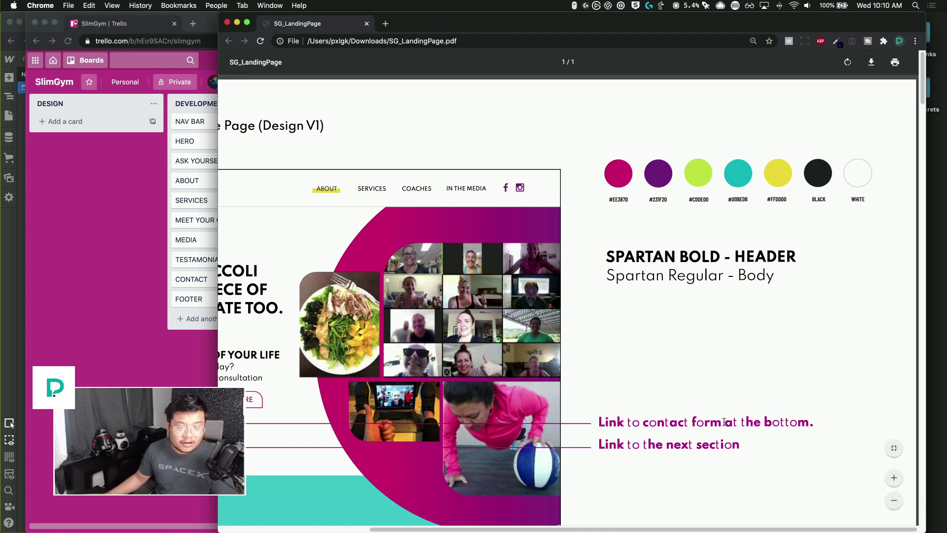
{"action": "scroll", "coordinate": [724, 422], "scroll_direction": "down", "scroll_amount": 1}
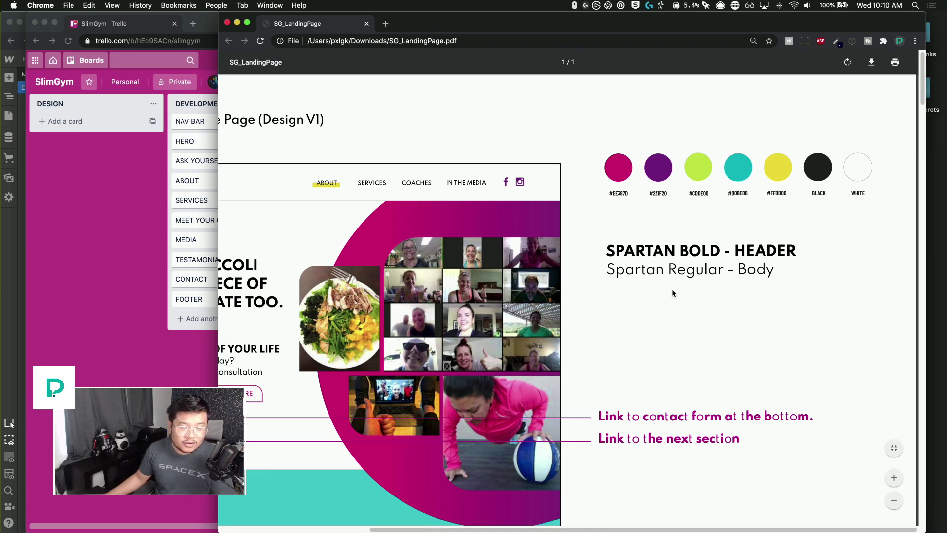
{"action": "scroll", "coordinate": [667, 293], "scroll_direction": "down", "scroll_amount": 3}
{"action": "scroll", "coordinate": [664, 523], "scroll_direction": "down", "scroll_amount": 3}
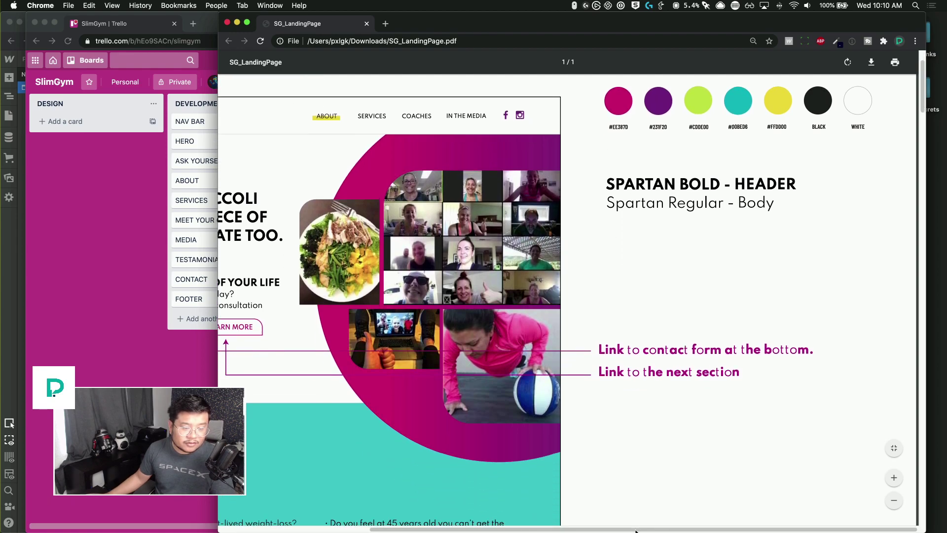
{"action": "left_click_drag", "start_coordinate": [664, 529], "coordinate": [486, 522]}
{"action": "scroll", "coordinate": [626, 518], "scroll_direction": "right", "scroll_amount": 5}
{"action": "scroll", "coordinate": [626, 518], "scroll_direction": "down", "scroll_amount": 2}
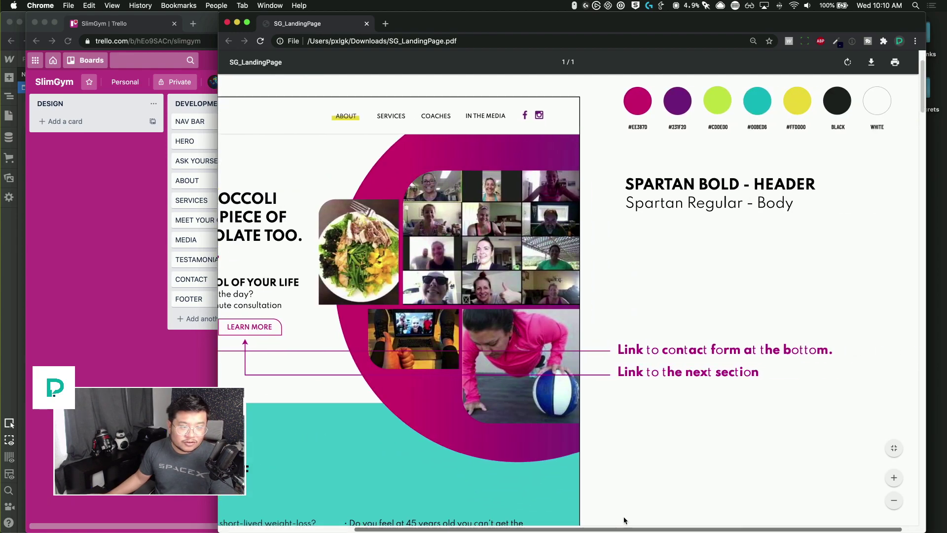
{"action": "scroll", "coordinate": [642, 474], "scroll_direction": "left", "scroll_amount": 2}
{"action": "scroll", "coordinate": [645, 454], "scroll_direction": "down", "scroll_amount": 2}
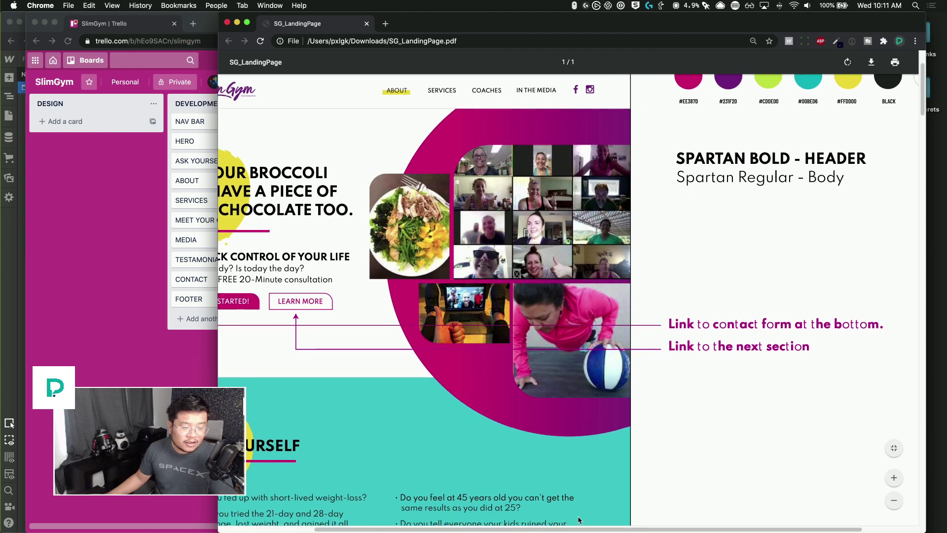
{"action": "scroll", "coordinate": [480, 361], "scroll_direction": "left", "scroll_amount": 5}
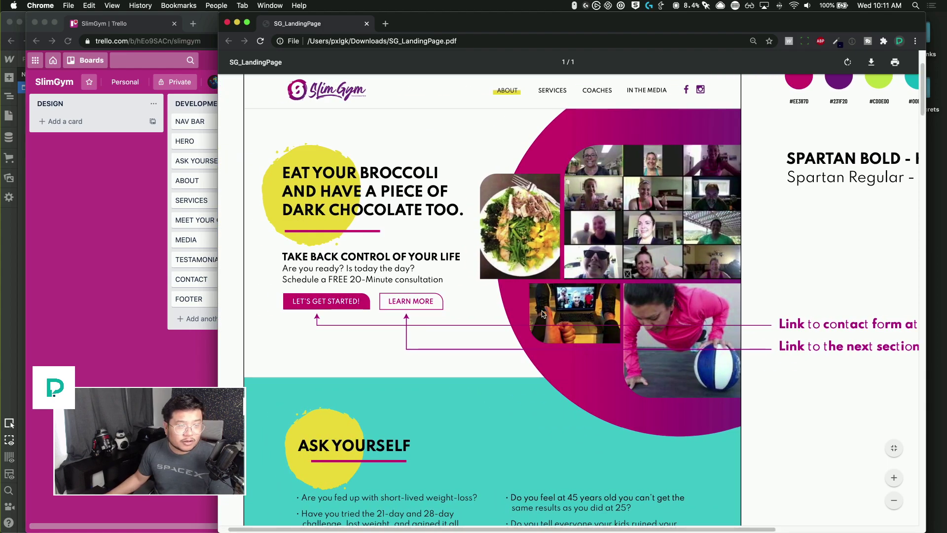
- Switch to the _4 dev (2) folder in Finder, inspect the assets in 01 NAV and FOOTER, and return to the parent folder
{"action": "key", "text": "ctrl+Up"}
{"action": "left_click", "coordinate": [502, 465]}
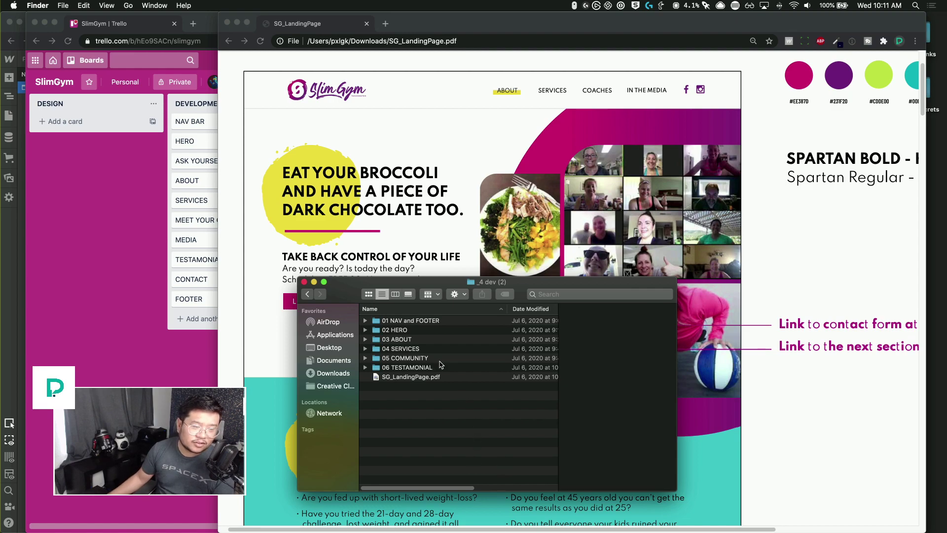
{"action": "left_click", "coordinate": [421, 322]}
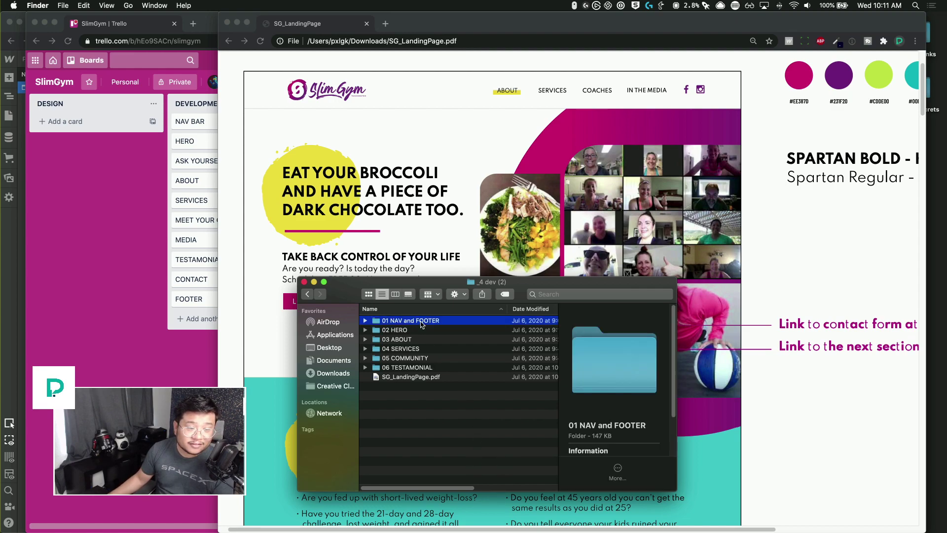
{"action": "double_click", "coordinate": [421, 322]}
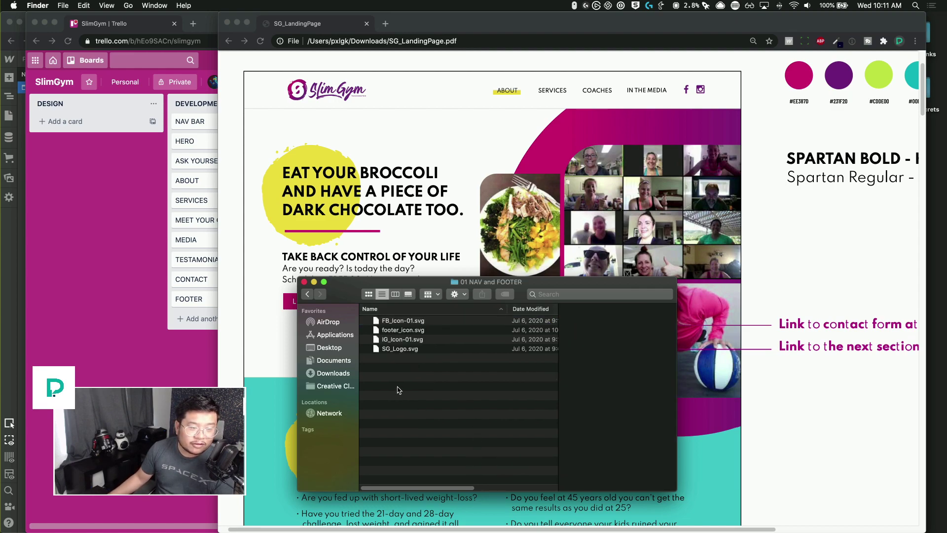
{"action": "left_click_drag", "start_coordinate": [399, 390], "coordinate": [396, 314]}
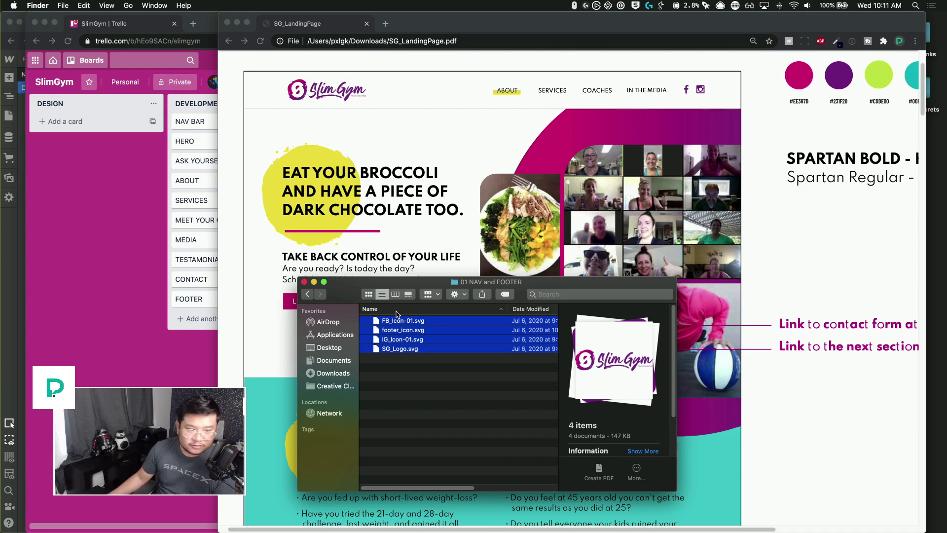
{"action": "left_click", "coordinate": [416, 402]}
{"action": "left_click", "coordinate": [307, 295]}
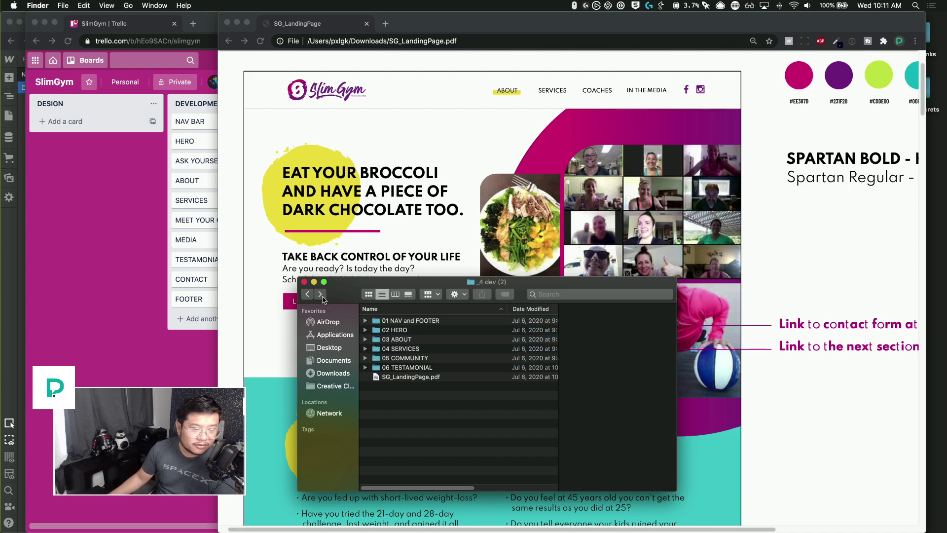
- Go through the numbered section folders one by one, from 01 NAV and FOOTER to the testimonial folder
{"action": "left_click", "coordinate": [423, 324]}
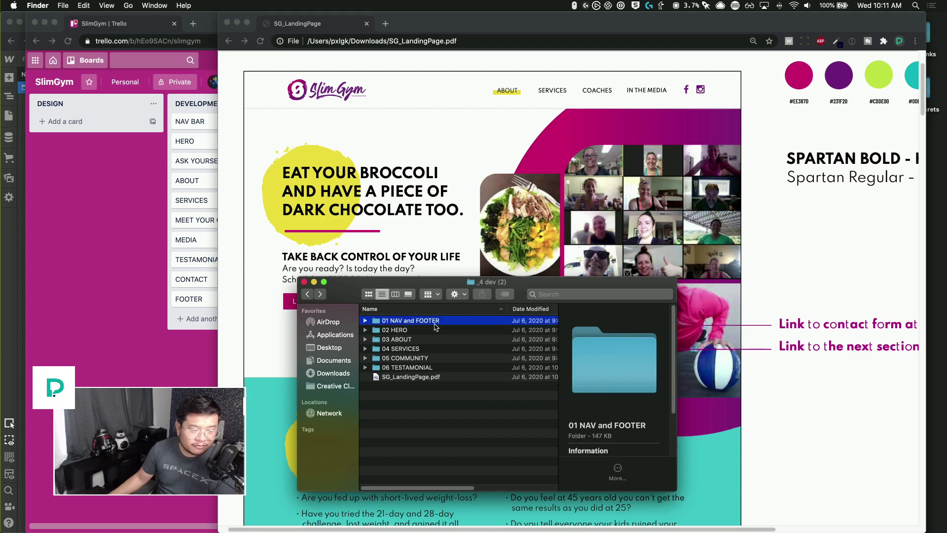
{"action": "left_click", "coordinate": [420, 331]}
{"action": "left_click", "coordinate": [414, 339]}
{"action": "left_click", "coordinate": [417, 349]}
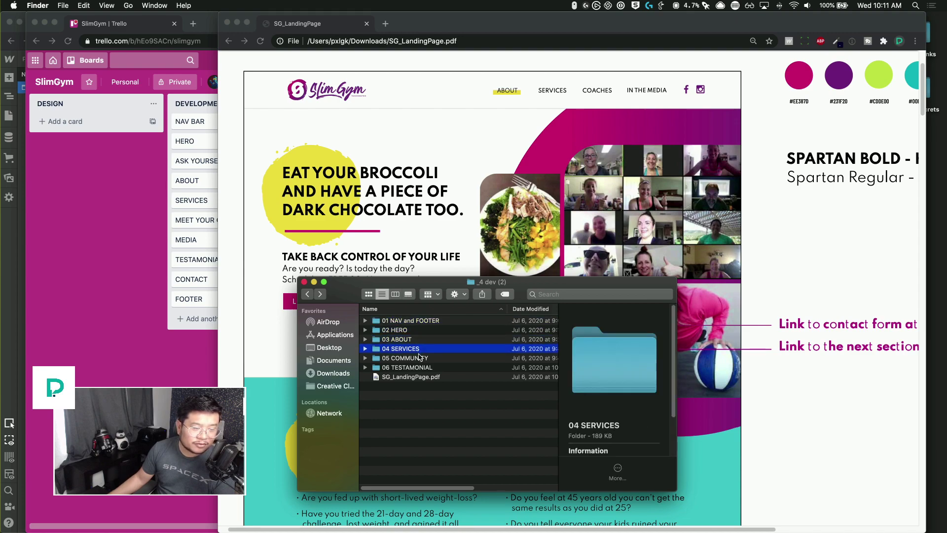
{"action": "left_click", "coordinate": [425, 359]}
{"action": "left_click", "coordinate": [434, 368]}
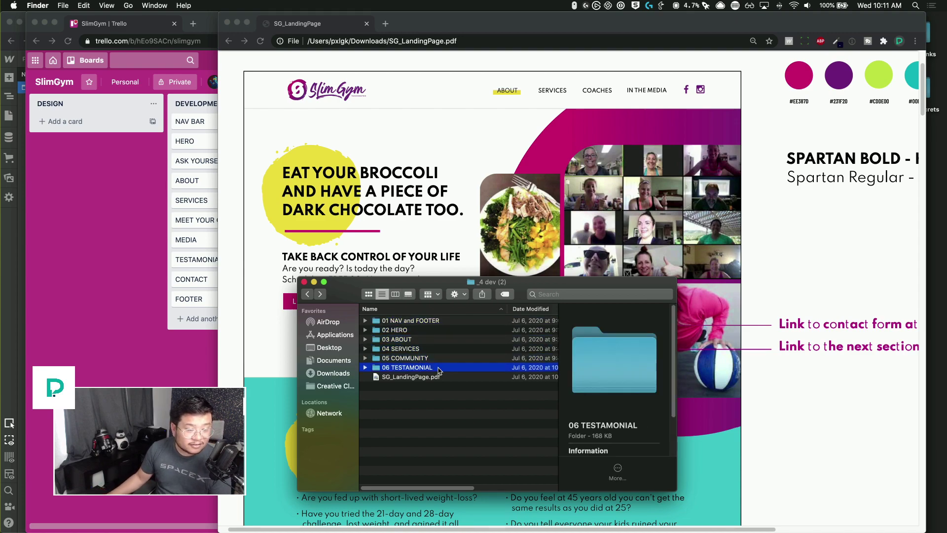
- Correct the misspelled testimonial folder's name to 06 TESTIMONIAL
{"action": "key", "text": "Return"}
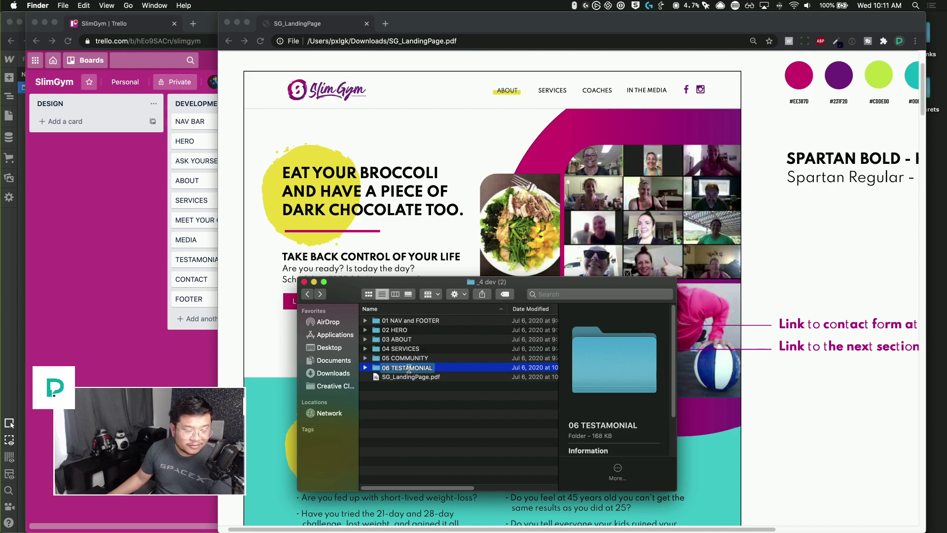
{"action": "left_click", "coordinate": [406, 368]}
{"action": "key", "text": "BackSpace"}
{"action": "type", "text": "I"}
{"action": "key", "text": "Return"}
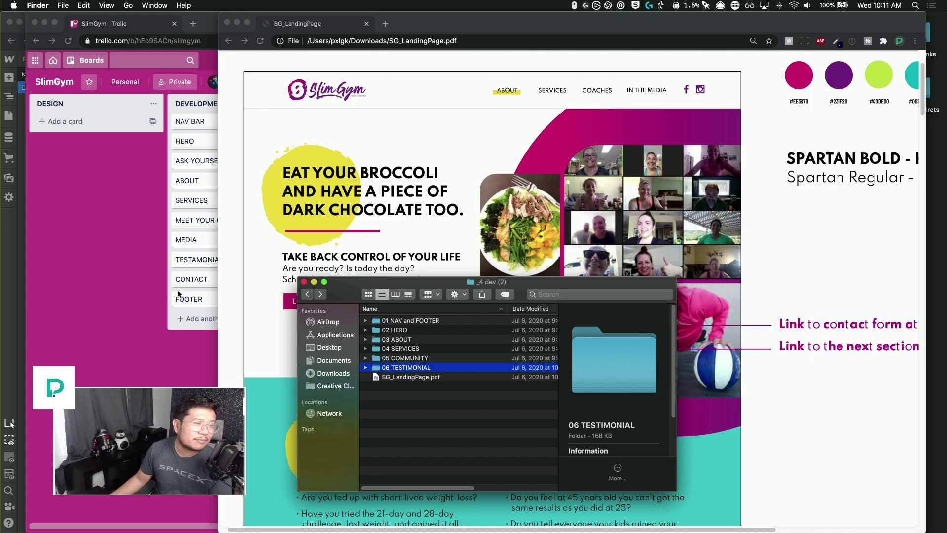
- Upload all four SVG files from the 01 NAV and FOOTER folder to the assets of the slimgym project in Webflow
{"action": "double_click", "coordinate": [422, 321]}
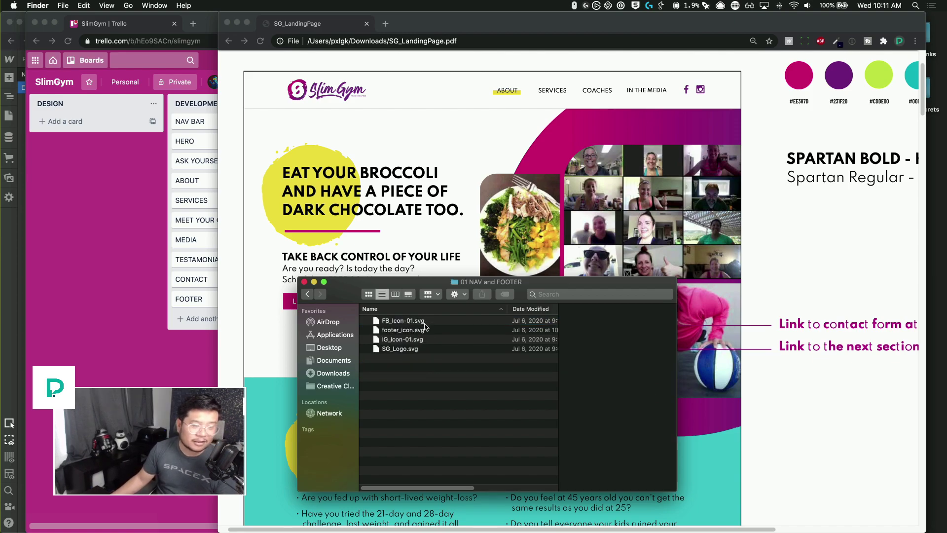
{"action": "key", "text": "super+a"}
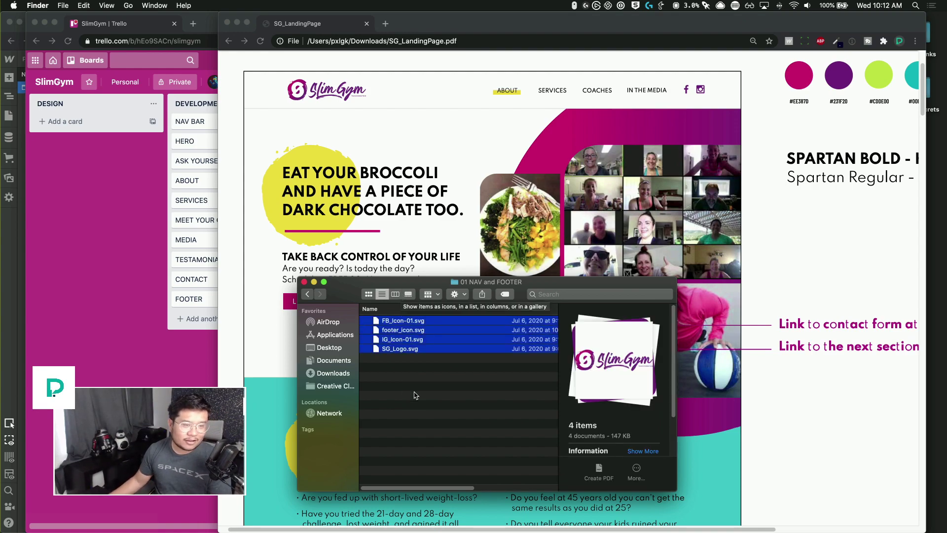
{"action": "left_click", "coordinate": [7, 269]}
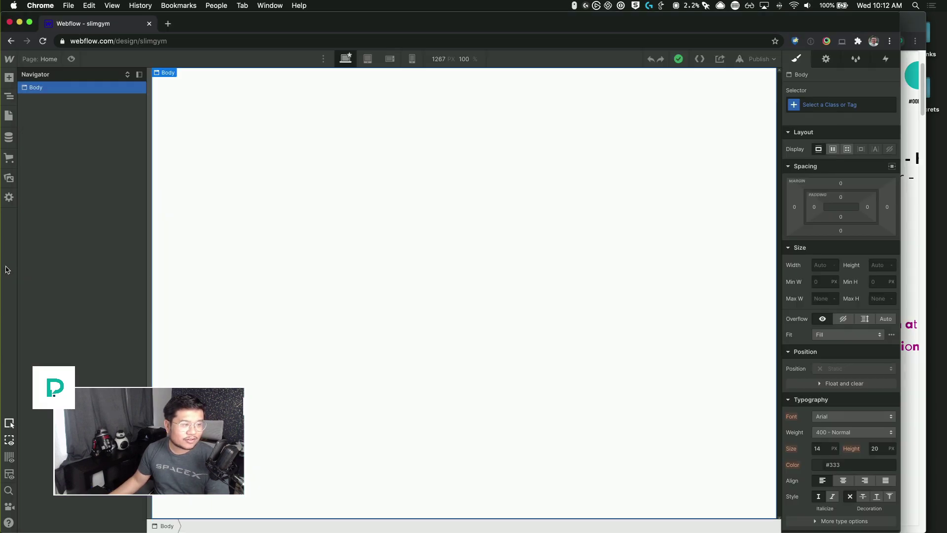
{"action": "key", "text": "ctrl+Up"}
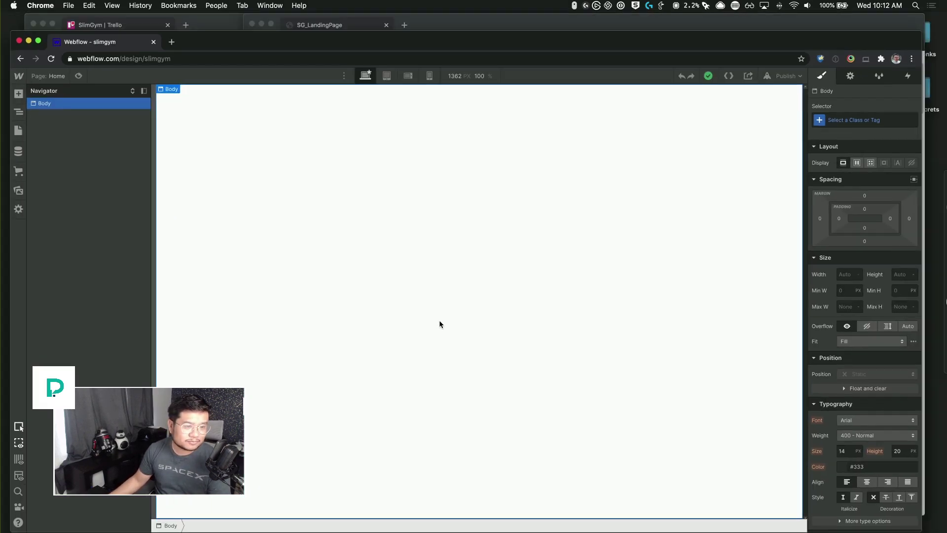
{"action": "left_click", "coordinate": [597, 478]}
{"action": "key", "text": "super+a"}
{"action": "left_click_drag", "start_coordinate": [437, 348], "coordinate": [131, 241]}
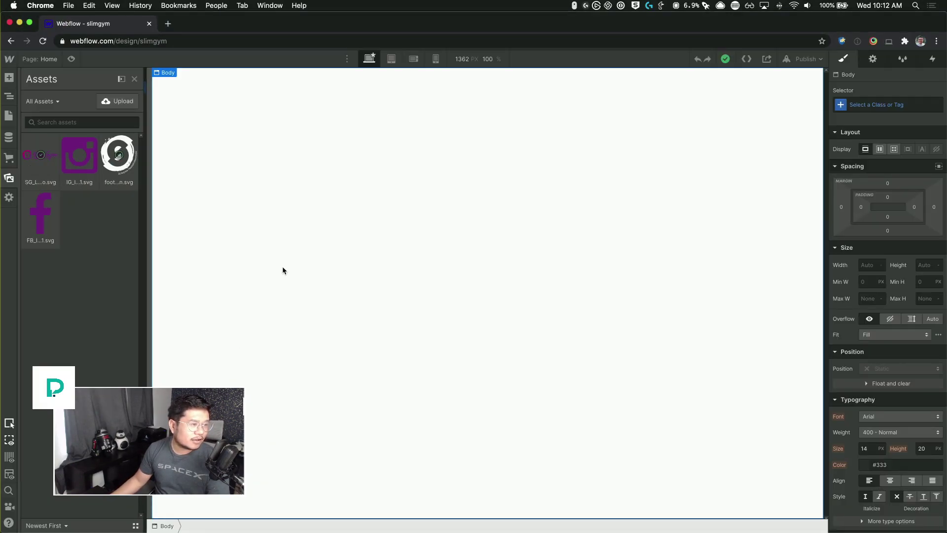
- Copy the magenta swatch's hex code from the palette in SG_LandingPage.pdf and return to the Webflow canvas with the assets closed
{"action": "key", "text": "ctrl+Up"}
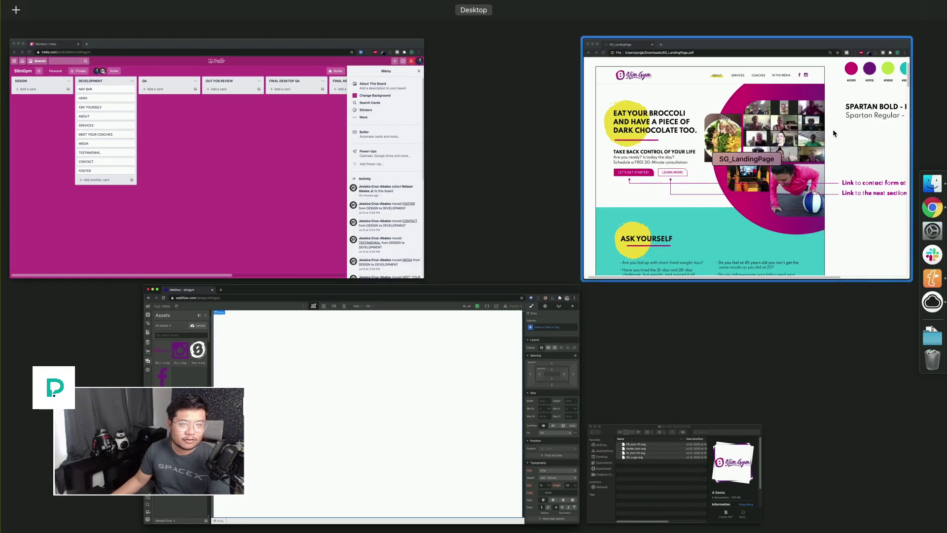
{"action": "left_click", "coordinate": [757, 185]}
{"action": "scroll", "coordinate": [801, 139], "scroll_direction": "right", "scroll_amount": 5}
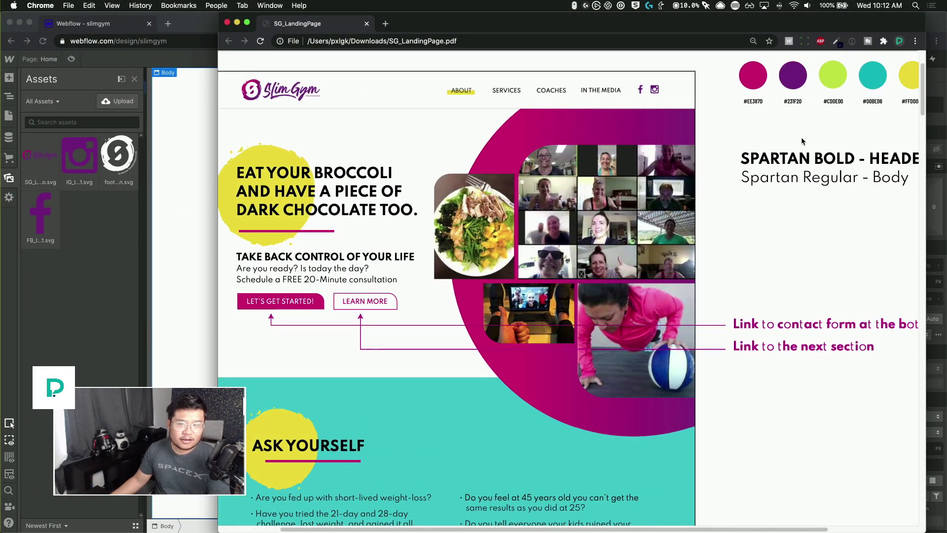
{"action": "scroll", "coordinate": [805, 139], "scroll_direction": "up", "scroll_amount": 3}
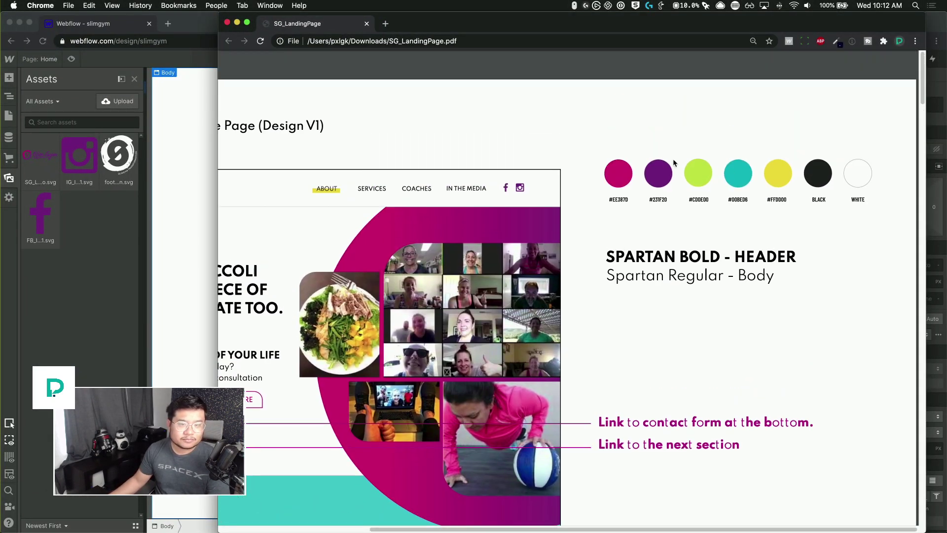
{"action": "double_click", "coordinate": [620, 199]}
{"action": "key", "text": "super+c"}
{"action": "left_click", "coordinate": [110, 291]}
{"action": "left_click", "coordinate": [501, 312]}
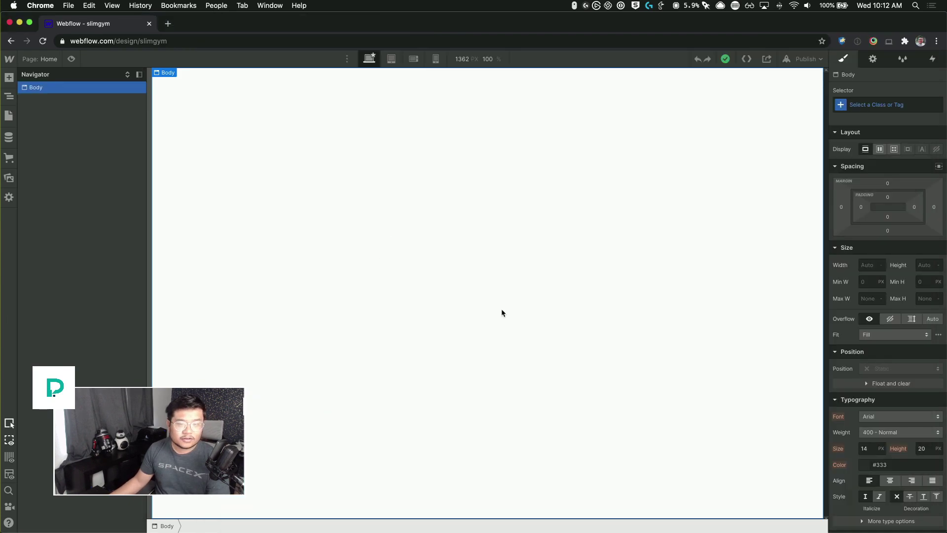
- Set the Body's text colour to the copied #ee387d and save it as a colour swatch under the suggested name
{"action": "scroll", "coordinate": [879, 401], "scroll_direction": "down", "scroll_amount": 3}
{"action": "left_click", "coordinate": [873, 393]}
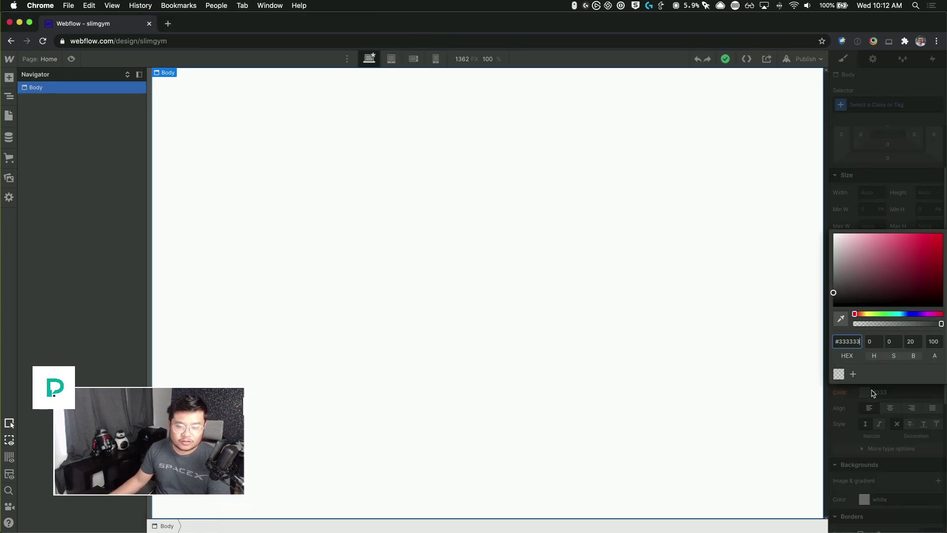
{"action": "key", "text": "super+v"}
{"action": "key", "text": "Return"}
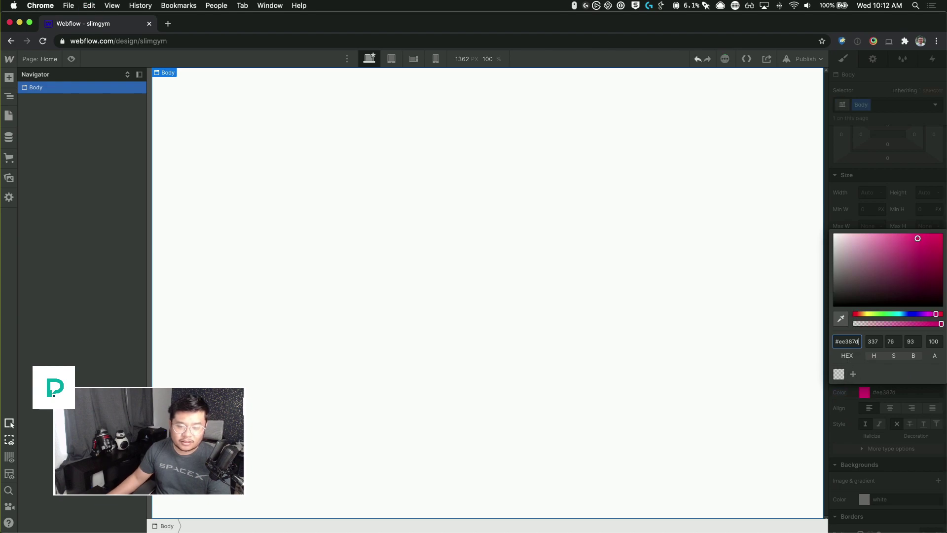
{"action": "left_click", "coordinate": [854, 374]}
{"action": "left_click", "coordinate": [931, 373]}
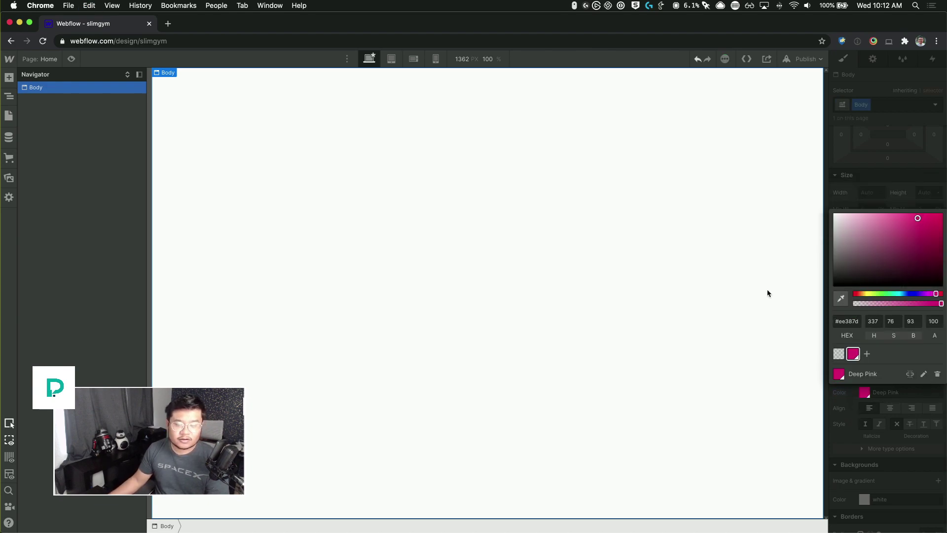
- Switch to the browser window showing SG_LandingPage.pdf and close it
{"action": "key", "text": "super+Tab"}
{"action": "key", "text": "super+Tab"}
{"action": "key", "text": "super+Tab"}
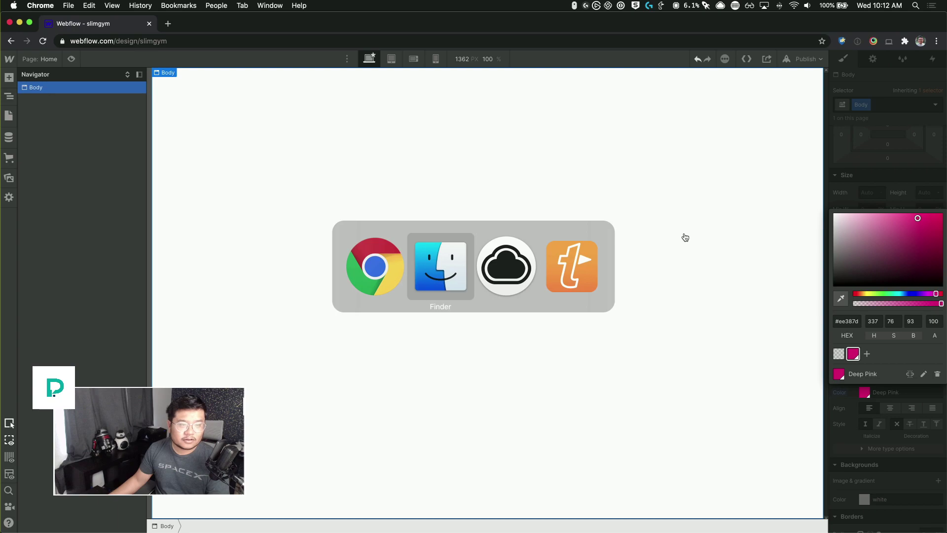
{"action": "key", "text": "super+Tab"}
{"action": "key", "text": "super+Tab"}
{"action": "key", "text": "super+Tab"}
{"action": "key", "text": "ctrl+Up"}
{"action": "left_click", "coordinate": [734, 152]}
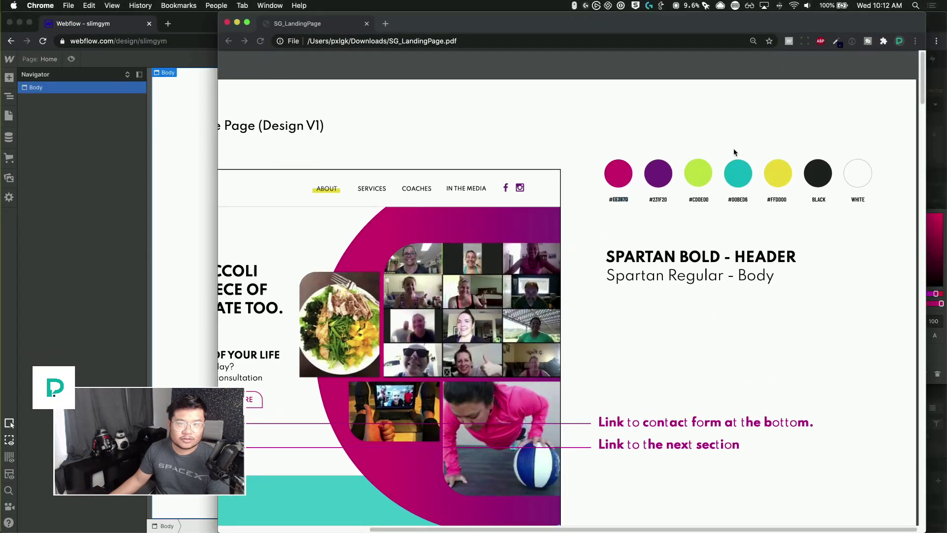
{"action": "mouse_move", "coordinate": [734, 148]}
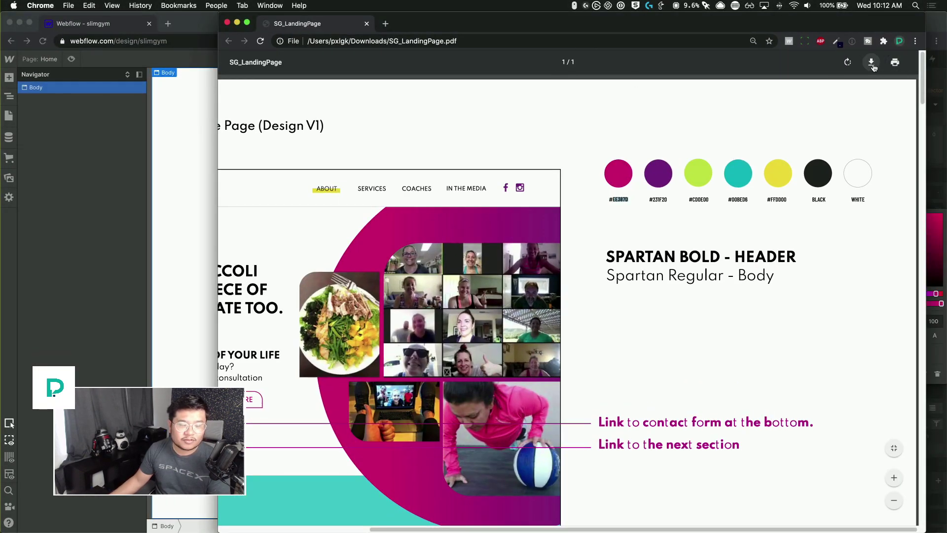
{"action": "left_click", "coordinate": [873, 67]}
{"action": "key", "text": "Escape"}
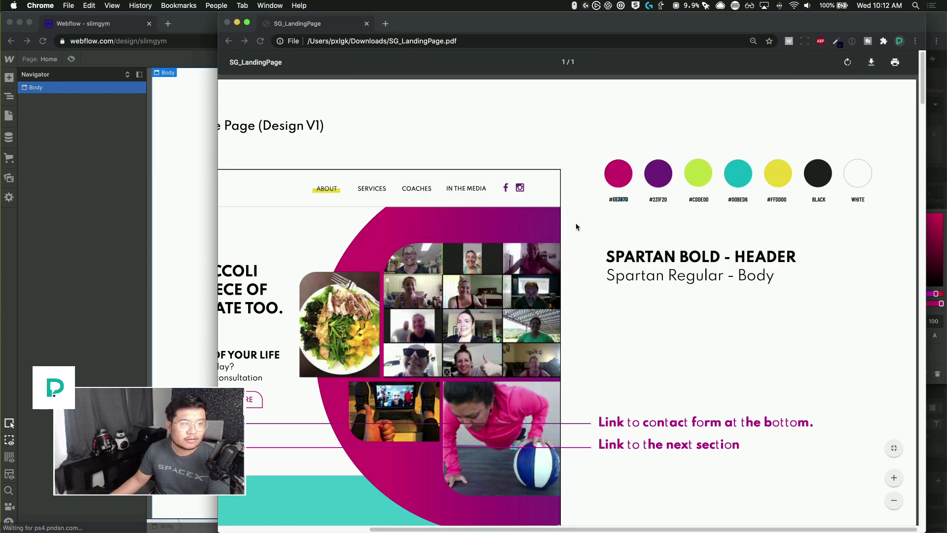
{"action": "key", "text": "super+w"}
- Go up from the 01 NAV and FOOTER folder in Finder and open SG_LandingPage.pdf in Preview
{"action": "key", "text": "ctrl+Up"}
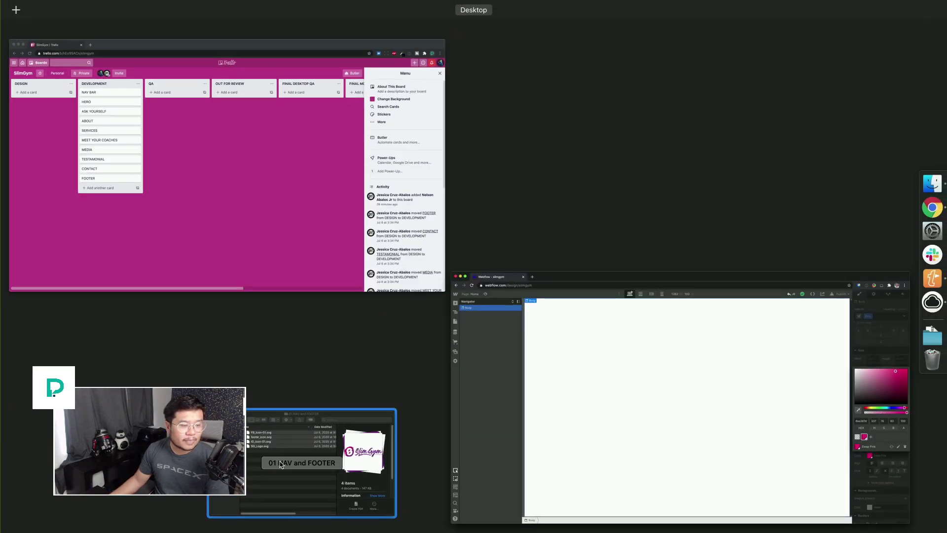
{"action": "left_click", "coordinate": [280, 464]}
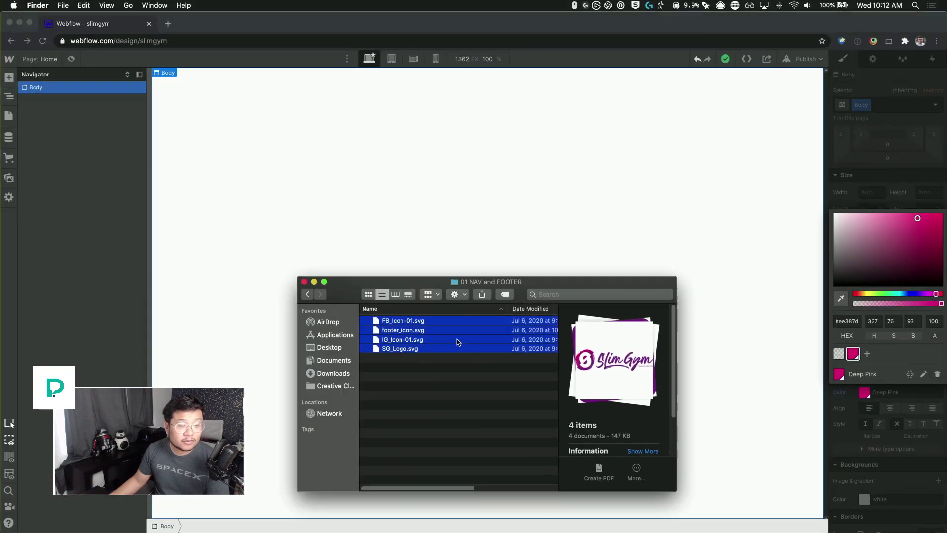
{"action": "left_click", "coordinate": [307, 294]}
{"action": "double_click", "coordinate": [411, 377]}
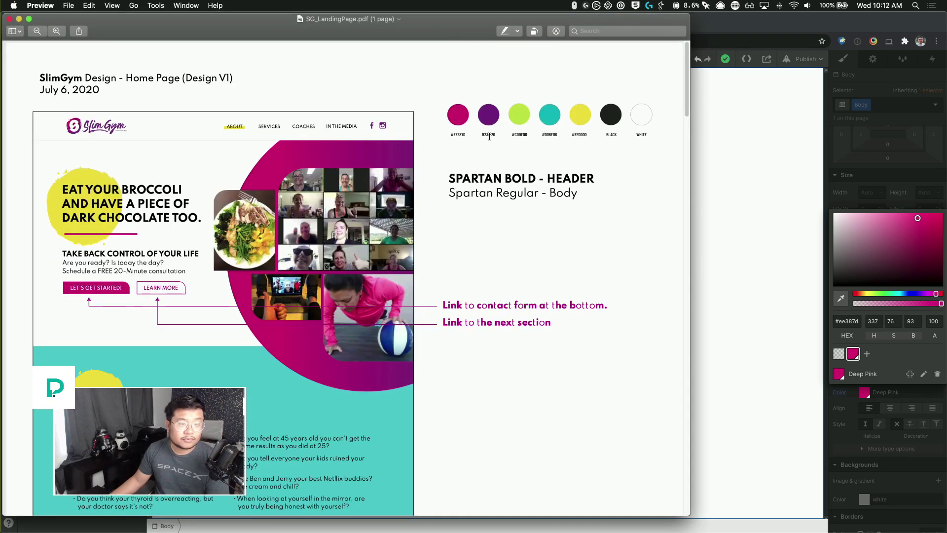
- Copy the purple swatch's hex code from the PDF, apply it as Webflow text colour #231f20 and save it as a swatch
{"action": "double_click", "coordinate": [489, 134]}
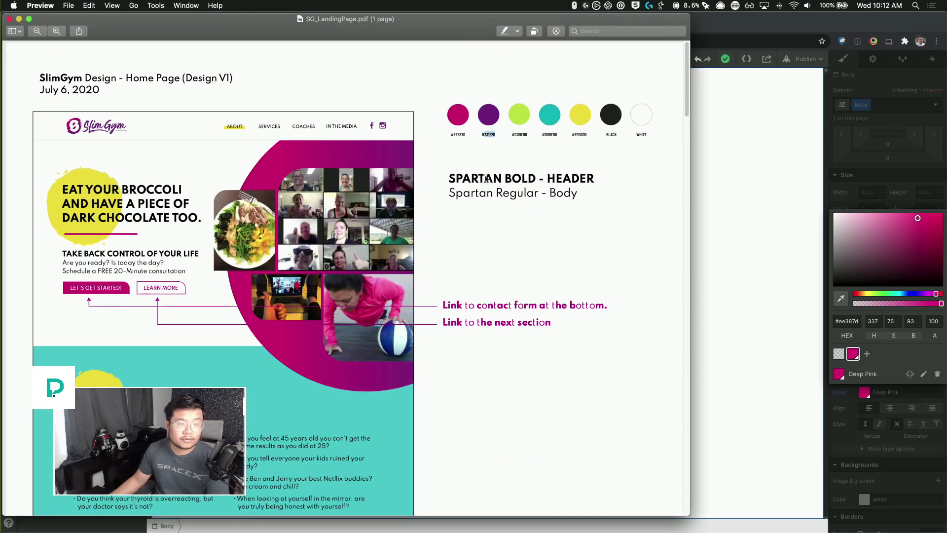
{"action": "key", "text": "super+c"}
{"action": "key", "text": "super+Tab"}
{"action": "key", "text": "super+v"}
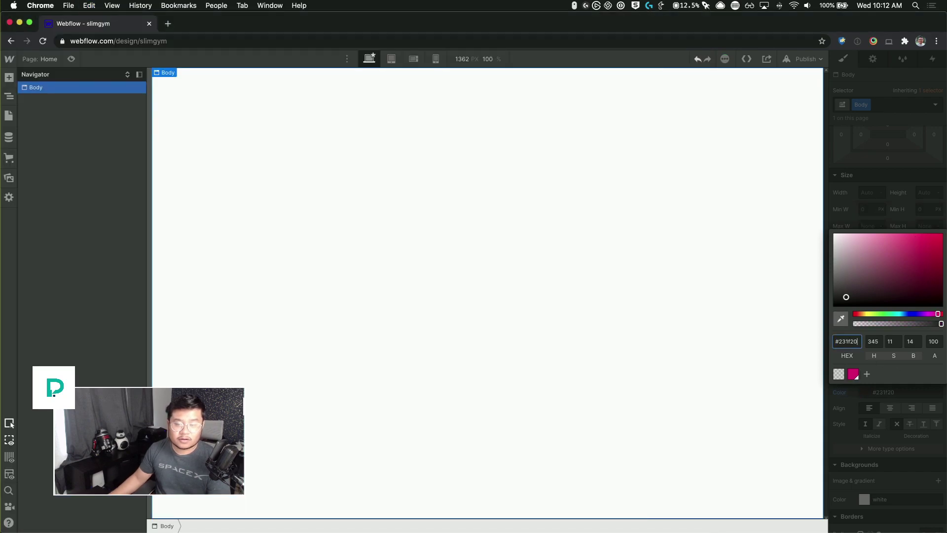
{"action": "left_click", "coordinate": [867, 374]}
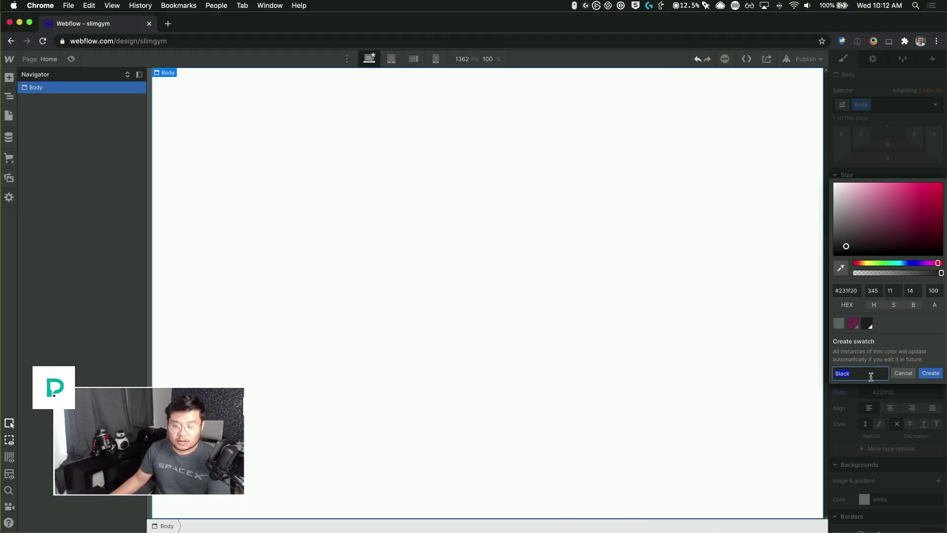
{"action": "left_click", "coordinate": [931, 374]}
- Copy the lime green hex code from the PDF palette and save #cdde00 as a Webflow colour swatch under the suggested name
{"action": "key", "text": "ctrl+Up"}
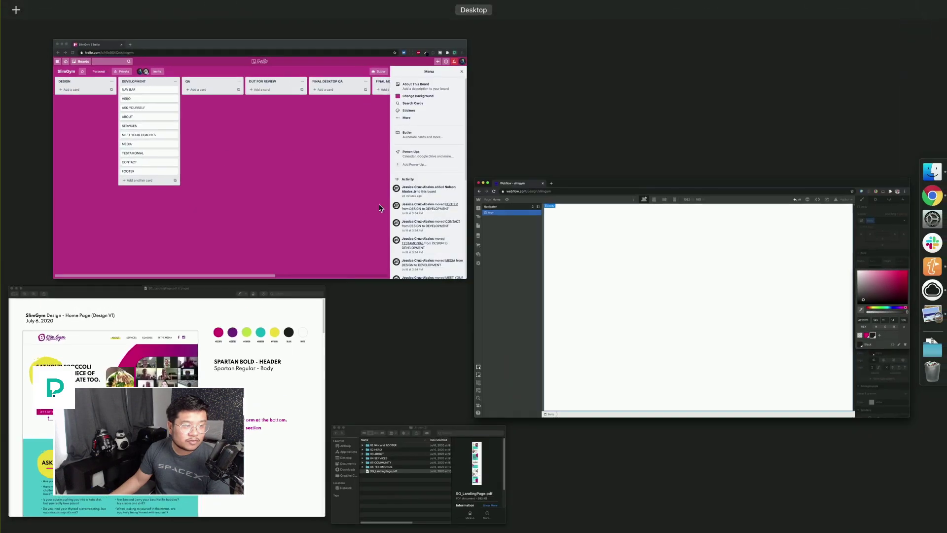
{"action": "left_click", "coordinate": [432, 459]}
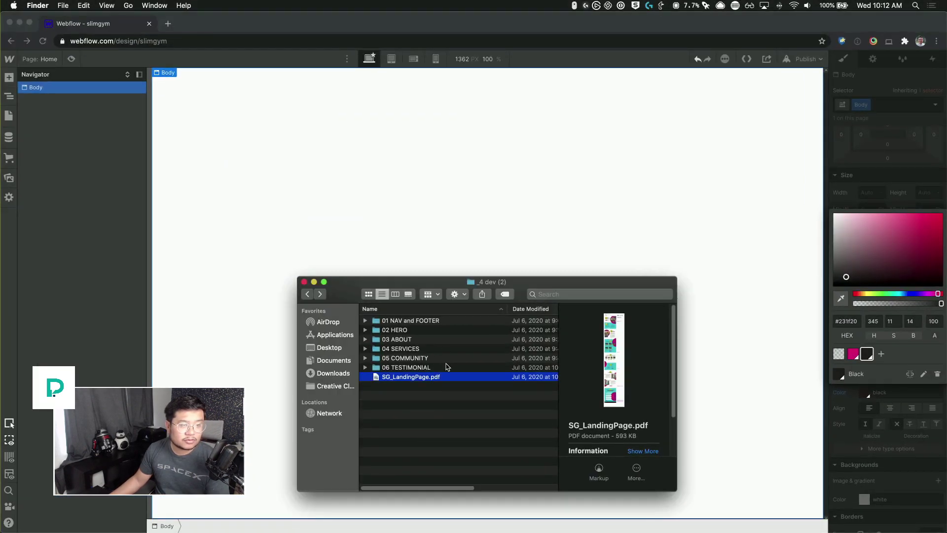
{"action": "key", "text": "super+Tab"}
{"action": "key", "text": "super+Tab"}
{"action": "key", "text": "super+Tab"}
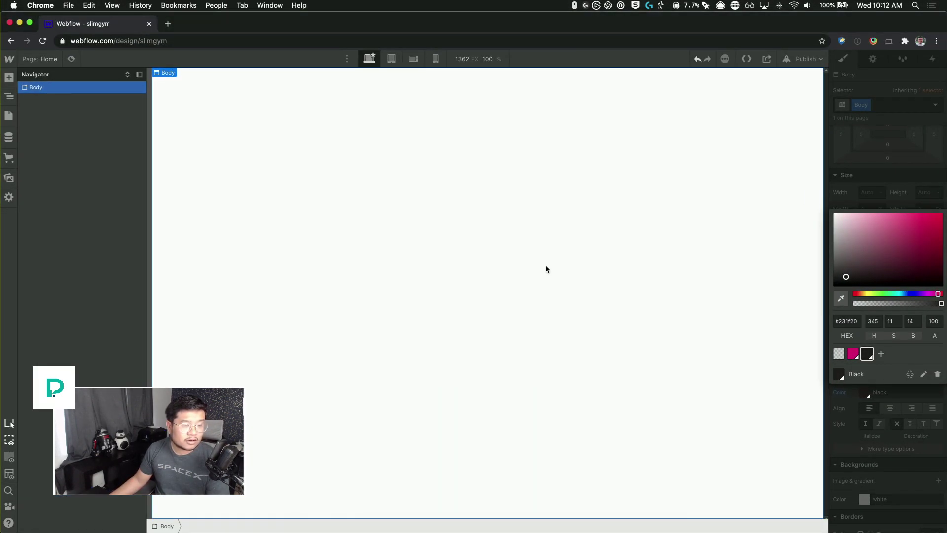
{"action": "key", "text": "super+Tab"}
{"action": "key", "text": "super+Tab"}
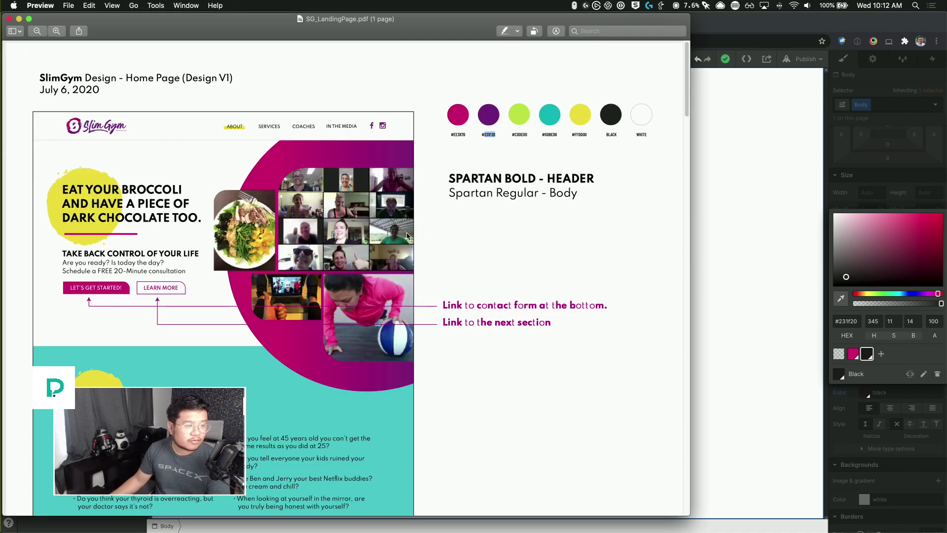
{"action": "double_click", "coordinate": [523, 134]}
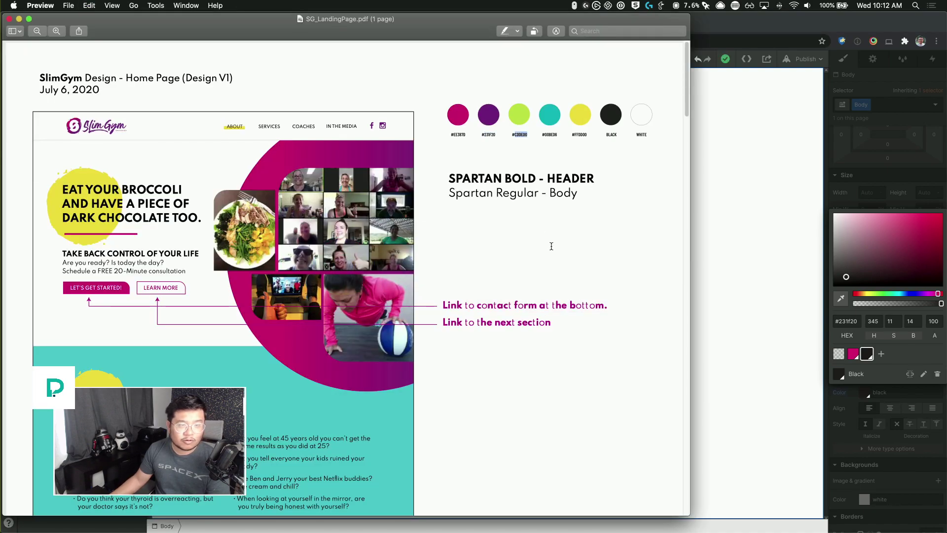
{"action": "left_click", "coordinate": [880, 334]}
{"action": "left_click", "coordinate": [846, 321]}
{"action": "key", "text": "super+v"}
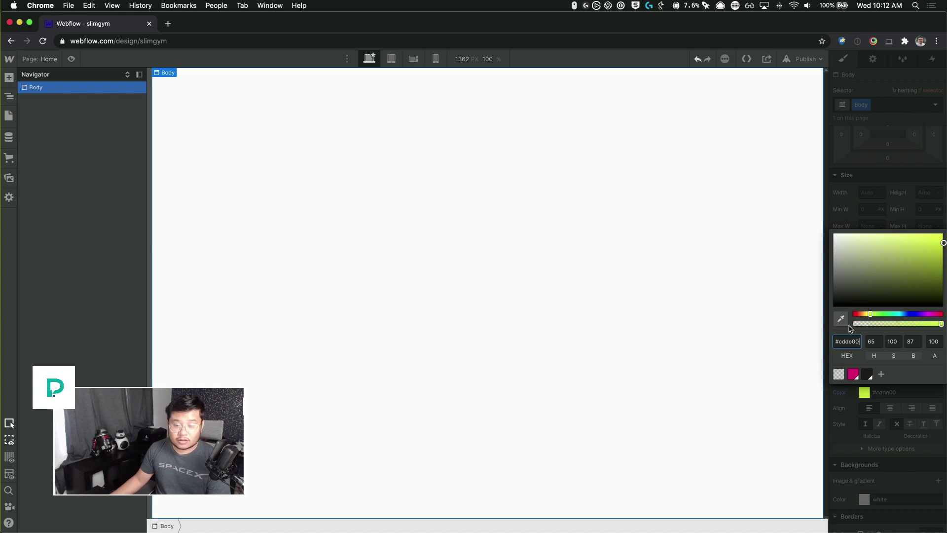
{"action": "left_click", "coordinate": [882, 374]}
{"action": "left_click", "coordinate": [931, 374]}
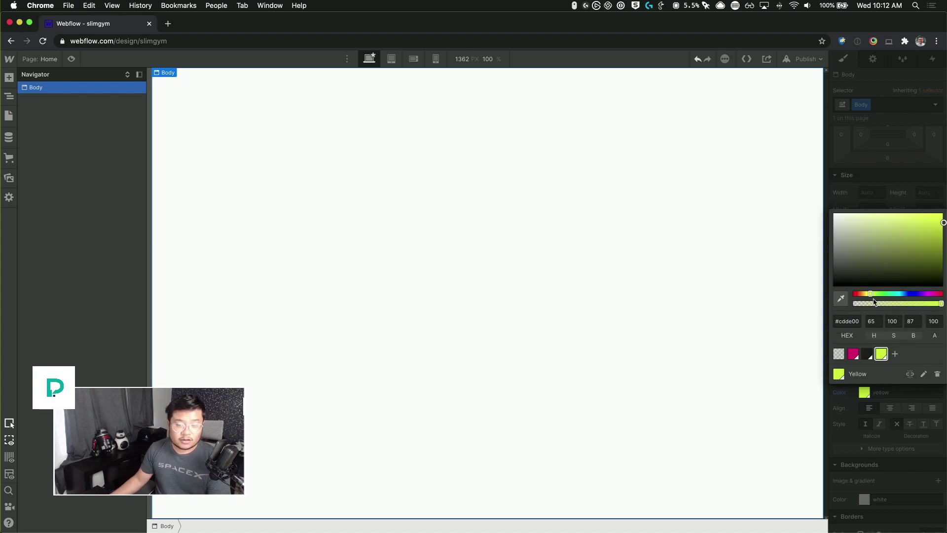
- Copy the turquoise hex code from the PDF palette and save #00bed6 as a Webflow colour swatch under the suggested name
{"action": "key", "text": "super+Tab"}
{"action": "key", "text": "super+Tab"}
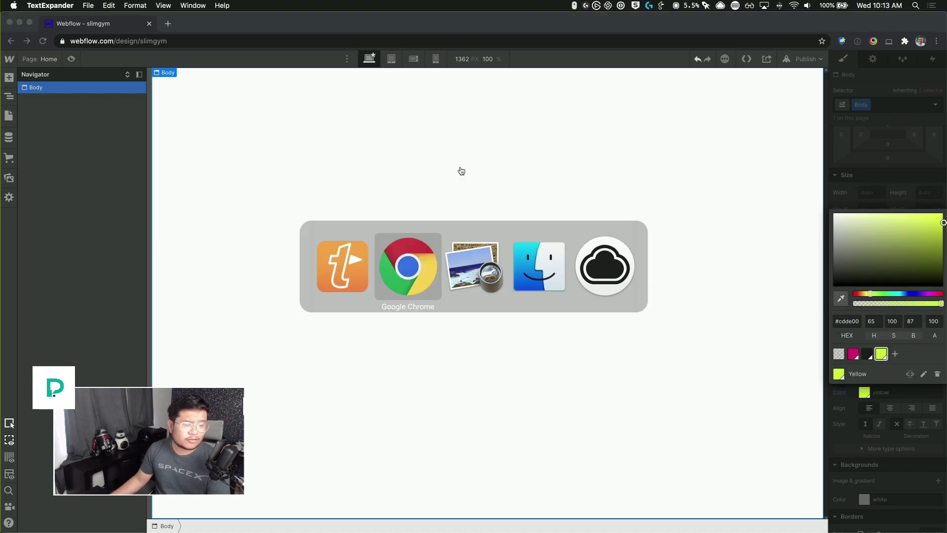
{"action": "key", "text": "super+Tab"}
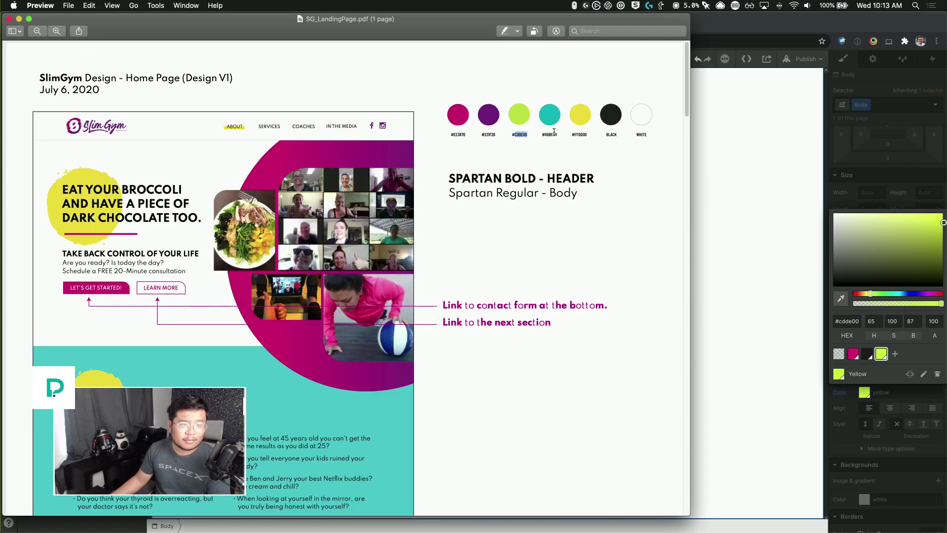
{"action": "double_click", "coordinate": [552, 134]}
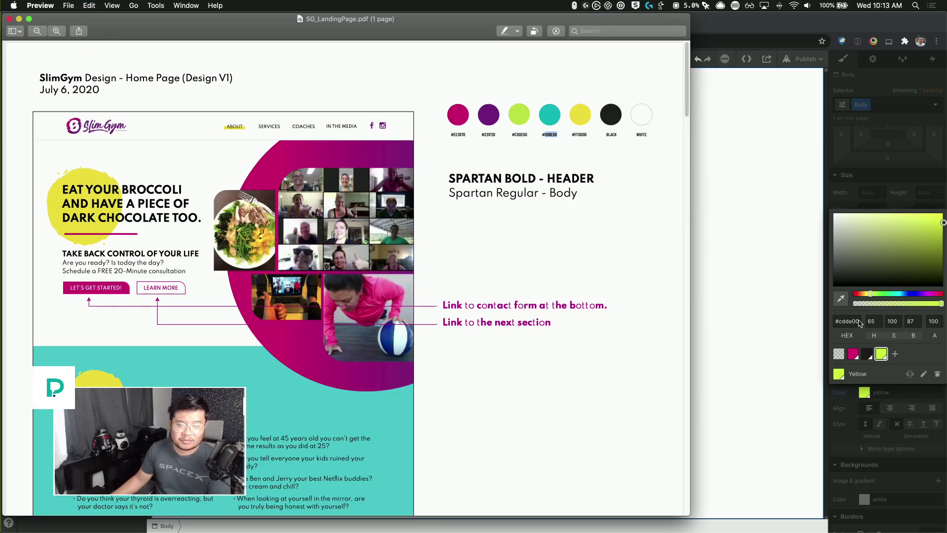
{"action": "left_click", "coordinate": [848, 321]}
{"action": "key", "text": "super+v"}
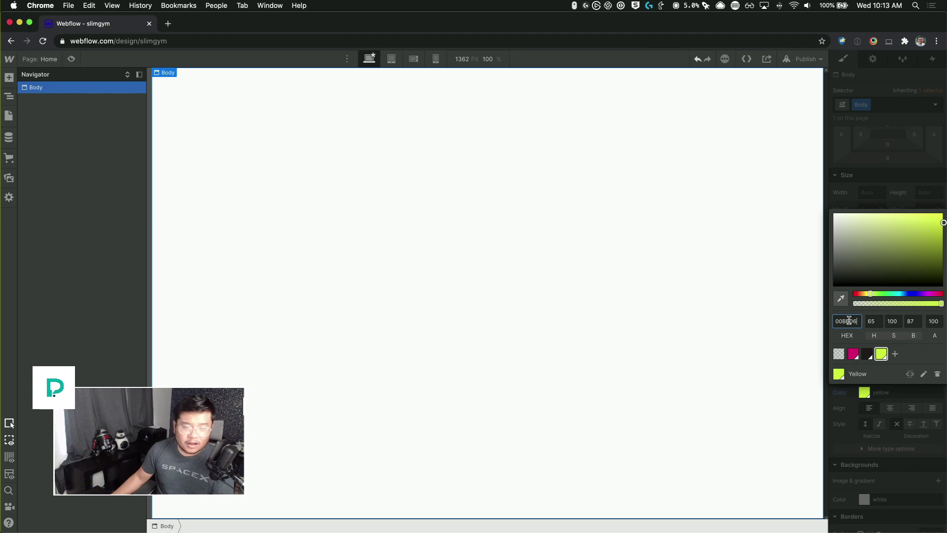
{"action": "key", "text": "Return"}
{"action": "left_click", "coordinate": [899, 374]}
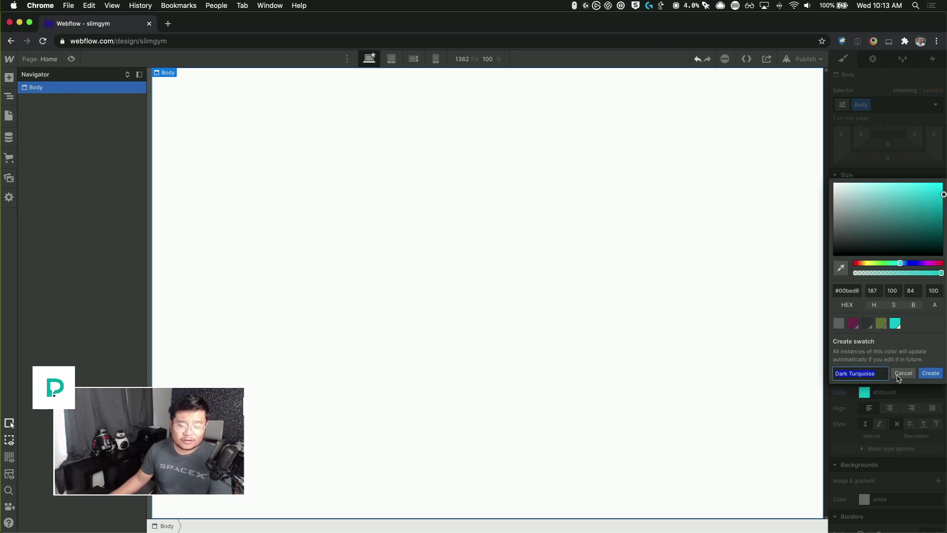
{"action": "left_click", "coordinate": [931, 373]}
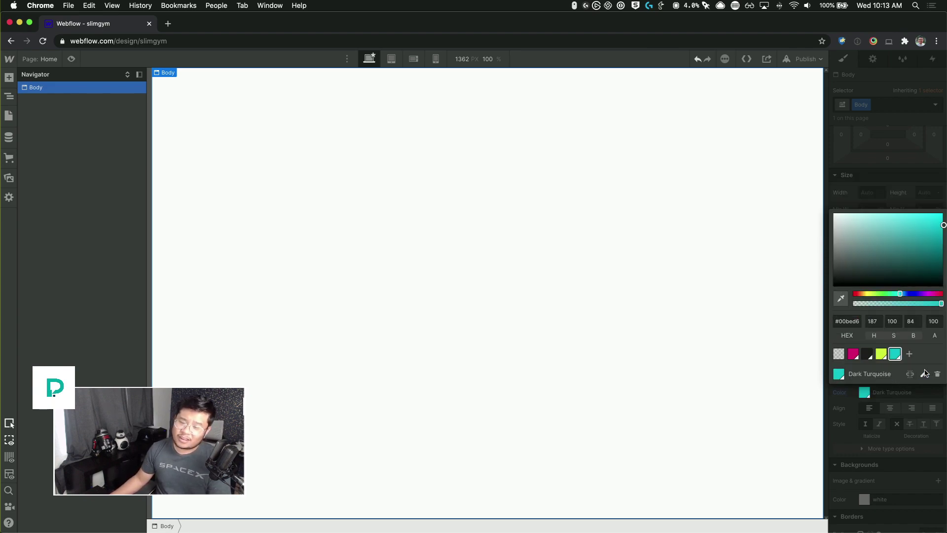
{"action": "left_click", "coordinate": [910, 354]}
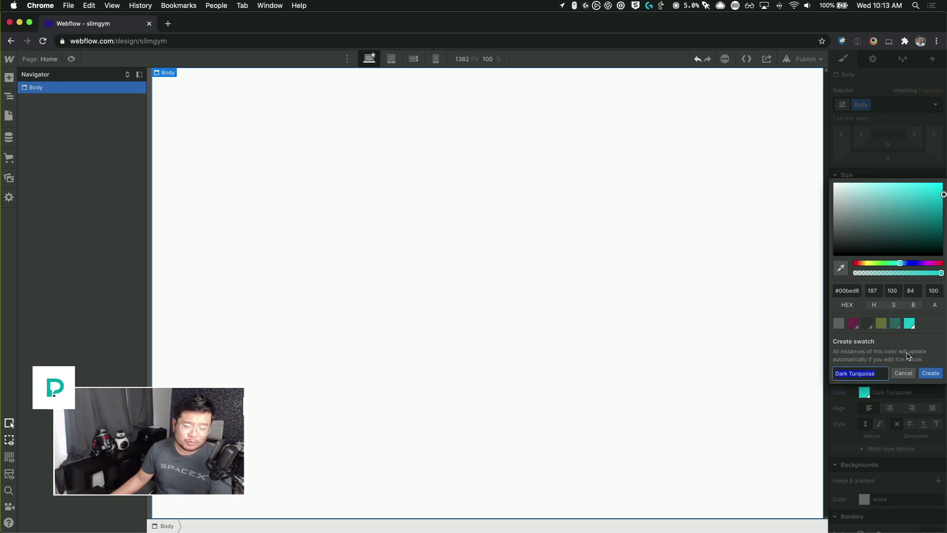
{"action": "left_click", "coordinate": [916, 374]}
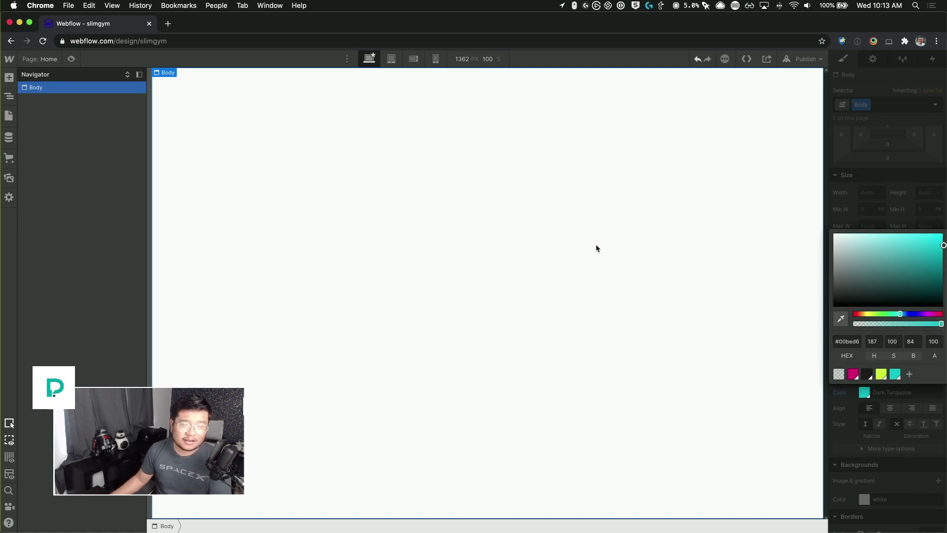
- Return to SG_LandingPage.pdf in Preview and select the yellow swatch's hex code in the palette
{"action": "key", "text": "super+Tab"}
{"action": "key", "text": "super+Tab"}
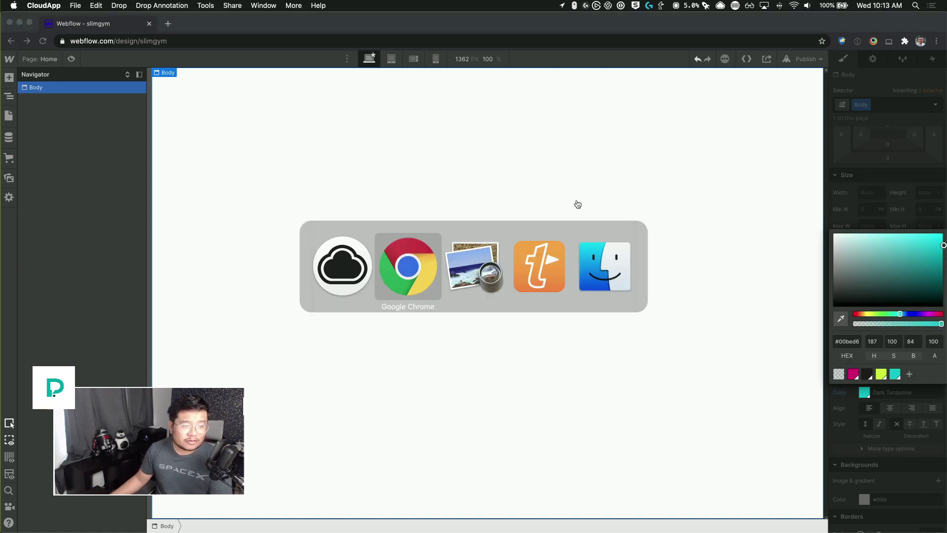
{"action": "key", "text": "super+Tab"}
{"action": "double_click", "coordinate": [580, 134]}
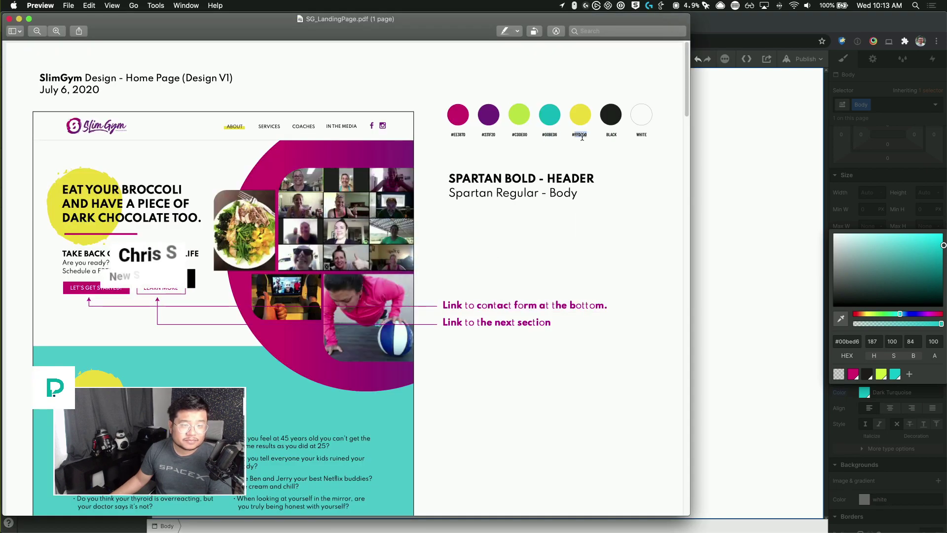
{"action": "key", "text": "ctrl+Up"}
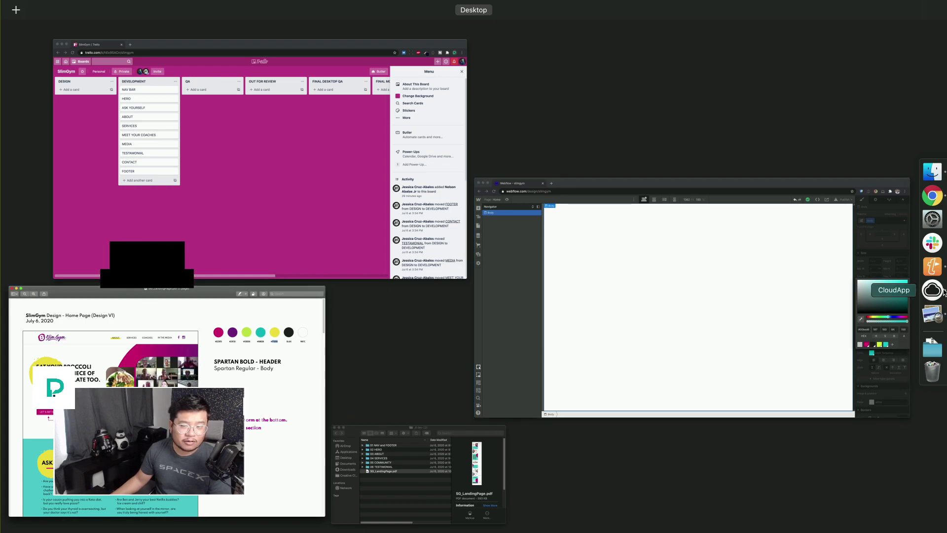
{"action": "left_click", "coordinate": [740, 345]}
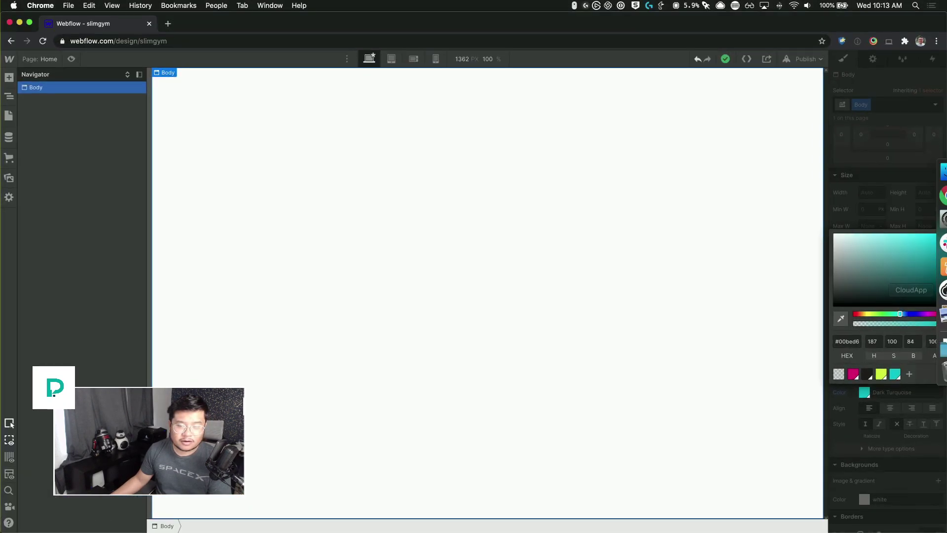
{"action": "right_click", "coordinate": [932, 289]}
{"action": "left_click", "coordinate": [888, 290]}
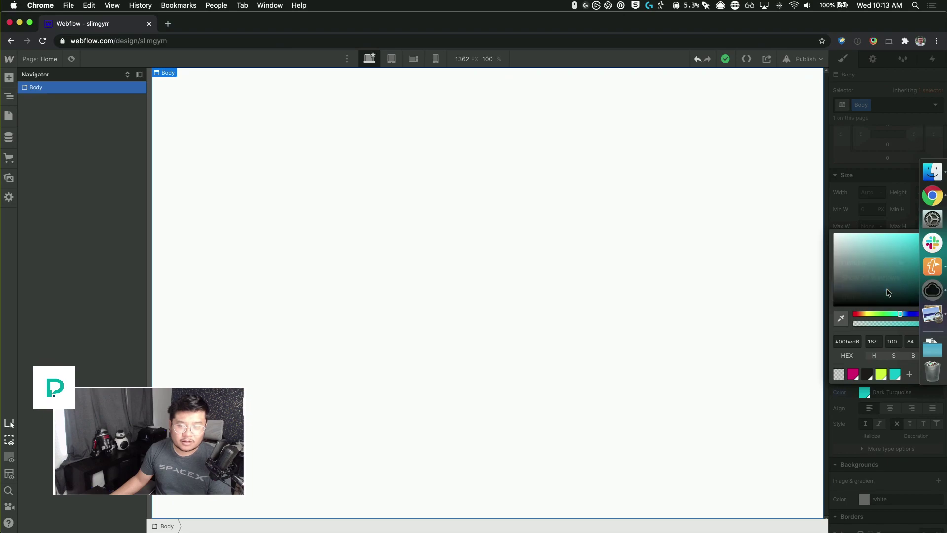
{"action": "right_click", "coordinate": [938, 294]}
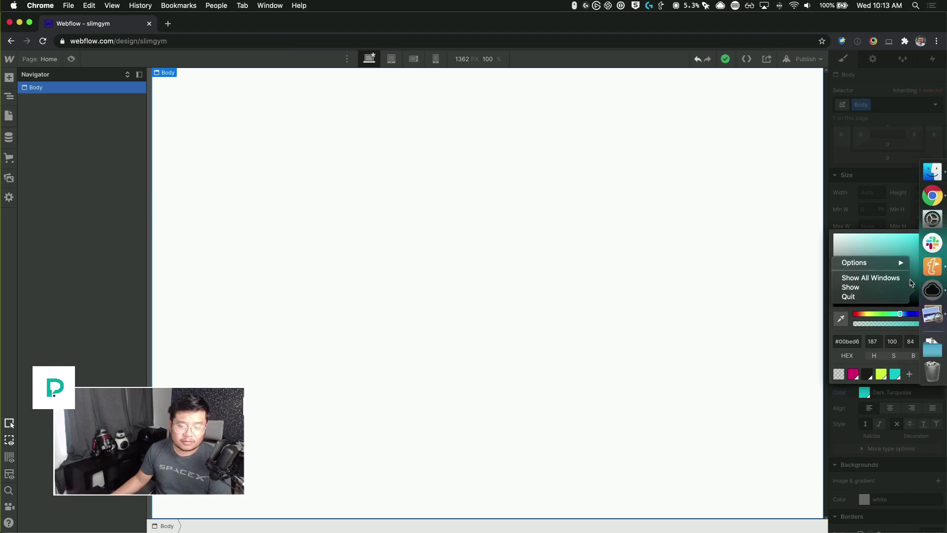
{"action": "mouse_move", "coordinate": [901, 267]}
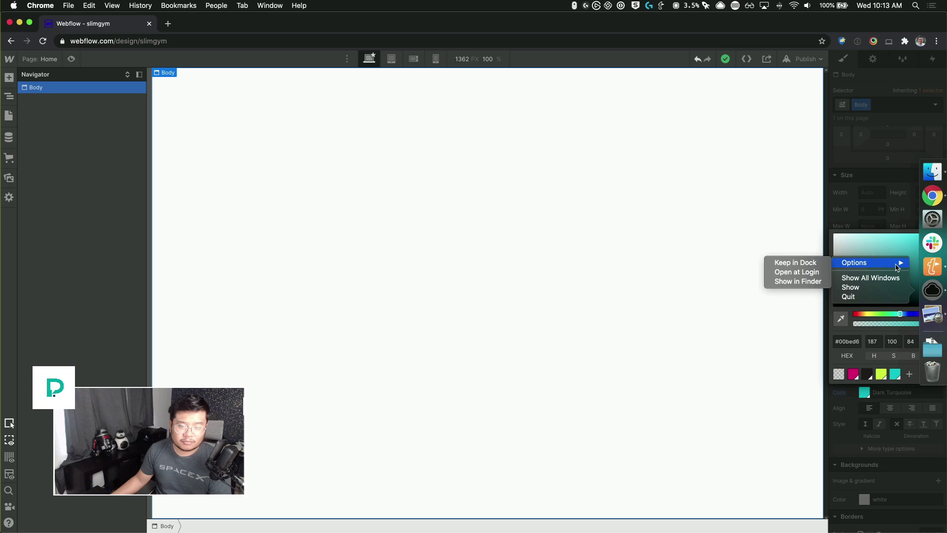
{"action": "left_click", "coordinate": [936, 316]}
- Save the pasted #00bed6 as another swatch and delete that duplicate turquoise swatch
{"action": "left_click", "coordinate": [849, 338]}
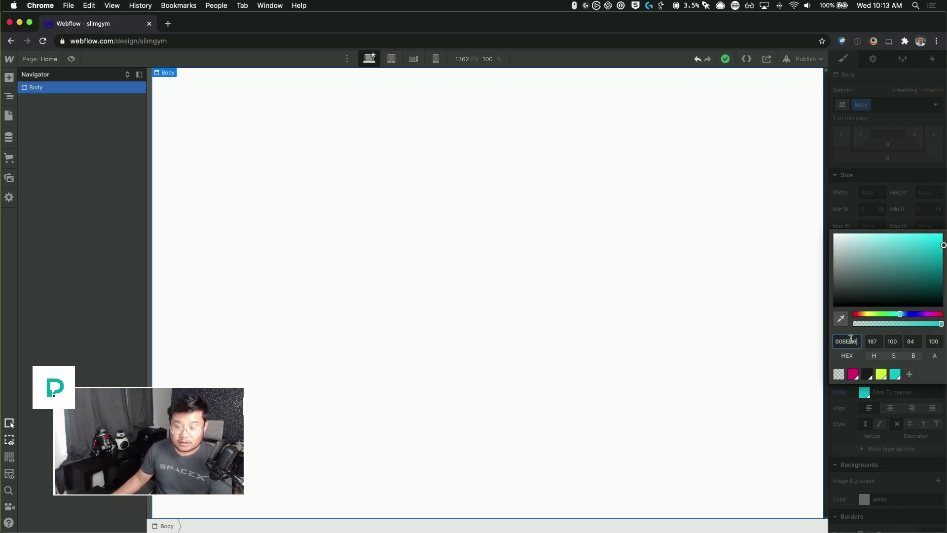
{"action": "left_click", "coordinate": [910, 374]}
{"action": "left_click", "coordinate": [931, 374]}
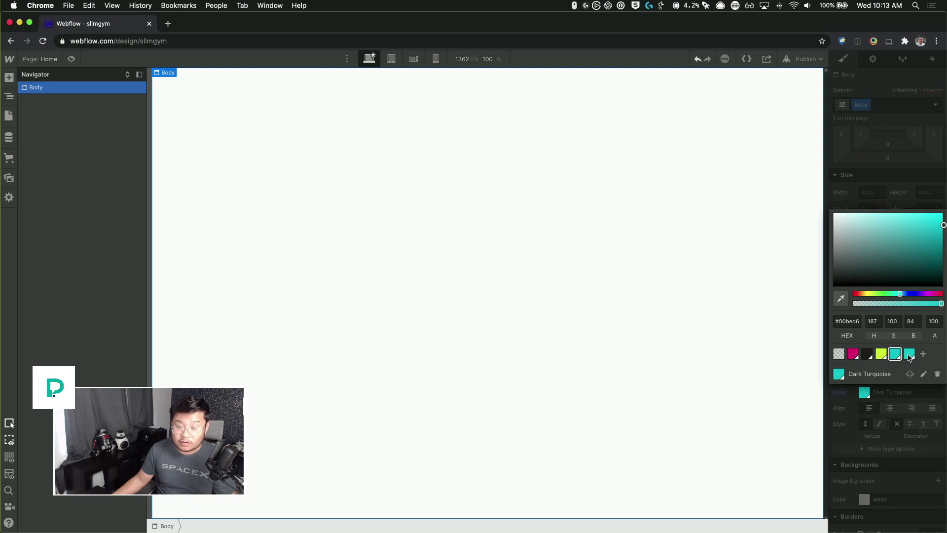
{"action": "left_click", "coordinate": [938, 374]}
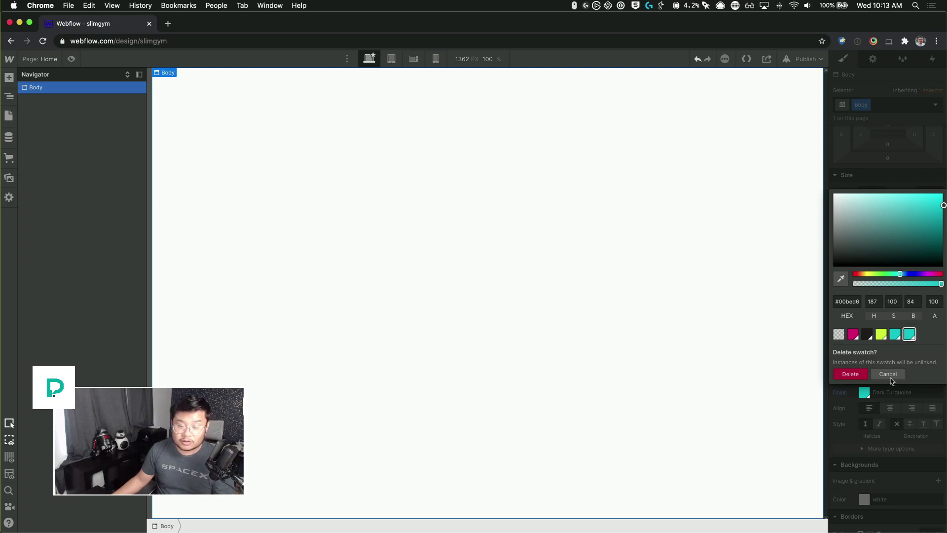
{"action": "left_click", "coordinate": [859, 377]}
- Copy the yellow hex code from the PDF palette and save #ffdd00 as a Webflow colour swatch under the suggested name
{"action": "key", "text": "ctrl+Up"}
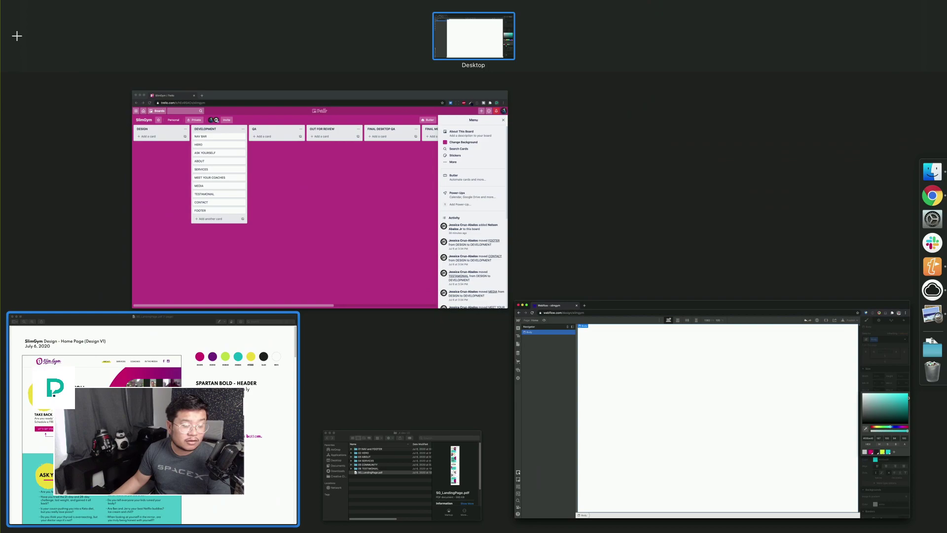
{"action": "left_click", "coordinate": [148, 410]}
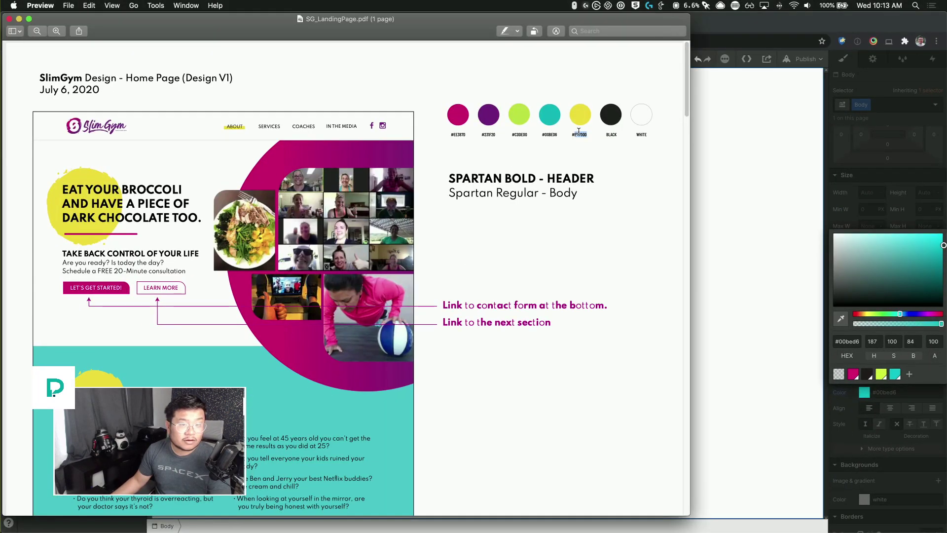
{"action": "left_click", "coordinate": [806, 332]}
{"action": "left_click", "coordinate": [847, 341]}
{"action": "type", "text": "FFDD00"}
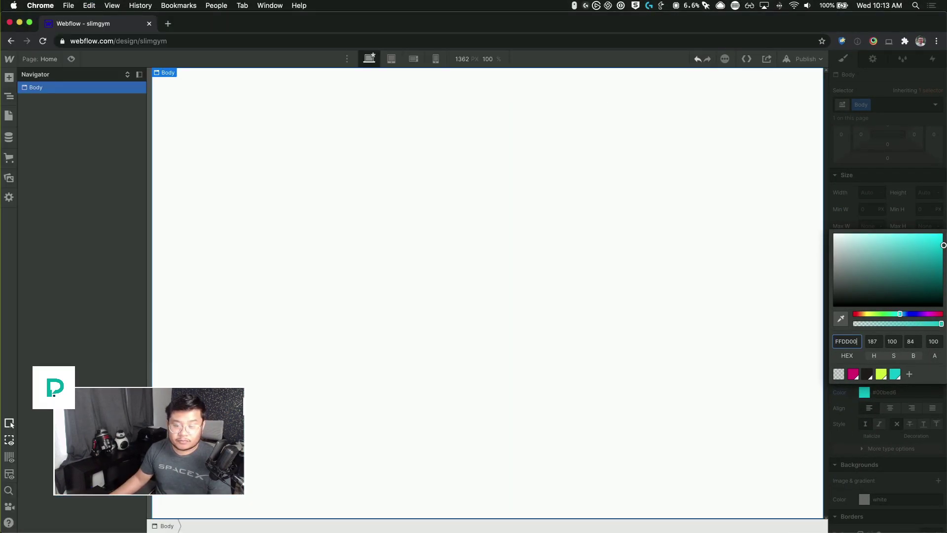
{"action": "key", "text": "Return"}
{"action": "left_click", "coordinate": [909, 375]}
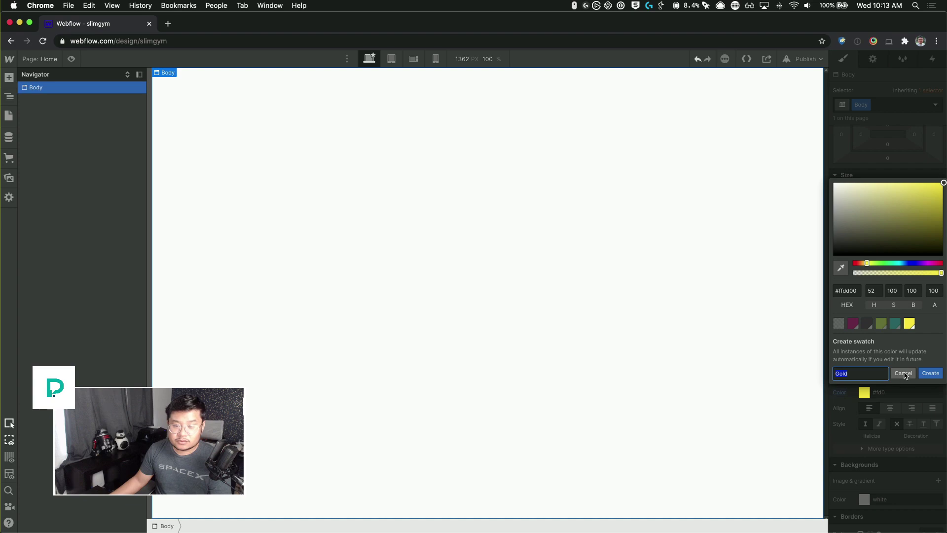
{"action": "left_click", "coordinate": [931, 373]}
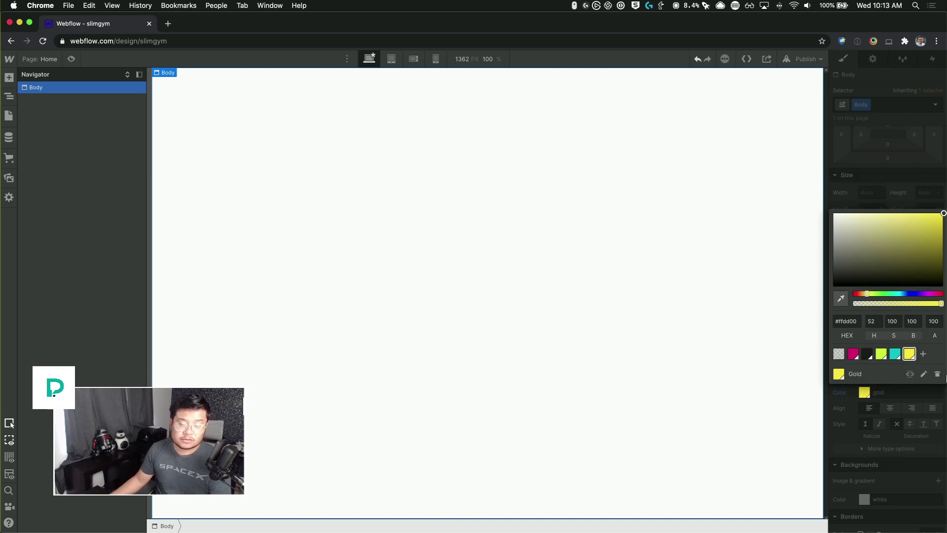
- Check the remaining palette colours in the PDF, then save #000000 as a Webflow swatch named Black
{"action": "key", "text": "super+Tab"}
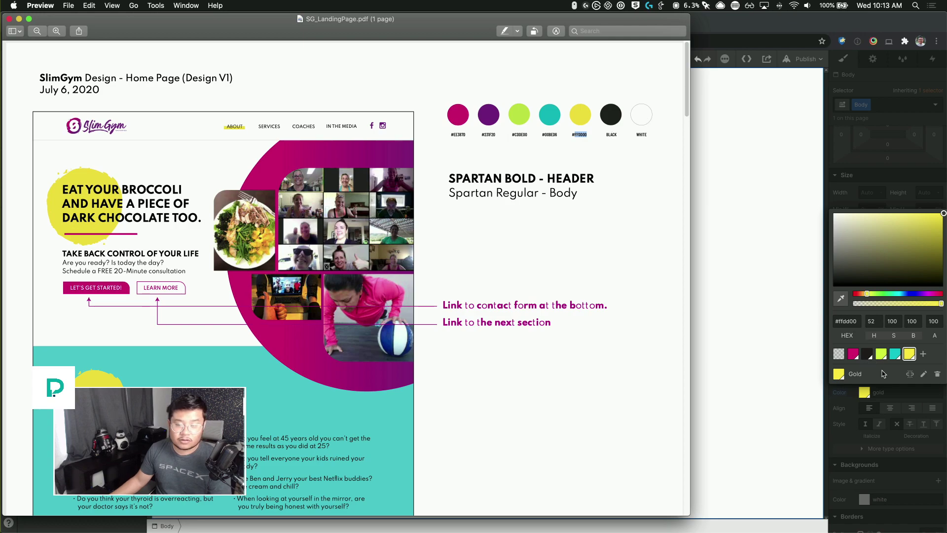
{"action": "key", "text": "super+Tab"}
{"action": "triple_click", "coordinate": [849, 319]}
{"action": "key", "text": "BackSpace"}
{"action": "key", "text": "Return"}
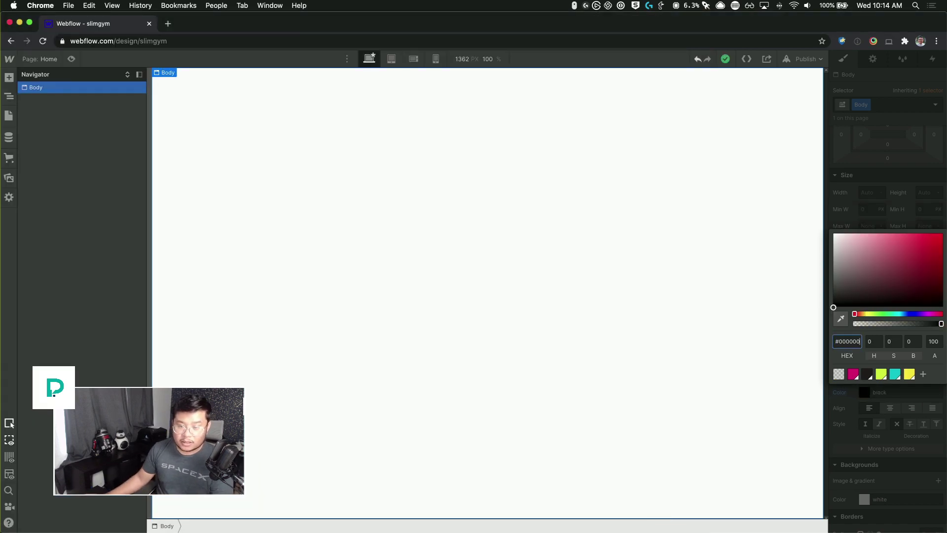
{"action": "left_click", "coordinate": [923, 374]}
{"action": "type", "text": "Black"}
{"action": "left_click", "coordinate": [930, 388]}
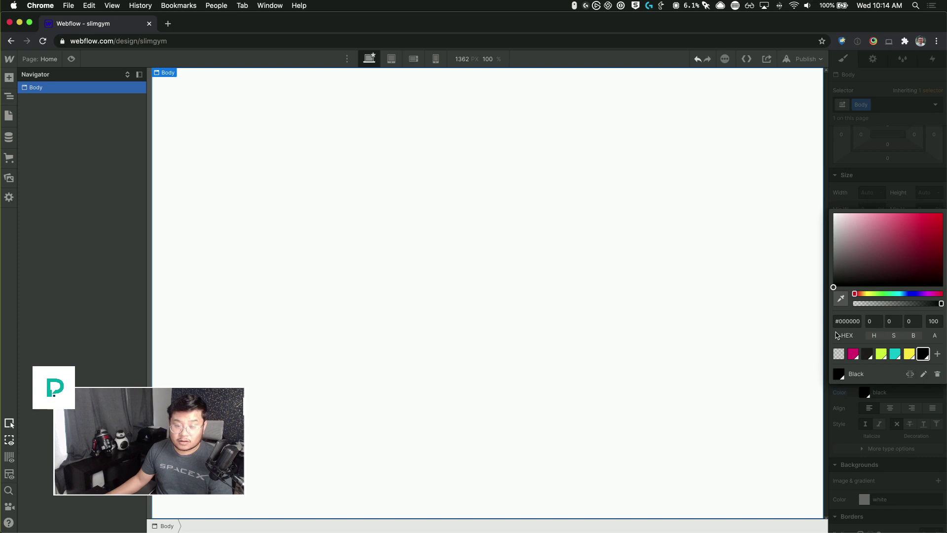
- Set the text colour to #ffffff and save it as a swatch under the suggested name
{"action": "triple_click", "coordinate": [842, 322]}
{"action": "key", "text": "super+c"}
{"action": "type", "text": "ffffff"}
{"action": "key", "text": "Return"}
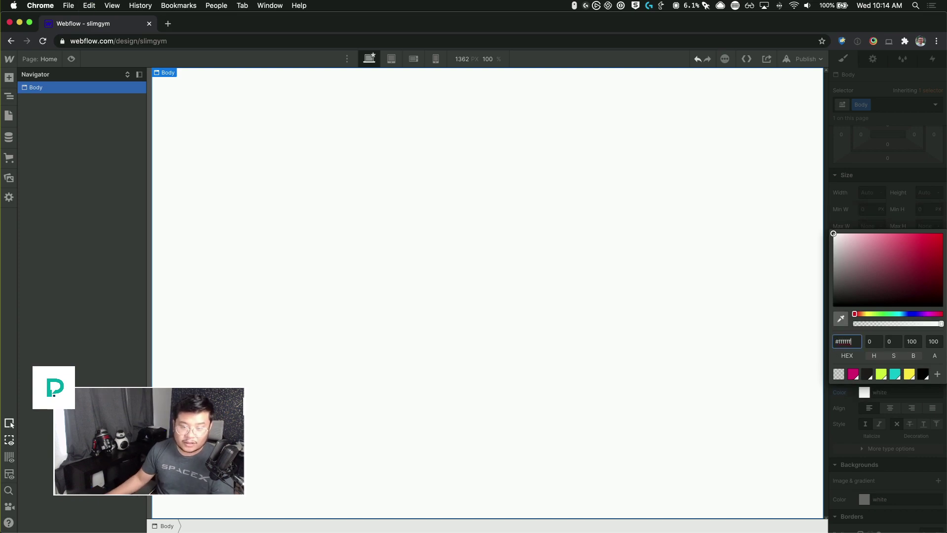
{"action": "left_click", "coordinate": [937, 373]}
{"action": "left_click", "coordinate": [931, 373]}
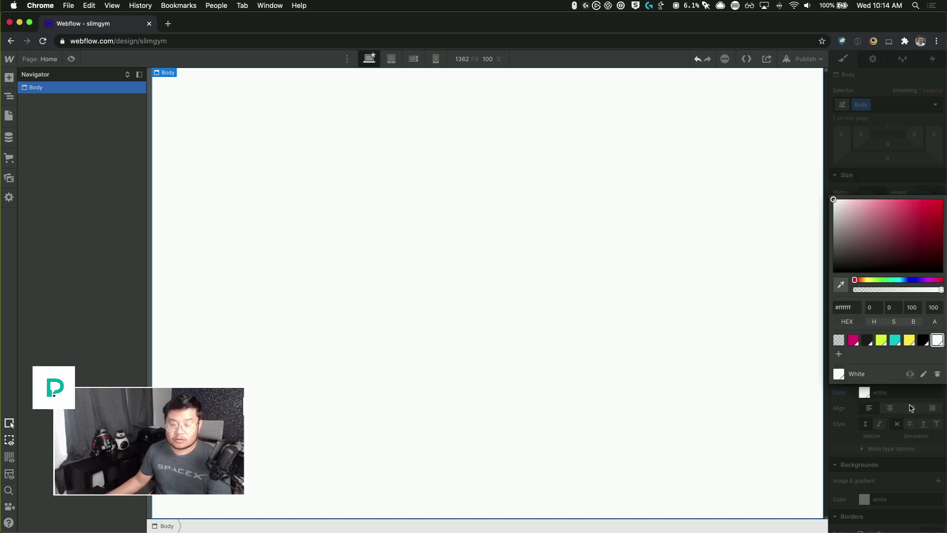
- Reset the text colour on the Body class and remove that class from the Body element
{"action": "left_click", "coordinate": [914, 403]}
{"action": "left_click", "coordinate": [840, 392], "text": "alt"}
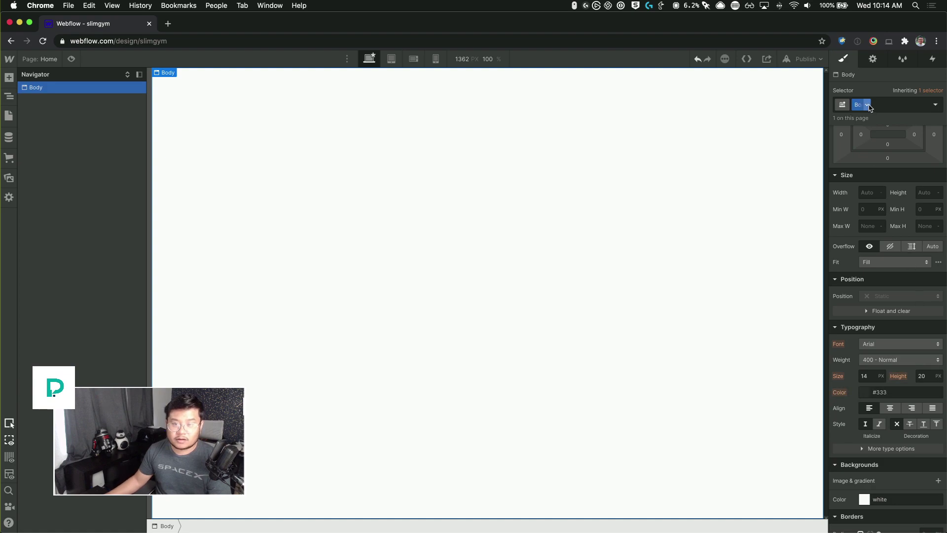
{"action": "left_click", "coordinate": [867, 104]}
{"action": "left_click", "coordinate": [858, 142]}
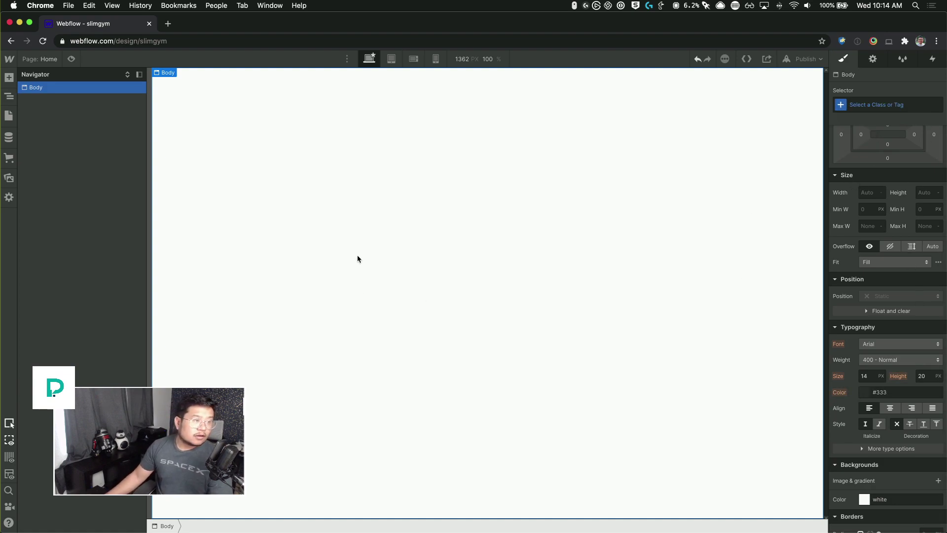
- Check the header and body typefaces in the PDF and open the Webflow project's font settings from Body's font list
{"action": "key", "text": "super+Tab"}
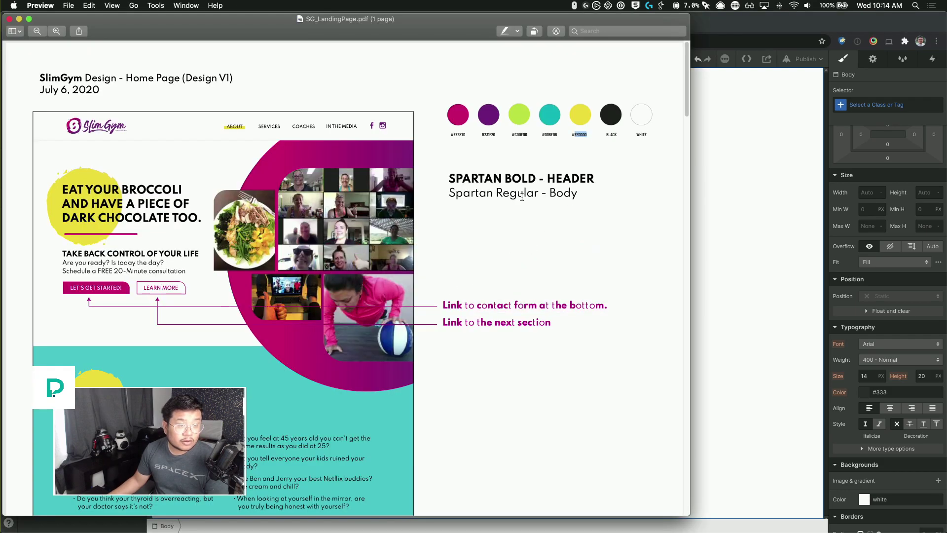
{"action": "left_click", "coordinate": [741, 215]}
{"action": "left_click", "coordinate": [898, 344]}
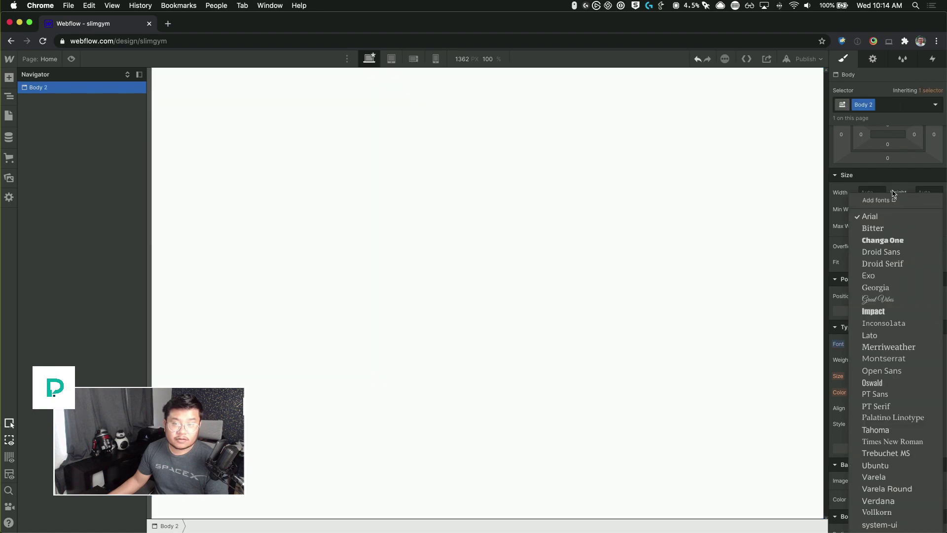
{"action": "left_click", "coordinate": [892, 199]}
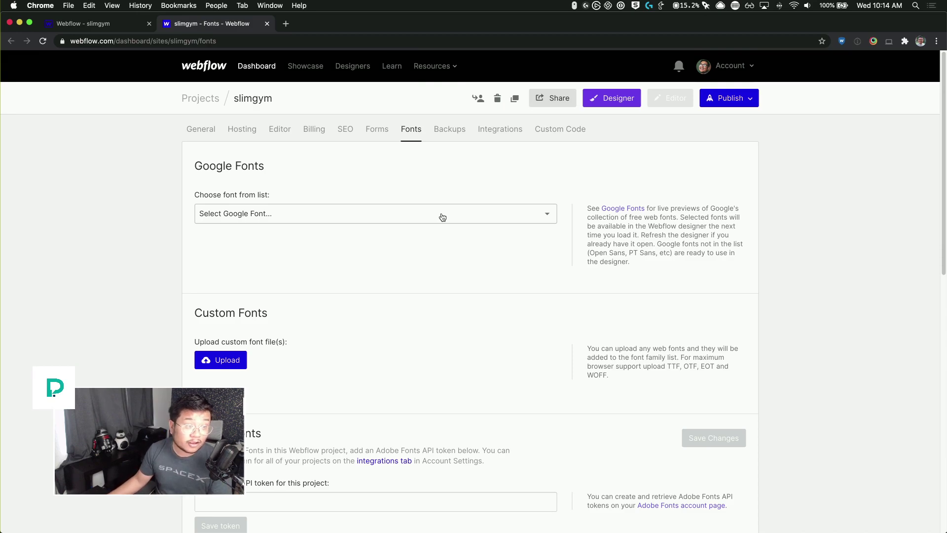
- Choose Spartan from the Google Fonts list
{"action": "left_click", "coordinate": [441, 214]}
{"action": "left_click", "coordinate": [432, 183]}
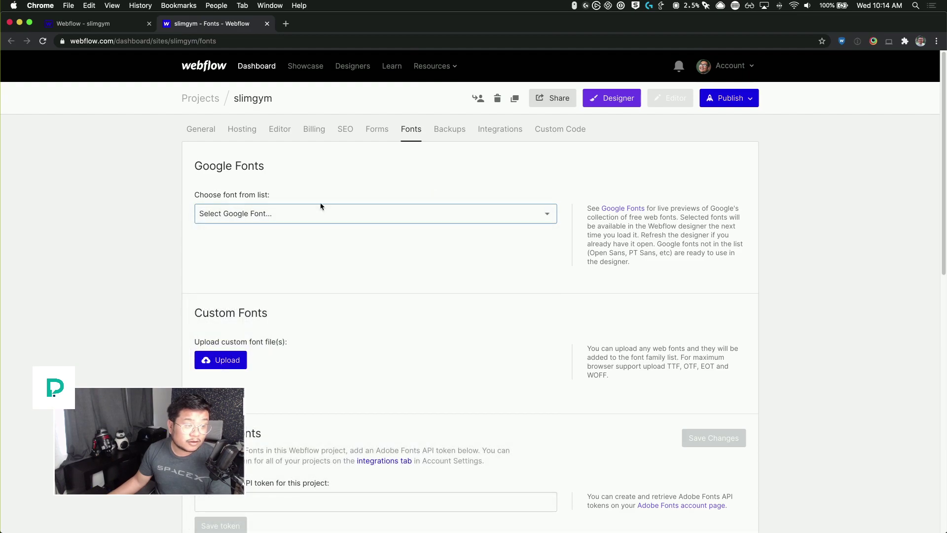
{"action": "left_click", "coordinate": [321, 203]}
{"action": "type", "text": "spartan"}
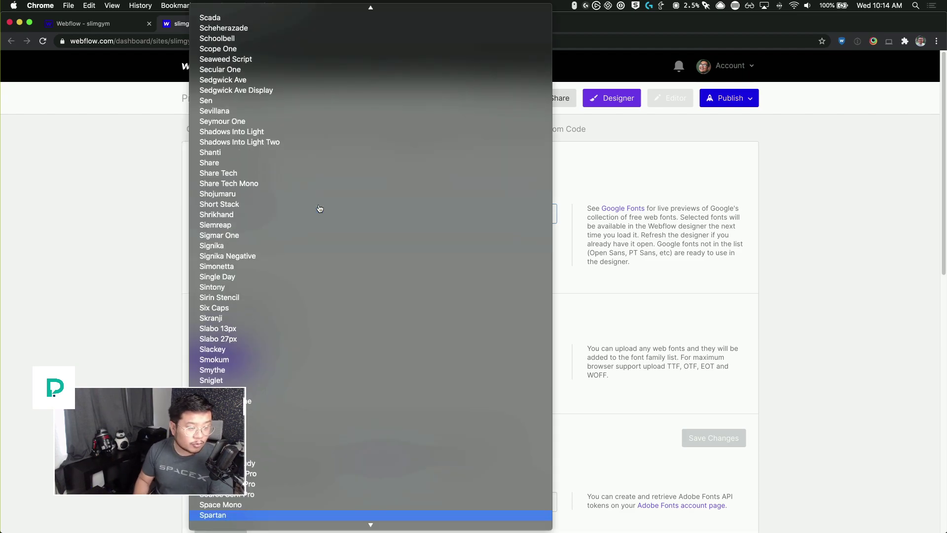
{"action": "key", "text": "Return"}
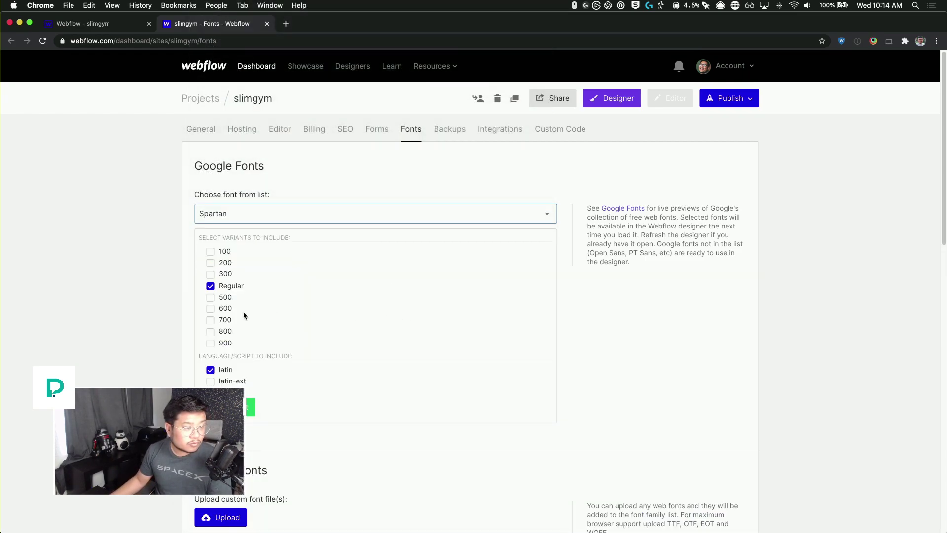
- Try adding Spartan with different combinations of the 600, 700, 800 and 900 variants, and delete the added font
{"action": "left_click", "coordinate": [230, 309]}
{"action": "left_click", "coordinate": [225, 321]}
{"action": "left_click", "coordinate": [225, 331]}
{"action": "left_click", "coordinate": [227, 343]}
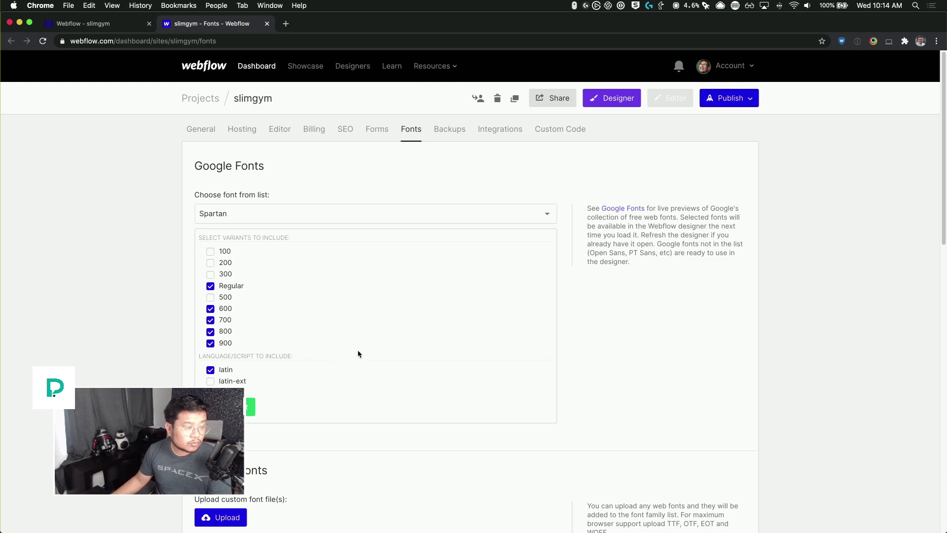
{"action": "left_click", "coordinate": [227, 344]}
{"action": "left_click", "coordinate": [226, 331]}
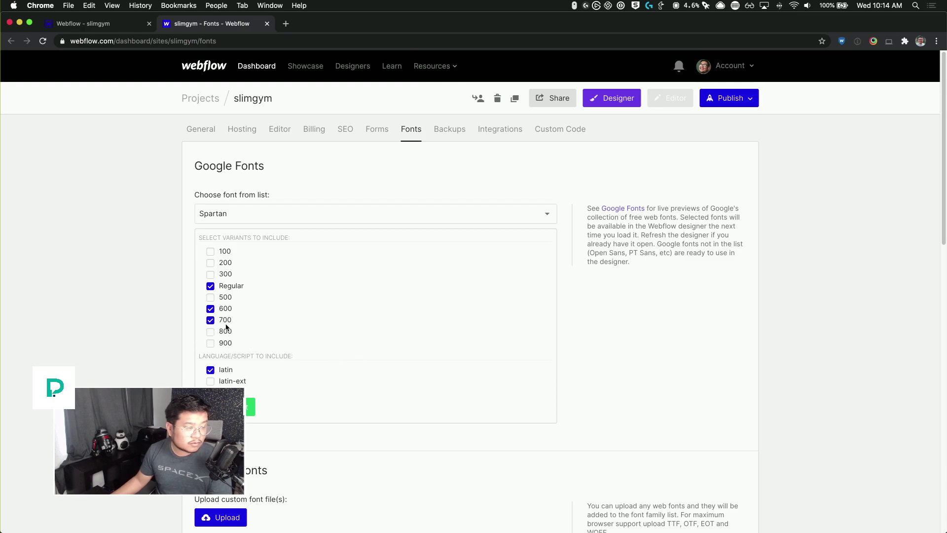
{"action": "left_click", "coordinate": [226, 321]}
{"action": "left_click", "coordinate": [250, 408]}
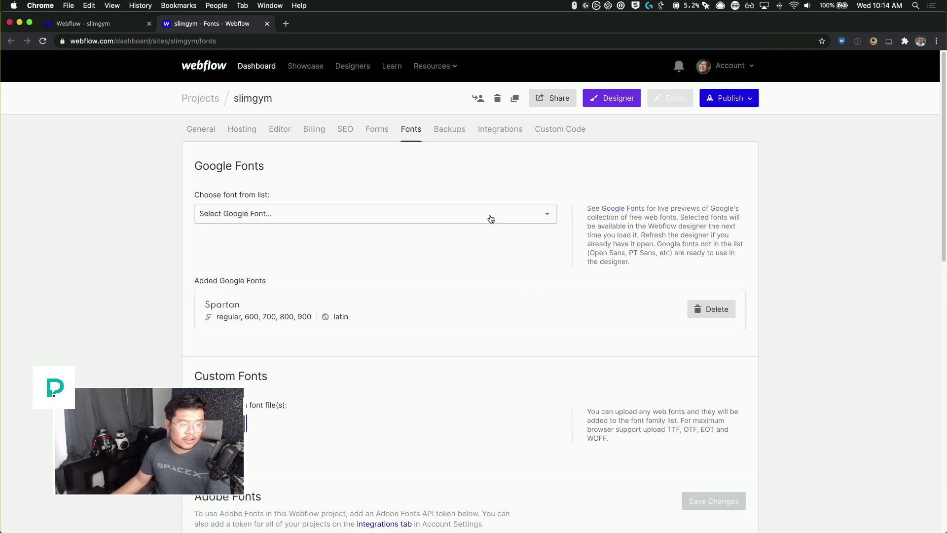
{"action": "left_click", "coordinate": [725, 310]}
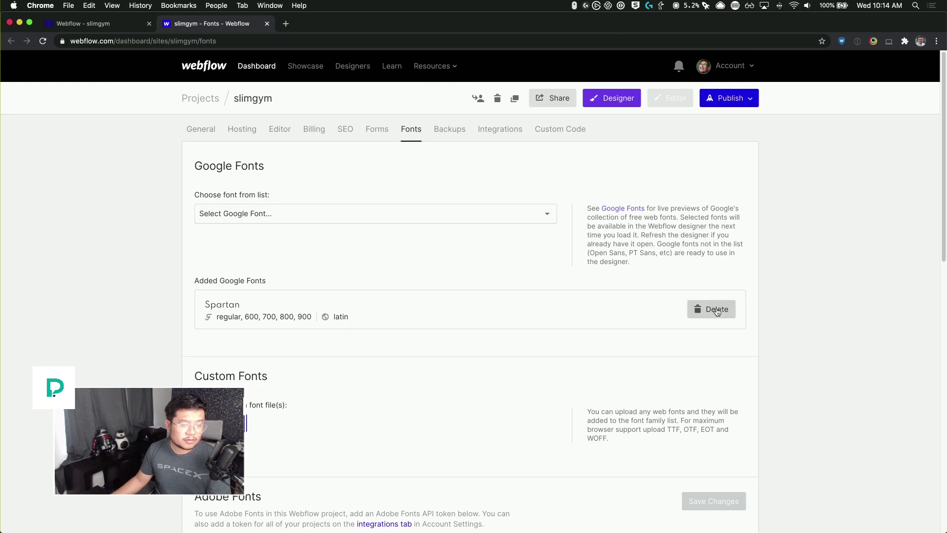
- Add the Google font Spartan to the project with the Regular and 600 variants
{"action": "left_click", "coordinate": [292, 210]}
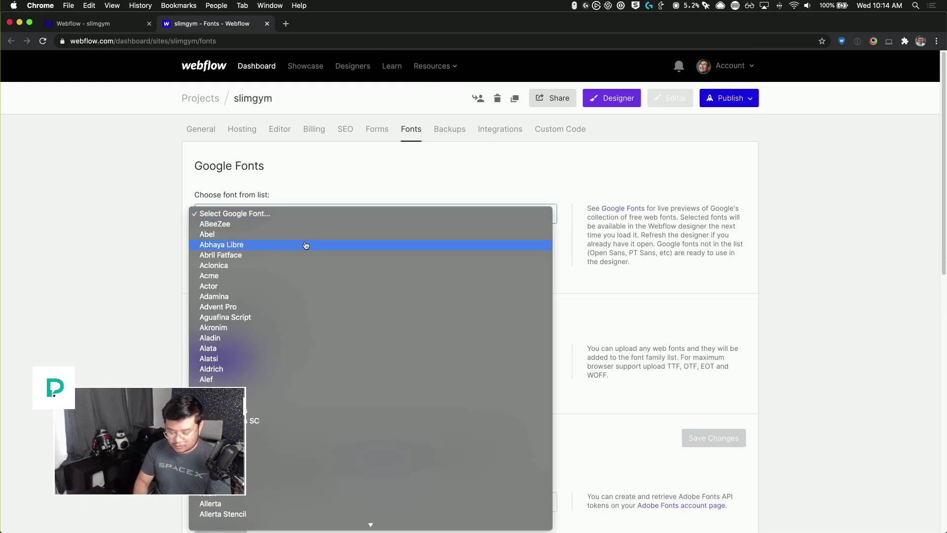
{"action": "type", "text": "spar"}
{"action": "key", "text": "Return"}
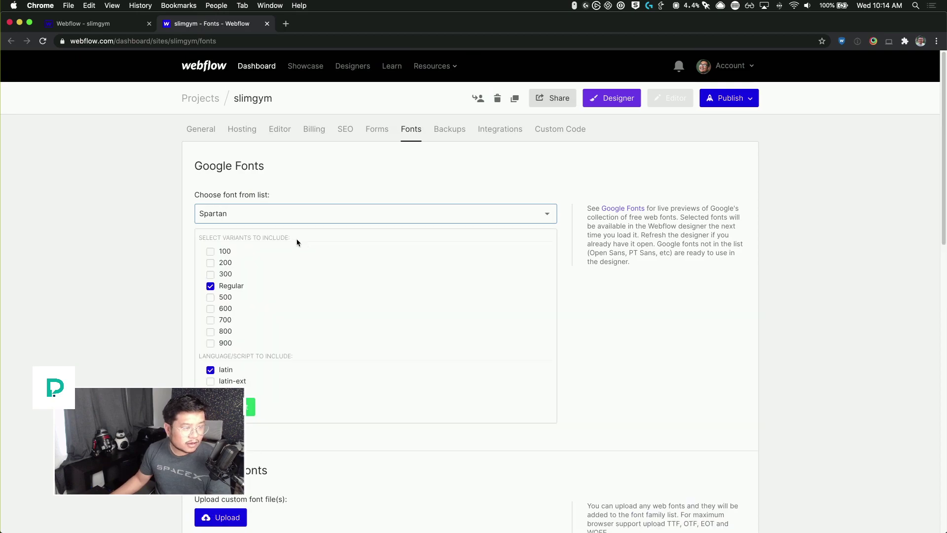
{"action": "left_click", "coordinate": [231, 308]}
{"action": "left_click", "coordinate": [250, 407]}
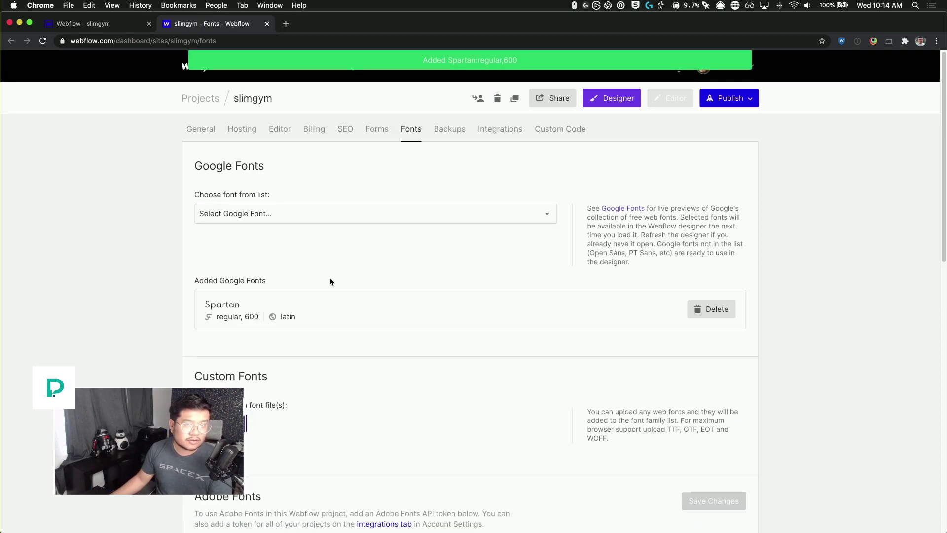
- Close the project's font settings and examine the header and page sections in the SG_LandingPage PDF
{"action": "key", "text": "super+w"}
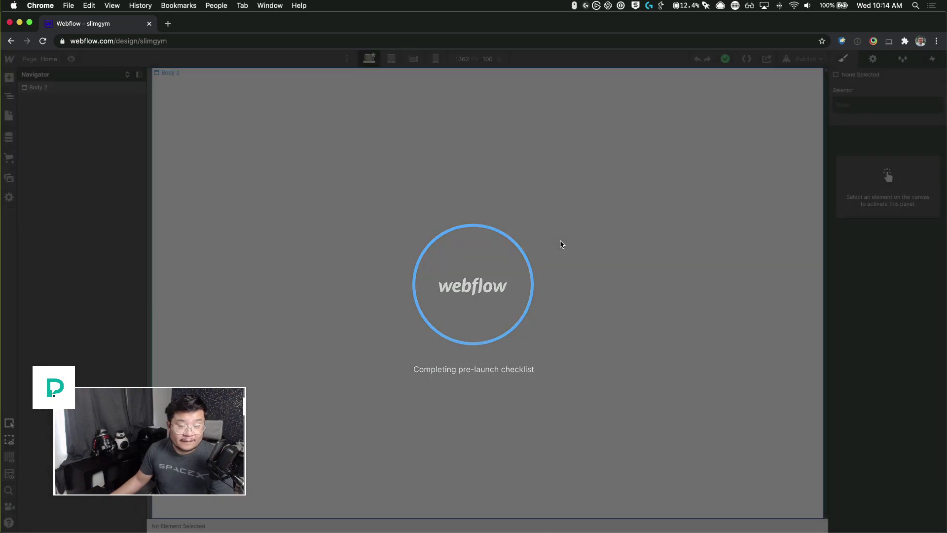
{"action": "key", "text": "ctrl+Up"}
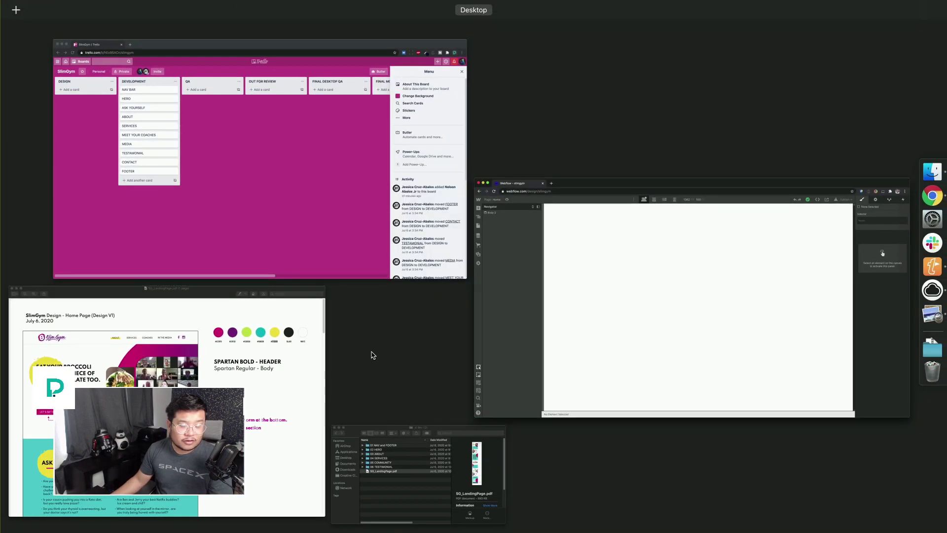
{"action": "left_click", "coordinate": [286, 438]}
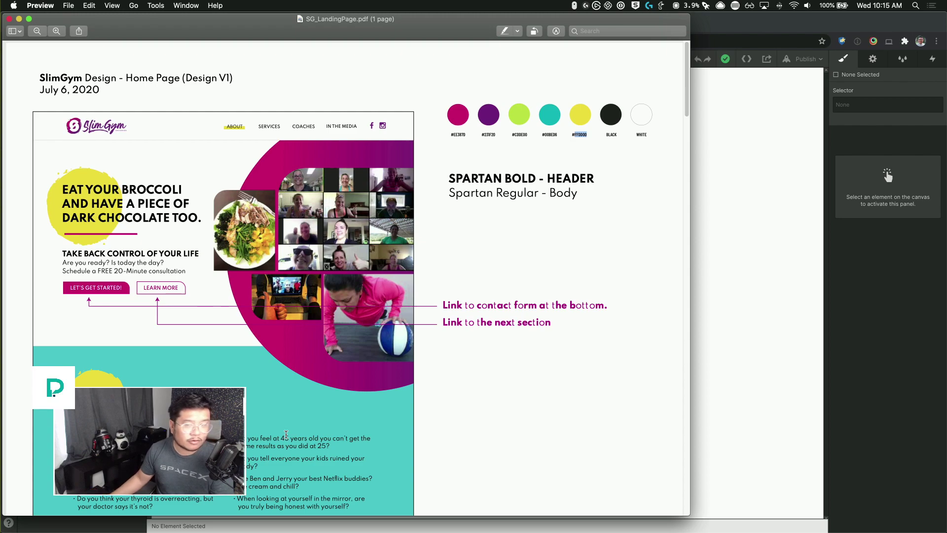
{"action": "scroll", "coordinate": [476, 398], "scroll_direction": "down", "scroll_amount": 2}
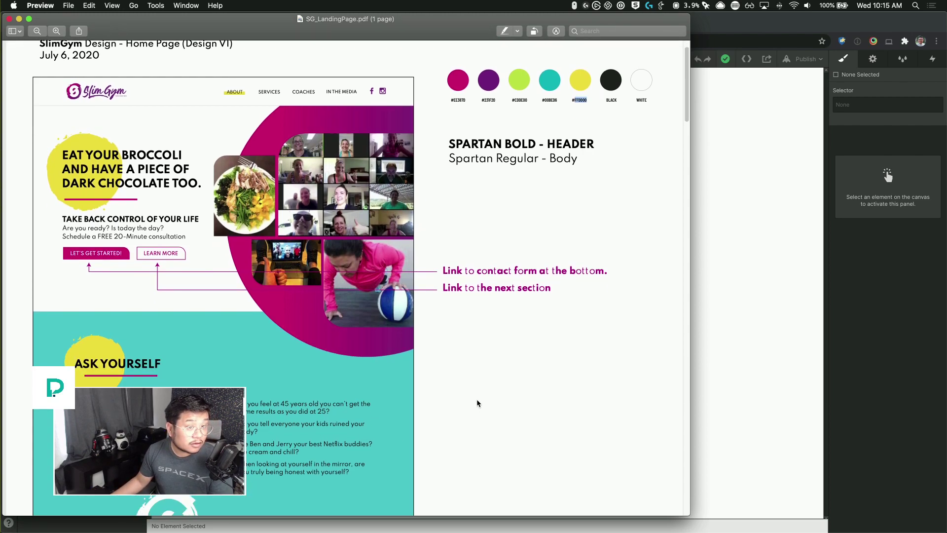
{"action": "scroll", "coordinate": [477, 398], "scroll_direction": "up", "scroll_amount": 2}
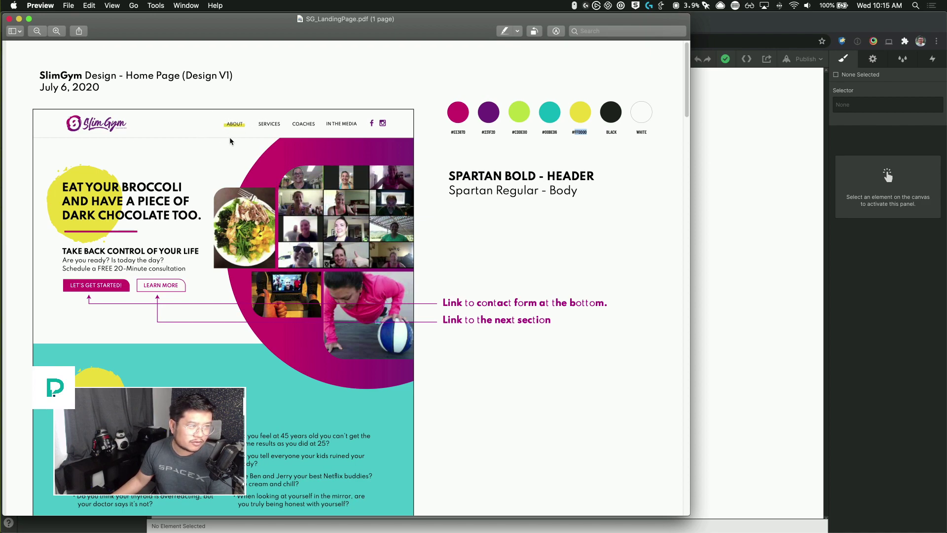
{"action": "scroll", "coordinate": [291, 325], "scroll_direction": "down", "scroll_amount": 15}
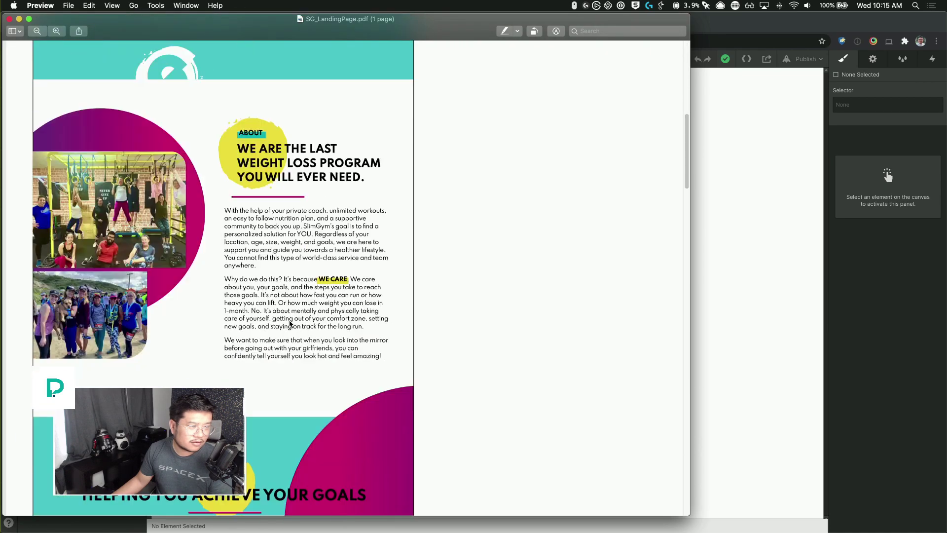
{"action": "scroll", "coordinate": [290, 324], "scroll_direction": "down", "scroll_amount": 3}
{"action": "scroll", "coordinate": [290, 324], "scroll_direction": "up", "scroll_amount": 20}
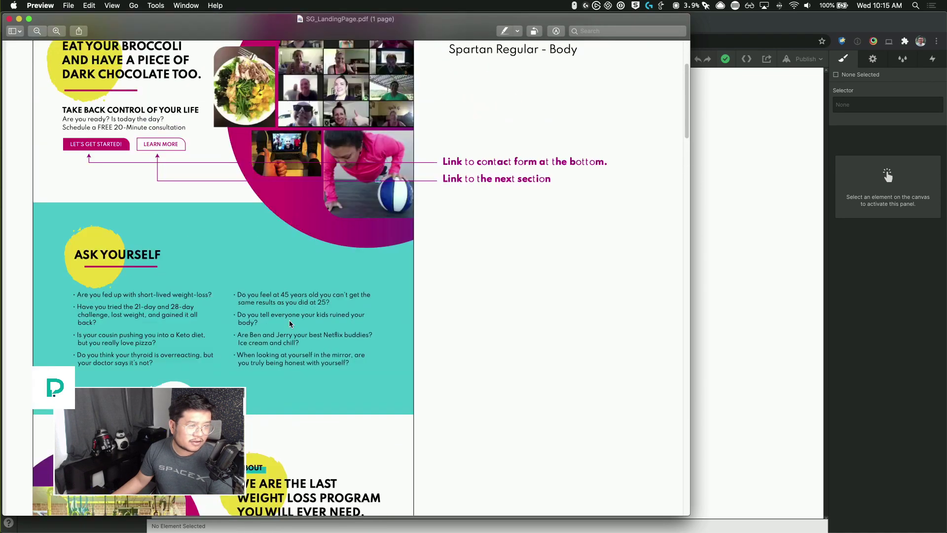
- Return to the Webflow designer and add a Navbar element to the page body
{"action": "left_click", "coordinate": [736, 168]}
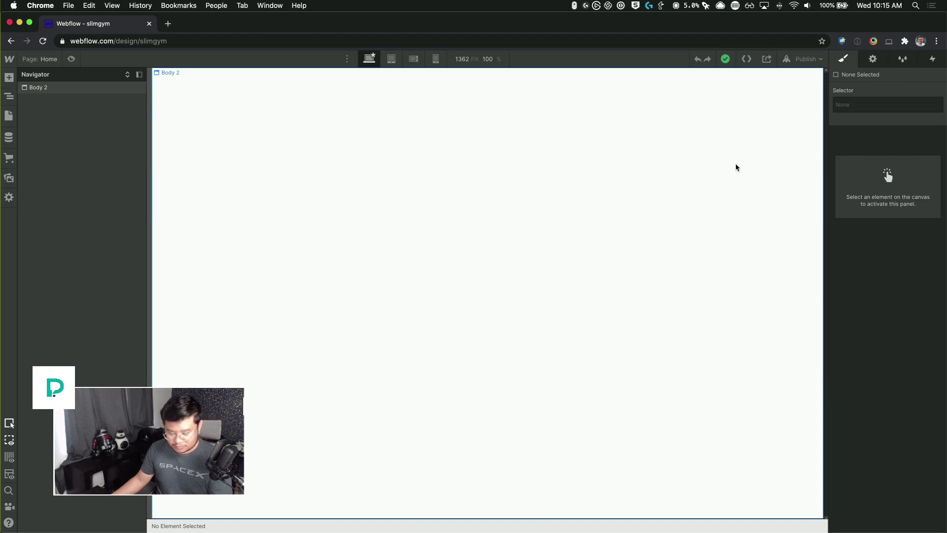
{"action": "key", "text": "super+e"}
{"action": "type", "text": "navb"}
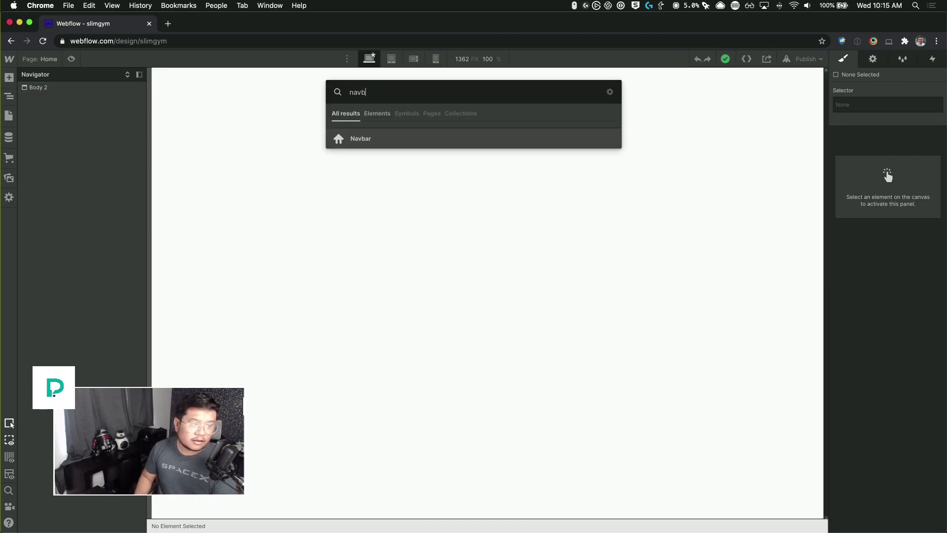
{"action": "key", "text": "Return"}
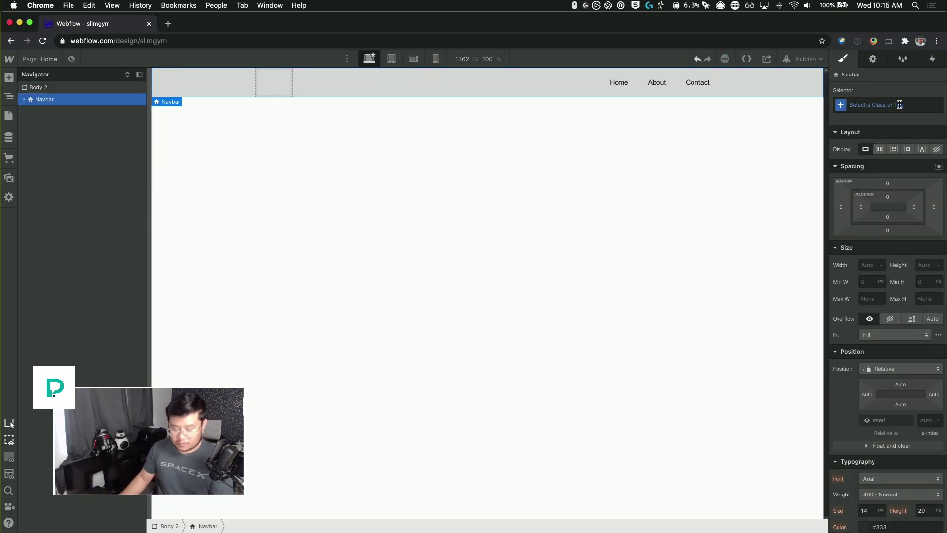
- Set the navbar's position to Fixed and anchor it across the top of the page
{"action": "left_click", "coordinate": [901, 369]}
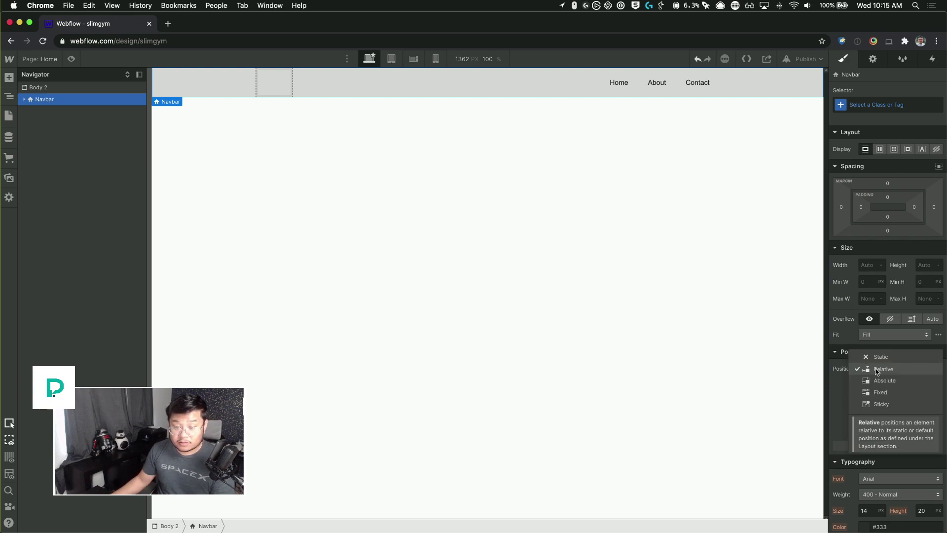
{"action": "left_click", "coordinate": [894, 390]}
{"action": "left_click", "coordinate": [929, 382]}
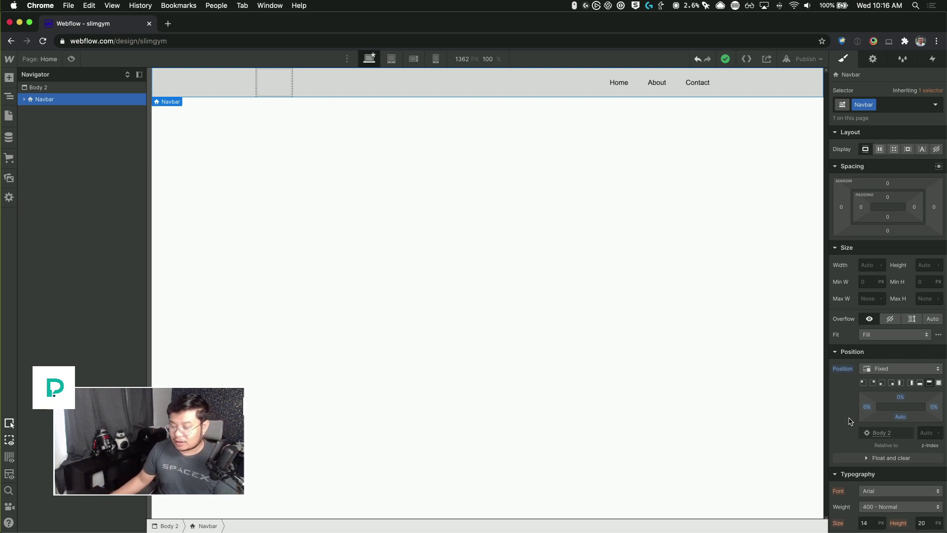
{"action": "left_click", "coordinate": [675, 278]}
- Place the SG_Logo.svg asset inside the navbar's Brand link, leaving its image settings at their defaults
{"action": "left_click", "coordinate": [274, 75]}
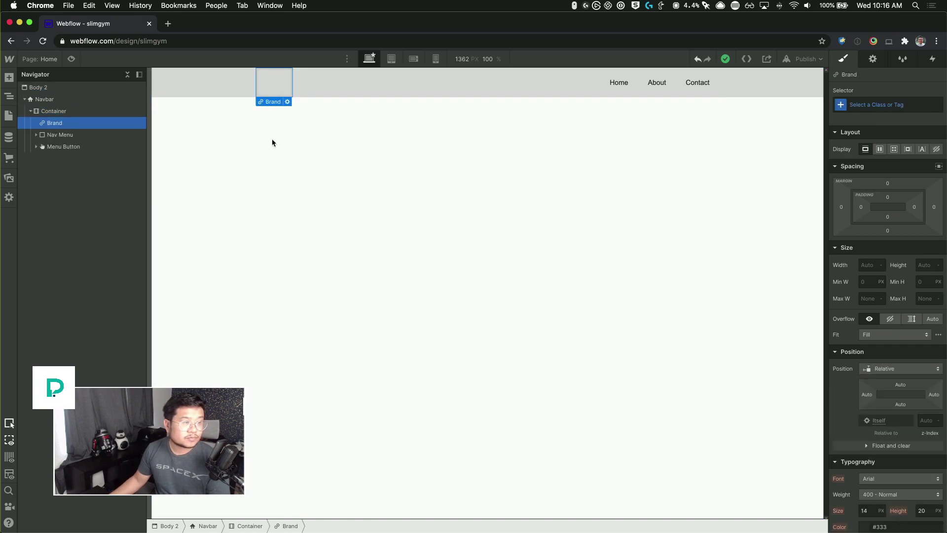
{"action": "key", "text": "a"}
{"action": "left_click", "coordinate": [8, 178]}
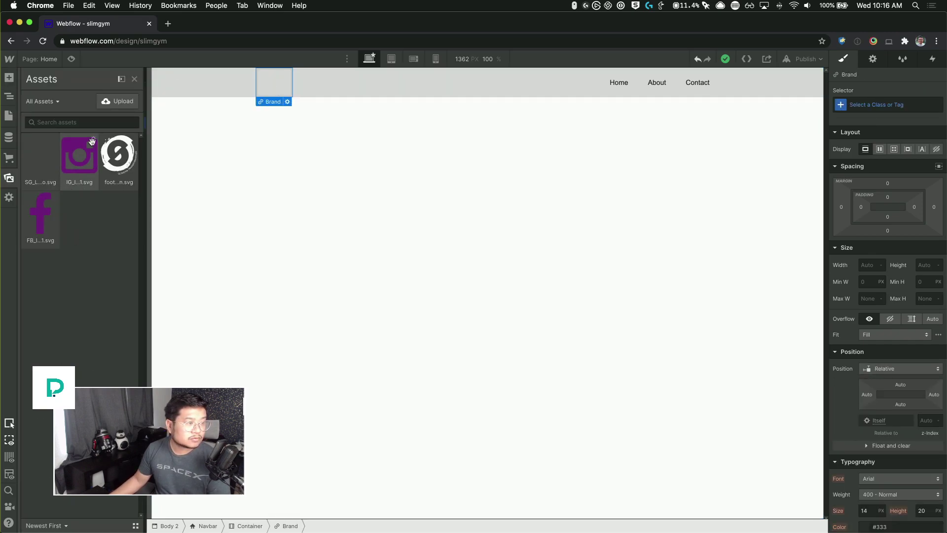
{"action": "left_click_drag", "start_coordinate": [92, 142], "coordinate": [274, 95]}
{"action": "left_click_drag", "start_coordinate": [279, 86], "coordinate": [280, 87]}
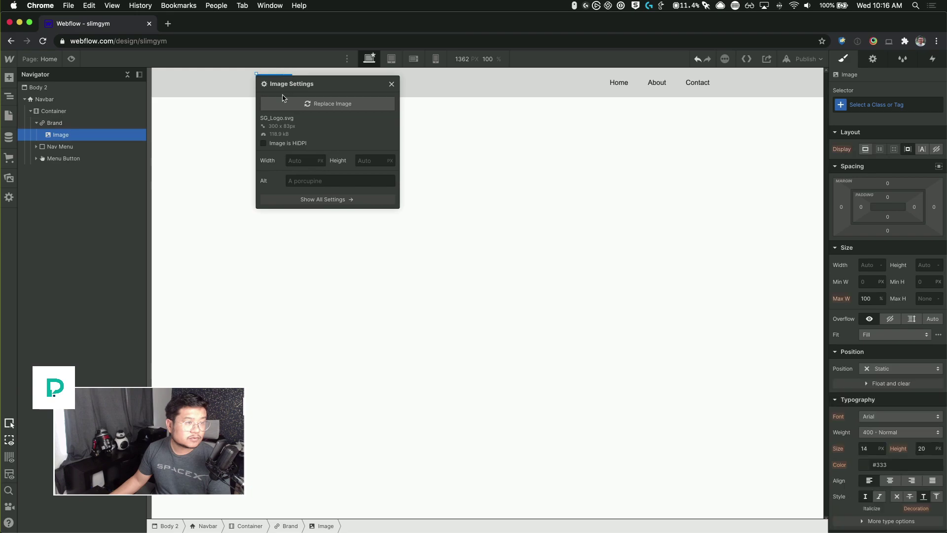
{"action": "key", "text": "Escape"}
{"action": "left_click", "coordinate": [221, 94]}
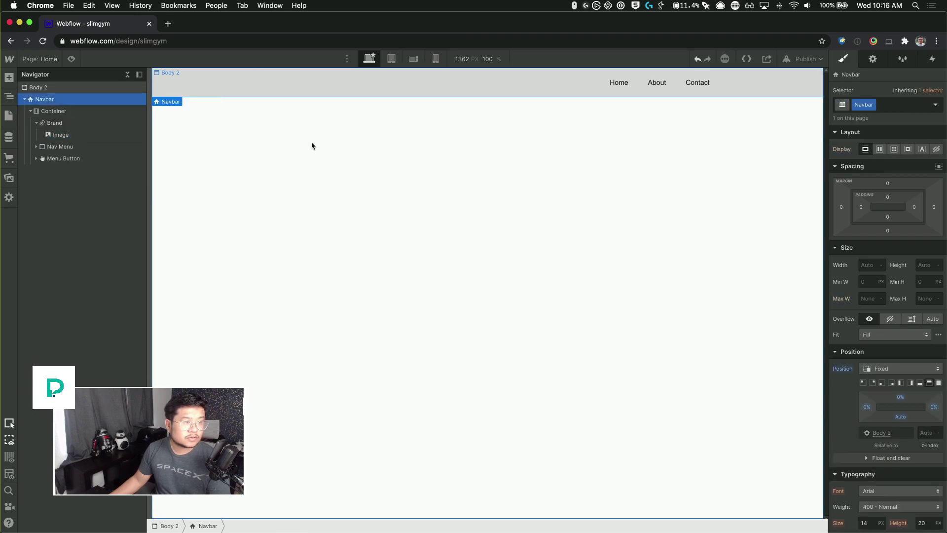
- Give the image in the Brand link the class "logo" and set its width to 100%
{"action": "left_click", "coordinate": [61, 134]}
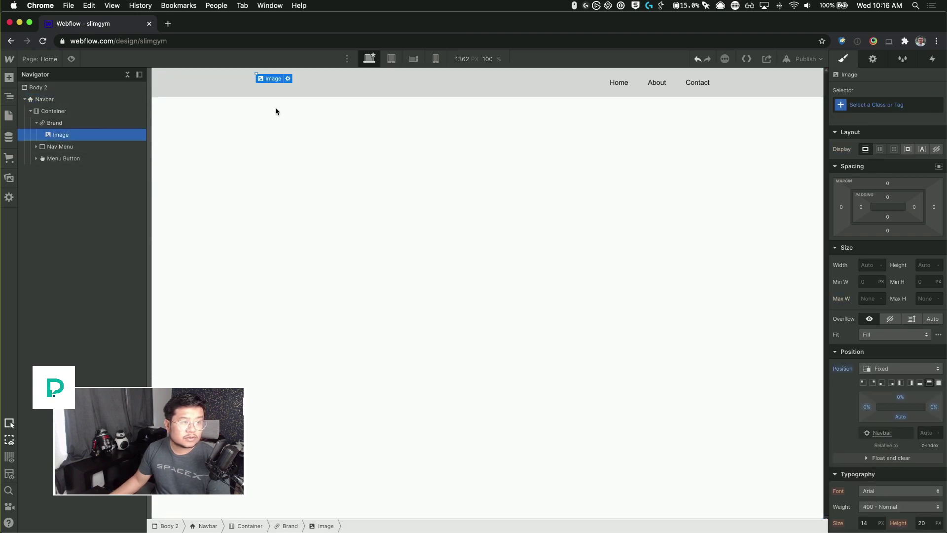
{"action": "left_click", "coordinate": [888, 104]}
{"action": "type", "text": "logo"}
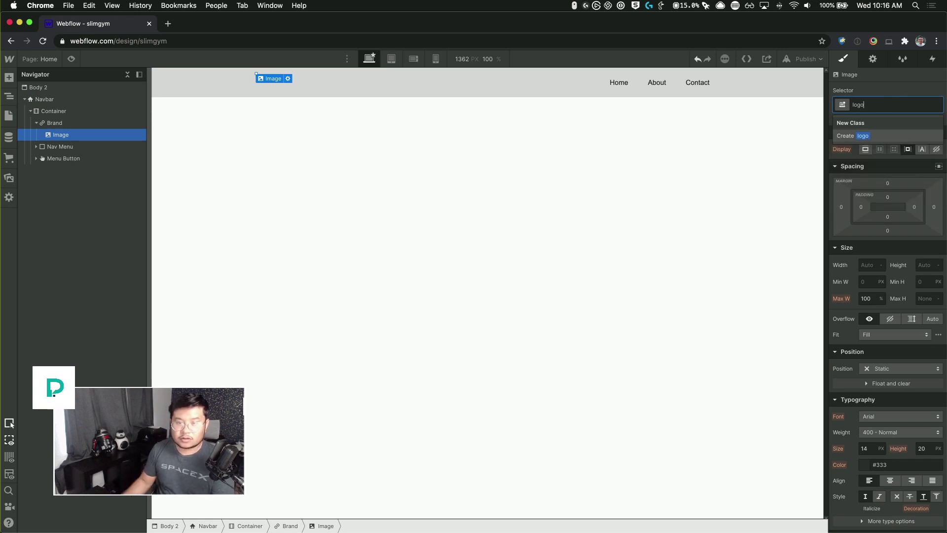
{"action": "key", "text": "Return"}
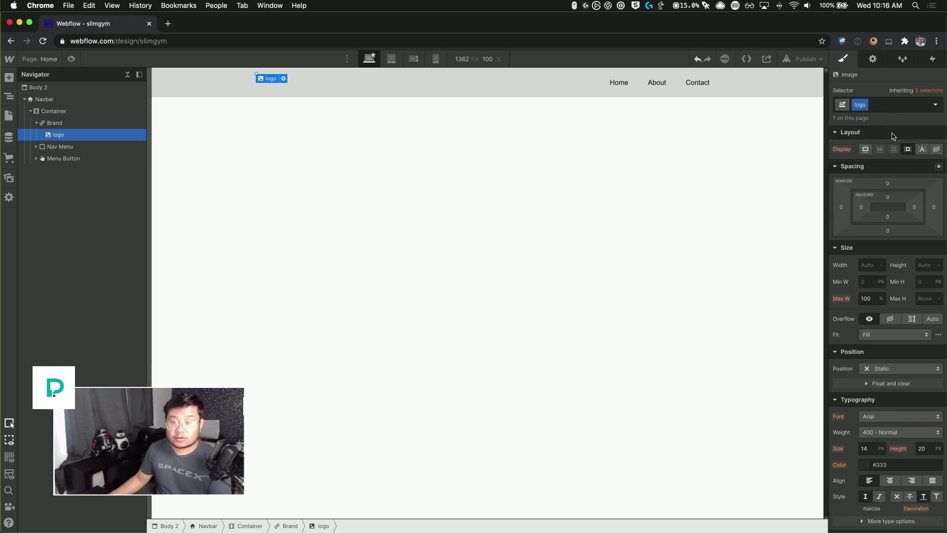
{"action": "left_click", "coordinate": [868, 265]}
{"action": "type", "text": "100%"}
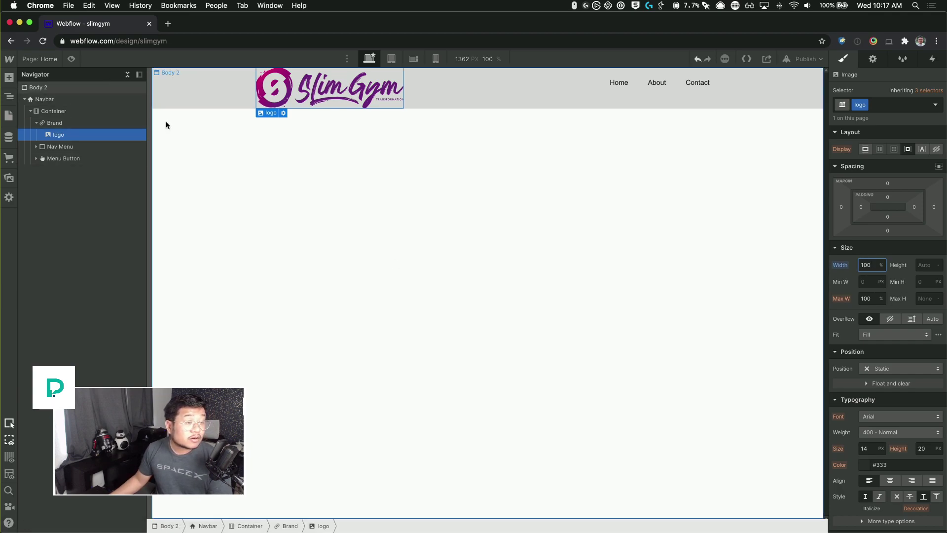
- Check the header menu in the PDF design and change the first nav link's text to "About"
{"action": "key", "text": "super+Tab"}
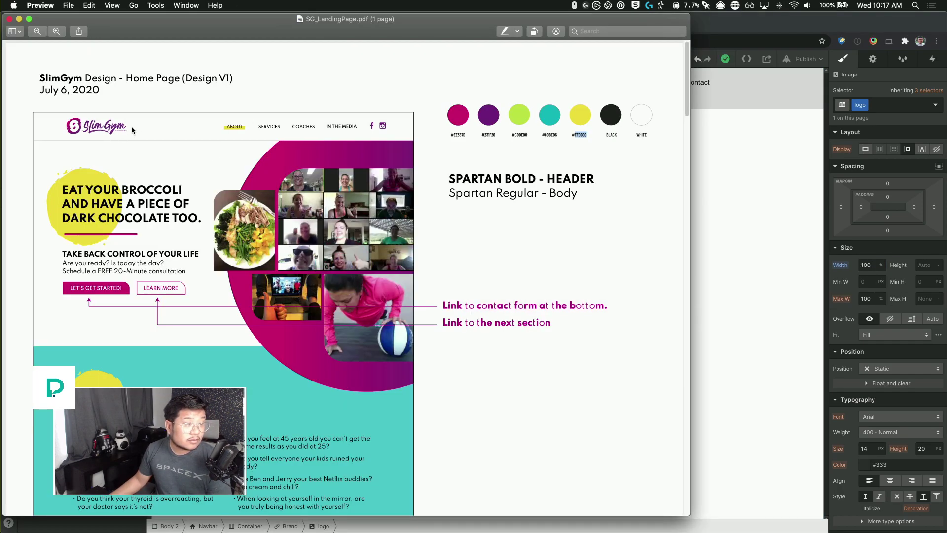
{"action": "left_click", "coordinate": [720, 160]}
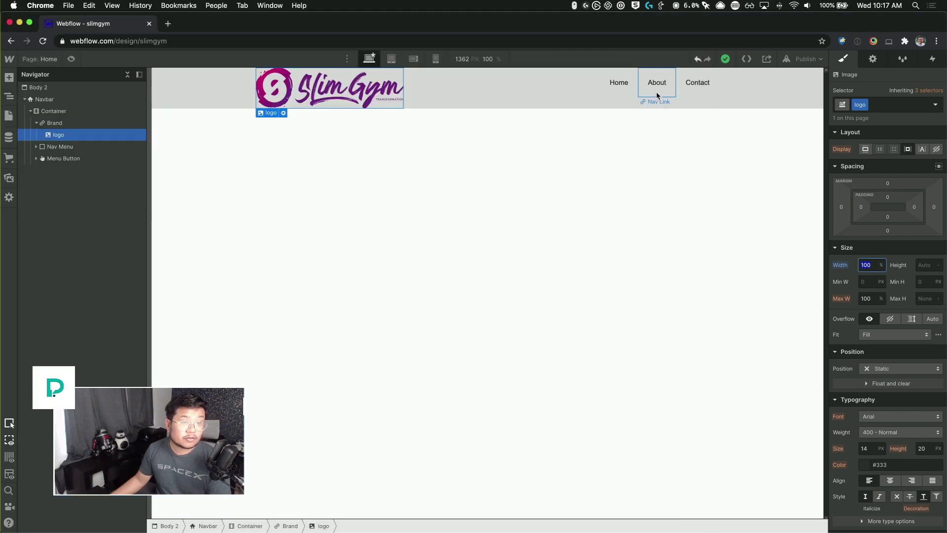
{"action": "left_click", "coordinate": [624, 82]}
{"action": "double_click", "coordinate": [624, 82]}
{"action": "type", "text": "About"}
{"action": "key", "text": "Escape"}
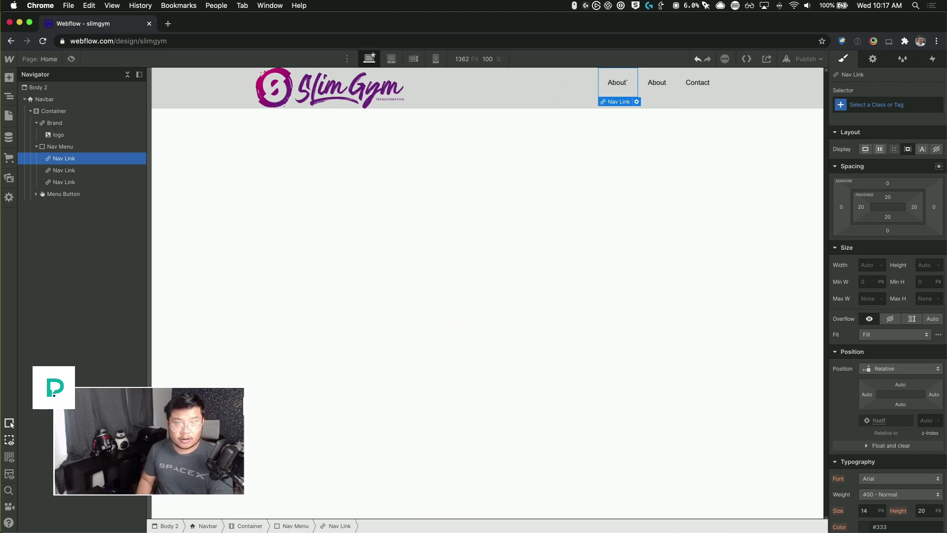
{"action": "key", "text": "Return"}
{"action": "key", "text": "Escape"}
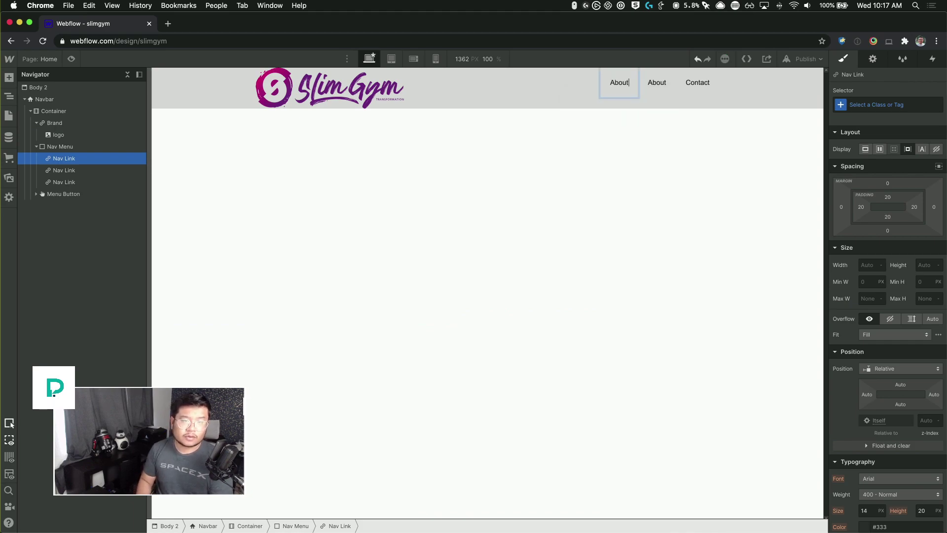
- Change the second nav link's text to "Services"
{"action": "left_click", "coordinate": [657, 82]}
{"action": "double_click", "coordinate": [657, 82]}
{"action": "type", "text": "Se"}
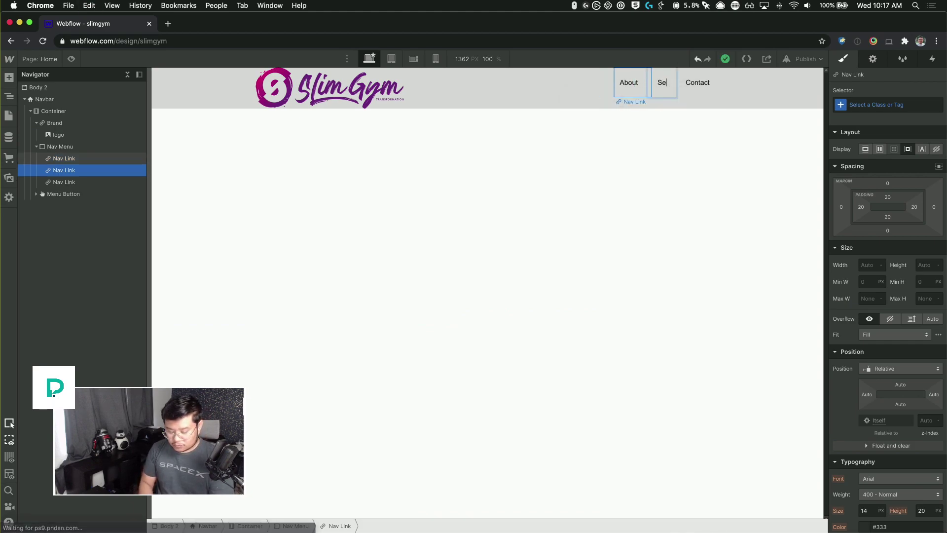
{"action": "type", "text": "rivices"}
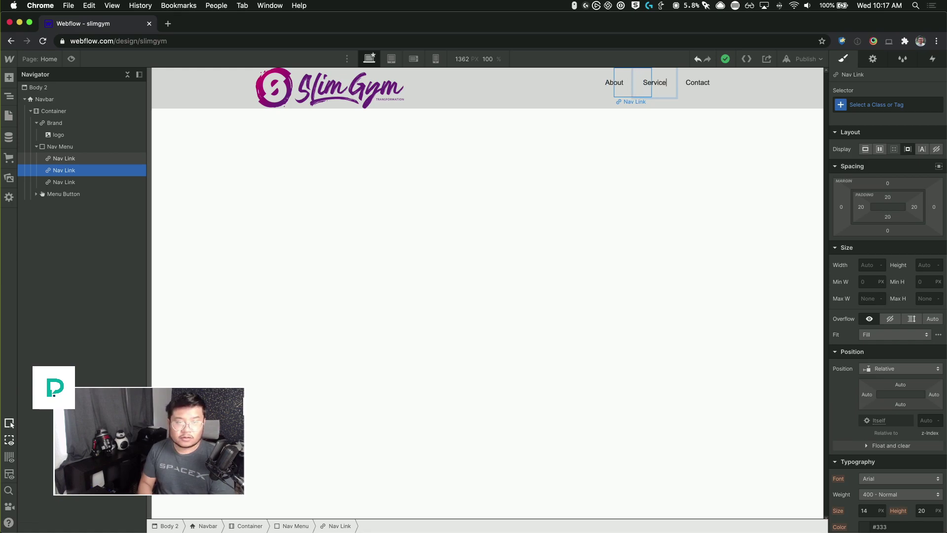
{"action": "key", "text": "Escape"}
- Change the third nav link's text from the design's menu to "Coaches"
{"action": "left_click", "coordinate": [698, 83]}
{"action": "key", "text": "Return"}
{"action": "key", "text": "super+a"}
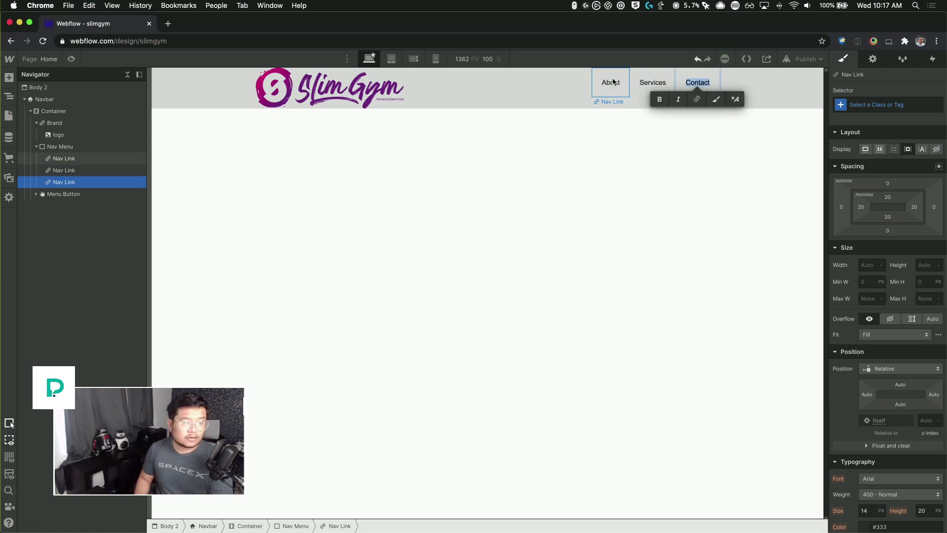
{"action": "key", "text": "super+Tab"}
{"action": "key", "text": "super+Tab"}
{"action": "type", "text": "Coaches"}
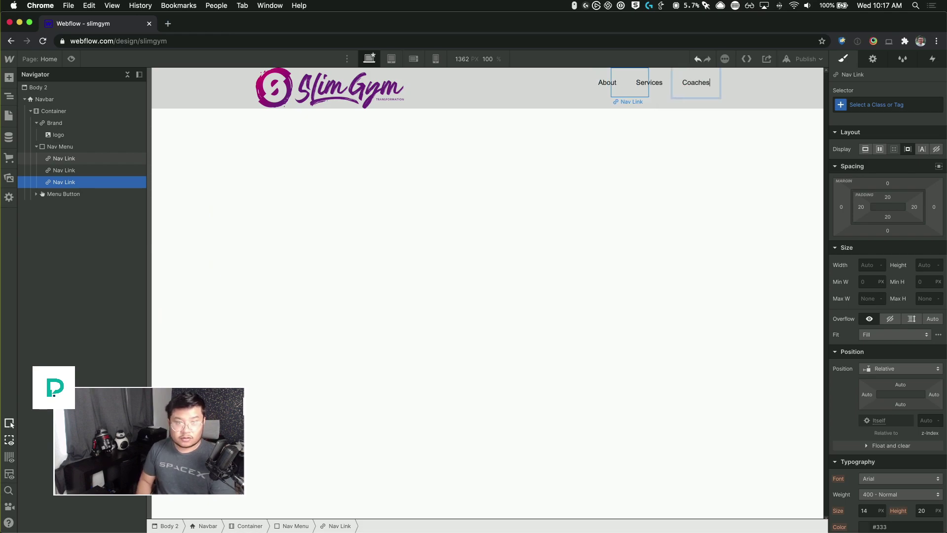
{"action": "key", "text": "Escape"}
- Duplicate the Coaches nav link and change the copy's text to "In the media"
{"action": "key", "text": "super+Tab"}
{"action": "key", "text": "super+Tab"}
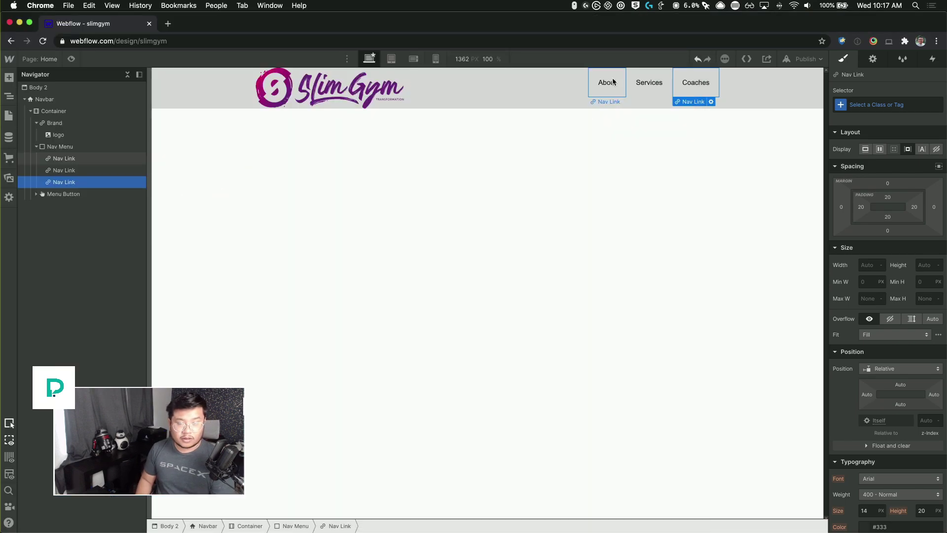
{"action": "key", "text": "super+d"}
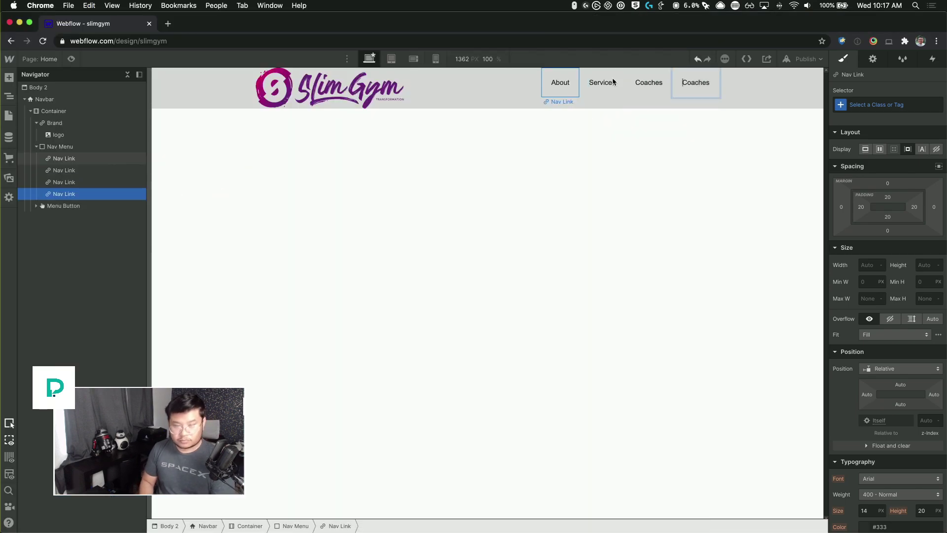
{"action": "key", "text": "Return"}
{"action": "key", "text": "super+a"}
{"action": "type", "text": "In the media"}
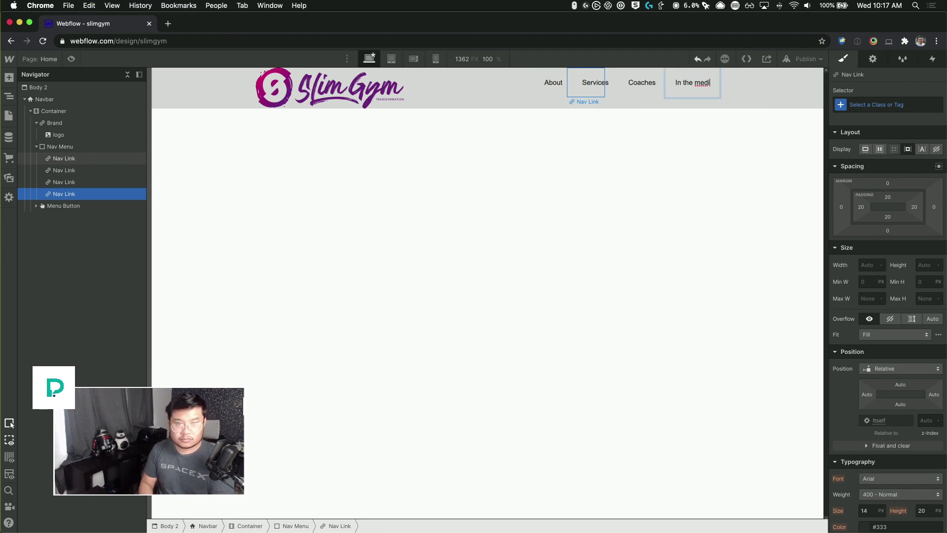
{"action": "key", "text": "Escape"}
- Compare the navbar's links with the header menu in the PDF design, going through them from About to In the media
{"action": "key", "text": "Up"}
{"action": "key", "text": "Up"}
{"action": "key", "text": "Up"}
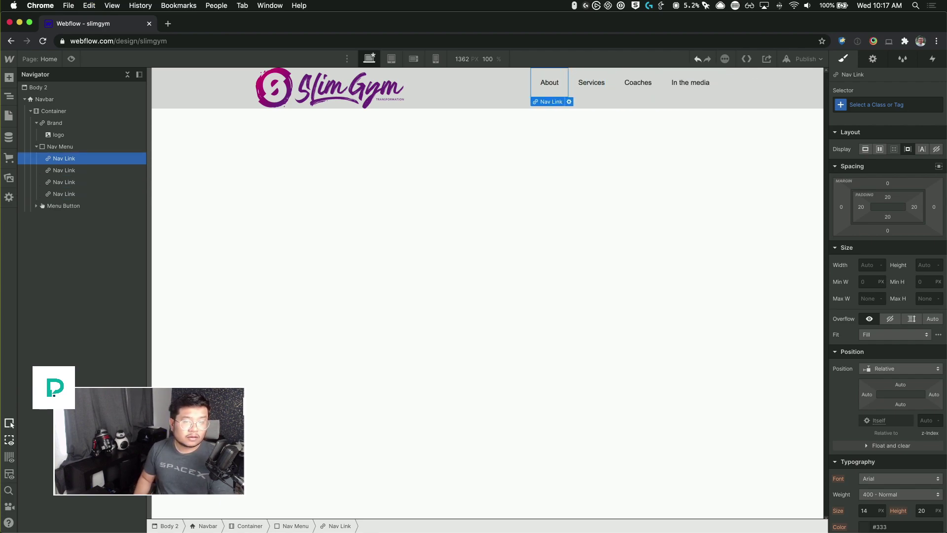
{"action": "key", "text": "super+Tab"}
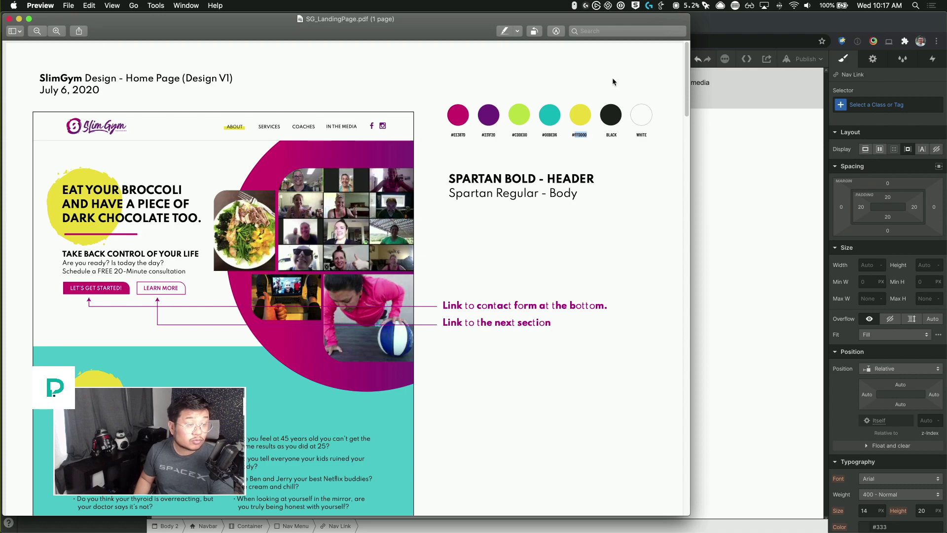
{"action": "key", "text": "super+Tab"}
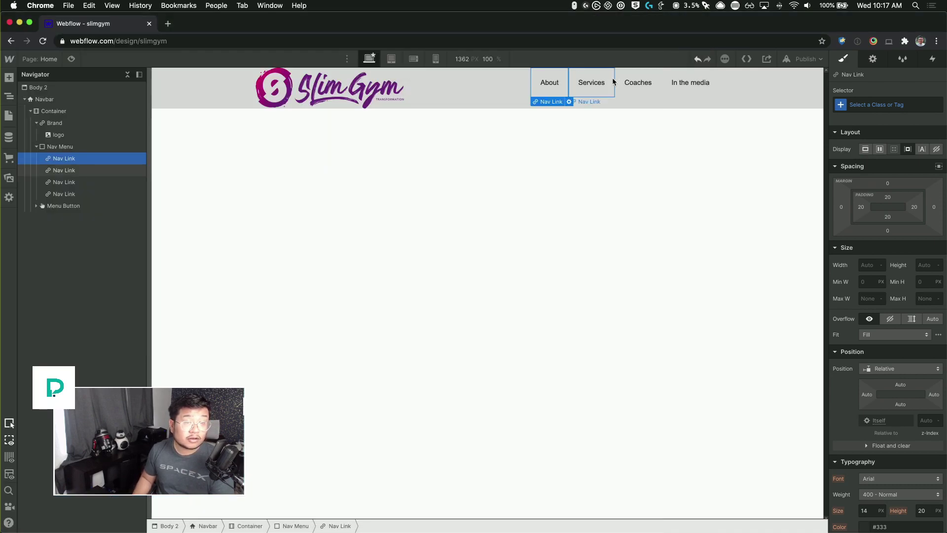
{"action": "key", "text": "Down"}
{"action": "key", "text": "Down"}
{"action": "key", "text": "Down"}
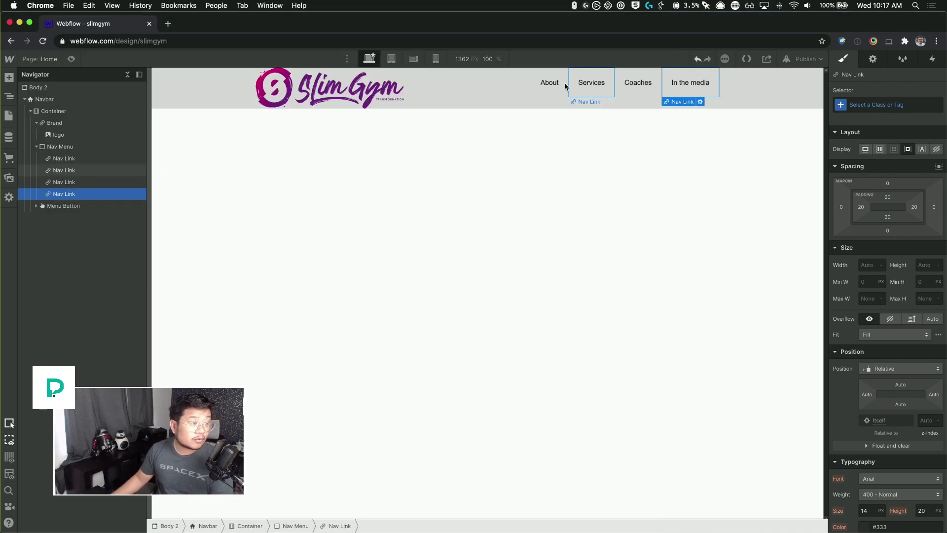
- Add a Link Block inside the Nav Menu, after the In the media link
{"action": "left_click", "coordinate": [79, 148]}
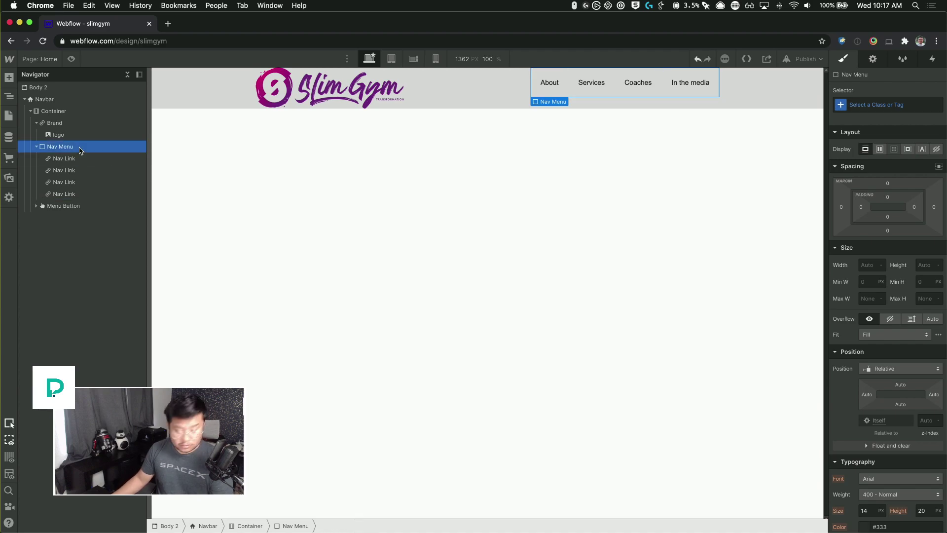
{"action": "key", "text": "super+e"}
{"action": "type", "text": "link"}
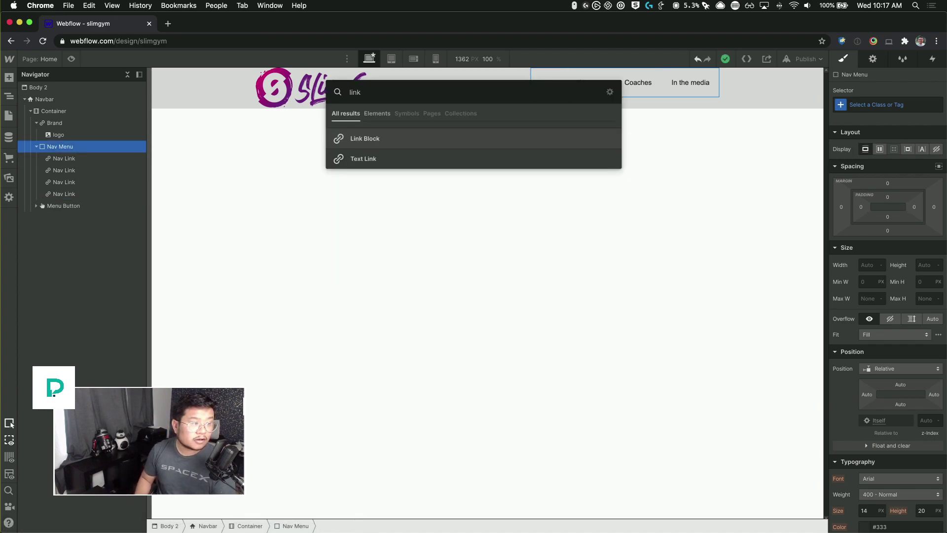
{"action": "key", "text": "Return"}
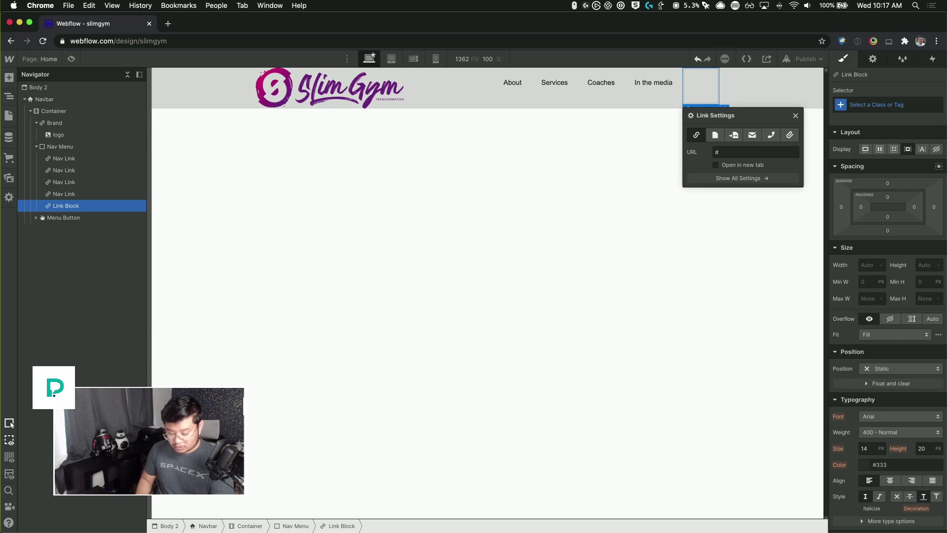
- Insert an image inside the new link block and set it to the Facebook icon, FB_Icon-01.svg
{"action": "key", "text": "super+e"}
{"action": "type", "text": "im"}
{"action": "key", "text": "Return"}
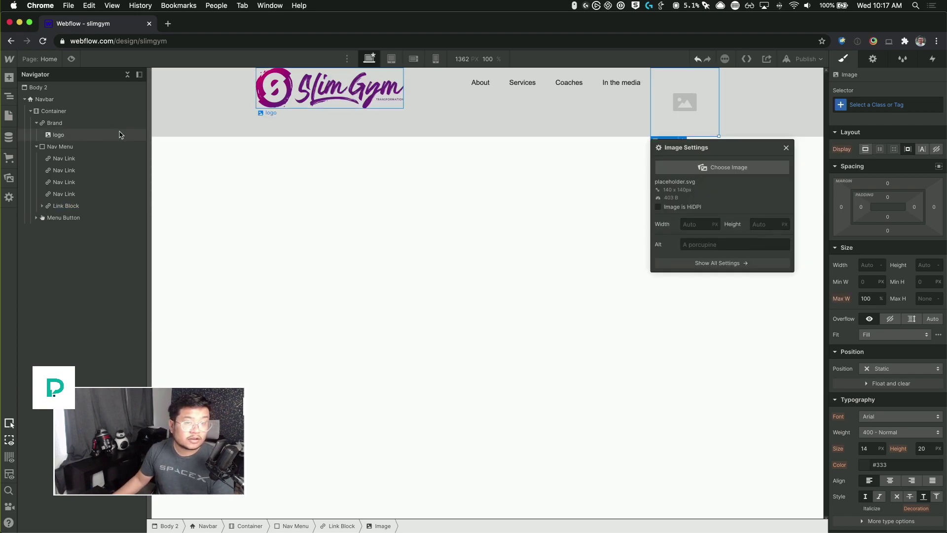
{"action": "left_click", "coordinate": [711, 168]}
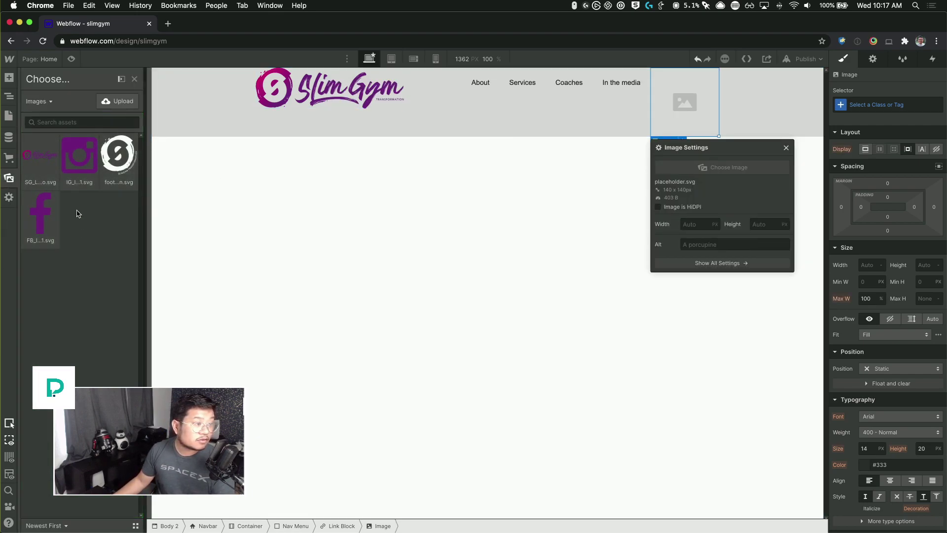
{"action": "left_click", "coordinate": [53, 231]}
{"action": "key", "text": "z"}
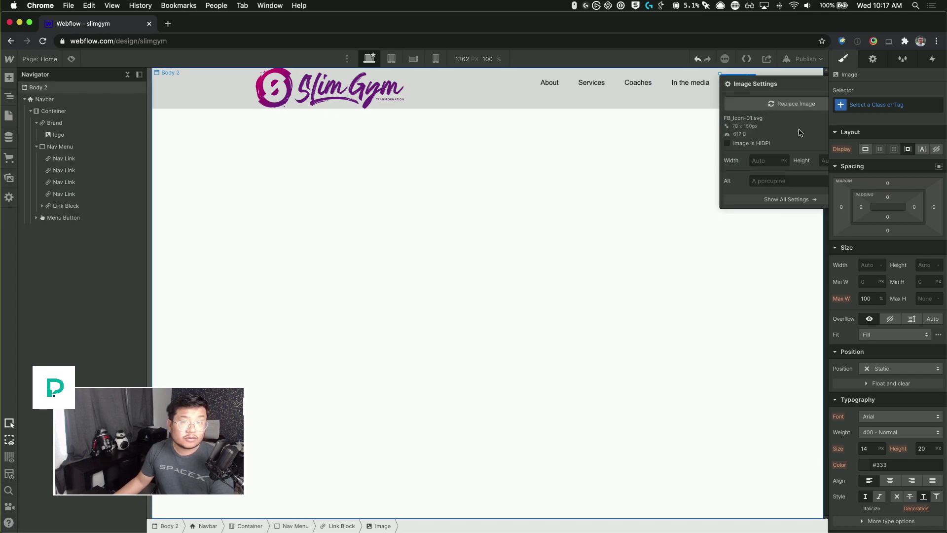
- Give the Facebook image in the link block the class "social icon" and set its width to 100%
{"action": "left_click", "coordinate": [74, 207]}
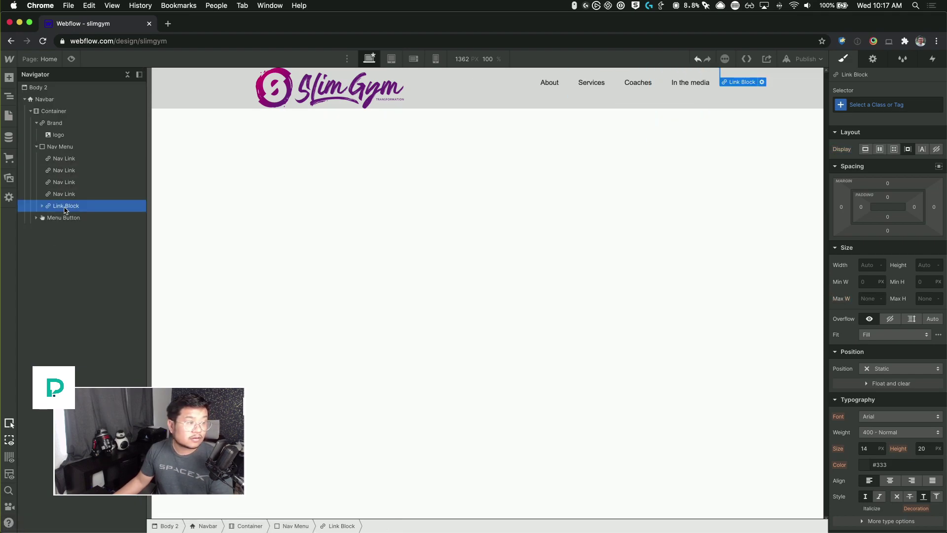
{"action": "left_click", "coordinate": [41, 206]}
{"action": "left_click", "coordinate": [64, 217]}
{"action": "left_click", "coordinate": [875, 104]}
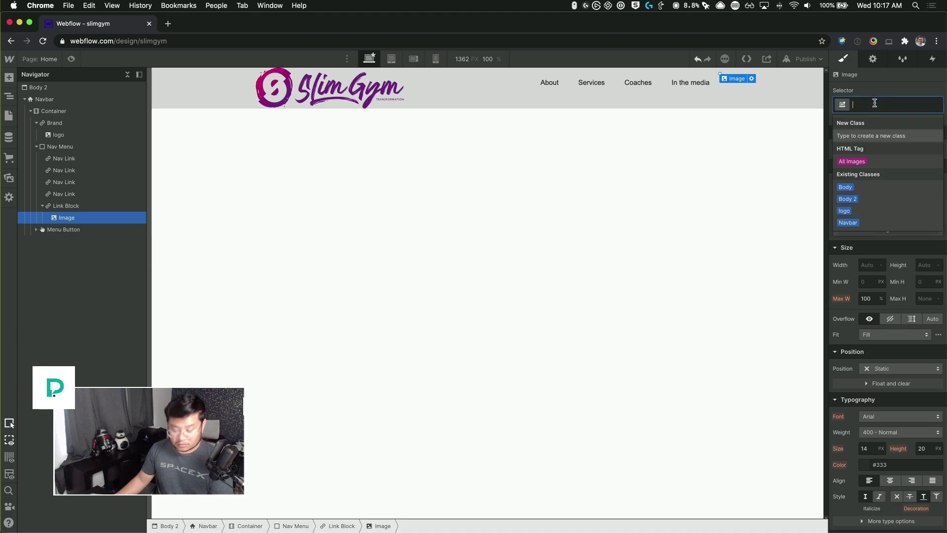
{"action": "type", "text": "social icon"}
{"action": "key", "text": "Return"}
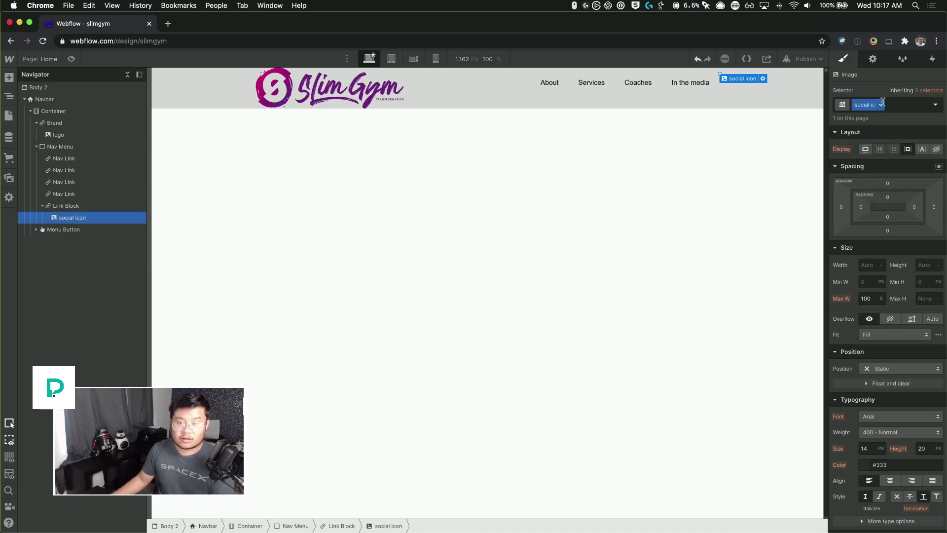
{"action": "left_click", "coordinate": [871, 265]}
{"action": "type", "text": "100"}
{"action": "key", "text": "Return"}
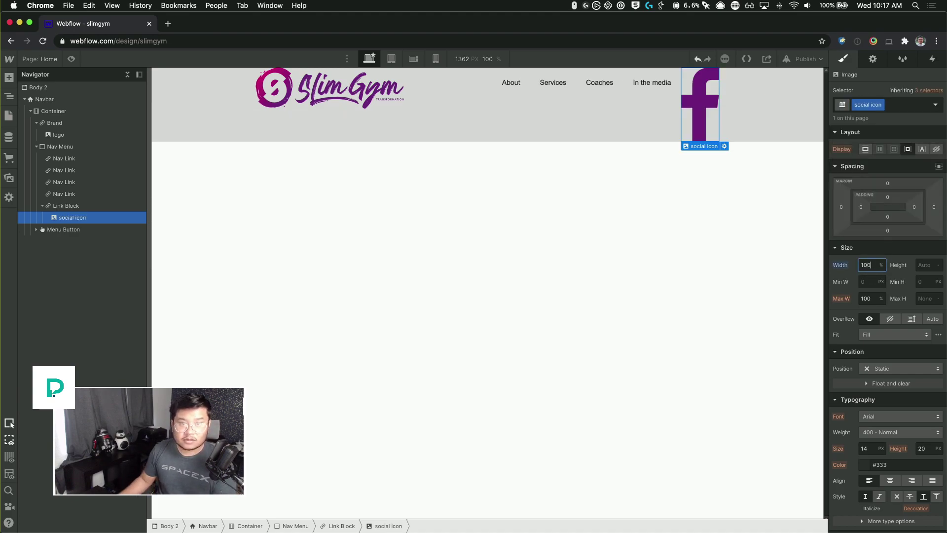
- Duplicate the Facebook link block and replace the image in the last link block with the Instagram icon
{"action": "left_click", "coordinate": [80, 207]}
{"action": "key", "text": "super+c"}
{"action": "key", "text": "super+v"}
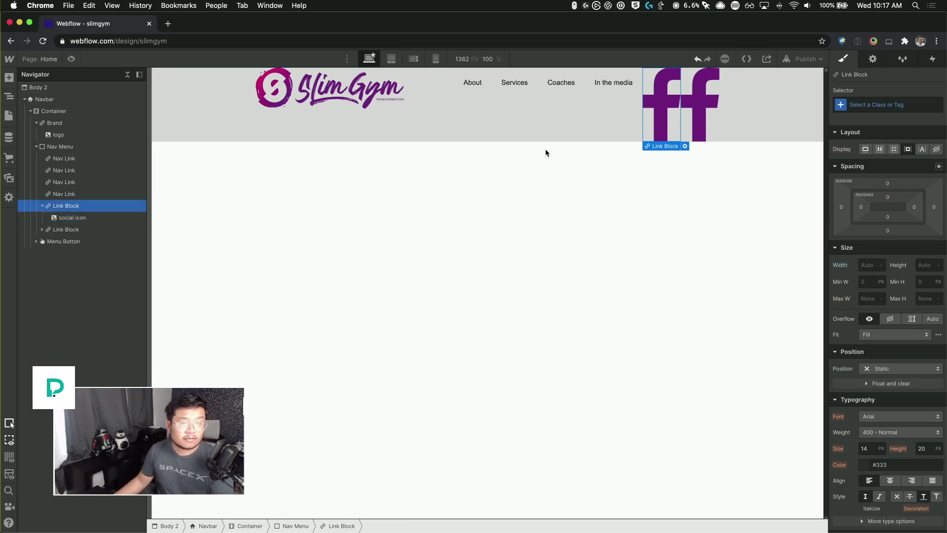
{"action": "double_click", "coordinate": [706, 119]}
{"action": "left_click", "coordinate": [735, 172]}
{"action": "left_click", "coordinate": [41, 155]}
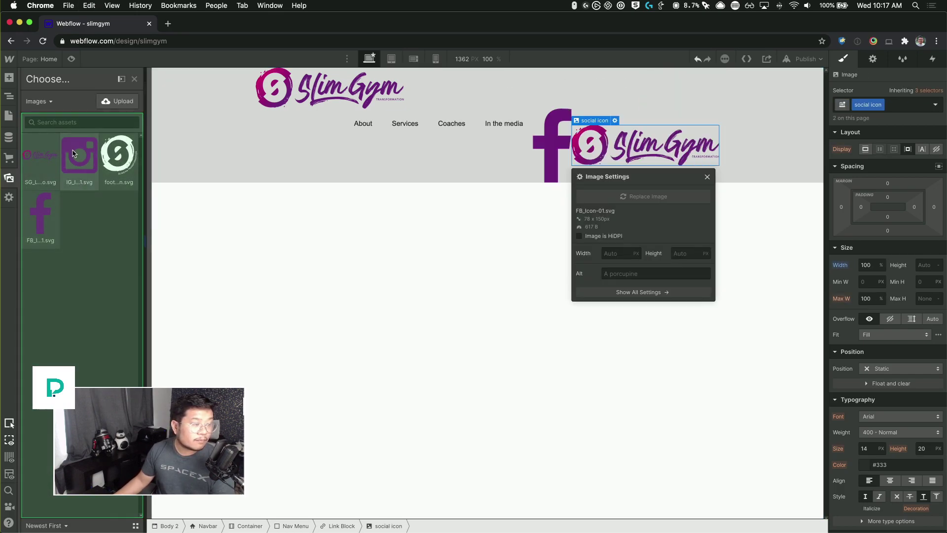
{"action": "left_click", "coordinate": [79, 155]}
{"action": "left_click", "coordinate": [183, 197]}
{"action": "left_click", "coordinate": [183, 130]}
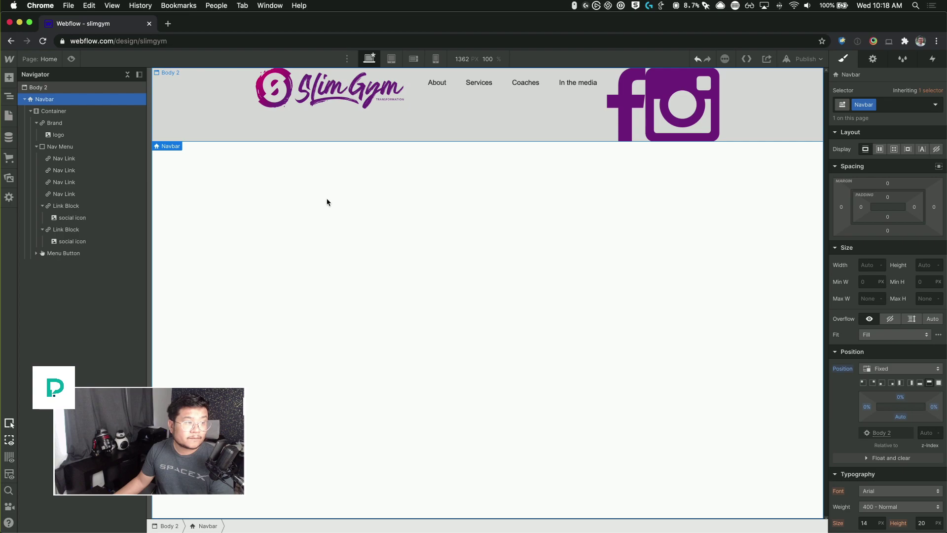
- Remove the Body 2 class from the page body
{"action": "left_click", "coordinate": [329, 228]}
{"action": "left_click", "coordinate": [872, 105]}
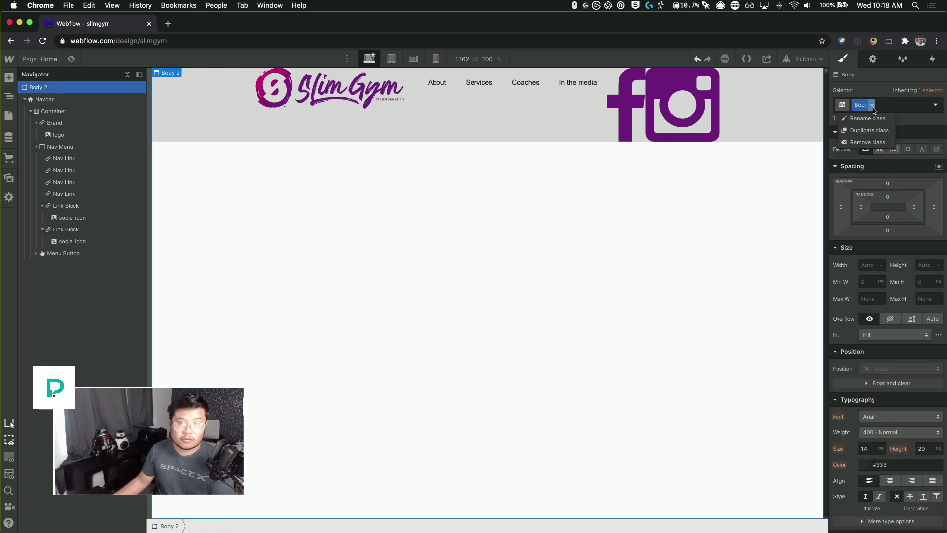
{"action": "left_click", "coordinate": [868, 142]}
- Set the Navbar's background color to transparent
{"action": "left_click", "coordinate": [178, 142]}
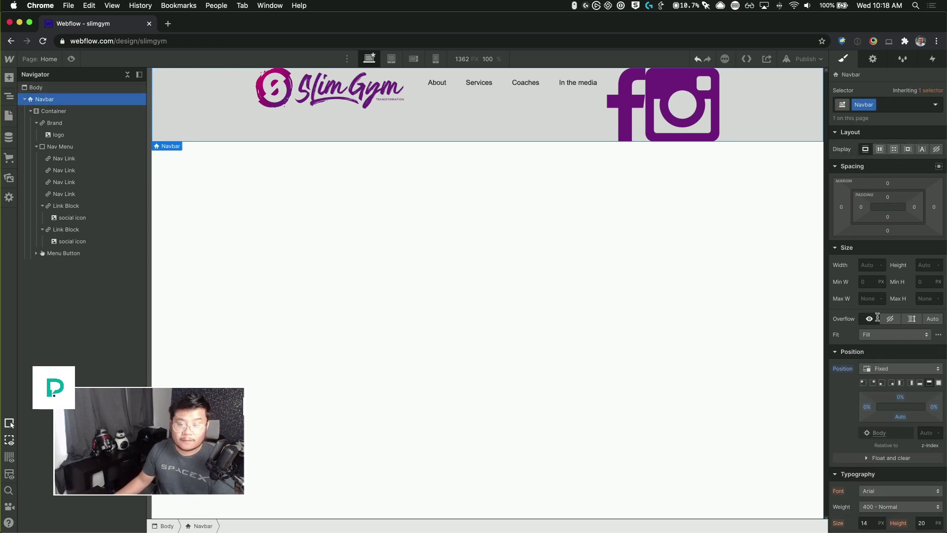
{"action": "scroll", "coordinate": [892, 443], "scroll_direction": "down", "scroll_amount": 6}
{"action": "scroll", "coordinate": [892, 443], "scroll_direction": "down", "scroll_amount": 2}
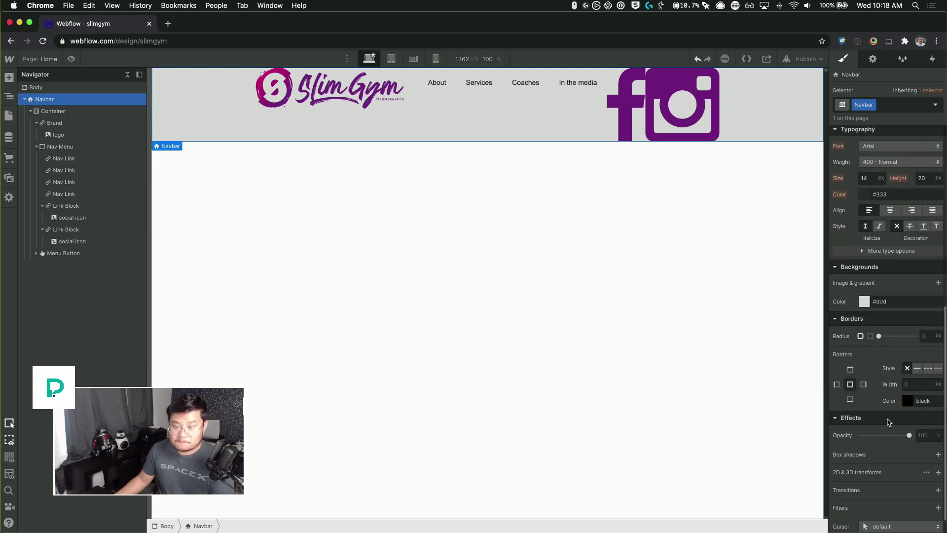
{"action": "left_click", "coordinate": [907, 302]}
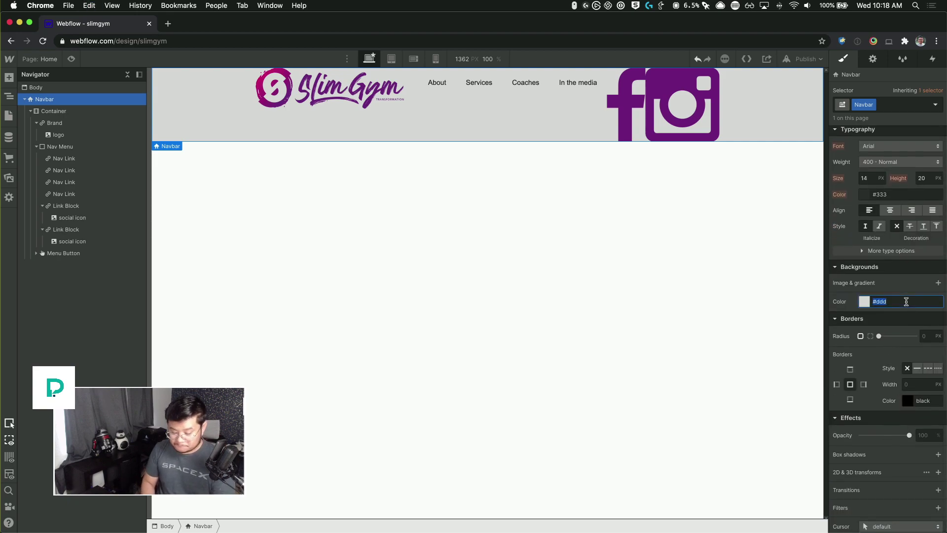
{"action": "type", "text": "tr"}
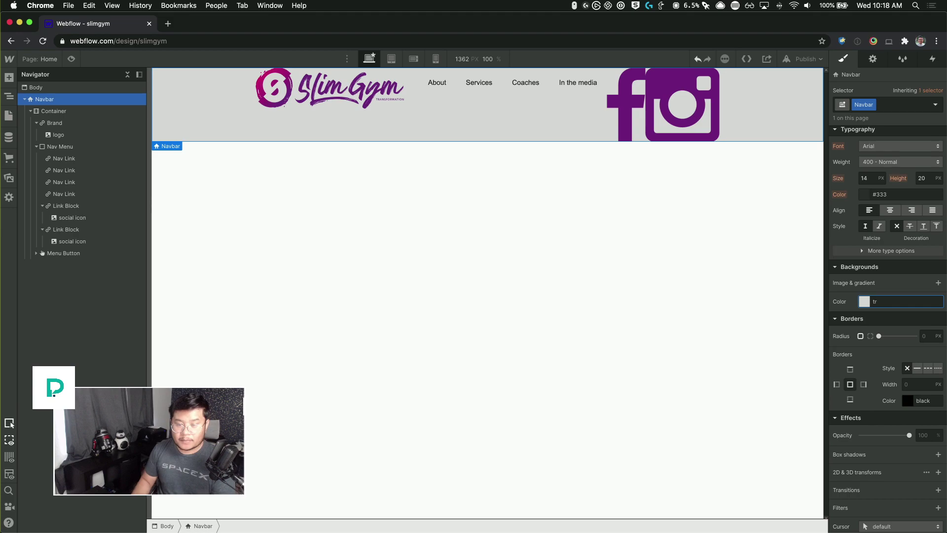
{"action": "left_click", "coordinate": [864, 302]}
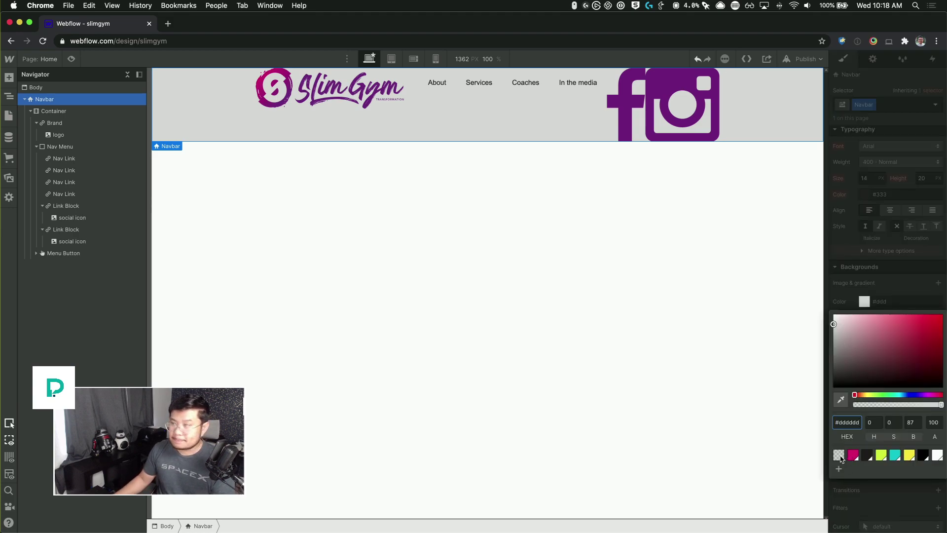
{"action": "left_click", "coordinate": [839, 455]}
{"action": "left_click", "coordinate": [865, 291]}
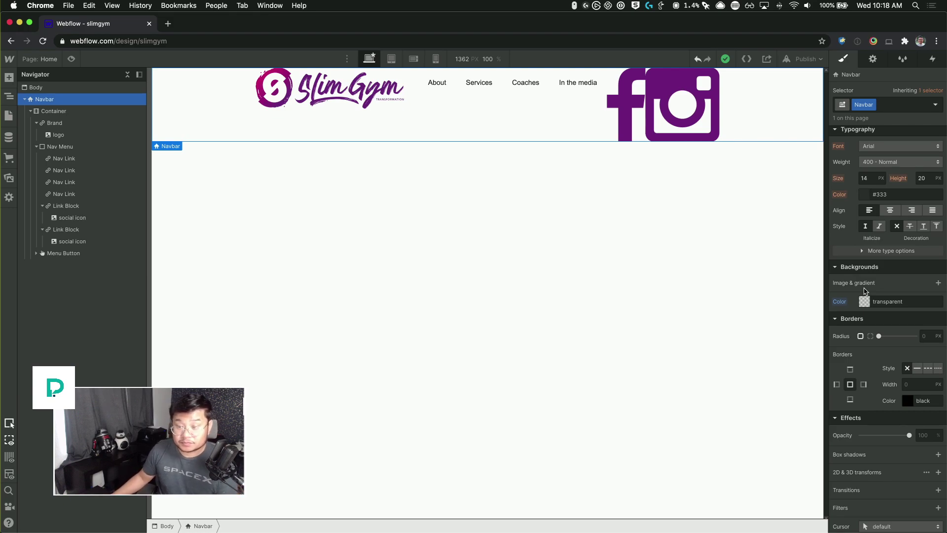
{"action": "left_click", "coordinate": [261, 168]}
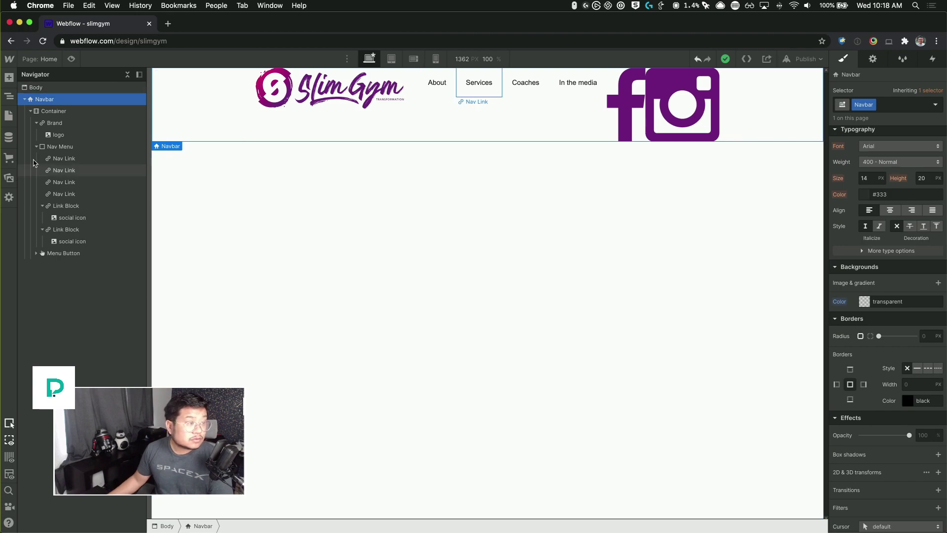
- Add a Div Block to the page body below the Navbar and give it the class "container"
{"action": "left_click", "coordinate": [50, 100]}
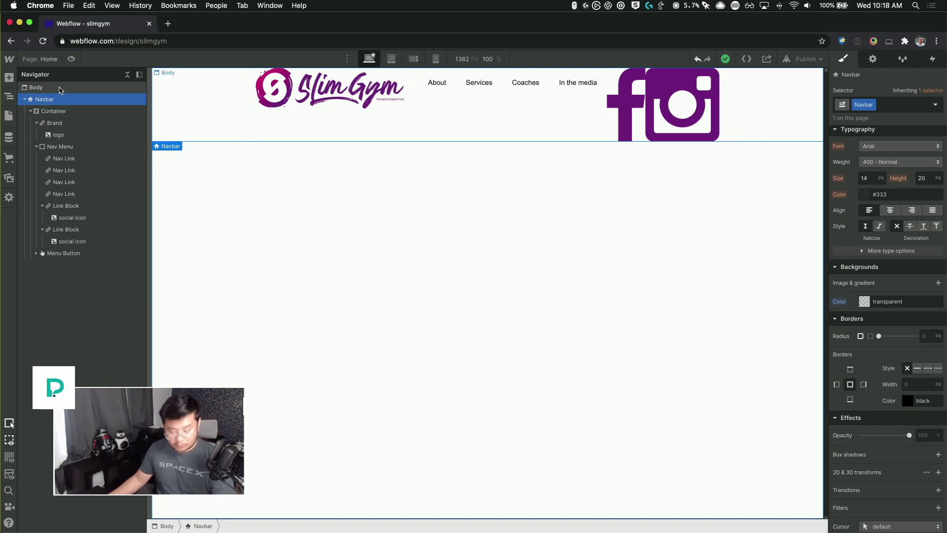
{"action": "key", "text": "super+e"}
{"action": "type", "text": "div"}
{"action": "key", "text": "Return"}
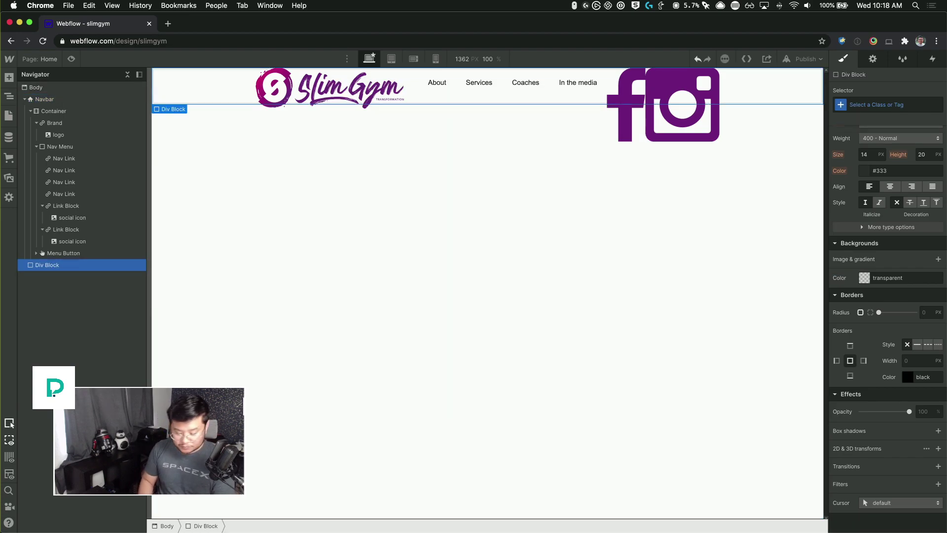
{"action": "key", "text": "super+Return"}
{"action": "type", "text": "container"}
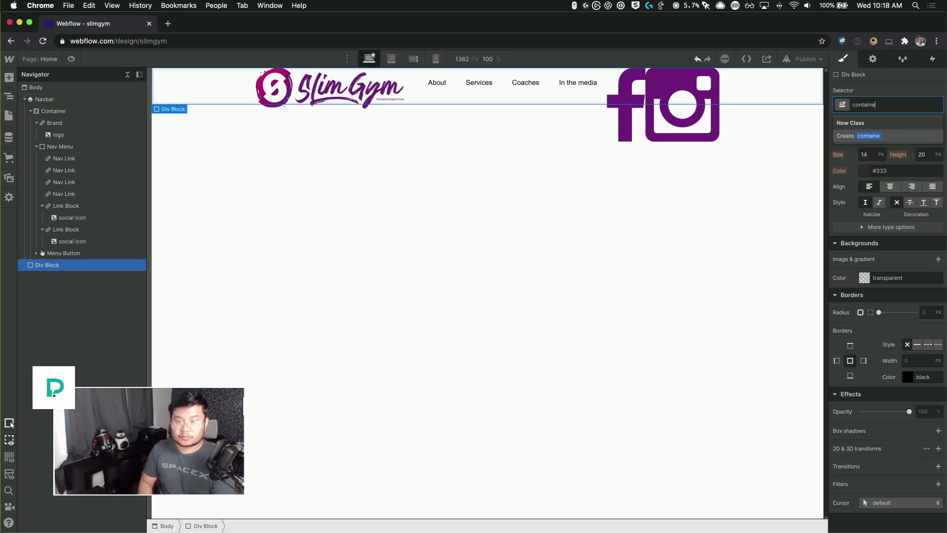
{"action": "key", "text": "Return"}
- Limit the container div to a maximum width of 1200 px and center it with automatic side margins
{"action": "scroll", "coordinate": [917, 167], "scroll_direction": "up", "scroll_amount": 10}
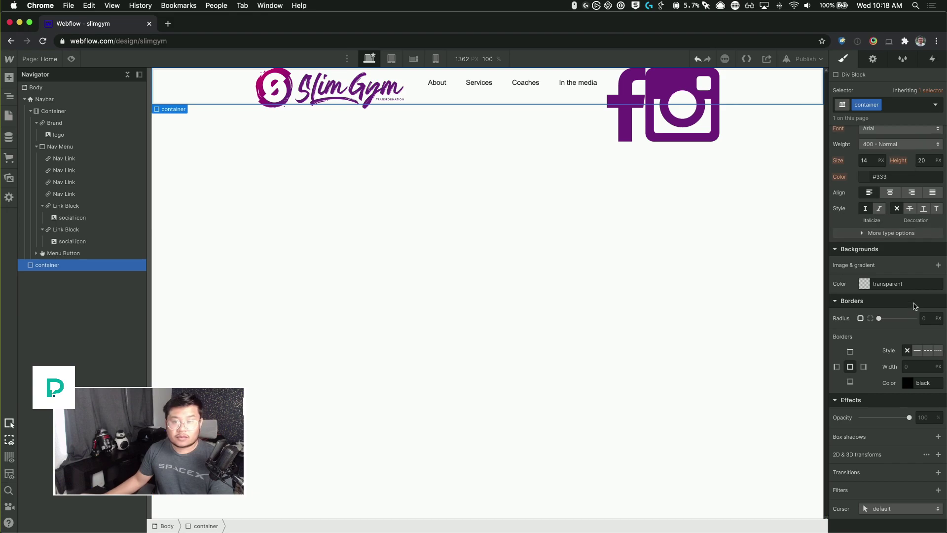
{"action": "left_click", "coordinate": [865, 299]}
{"action": "type", "text": "1200"}
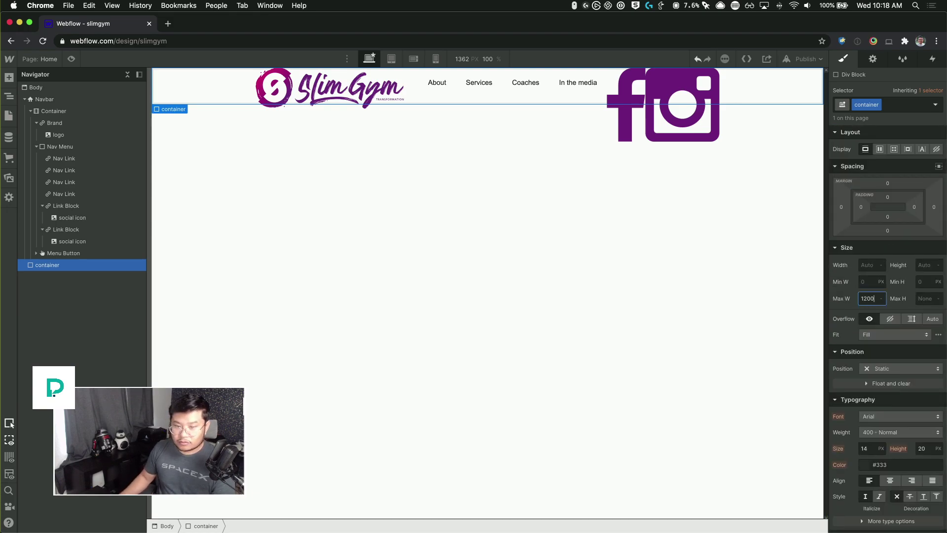
{"action": "key", "text": "Return"}
{"action": "left_click", "coordinate": [900, 182]}
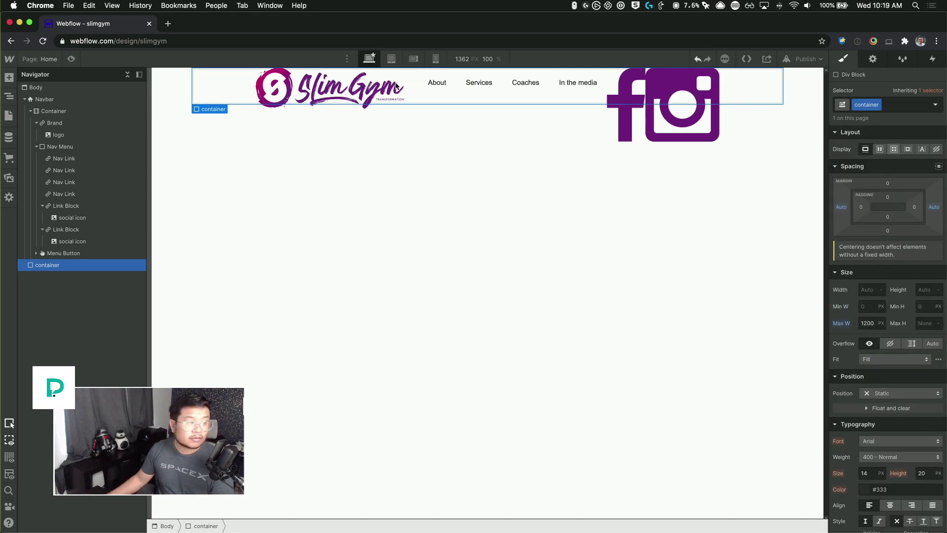
- Move the container div into the Navbar, nest Brand, Nav Menu and Menu Button in it, and delete the original Container
{"action": "left_click_drag", "start_coordinate": [43, 265], "coordinate": [58, 112]}
{"action": "left_click", "coordinate": [58, 116]}
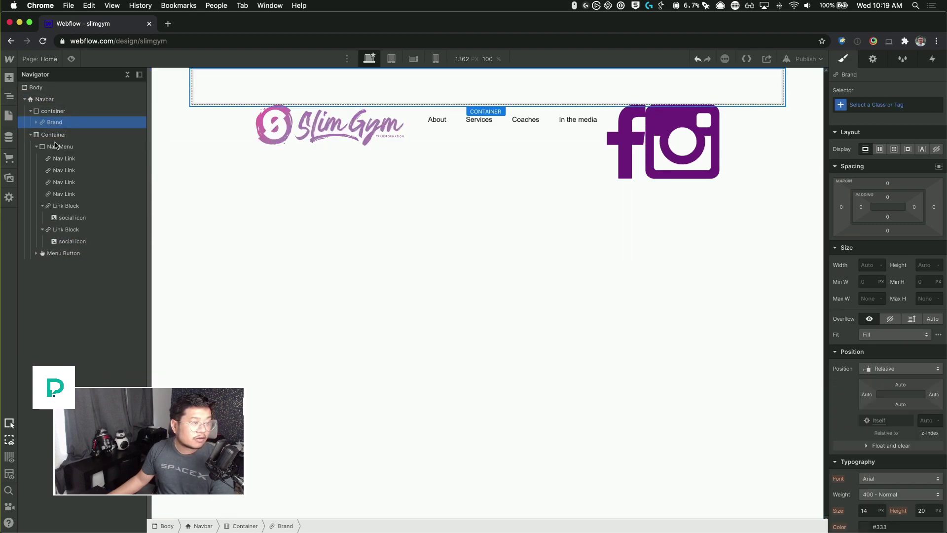
{"action": "left_click", "coordinate": [56, 147]}
{"action": "mouse_move", "coordinate": [57, 147]}
{"action": "left_mouse_down"}
{"action": "mouse_move", "coordinate": [60, 130]}
{"action": "mouse_move", "coordinate": [65, 153]}
{"action": "mouse_move", "coordinate": [71, 144]}
{"action": "left_mouse_up"}
{"action": "key", "text": "Delete"}
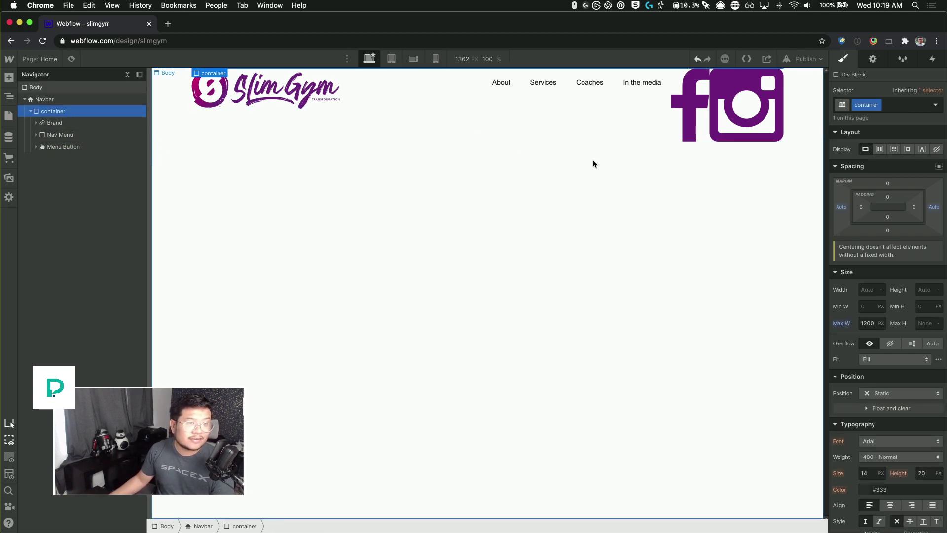
- Make the container div a horizontal flex layout with centered alignment and space-between justification
{"action": "left_click", "coordinate": [879, 151]}
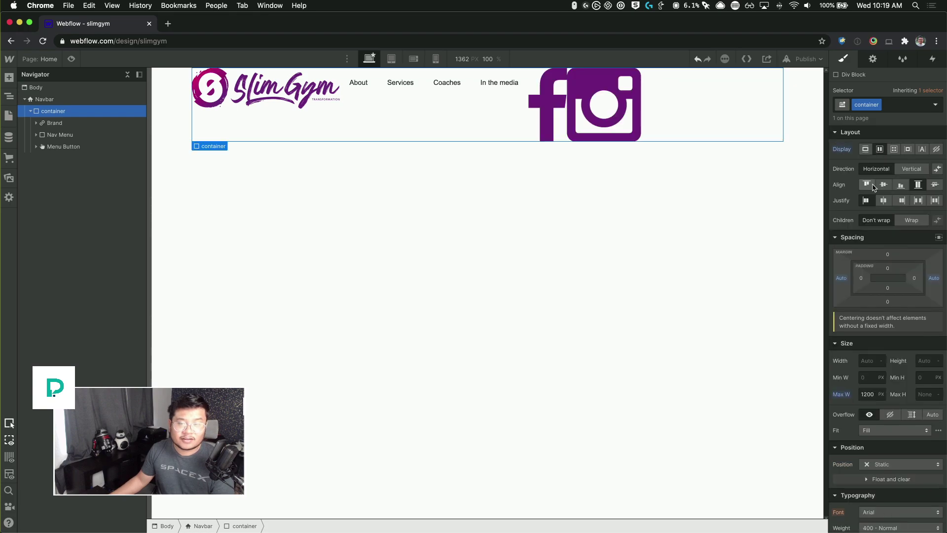
{"action": "left_click", "coordinate": [884, 186]}
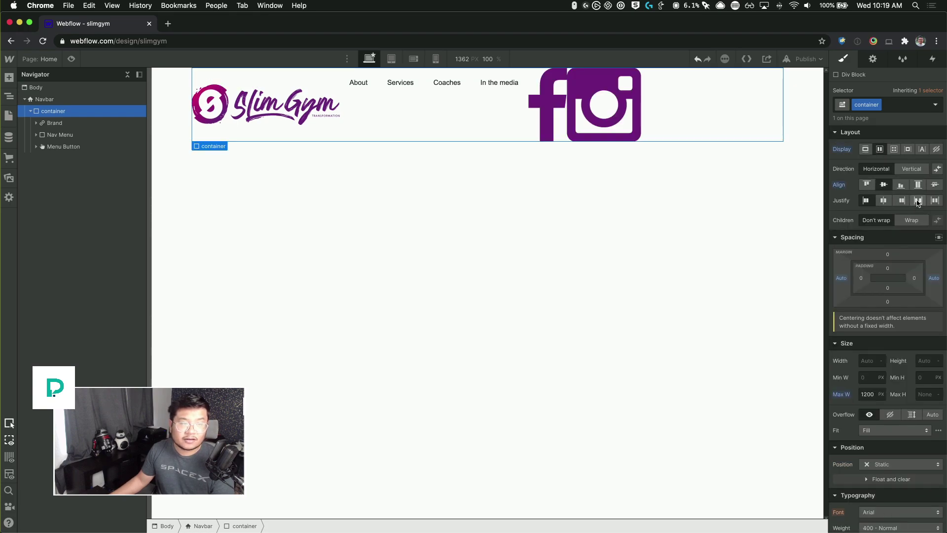
{"action": "left_click", "coordinate": [921, 202]}
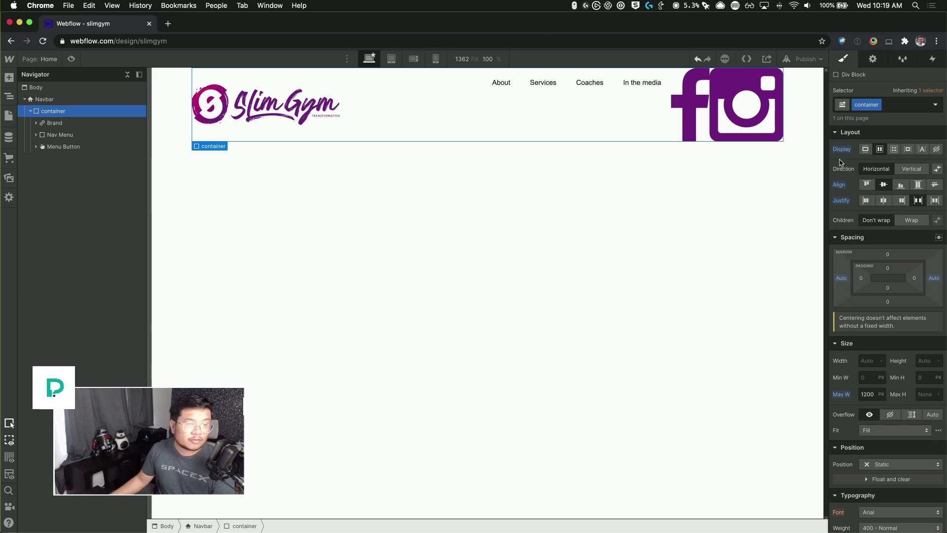
- Set the Nav Menu to a horizontal flex layout with its children vertically centered
{"action": "left_click", "coordinate": [554, 105]}
{"action": "left_click", "coordinate": [879, 197]}
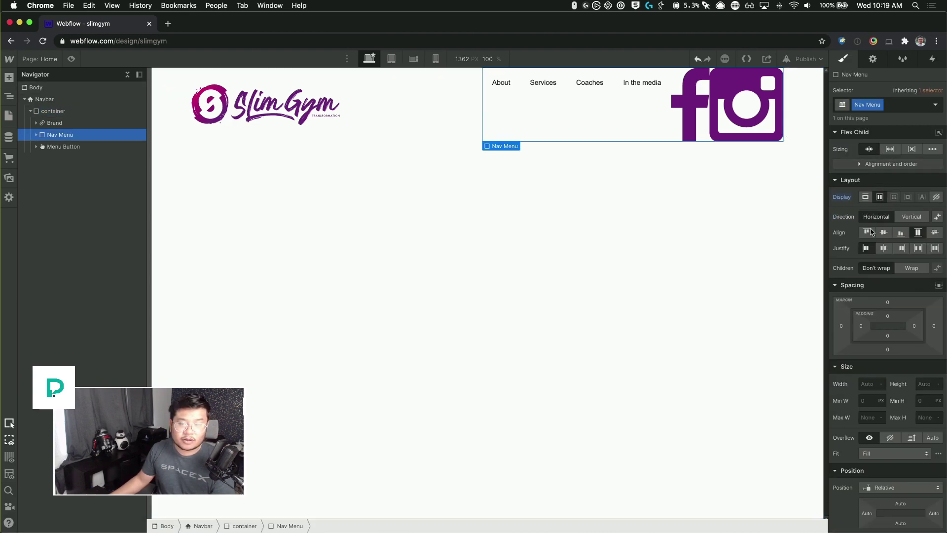
{"action": "left_click", "coordinate": [882, 233]}
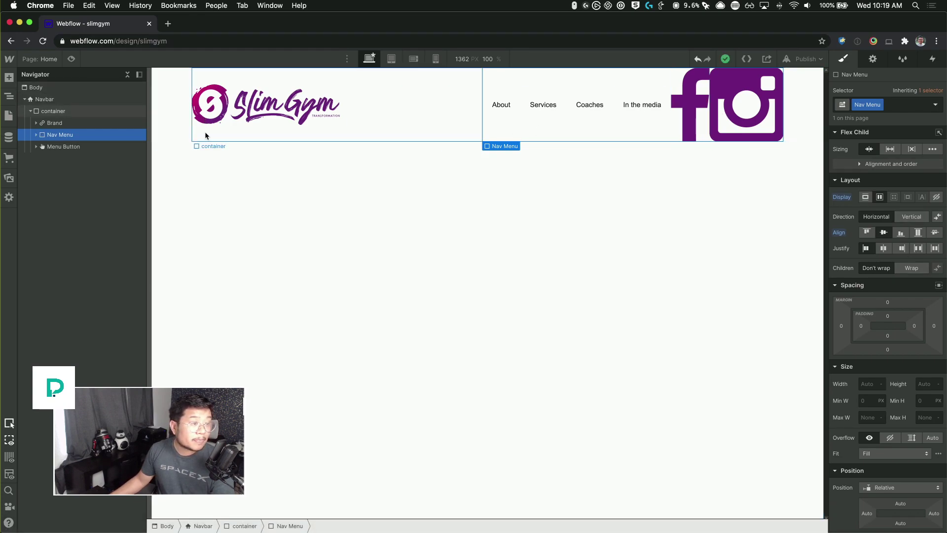
- Check the navigation in the PDF design, and delete the four text Nav Links from the Nav Menu
{"action": "key", "text": "super+Tab"}
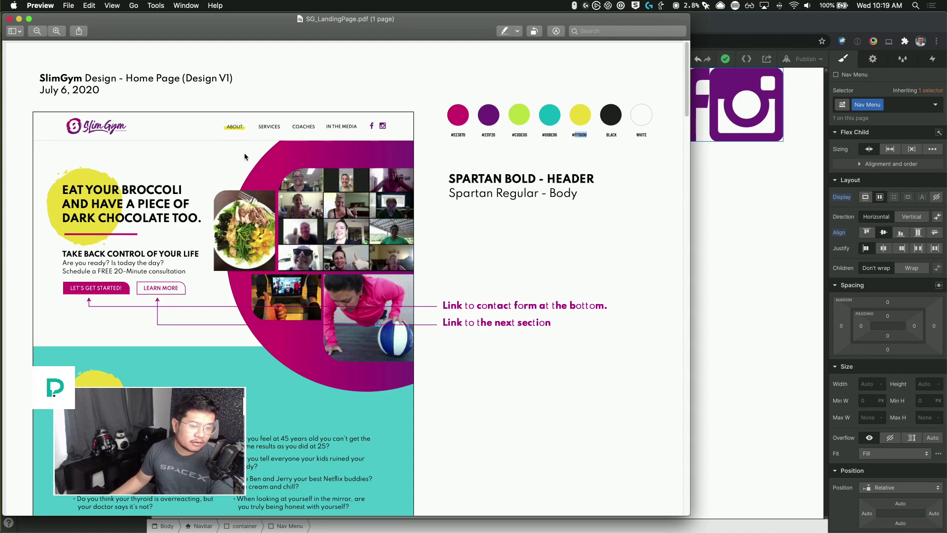
{"action": "left_click", "coordinate": [730, 123]}
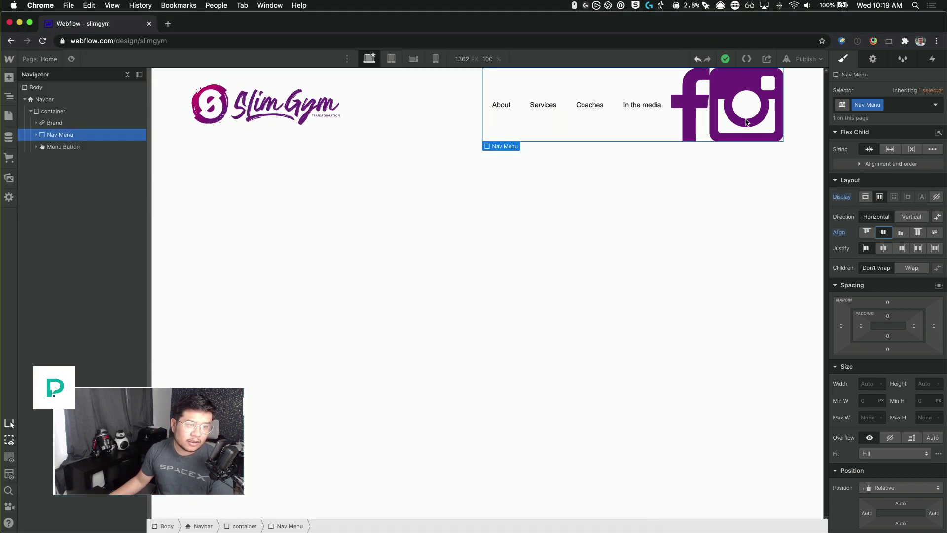
{"action": "left_click", "coordinate": [499, 117]}
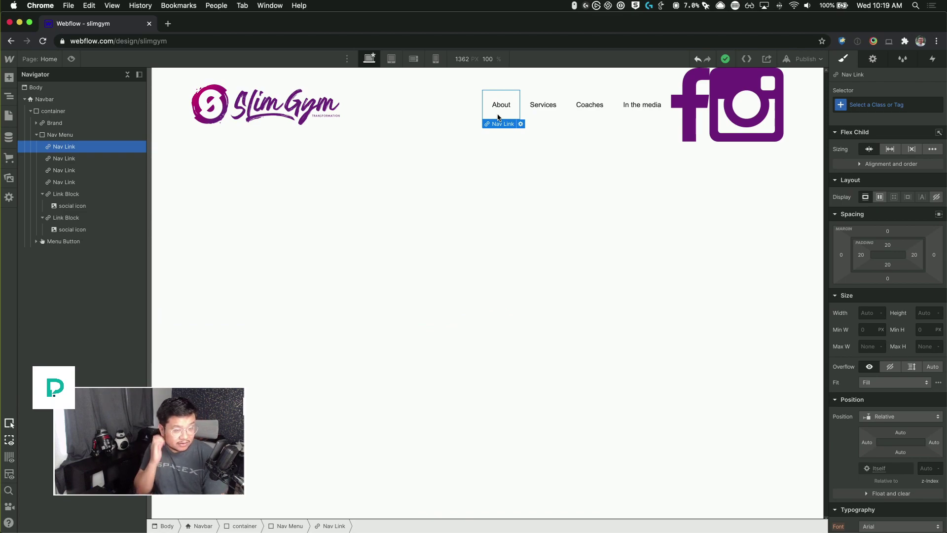
{"action": "key", "text": "Delete"}
{"action": "key", "text": "Delete"}
{"action": "key", "text": "Delete"}
{"action": "key", "text": "Delete"}
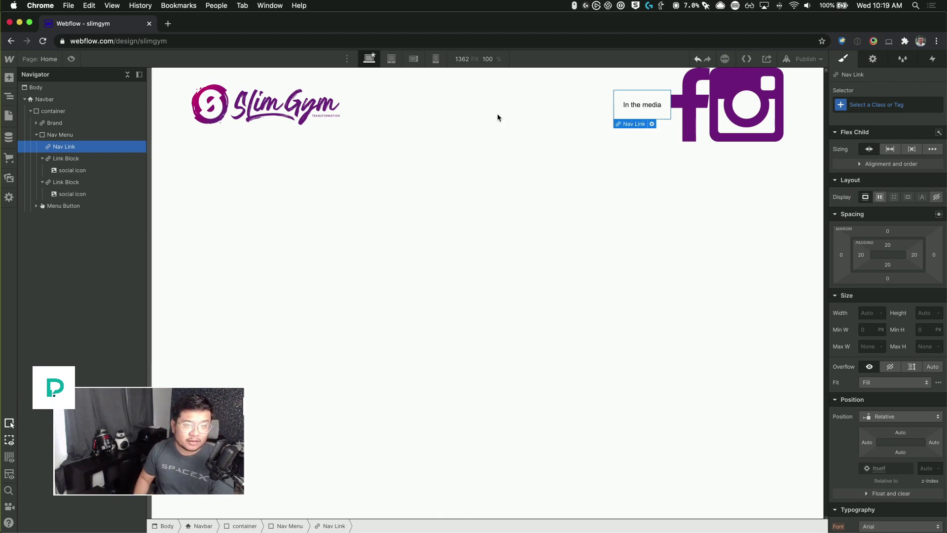
- Add a new Link Block to the Nav Menu and place it ahead of the two social icon links
{"action": "left_click", "coordinate": [75, 136]}
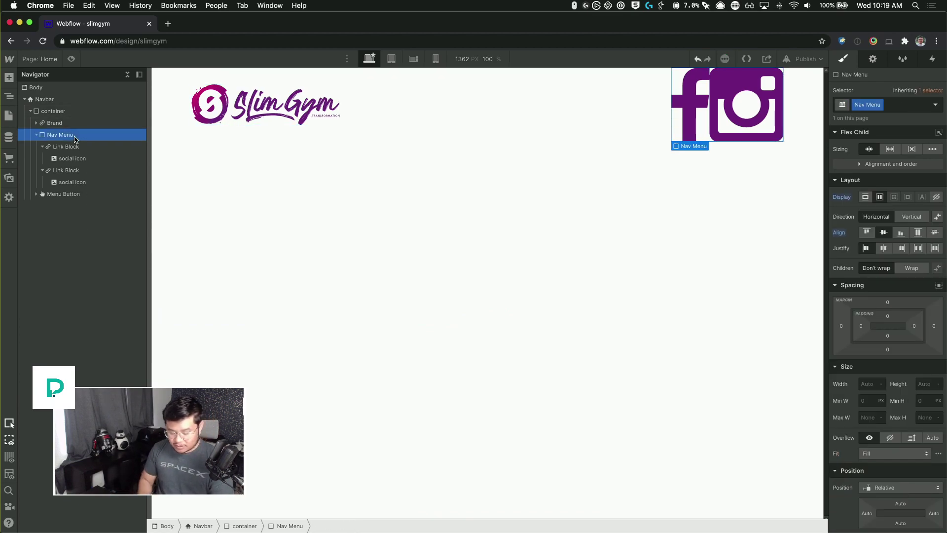
{"action": "key", "text": "super+e"}
{"action": "type", "text": "link"}
{"action": "key", "text": "Return"}
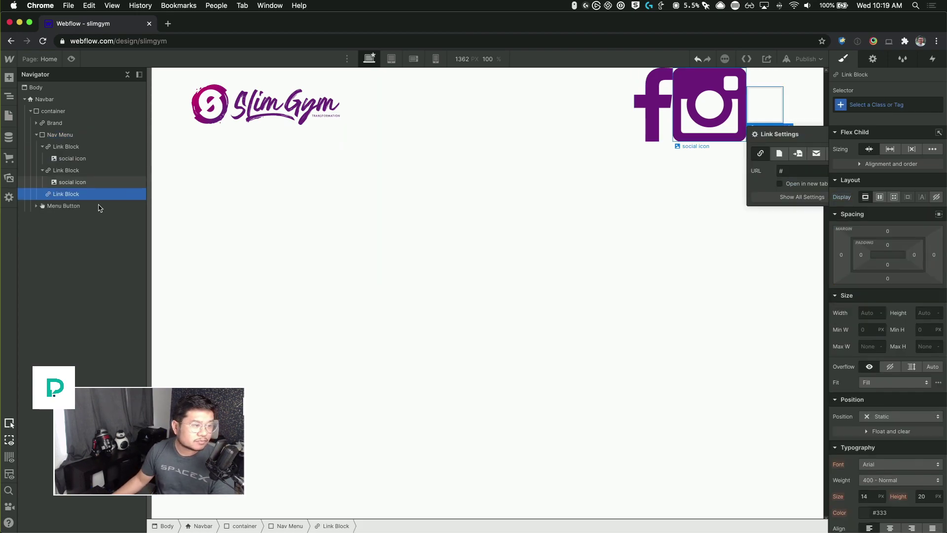
{"action": "left_click_drag", "start_coordinate": [69, 182], "coordinate": [88, 147]}
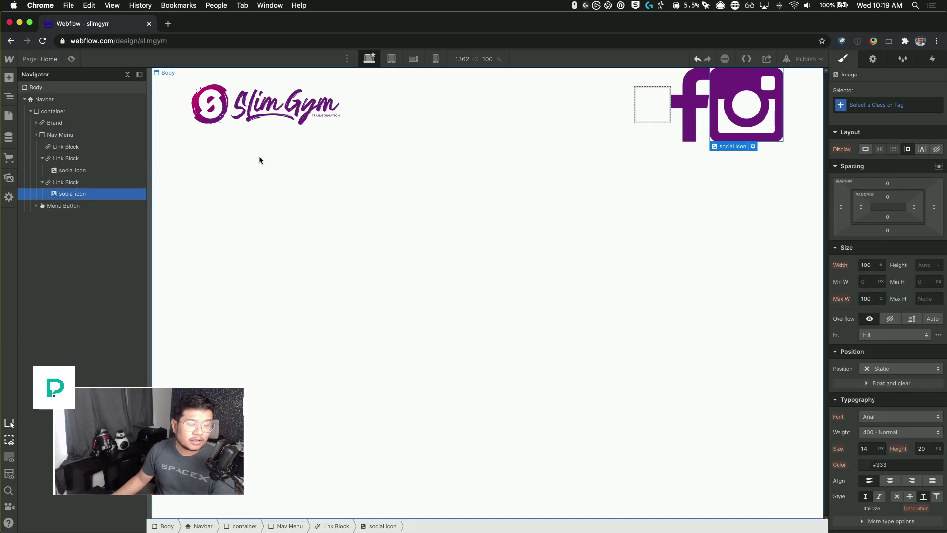
- Add a Div Block inside the empty Link Block in the Nav Menu
{"action": "left_click", "coordinate": [651, 111]}
{"action": "key", "text": "super+e"}
{"action": "type", "text": "div"}
{"action": "key", "text": "Return"}
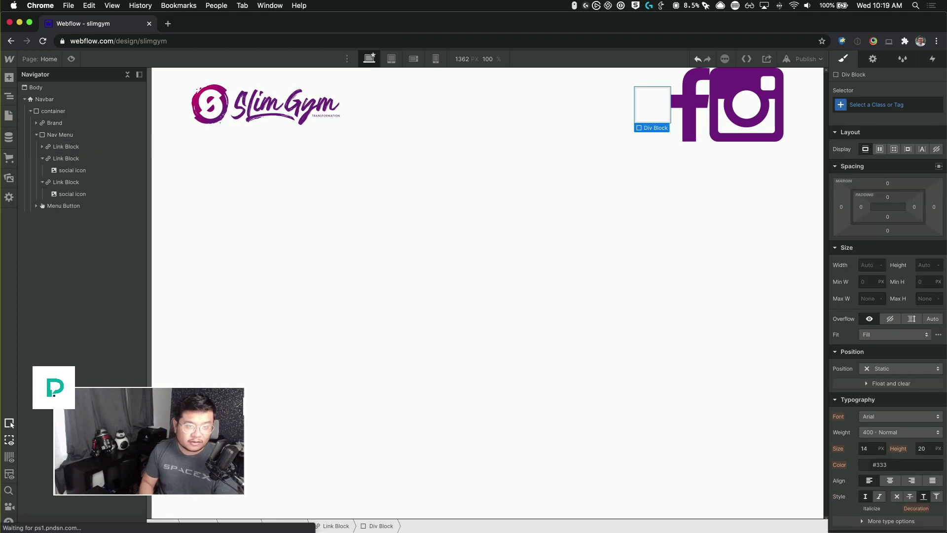
{"action": "key", "text": "super+Return"}
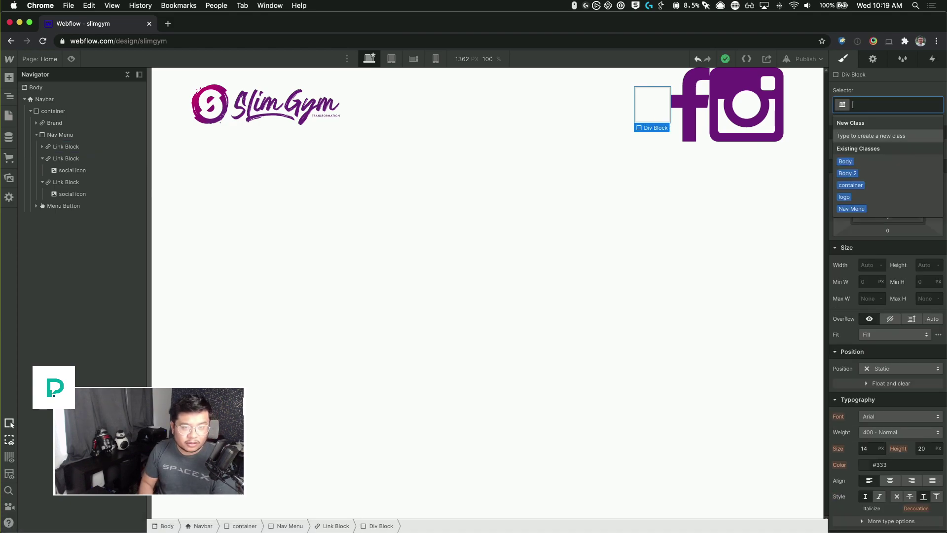
{"action": "type", "text": "text"}
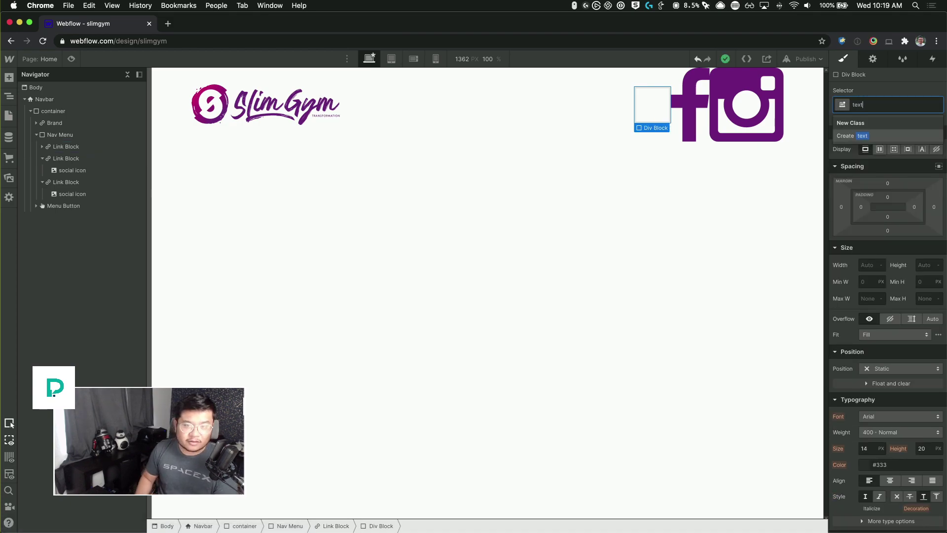
{"action": "key", "text": "Escape"}
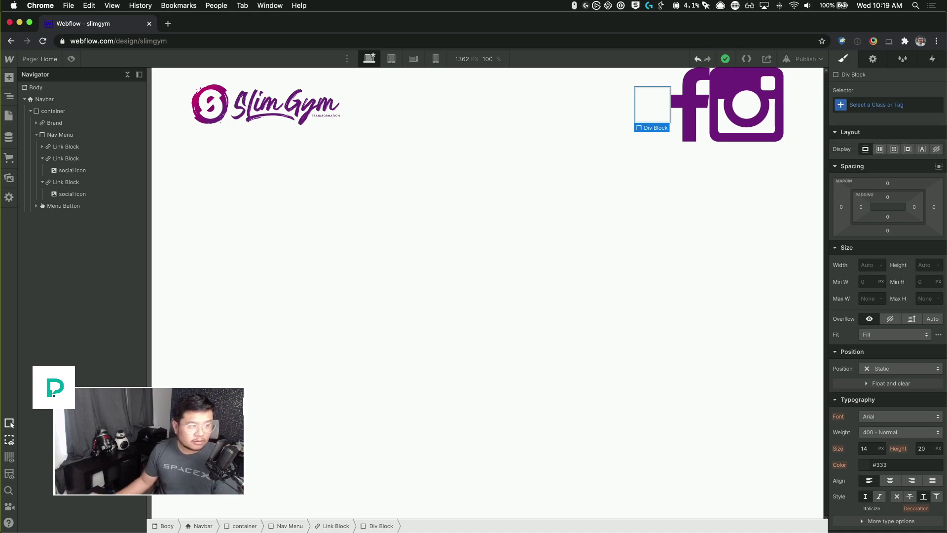
- Add a Text Block reading "About" inside the first Link Block, alongside the Div Block
{"action": "left_click", "coordinate": [43, 147]}
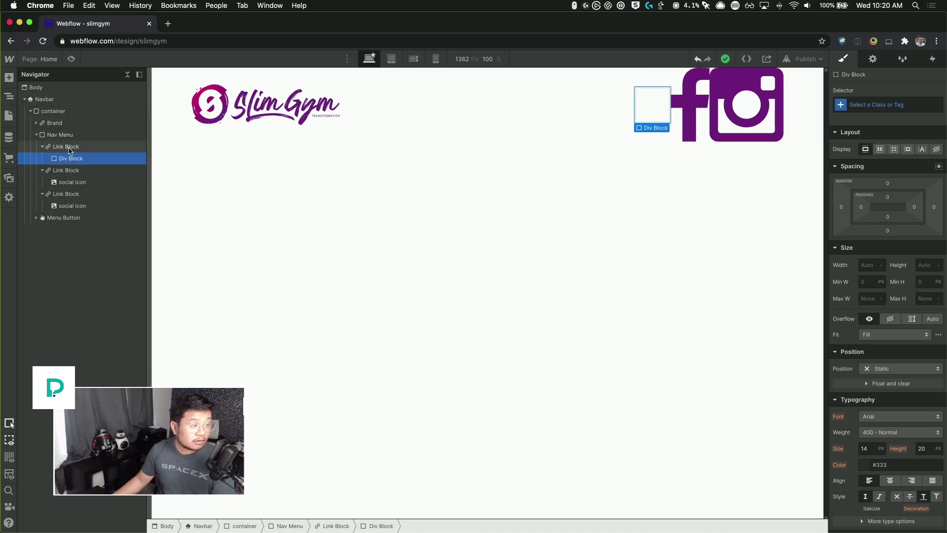
{"action": "key", "text": "super+e"}
{"action": "type", "text": "text"}
{"action": "key", "text": "Return"}
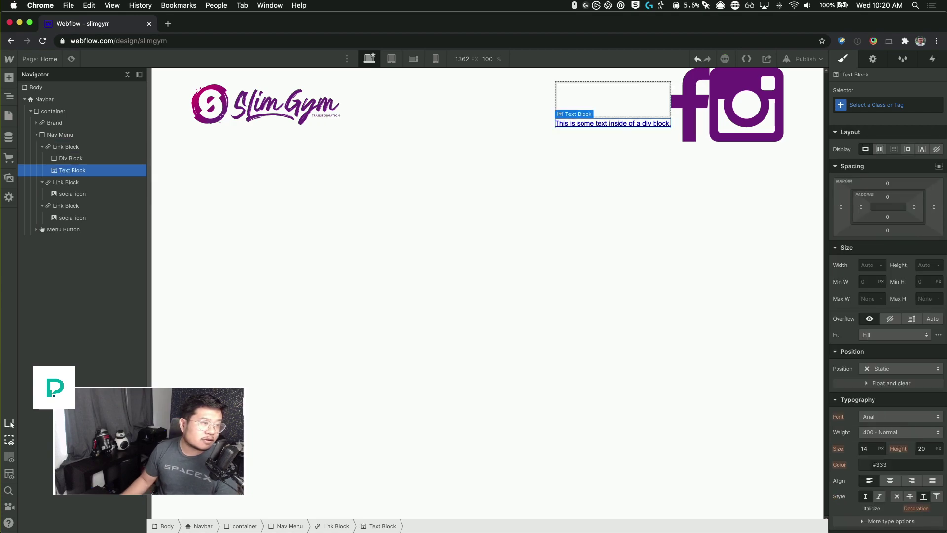
{"action": "double_click", "coordinate": [572, 123]}
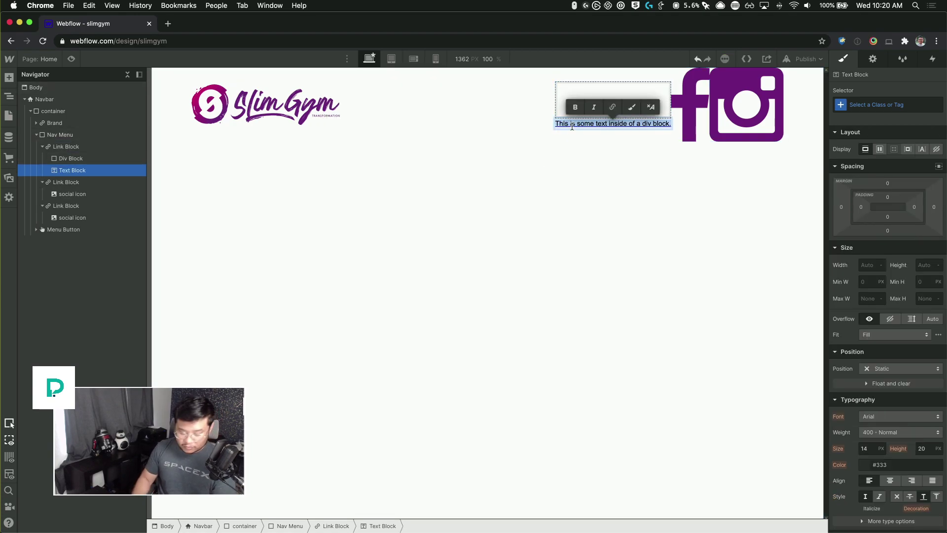
{"action": "type", "text": "About"}
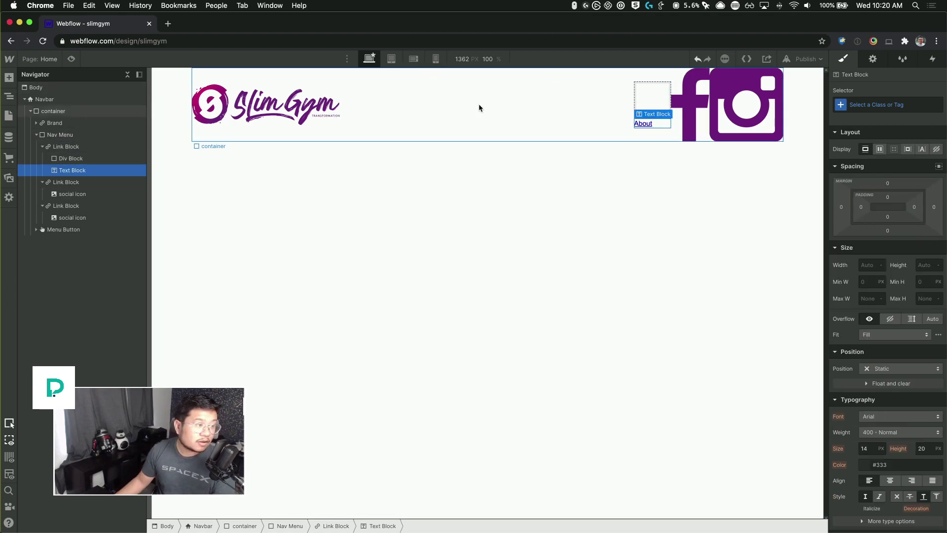
- Assign the class "nav link" to the Link Block containing the About text
{"action": "left_click", "coordinate": [81, 146]}
{"action": "left_click", "coordinate": [861, 104]}
{"action": "type", "text": "navl ink"}
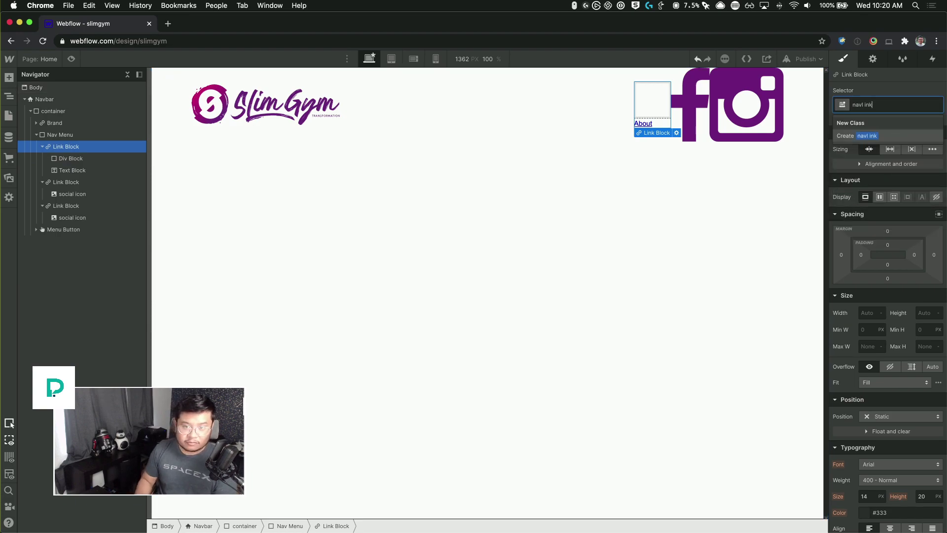
{"action": "key", "text": "Return"}
{"action": "double_click", "coordinate": [862, 104]}
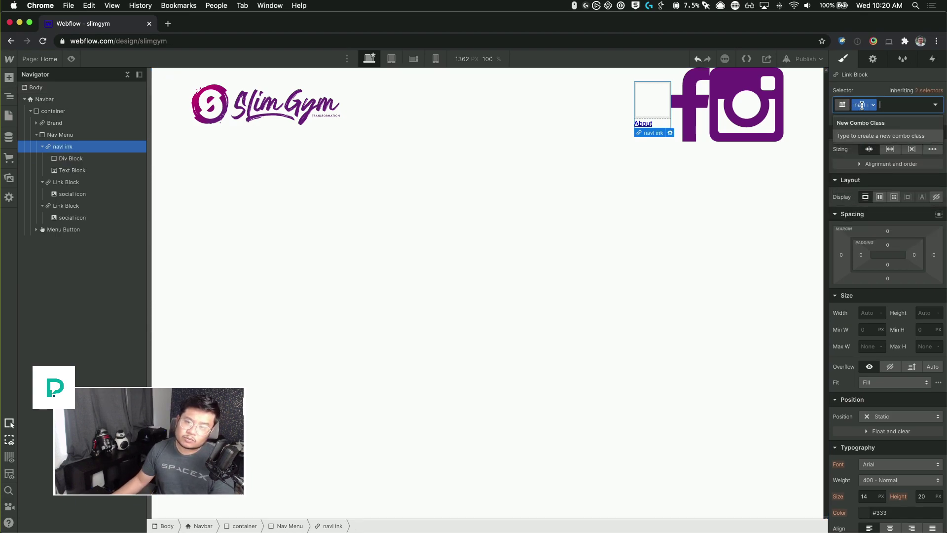
{"action": "type", "text": "nav link"}
{"action": "key", "text": "Return"}
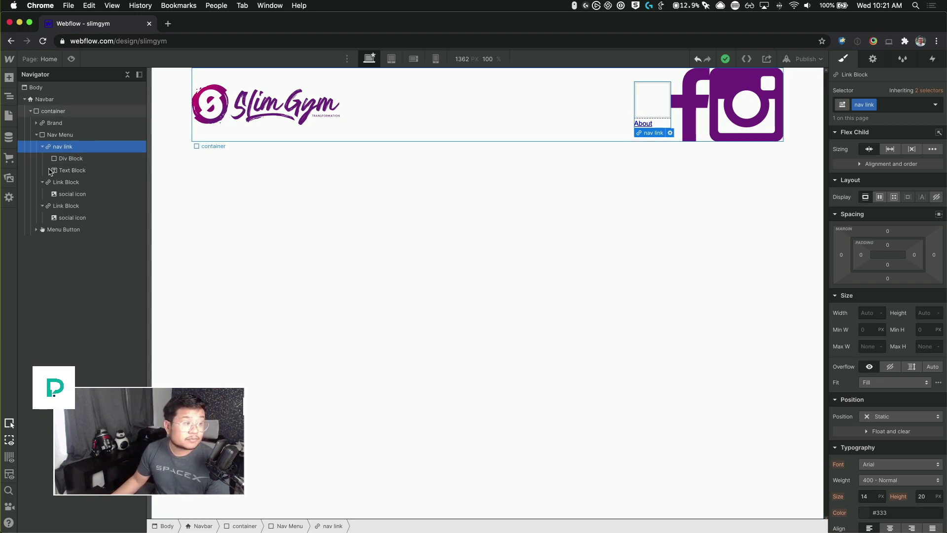
- Move the Div Block below the About text and give it the Gold swatch as background color
{"action": "left_click_drag", "start_coordinate": [85, 160], "coordinate": [92, 172]}
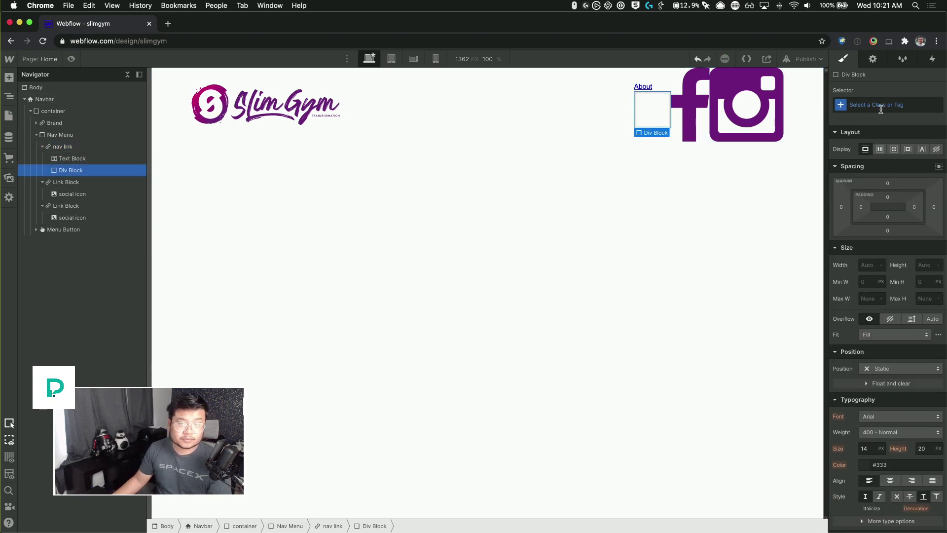
{"action": "scroll", "coordinate": [878, 434], "scroll_direction": "down", "scroll_amount": 5}
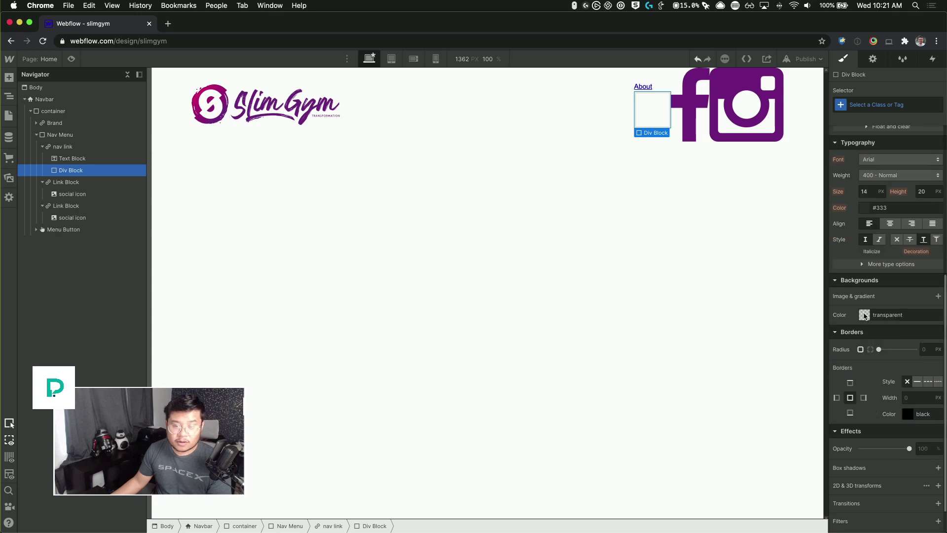
{"action": "left_click", "coordinate": [864, 315]}
{"action": "left_click", "coordinate": [907, 467]}
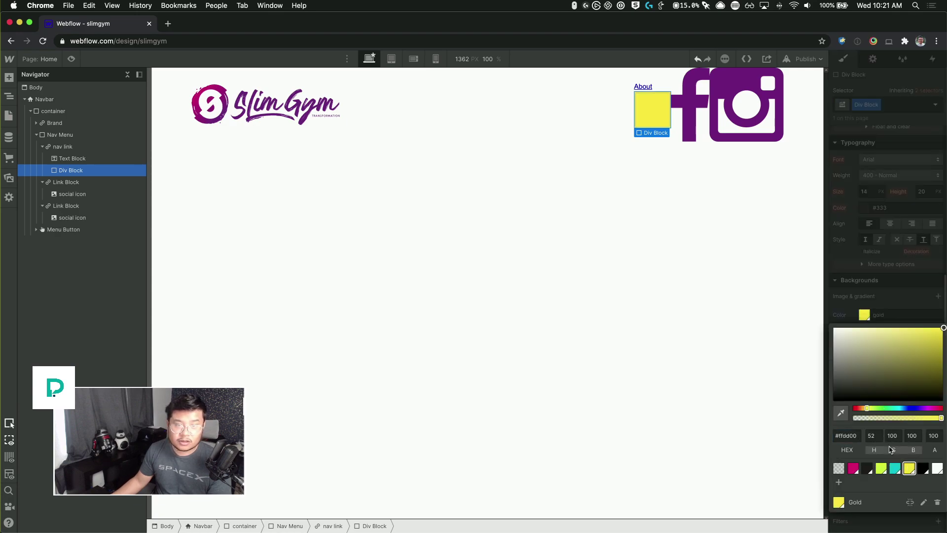
{"action": "left_click", "coordinate": [932, 303]}
- Set the gold Div Block's height to 10 px and compare it with the About highlight in the PDF design
{"action": "scroll", "coordinate": [888, 296], "scroll_direction": "up", "scroll_amount": 3}
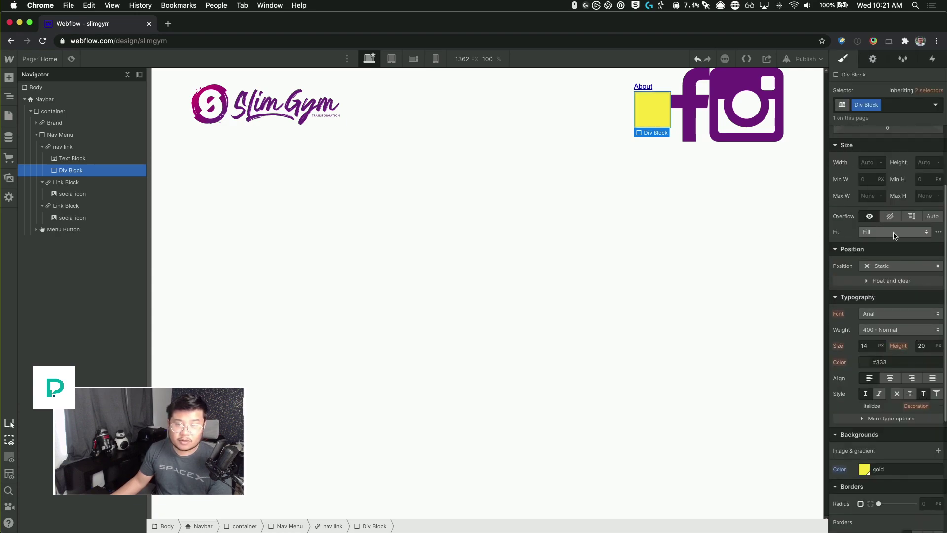
{"action": "left_click", "coordinate": [928, 163]}
{"action": "type", "text": "20"}
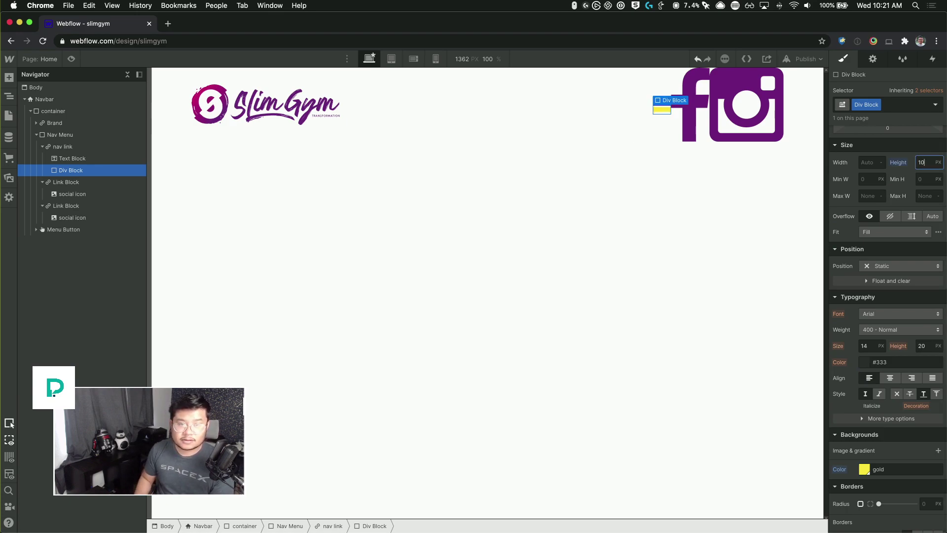
{"action": "key", "text": "BackSpace"}
{"action": "key", "text": "BackSpace"}
{"action": "type", "text": "10"}
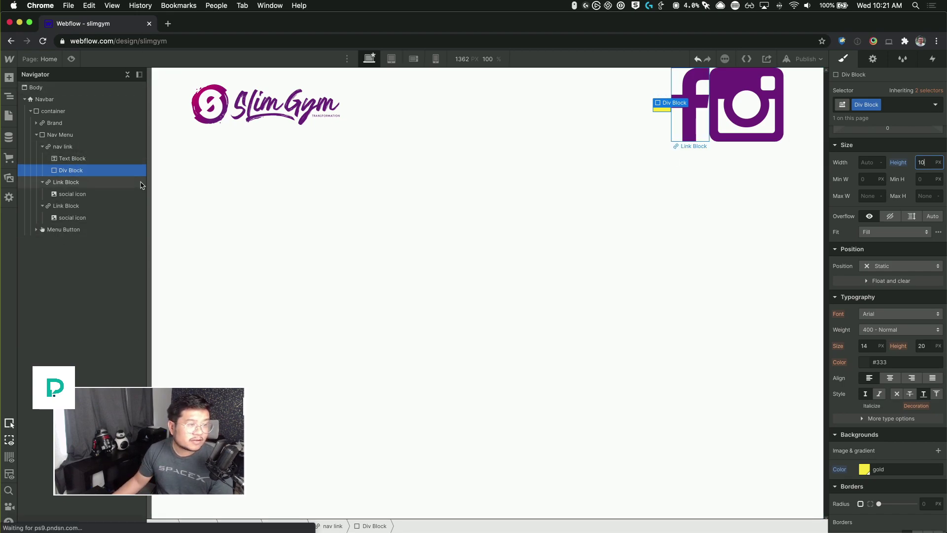
{"action": "key", "text": "super+Tab"}
{"action": "double_click", "coordinate": [235, 126]}
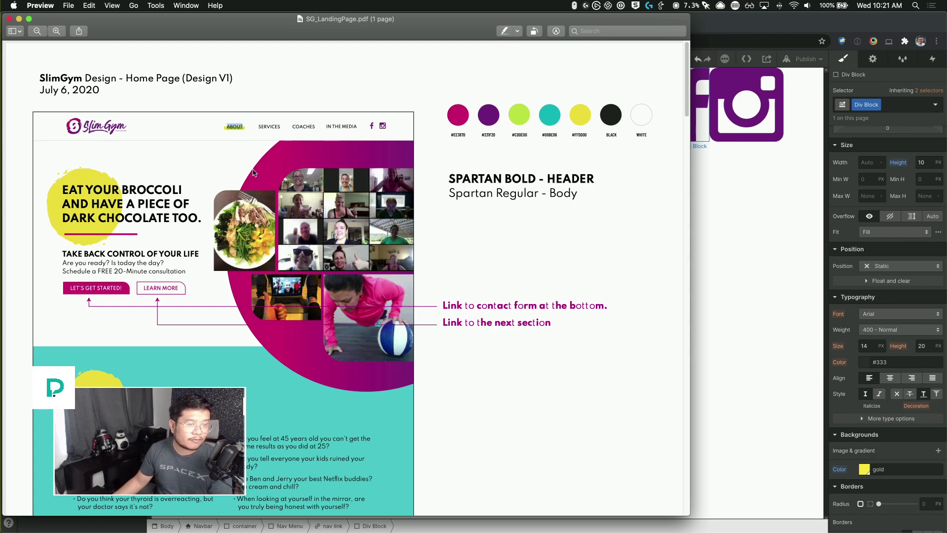
{"action": "key", "text": "super+Tab"}
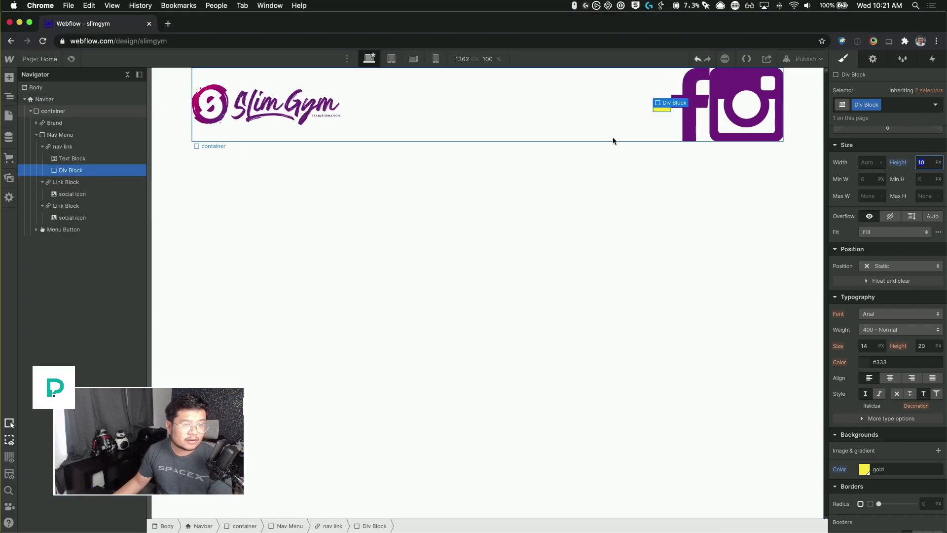
- Set the nav link's font size to 18 px and its line height to 1.3
{"action": "left_click", "coordinate": [72, 159]}
{"action": "left_click", "coordinate": [63, 147]}
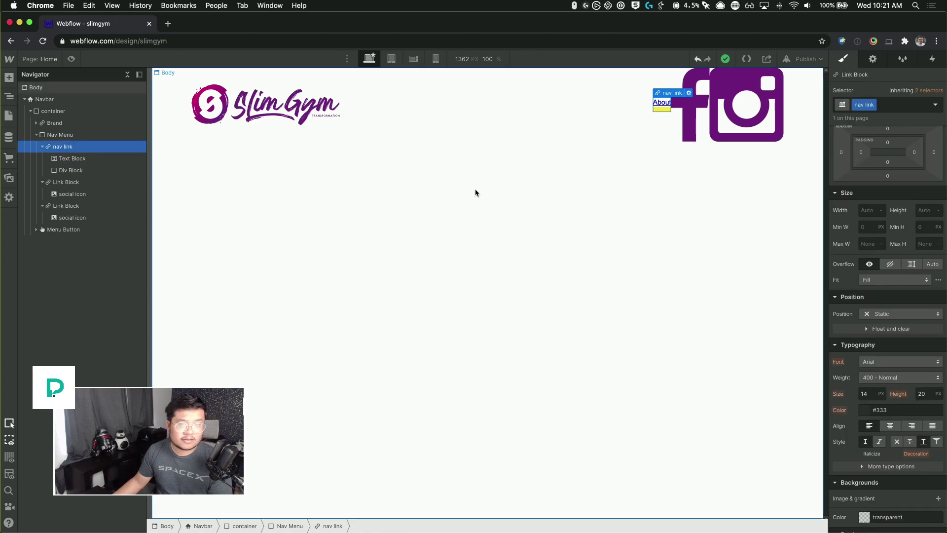
{"action": "scroll", "coordinate": [850, 422], "scroll_direction": "down", "scroll_amount": 1}
{"action": "left_click", "coordinate": [873, 376]}
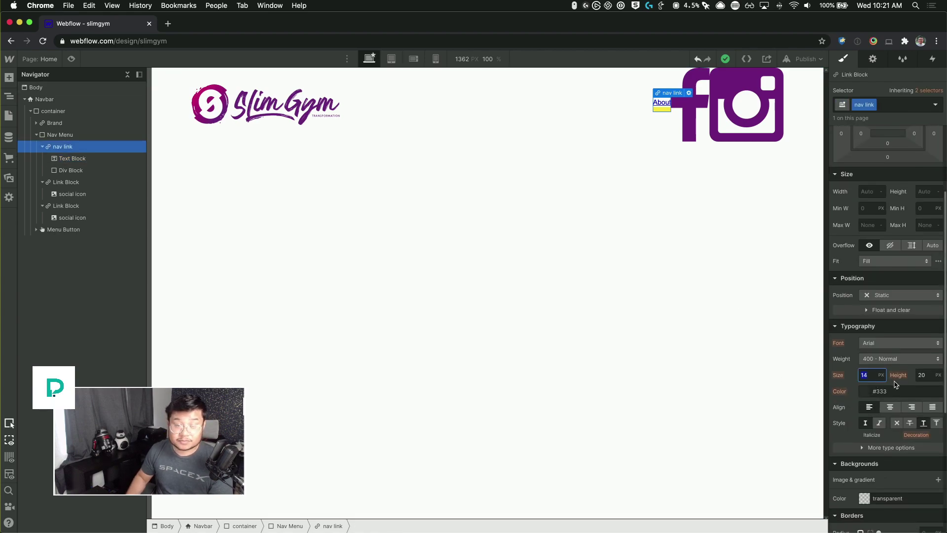
{"action": "type", "text": "15"}
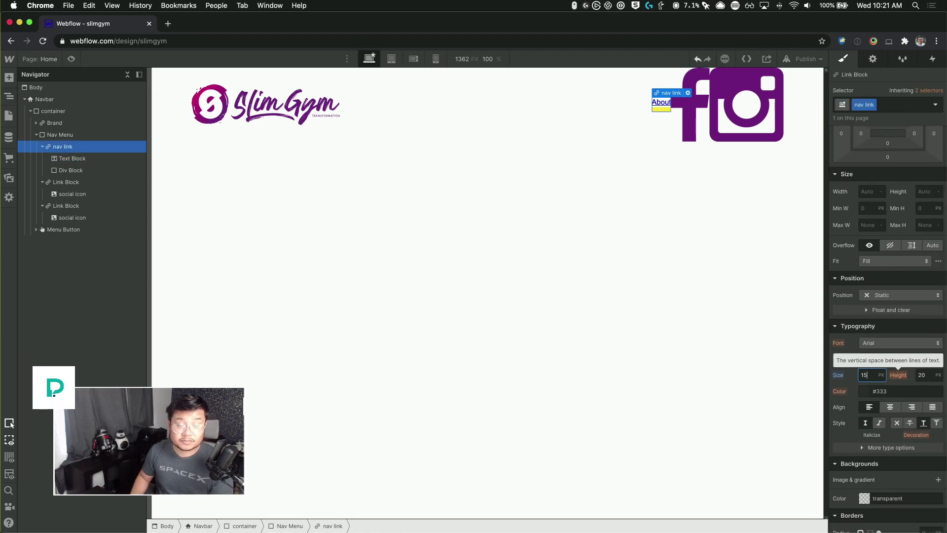
{"action": "key", "text": "Up"}
{"action": "key", "text": "Up"}
{"action": "key", "text": "Up"}
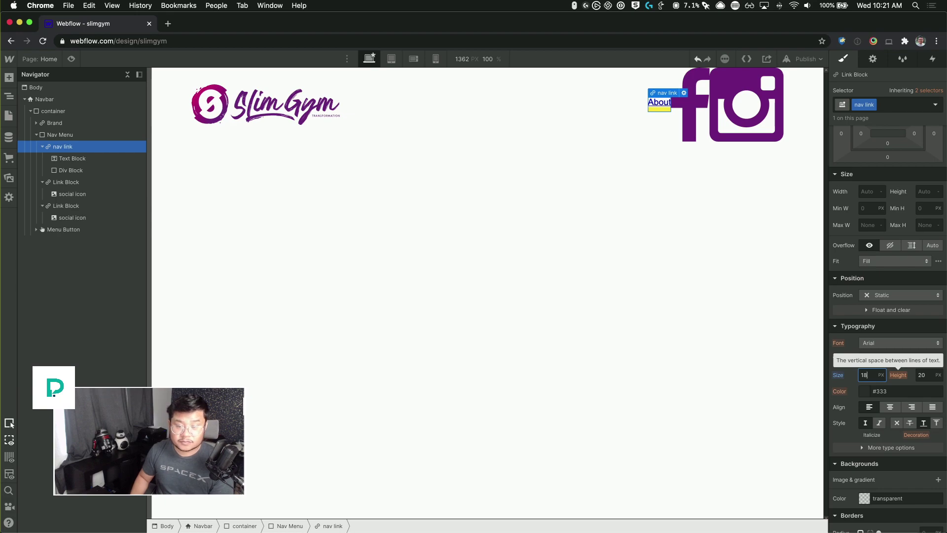
{"action": "key", "text": "Tab"}
{"action": "type", "text": "1.3"}
{"action": "key", "text": "Return"}
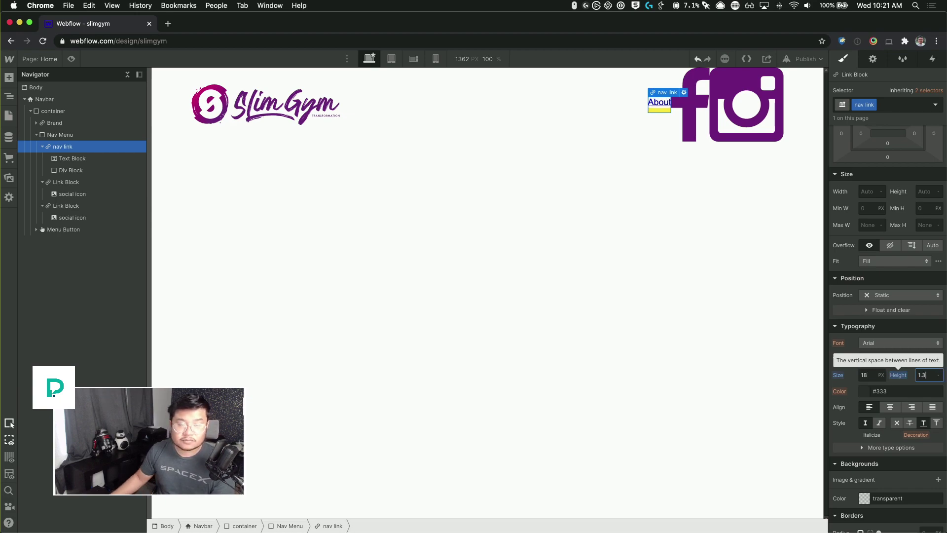
- Remove the underline from the nav link and change its text color to a dark one
{"action": "left_click", "coordinate": [897, 423]}
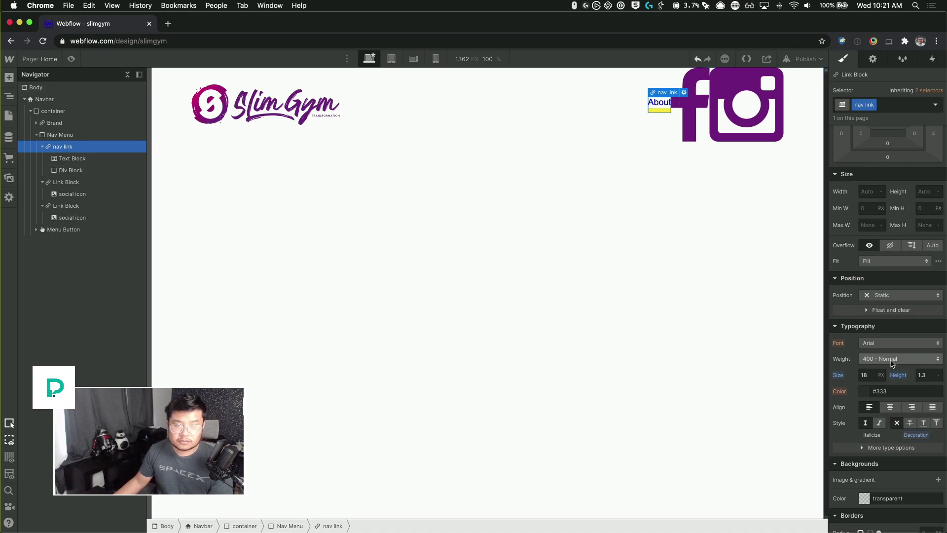
{"action": "left_click", "coordinate": [865, 392]}
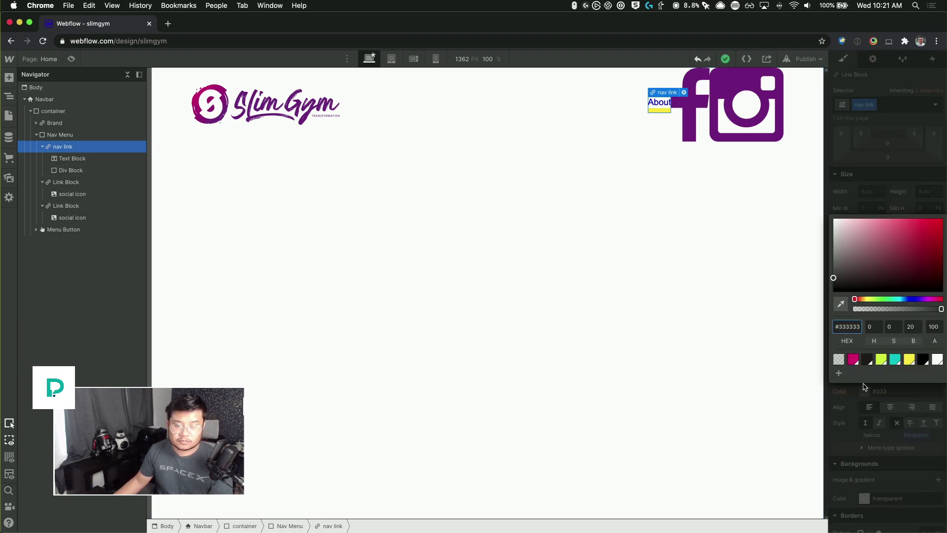
{"action": "left_click", "coordinate": [799, 257]}
- Set the font of the Body (All Pages) tag to Spartan
{"action": "left_click", "coordinate": [888, 105]}
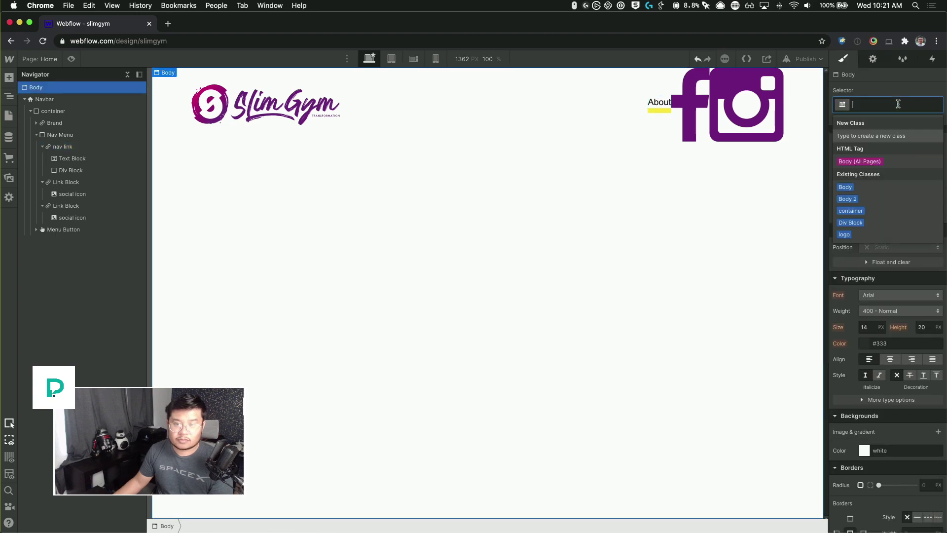
{"action": "left_click", "coordinate": [867, 163]}
{"action": "left_click", "coordinate": [901, 296]}
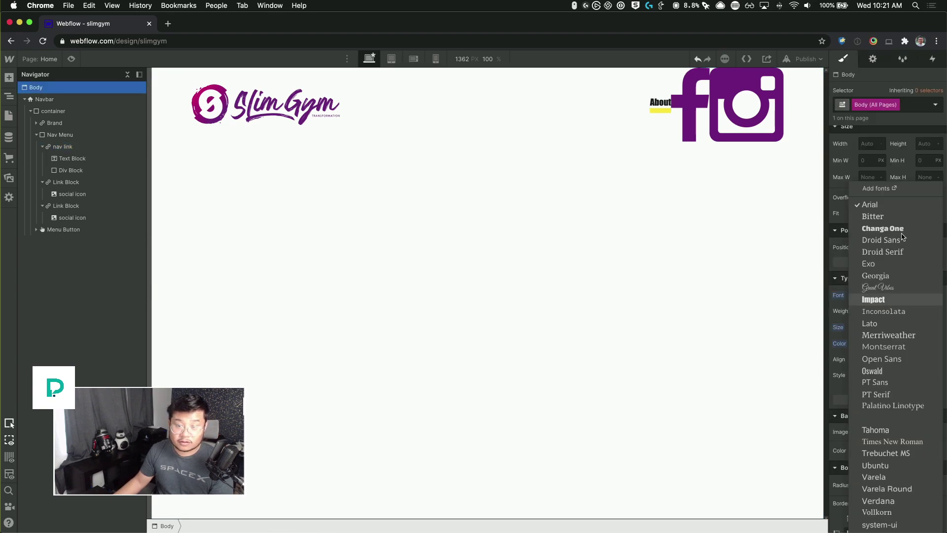
{"action": "left_click", "coordinate": [880, 418]}
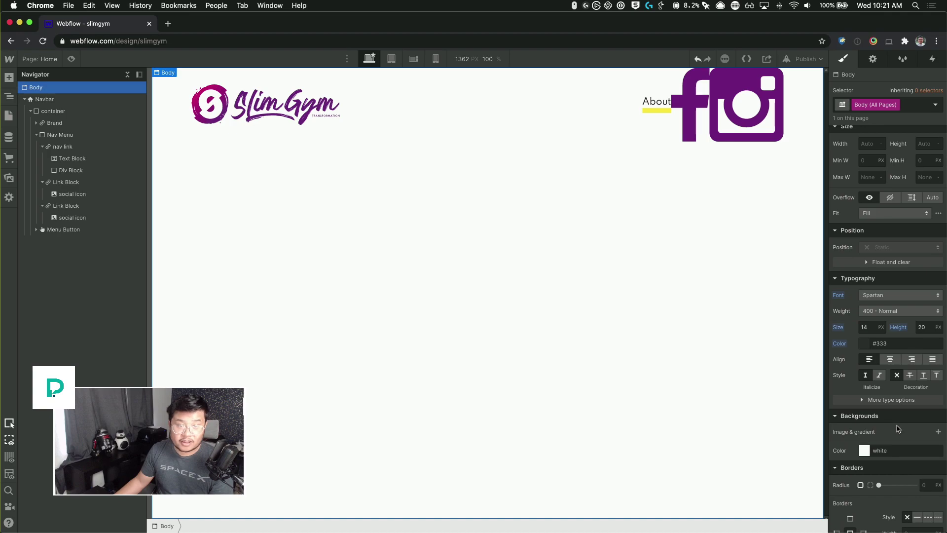
{"action": "left_click", "coordinate": [658, 158]}
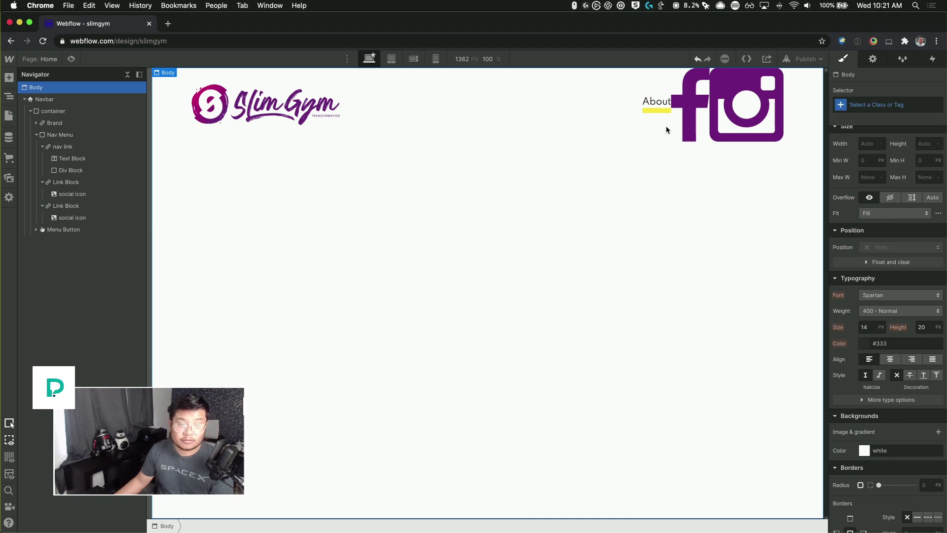
- Set the position of the About nav link to Relative
{"action": "left_click", "coordinate": [657, 102]}
{"action": "left_click", "coordinate": [883, 295]}
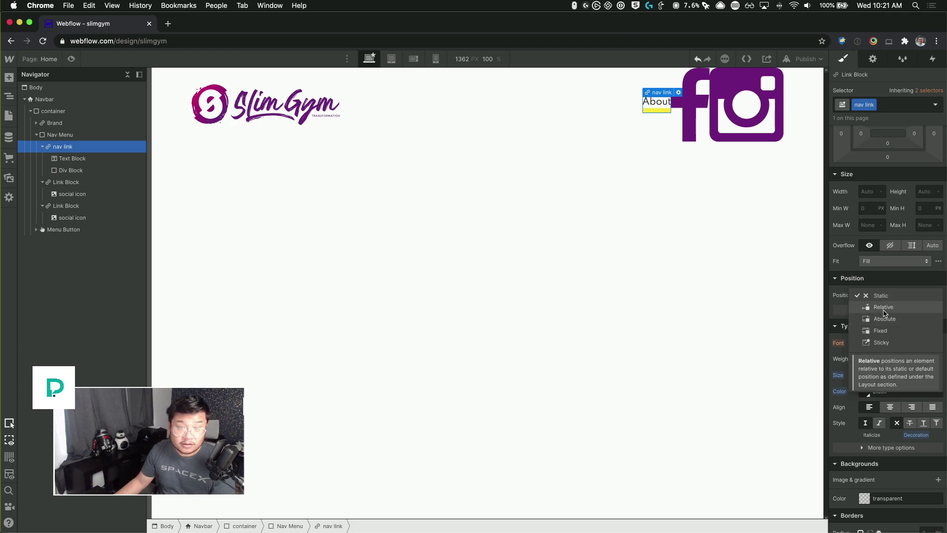
{"action": "left_click", "coordinate": [883, 308]}
- Rename the class of the gold Div Block inside the nav link to "nav link bar"
{"action": "left_click", "coordinate": [85, 171]}
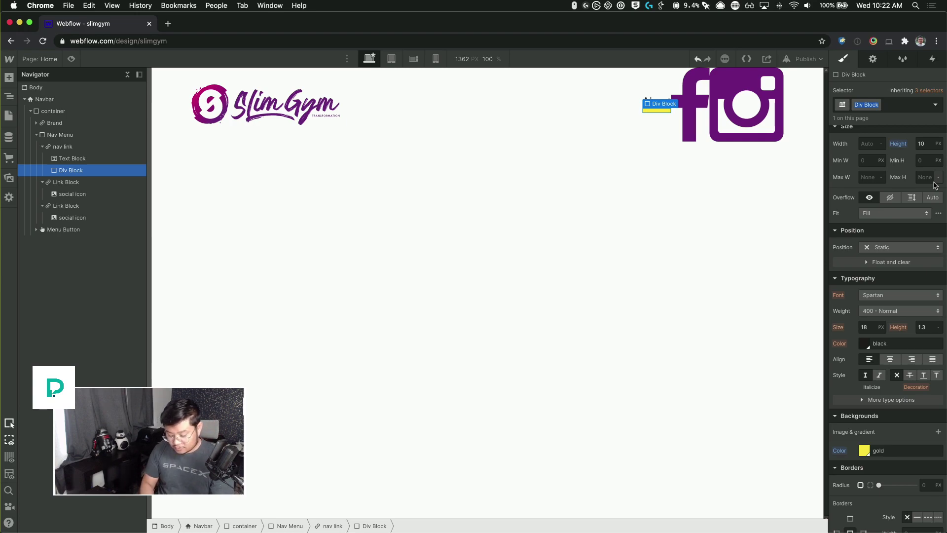
{"action": "key", "text": "super+Return"}
{"action": "type", "text": "nav ba"}
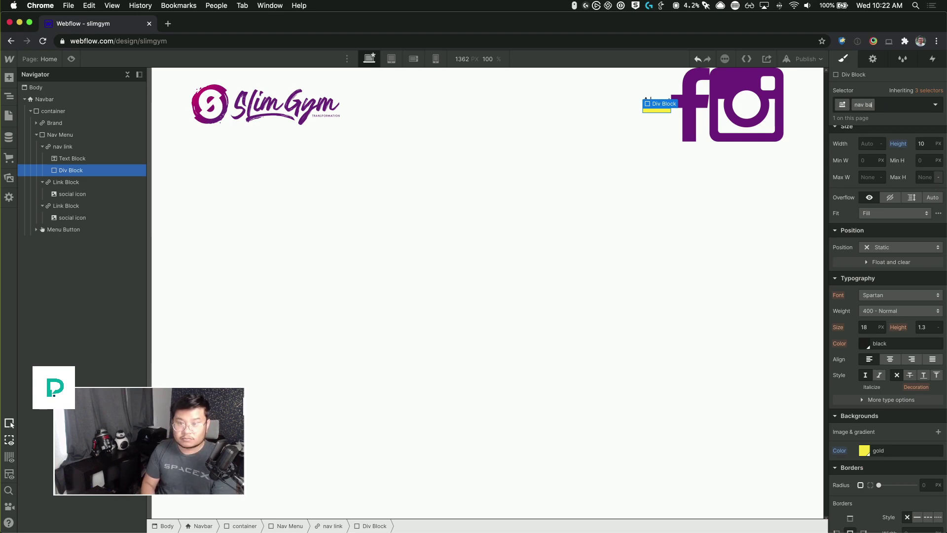
{"action": "key", "text": "BackSpace"}
{"action": "key", "text": "BackSpace"}
{"action": "key", "text": "BackSpace"}
{"action": "key", "text": "BackSpace"}
{"action": "key", "text": "BackSpace"}
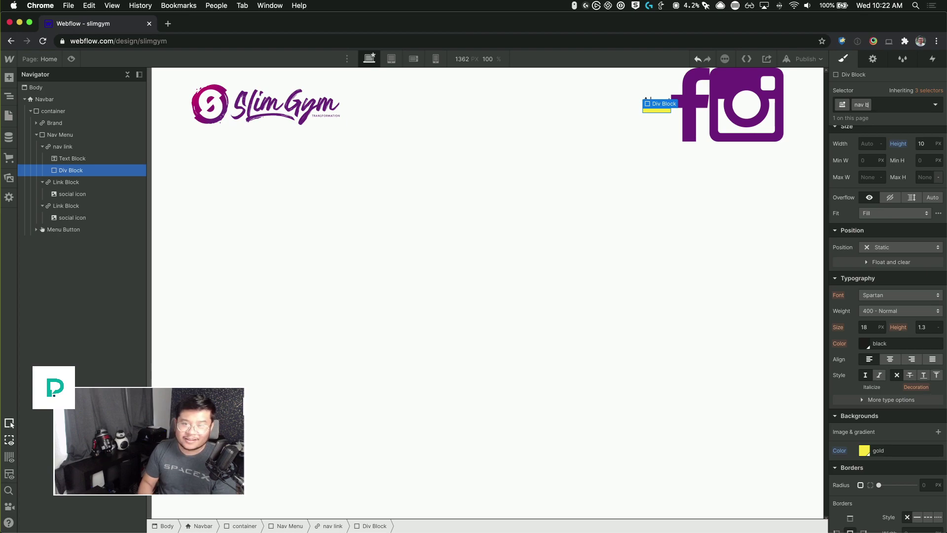
{"action": "type", "text": "v link bar"}
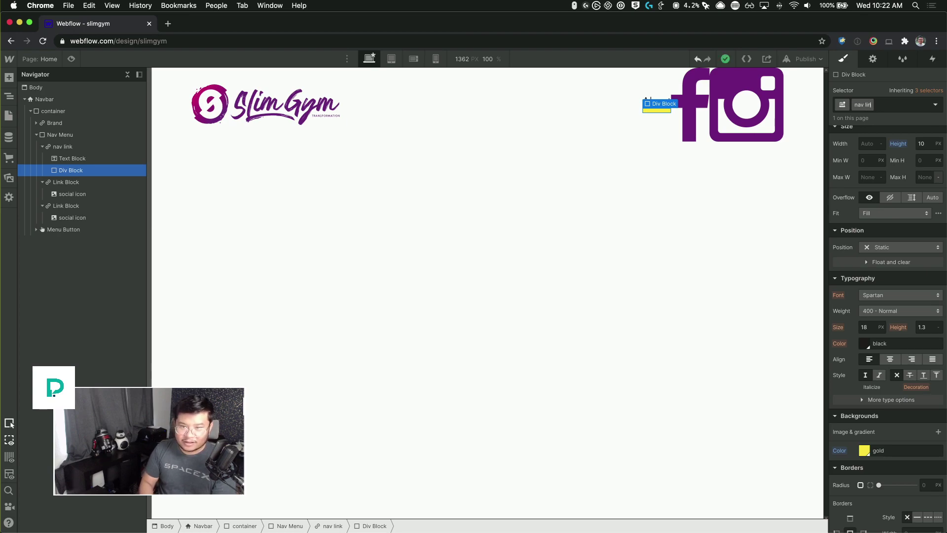
{"action": "key", "text": "Return"}
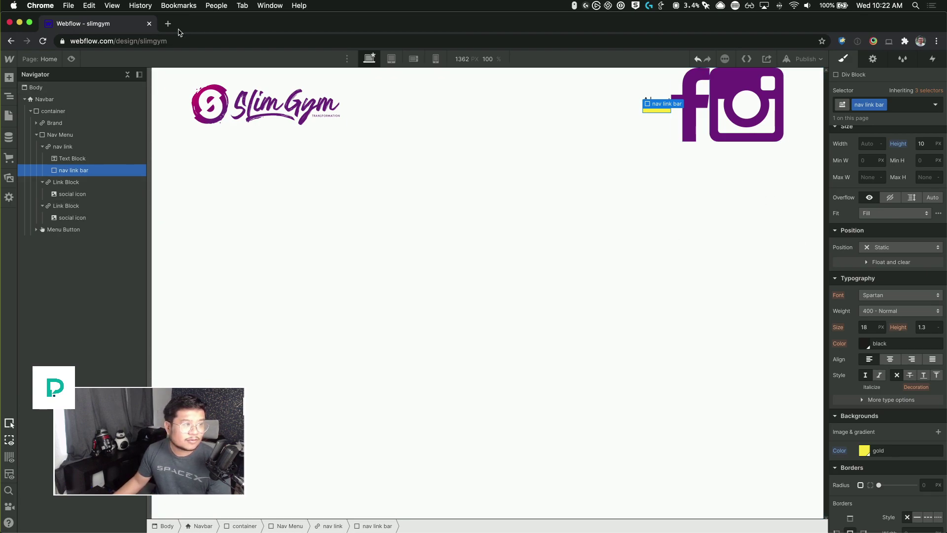
- Create the class "nav link text" on the About Text Block
{"action": "left_click", "coordinate": [88, 159]}
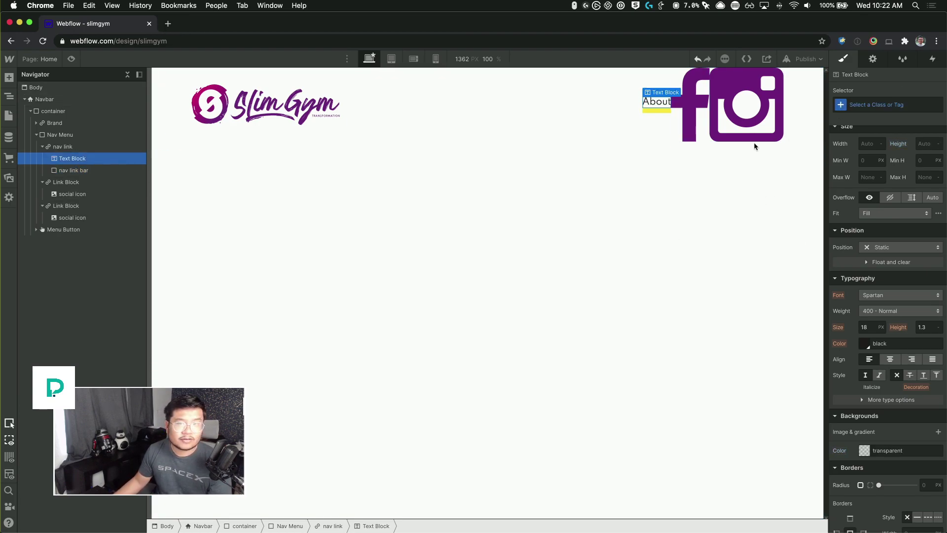
{"action": "left_click", "coordinate": [887, 110]}
{"action": "type", "text": "nav link text"}
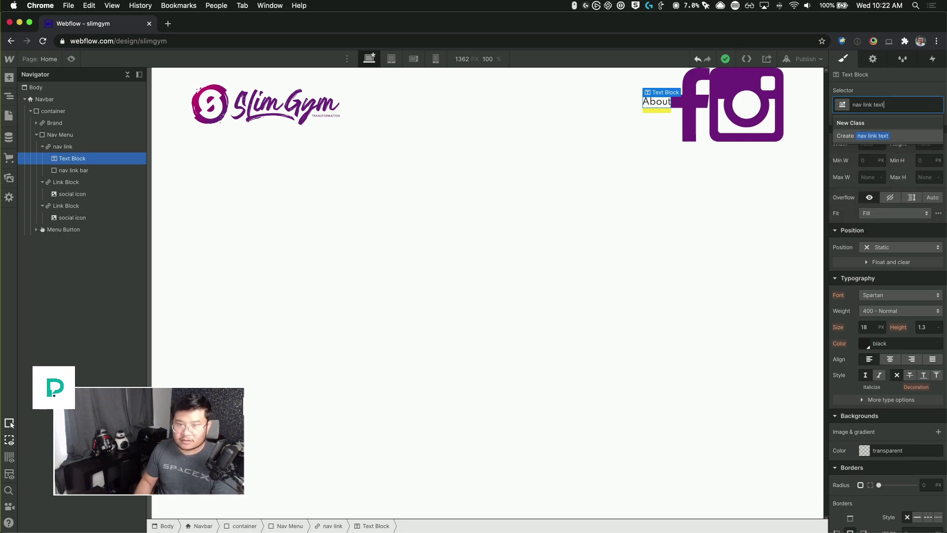
{"action": "key", "text": "Return"}
- Set the nav link text's position to Relative with a z-index of 1
{"action": "left_click", "coordinate": [892, 247]}
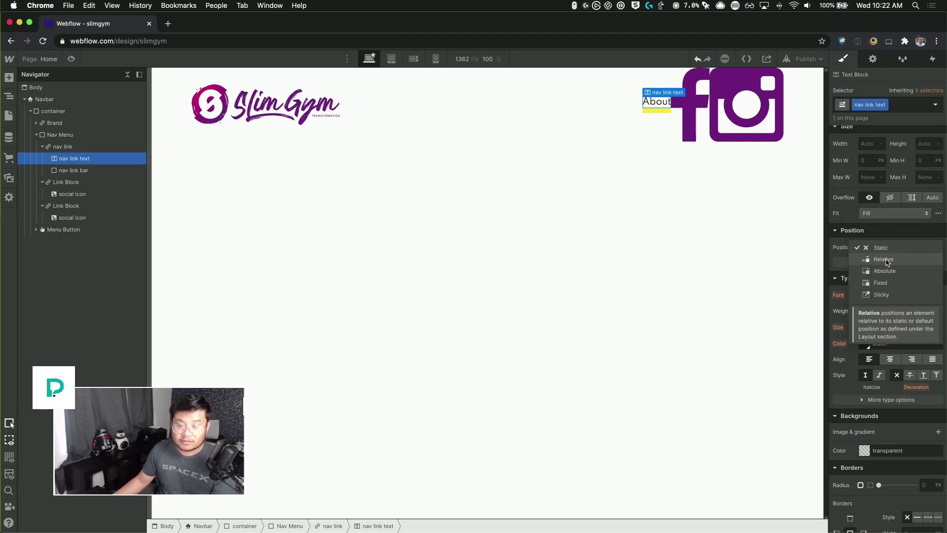
{"action": "left_click", "coordinate": [883, 259]}
{"action": "left_click", "coordinate": [922, 299]}
{"action": "type", "text": "1"}
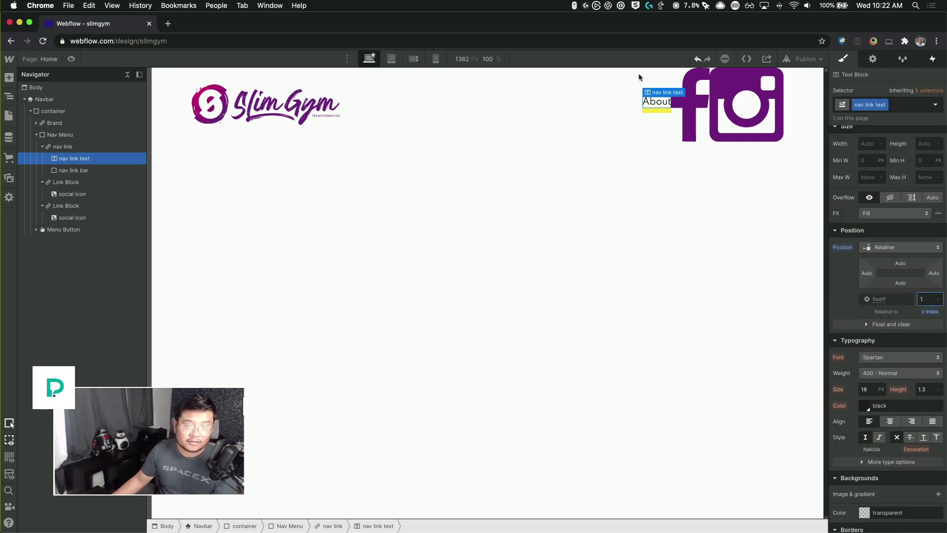
- Position the nav link bar absolutely and anchor it full-width along the bottom of the nav link
{"action": "left_click", "coordinate": [659, 111]}
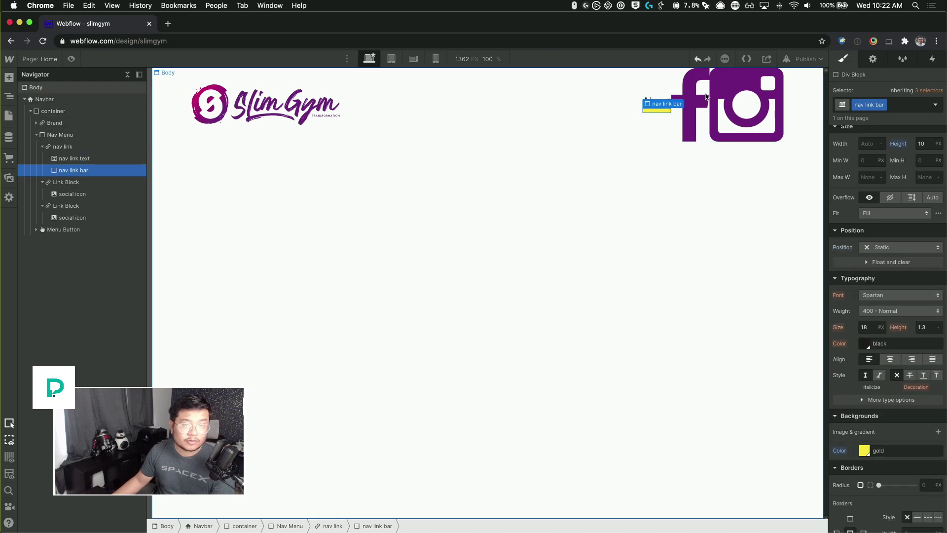
{"action": "scroll", "coordinate": [888, 276], "scroll_direction": "up", "scroll_amount": 3}
{"action": "left_click", "coordinate": [891, 312]}
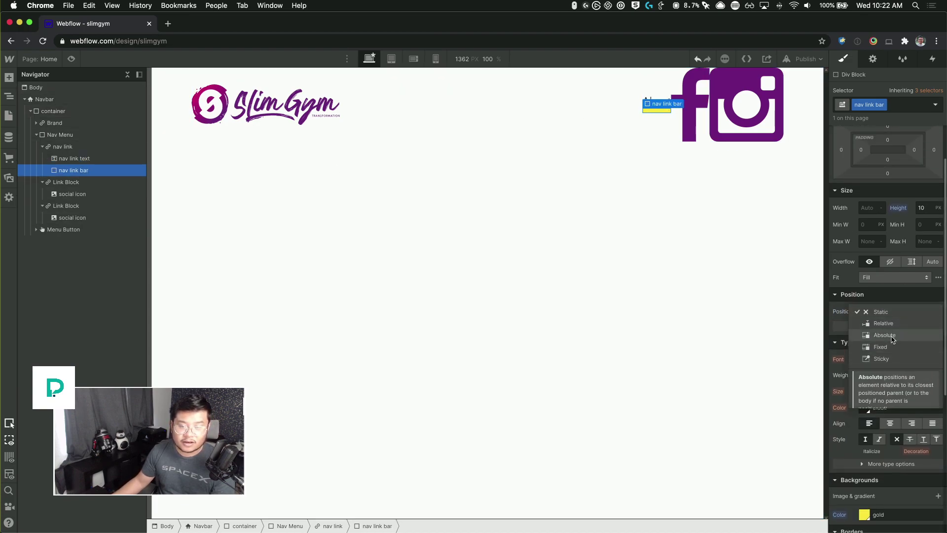
{"action": "left_click", "coordinate": [891, 337]}
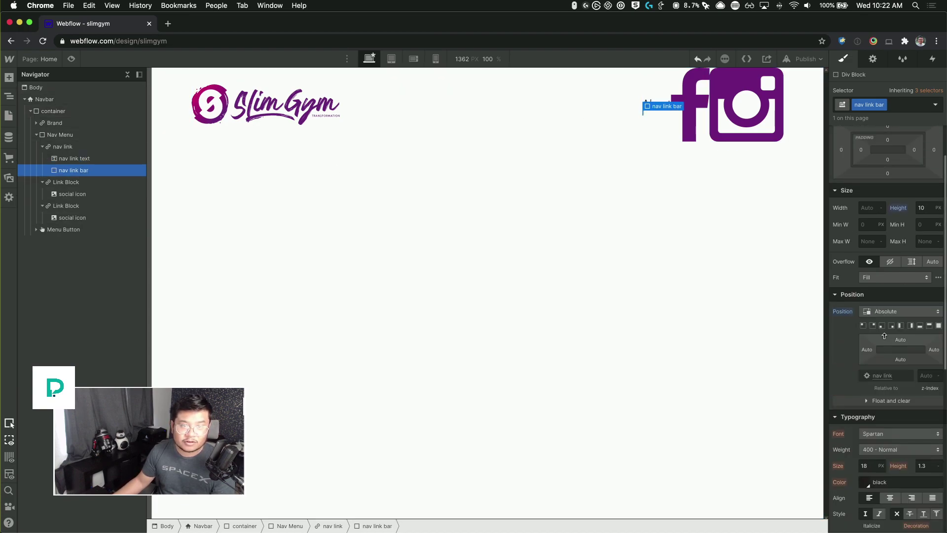
{"action": "left_click", "coordinate": [921, 326]}
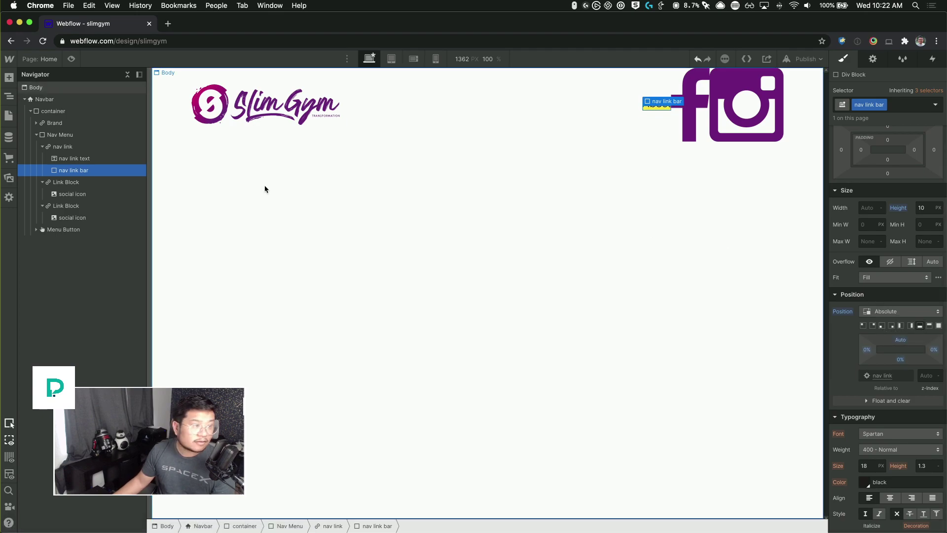
- Give the nav link 10 px of padding on both sides and compare it with the About highlight in the PDF design
{"action": "key", "text": "super+Tab"}
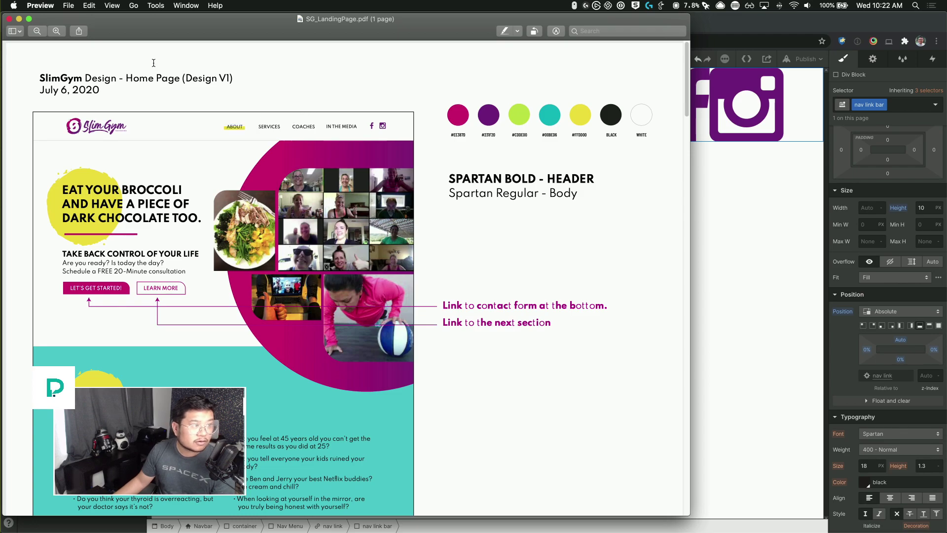
{"action": "key", "text": "super+equal"}
{"action": "key", "text": "super+equal"}
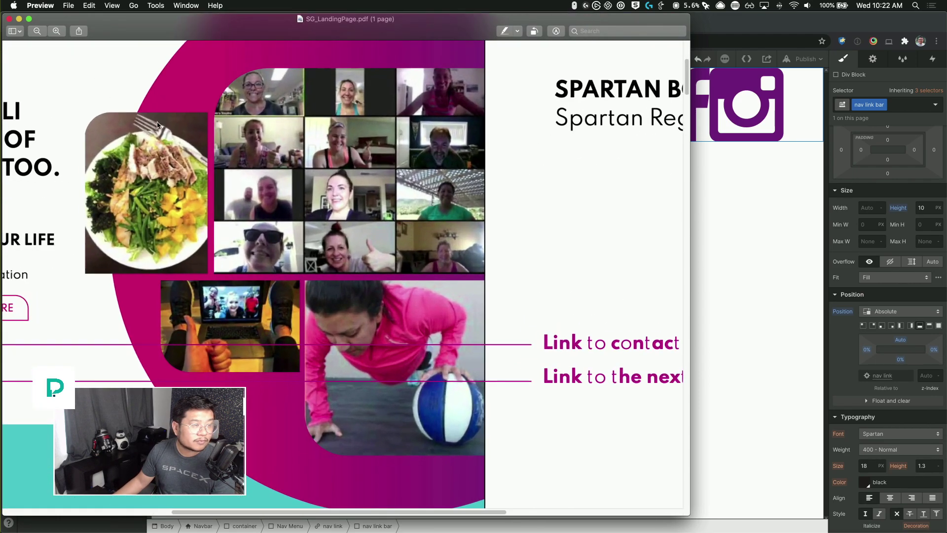
{"action": "scroll", "coordinate": [159, 101], "scroll_direction": "down", "scroll_amount": 8}
{"action": "scroll", "coordinate": [158, 100], "scroll_direction": "up", "scroll_amount": 12}
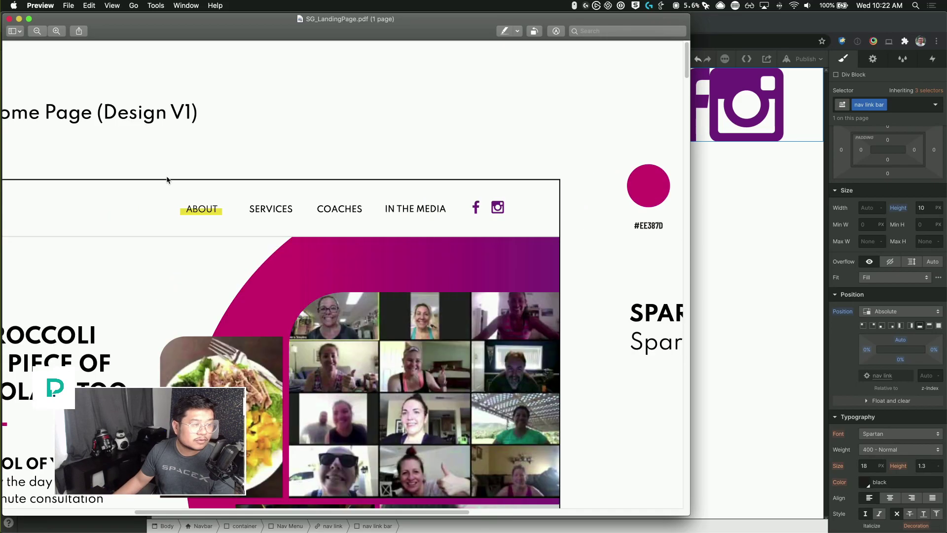
{"action": "scroll", "coordinate": [167, 180], "scroll_direction": "left", "scroll_amount": 5}
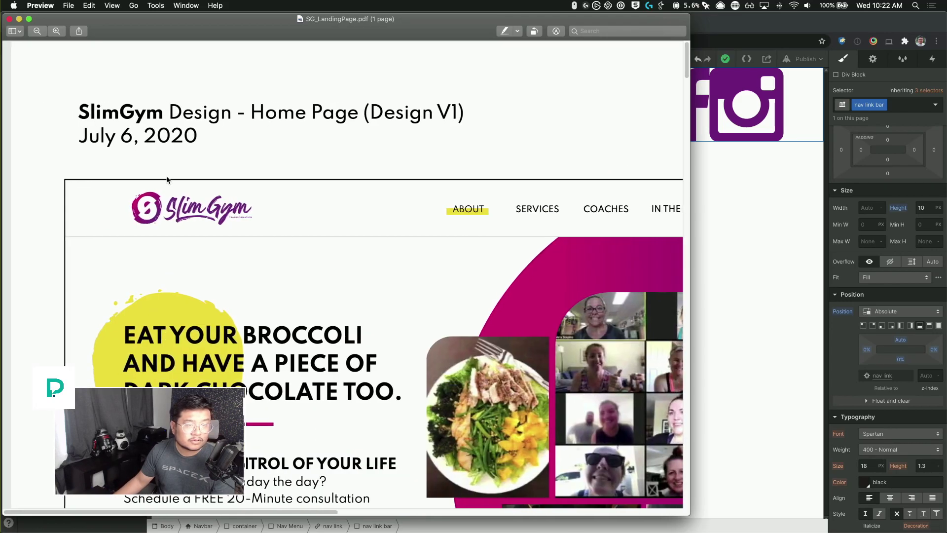
{"action": "left_click", "coordinate": [765, 225]}
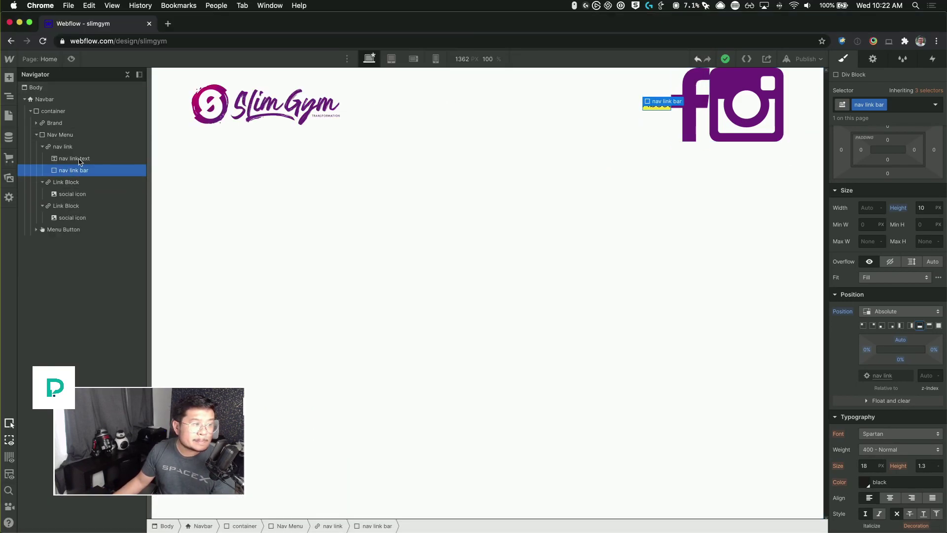
{"action": "key", "text": "super+Up"}
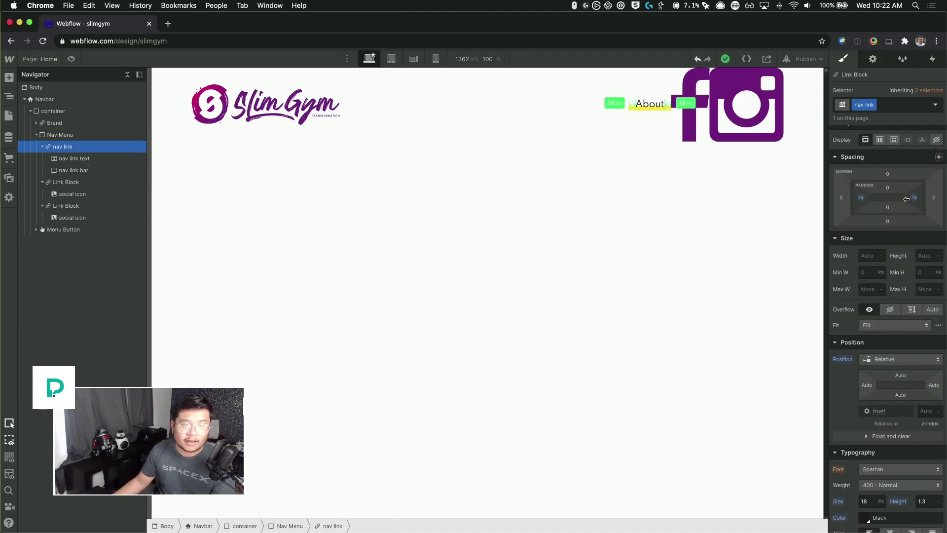
{"action": "left_click_drag", "start_coordinate": [907, 199], "coordinate": [909, 198]}
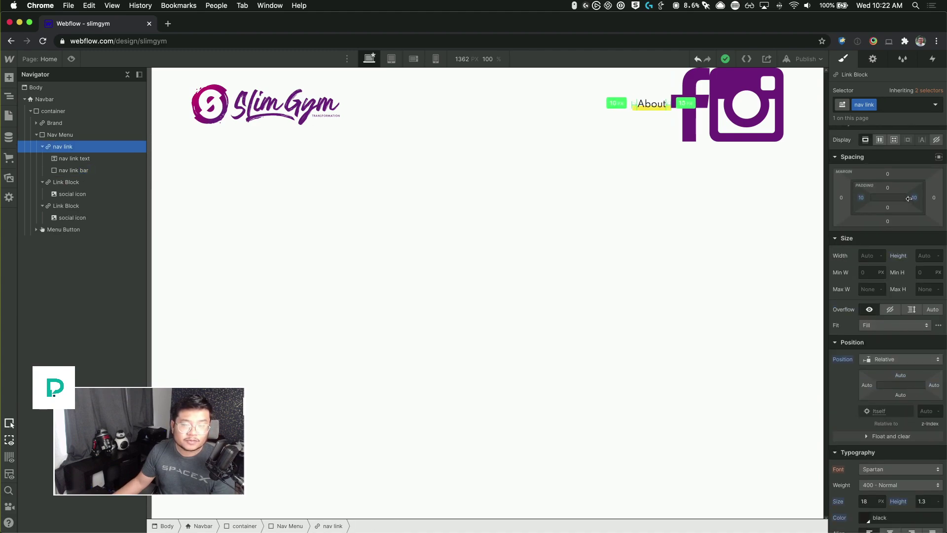
{"action": "left_click", "coordinate": [647, 108]}
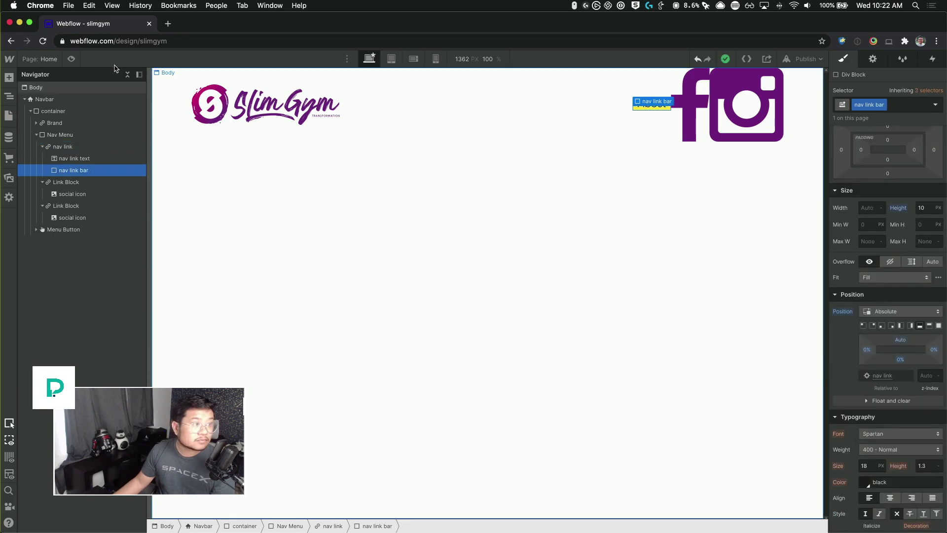
{"action": "key", "text": "super+Tab"}
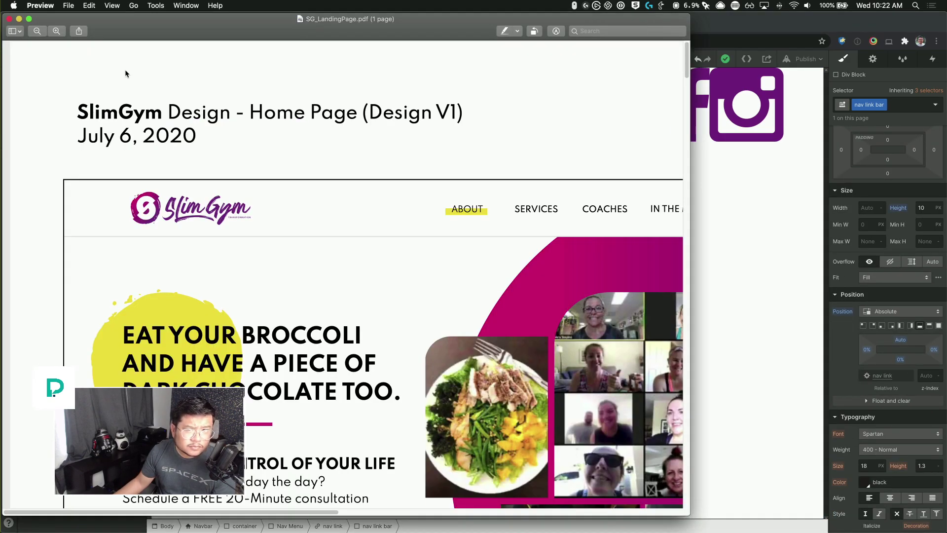
{"action": "key", "text": "super+Tab"}
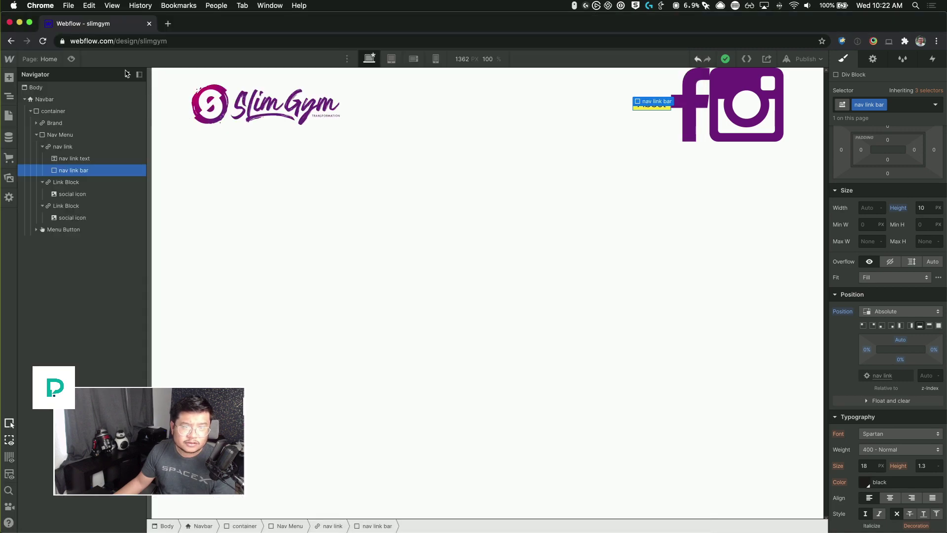
{"action": "left_click", "coordinate": [575, 216]}
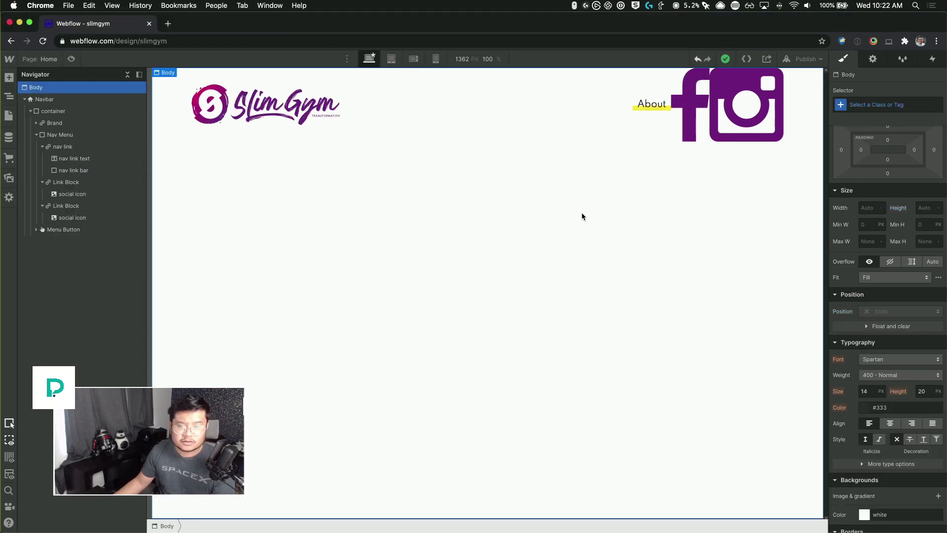
- Set the nav link bar's height to 12 px and compare the highlight with the PDF design
{"action": "left_click", "coordinate": [635, 109]}
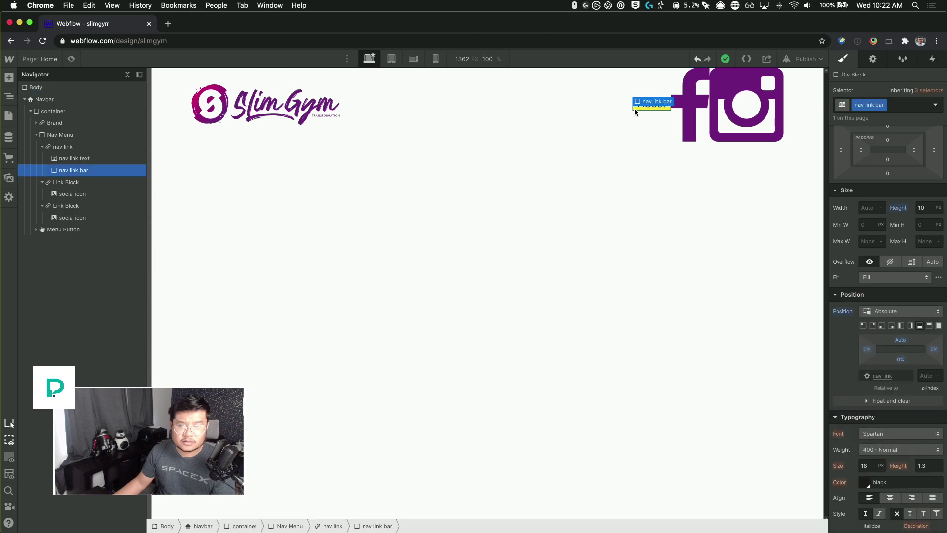
{"action": "left_click", "coordinate": [926, 208]}
{"action": "type", "text": "11"}
{"action": "key", "text": "Up"}
{"action": "key", "text": "Up"}
{"action": "key", "text": "Up"}
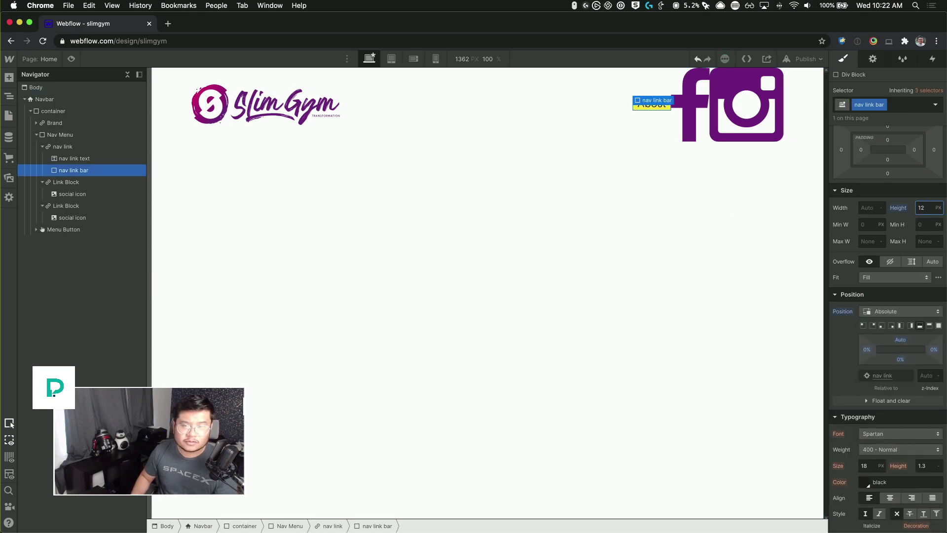
{"action": "key", "text": "Return"}
{"action": "left_click", "coordinate": [698, 213]}
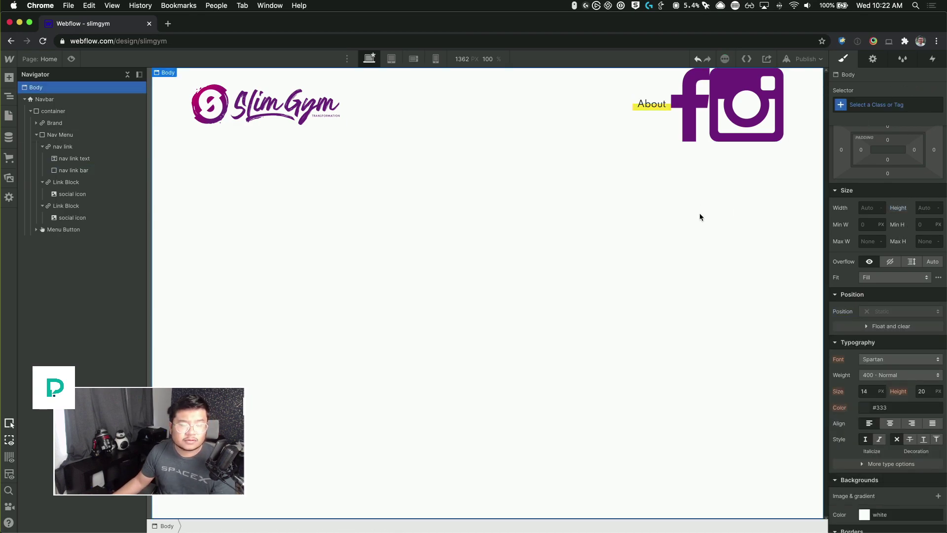
{"action": "key", "text": "super+Tab"}
{"action": "key", "text": "super+Tab"}
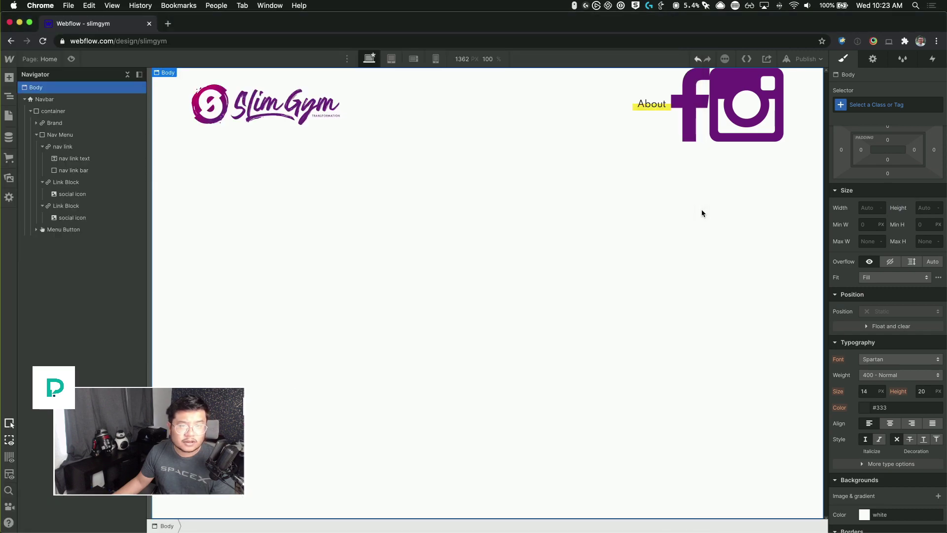
{"action": "key", "text": "super+Tab"}
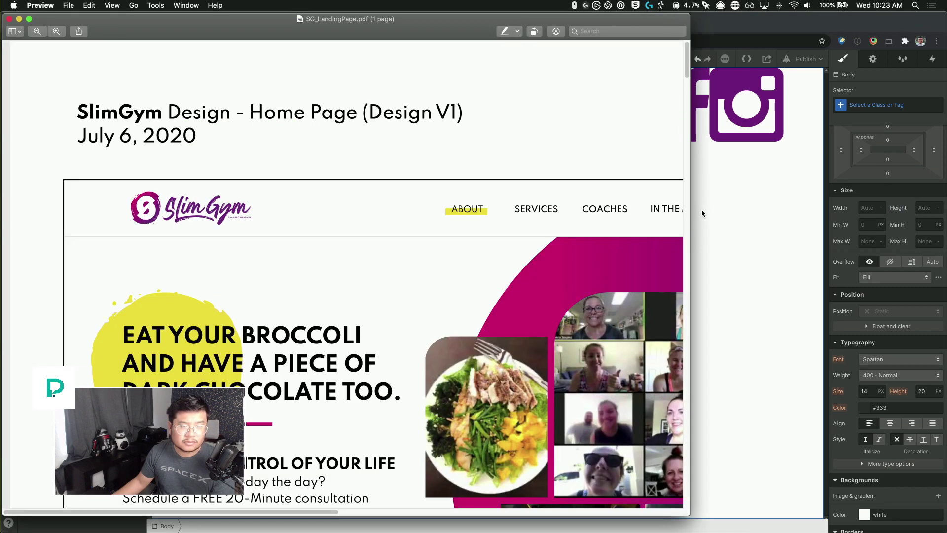
{"action": "key", "text": "super+Tab"}
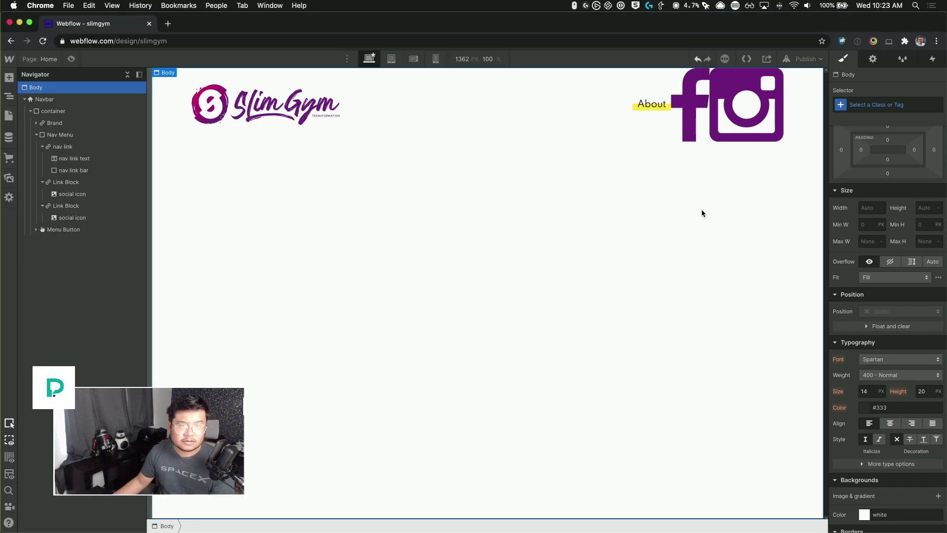
- Add a mouse hover interaction to the About nav link, with starting an animation as its on-hover action
{"action": "left_click", "coordinate": [648, 106]}
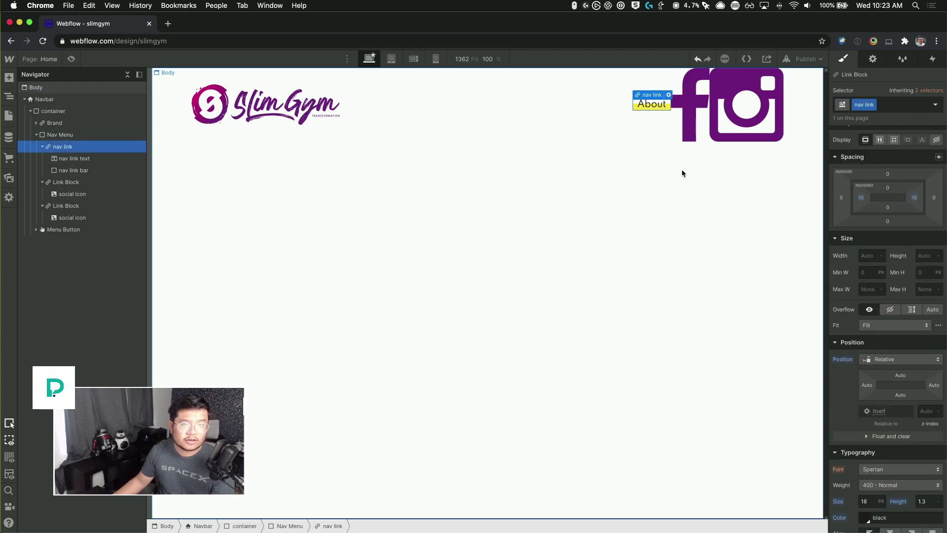
{"action": "key", "text": "h"}
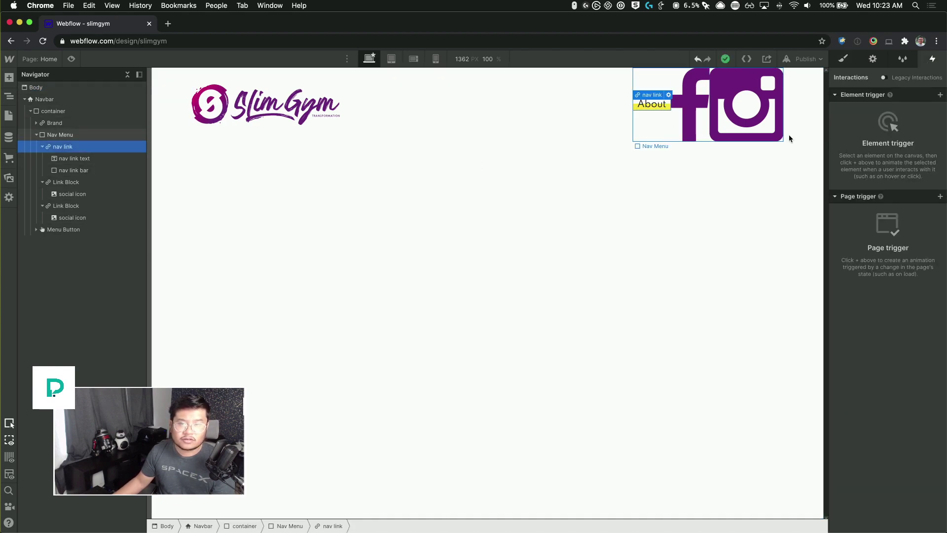
{"action": "left_click", "coordinate": [940, 94]}
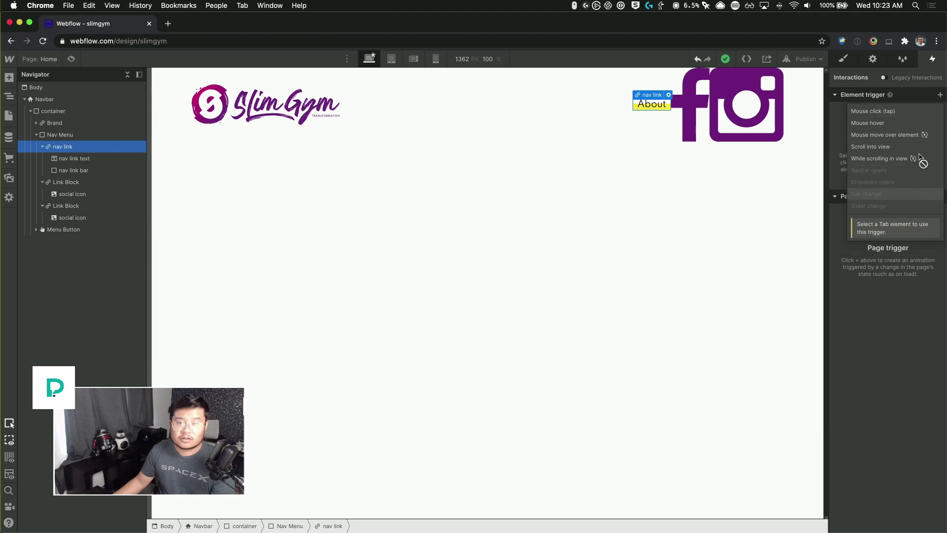
{"action": "left_click", "coordinate": [907, 125]}
{"action": "left_click", "coordinate": [899, 147]}
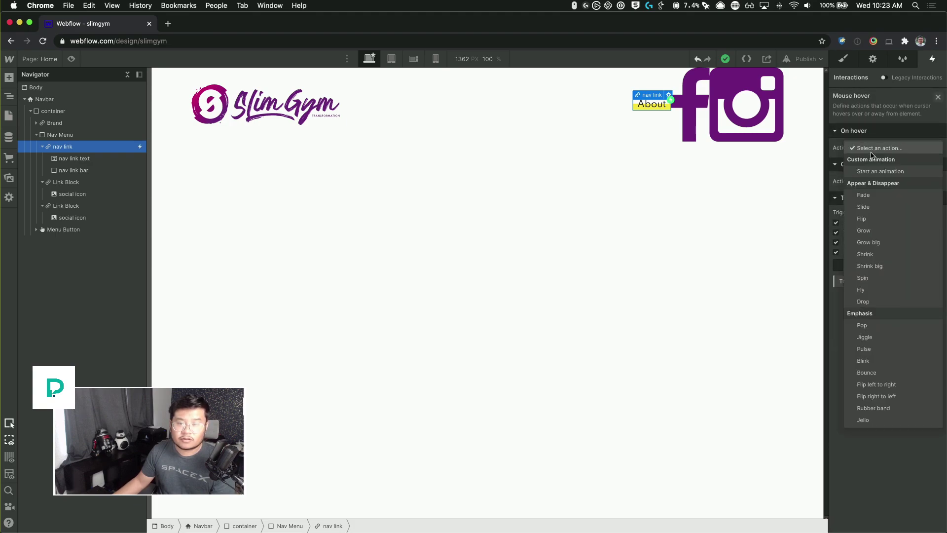
{"action": "left_click", "coordinate": [901, 169]}
- Create a timed animation for the hover action and name it "nav link hover"
{"action": "left_click", "coordinate": [937, 163]}
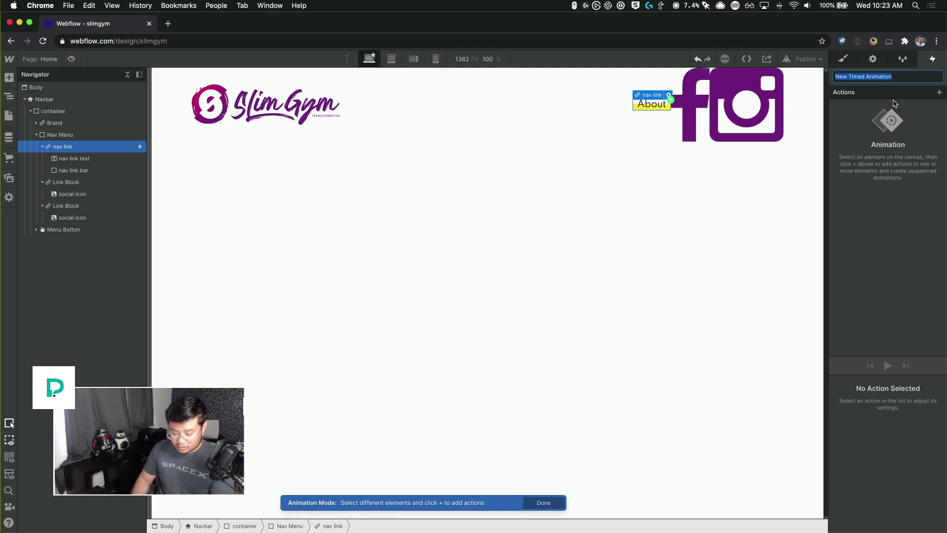
{"action": "type", "text": "nav link"}
{"action": "key", "text": "Return"}
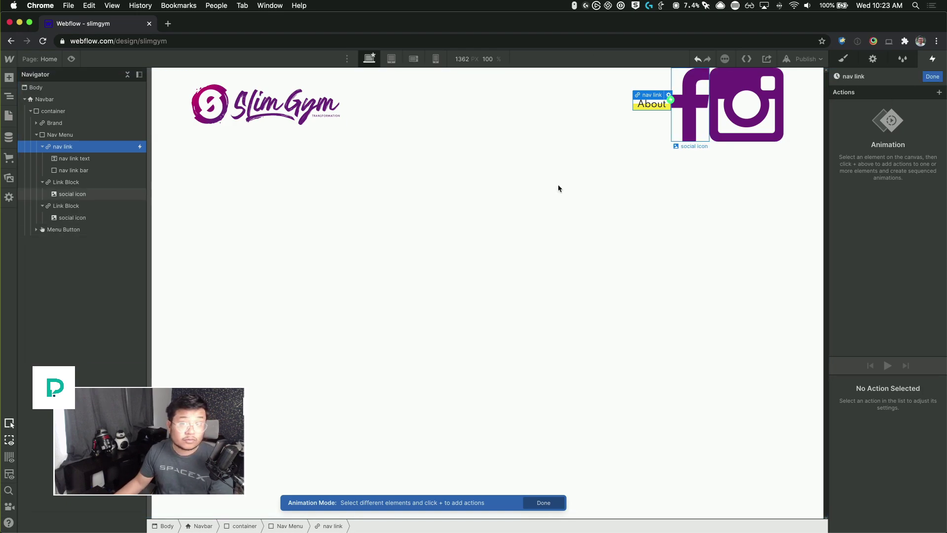
{"action": "left_click", "coordinate": [868, 78]}
{"action": "type", "text": "hove"}
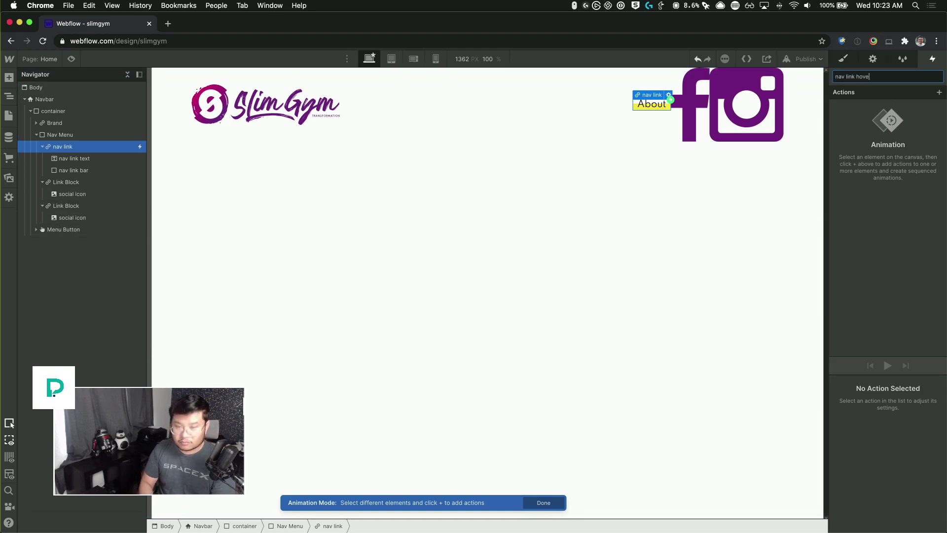
{"action": "type", "text": "r"}
{"action": "key", "text": "Return"}
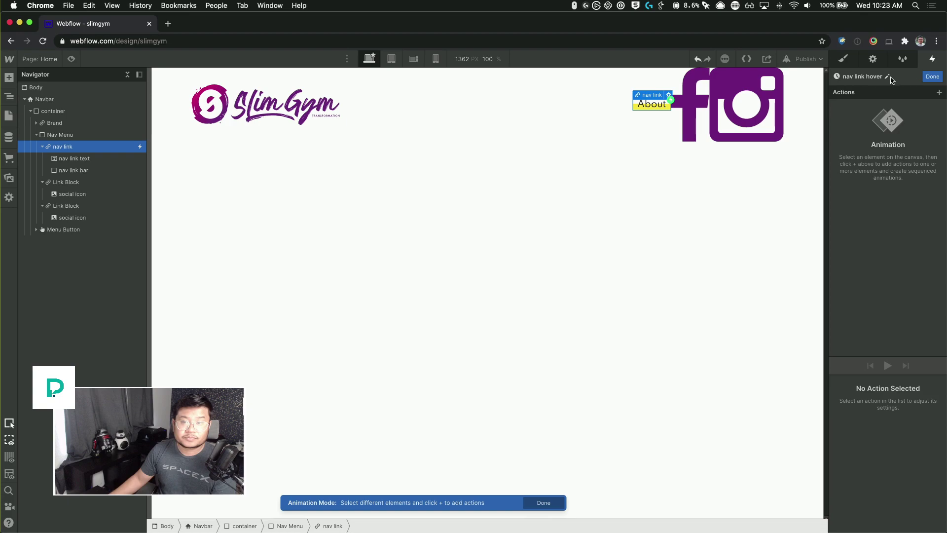
- Add an opacity action for the nav link bar and make 0% its initial state
{"action": "left_click", "coordinate": [74, 170]}
{"action": "left_click", "coordinate": [940, 92]}
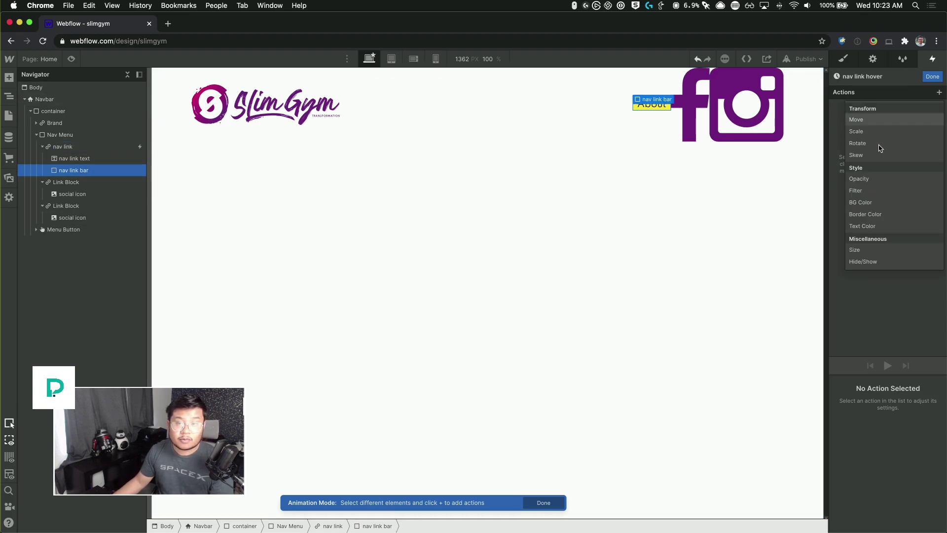
{"action": "left_click", "coordinate": [861, 180]}
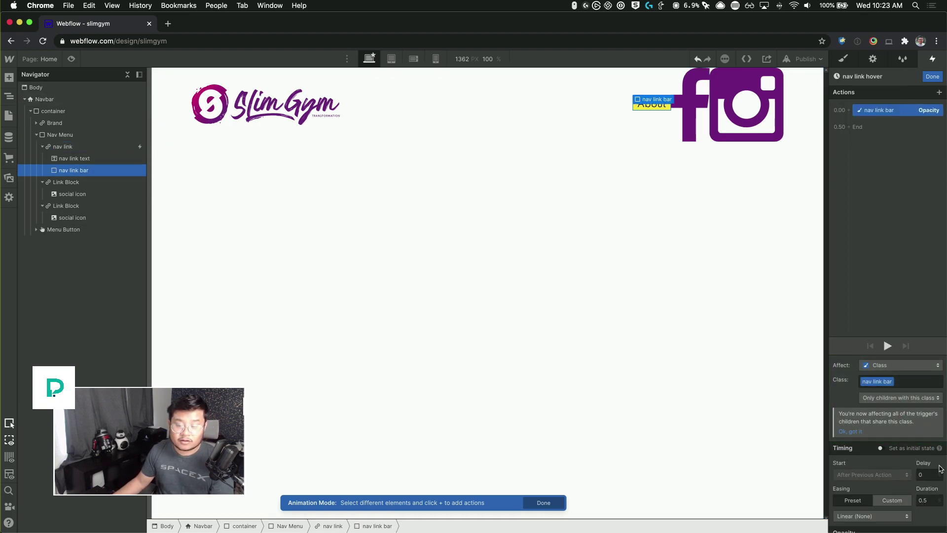
{"action": "left_click", "coordinate": [881, 448]}
{"action": "left_click", "coordinate": [923, 498]}
{"action": "type", "text": "0"}
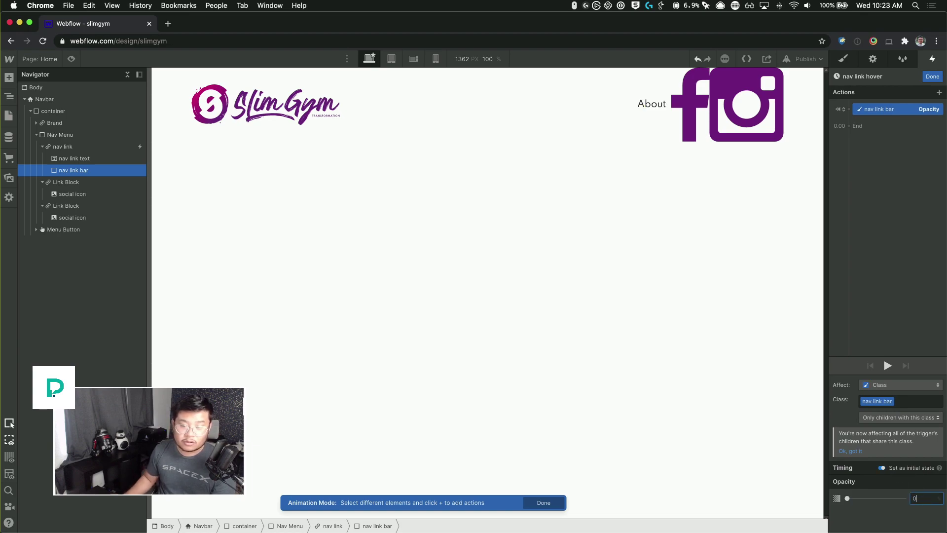
- Add a second nav link bar opacity action at 100% with Out Cubic easing and play the animation
{"action": "left_click", "coordinate": [858, 128]}
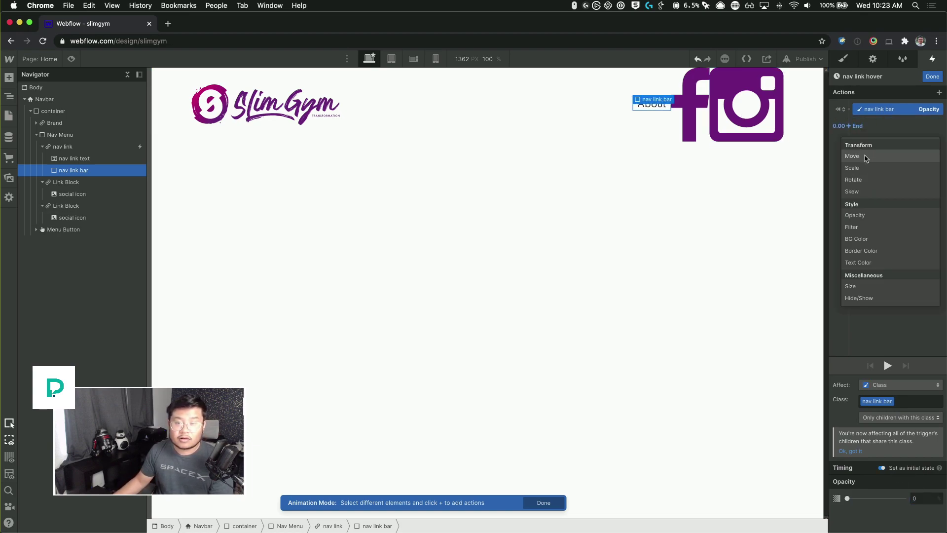
{"action": "left_click", "coordinate": [864, 213]}
{"action": "scroll", "coordinate": [911, 483], "scroll_direction": "down", "scroll_amount": 1}
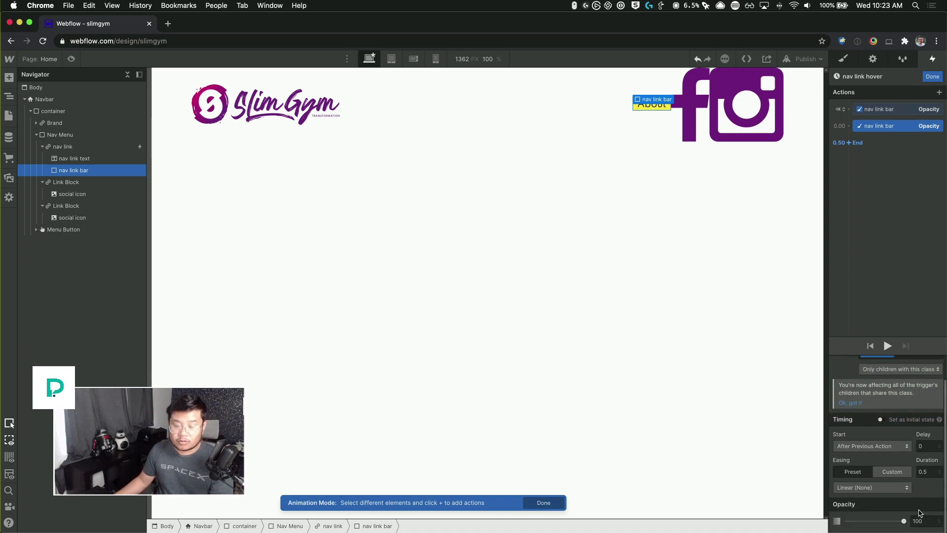
{"action": "left_click", "coordinate": [872, 488]}
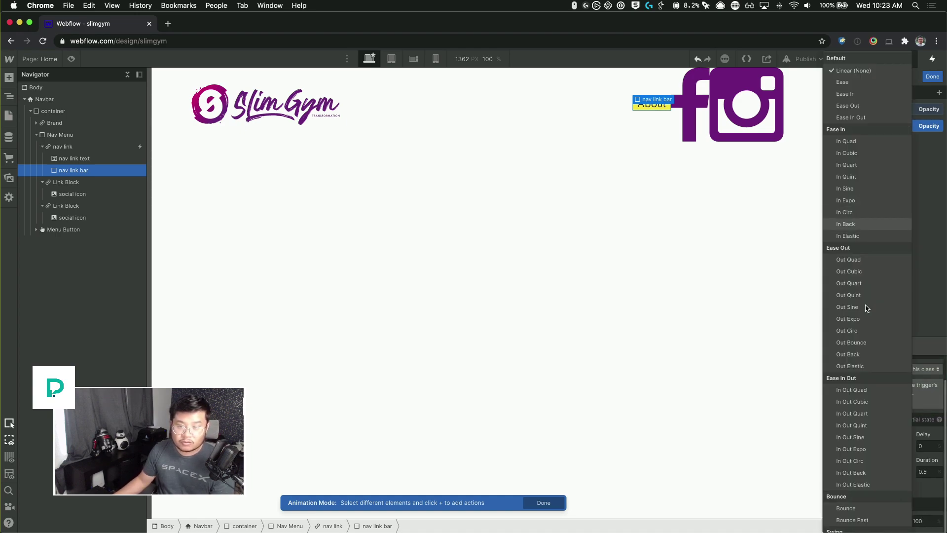
{"action": "left_click", "coordinate": [867, 272]}
{"action": "left_click", "coordinate": [889, 346]}
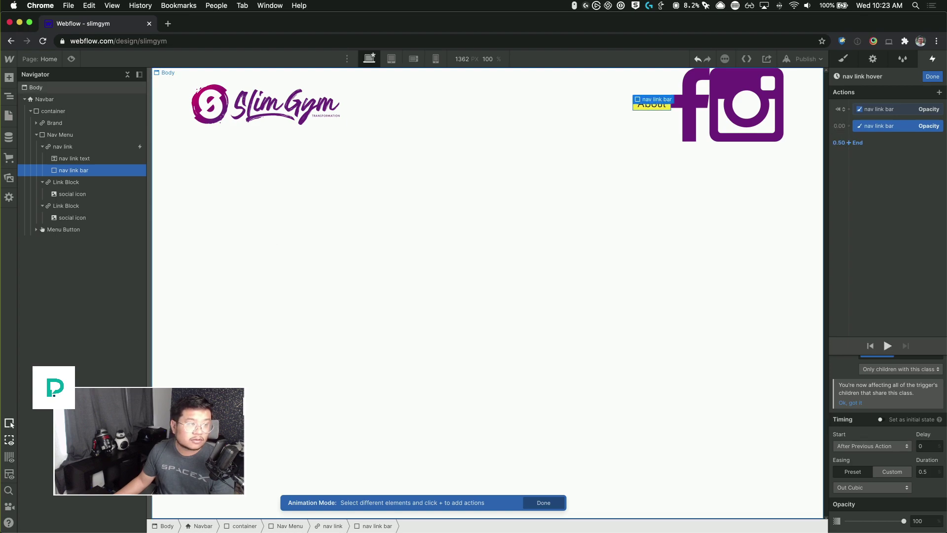
- Preview the page to test the About link's hover animation, and return to editing
{"action": "left_click", "coordinate": [242, 197]}
{"action": "key", "text": "super+shift+p"}
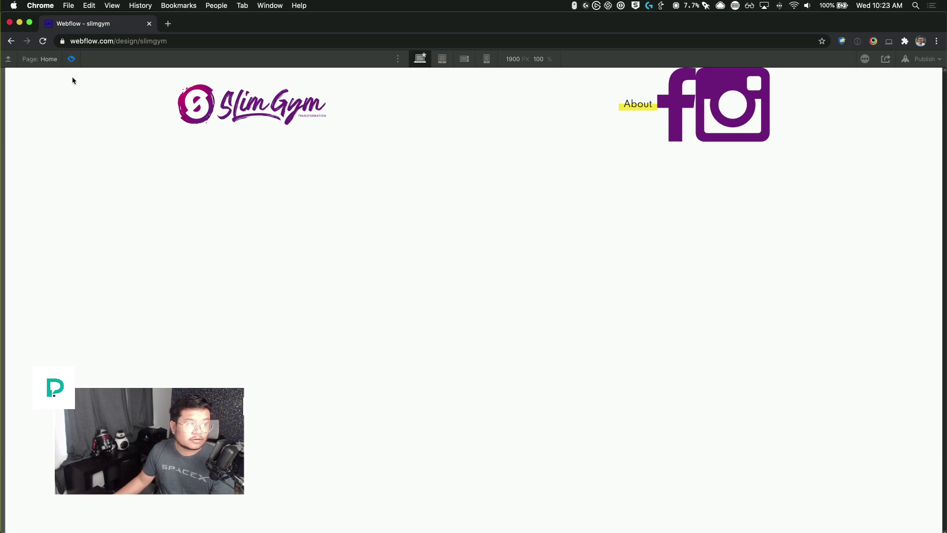
{"action": "left_click", "coordinate": [72, 59]}
{"action": "left_click", "coordinate": [73, 60]}
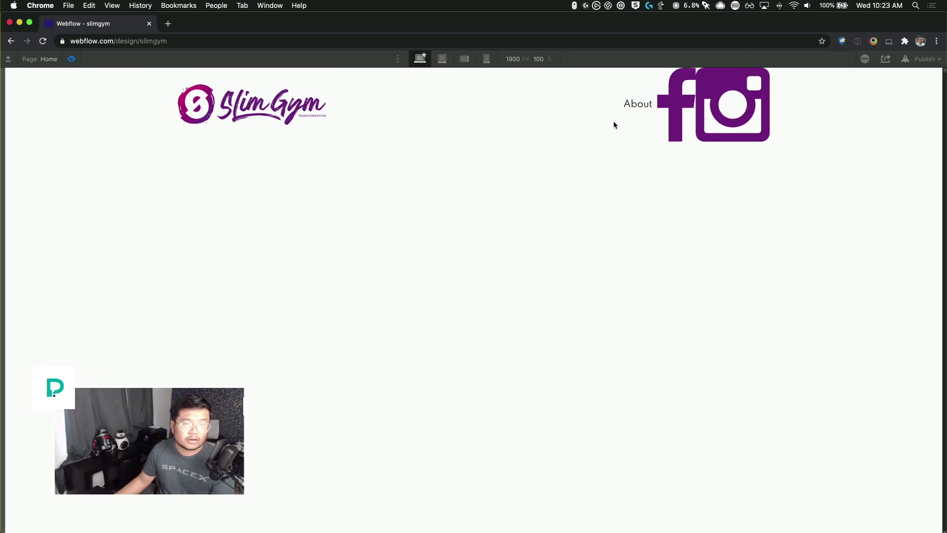
{"action": "left_click", "coordinate": [71, 59]}
{"action": "left_click", "coordinate": [72, 59]}
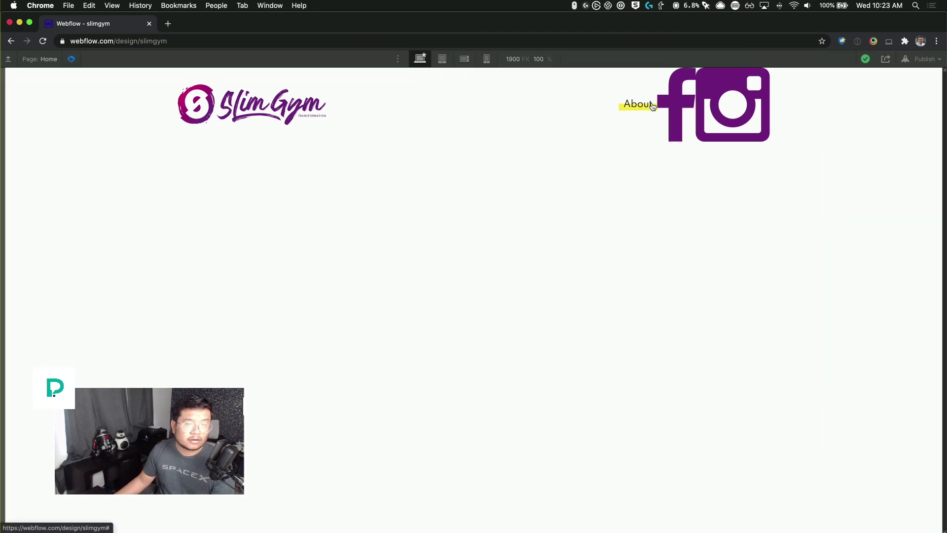
{"action": "left_click", "coordinate": [72, 59]}
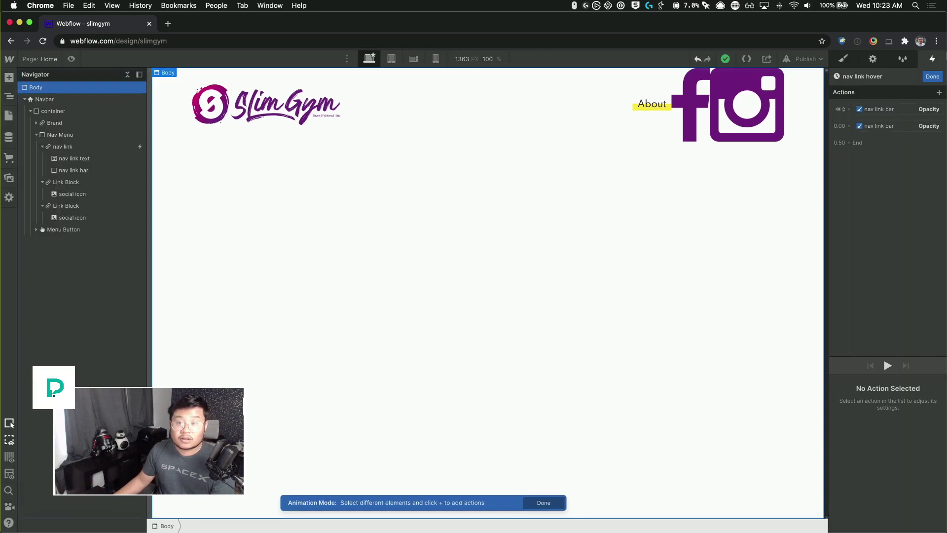
- Finish the hover animation, set hover out to start an animation, and duplicate "nav link hover" there for editing
{"action": "left_click", "coordinate": [932, 76]}
{"action": "left_click", "coordinate": [891, 237]}
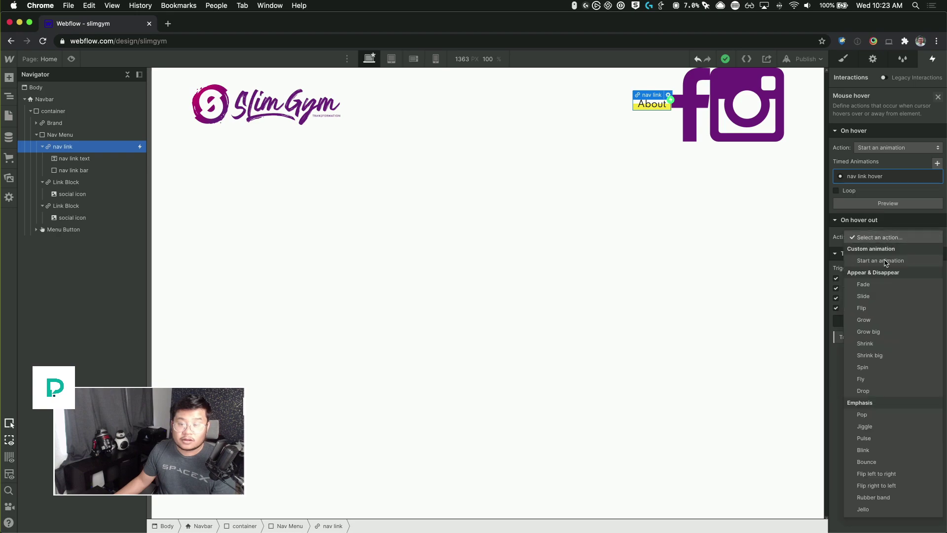
{"action": "left_click", "coordinate": [891, 262]}
{"action": "left_click", "coordinate": [936, 267]}
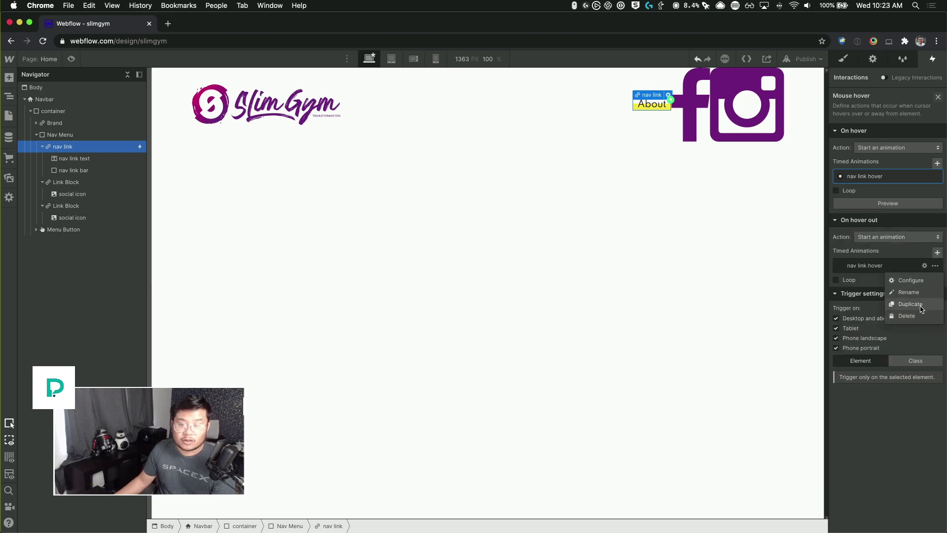
{"action": "left_click", "coordinate": [903, 288]}
{"action": "left_click", "coordinate": [925, 294]}
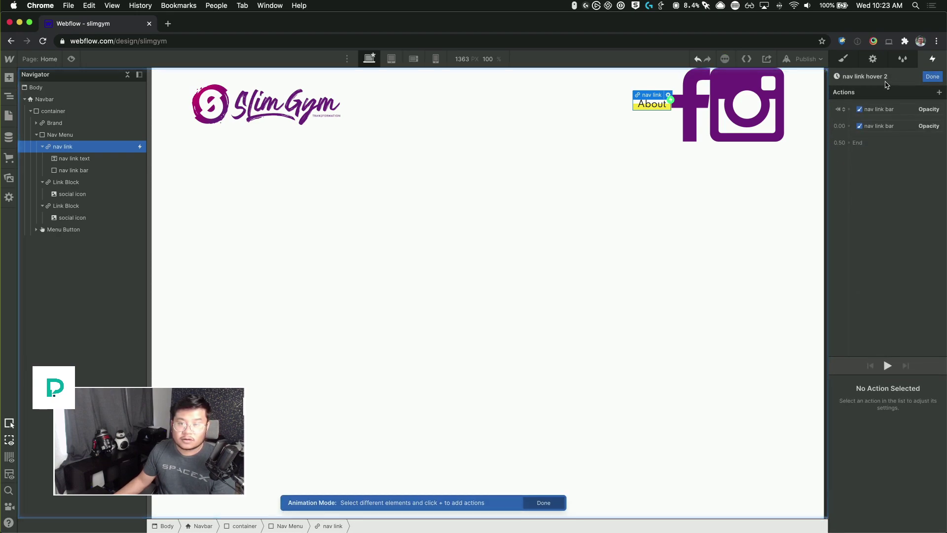
- Rename the duplicated animation "nav link hover out"
{"action": "left_click", "coordinate": [886, 77]}
{"action": "key", "text": "Right"}
{"action": "key", "text": "BackSpace"}
{"action": "type", "text": "out"}
{"action": "key", "text": "Return"}
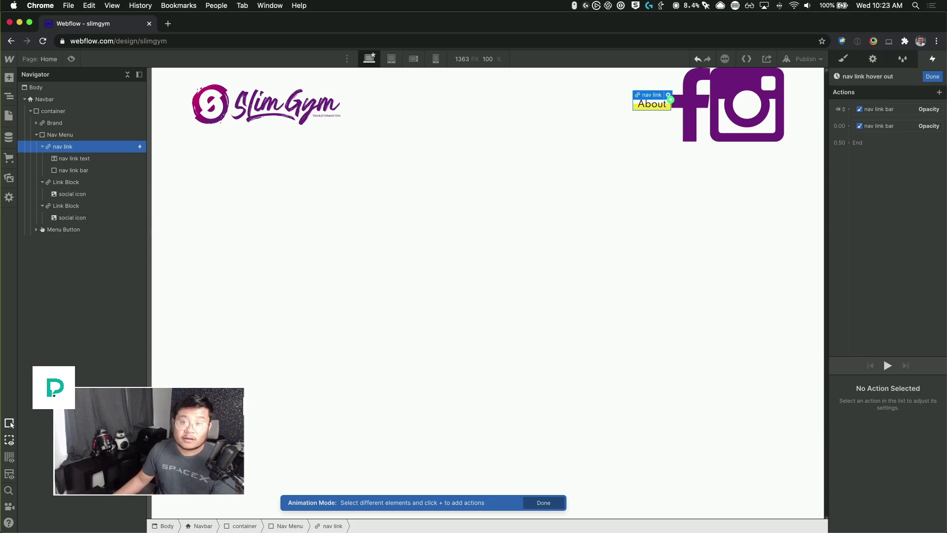
- Reduce the hover-out animation to one 0% opacity action that is not an initial state, using Out Cubic easing
{"action": "left_click", "coordinate": [884, 109]}
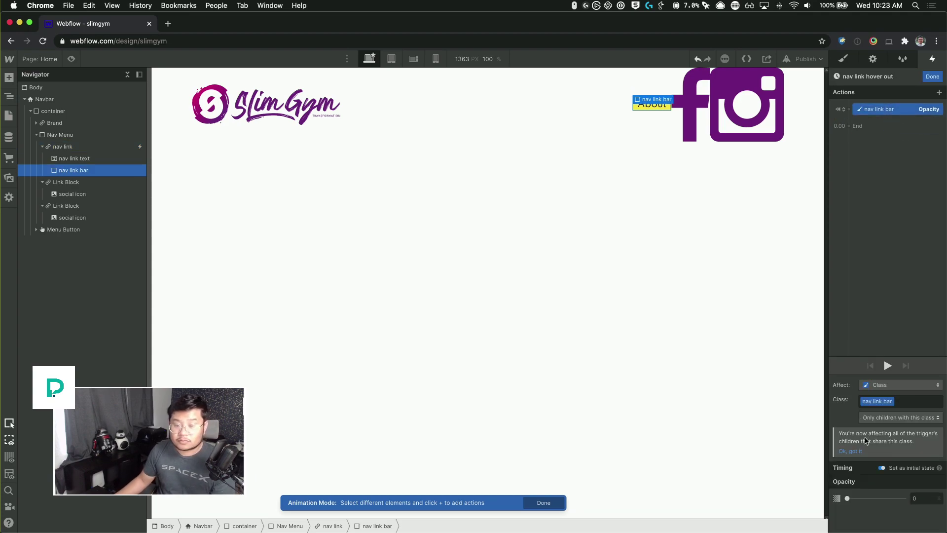
{"action": "left_click", "coordinate": [908, 468]}
{"action": "scroll", "coordinate": [935, 512], "scroll_direction": "down", "scroll_amount": 1}
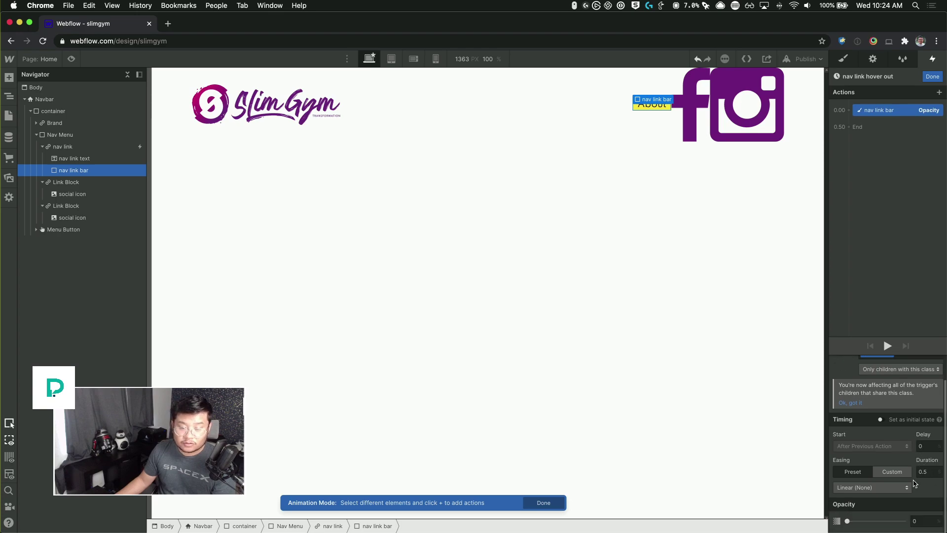
{"action": "left_click", "coordinate": [872, 488]}
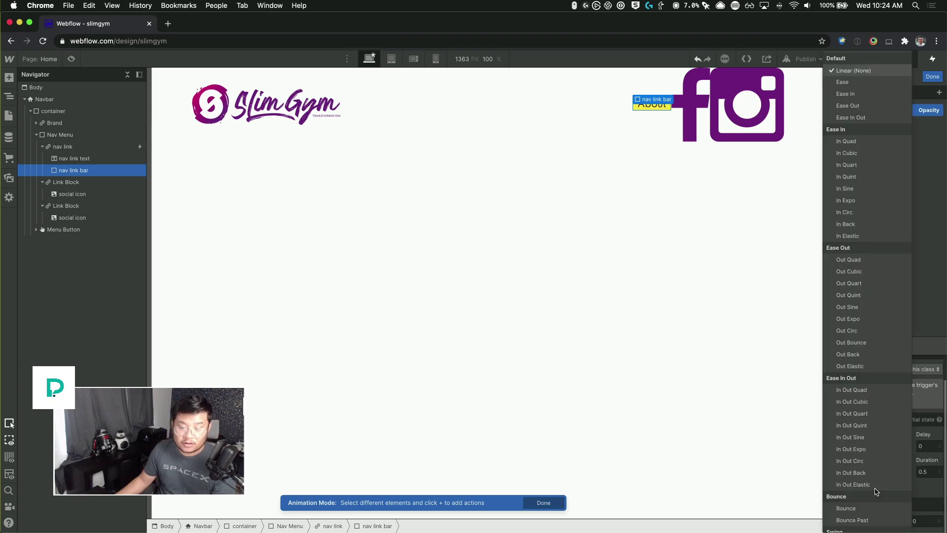
{"action": "left_click", "coordinate": [853, 274]}
- Preview the page to test the About link's highlight on hover and hover out, and return to editing
{"action": "left_click", "coordinate": [736, 224]}
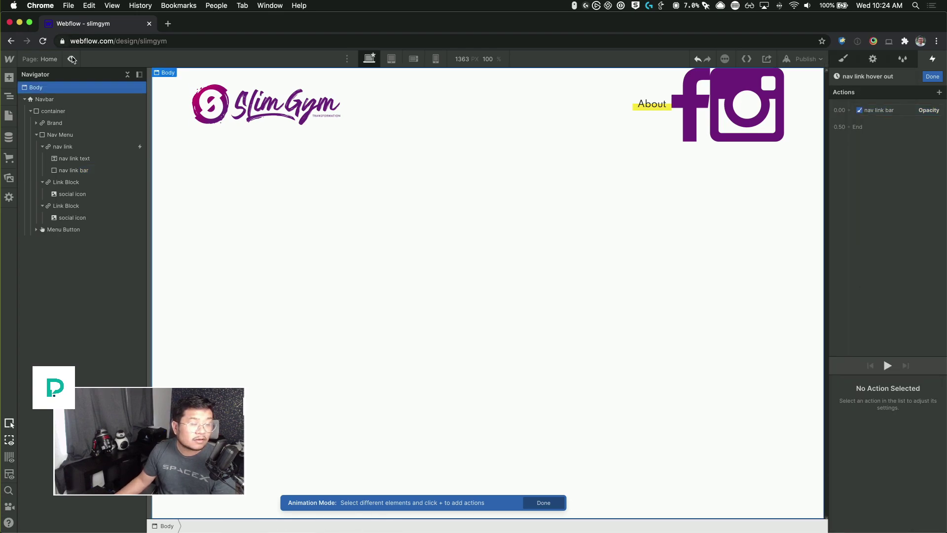
{"action": "left_click", "coordinate": [71, 58]}
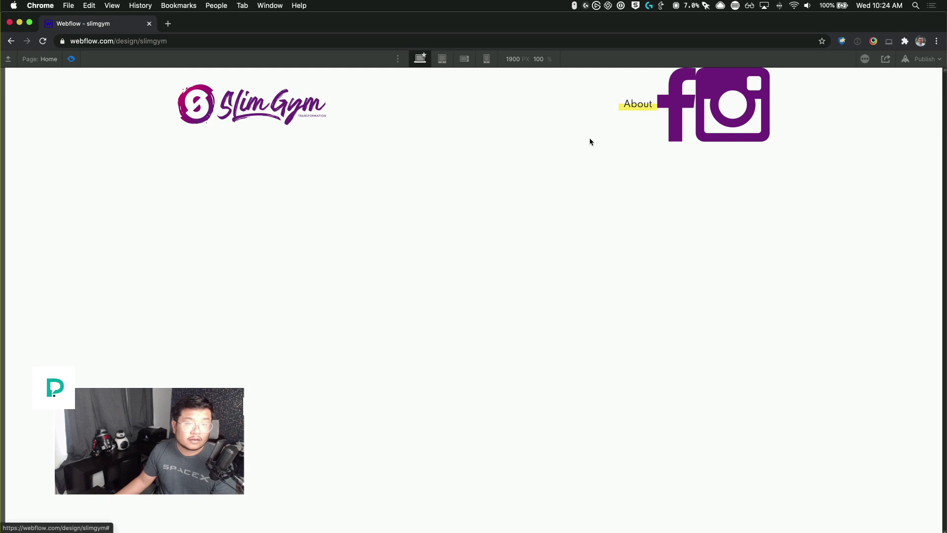
{"action": "left_click", "coordinate": [71, 59]}
{"action": "key", "text": "super+shift+p"}
{"action": "key", "text": "super+shift+p"}
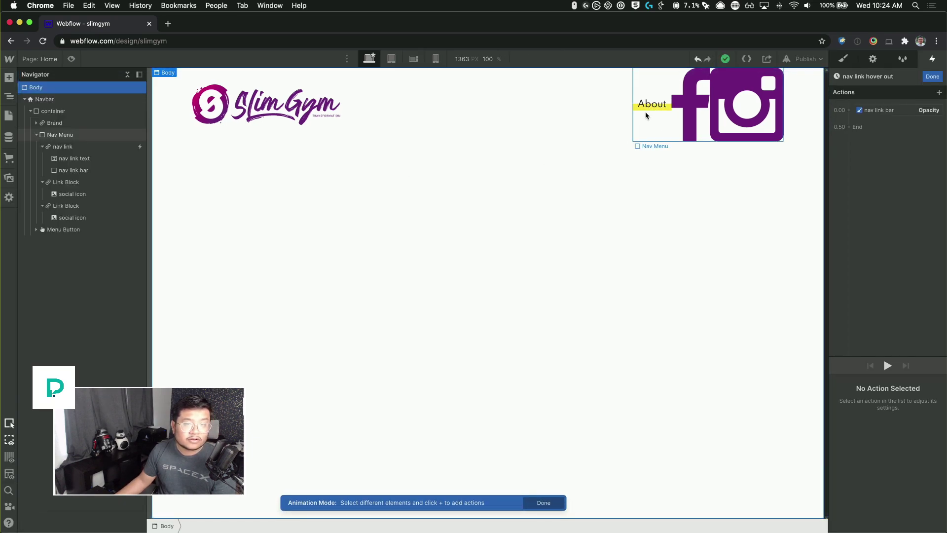
- Copy the About nav link and paste three duplicates of it into the nav menu
{"action": "left_click", "coordinate": [645, 114]}
{"action": "left_click", "coordinate": [645, 114]}
{"action": "left_click", "coordinate": [62, 146]}
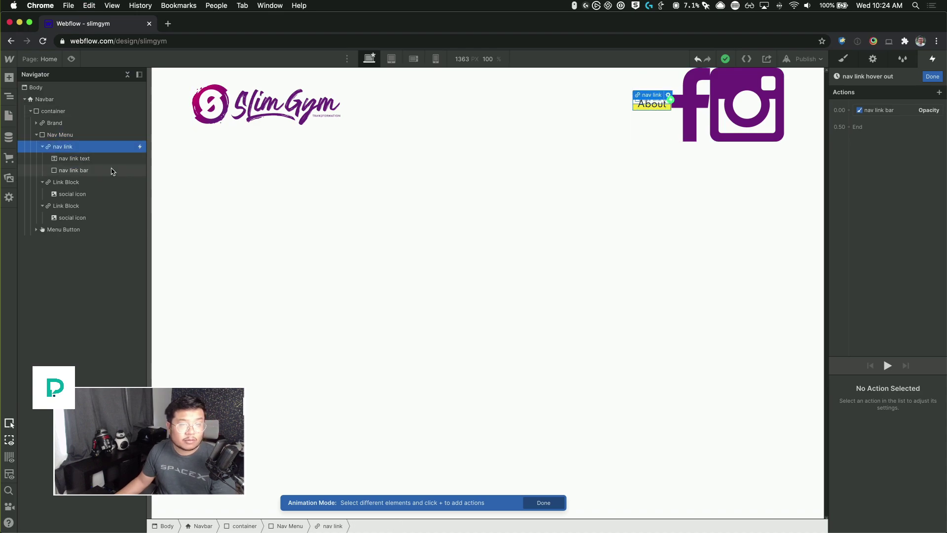
{"action": "key", "text": "super+c"}
{"action": "key", "text": "super+v"}
{"action": "key", "text": "super+v"}
{"action": "key", "text": "super+v"}
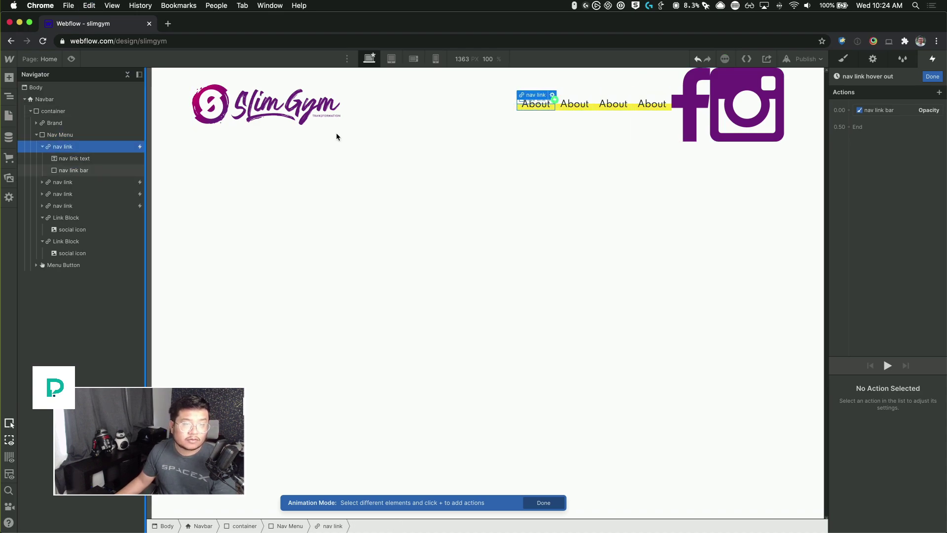
- Change the second nav link's text to "Services" and the third's to "Contact"
{"action": "double_click", "coordinate": [582, 105]}
{"action": "type", "text": "Services"}
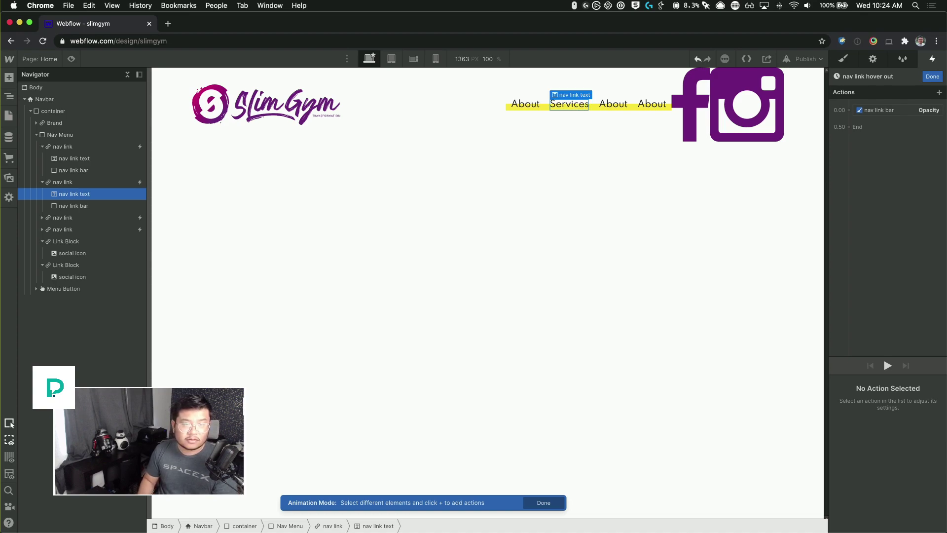
{"action": "left_click", "coordinate": [569, 105]}
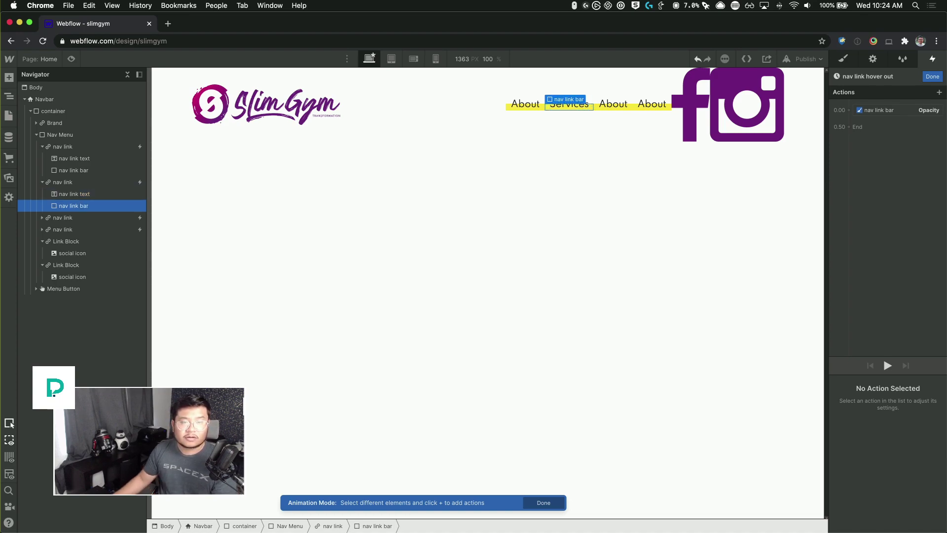
{"action": "double_click", "coordinate": [614, 104]}
{"action": "type", "text": "Contac"}
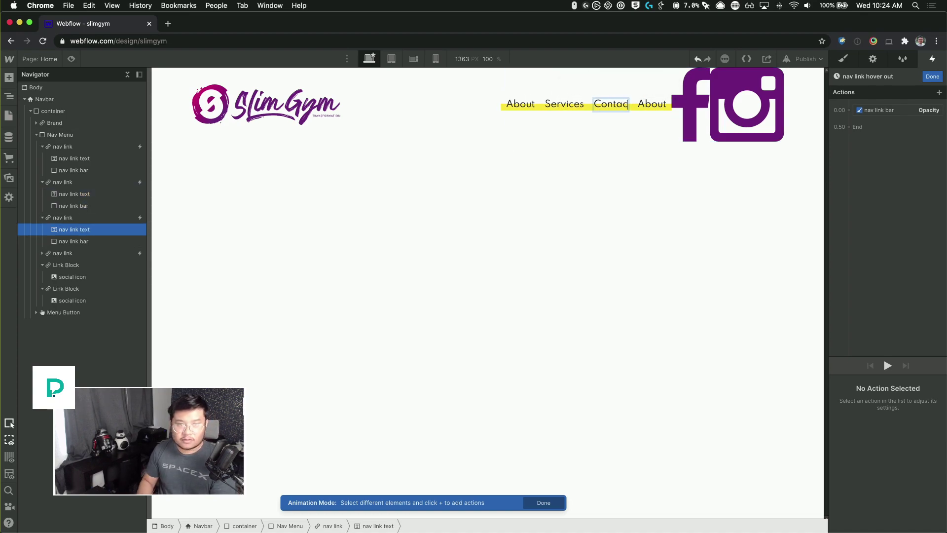
- Finish the third nav link's text as "Contact" and change the fourth nav link's text to "In the media"
{"action": "type", "text": "t"}
{"action": "double_click", "coordinate": [652, 104]}
{"action": "key", "text": "BackSpace"}
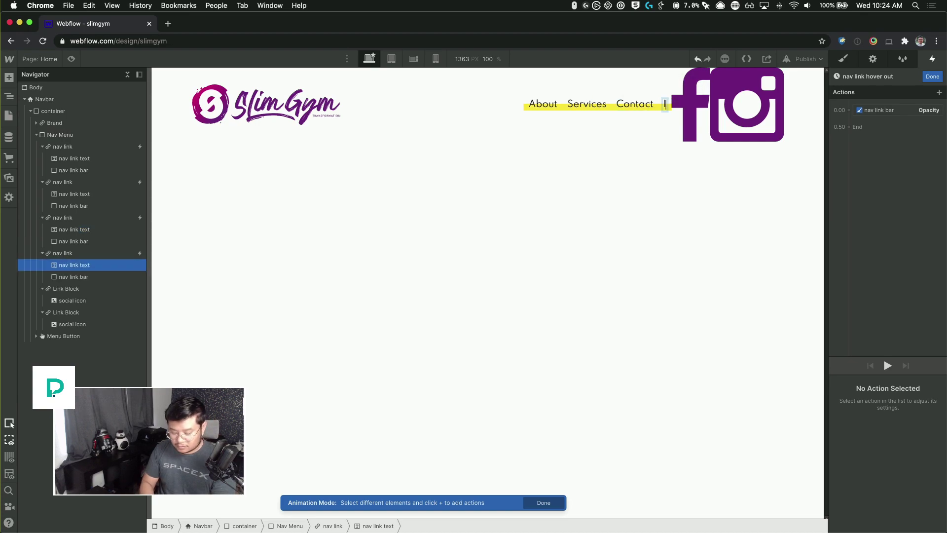
{"action": "type", "text": "In the media"}
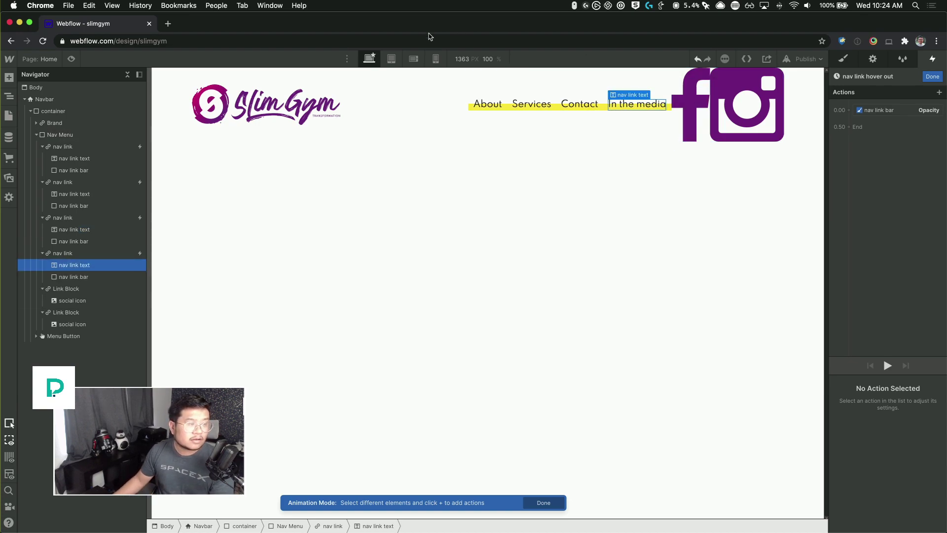
- Check the menu items in the SG_LandingPage.pdf mockup, then replace the third nav link's text with "Coaches"
{"action": "key", "text": "super+Tab"}
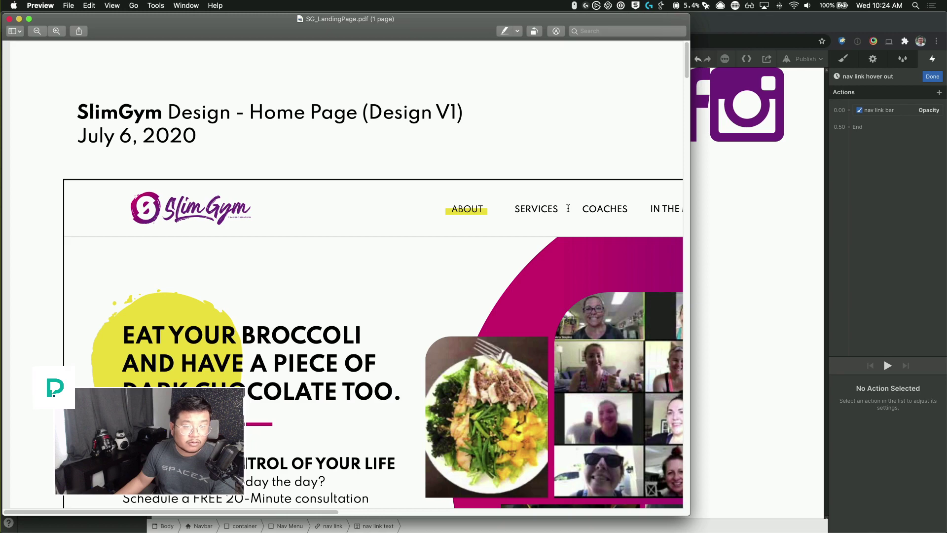
{"action": "scroll", "coordinate": [568, 208], "scroll_direction": "right", "scroll_amount": 10}
{"action": "key", "text": "super+Tab"}
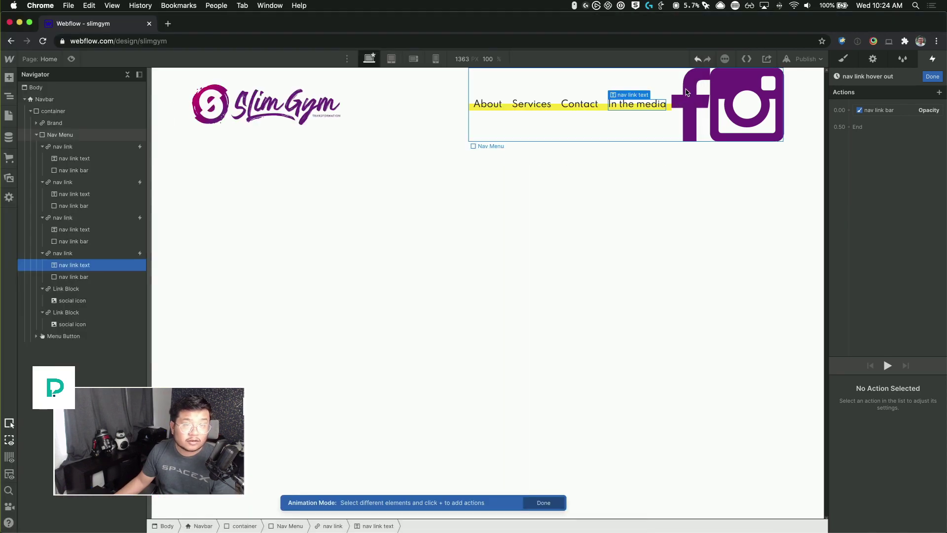
{"action": "left_click", "coordinate": [580, 104]}
{"action": "double_click", "coordinate": [580, 104]}
{"action": "type", "text": "Coach"}
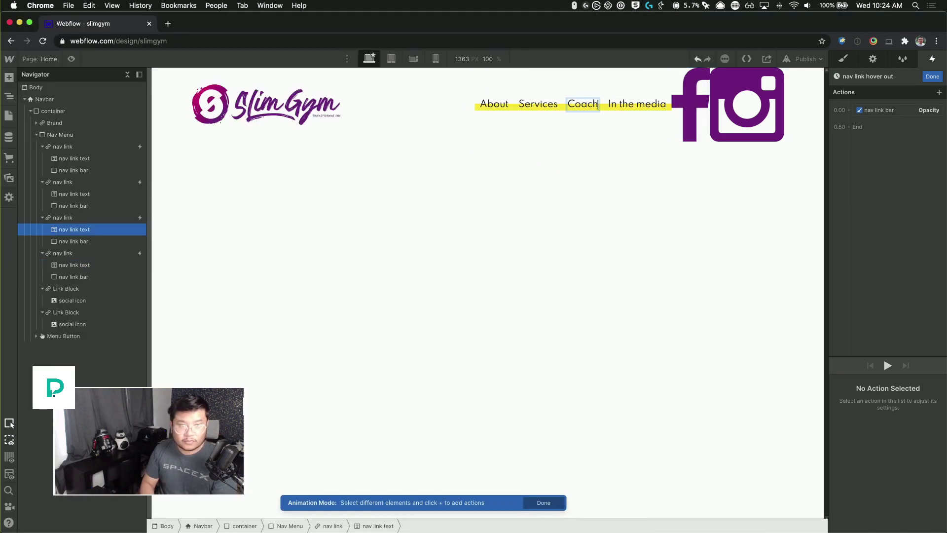
{"action": "type", "text": "es"}
- Set the nav link class to display its text in all capitals
{"action": "left_click", "coordinate": [495, 109]}
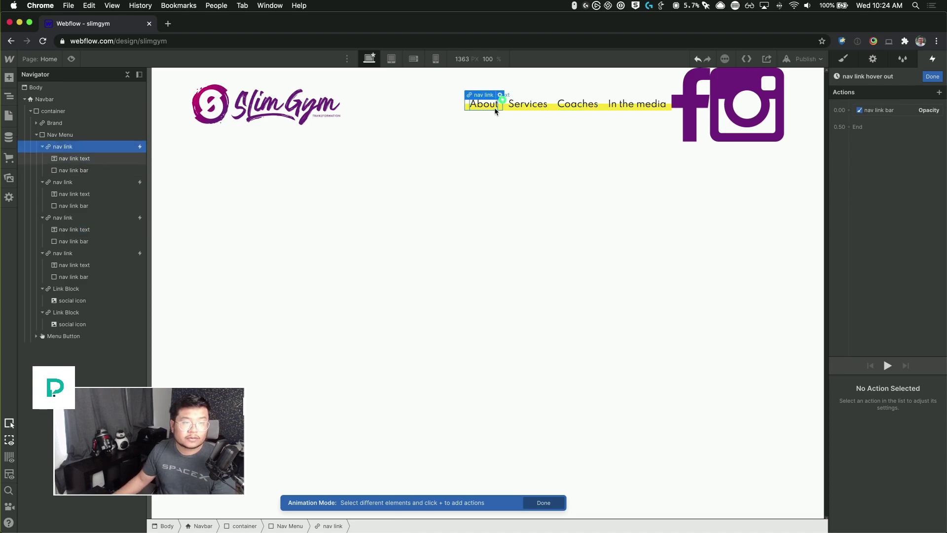
{"action": "left_click", "coordinate": [844, 59]}
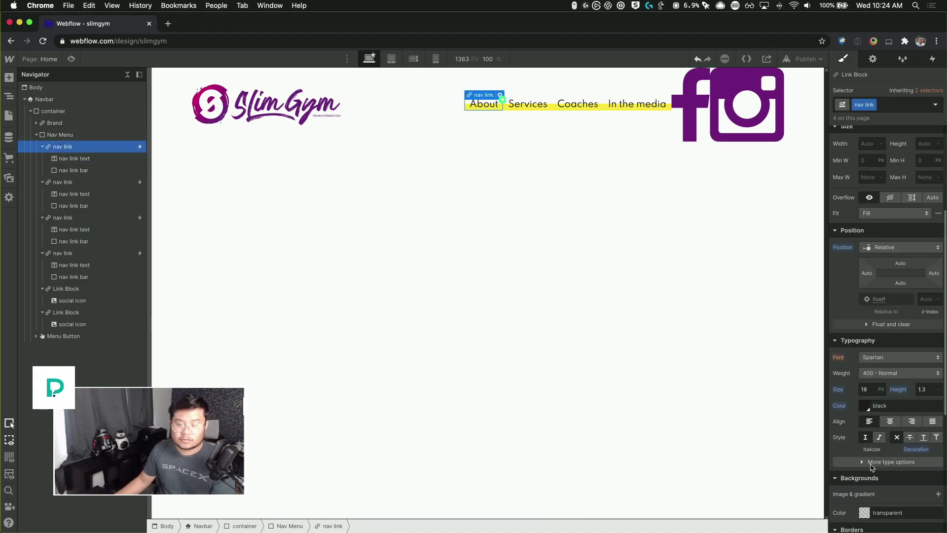
{"action": "left_click", "coordinate": [871, 462]}
{"action": "scroll", "coordinate": [870, 467], "scroll_direction": "down", "scroll_amount": 1}
{"action": "left_click", "coordinate": [860, 477]}
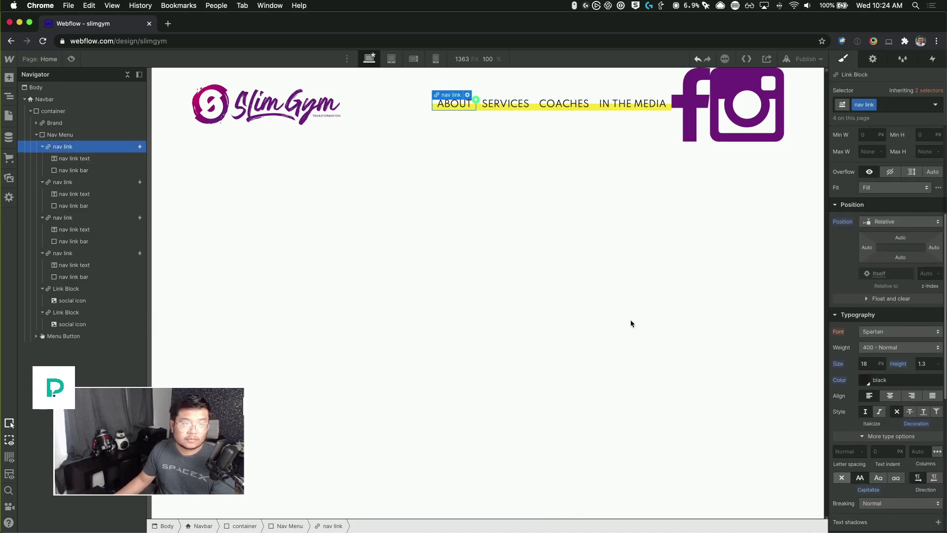
- Give the nav link class a right margin of about 24 px and preview the navbar's hover effect
{"action": "scroll", "coordinate": [881, 204], "scroll_direction": "up", "scroll_amount": 5}
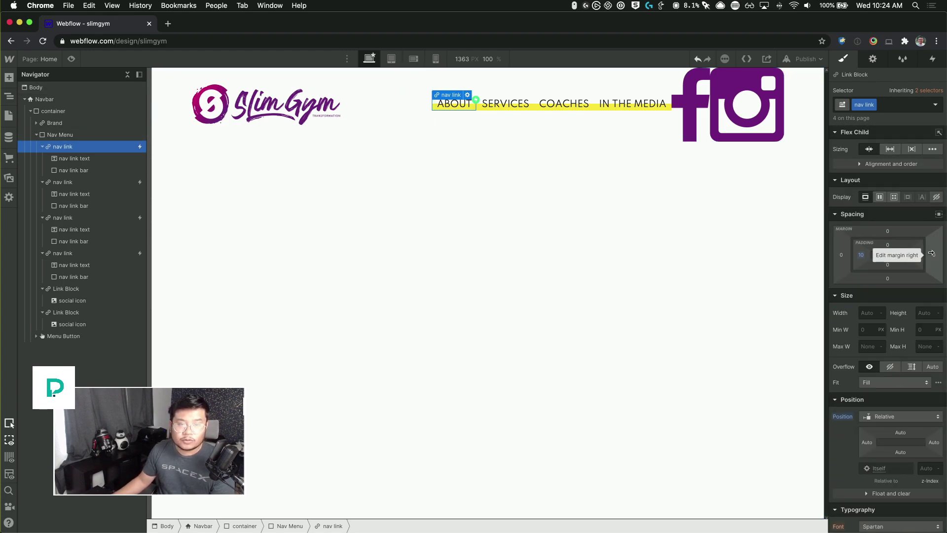
{"action": "left_click_drag", "start_coordinate": [932, 253], "coordinate": [944, 249]}
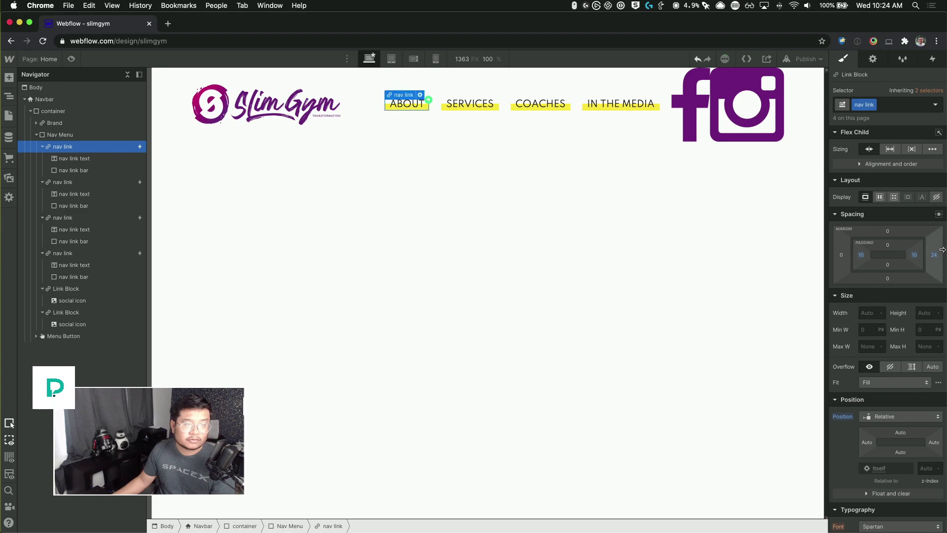
{"action": "left_click", "coordinate": [511, 211]}
{"action": "left_click", "coordinate": [71, 59]}
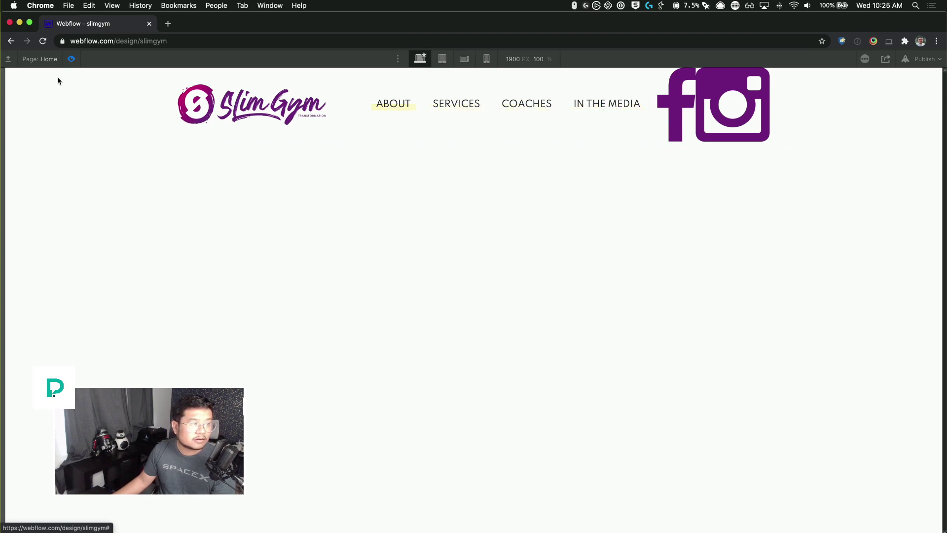
{"action": "left_click", "coordinate": [71, 59]}
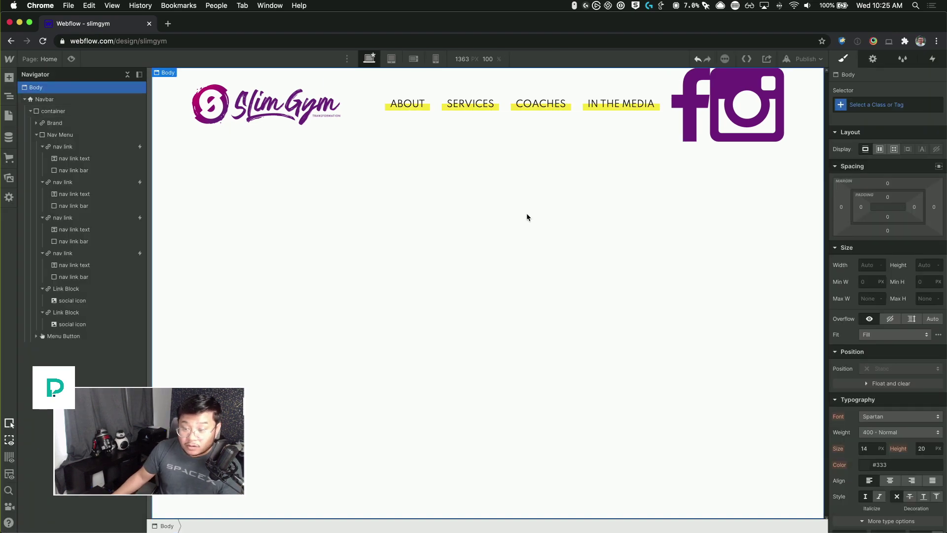
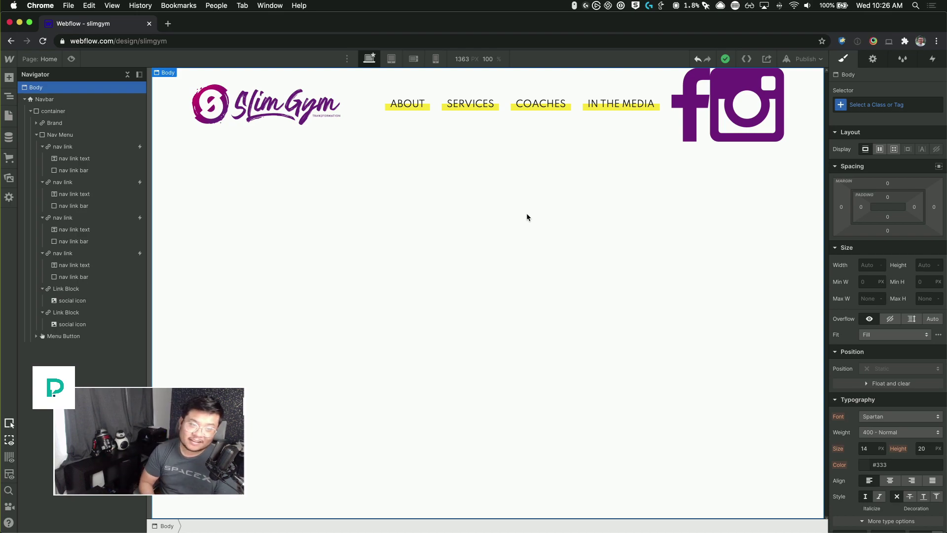
- Compare the Facebook icon with the PDF mockup and set the social icon class width to 25 px
{"action": "left_click", "coordinate": [673, 140]}
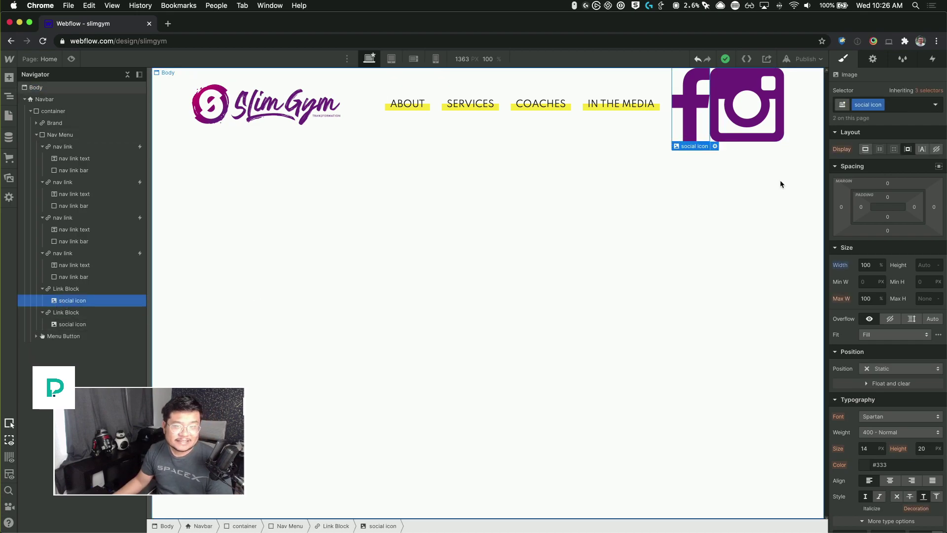
{"action": "key", "text": "super+Tab"}
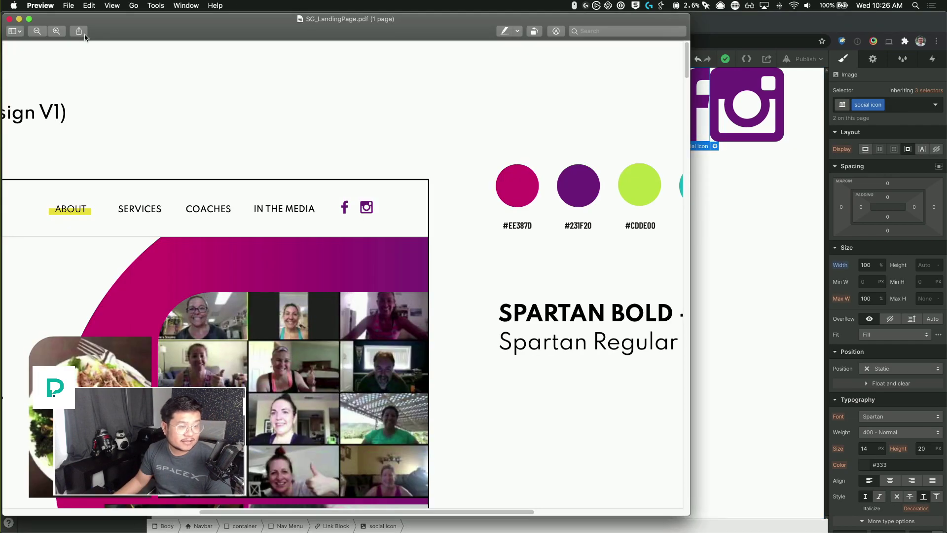
{"action": "key", "text": "super+Tab"}
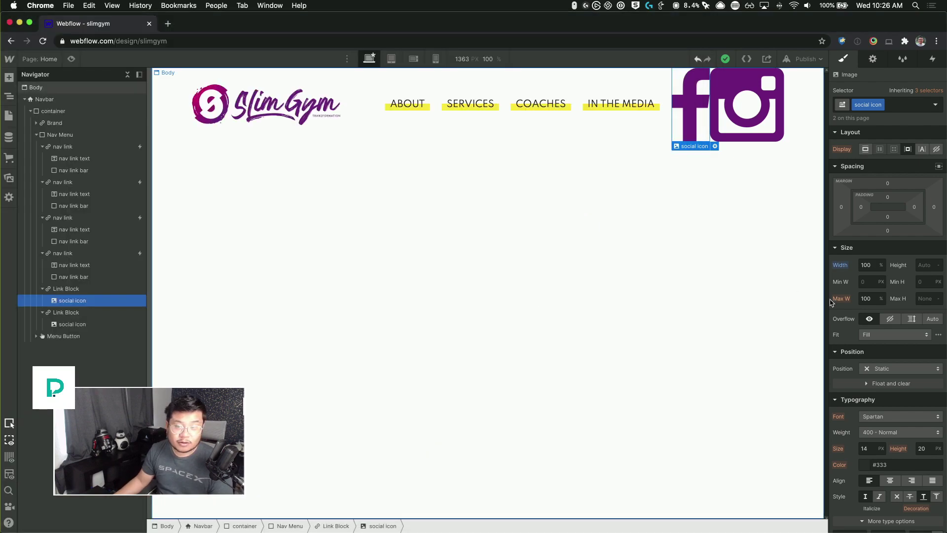
{"action": "left_click", "coordinate": [867, 265]}
{"action": "type", "text": "25px"}
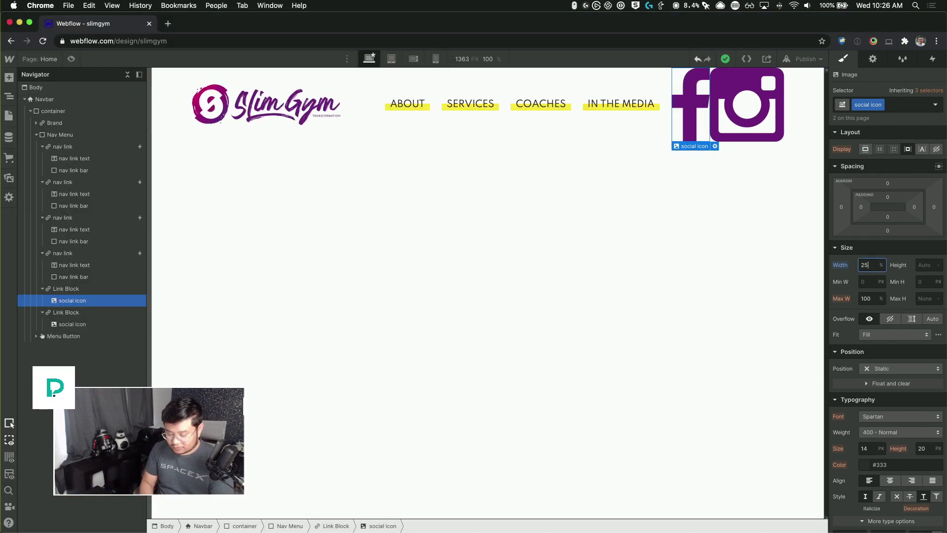
{"action": "key", "text": "Return"}
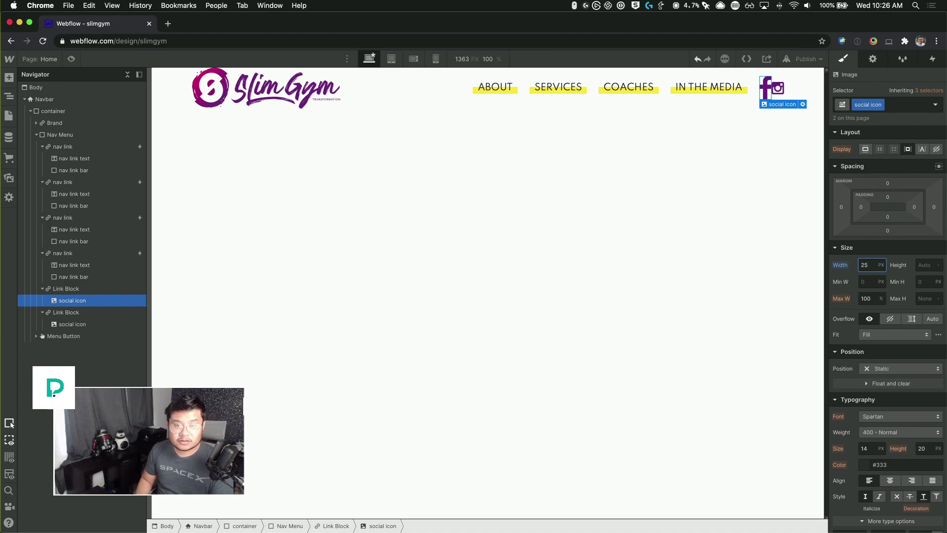
- Try smaller widths for the social icon class, ending at 18 px
{"action": "key", "text": "BackSpace"}
{"action": "key", "text": "BackSpace"}
{"action": "type", "text": "19"}
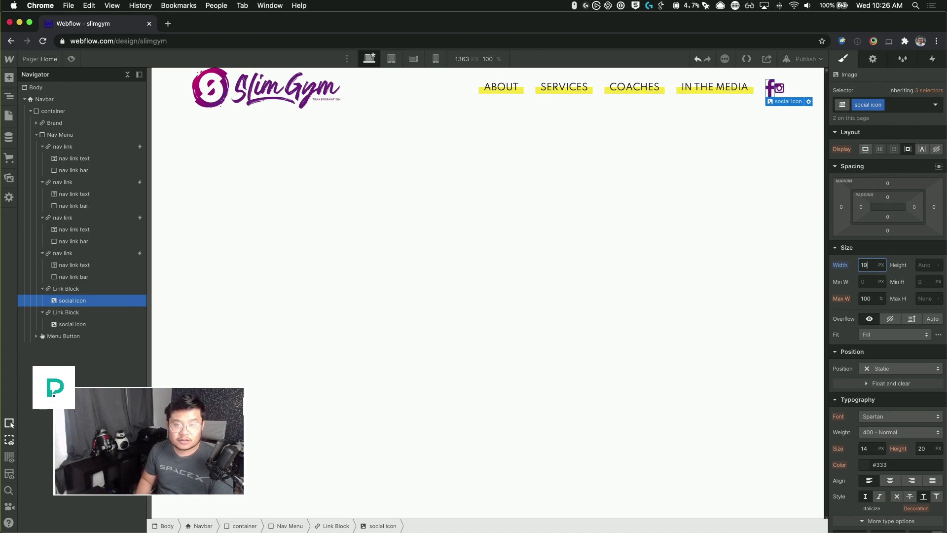
{"action": "key", "text": "Down"}
{"action": "key", "text": "Down"}
{"action": "key", "text": "Down"}
{"action": "key", "text": "Down"}
{"action": "key", "text": "Up"}
{"action": "key", "text": "Up"}
{"action": "key", "text": "Up"}
{"action": "key", "text": "Up"}
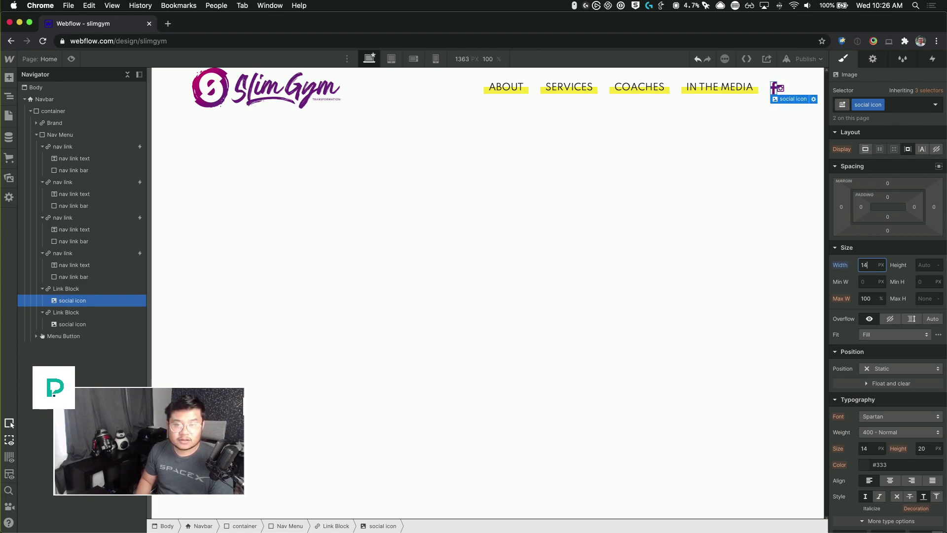
{"action": "key", "text": "Down"}
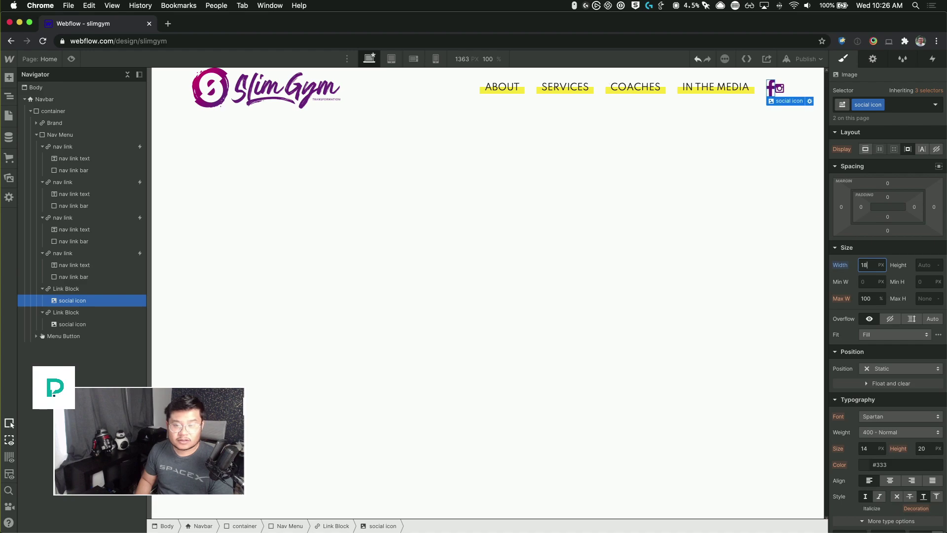
{"action": "key", "text": "Up"}
{"action": "key", "text": "Up"}
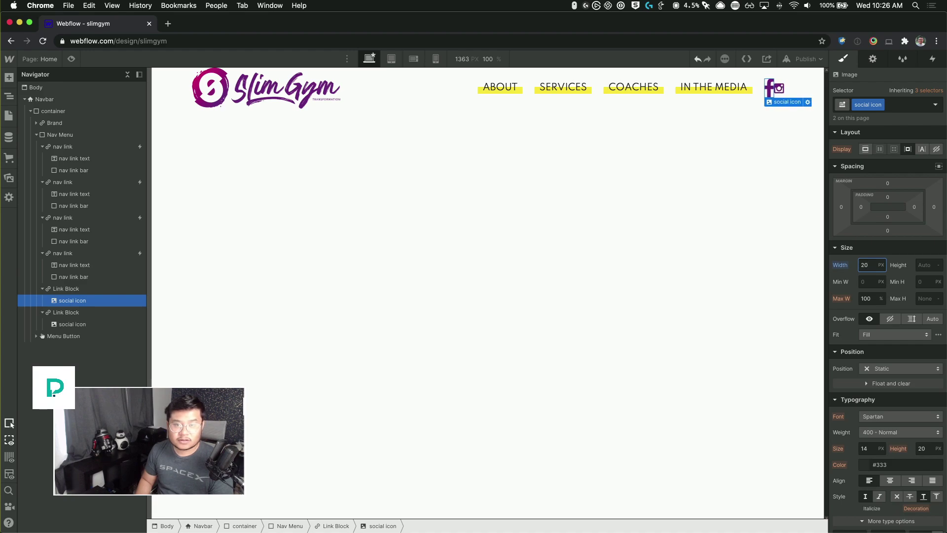
{"action": "key", "text": "Down"}
{"action": "key", "text": "Down"}
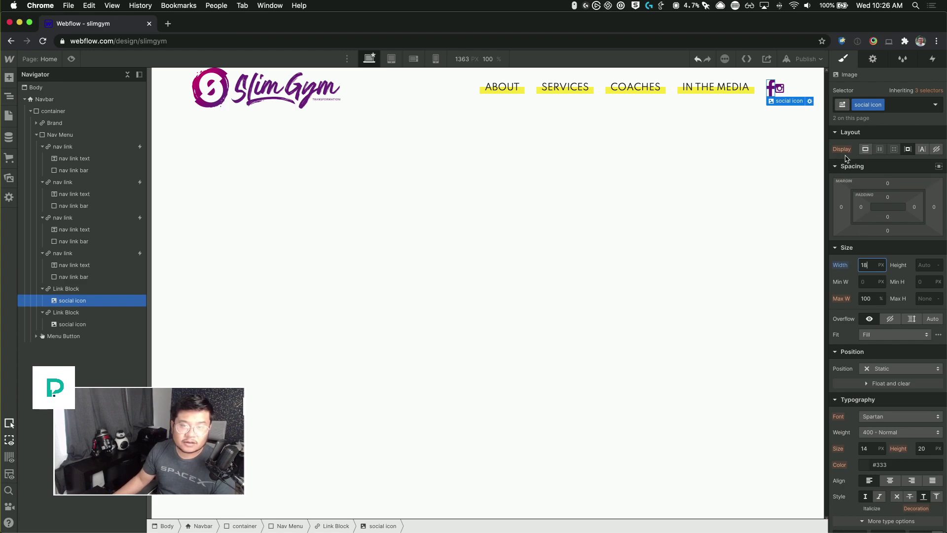
- Recheck the icons in the PDF mockup, then clear the social icon class width and set its height to 30 px
{"action": "left_click", "coordinate": [782, 93]}
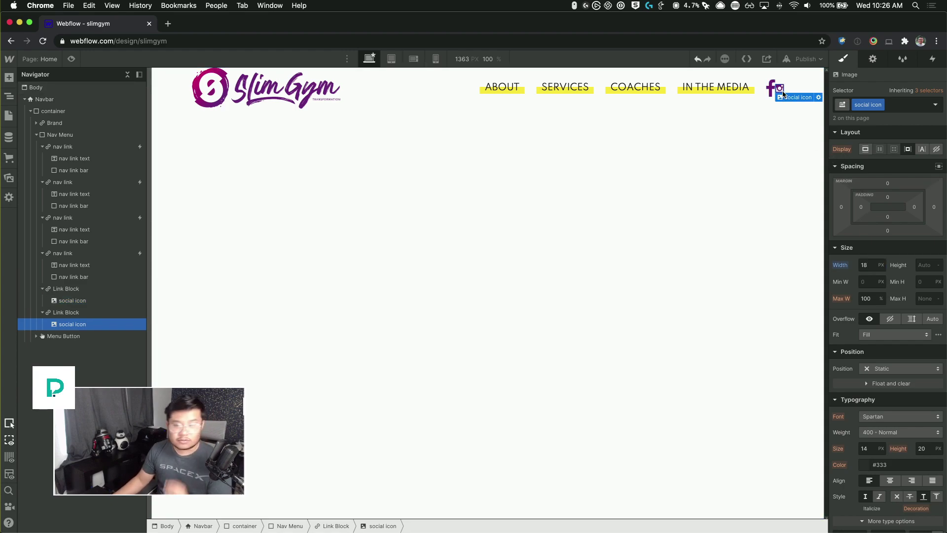
{"action": "left_click", "coordinate": [771, 90]}
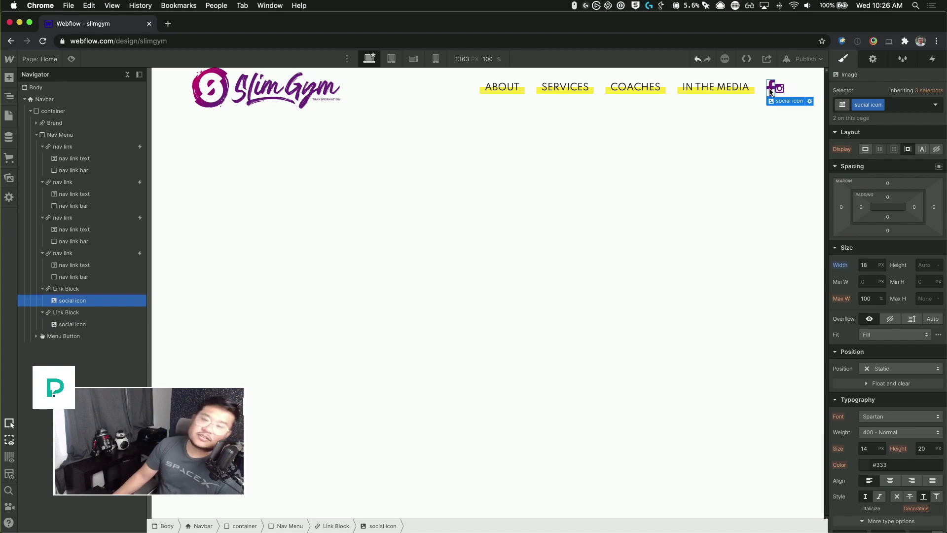
{"action": "key", "text": "super+Tab"}
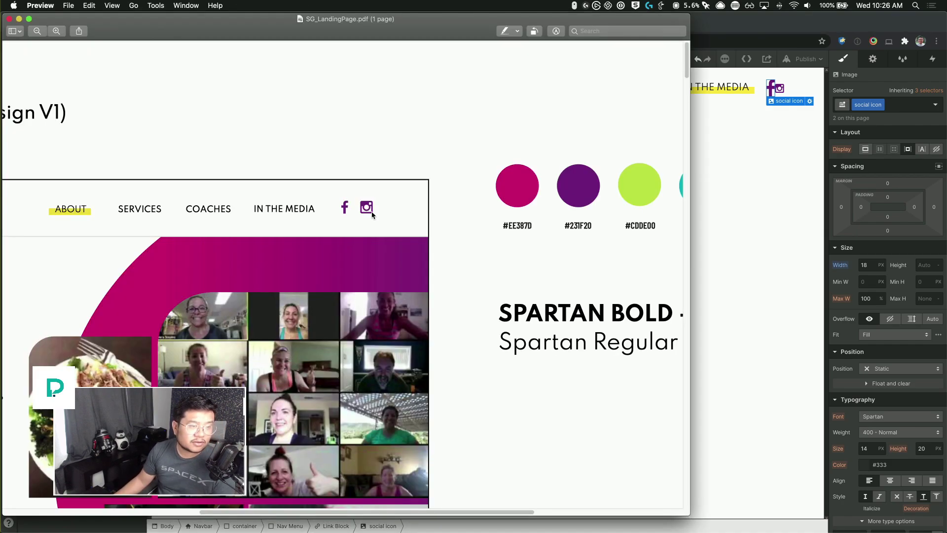
{"action": "key", "text": "super+Tab"}
{"action": "left_click", "coordinate": [840, 265], "text": "alt"}
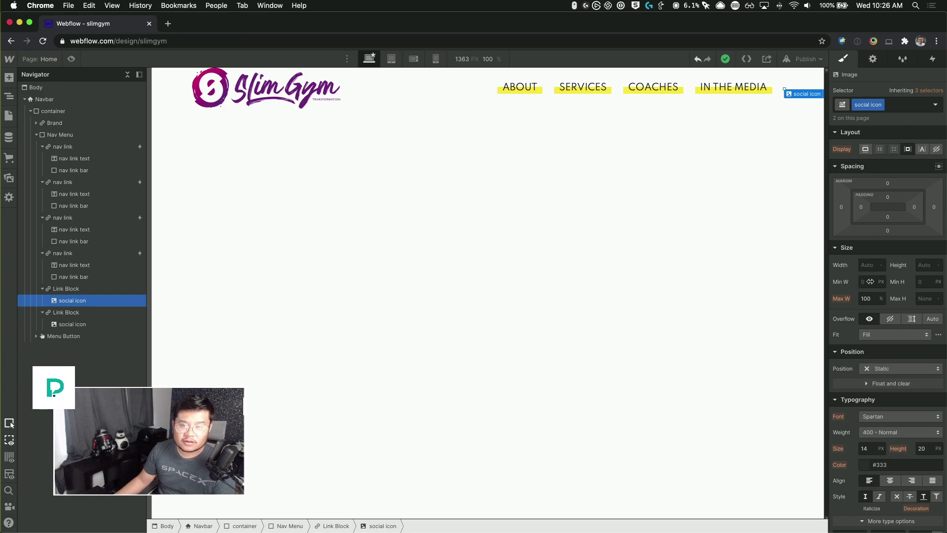
{"action": "left_click", "coordinate": [924, 263]}
{"action": "type", "text": "25"}
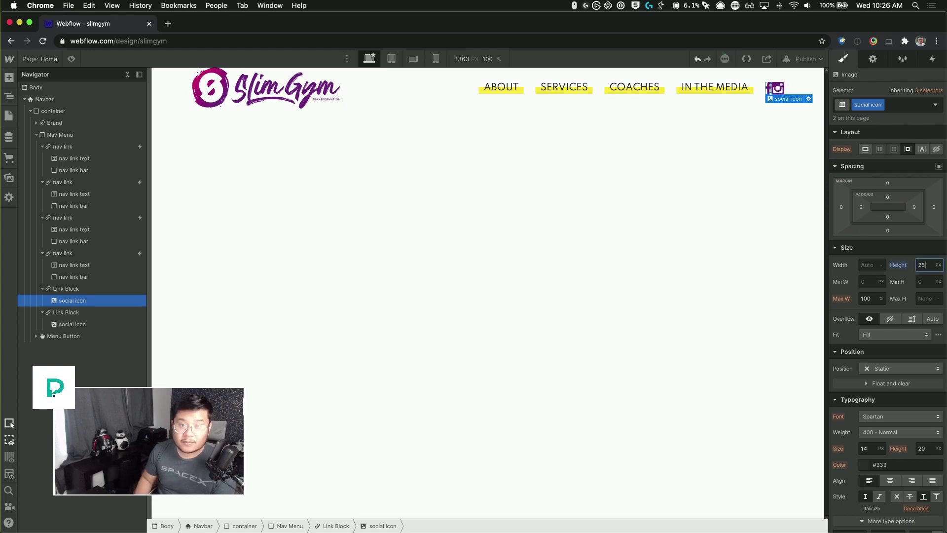
{"action": "key", "text": "Up"}
{"action": "key", "text": "Up"}
{"action": "key", "text": "Up"}
{"action": "key", "text": "Up"}
{"action": "key", "text": "Up"}
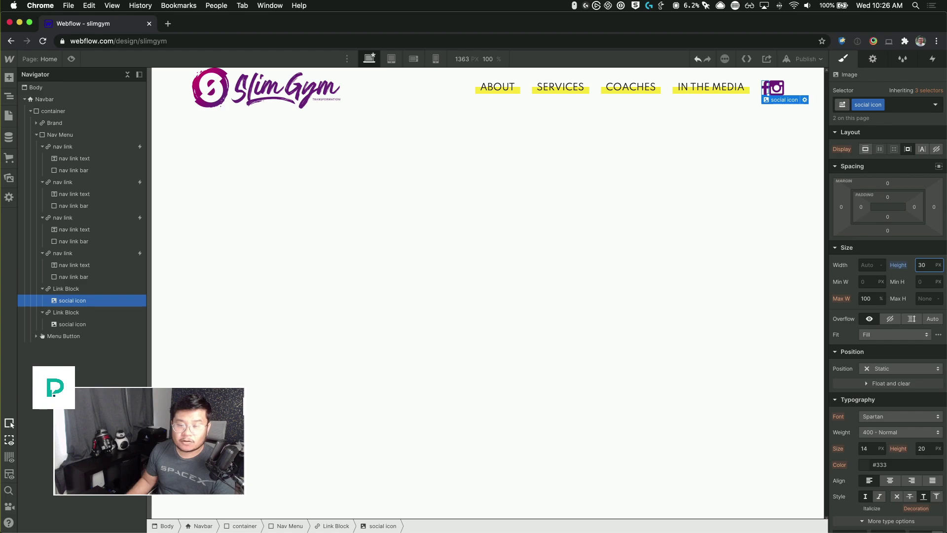
- Create the class "social link" on the Facebook icon's link block and give it a 20 px left margin
{"action": "left_click", "coordinate": [74, 290]}
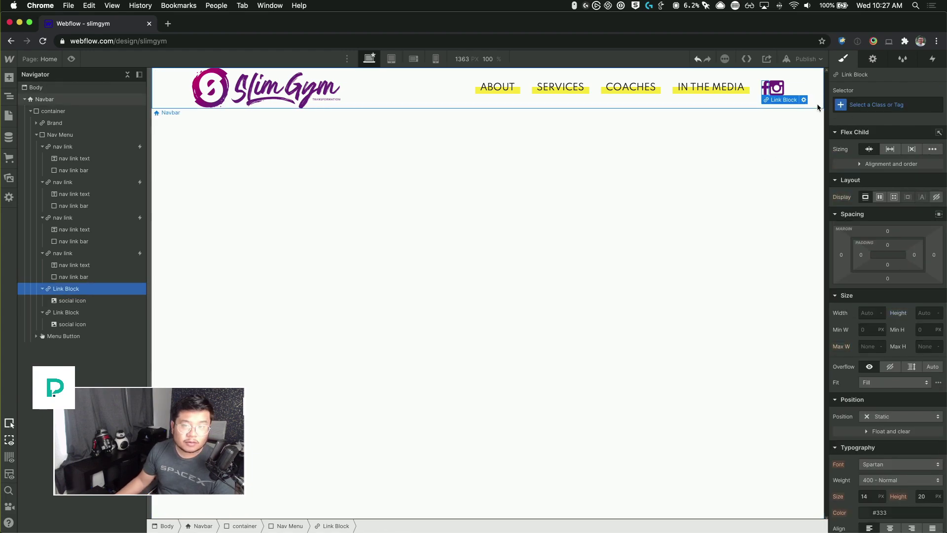
{"action": "left_click", "coordinate": [884, 105]}
{"action": "type", "text": "social link"}
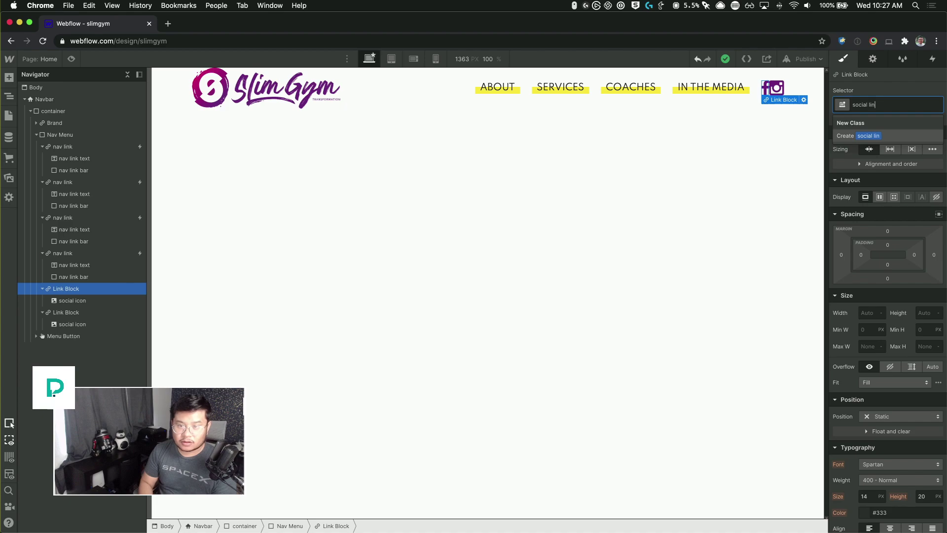
{"action": "key", "text": "Return"}
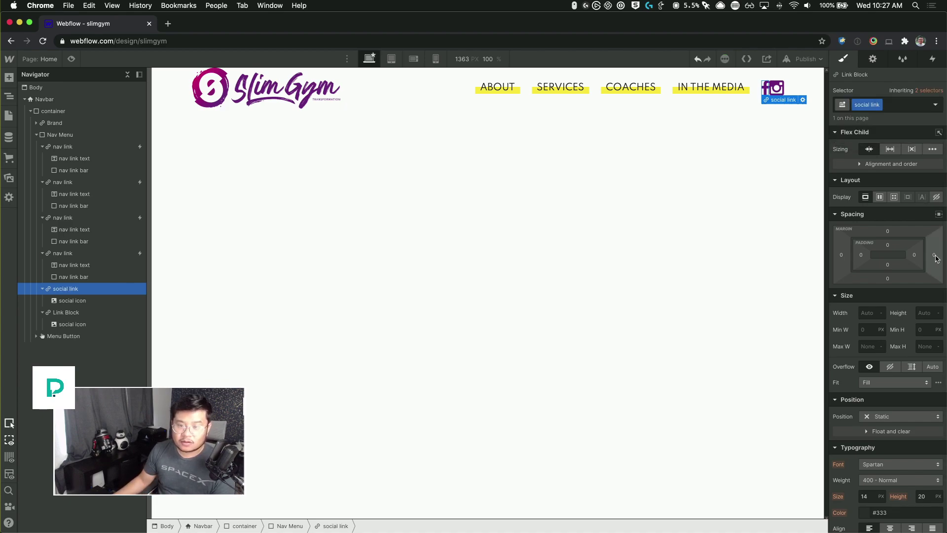
{"action": "left_click_drag", "start_coordinate": [842, 255], "coordinate": [832, 258]}
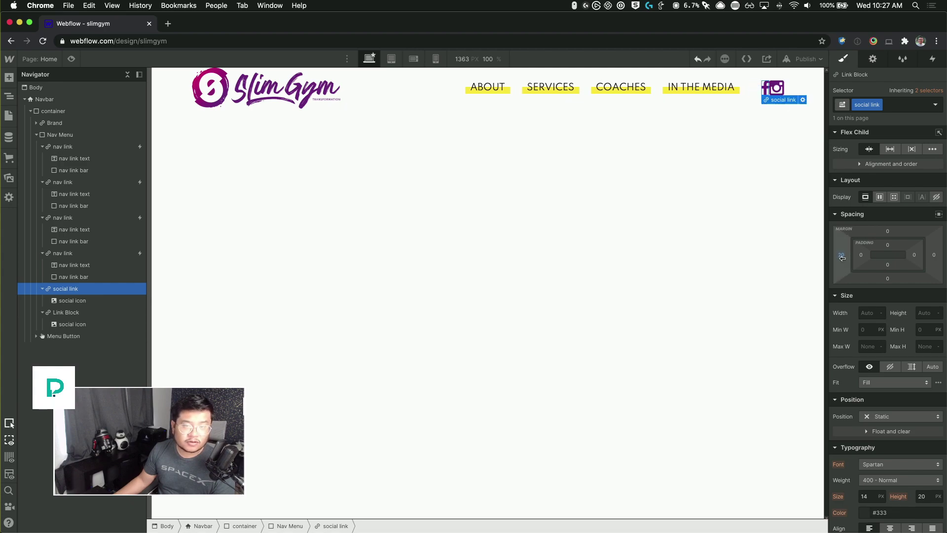
- Apply the existing "social link" class to the Instagram icon's link block
{"action": "left_click", "coordinate": [82, 313]}
{"action": "key", "text": "super+Return"}
{"action": "type", "text": "social"}
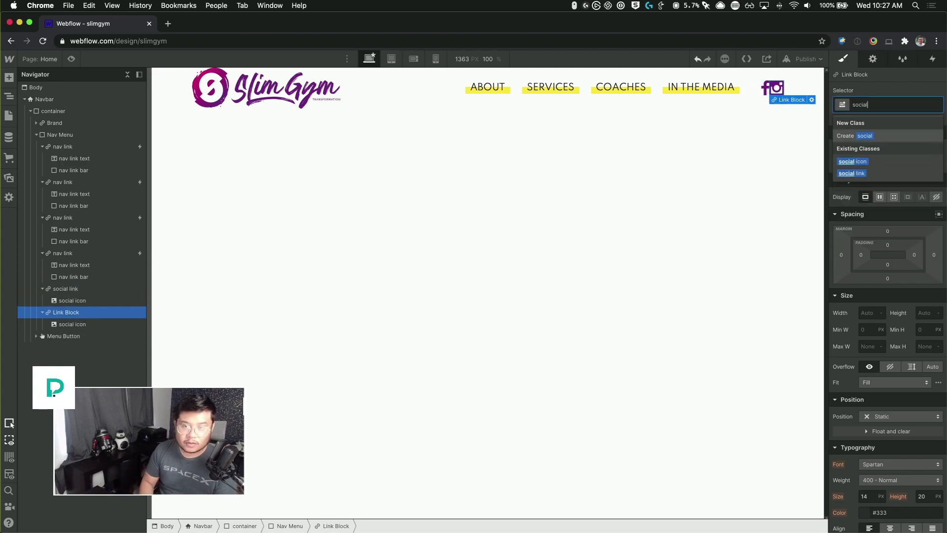
{"action": "key", "text": "Return"}
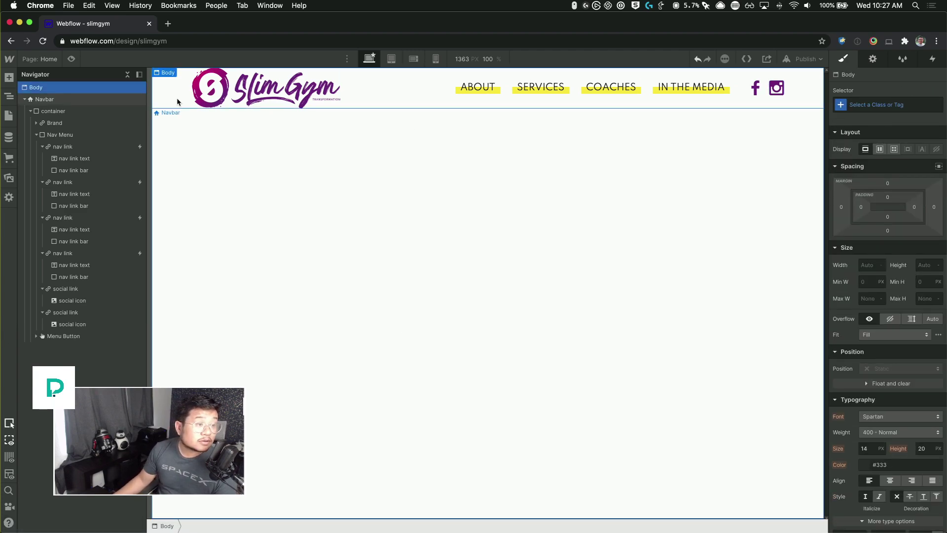
- Create the class "logo link" on the Brand link block that wraps the SlimGym logo
{"action": "left_click", "coordinate": [200, 82]}
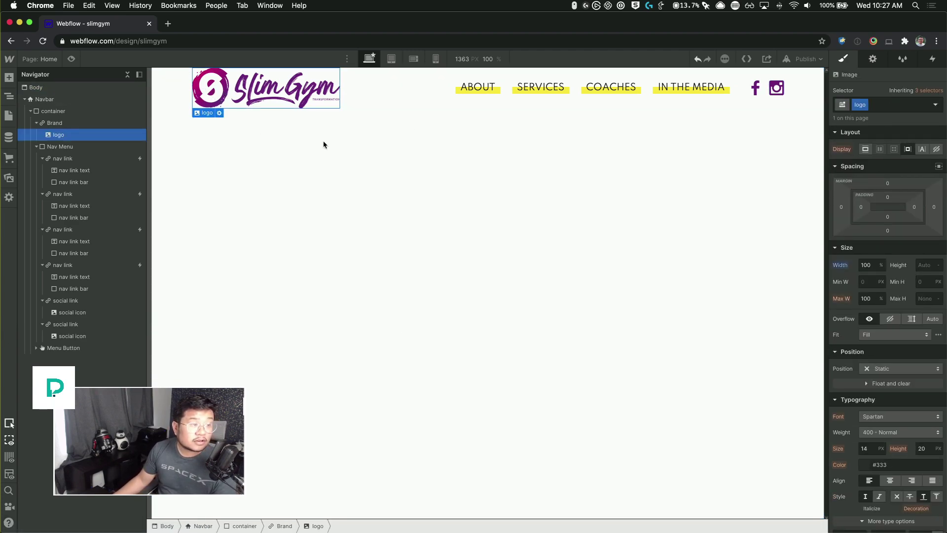
{"action": "left_click", "coordinate": [77, 123]}
{"action": "left_click", "coordinate": [880, 102]}
{"action": "type", "text": "logo link"}
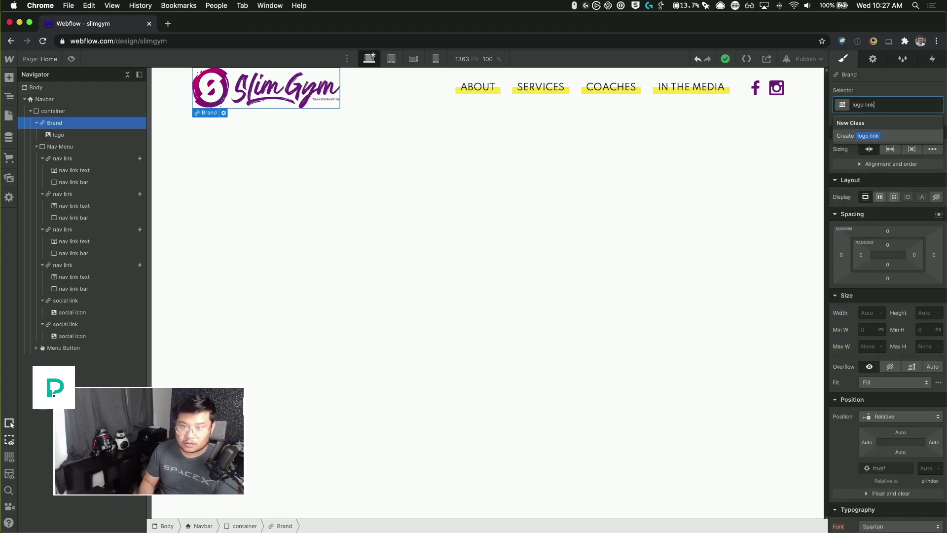
{"action": "key", "text": "Return"}
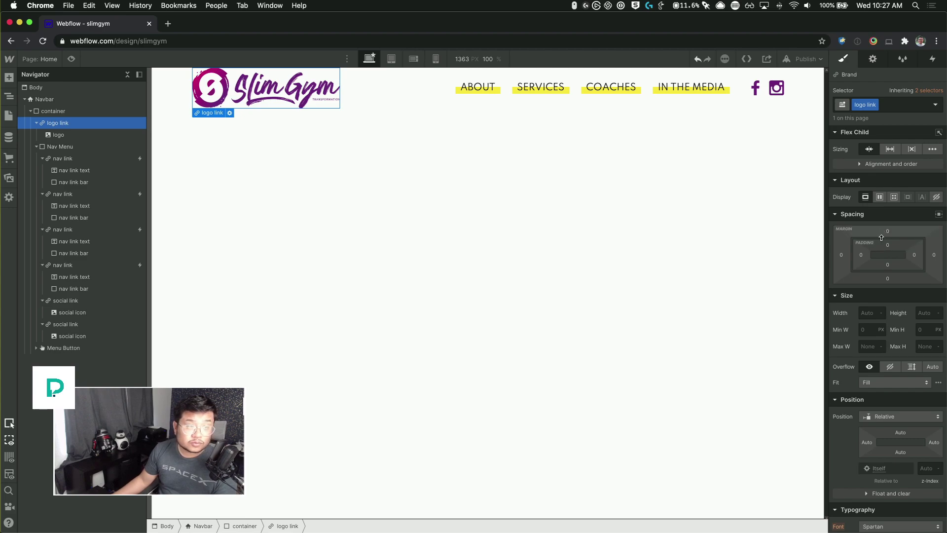
- Set the logo link's width to 150 px and increase it in steps of 10 to 250 px
{"action": "left_click", "coordinate": [866, 313]}
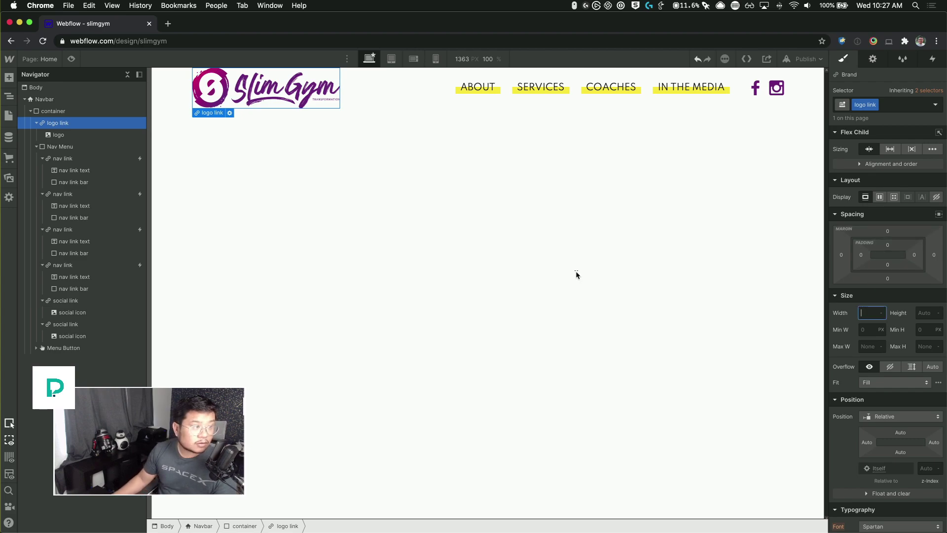
{"action": "left_click", "coordinate": [65, 134]}
{"action": "left_click", "coordinate": [67, 124]}
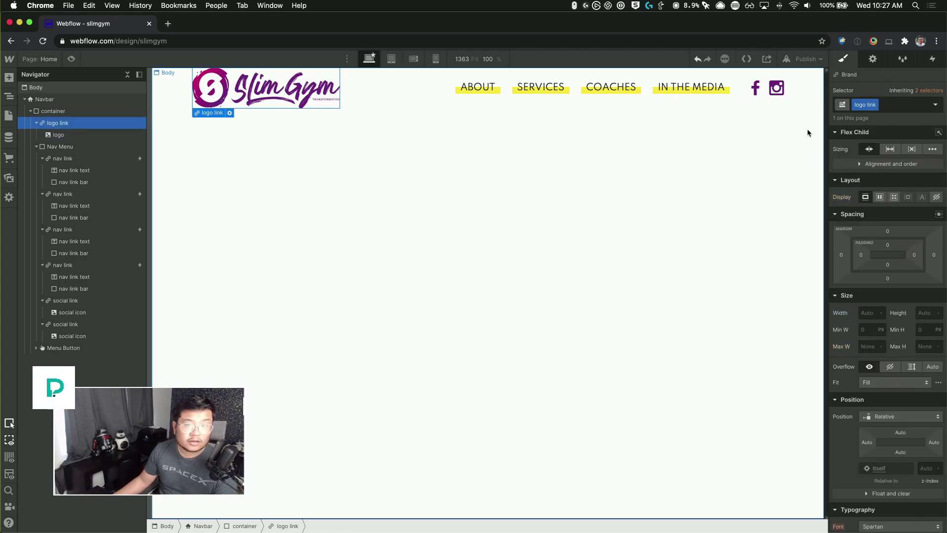
{"action": "left_click", "coordinate": [867, 313]}
{"action": "type", "text": "150"}
{"action": "key", "text": "Return"}
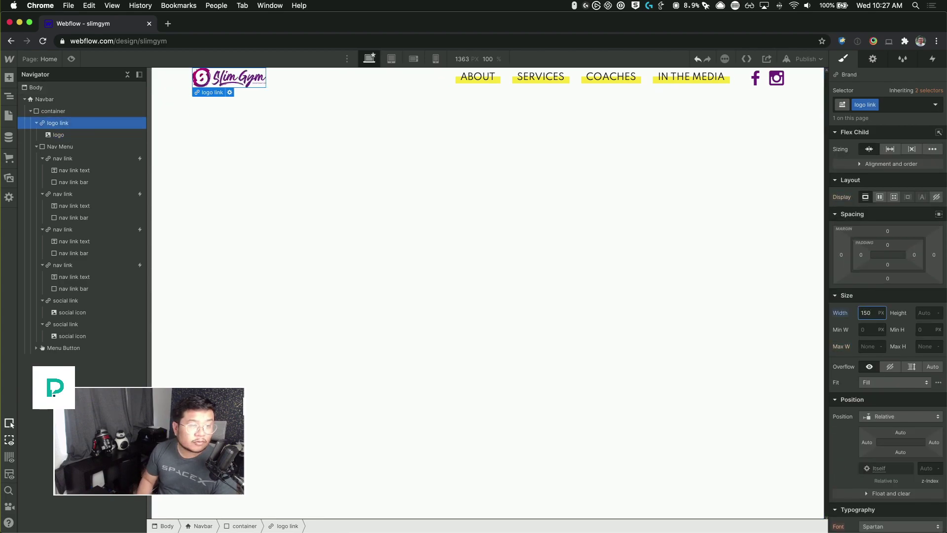
{"action": "key", "text": "shift+Up"}
{"action": "key", "text": "shift+Up"}
{"action": "key", "text": "shift+Up"}
{"action": "key", "text": "shift+Up"}
{"action": "key", "text": "shift+Up"}
{"action": "key", "text": "shift+Up"}
{"action": "key", "text": "shift+Up"}
{"action": "key", "text": "shift+Up"}
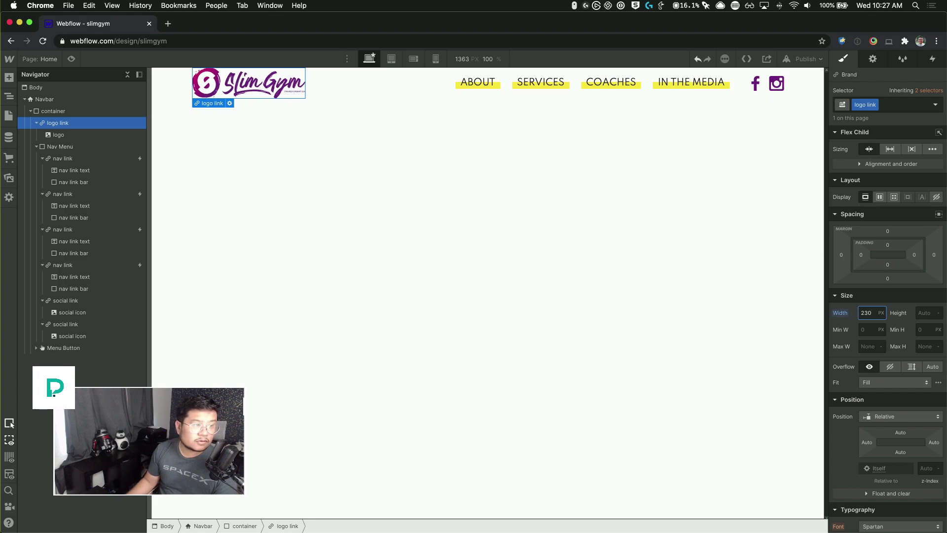
{"action": "key", "text": "shift+Up"}
{"action": "key", "text": "shift+Up"}
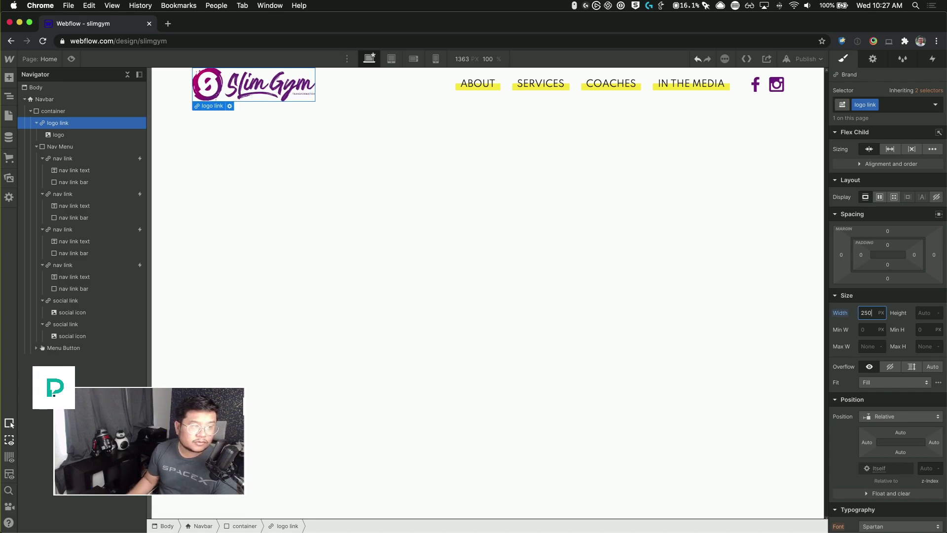
- Give the Navbar 20 px of padding above and below its content
{"action": "left_click", "coordinate": [375, 92]}
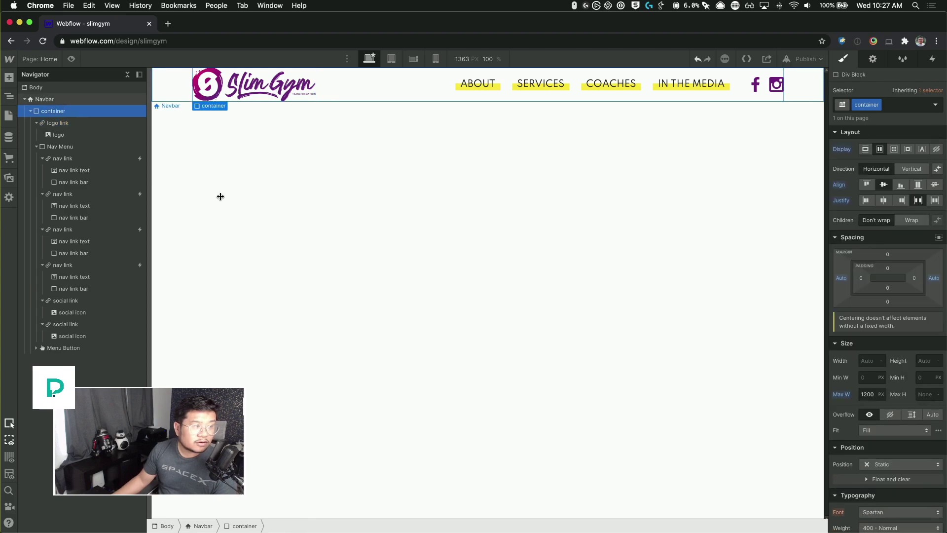
{"action": "left_click", "coordinate": [45, 99]}
{"action": "left_click_drag", "start_coordinate": [889, 207], "coordinate": [888, 209]}
{"action": "left_click", "coordinate": [545, 255]}
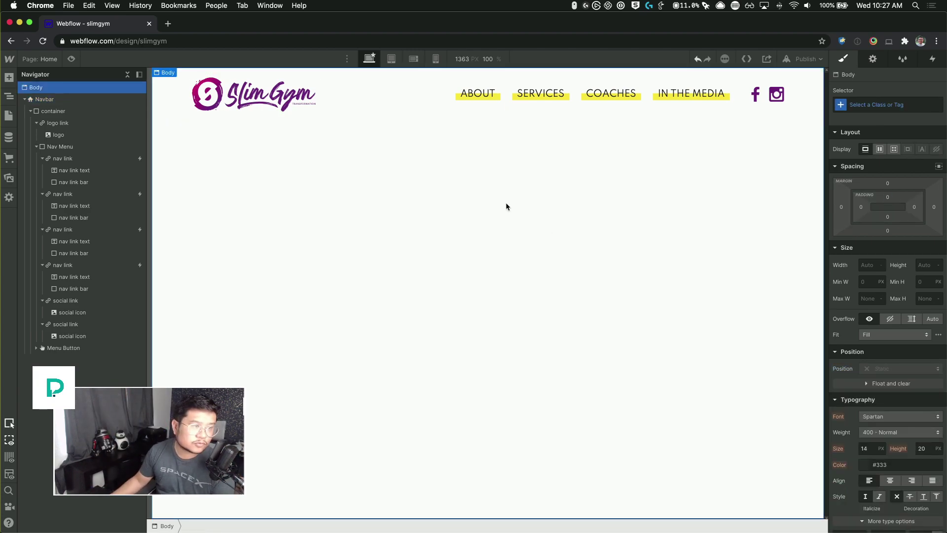
- Compare the navbar with the PDF mockup in Preview and look through the page sections down to the media section, returning to Webflow
{"action": "key", "text": "super+Tab"}
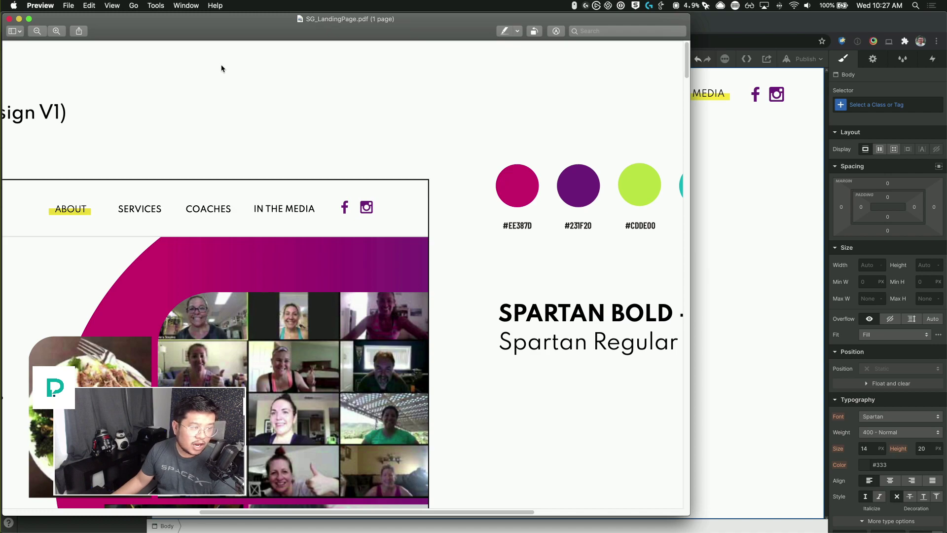
{"action": "scroll", "coordinate": [323, 238], "scroll_direction": "left", "scroll_amount": 10}
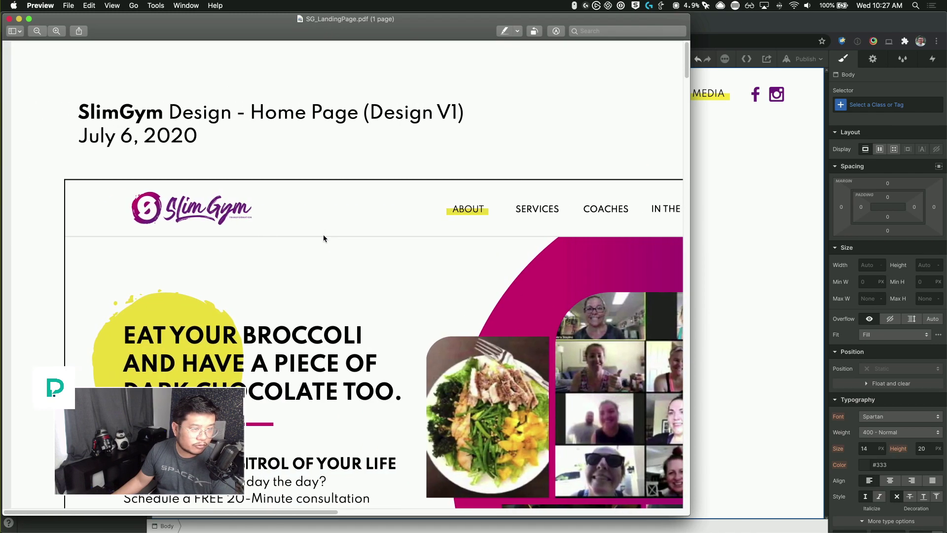
{"action": "scroll", "coordinate": [324, 238], "scroll_direction": "right", "scroll_amount": 5}
{"action": "key", "text": "super+Tab"}
{"action": "key", "text": "super+Tab"}
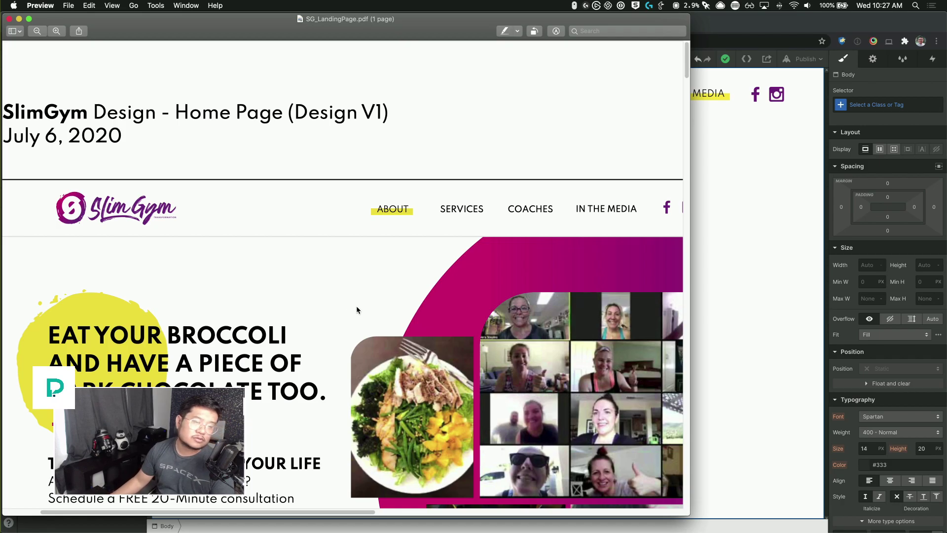
{"action": "scroll", "coordinate": [357, 306], "scroll_direction": "down", "scroll_amount": 20}
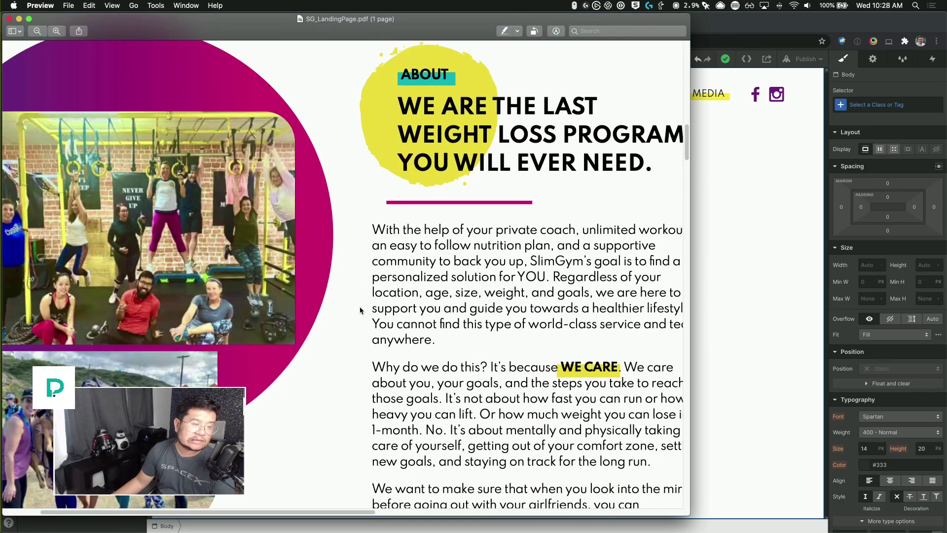
{"action": "scroll", "coordinate": [359, 309], "scroll_direction": "down", "scroll_amount": 20}
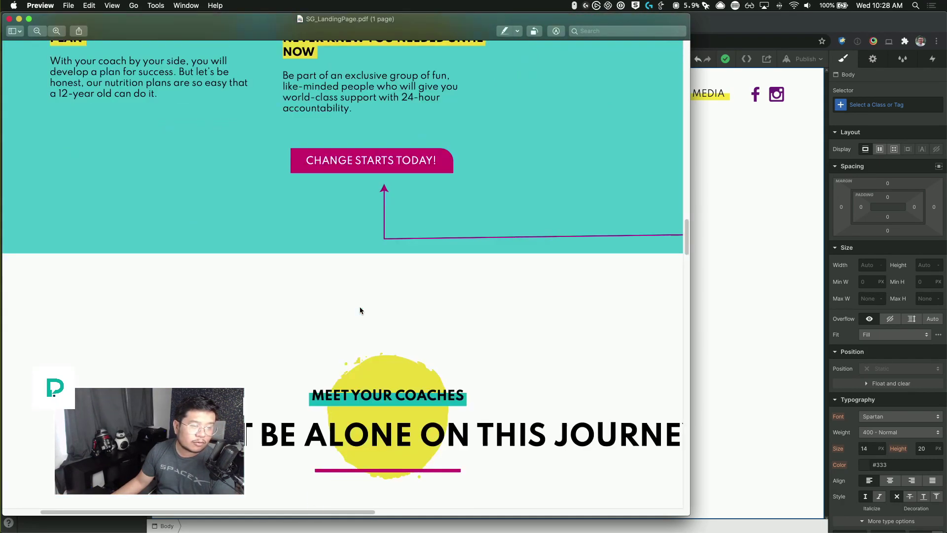
{"action": "scroll", "coordinate": [360, 310], "scroll_direction": "down", "scroll_amount": 20}
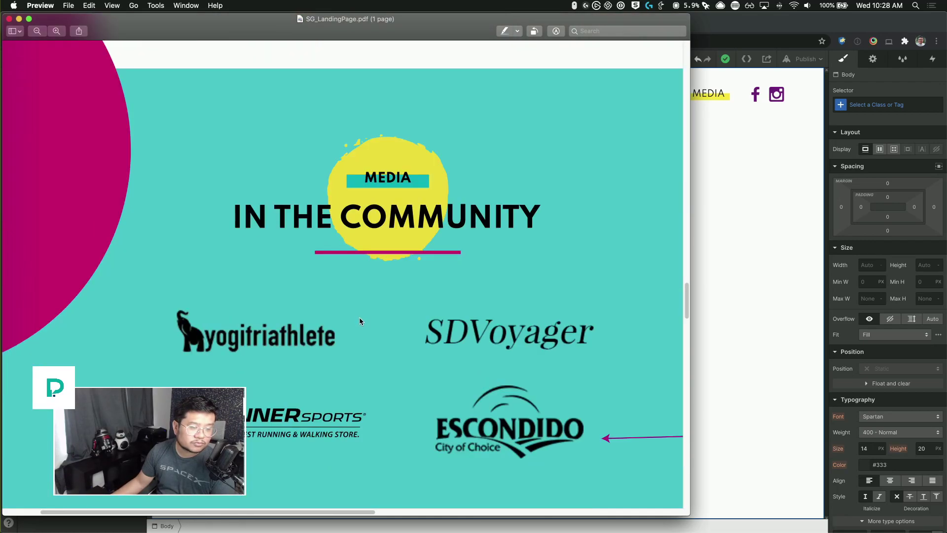
{"action": "key", "text": "Home"}
{"action": "left_click", "coordinate": [768, 184]}
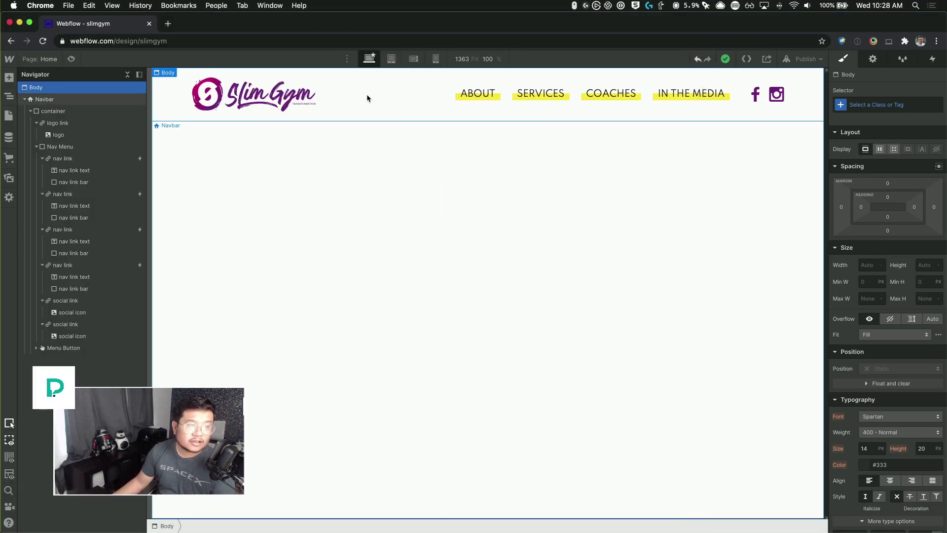
- Add a solid 1 px bottom border to the Navbar in the Black swatch #231f20 at 12% opacity
{"action": "left_click", "coordinate": [368, 110]}
{"action": "left_click", "coordinate": [183, 97]}
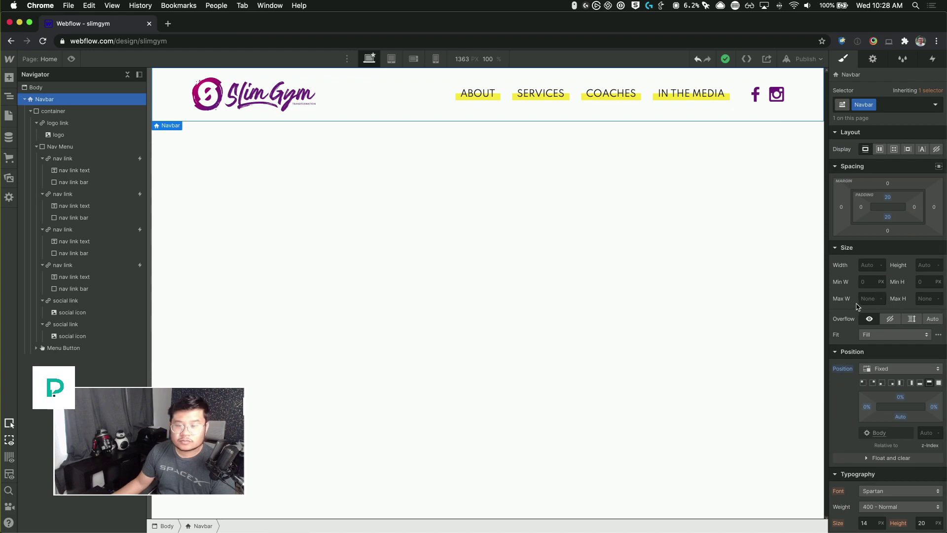
{"action": "scroll", "coordinate": [857, 306], "scroll_direction": "down", "scroll_amount": 10}
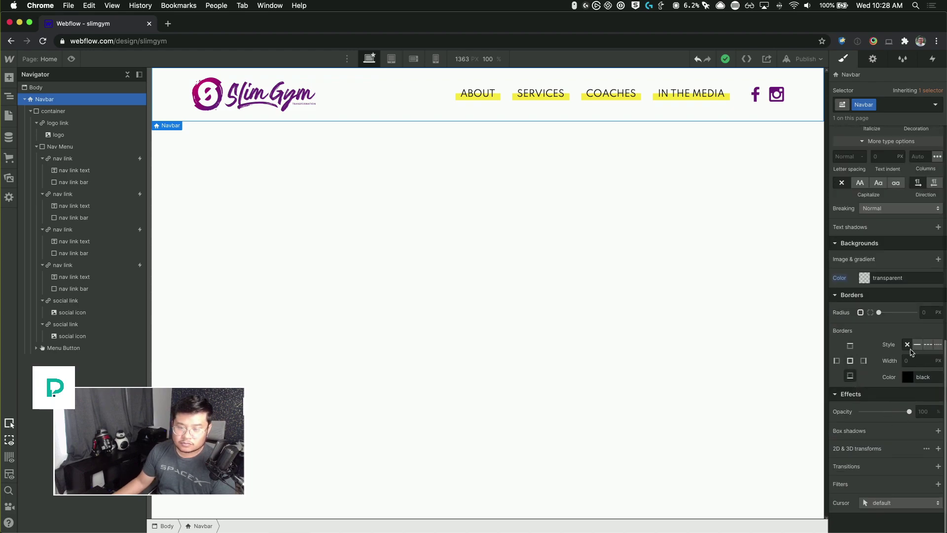
{"action": "left_click", "coordinate": [918, 345]}
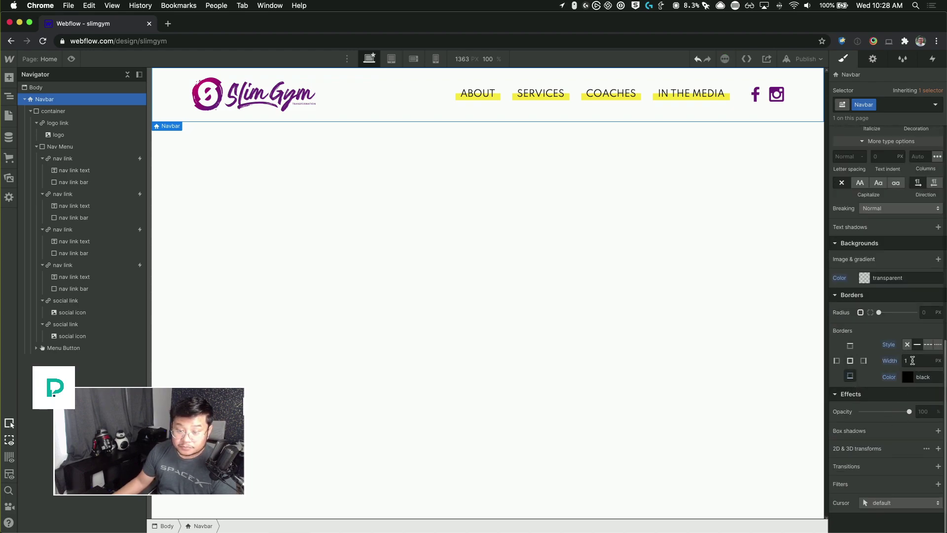
{"action": "left_click", "coordinate": [908, 377]}
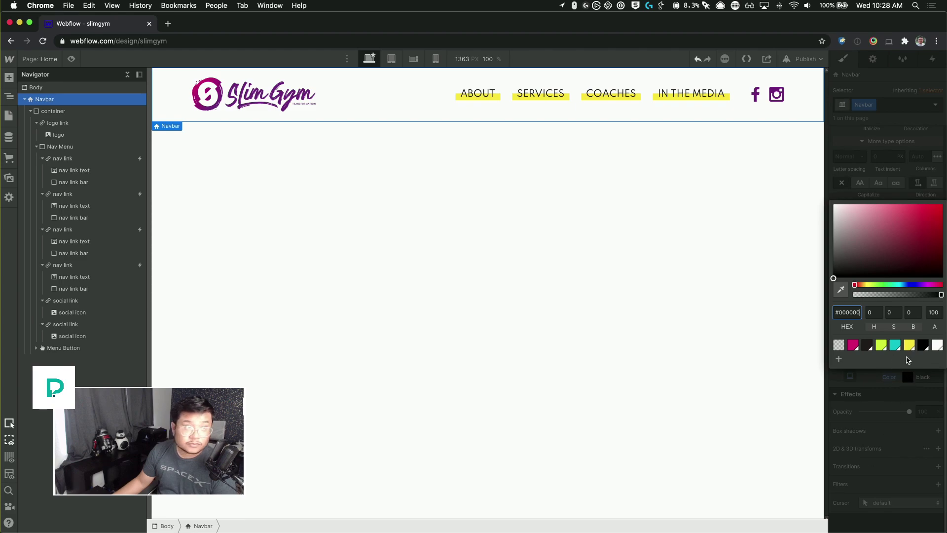
{"action": "left_click", "coordinate": [868, 345]}
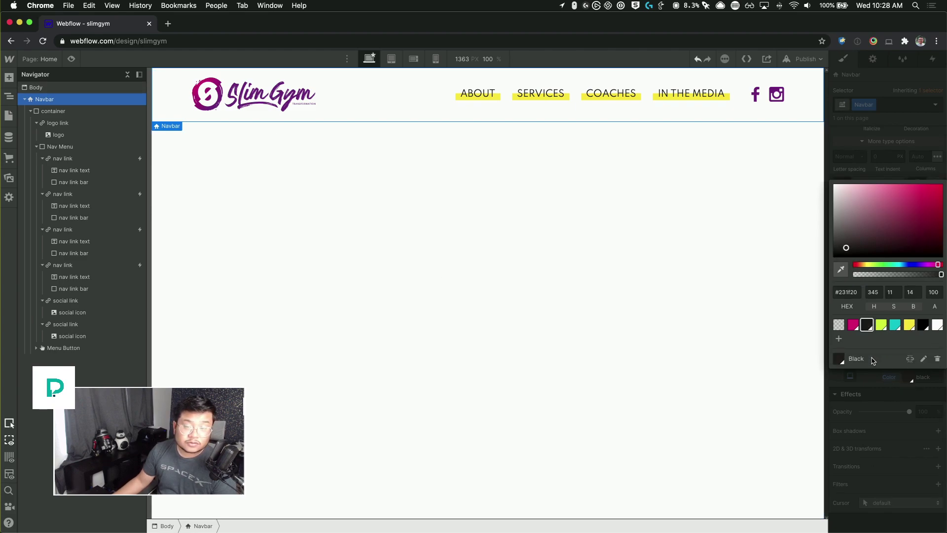
{"action": "left_click_drag", "start_coordinate": [911, 274], "coordinate": [863, 277]}
{"action": "left_click", "coordinate": [905, 174]}
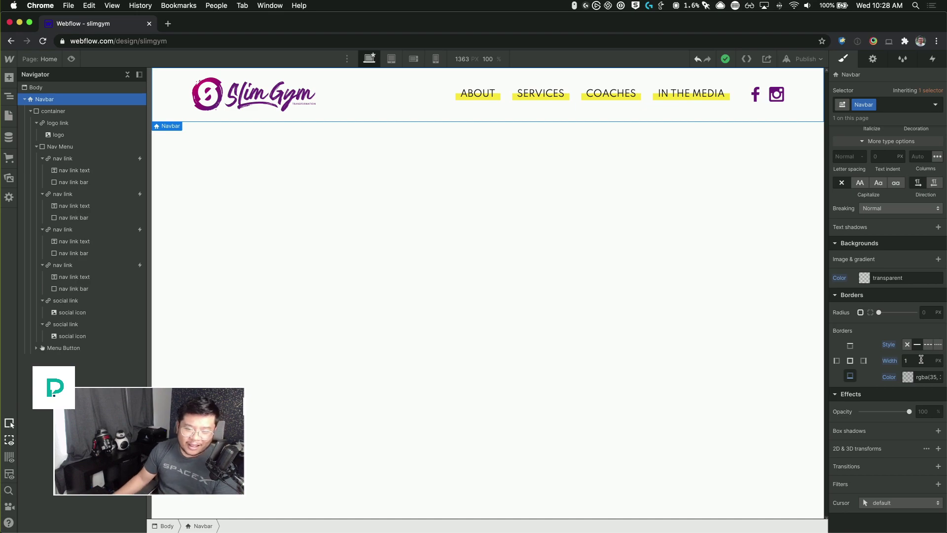
- Raise the opacity of the Navbar's bottom border color to 28%
{"action": "left_click", "coordinate": [909, 378]}
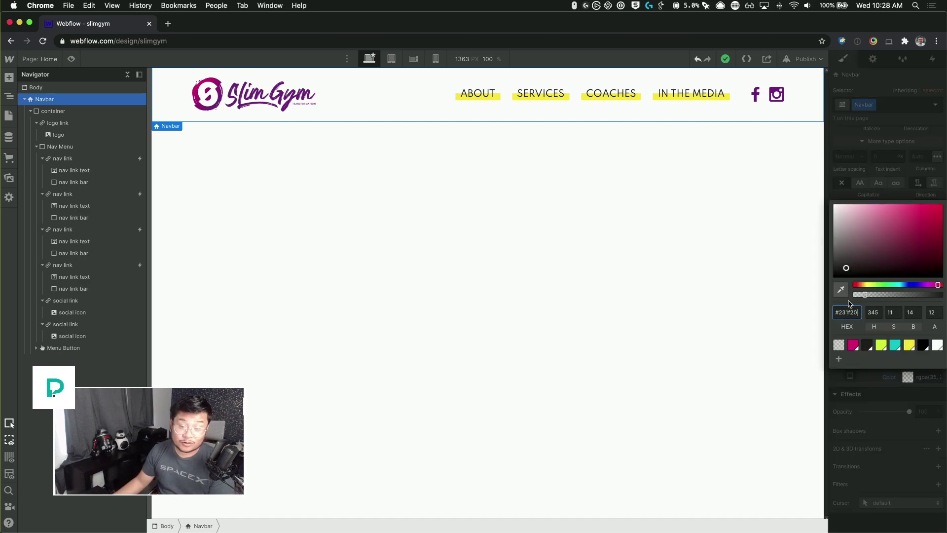
{"action": "mouse_move", "coordinate": [865, 295]}
{"action": "left_mouse_down"}
{"action": "mouse_move", "coordinate": [927, 295]}
{"action": "mouse_move", "coordinate": [858, 295]}
{"action": "mouse_move", "coordinate": [878, 293]}
{"action": "left_mouse_up"}
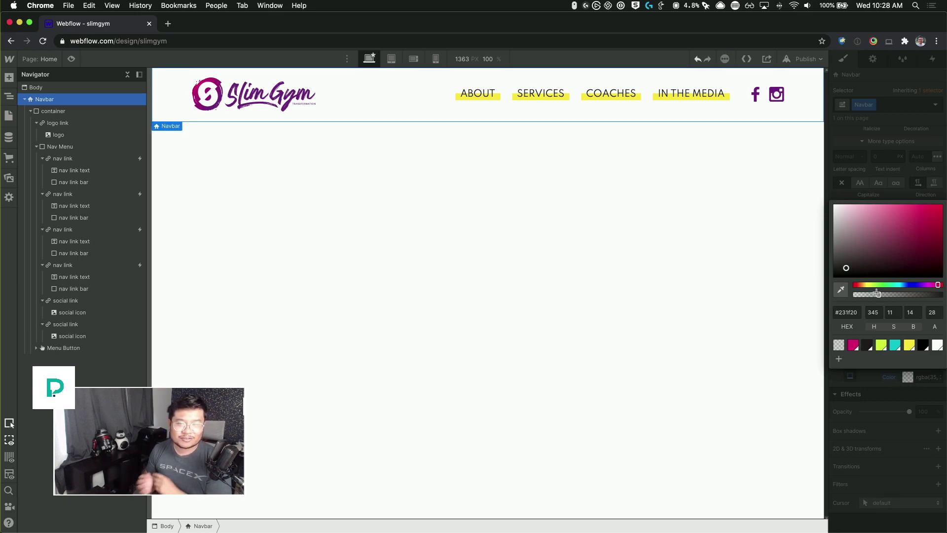
{"action": "left_click", "coordinate": [866, 175]}
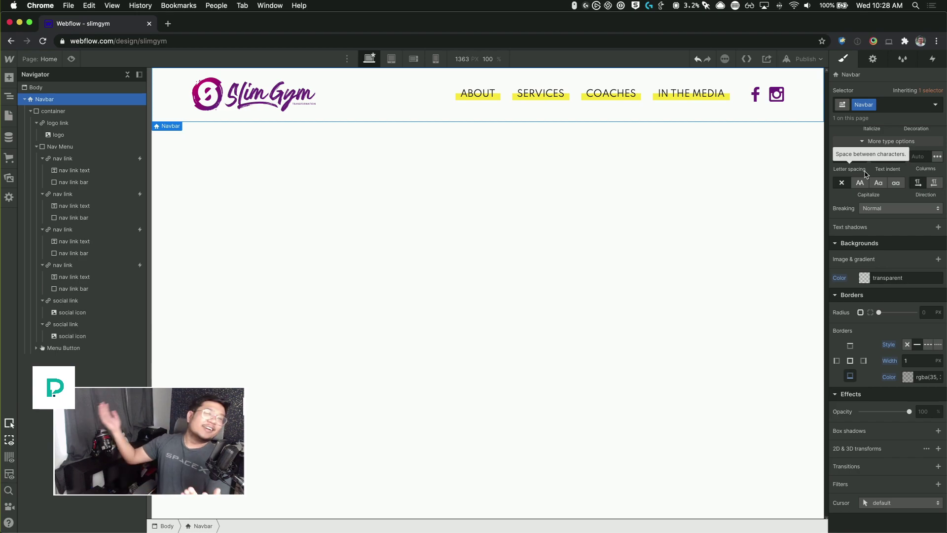
- Set the Navbar's bottom border width to 2 px and check the line against the deselected page
{"action": "left_click", "coordinate": [910, 362]}
{"action": "type", "text": "2"}
{"action": "key", "text": "Up"}
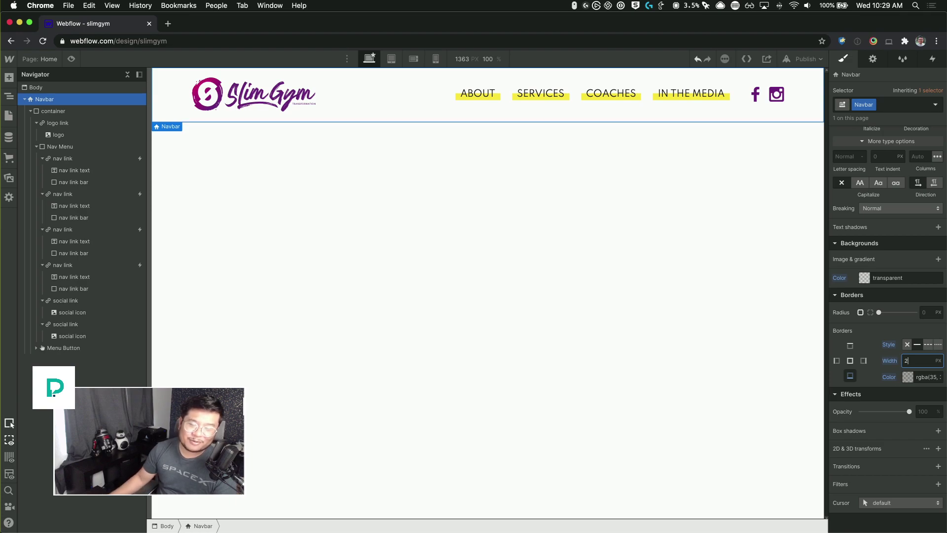
{"action": "left_click", "coordinate": [775, 214]}
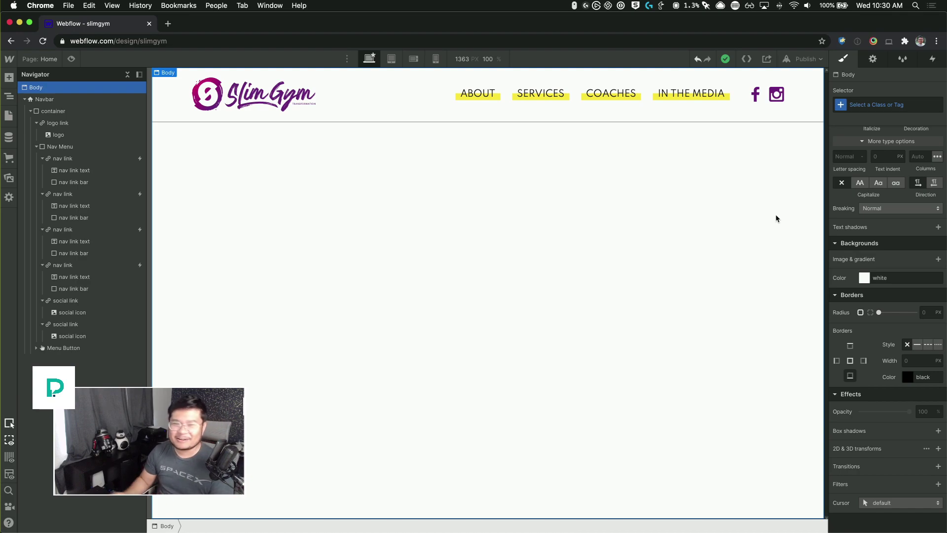
{"action": "left_click", "coordinate": [717, 119]}
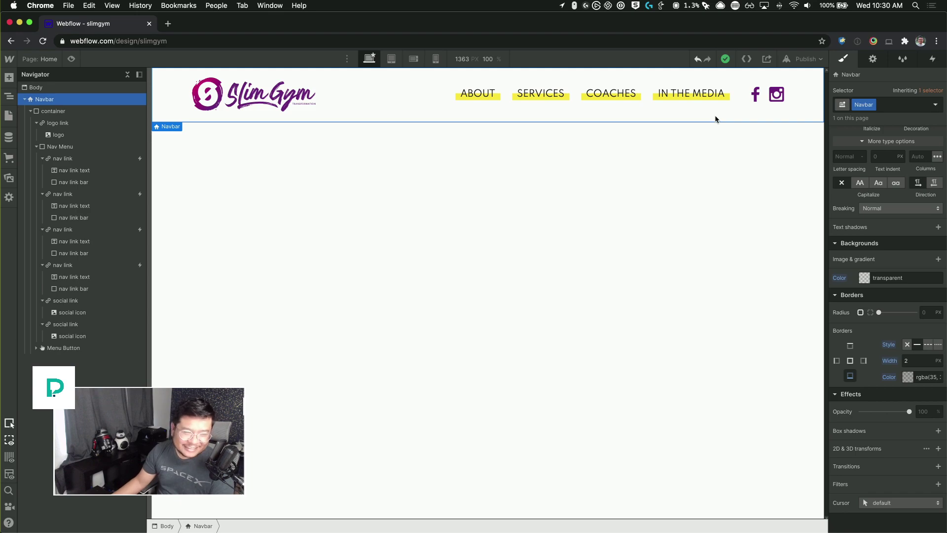
{"action": "left_click", "coordinate": [676, 213]}
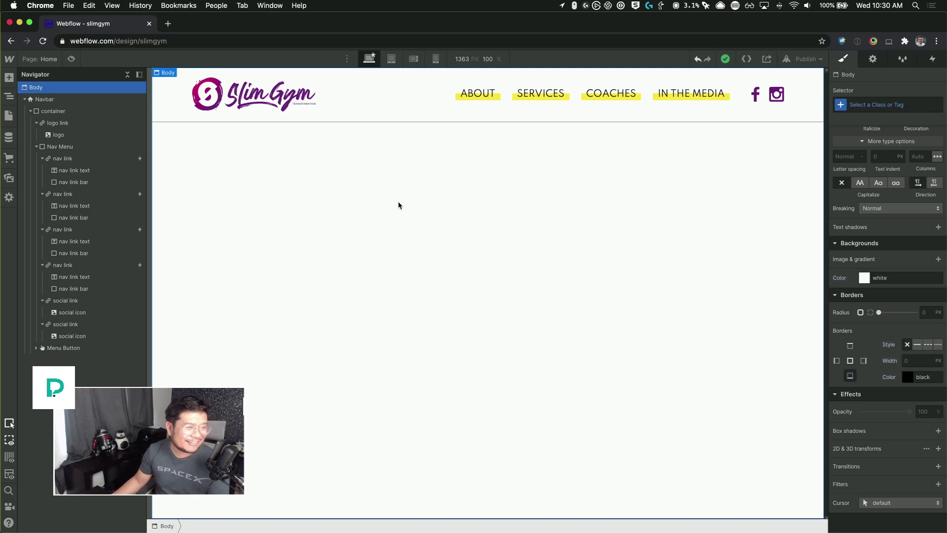
- Switch to the PDF mockup in Preview and examine the navbar and hero section, zoomed out to show their full width
{"action": "key", "text": "super+Tab"}
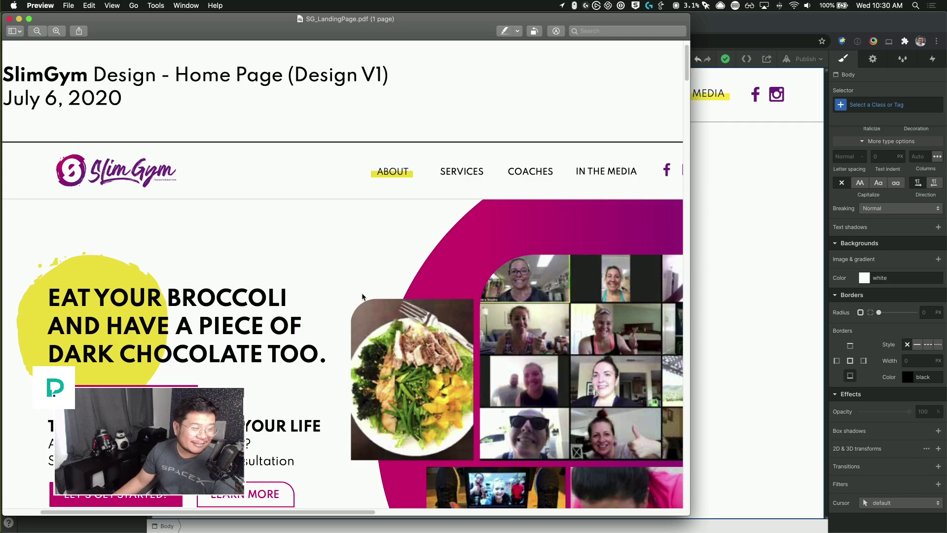
{"action": "scroll", "coordinate": [360, 306], "scroll_direction": "right", "scroll_amount": 5}
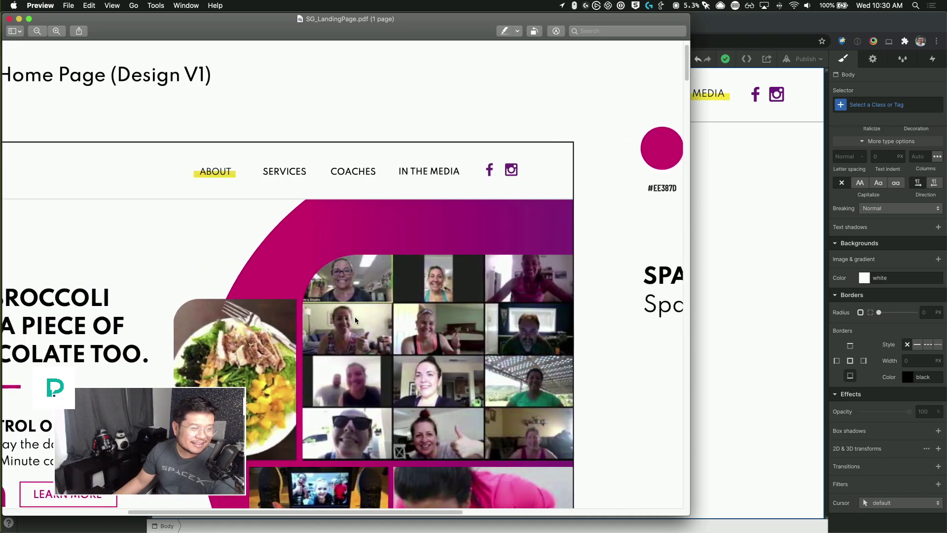
{"action": "scroll", "coordinate": [356, 320], "scroll_direction": "left", "scroll_amount": 4}
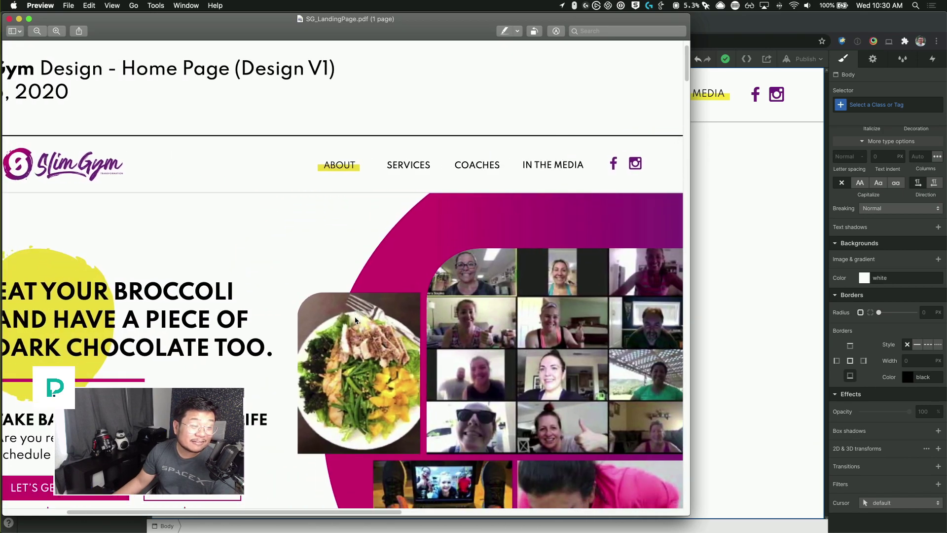
{"action": "scroll", "coordinate": [356, 320], "scroll_direction": "left", "scroll_amount": 4}
{"action": "scroll", "coordinate": [352, 316], "scroll_direction": "down", "scroll_amount": 3}
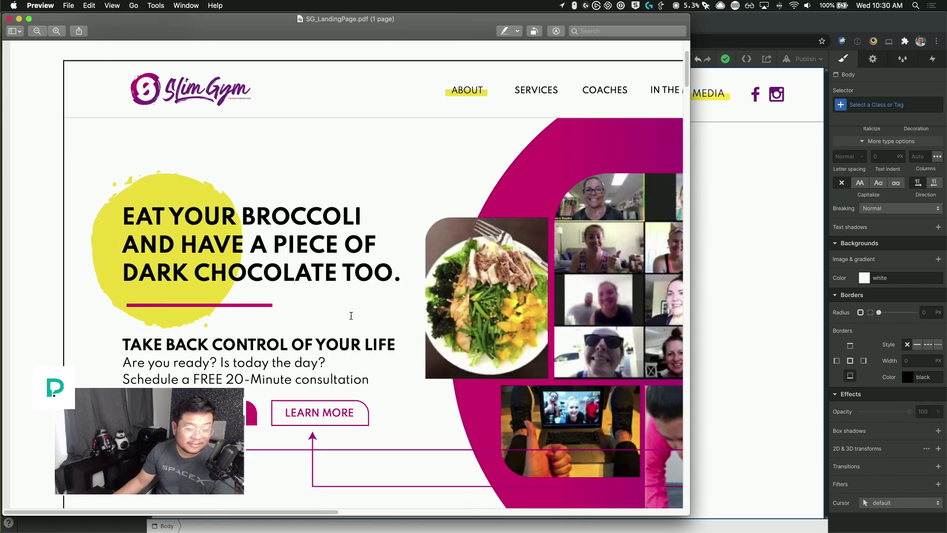
{"action": "left_click", "coordinate": [37, 31]}
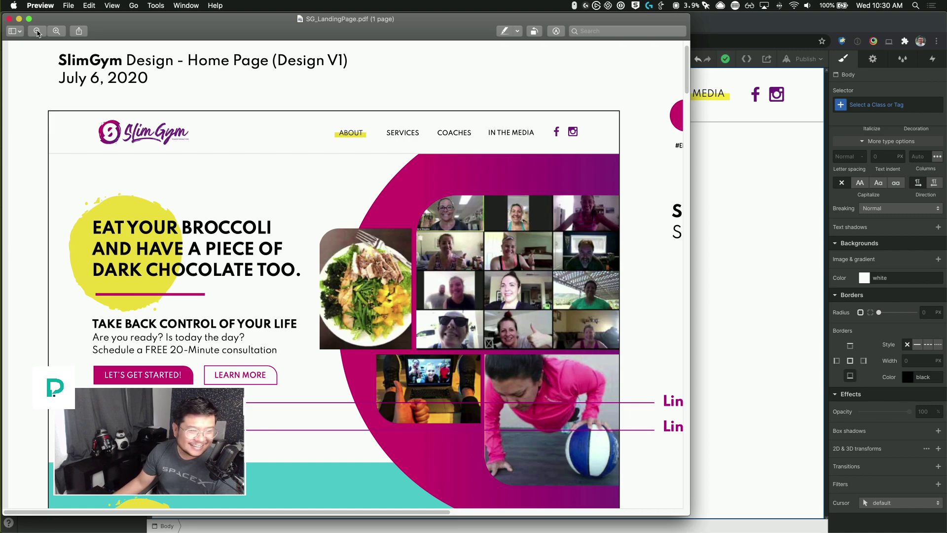
- Open the 02 HERO assets folder in Finder and try to bring all its files over to the Webflow page
{"action": "scroll", "coordinate": [173, 217], "scroll_direction": "down", "scroll_amount": 3}
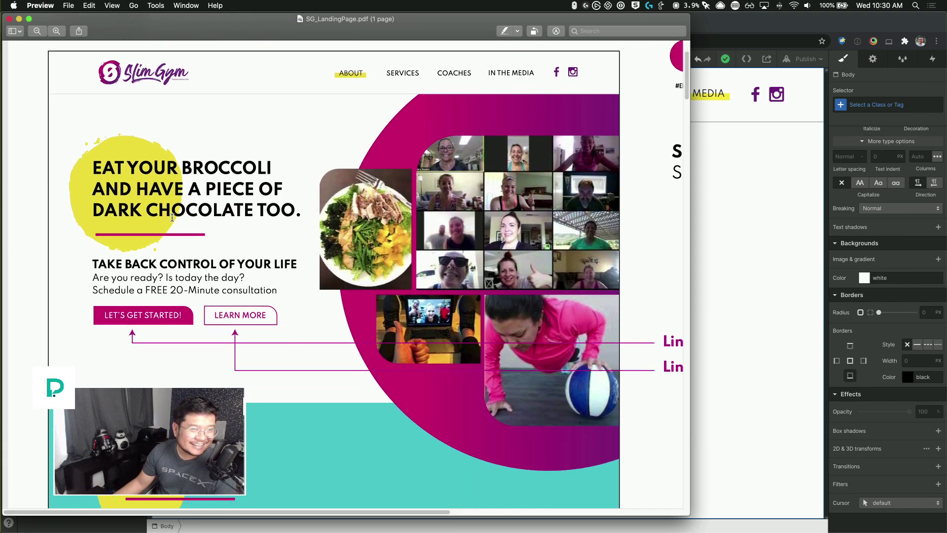
{"action": "scroll", "coordinate": [172, 218], "scroll_direction": "down", "scroll_amount": 1}
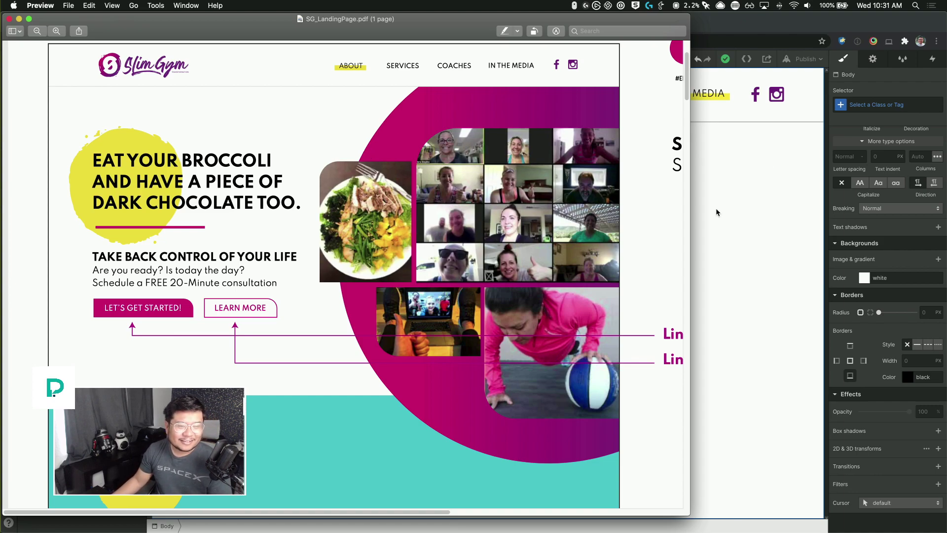
{"action": "key", "text": "ctrl+Up"}
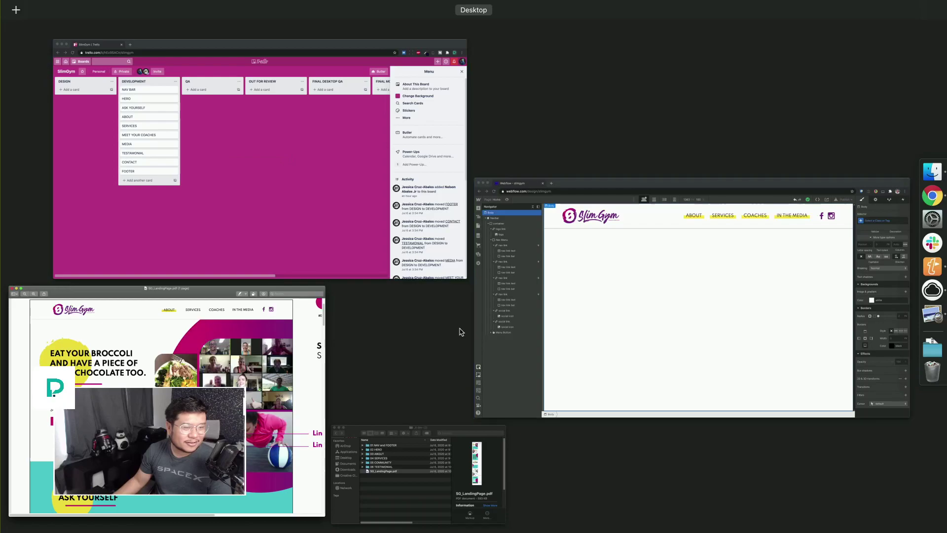
{"action": "left_click", "coordinate": [424, 459]}
{"action": "double_click", "coordinate": [403, 331]}
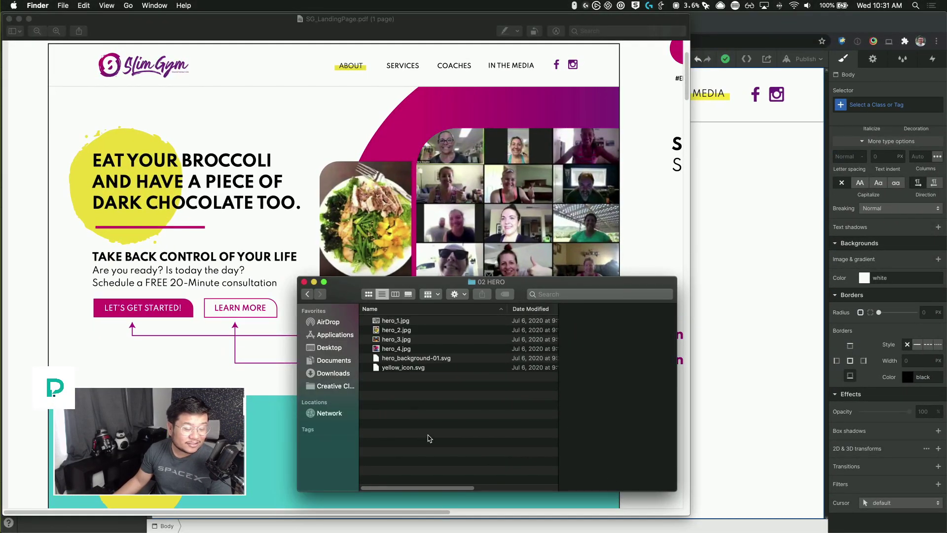
{"action": "left_click", "coordinate": [307, 296]}
{"action": "double_click", "coordinate": [403, 330]}
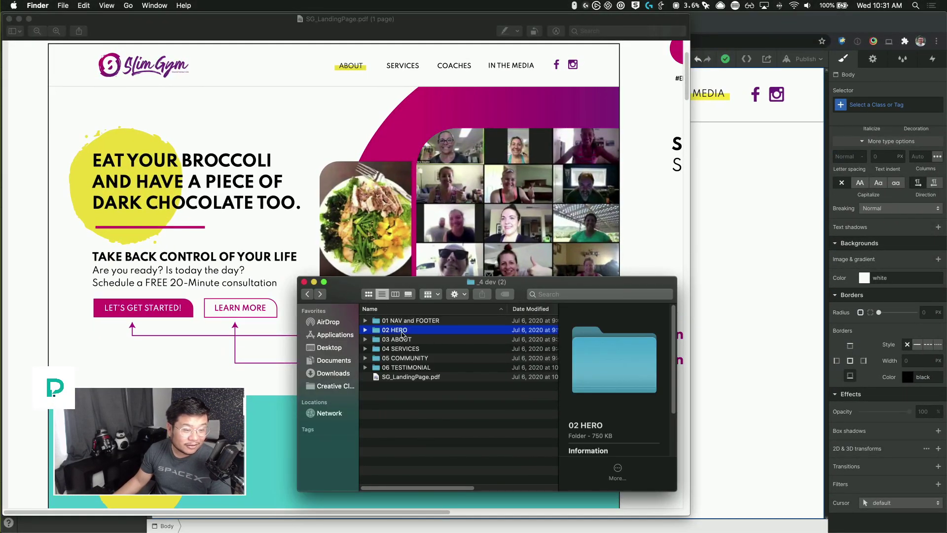
{"action": "key", "text": "super+a"}
{"action": "left_click_drag", "start_coordinate": [403, 331], "coordinate": [768, 222]}
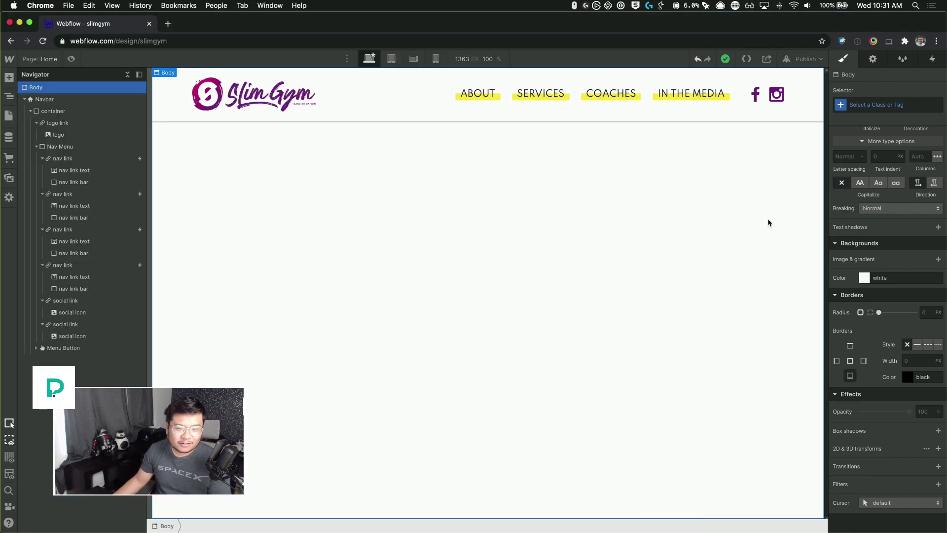
- Upload all files from the _4 dev (2) project's 02 HERO folder in Downloads to the site's assets
{"action": "left_click", "coordinate": [9, 178]}
{"action": "left_click", "coordinate": [117, 101]}
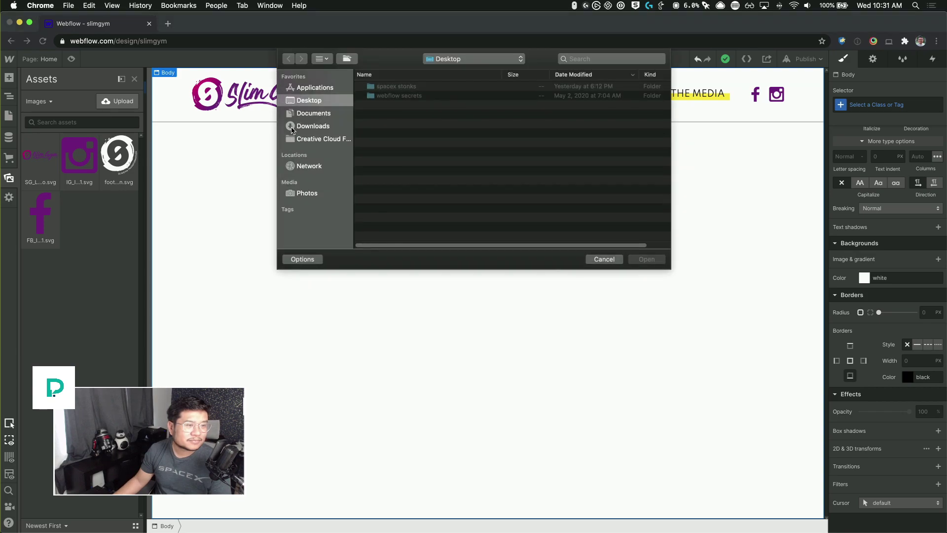
{"action": "left_click", "coordinate": [326, 127]}
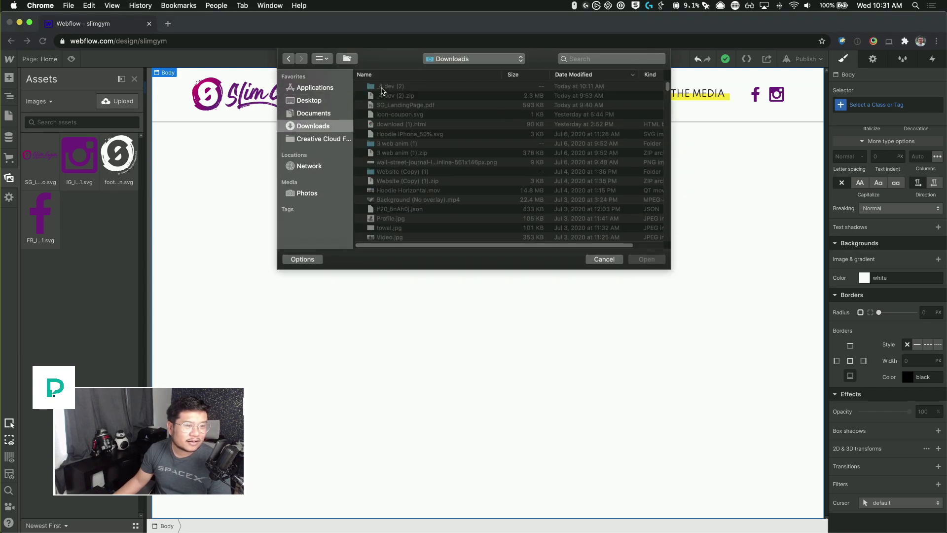
{"action": "double_click", "coordinate": [423, 101]}
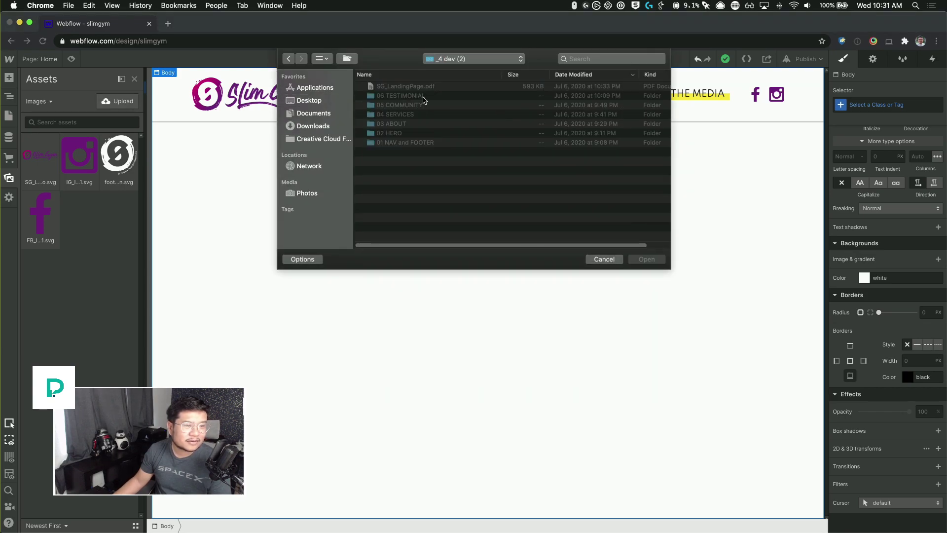
{"action": "double_click", "coordinate": [403, 133]}
{"action": "left_click_drag", "start_coordinate": [413, 184], "coordinate": [388, 45]}
{"action": "key", "text": "Return"}
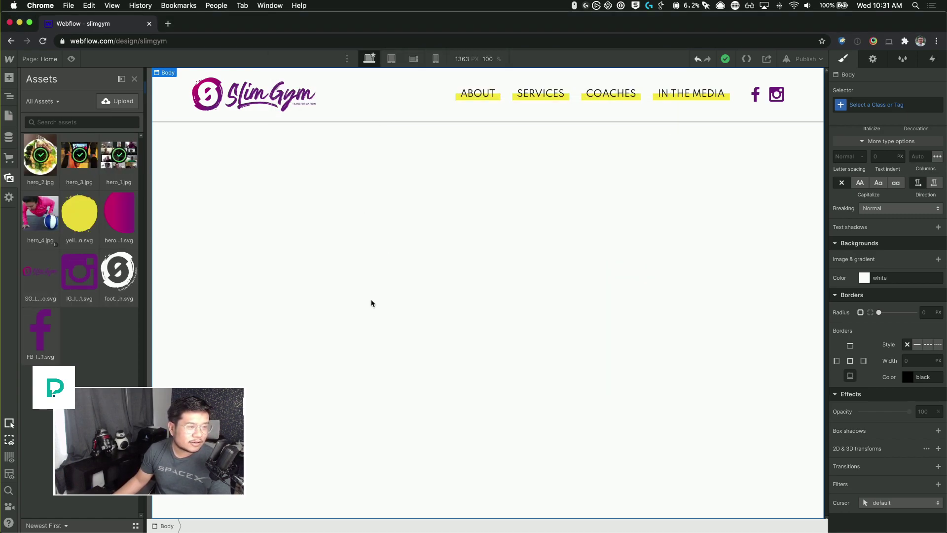
- Add a Section below the Navbar and give it the new class hero
{"action": "key", "text": "z"}
{"action": "key", "text": "a"}
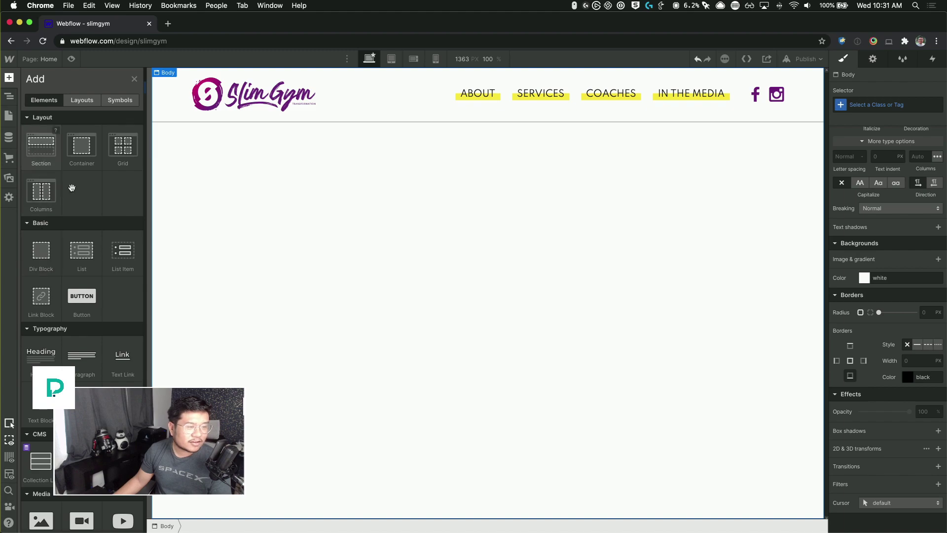
{"action": "left_click_drag", "start_coordinate": [72, 188], "coordinate": [556, 220]}
{"action": "key", "text": "super+Return"}
{"action": "type", "text": "hero"}
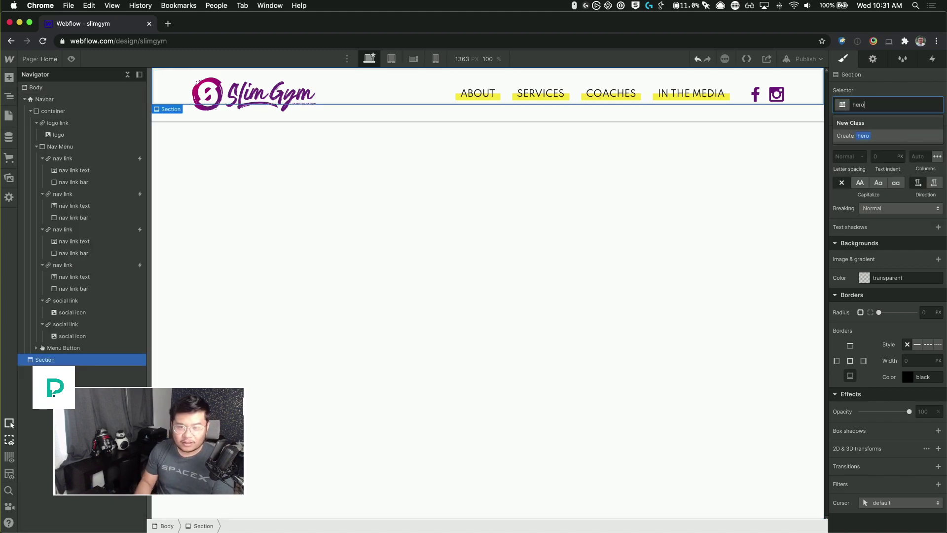
{"action": "type", "text": "\\"}
{"action": "key", "text": "Return"}
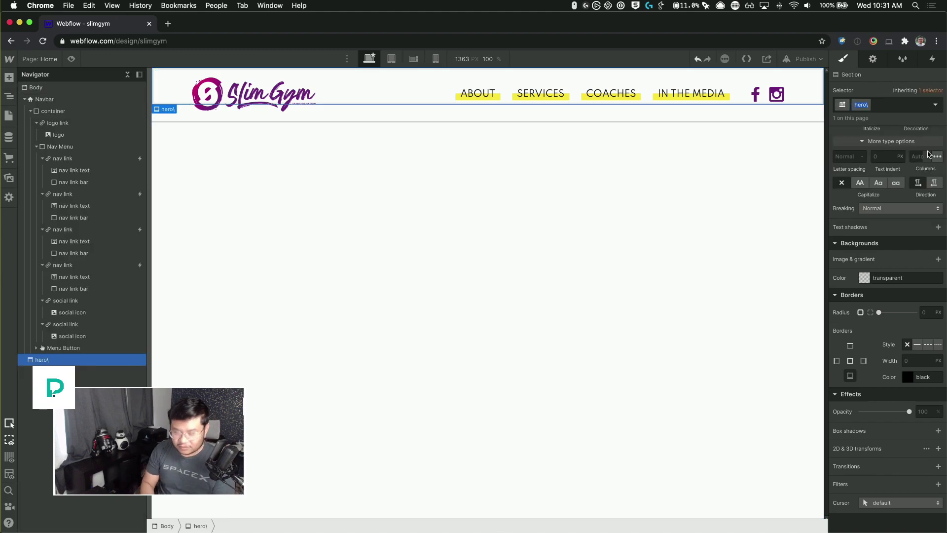
- Set the hero section's height to 100 vh
{"action": "scroll", "coordinate": [913, 267], "scroll_direction": "up", "scroll_amount": 10}
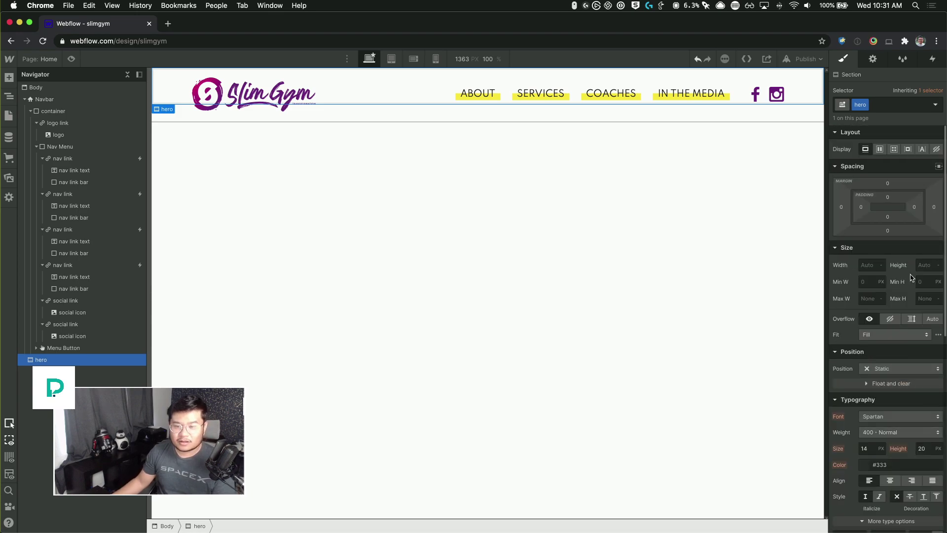
{"action": "left_click", "coordinate": [923, 265]}
{"action": "type", "text": "100vh"}
{"action": "key", "text": "Return"}
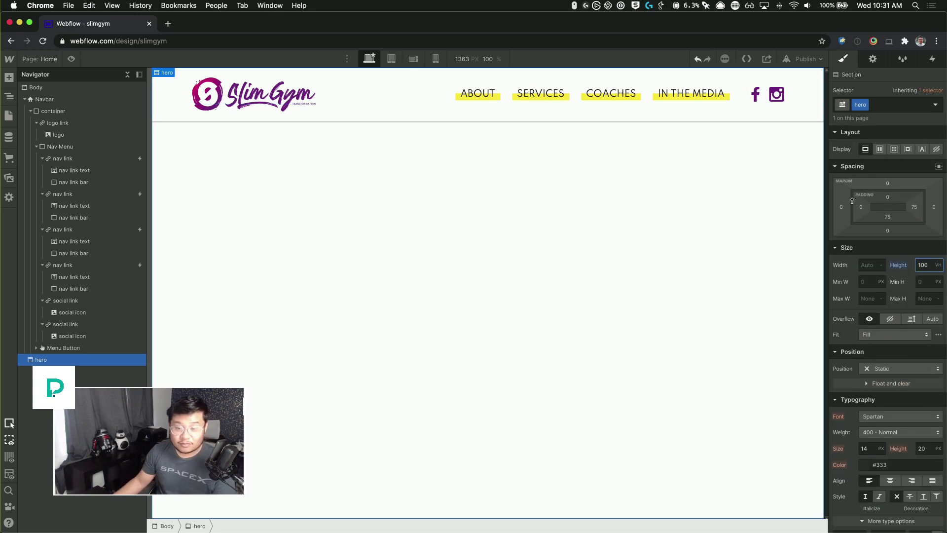
- Compare the hero section's layout in the PDF mockup in Preview with the page in Webflow
{"action": "left_click", "coordinate": [477, 321]}
{"action": "key", "text": "super+Tab"}
{"action": "key", "text": "super+Tab"}
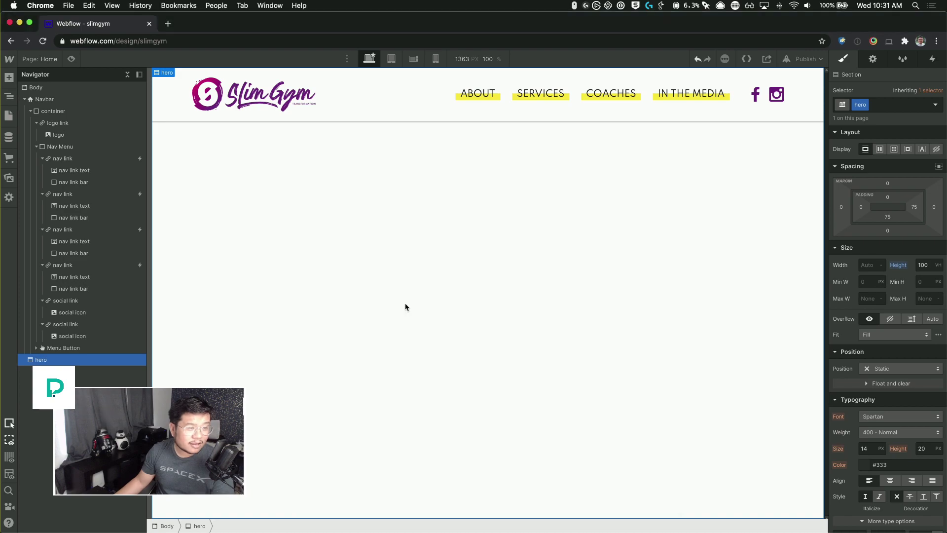
{"action": "key", "text": "super+Tab"}
{"action": "key", "text": "super+Tab"}
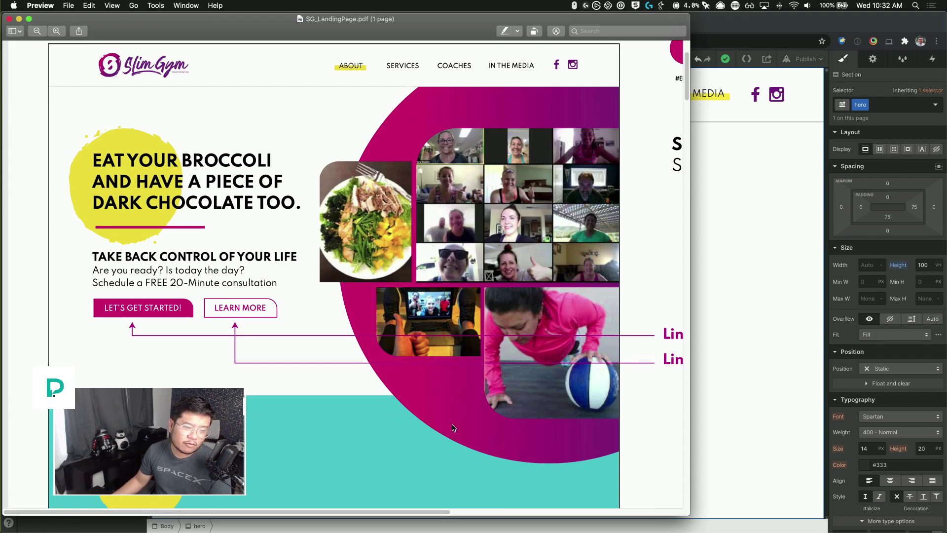
{"action": "left_click", "coordinate": [724, 265]}
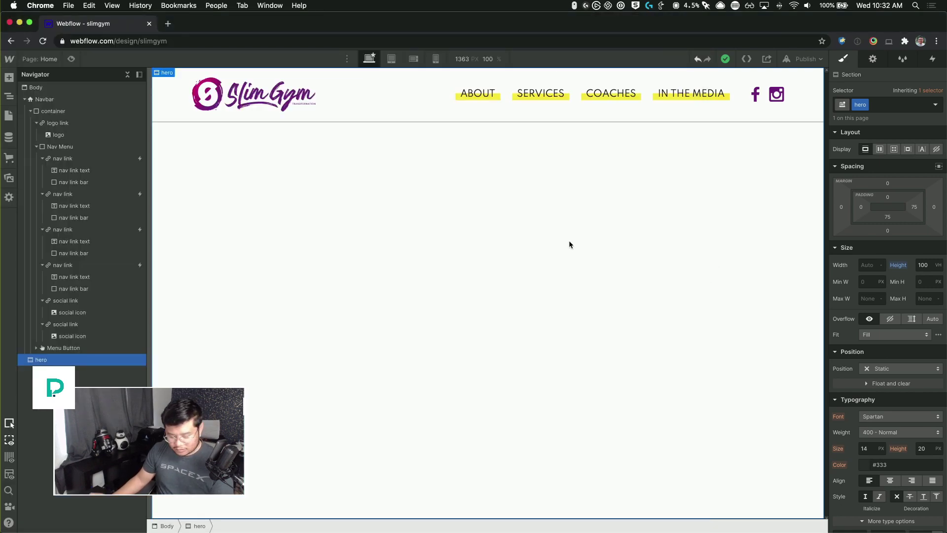
{"action": "key", "text": "super+Tab"}
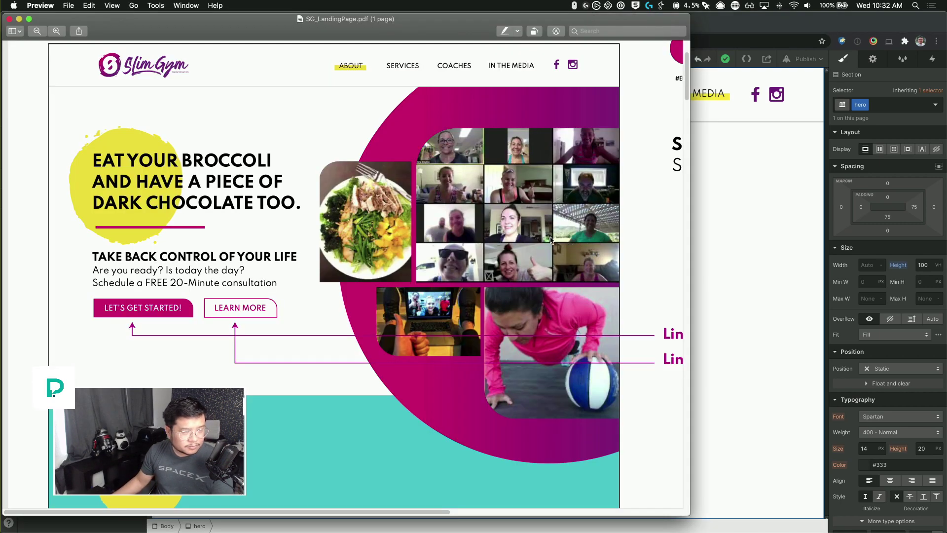
{"action": "left_click", "coordinate": [692, 130]}
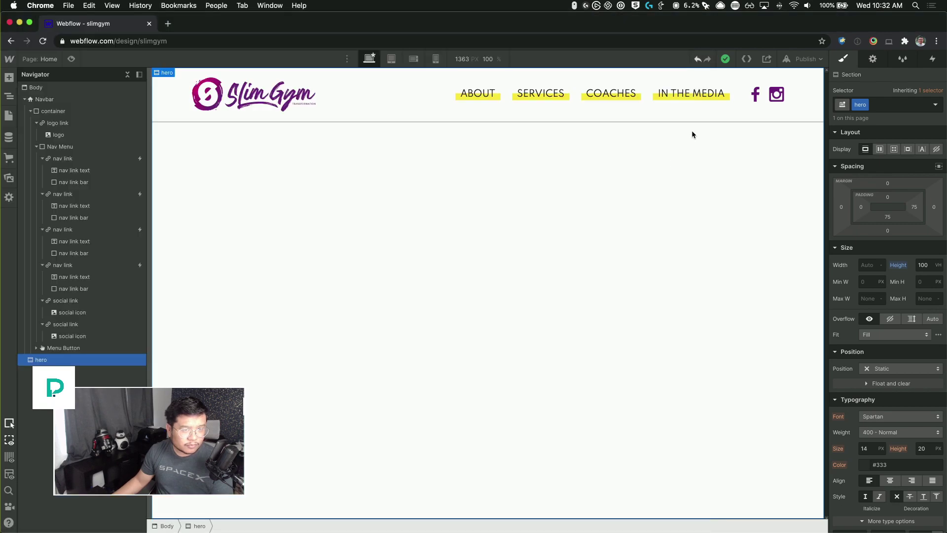
- Set the Navbar's background color to white
{"action": "left_click", "coordinate": [143, 110]}
{"action": "left_click", "coordinate": [167, 92]}
{"action": "scroll", "coordinate": [889, 458], "scroll_direction": "down", "scroll_amount": 5}
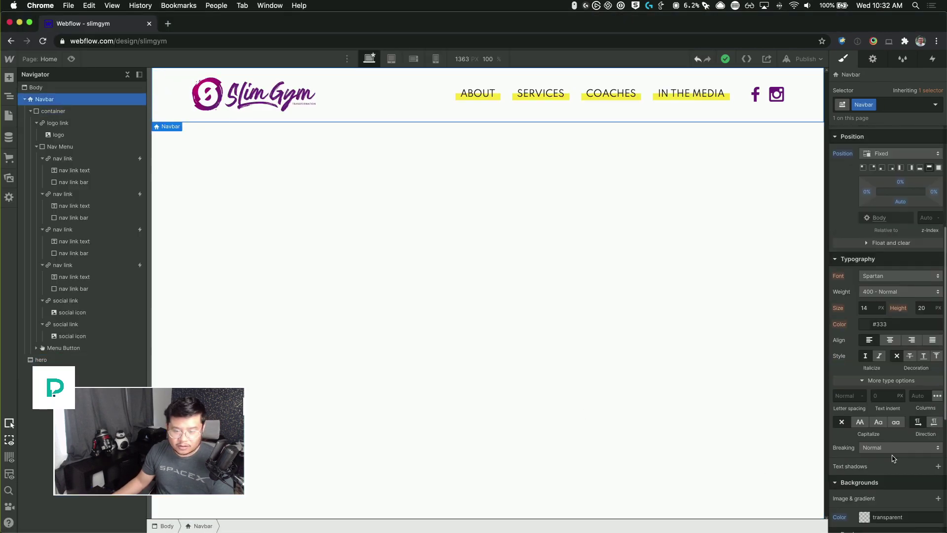
{"action": "left_click", "coordinate": [888, 516]}
{"action": "type", "text": "white"}
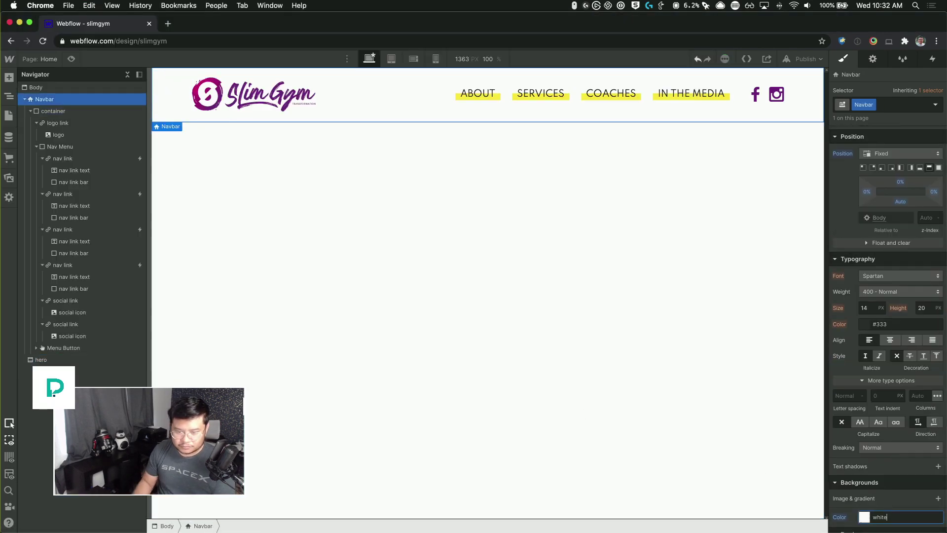
{"action": "left_click", "coordinate": [446, 269]}
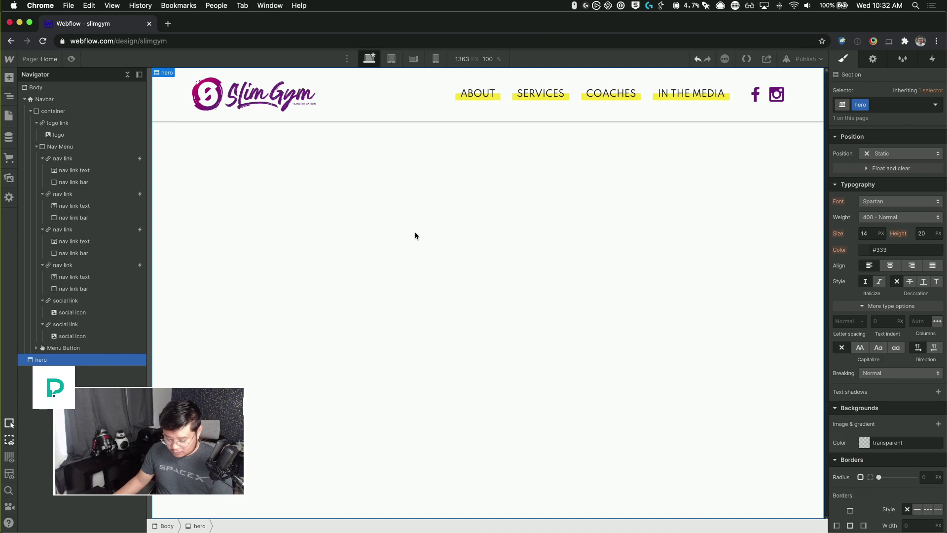
- Check the mockup in Preview, return to Webflow and add a div block with the container class inside the hero section
{"action": "key", "text": "super+Tab"}
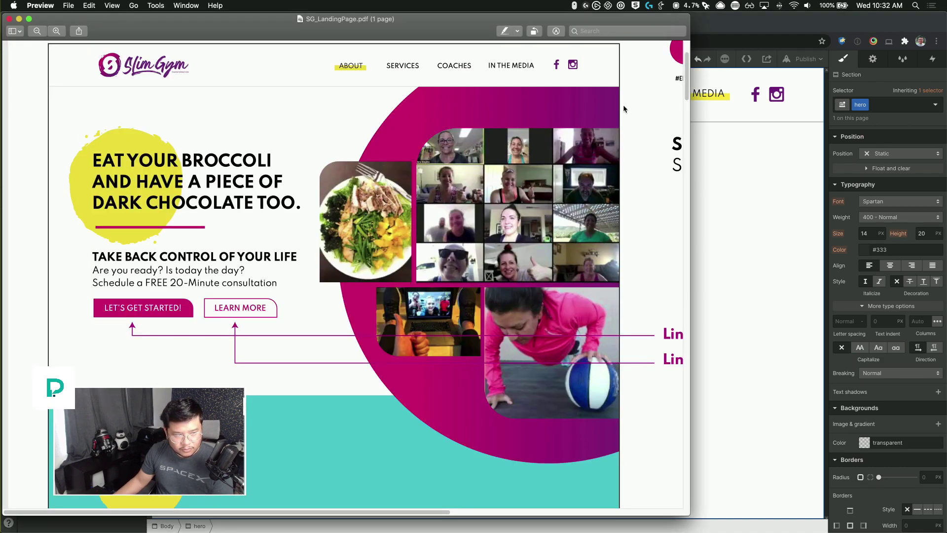
{"action": "key", "text": "super+Tab"}
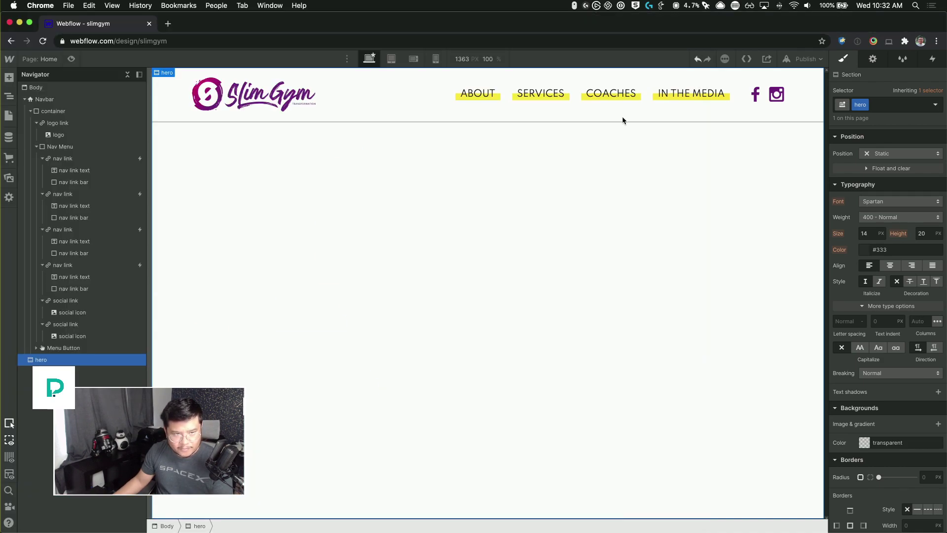
{"action": "key", "text": "super+e"}
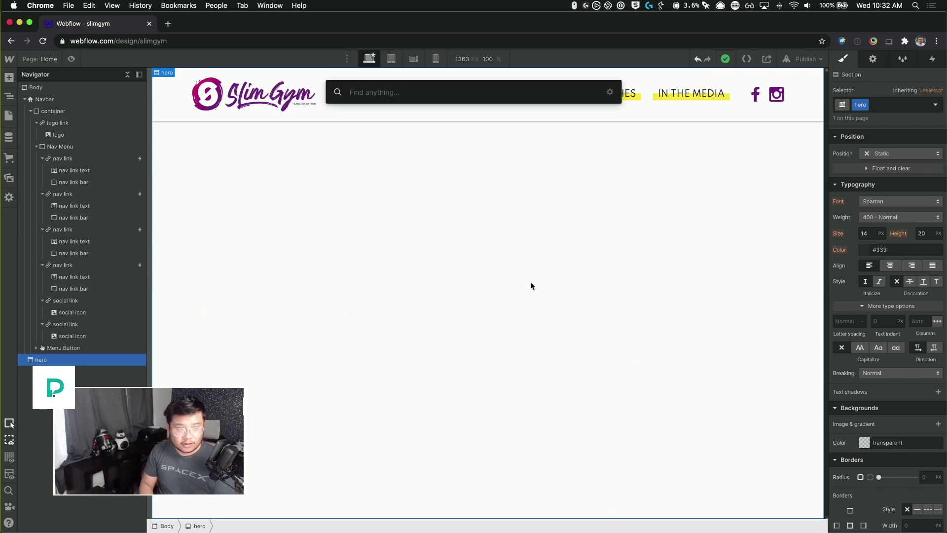
{"action": "type", "text": "div"}
{"action": "key", "text": "Return"}
{"action": "key", "text": "super+Return"}
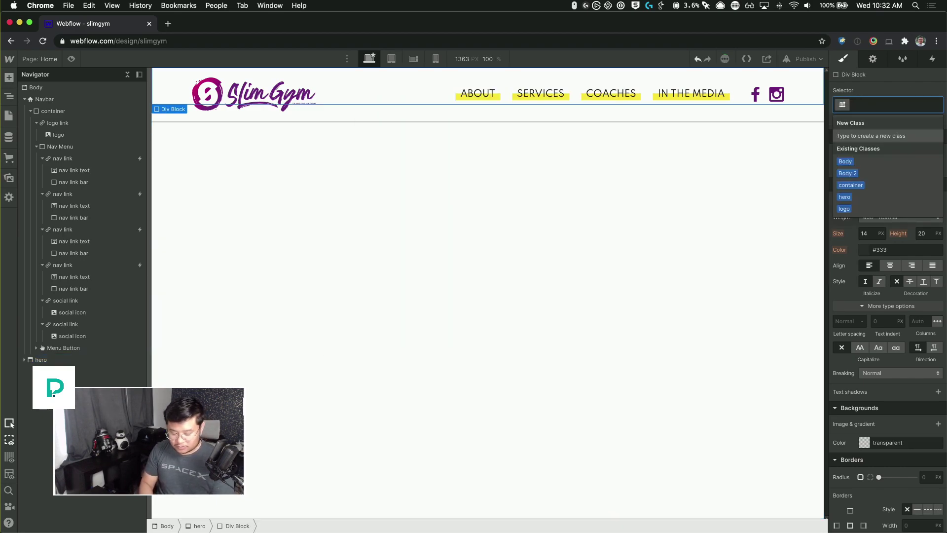
{"action": "type", "text": "container"}
{"action": "key", "text": "Return"}
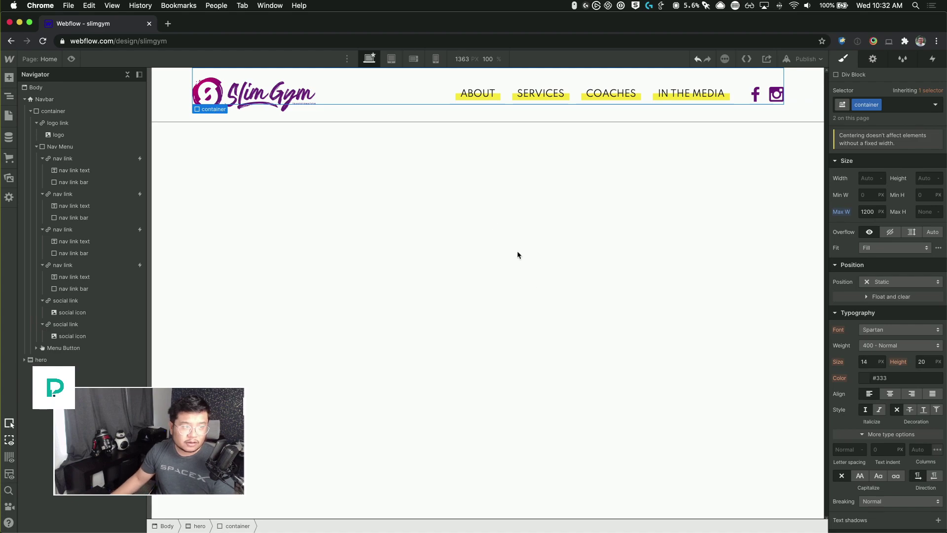
- Give the hero section 171 px of top padding and set its position to Relative
{"action": "left_click", "coordinate": [684, 256]}
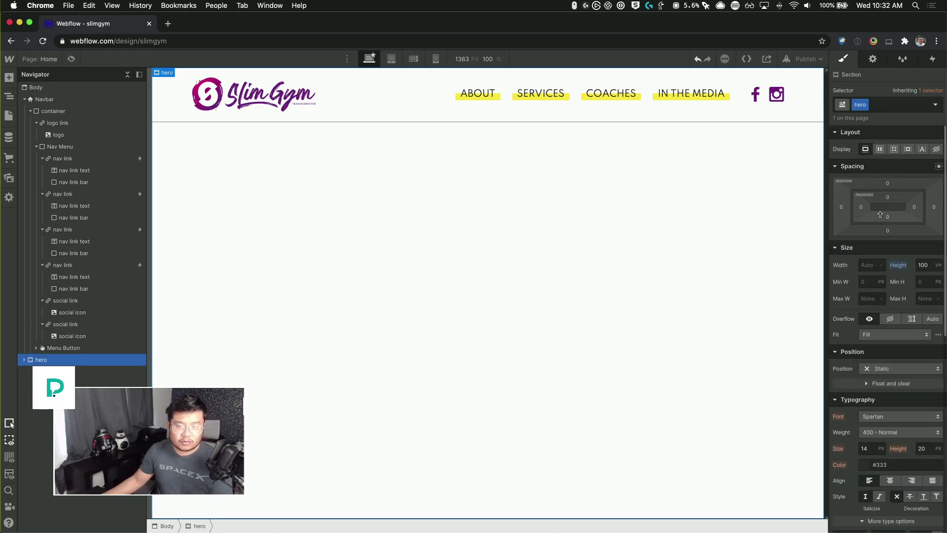
{"action": "left_click_drag", "start_coordinate": [892, 207], "coordinate": [895, 281]}
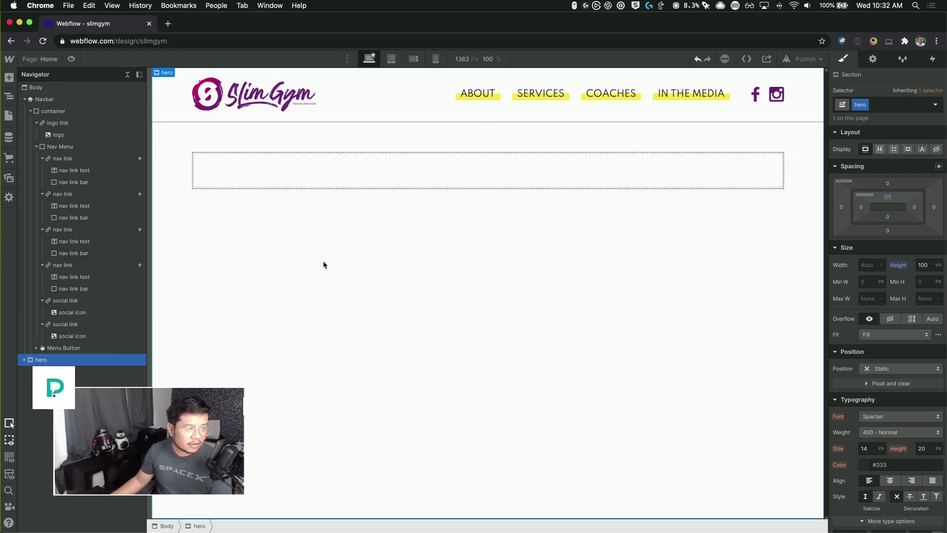
{"action": "left_click", "coordinate": [887, 369]}
{"action": "left_click", "coordinate": [887, 380]}
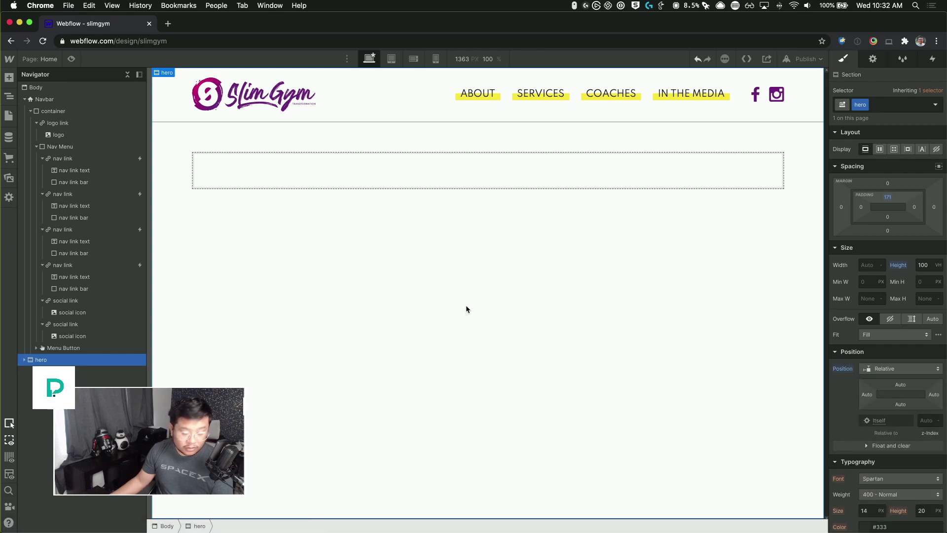
- Add a second div block to the hero section with Absolute position, anchored at 0% from the top and right
{"action": "key", "text": "super+e"}
{"action": "type", "text": "div"}
{"action": "key", "text": "Return"}
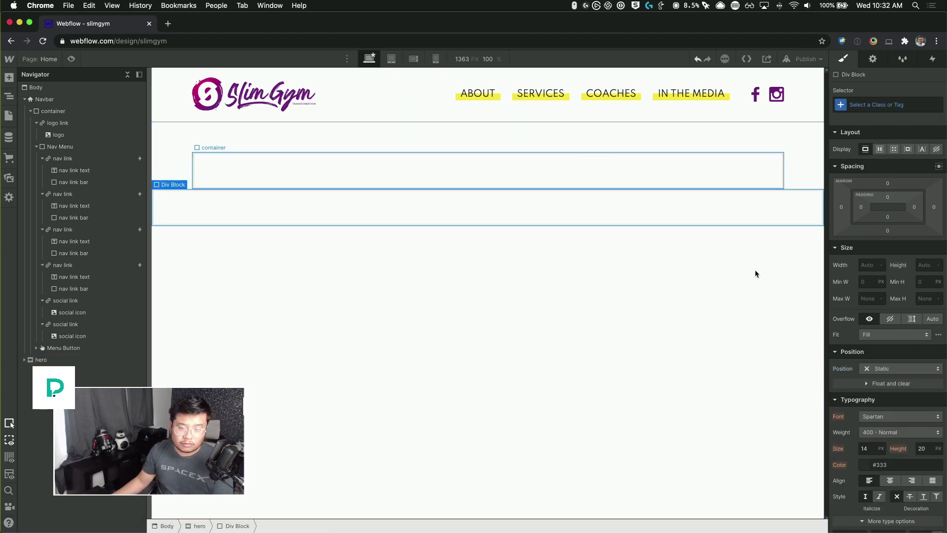
{"action": "left_click", "coordinate": [891, 369]}
{"action": "left_click", "coordinate": [896, 393]}
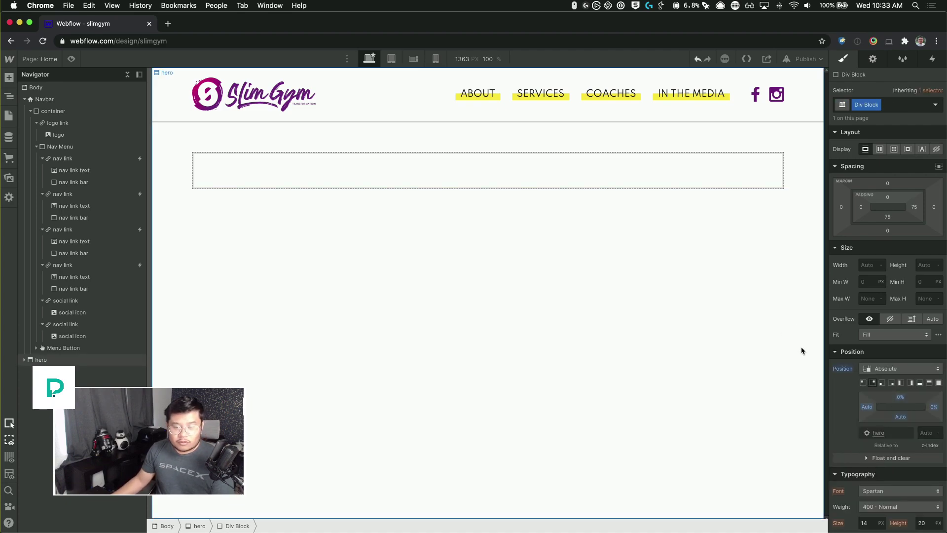
- Set the absolute div block's width to 75 VW
{"action": "left_click", "coordinate": [869, 267]}
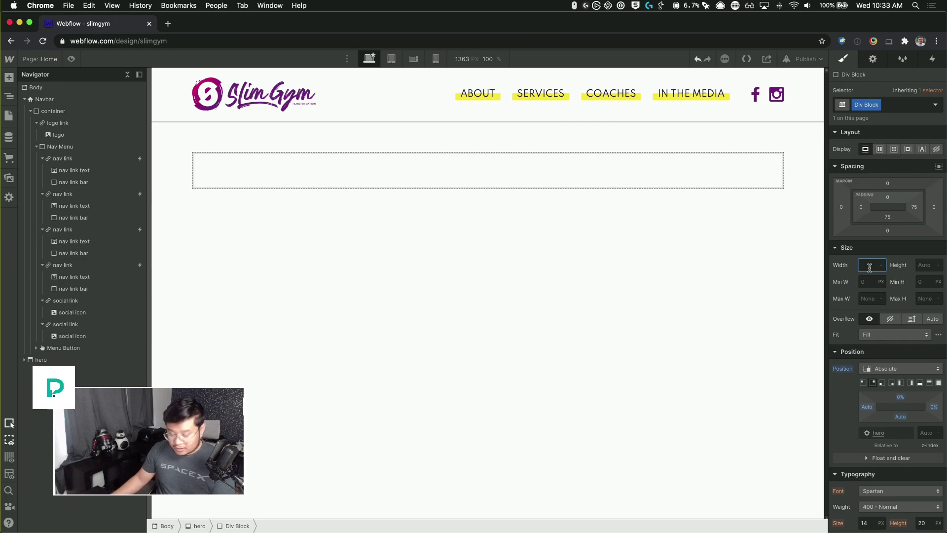
{"action": "type", "text": "75"}
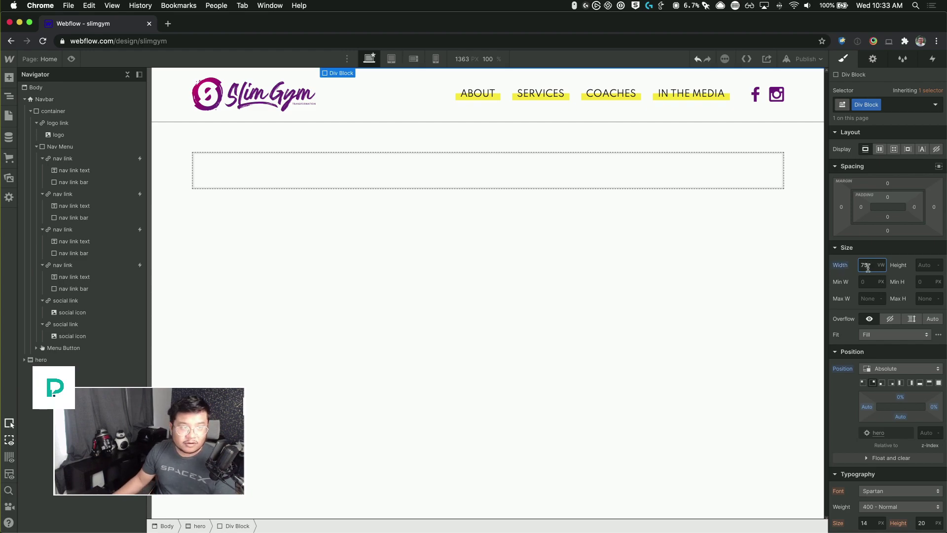
- Set the absolute div block's height to 100 VH
{"action": "key", "text": "Tab"}
{"action": "type", "text": "1"}
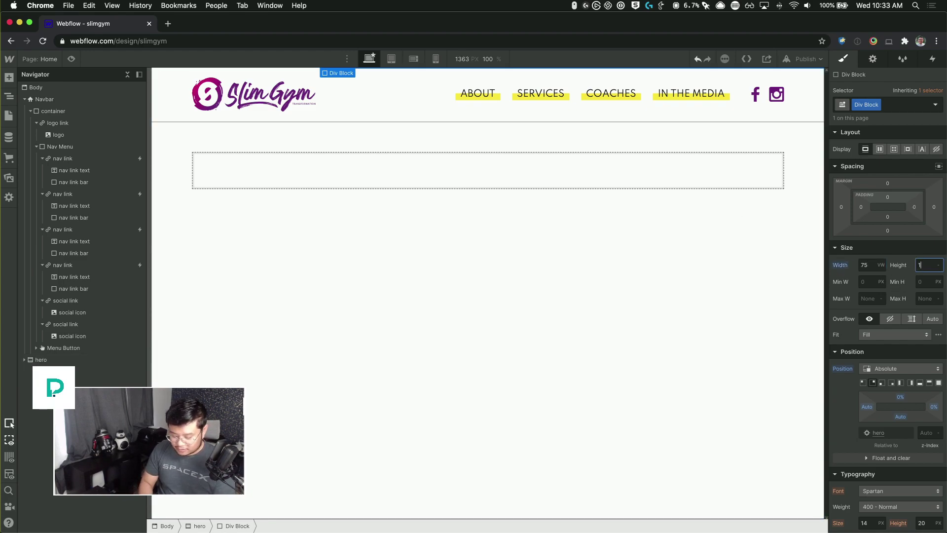
{"action": "type", "text": "00vh"}
{"action": "key", "text": "Return"}
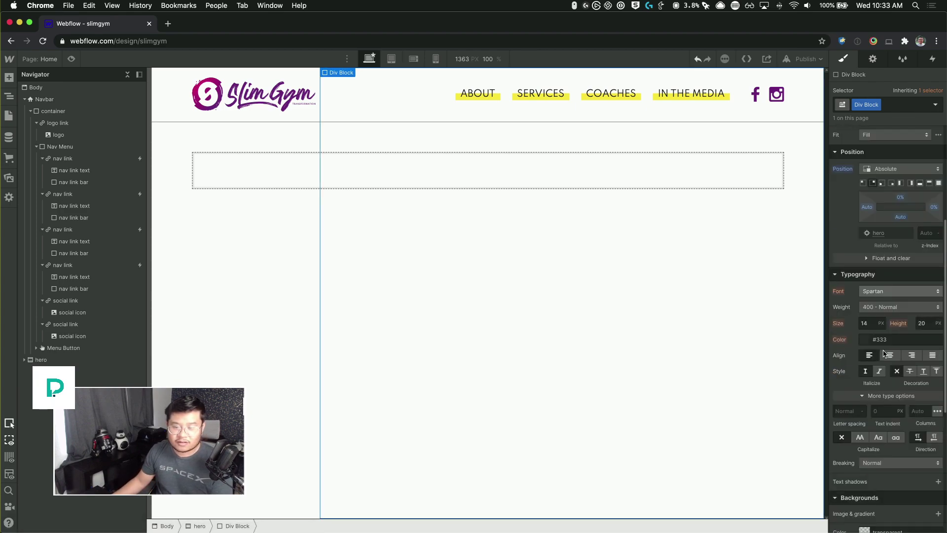
- Add hero_background-01.svg as the background image of the absolute div block
{"action": "scroll", "coordinate": [899, 384], "scroll_direction": "down", "scroll_amount": 4}
{"action": "scroll", "coordinate": [899, 383], "scroll_direction": "down", "scroll_amount": 2}
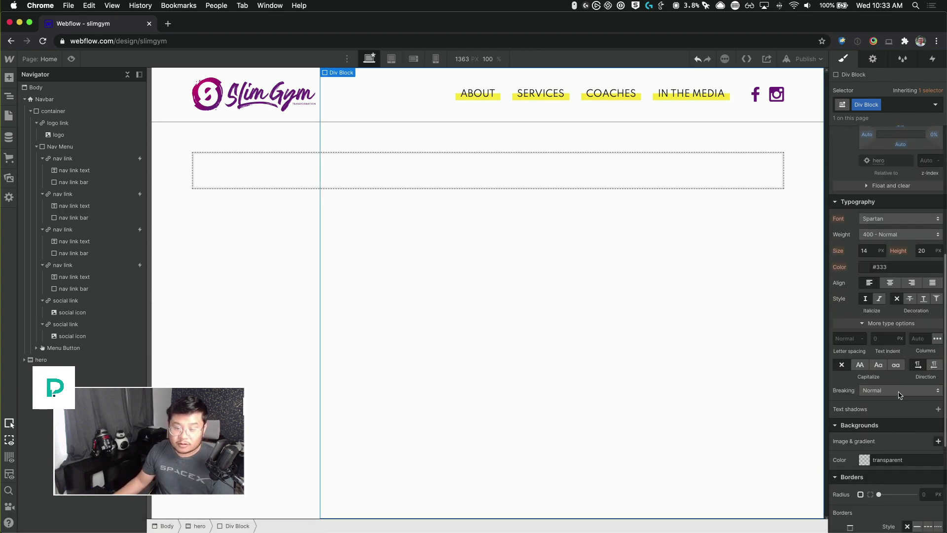
{"action": "left_click", "coordinate": [937, 441]}
{"action": "left_click", "coordinate": [900, 317]}
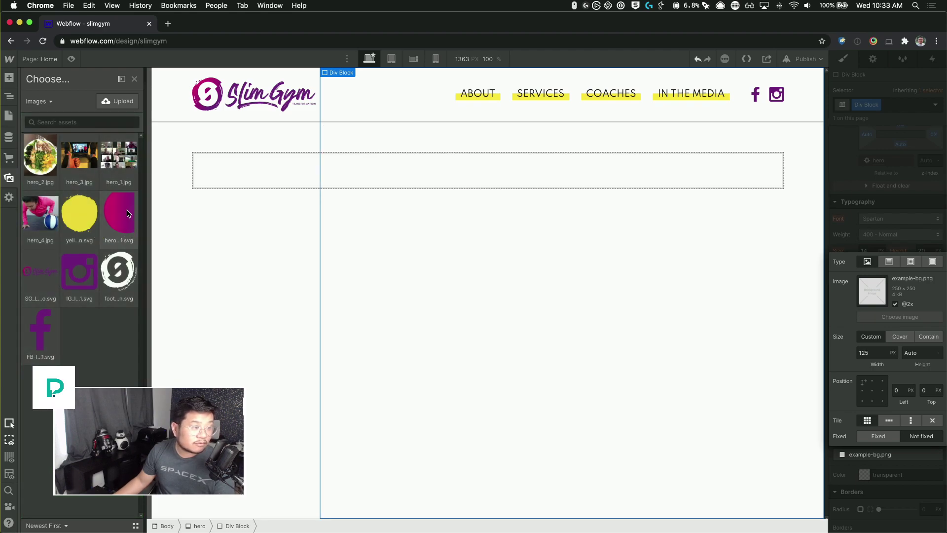
{"action": "left_click", "coordinate": [128, 213]}
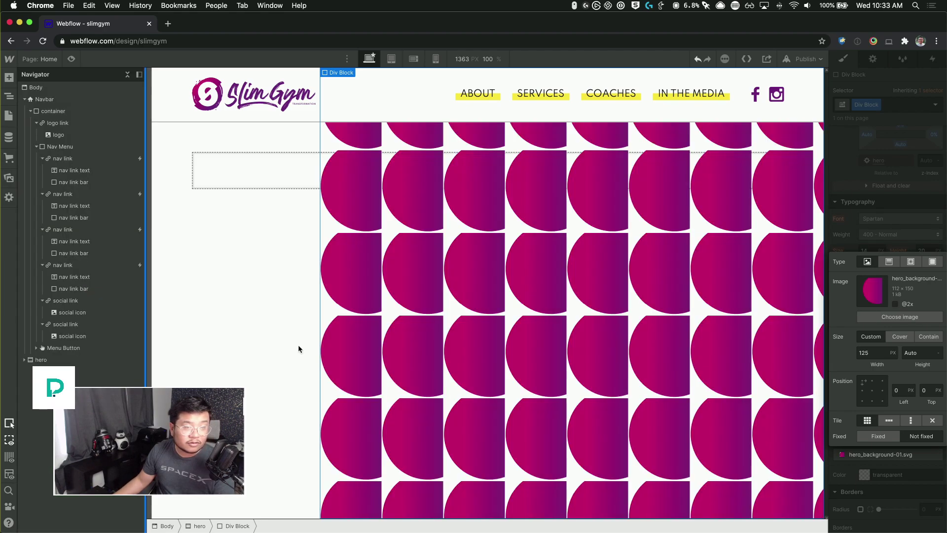
- Set the background image to Cover, anchor it at 100% left and 0% top, and turn off tiling
{"action": "left_click", "coordinate": [900, 336]}
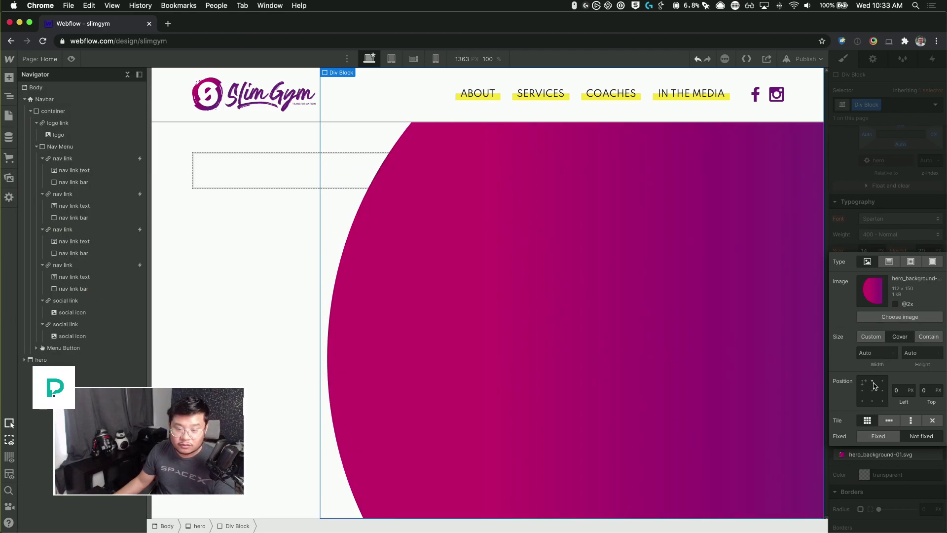
{"action": "left_click", "coordinate": [913, 215]}
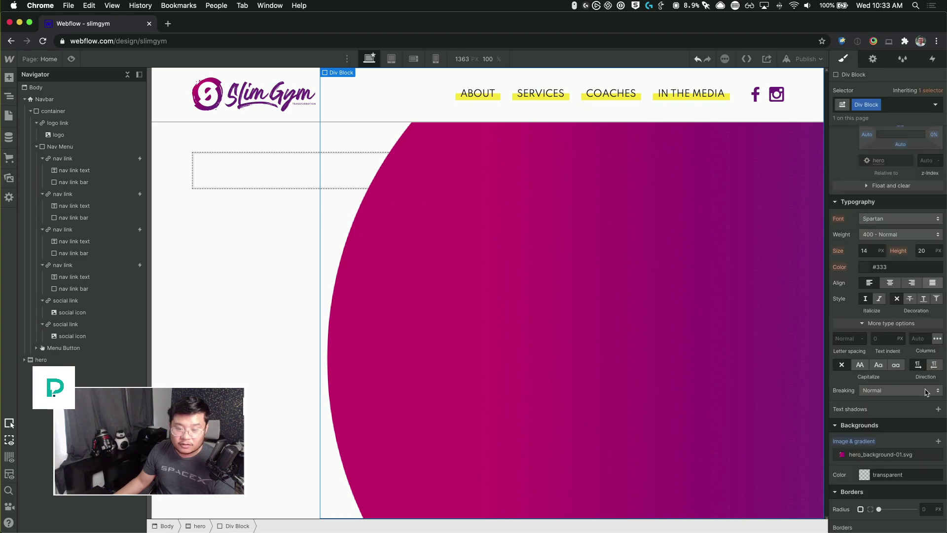
{"action": "left_click", "coordinate": [868, 455]}
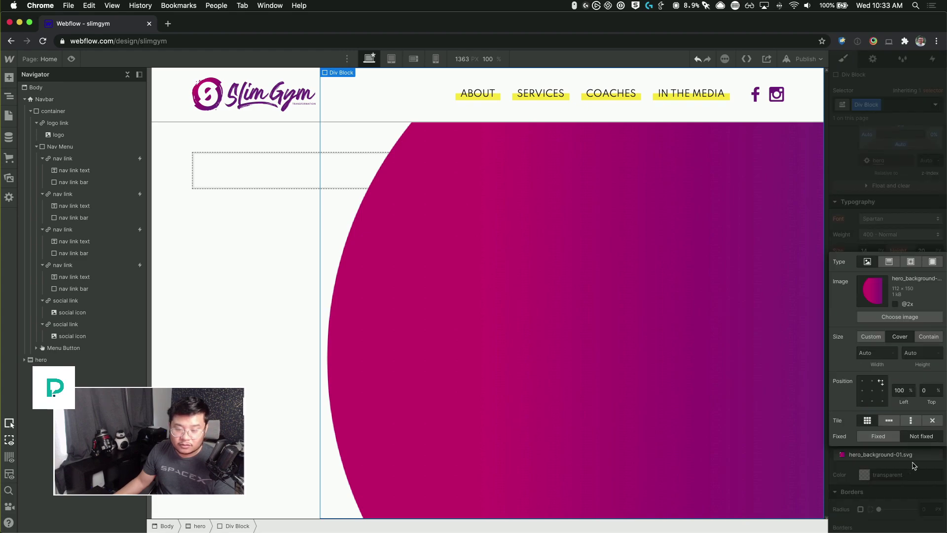
{"action": "left_click", "coordinate": [932, 420]}
{"action": "left_click", "coordinate": [905, 180]}
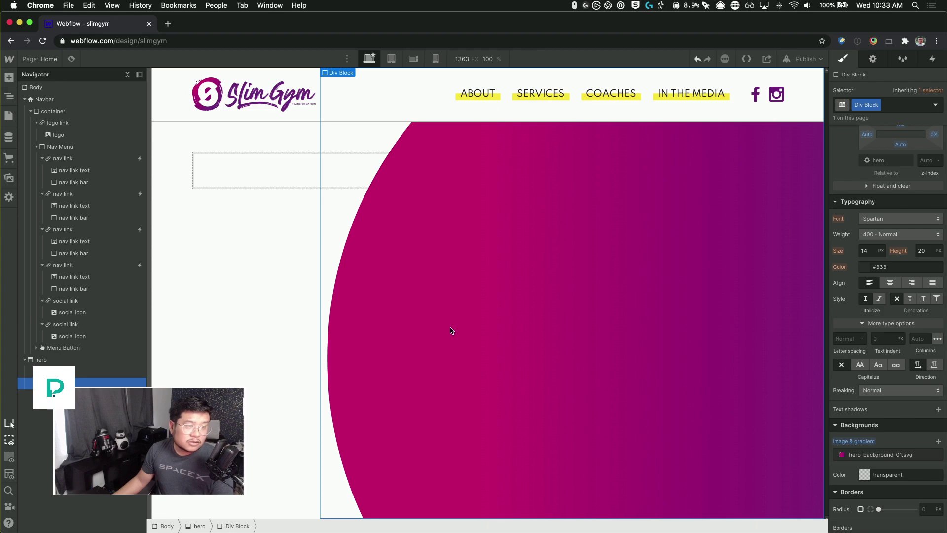
- Set the absolute div block's height to 120 VH and its width to 50 VW
{"action": "scroll", "coordinate": [886, 276], "scroll_direction": "up", "scroll_amount": 2}
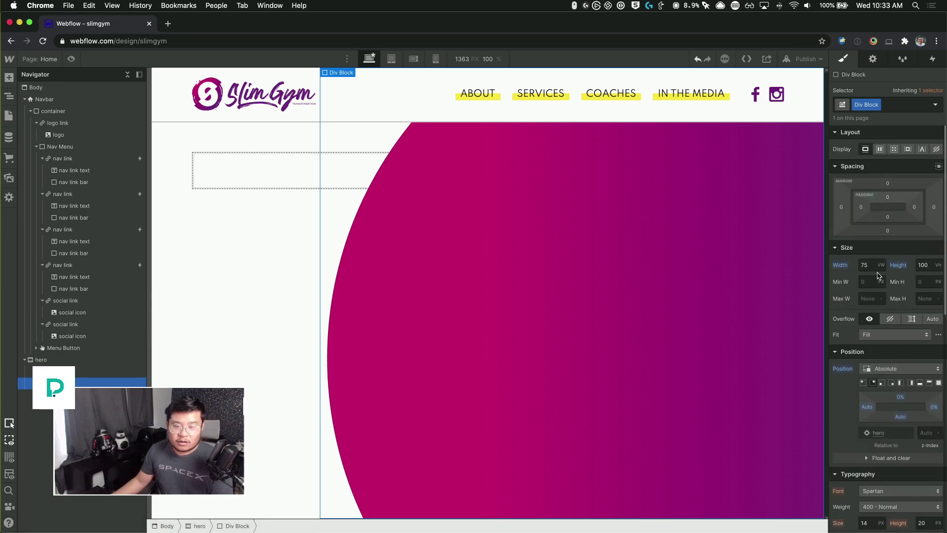
{"action": "left_click", "coordinate": [922, 265]}
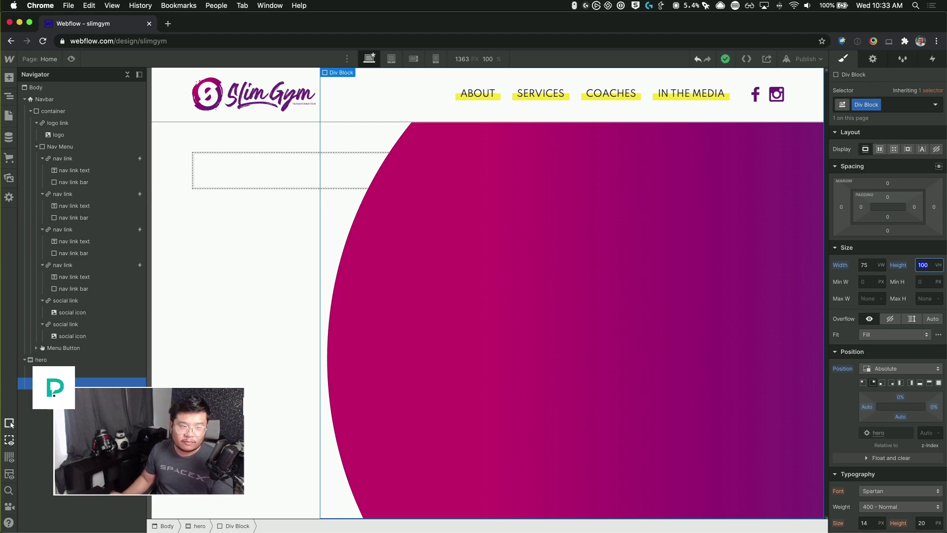
{"action": "type", "text": "130"}
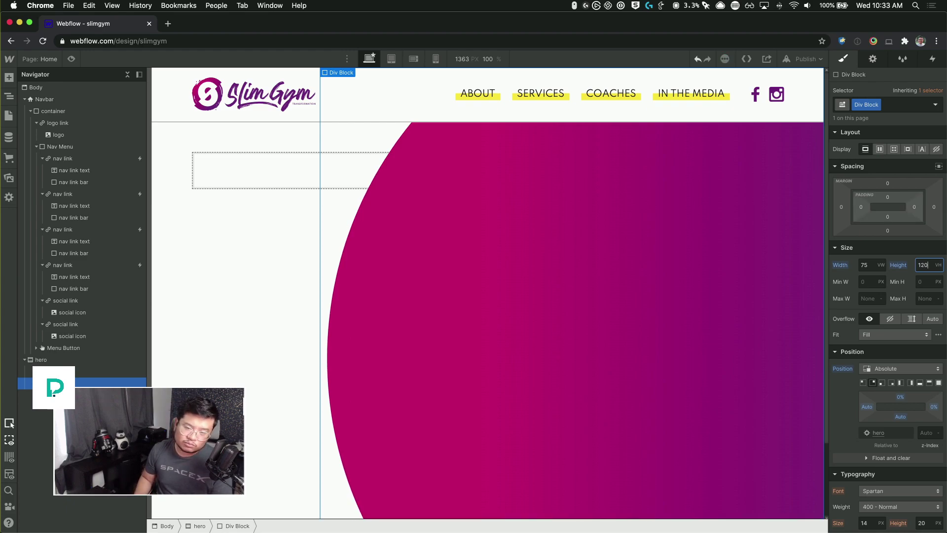
{"action": "key", "text": "shift+Down"}
{"action": "key", "text": "shift+Tab"}
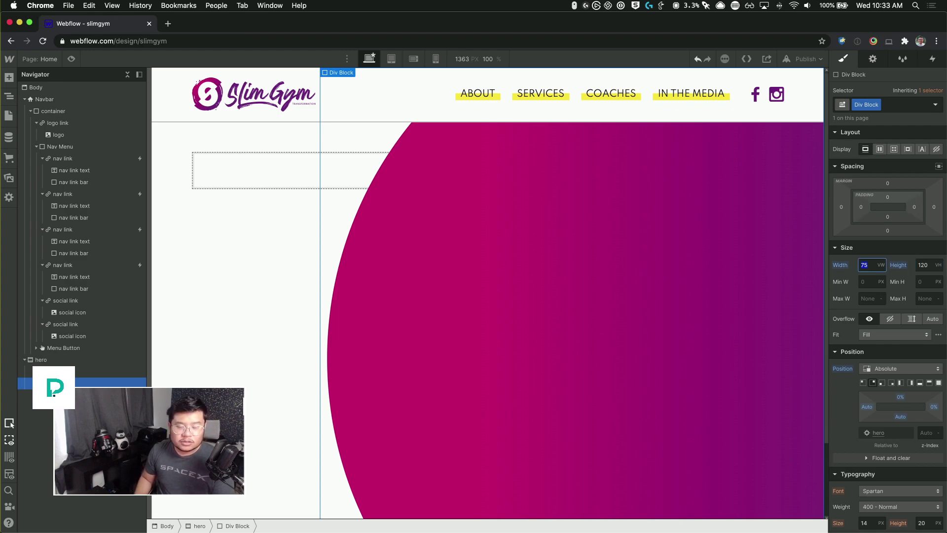
{"action": "type", "text": "40"}
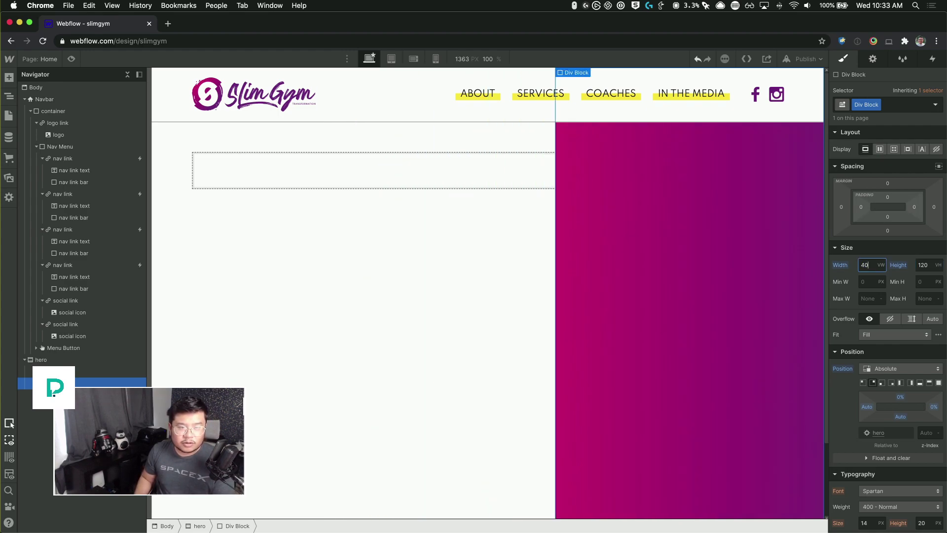
{"action": "key", "text": "shift+Up"}
- Change the size of the hero_background-01.svg background image to Contain
{"action": "scroll", "coordinate": [887, 482], "scroll_direction": "down", "scroll_amount": 5}
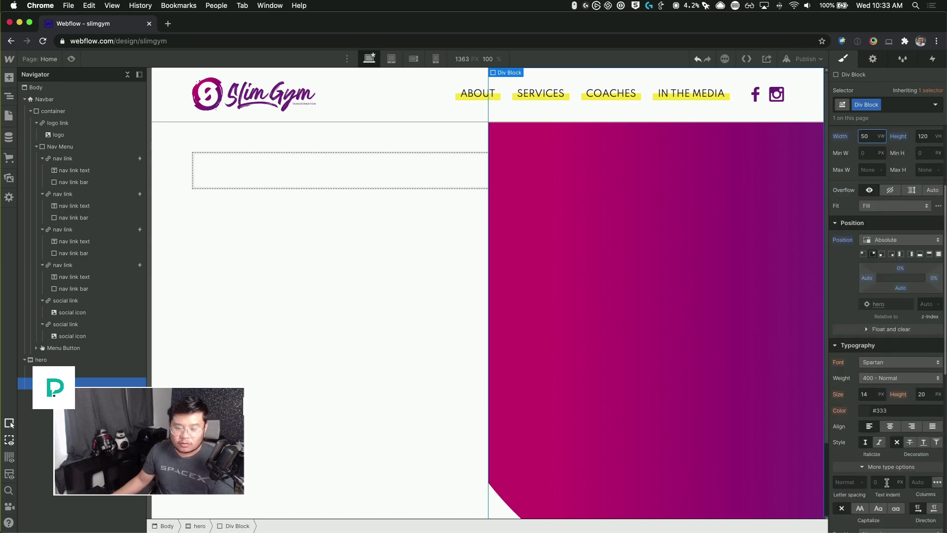
{"action": "scroll", "coordinate": [886, 482], "scroll_direction": "down", "scroll_amount": 3}
{"action": "left_click", "coordinate": [877, 463]}
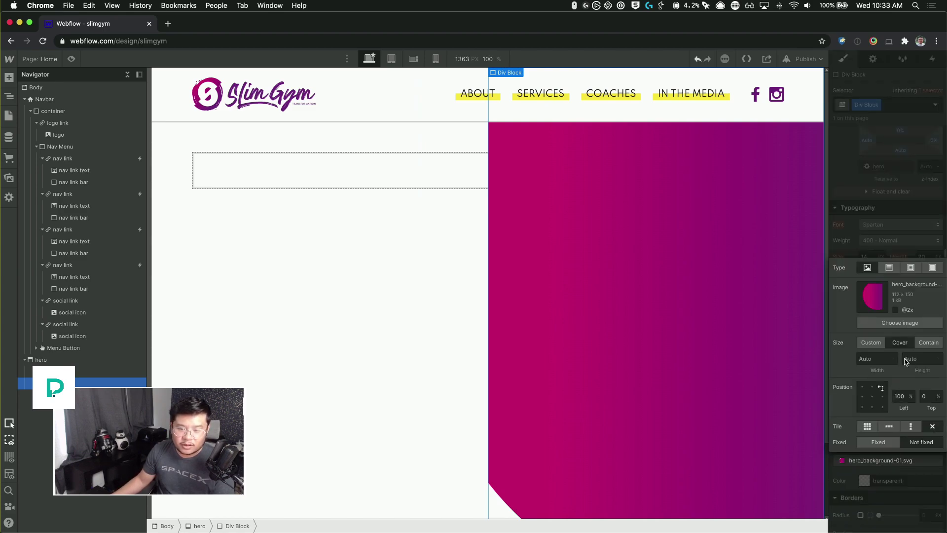
{"action": "left_click", "coordinate": [930, 344]}
{"action": "left_click", "coordinate": [910, 213]}
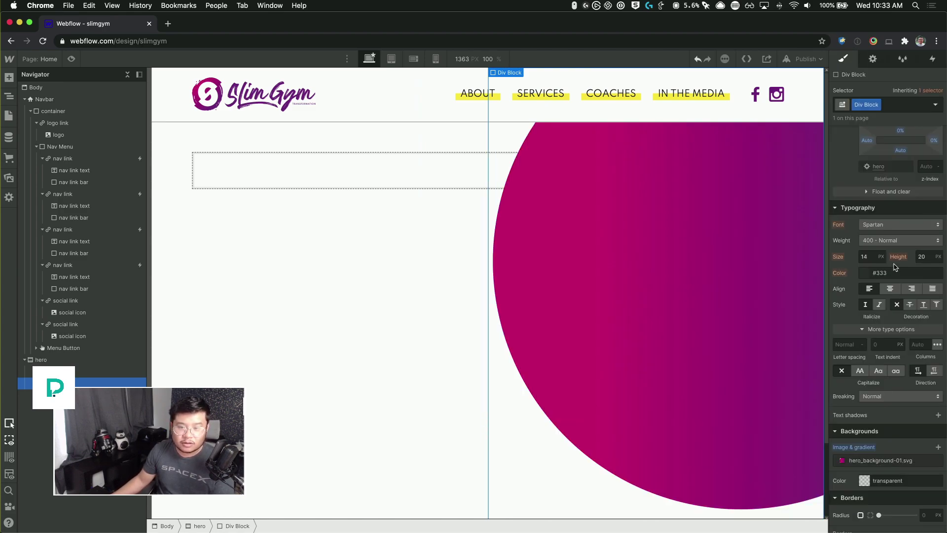
- Set the absolute div block's width to 55 VW
{"action": "scroll", "coordinate": [898, 345], "scroll_direction": "up", "scroll_amount": 4}
{"action": "left_click", "coordinate": [867, 183]}
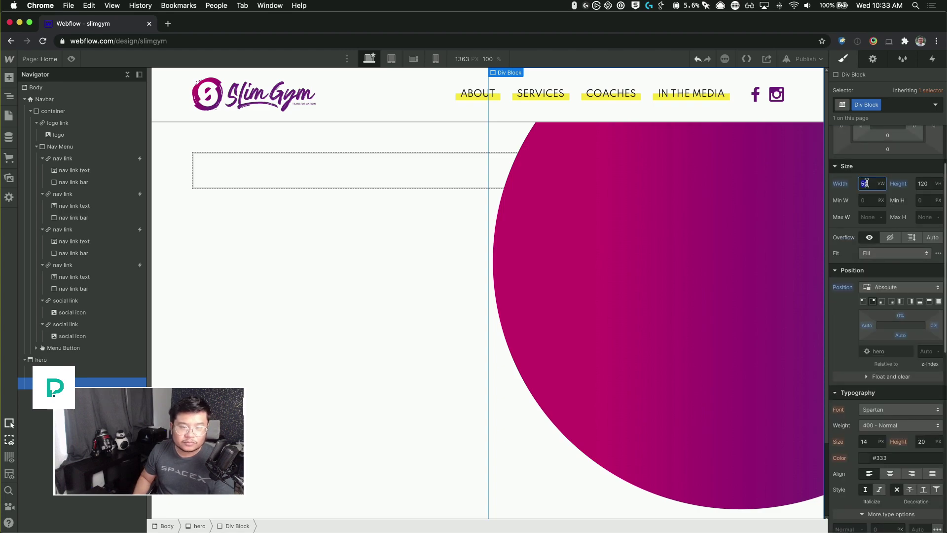
{"action": "type", "text": "50"}
{"action": "key", "text": "Up"}
{"action": "key", "text": "Up"}
{"action": "key", "text": "Up"}
{"action": "key", "text": "Up"}
{"action": "key", "text": "Up"}
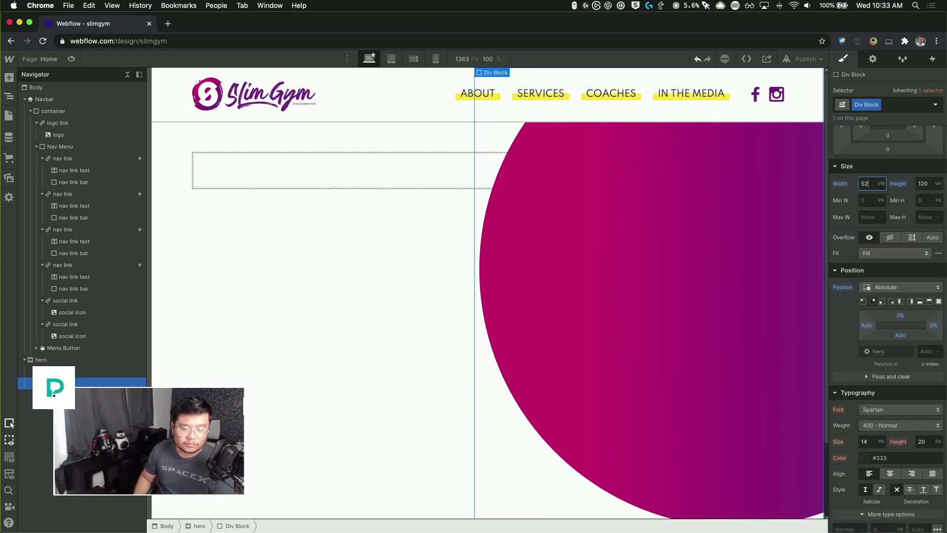
{"action": "key", "text": "Up"}
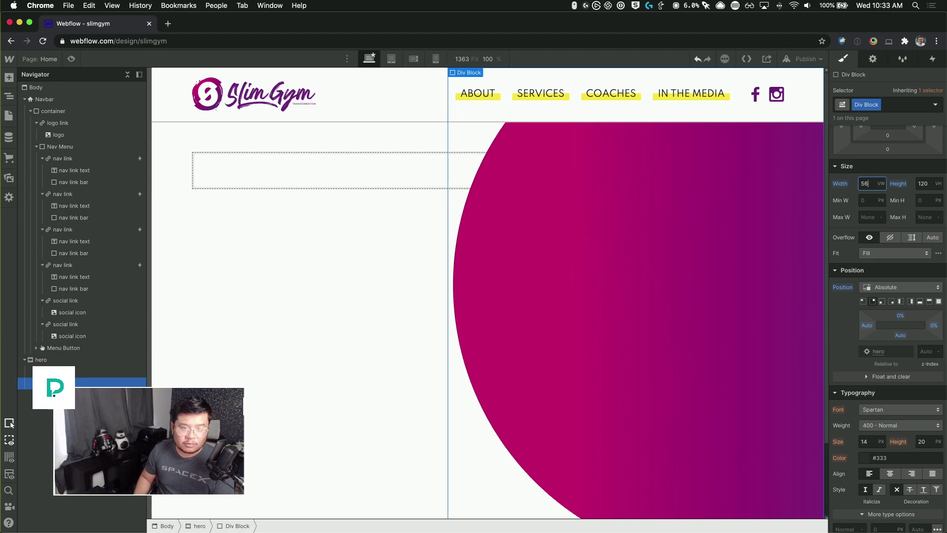
{"action": "key", "text": "Down"}
{"action": "key", "text": "Down"}
{"action": "key", "text": "Up"}
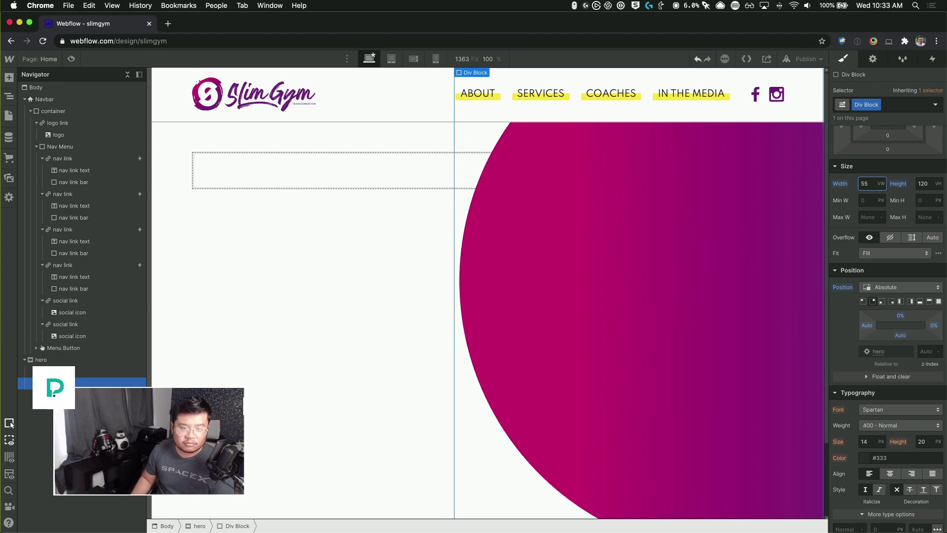
- Compare the hero circle with the PDF mockup in Preview and return to Webflow
{"action": "key", "text": "super+Tab"}
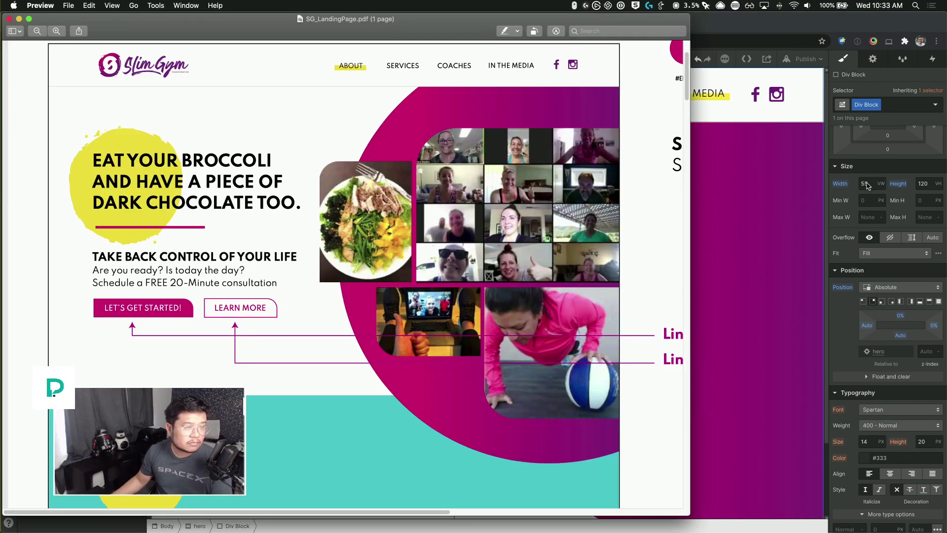
{"action": "key", "text": "super+Tab"}
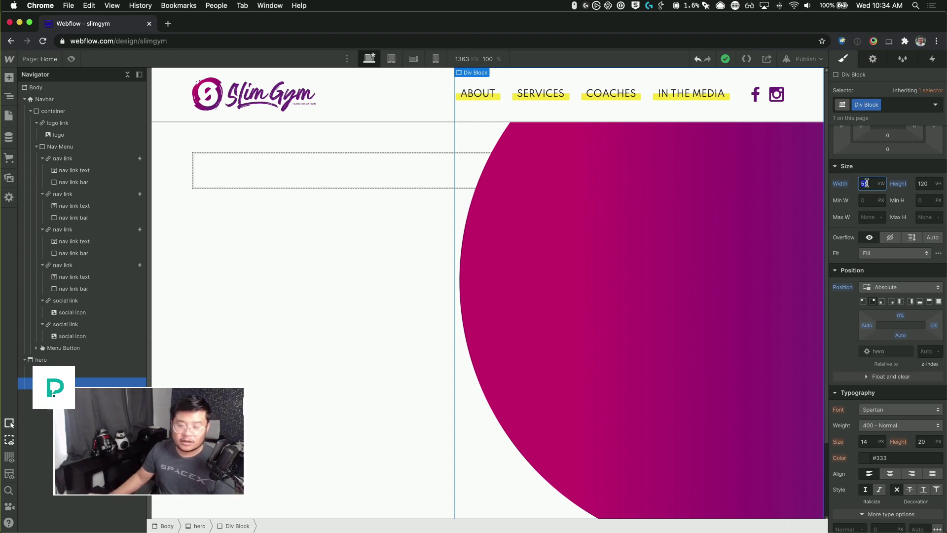
{"action": "left_click", "coordinate": [559, 220]}
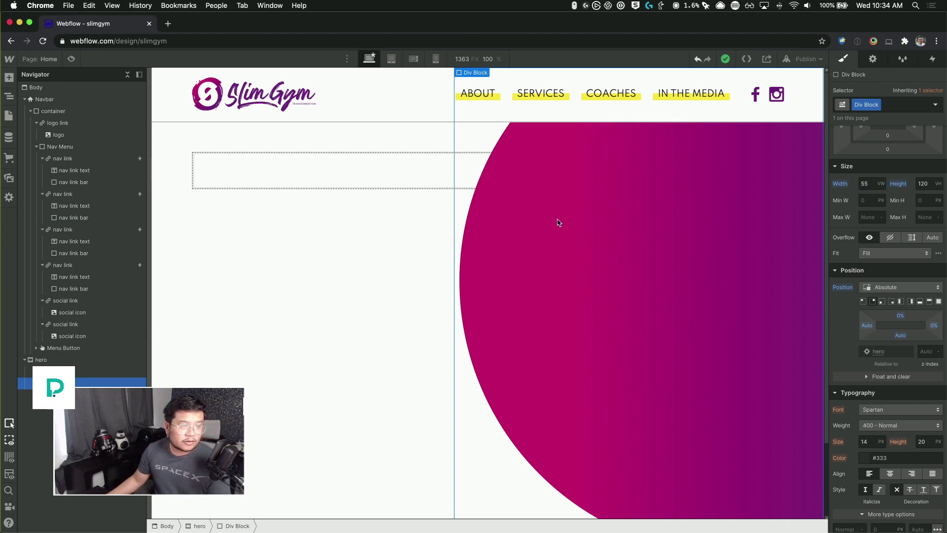
- Give the absolute div block the class name "hero circle thingy"
{"action": "left_click", "coordinate": [860, 104]}
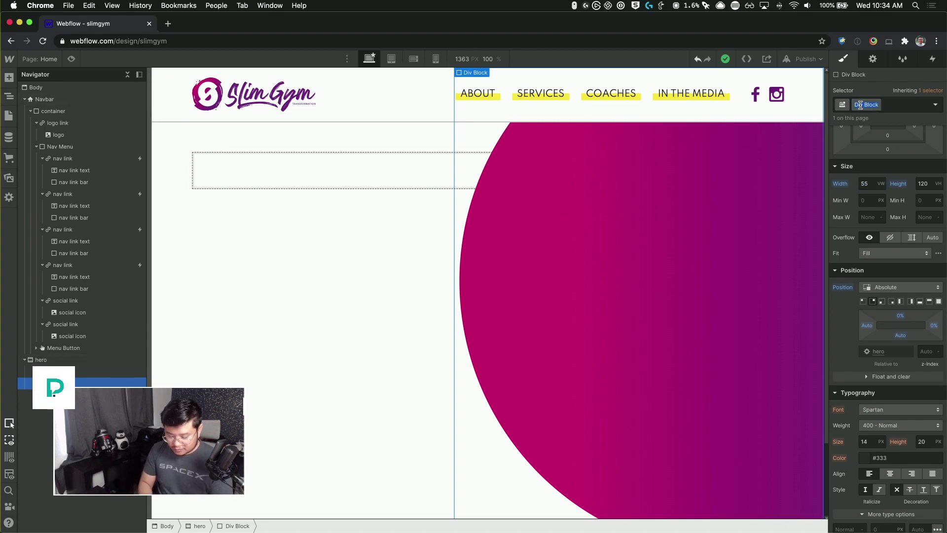
{"action": "type", "text": "hero circ"}
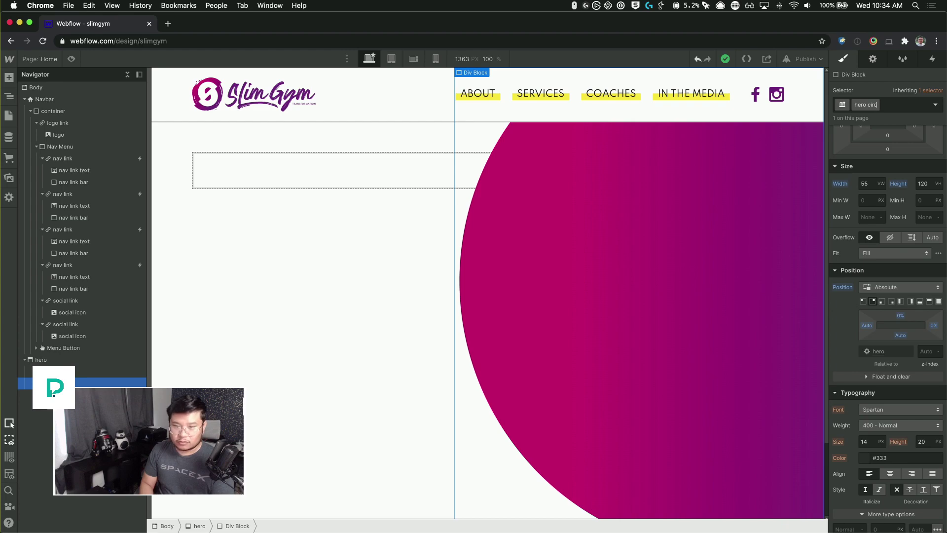
{"action": "type", "text": "le thingy"}
{"action": "key", "text": "Return"}
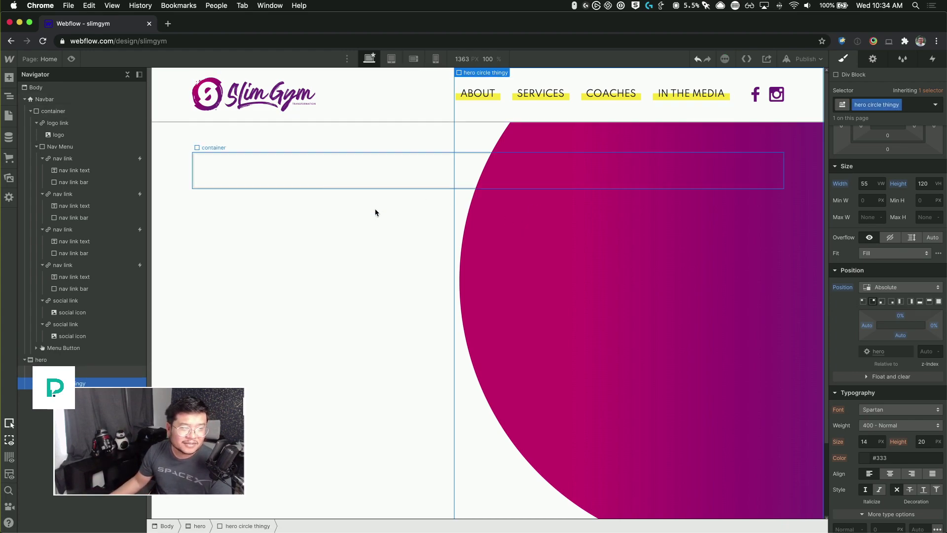
- Set the hero container's position to Relative and its z-index to 1
{"action": "left_click", "coordinate": [383, 184]}
{"action": "left_click", "coordinate": [892, 416]}
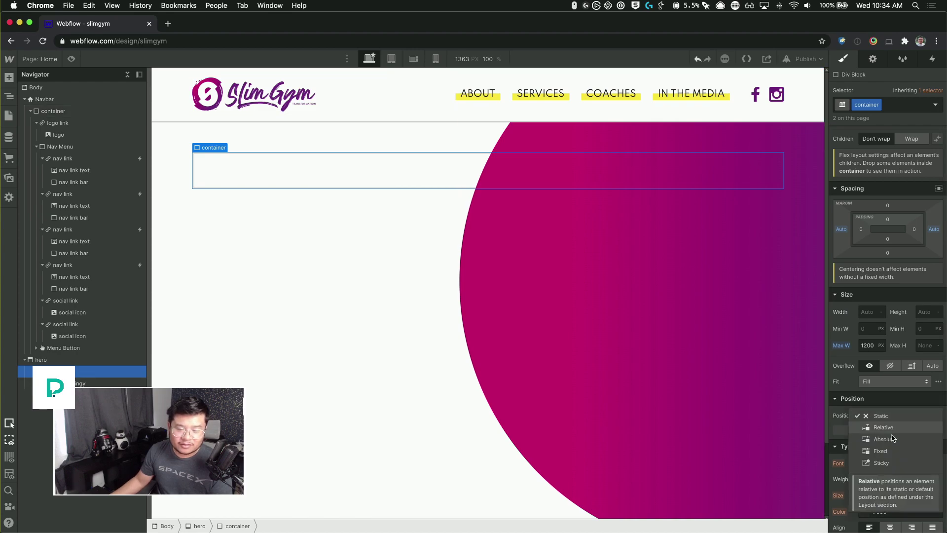
{"action": "left_click", "coordinate": [894, 428]}
{"action": "left_click", "coordinate": [922, 467]}
{"action": "type", "text": "1"}
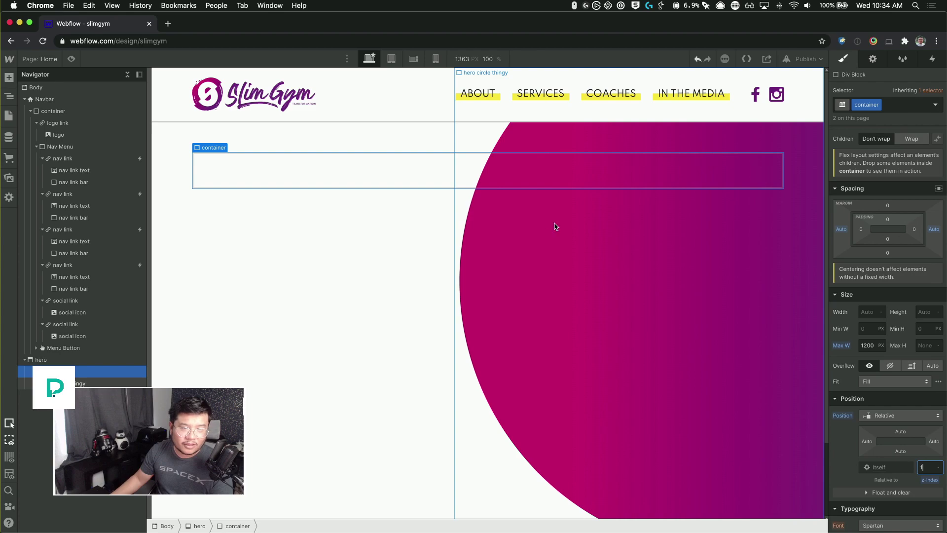
{"action": "left_click", "coordinate": [619, 285]}
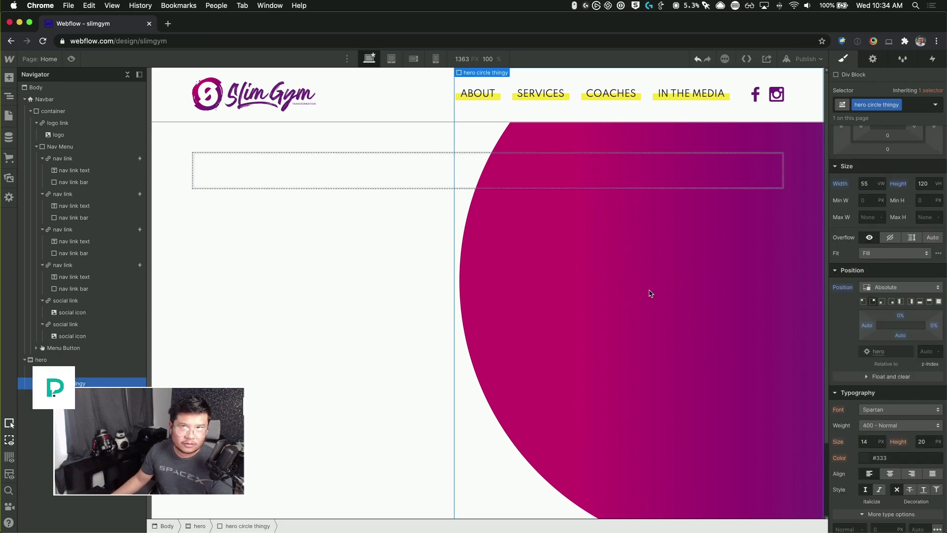
- Check the hero images in the Preview mockup and in Finder's 02 HERO folder, and return to Webflow
{"action": "key", "text": "super+Tab"}
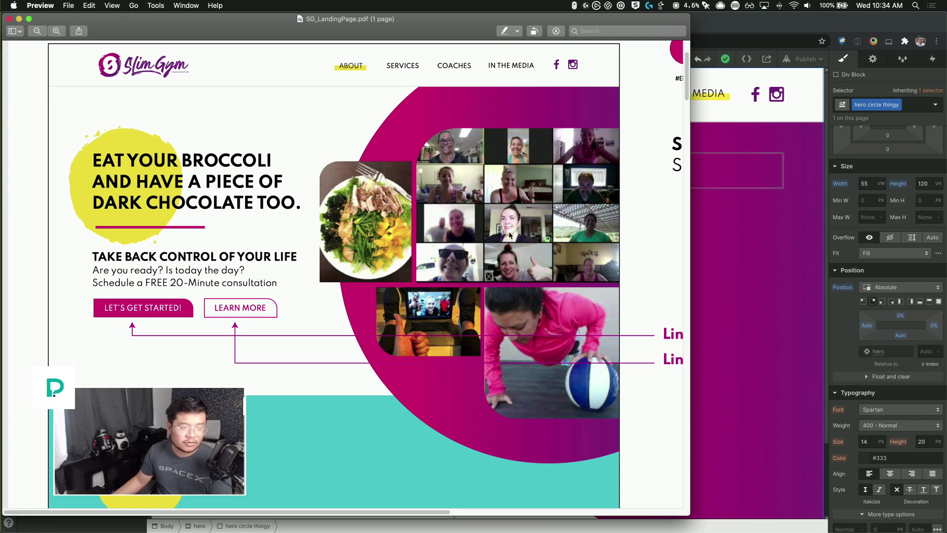
{"action": "key", "text": "super+Tab"}
{"action": "left_click", "coordinate": [592, 173]}
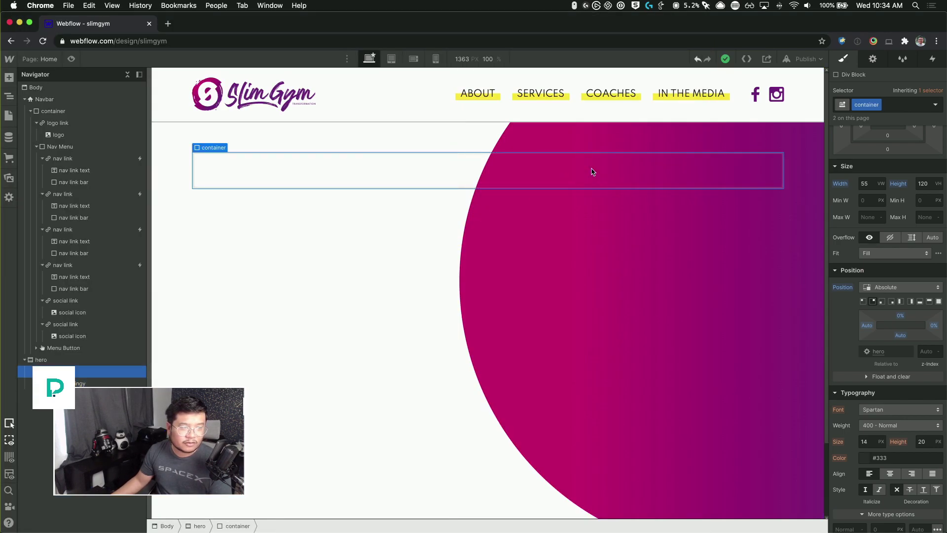
{"action": "left_click", "coordinate": [654, 311]}
{"action": "key", "text": "ctrl+Up"}
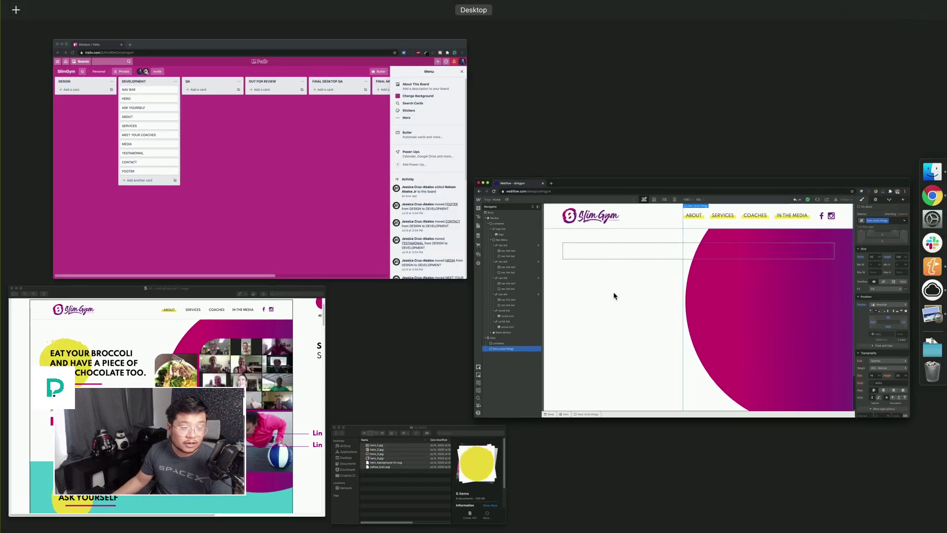
{"action": "left_click", "coordinate": [407, 479]}
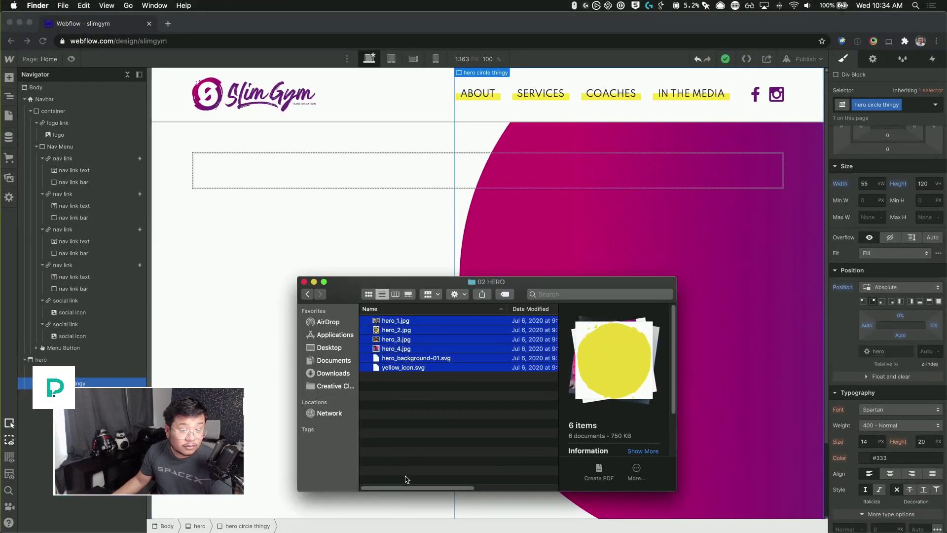
{"action": "left_click", "coordinate": [705, 161]}
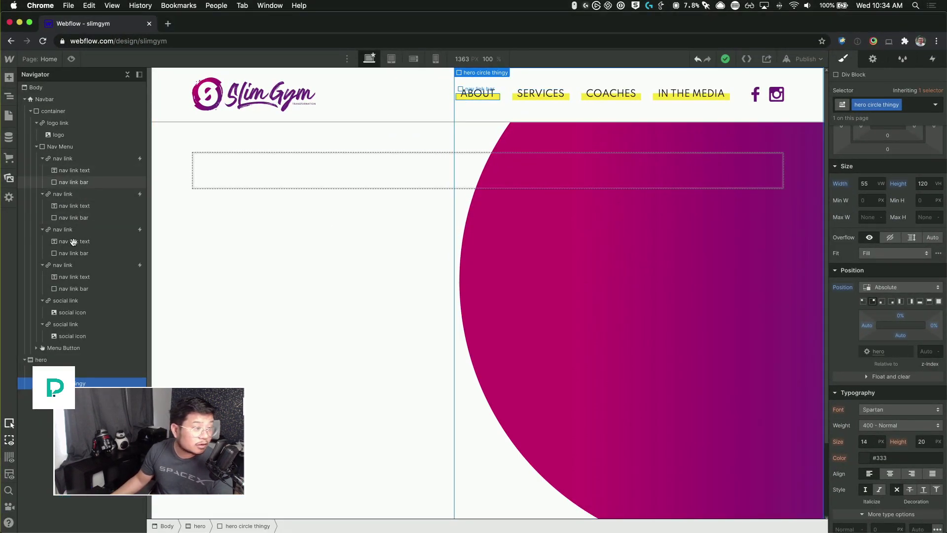
- Check the uploaded hero images and their arrangement in the PDF mockup in Preview, and return to Webflow
{"action": "left_click", "coordinate": [9, 177]}
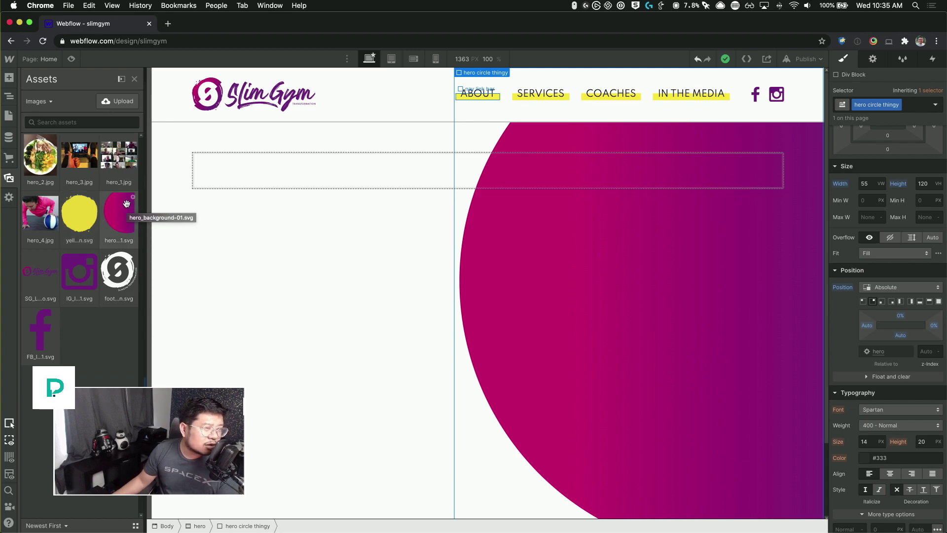
{"action": "key", "text": "super+Tab"}
{"action": "key", "text": "super+Tab"}
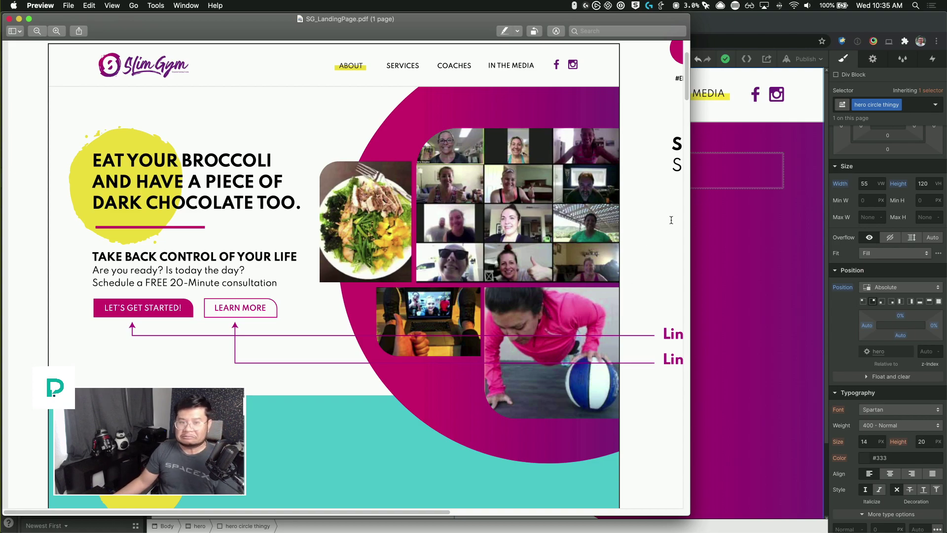
{"action": "left_click", "coordinate": [719, 178]}
{"action": "key", "text": "z"}
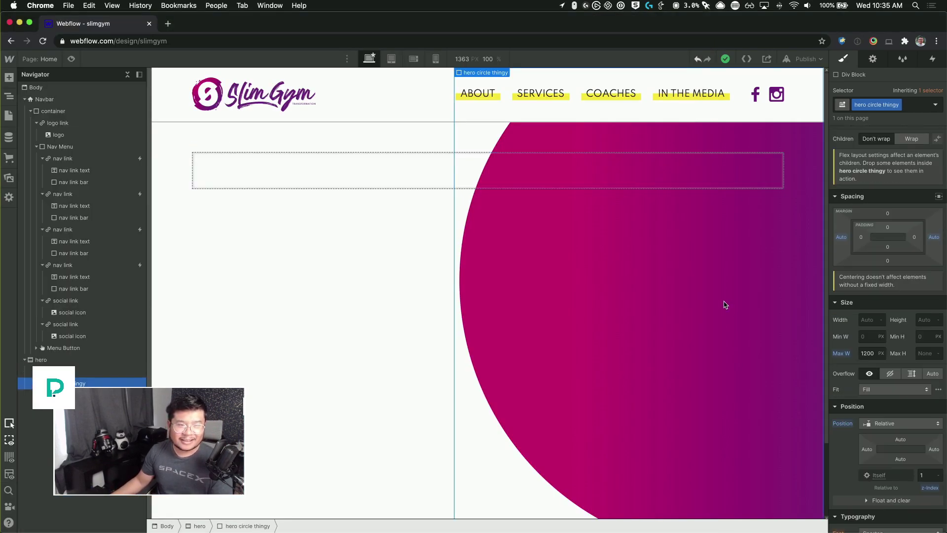
- Add a Grid inside the hero circle thingy block and give it four 1fr columns
{"action": "key", "text": "super+e"}
{"action": "type", "text": "grid"}
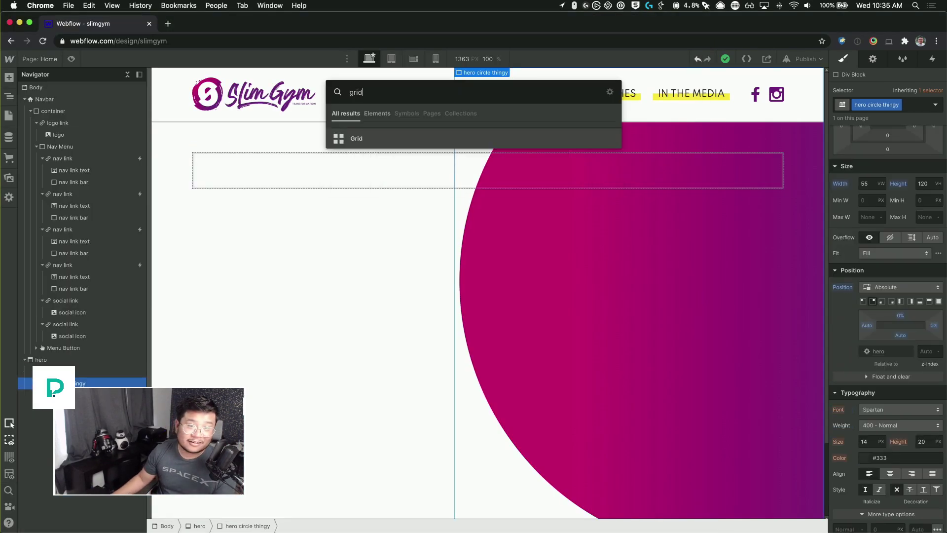
{"action": "key", "text": "Return"}
{"action": "left_click", "coordinate": [820, 72]}
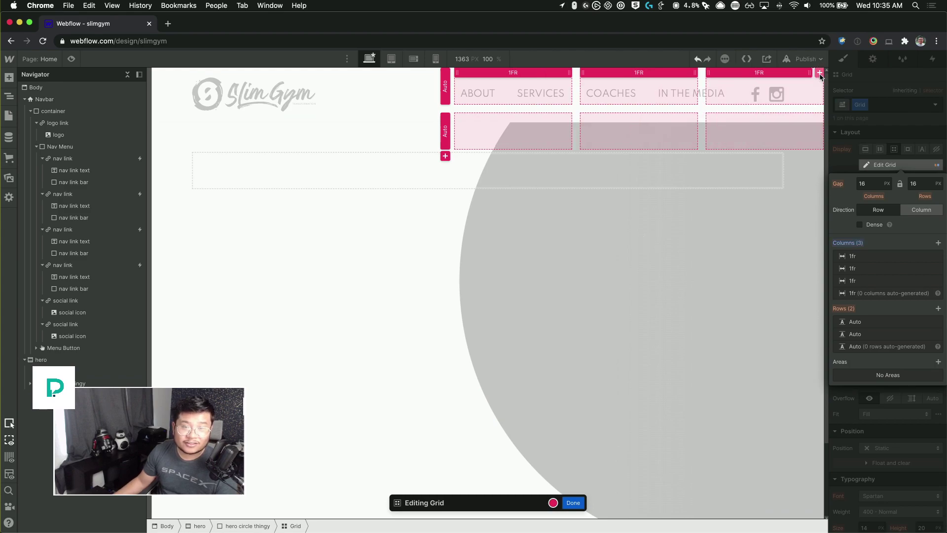
{"action": "left_click", "coordinate": [820, 73]}
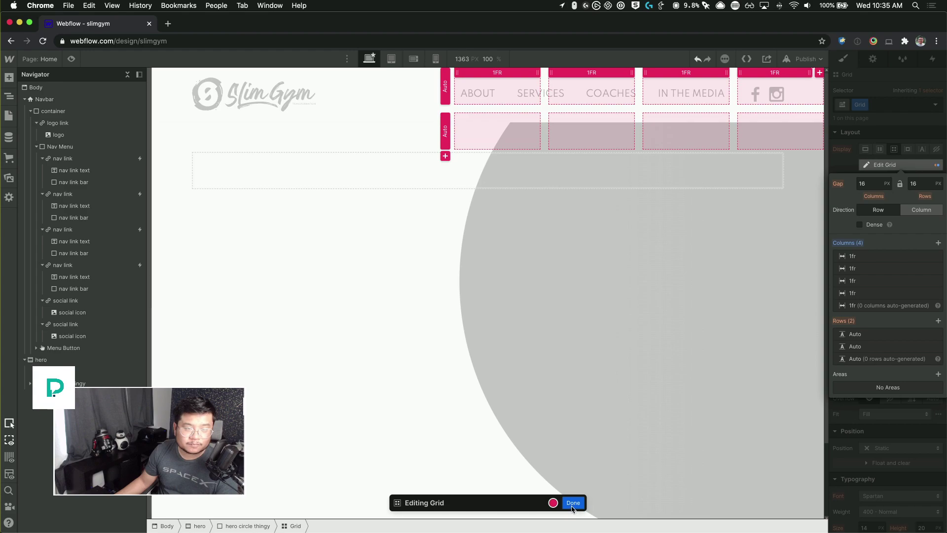
- Set the grid's column and row gaps to 10 px
{"action": "left_click", "coordinate": [920, 184]}
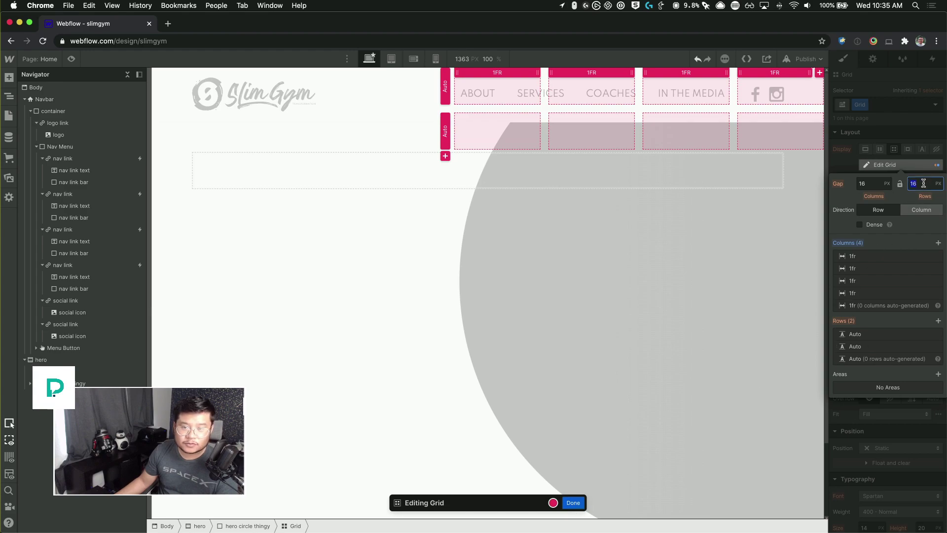
{"action": "left_click", "coordinate": [877, 183]}
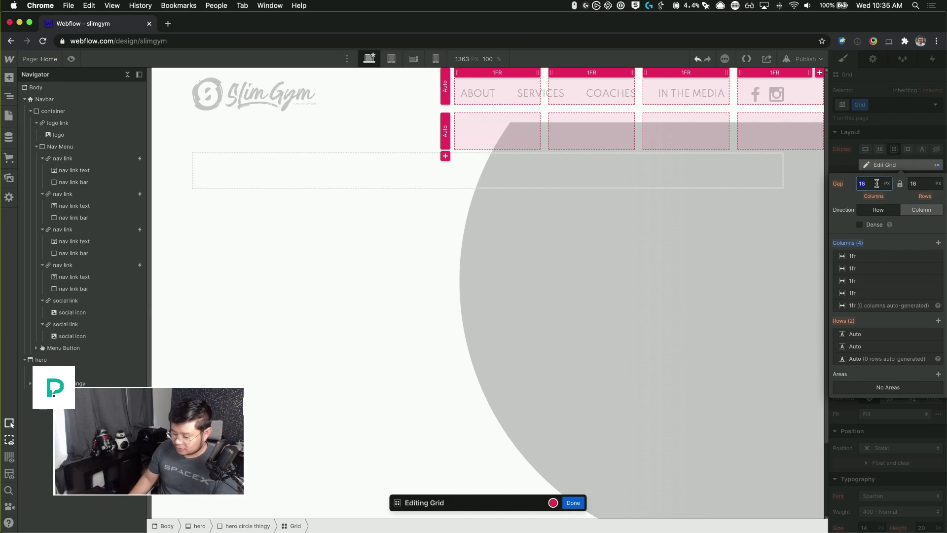
{"action": "key", "text": "Tab"}
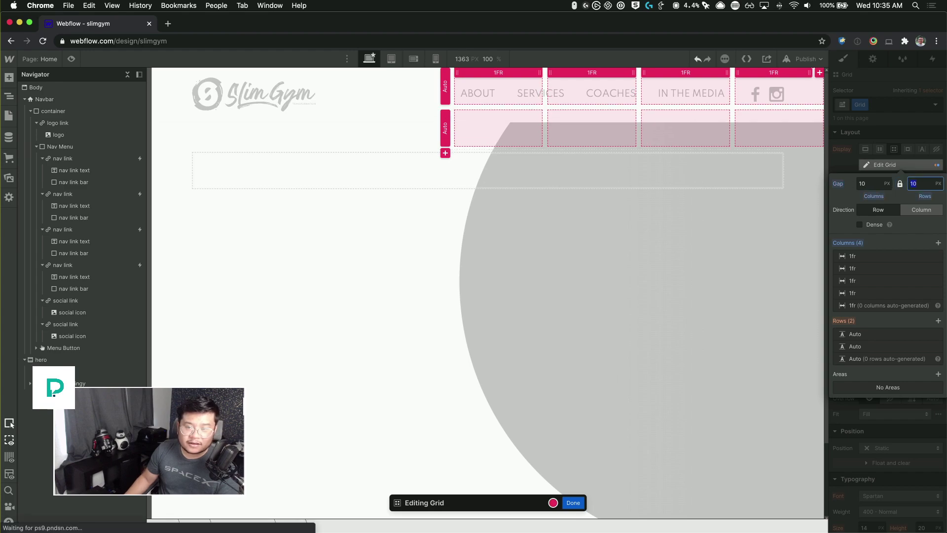
- Finish editing the grid and give the hero circle thingy top padding, trying 50% before settling on 20%
{"action": "left_click", "coordinate": [793, 153]}
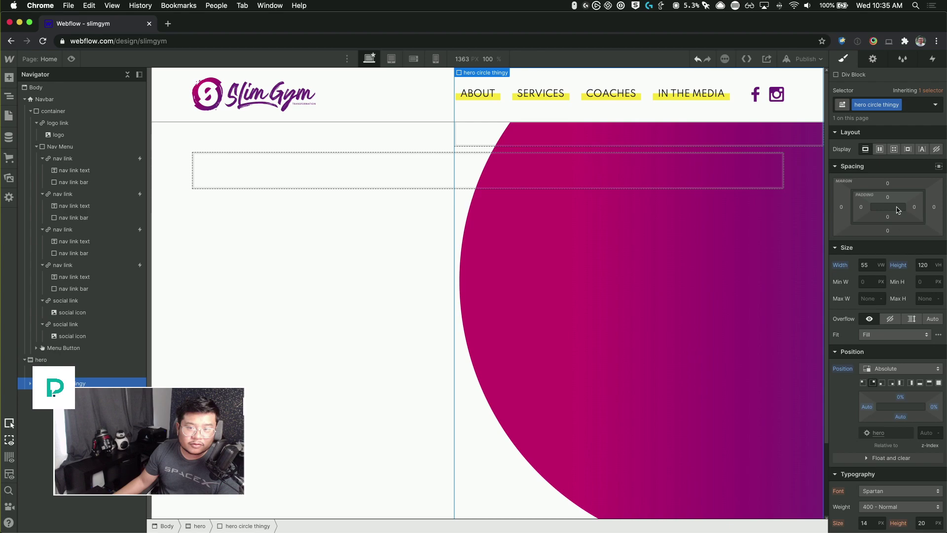
{"action": "left_click", "coordinate": [889, 198]}
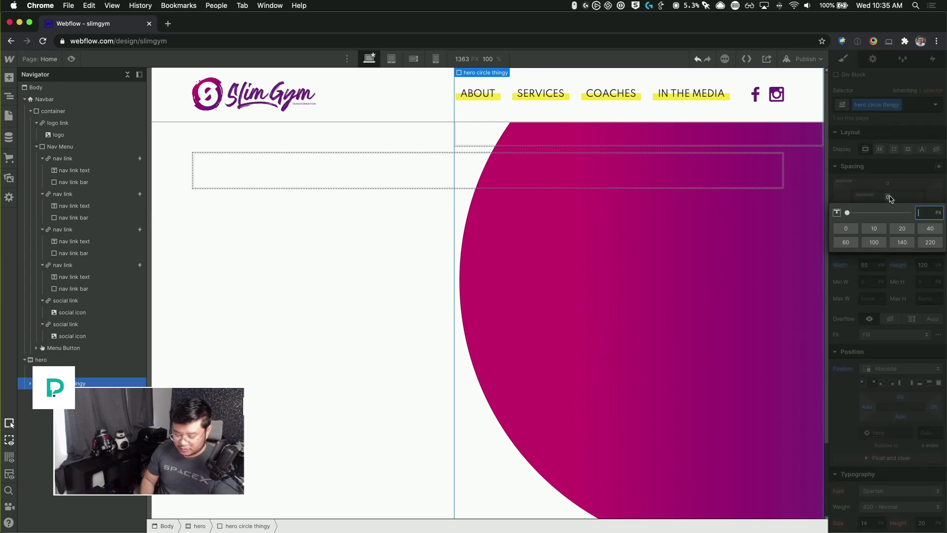
{"action": "type", "text": "50%"}
{"action": "key", "text": "Return"}
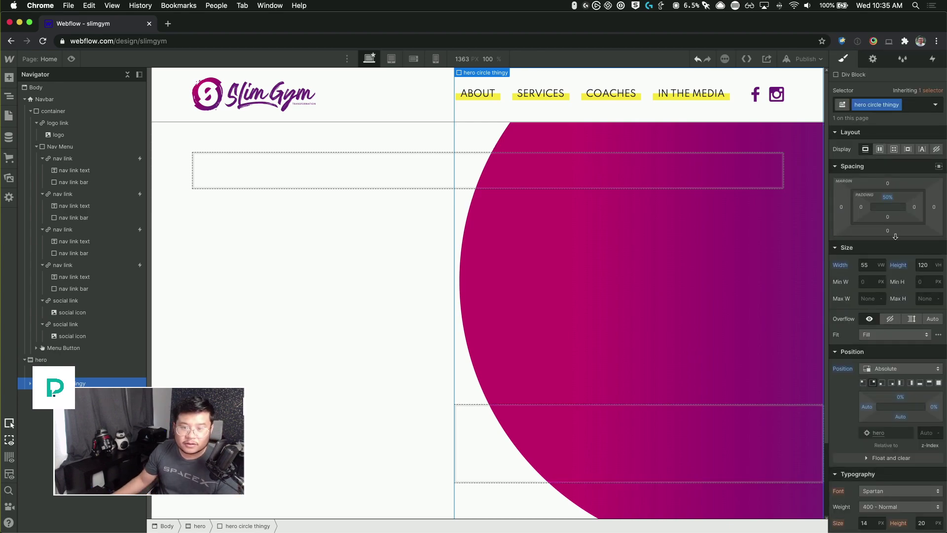
{"action": "left_click_drag", "start_coordinate": [891, 195], "coordinate": [884, 128]}
{"action": "left_click_drag", "start_coordinate": [890, 169], "coordinate": [890, 182]}
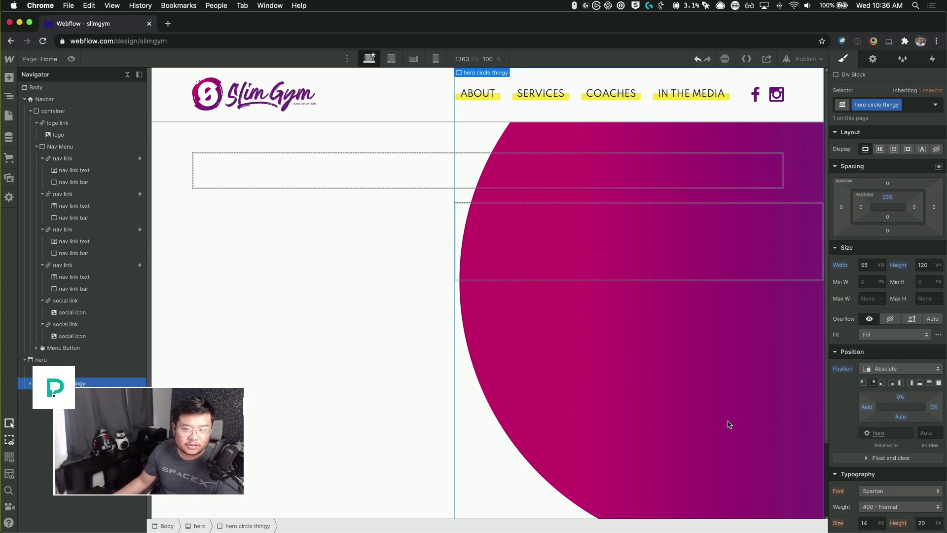
- Compare the hero grid with the photo layout of the PDF mockup in Preview and return to Webflow
{"action": "left_click", "coordinate": [627, 265]}
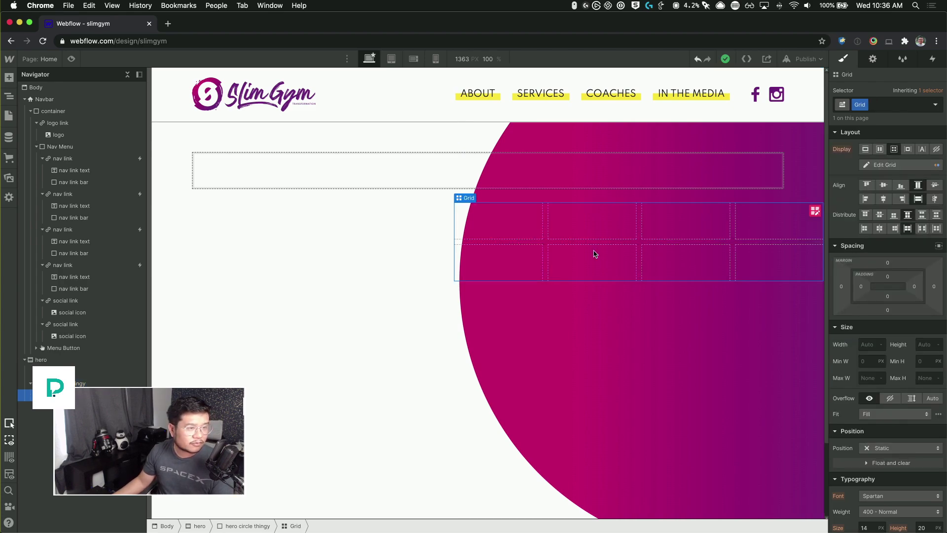
{"action": "key", "text": "super+Tab"}
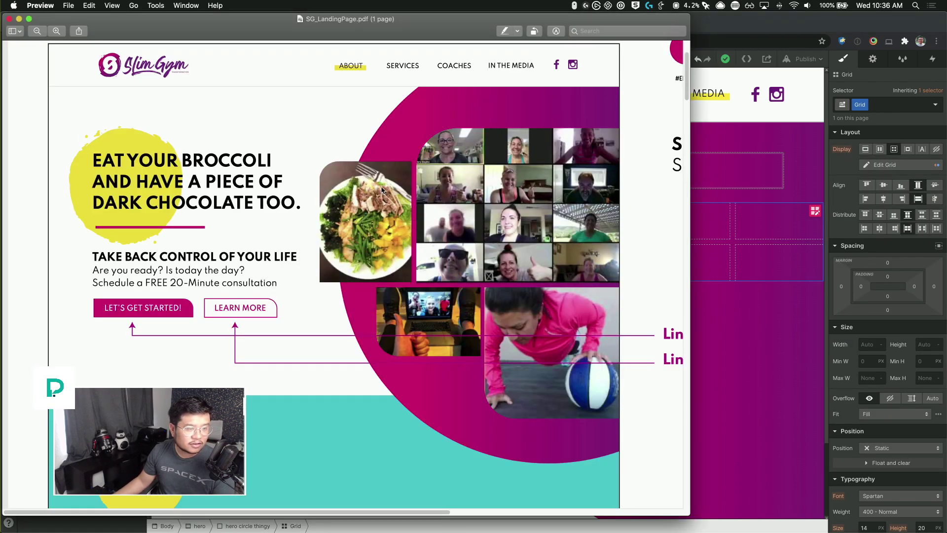
{"action": "key", "text": "super+Tab"}
{"action": "key", "text": "super+Tab"}
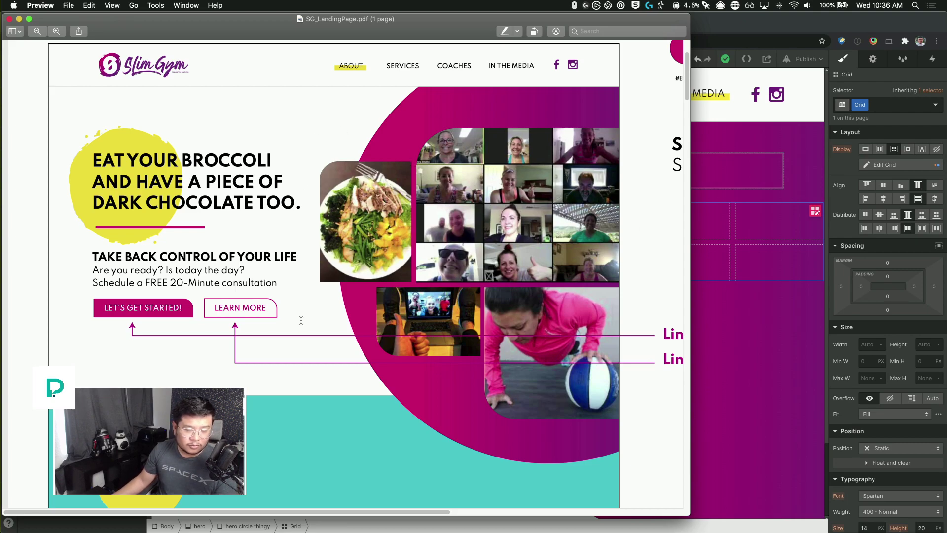
{"action": "key", "text": "super+Tab"}
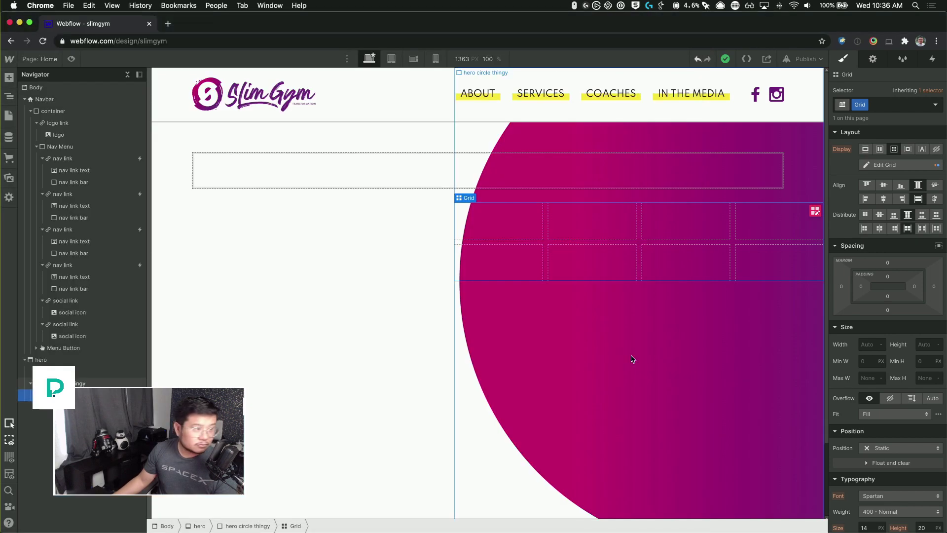
- Add two more auto-height rows to the hero grid so it has four rows
{"action": "left_click", "coordinate": [815, 211]}
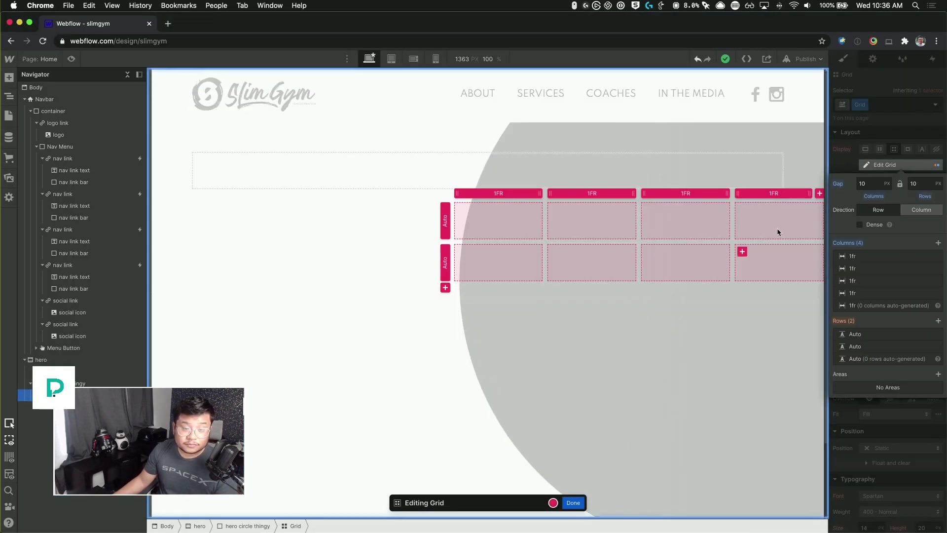
{"action": "left_click", "coordinate": [445, 288]}
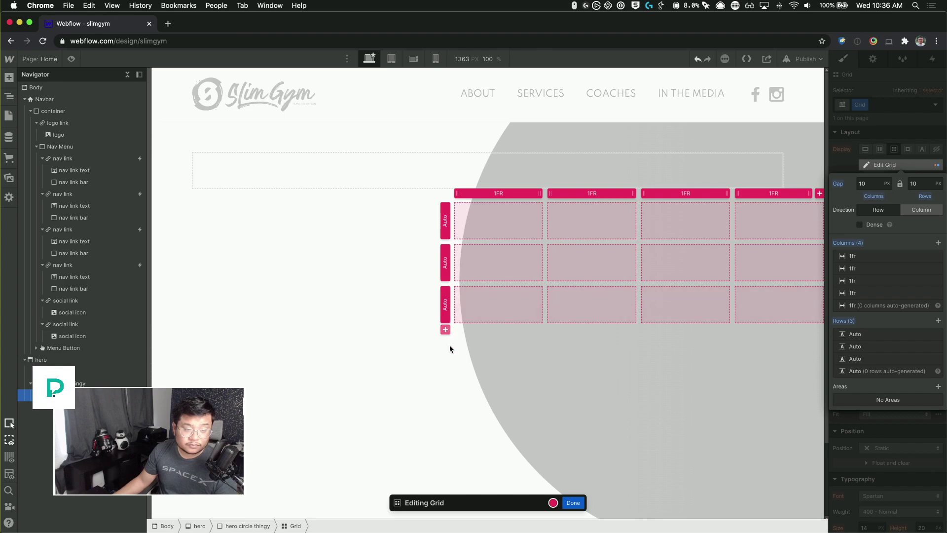
{"action": "left_click", "coordinate": [445, 330]}
{"action": "left_click", "coordinate": [572, 503]}
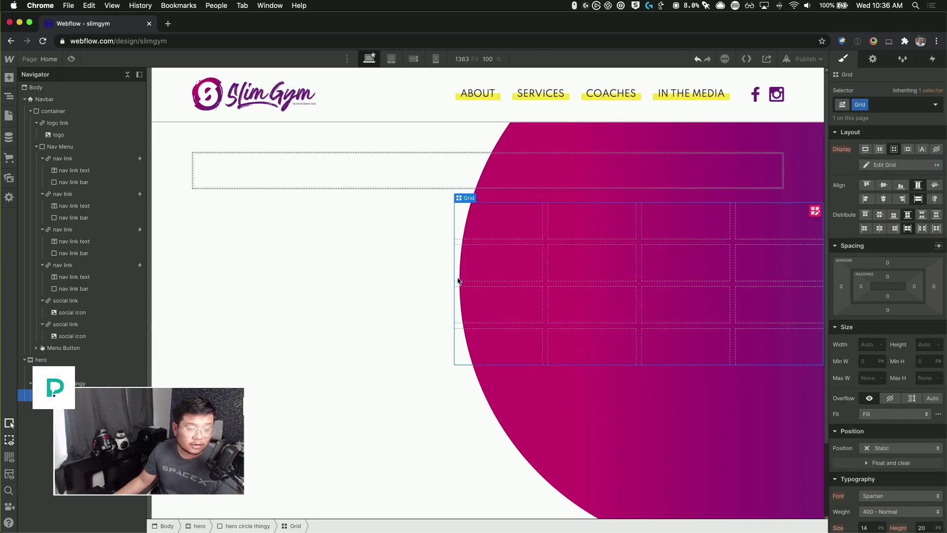
- Insert hero_2.jpg from the assets into the hero grid's first cell, without changing its image settings
{"action": "left_click", "coordinate": [9, 178]}
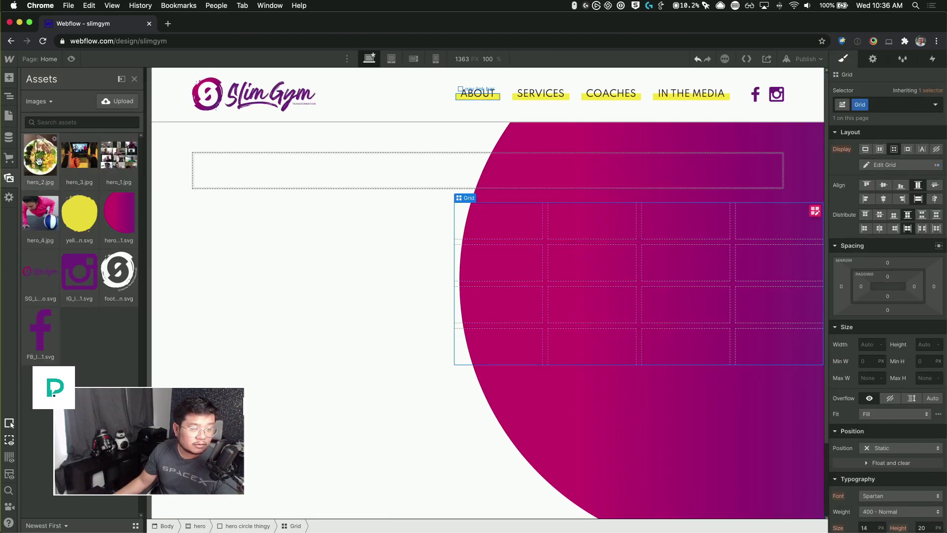
{"action": "key", "text": "super+Tab"}
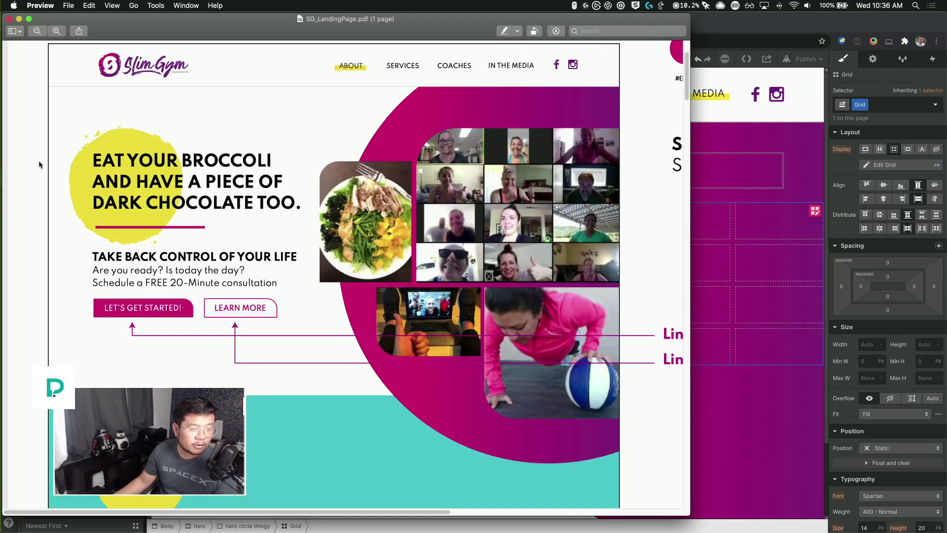
{"action": "key", "text": "super+Tab"}
{"action": "left_click_drag", "start_coordinate": [38, 161], "coordinate": [515, 231]}
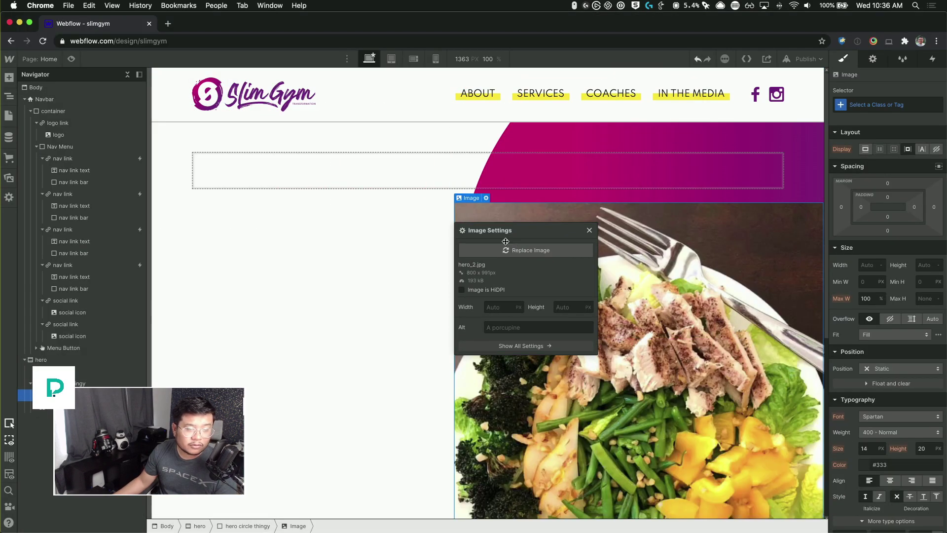
{"action": "left_click", "coordinate": [592, 231]}
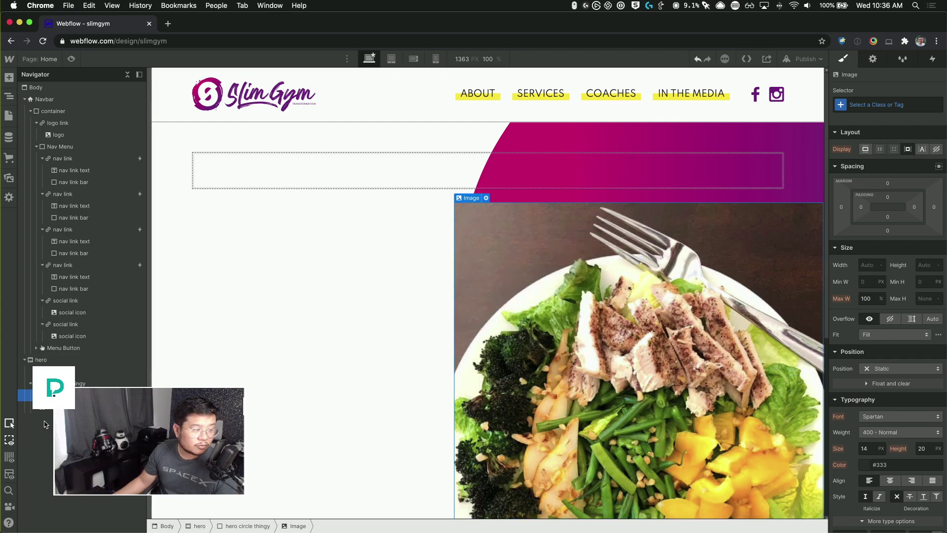
{"action": "key", "text": "super+z"}
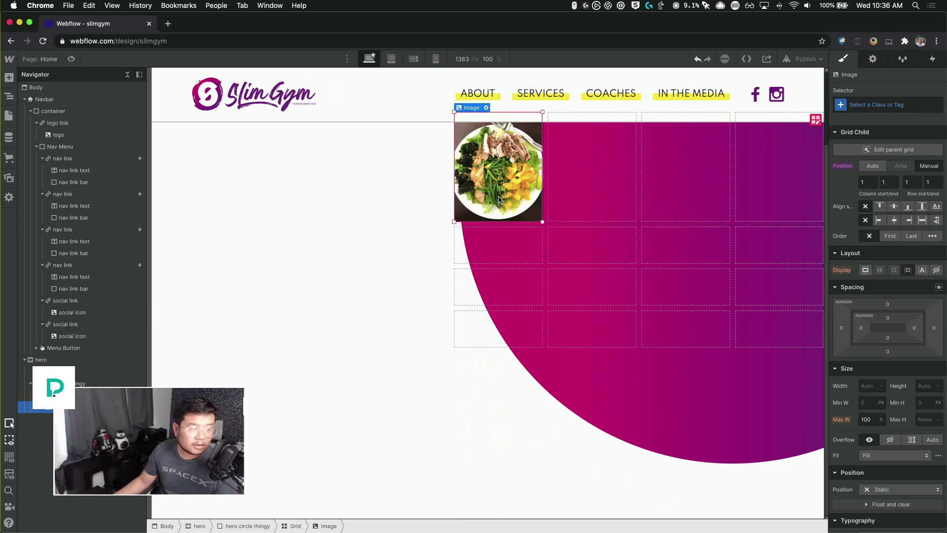
- Position the salad image in row 2 of the hero grid spanning columns 1 to 2, checking it against the Preview mockup
{"action": "key", "text": "super+Tab"}
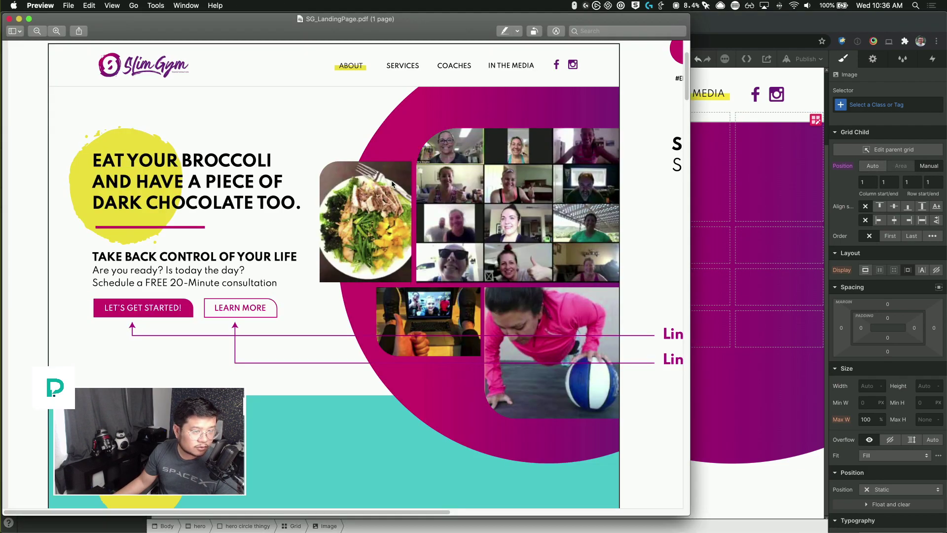
{"action": "key", "text": "super+Tab"}
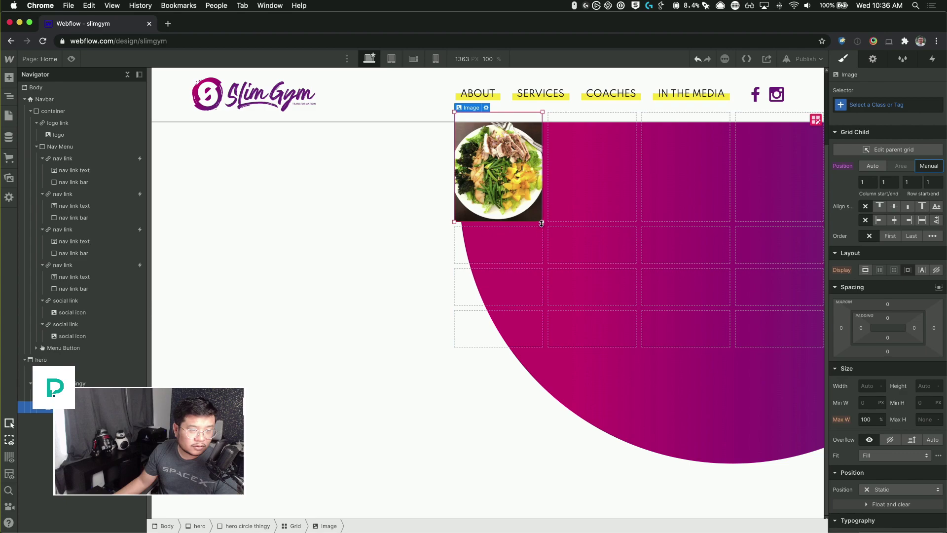
{"action": "left_click_drag", "start_coordinate": [542, 223], "coordinate": [537, 259]}
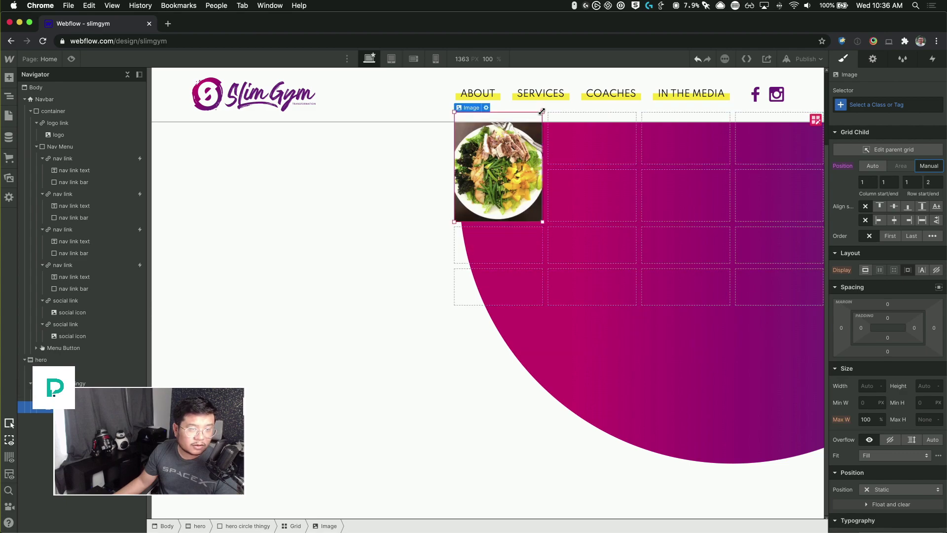
{"action": "left_click_drag", "start_coordinate": [541, 111], "coordinate": [539, 172]}
{"action": "key", "text": "super+Tab"}
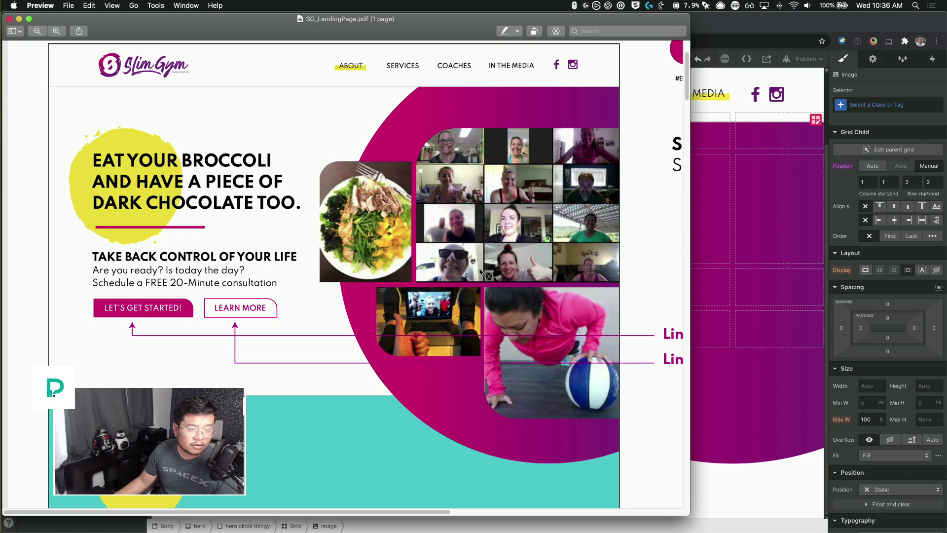
{"action": "key", "text": "super+Tab"}
{"action": "left_click_drag", "start_coordinate": [543, 266], "coordinate": [596, 260]}
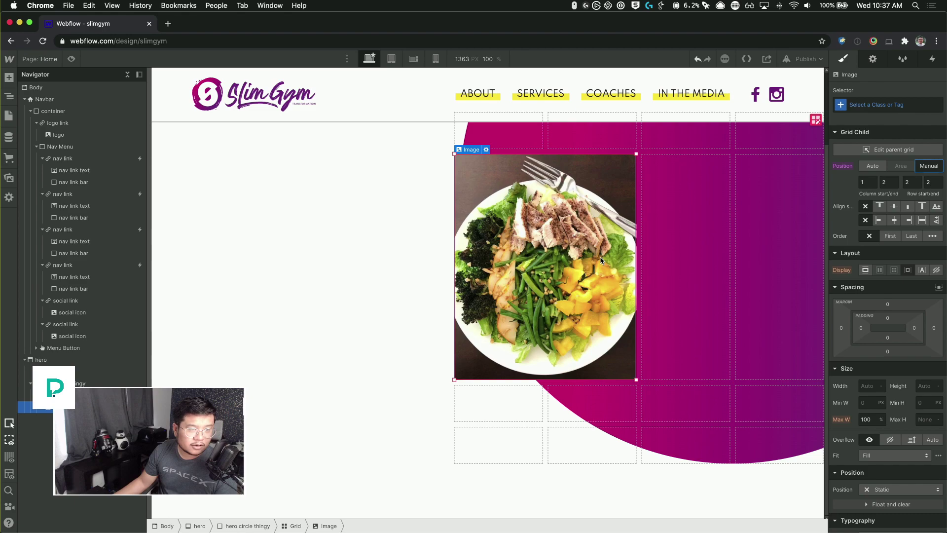
- Check the salad photo in the Preview mockup and give the image the class name "hero photo 1" in Webflow
{"action": "key", "text": "super+Tab"}
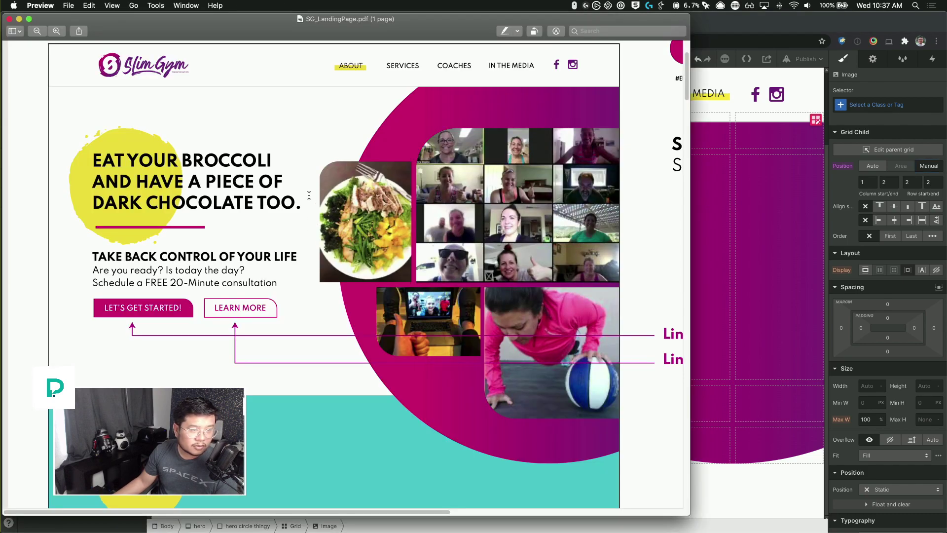
{"action": "key", "text": "super+Tab"}
{"action": "key", "text": "super+Return"}
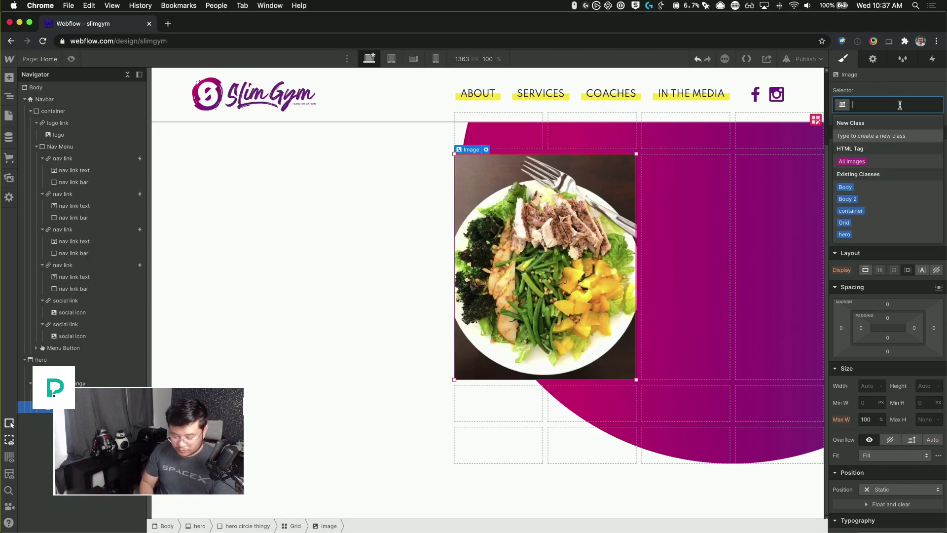
{"action": "type", "text": "hero photo 1"}
{"action": "key", "text": "Return"}
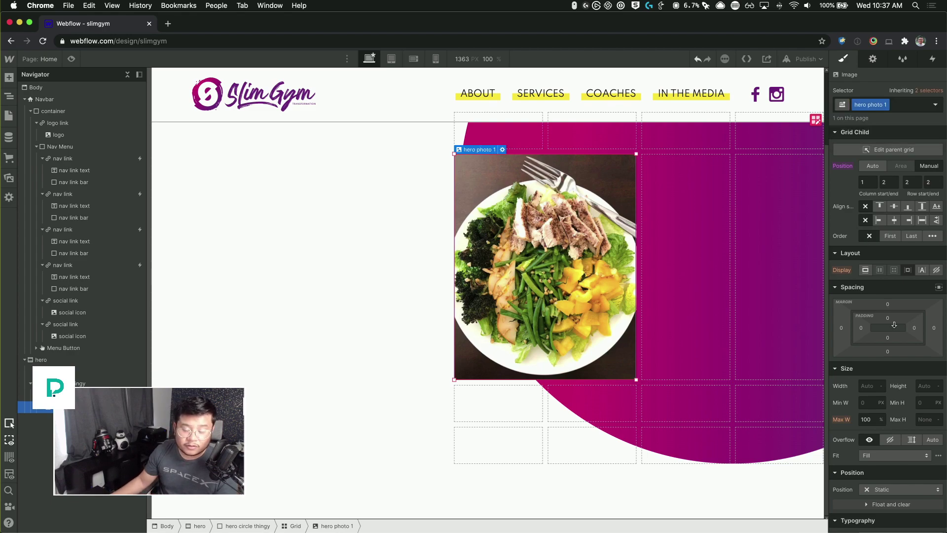
- Round only the salad photo's top-left corner with a 100 px radius and compare it with the Preview mockup
{"action": "scroll", "coordinate": [910, 388], "scroll_direction": "down", "scroll_amount": 10}
{"action": "left_click", "coordinate": [871, 387]}
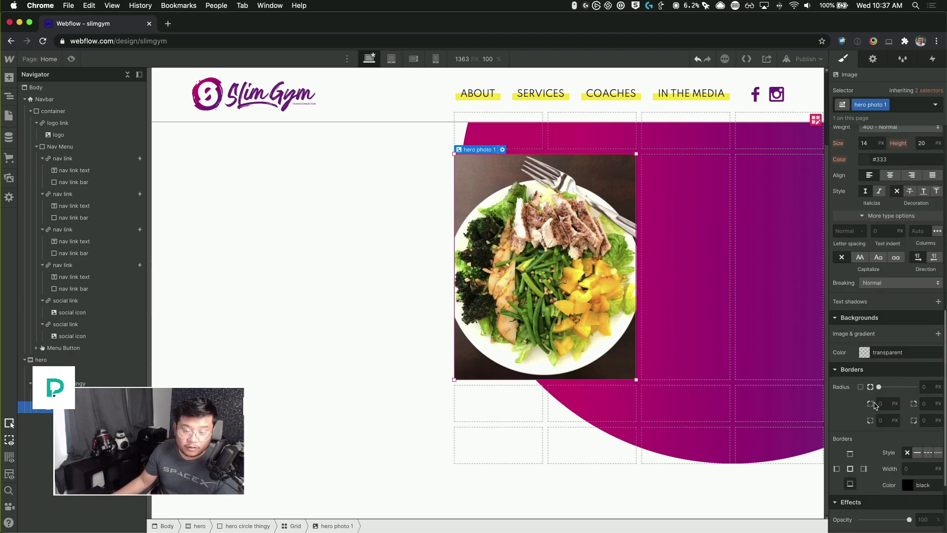
{"action": "left_click", "coordinate": [885, 404]}
{"action": "type", "text": "50"}
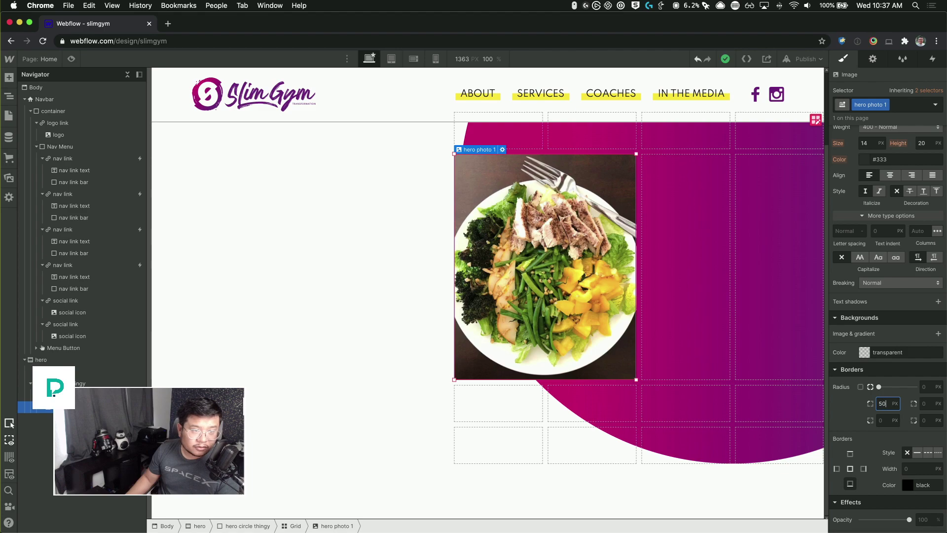
{"action": "key", "text": "BackSpace"}
{"action": "key", "text": "BackSpace"}
{"action": "type", "text": "100"}
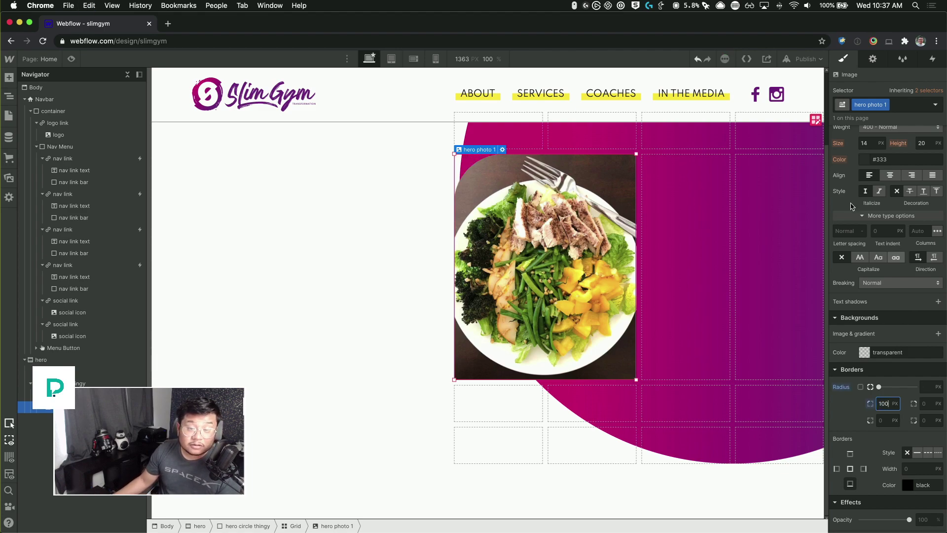
{"action": "left_click", "coordinate": [557, 334]}
{"action": "key", "text": "super+Tab"}
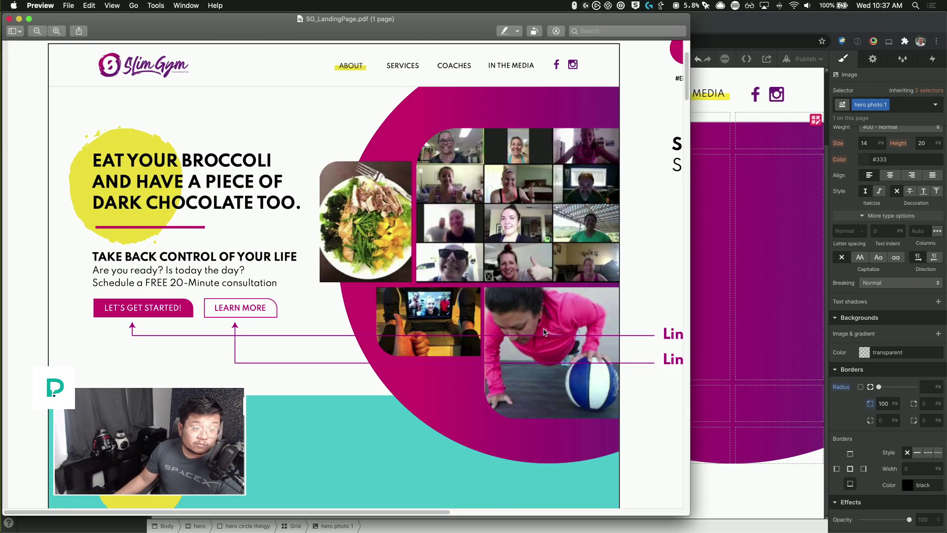
{"action": "key", "text": "super+Tab"}
- Set the salad photo's height to 200 px and its fit to Cover
{"action": "scroll", "coordinate": [880, 292], "scroll_direction": "up", "scroll_amount": 10}
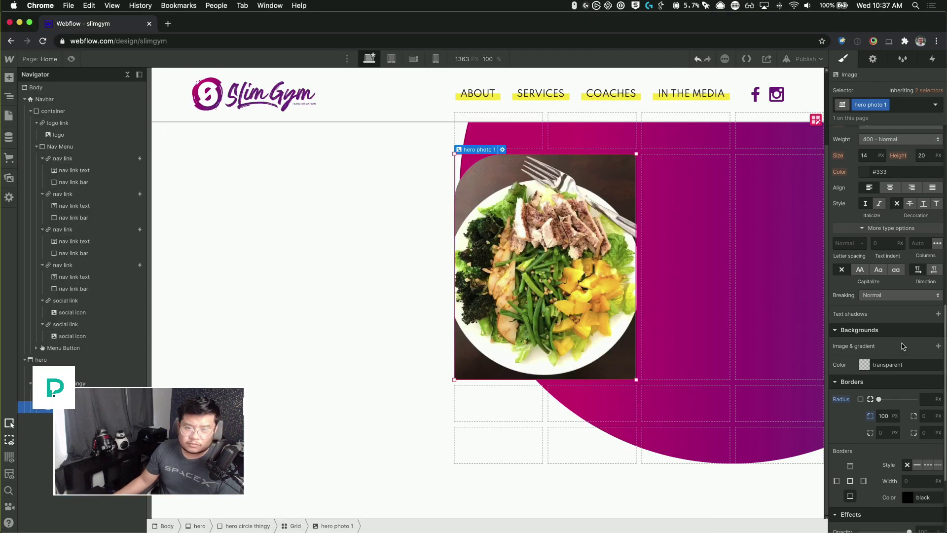
{"action": "scroll", "coordinate": [880, 292], "scroll_direction": "up", "scroll_amount": 3}
{"action": "left_click", "coordinate": [929, 386]}
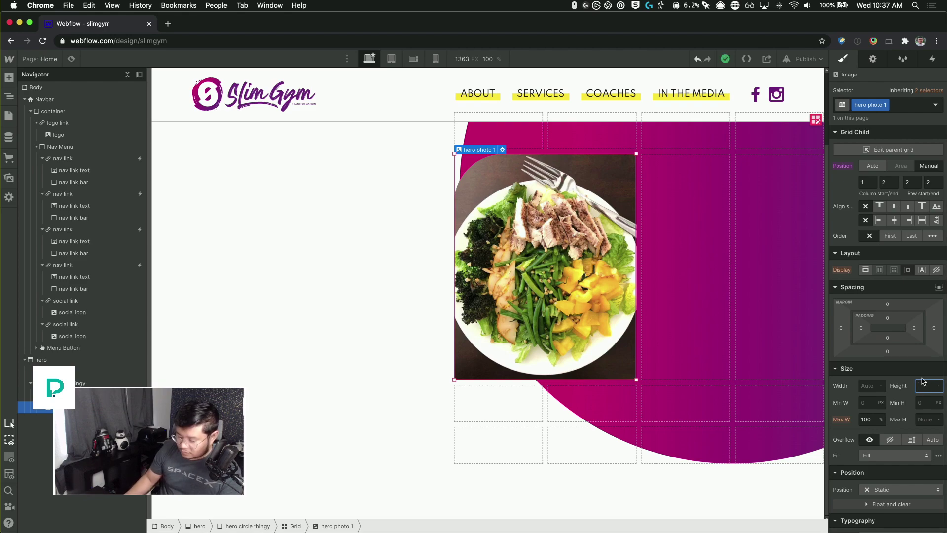
{"action": "type", "text": "200"}
{"action": "key", "text": "Return"}
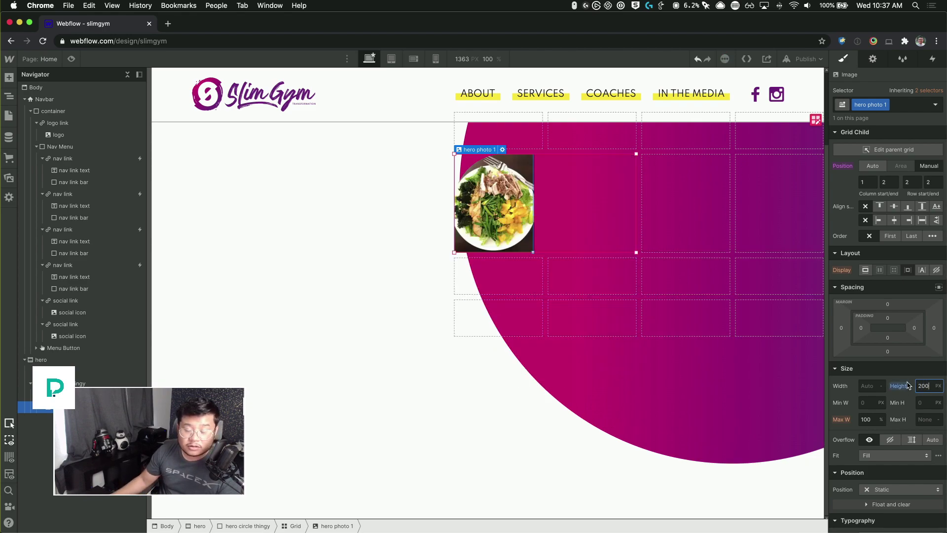
{"action": "scroll", "coordinate": [907, 384], "scroll_direction": "down", "scroll_amount": 3}
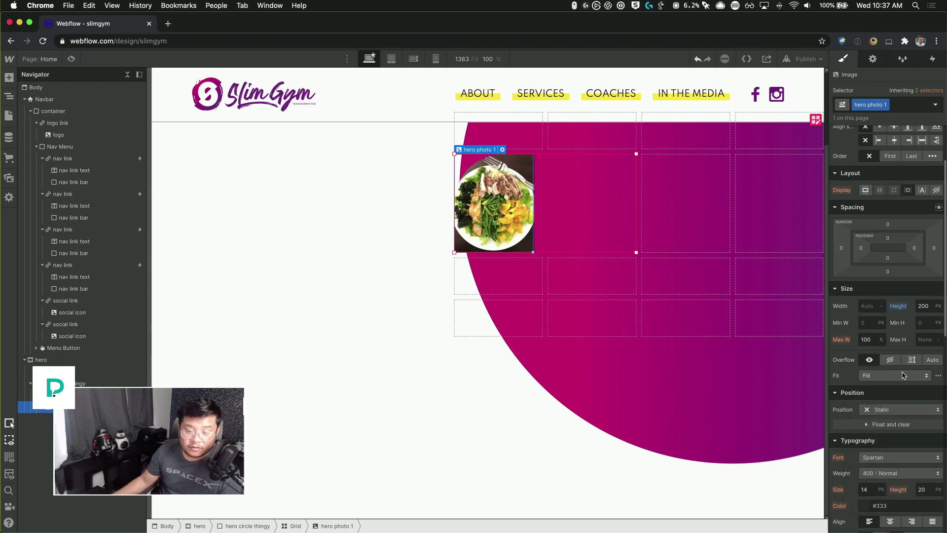
{"action": "left_click", "coordinate": [903, 376]}
{"action": "left_click", "coordinate": [888, 398]}
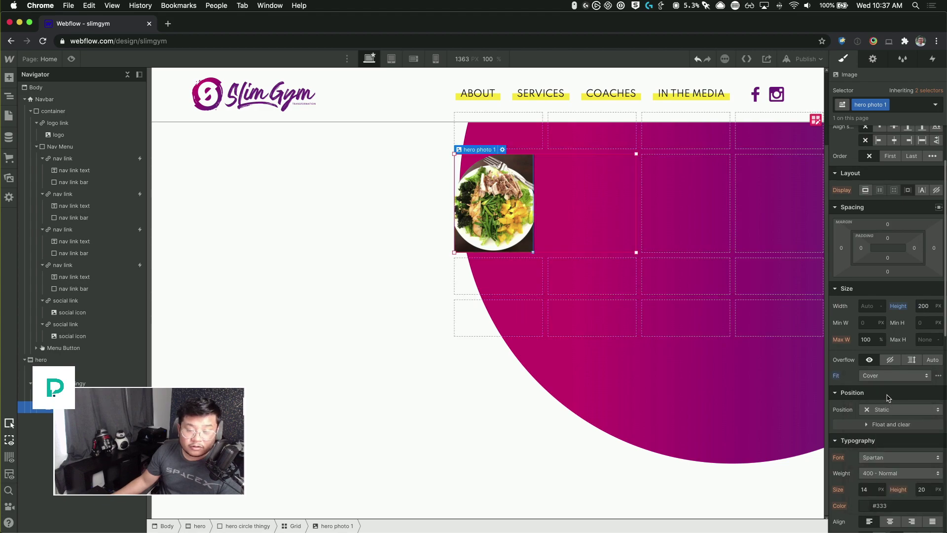
- Reduce the salad photo's top-left corner radius to 40 px, trying 50 and 25 px first
{"action": "scroll", "coordinate": [905, 396], "scroll_direction": "down", "scroll_amount": 4}
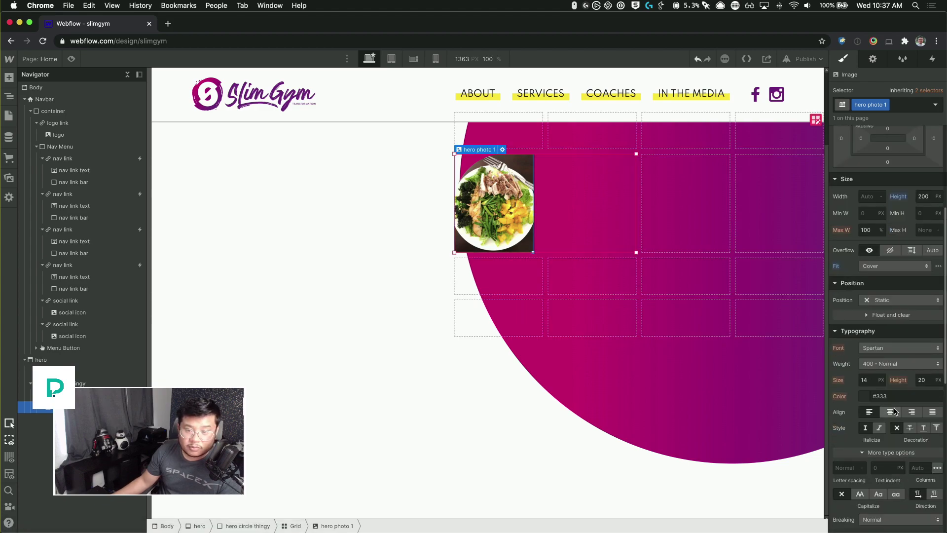
{"action": "scroll", "coordinate": [894, 411], "scroll_direction": "down", "scroll_amount": 5}
{"action": "left_click", "coordinate": [886, 510]}
{"action": "type", "text": "5"}
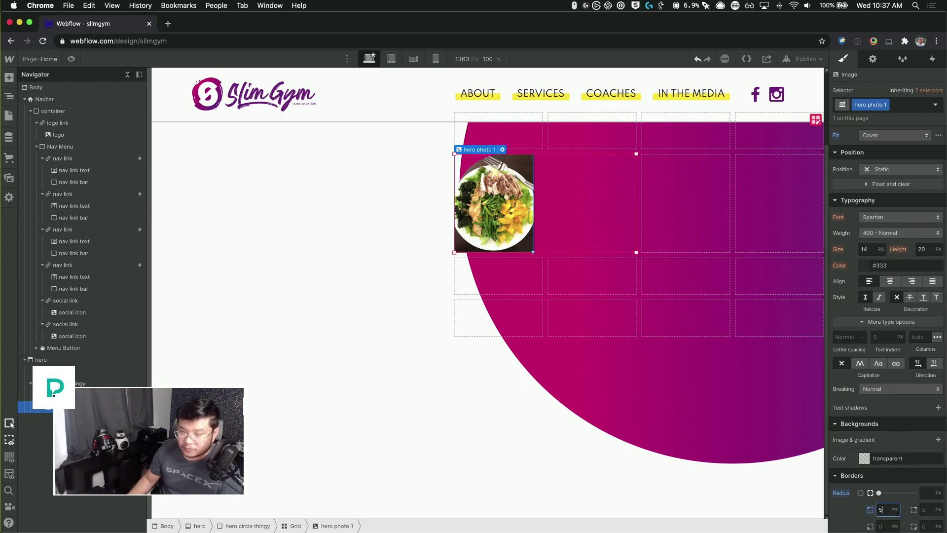
{"action": "type", "text": "0"}
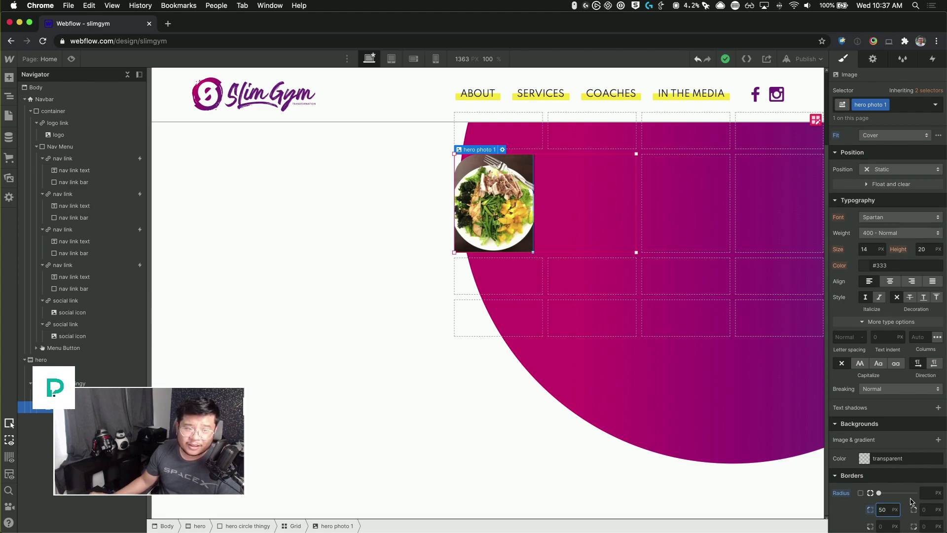
{"action": "double_click", "coordinate": [886, 511]}
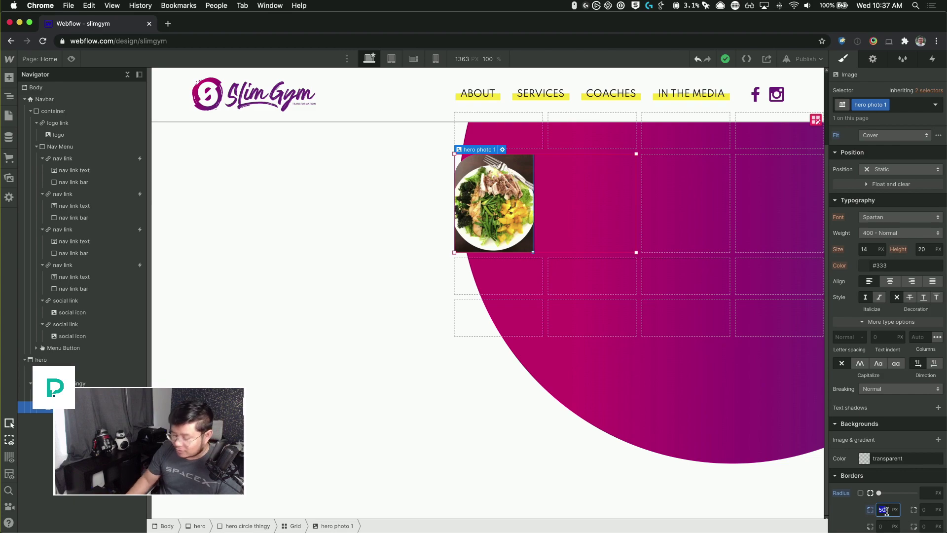
{"action": "type", "text": "75"}
{"action": "key", "text": "Return"}
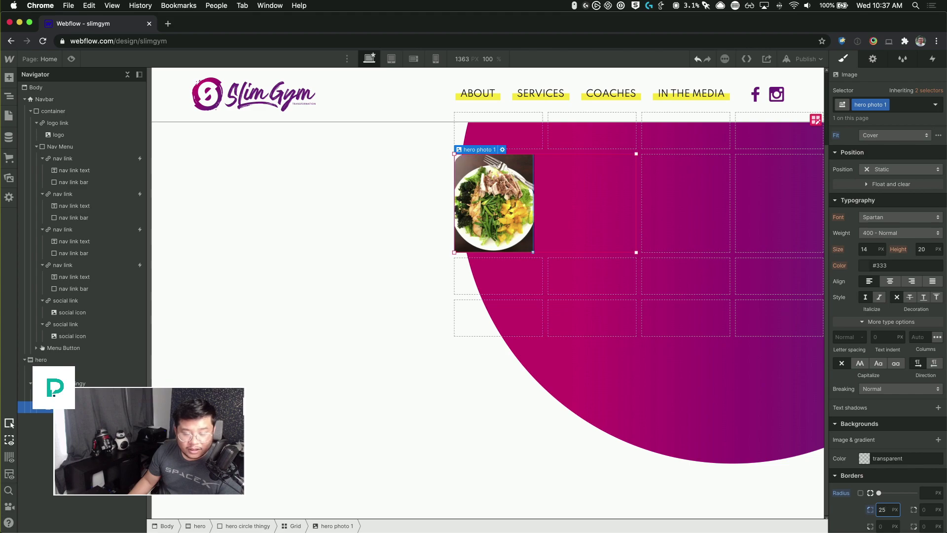
{"action": "key", "text": "super+a"}
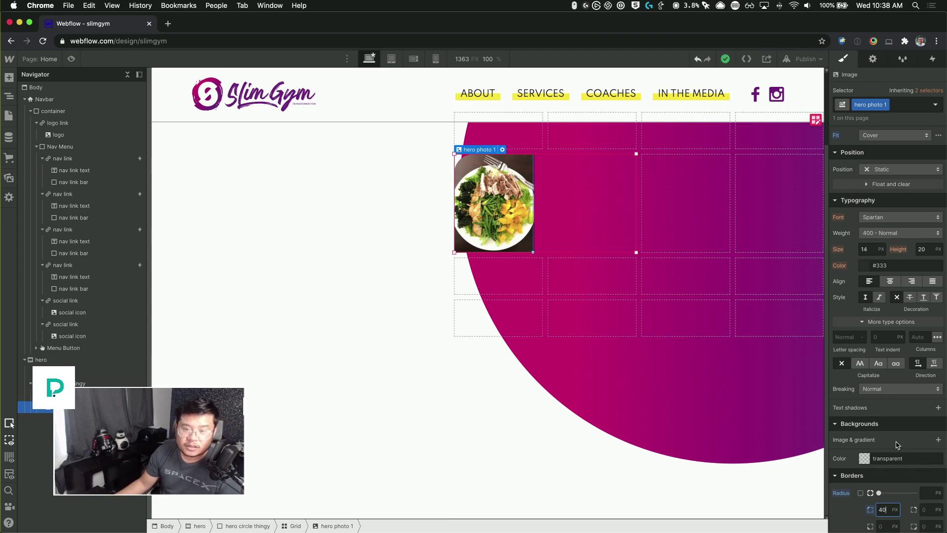
- Set the salad photo's width to 100%
{"action": "scroll", "coordinate": [865, 431], "scroll_direction": "up", "scroll_amount": 3}
{"action": "left_click", "coordinate": [870, 178]}
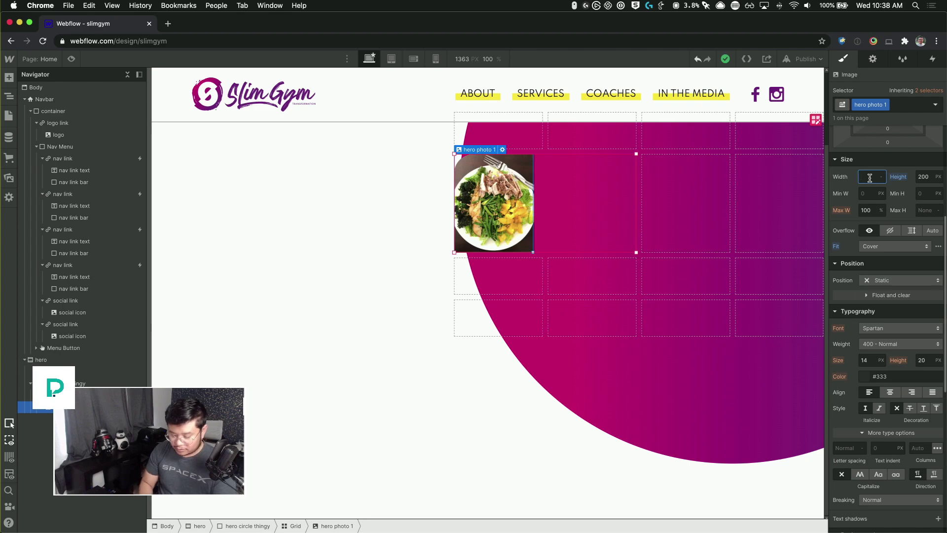
{"action": "type", "text": "100%"}
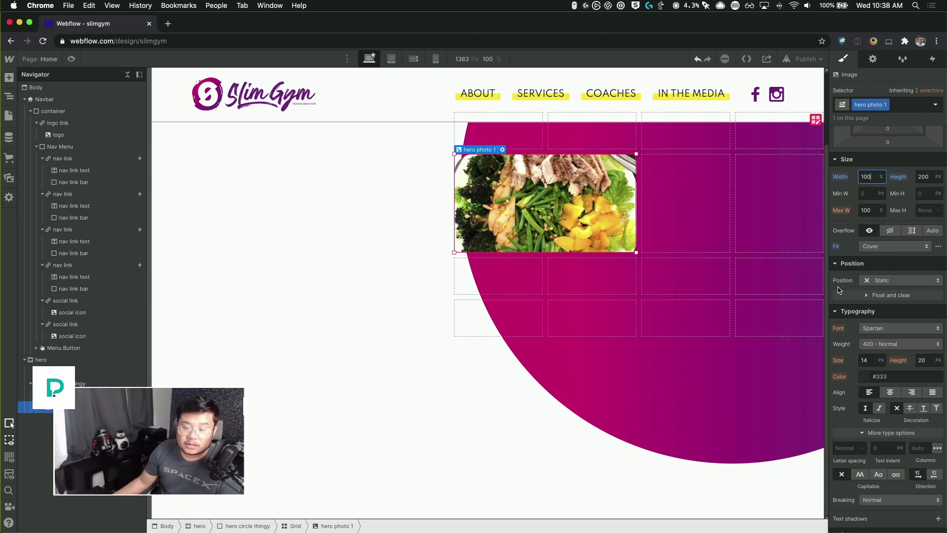
- Compare the hero images in the Webflow assets with the photo layout of the Preview mockup
{"action": "key", "text": "super+Tab"}
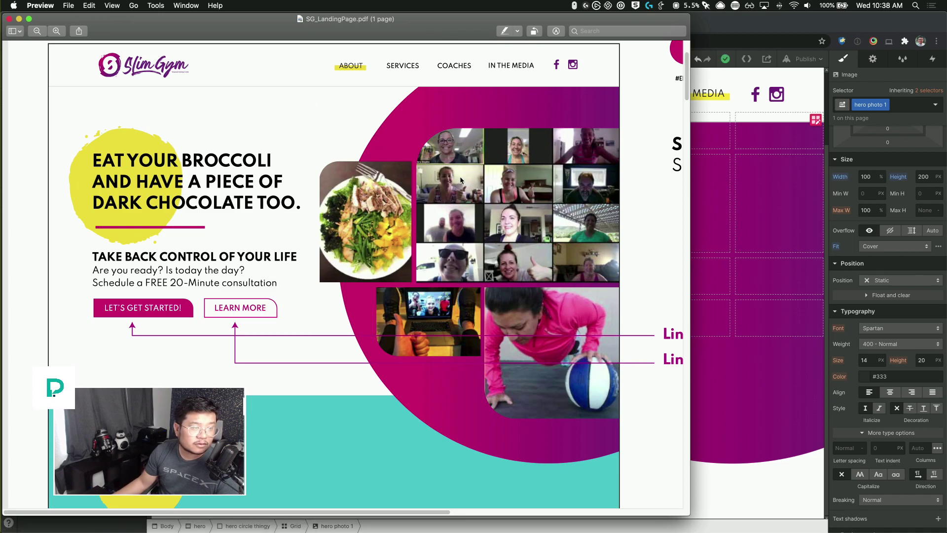
{"action": "key", "text": "super+Tab"}
{"action": "left_click", "coordinate": [8, 178]}
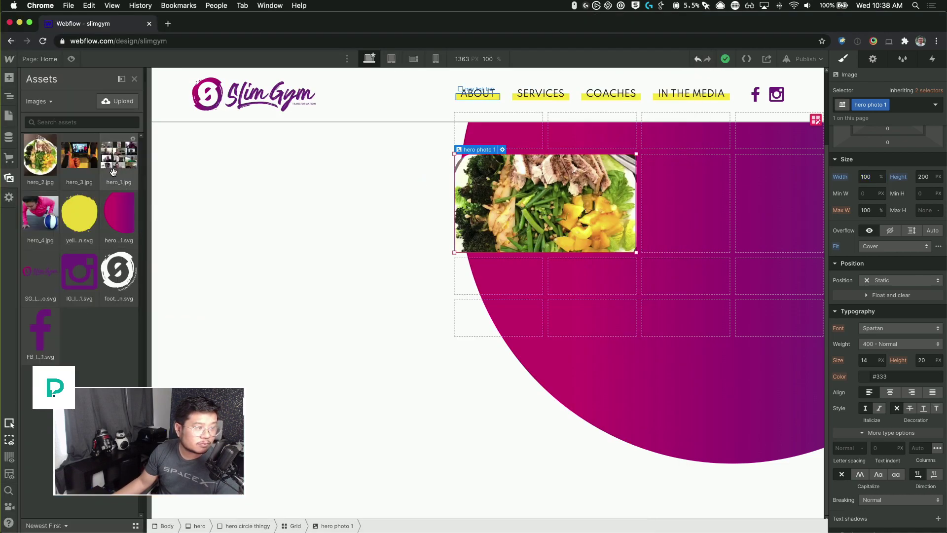
{"action": "key", "text": "super+Tab"}
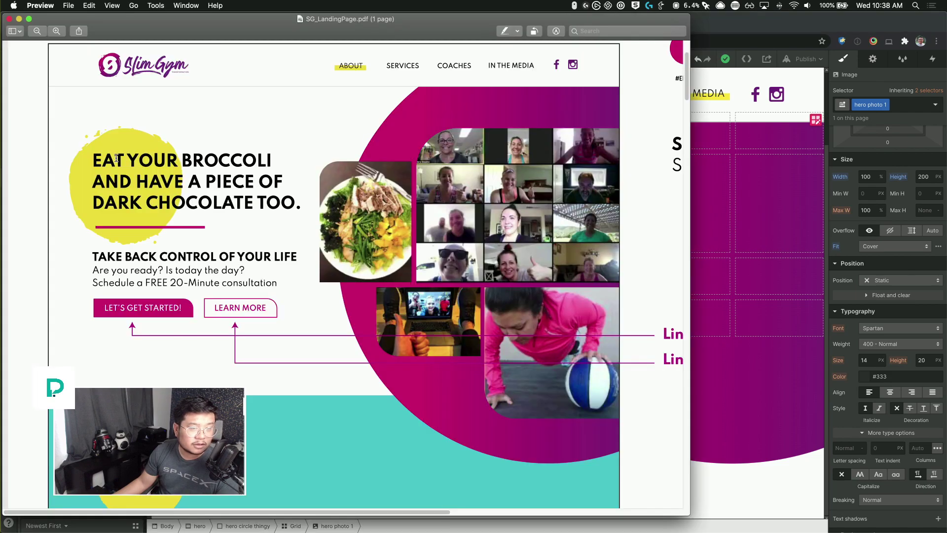
{"action": "key", "text": "super+Tab"}
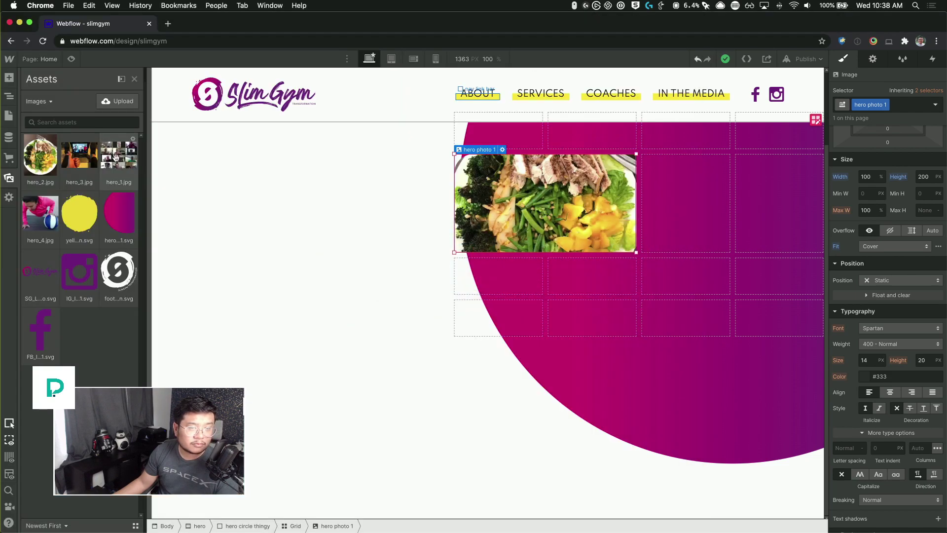
{"action": "left_click_drag", "start_coordinate": [79, 155], "coordinate": [99, 152]}
{"action": "key", "text": "Escape"}
{"action": "key", "text": "super+Tab"}
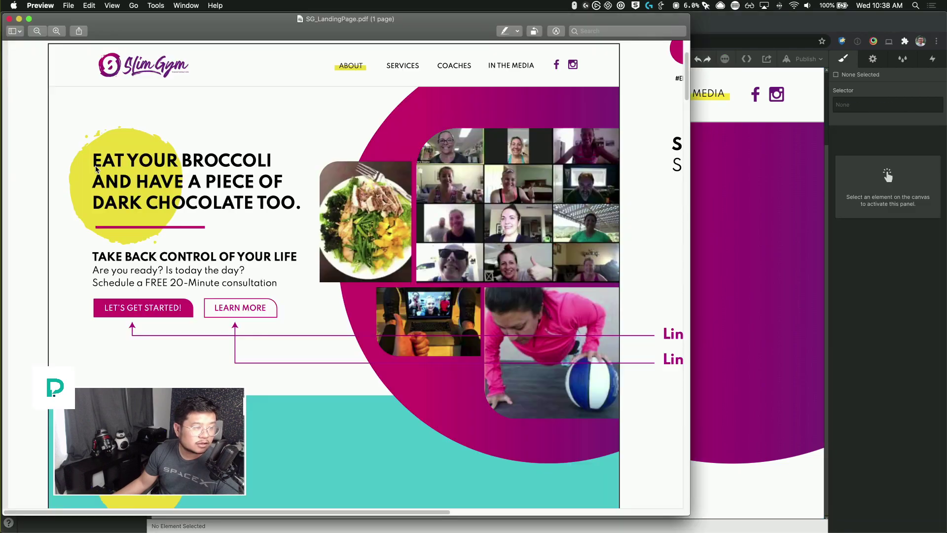
{"action": "key", "text": "super+Tab"}
- Insert hero_1.jpg from the assets into the hero grid and give it the class name "hero photo 2"
{"action": "left_click", "coordinate": [760, 222]}
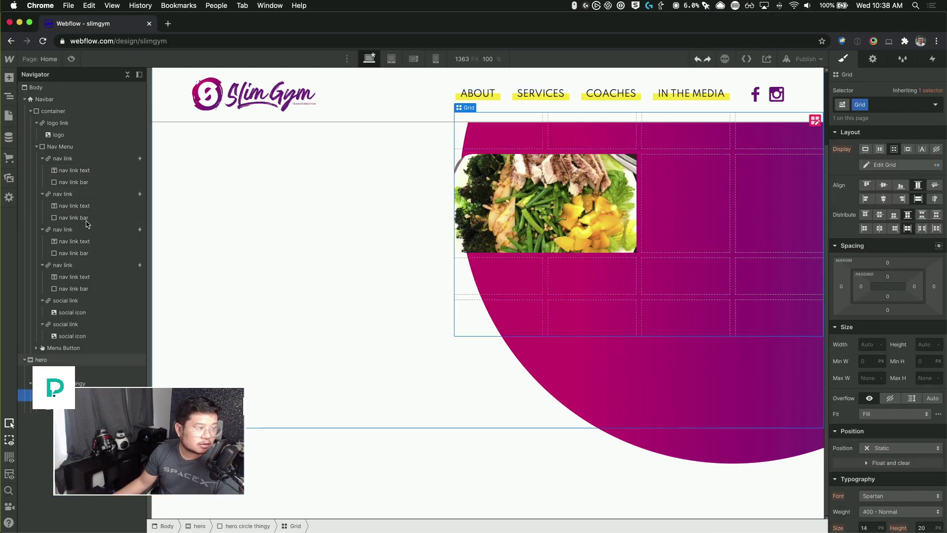
{"action": "left_click", "coordinate": [9, 180]}
{"action": "left_click_drag", "start_coordinate": [120, 155], "coordinate": [30, 419]}
{"action": "key", "text": "super+Return"}
{"action": "type", "text": "hero"}
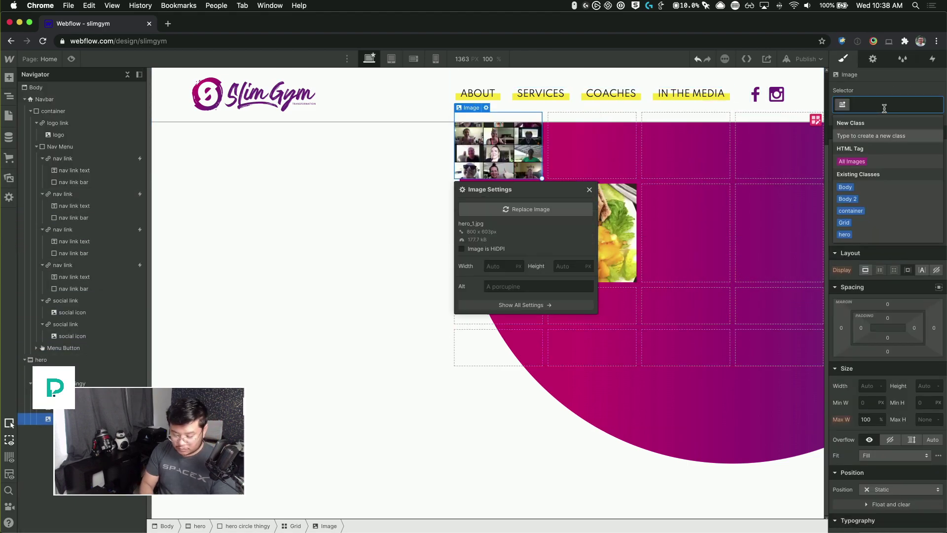
{"action": "type", "text": " photo 2"}
{"action": "key", "text": "Return"}
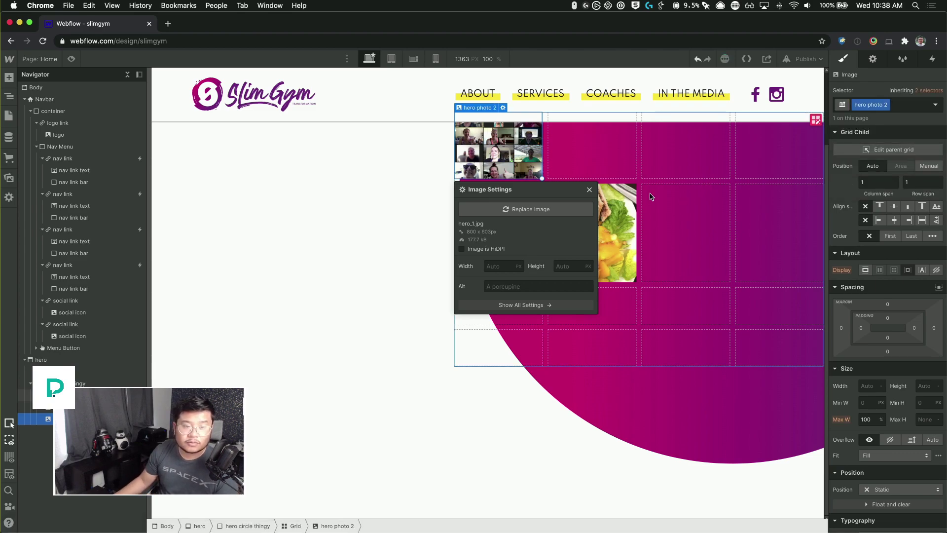
{"action": "left_click", "coordinate": [589, 190]}
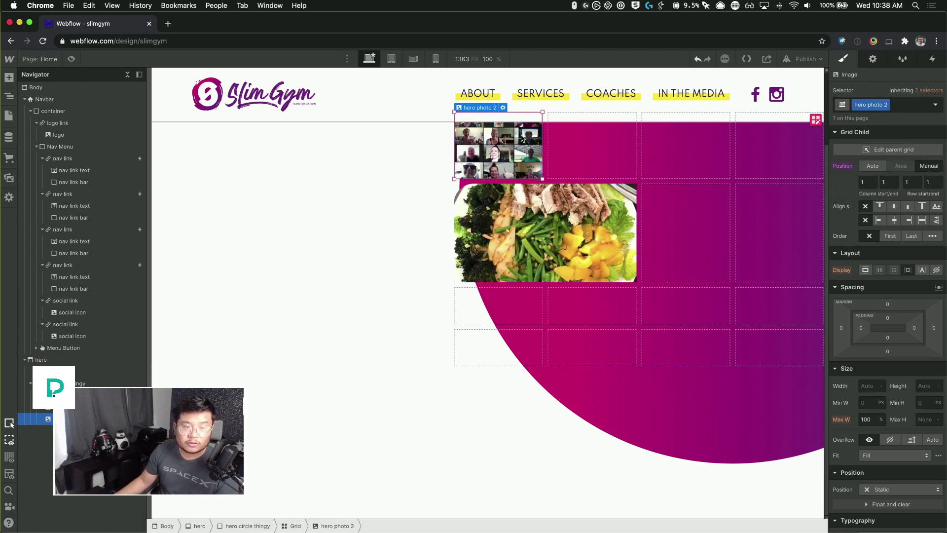
{"action": "key", "text": "super+Tab"}
{"action": "key", "text": "super+Tab"}
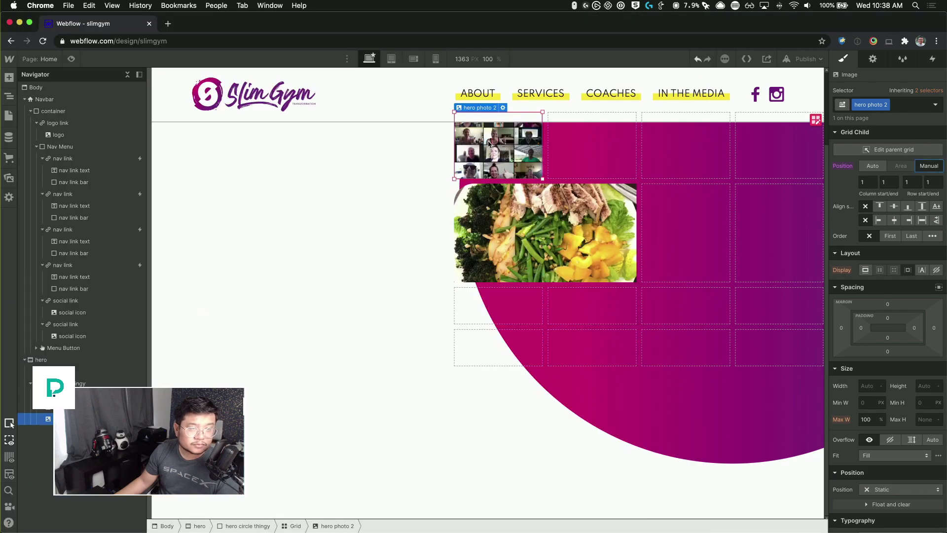
{"action": "left_click_drag", "start_coordinate": [512, 158], "coordinate": [648, 155]}
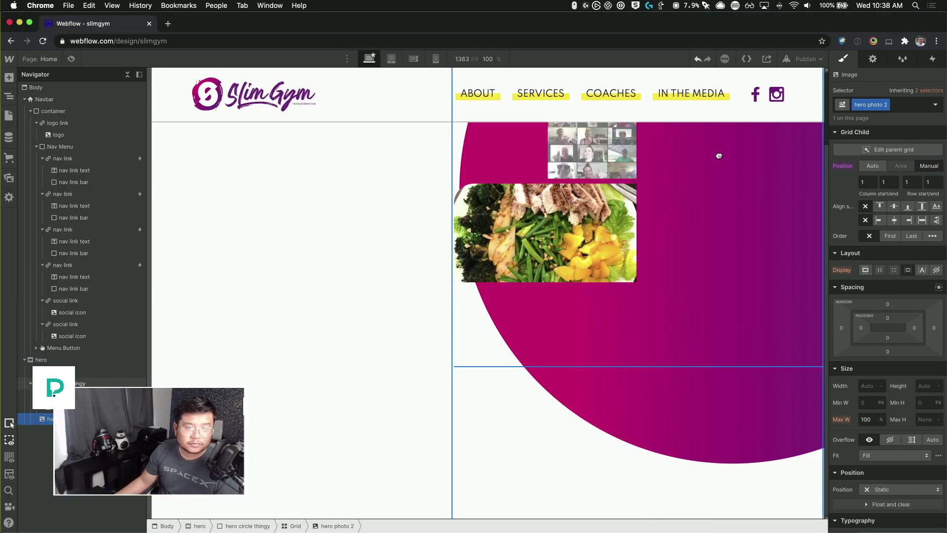
{"action": "left_click_drag", "start_coordinate": [719, 156], "coordinate": [700, 160]}
{"action": "key", "text": "super+z"}
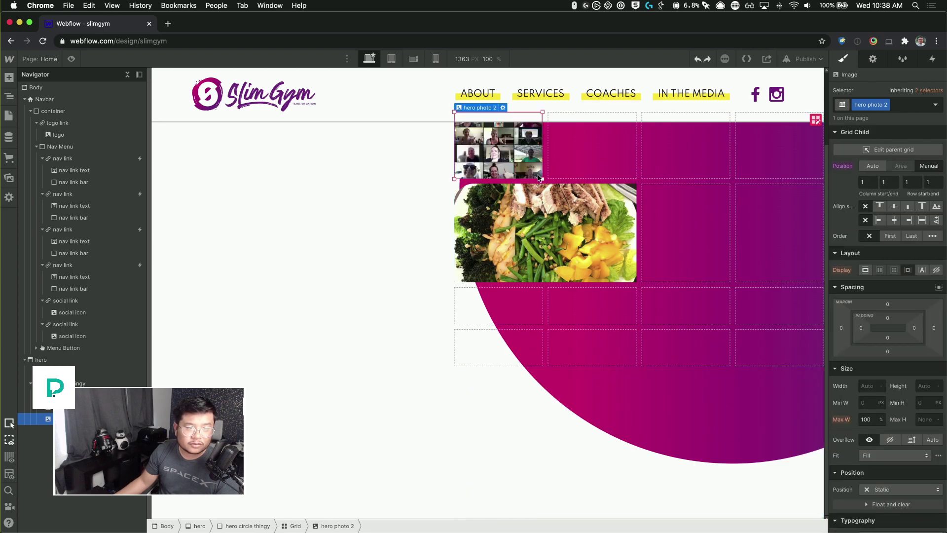
- Span the group-call photo across columns 3 to 4 and rows 1 to 2 of the hero grid, checking the Preview mockup
{"action": "left_click_drag", "start_coordinate": [540, 179], "coordinate": [770, 176]}
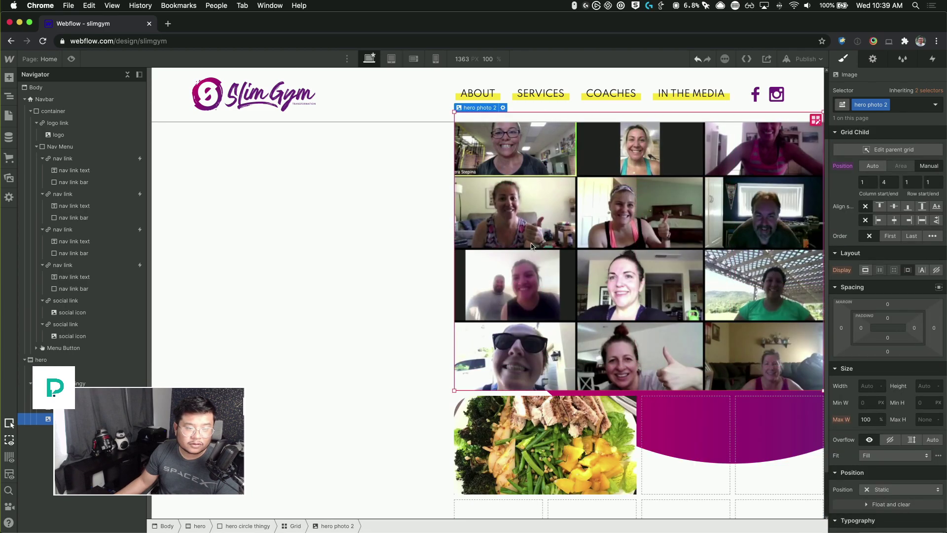
{"action": "left_click_drag", "start_coordinate": [453, 391], "coordinate": [666, 380]}
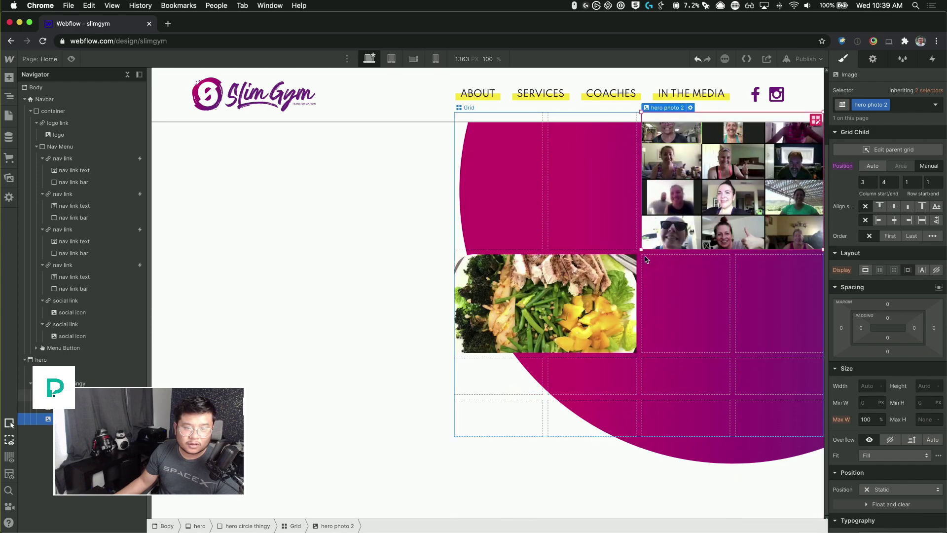
{"action": "left_click_drag", "start_coordinate": [642, 250], "coordinate": [656, 323]}
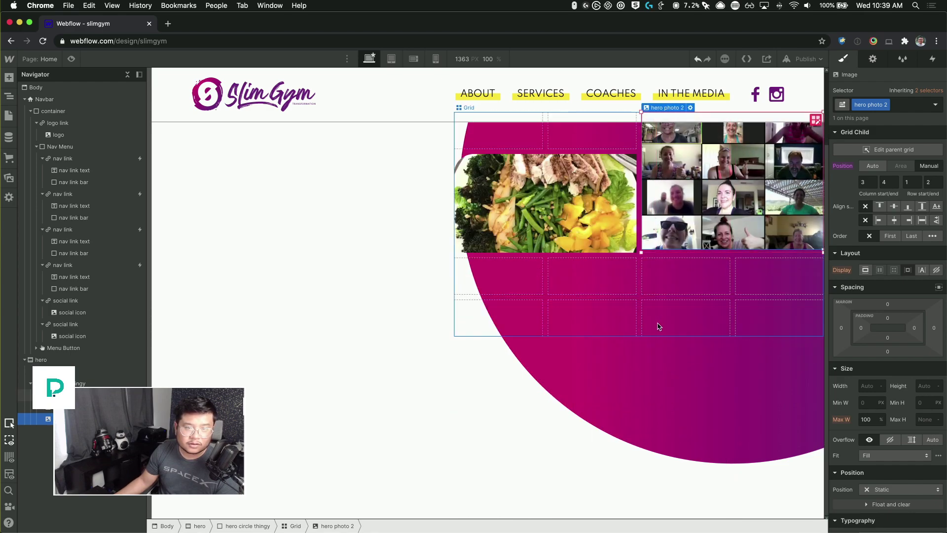
{"action": "key", "text": "super+Tab"}
{"action": "key", "text": "super+Tab"}
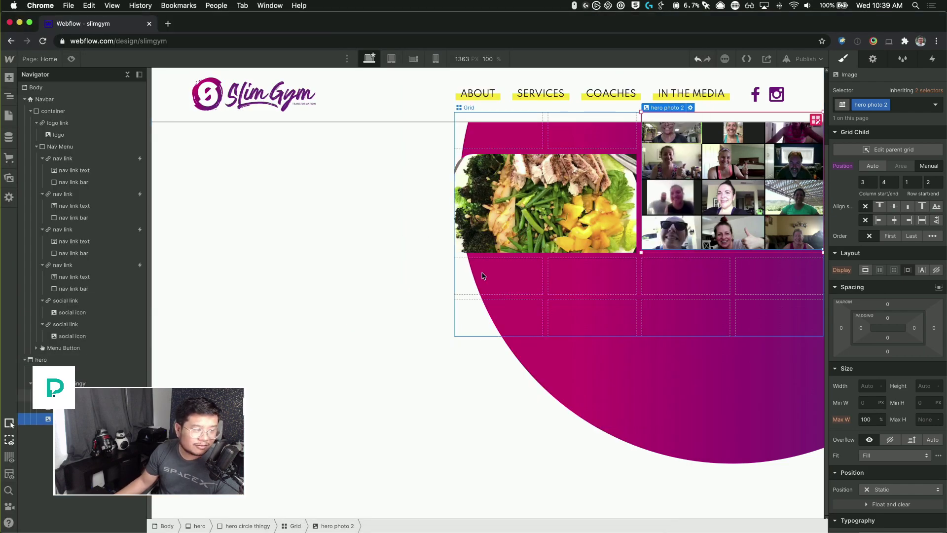
- Increase the top padding of the "hero circle thingy" div to lower the photo grid, and select hero photo 2
{"action": "left_click", "coordinate": [823, 327]}
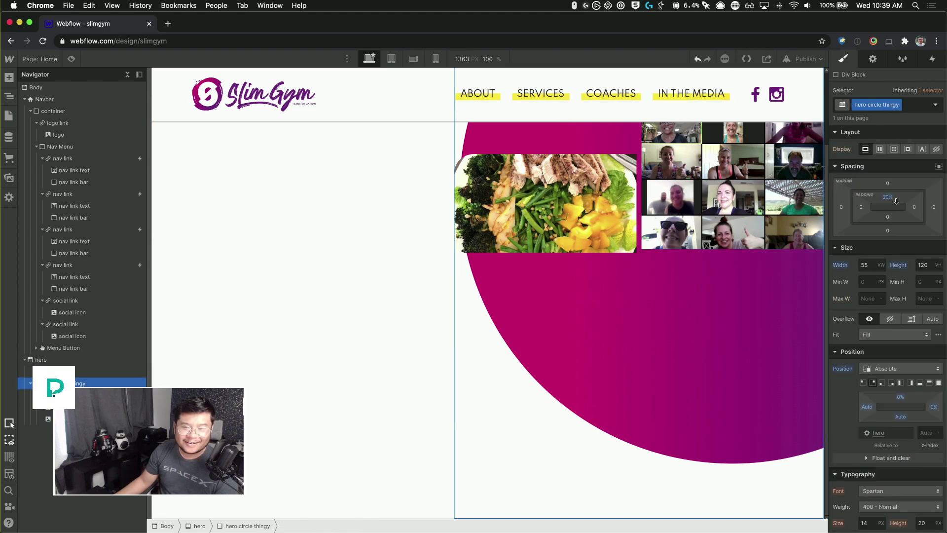
{"action": "left_click", "coordinate": [714, 205]}
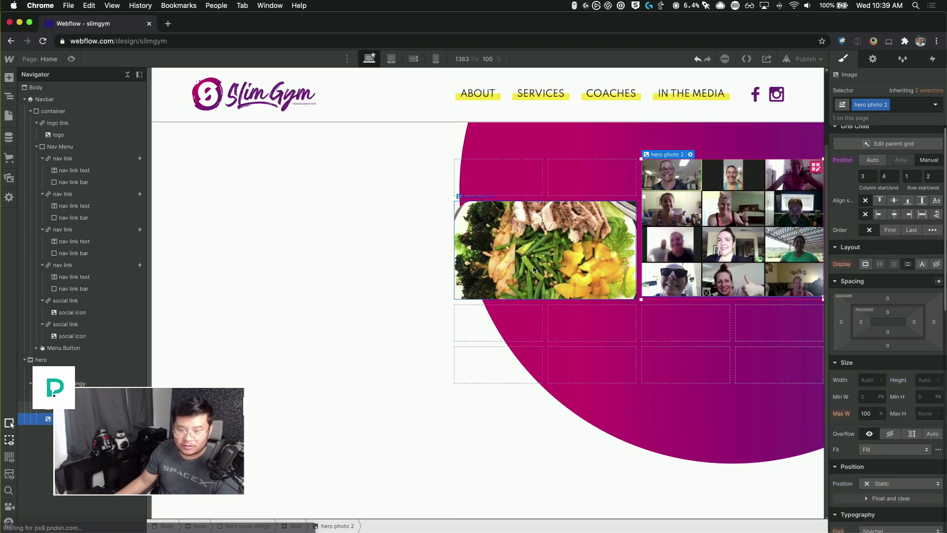
- Check hero photo 1's corner radius and give hero photo 2 a matching 40 px radius on its top-left corner only
{"action": "left_click", "coordinate": [468, 208]}
{"action": "scroll", "coordinate": [896, 444], "scroll_direction": "down", "scroll_amount": 5}
{"action": "scroll", "coordinate": [896, 485], "scroll_direction": "down", "scroll_amount": 4}
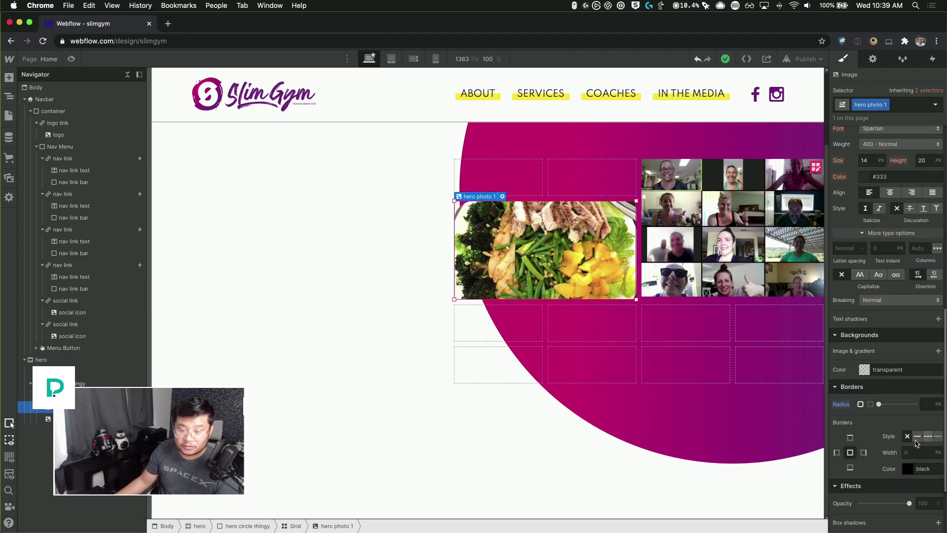
{"action": "left_click", "coordinate": [870, 404]}
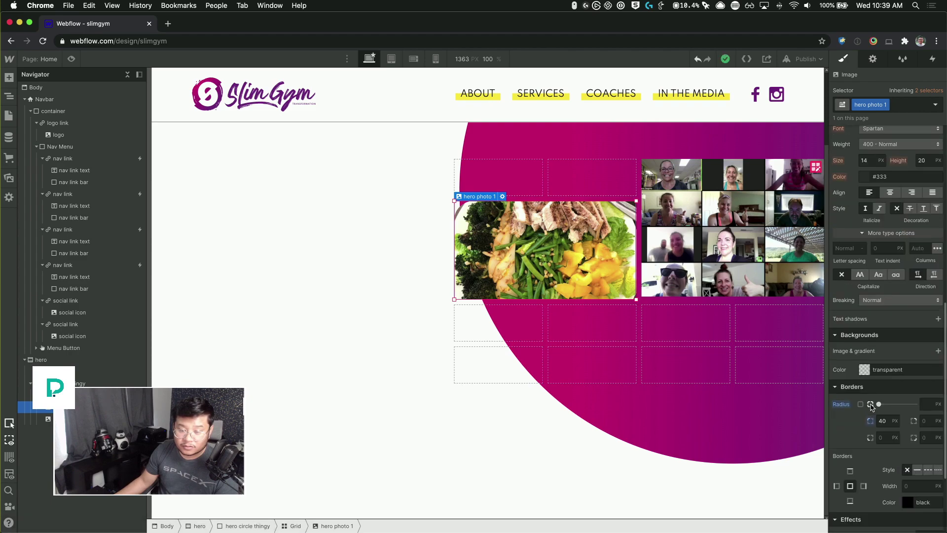
{"action": "left_click", "coordinate": [709, 206]}
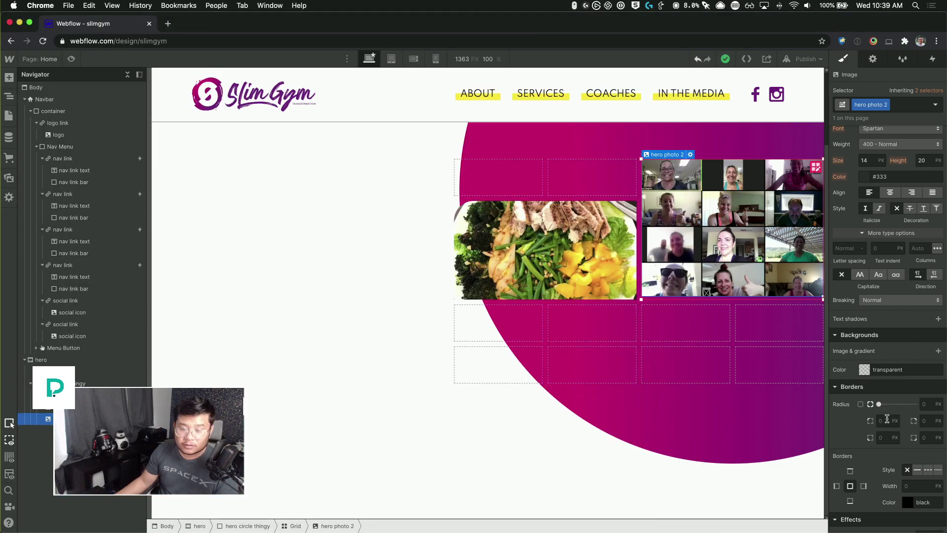
{"action": "left_click", "coordinate": [887, 420]}
{"action": "type", "text": "40"}
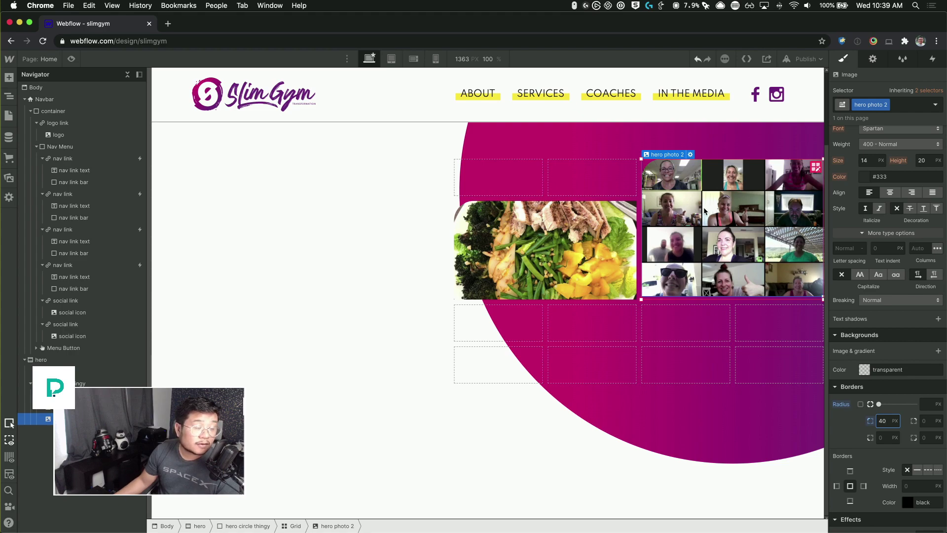
{"action": "key", "text": "super+Tab"}
{"action": "key", "text": "super+Tab"}
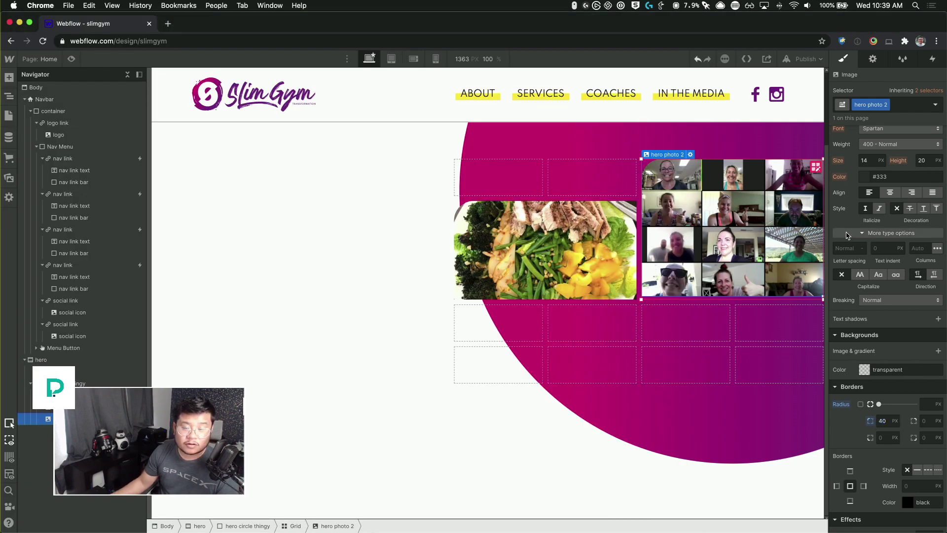
- Set hero photo 2's image fit to Cover and its height to 350 px
{"action": "scroll", "coordinate": [859, 243], "scroll_direction": "up", "scroll_amount": 3}
{"action": "scroll", "coordinate": [859, 243], "scroll_direction": "up", "scroll_amount": 5}
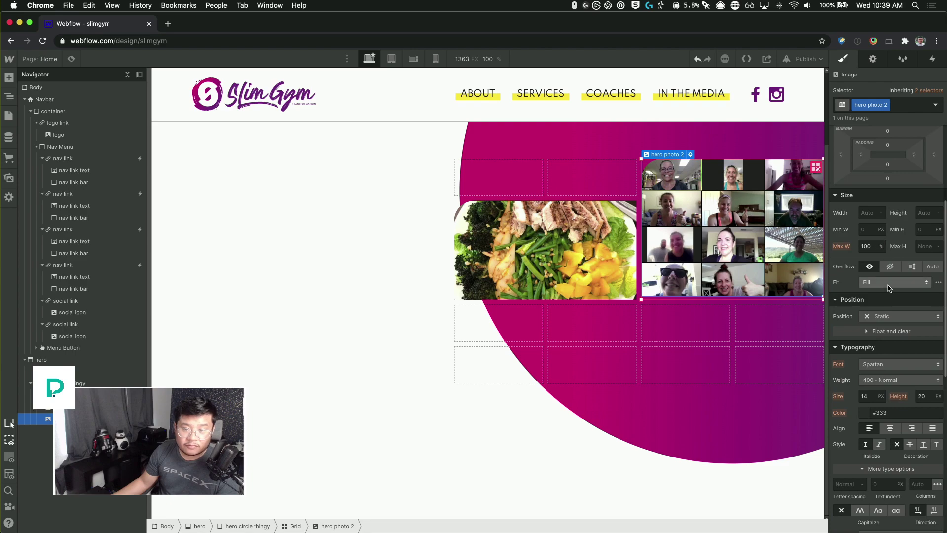
{"action": "left_click", "coordinate": [893, 282]}
{"action": "key", "text": "Return"}
{"action": "left_click", "coordinate": [930, 212]}
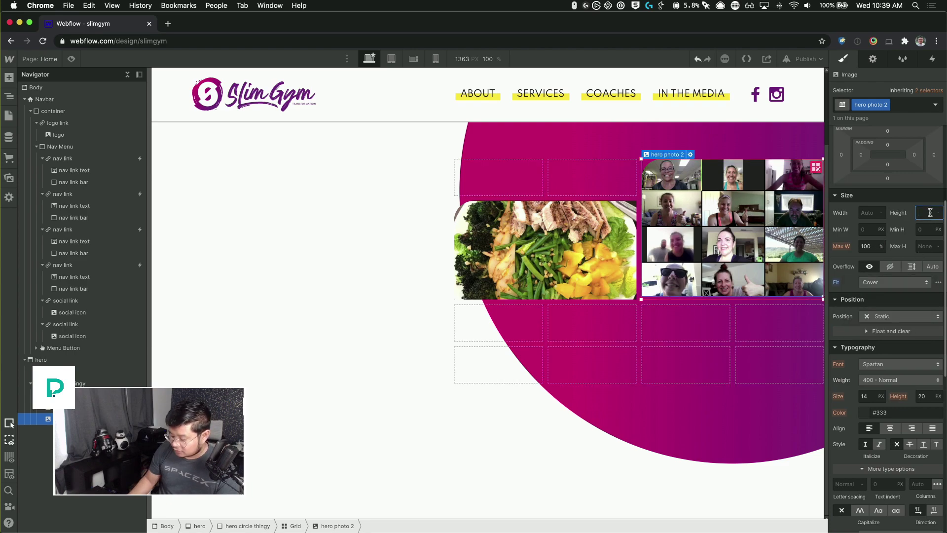
{"action": "type", "text": "300"}
{"action": "key", "text": "Return"}
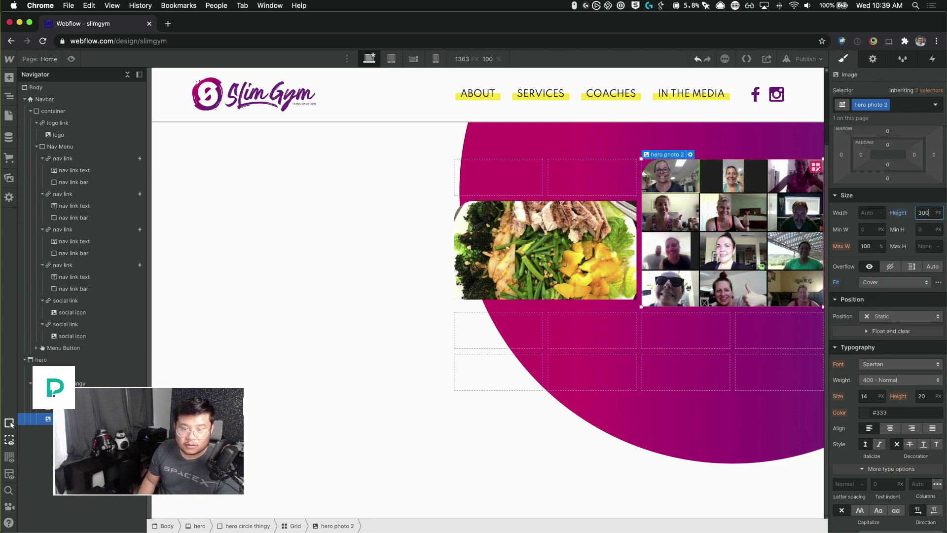
{"action": "key", "text": "shift+Up"}
{"action": "key", "text": "shift+Up"}
{"action": "key", "text": "shift+Up"}
{"action": "key", "text": "shift+Up"}
{"action": "key", "text": "shift+Up"}
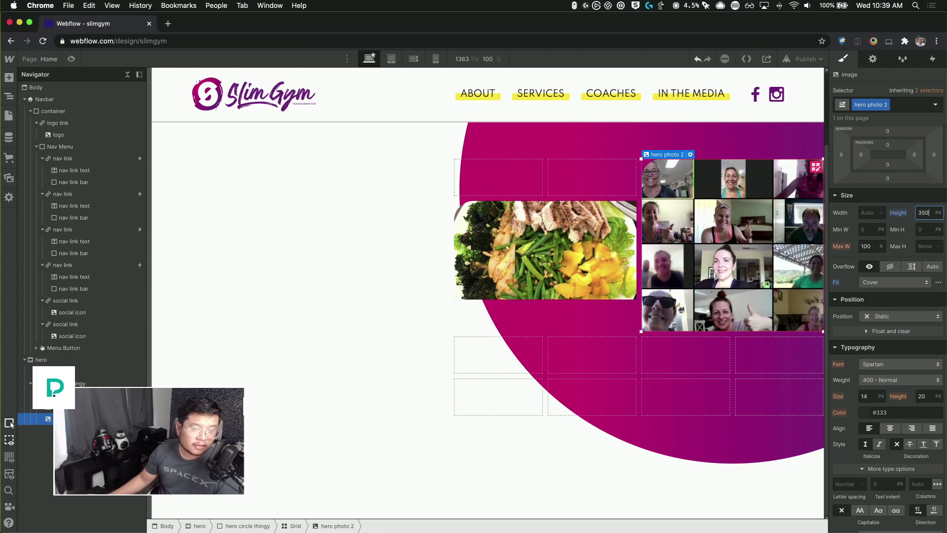
- Check the photo proportions in the Preview mockup and set hero photo 1's height to 100% in Webflow
{"action": "key", "text": "super+Tab"}
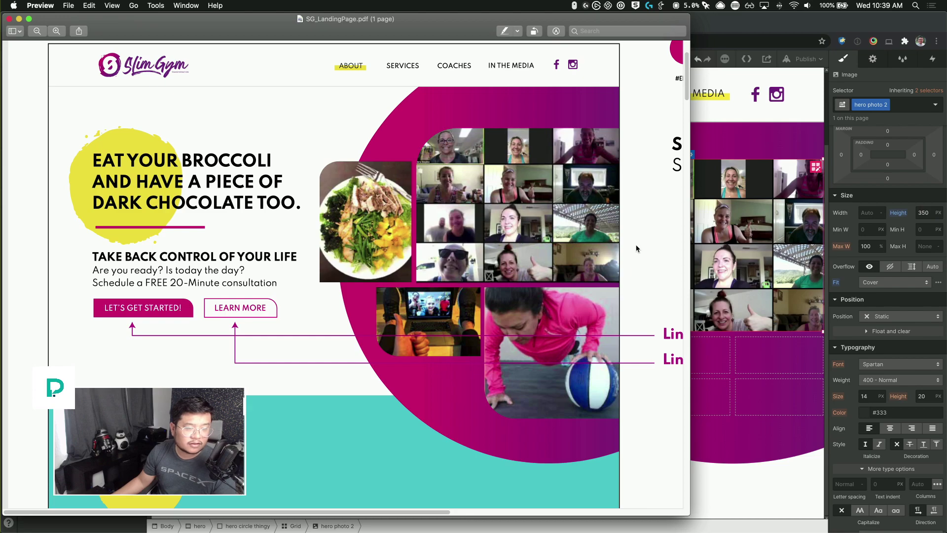
{"action": "key", "text": "super+Tab"}
{"action": "left_click", "coordinate": [543, 246]}
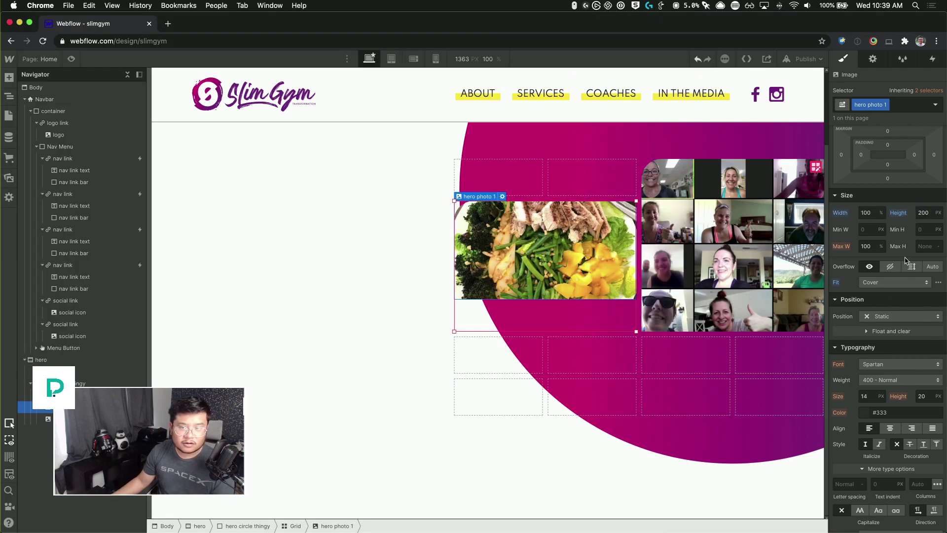
{"action": "left_click", "coordinate": [929, 211]}
{"action": "type", "text": "100%"}
{"action": "key", "text": "Return"}
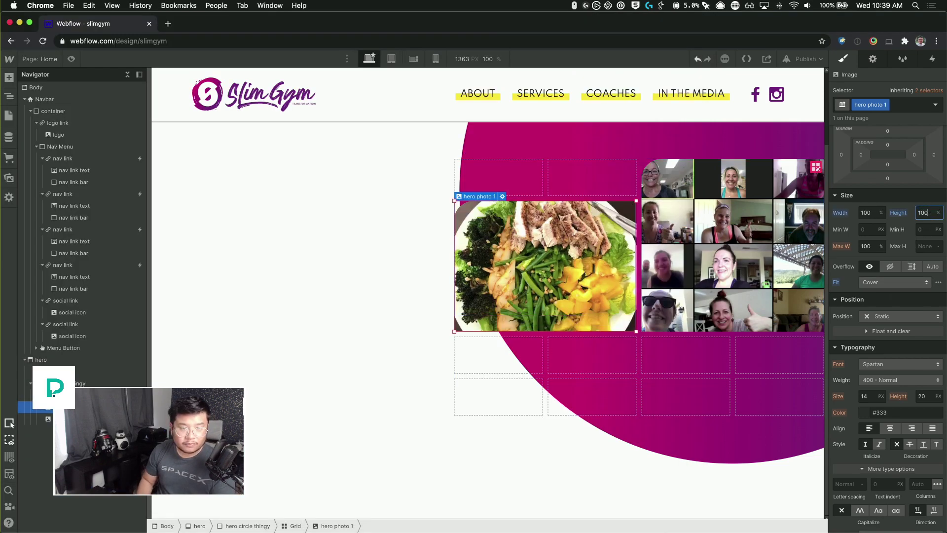
- Insert hero_3.jpg from the assets into the hero grid and give it the class name "hero photo 3"
{"action": "key", "text": "super+Tab"}
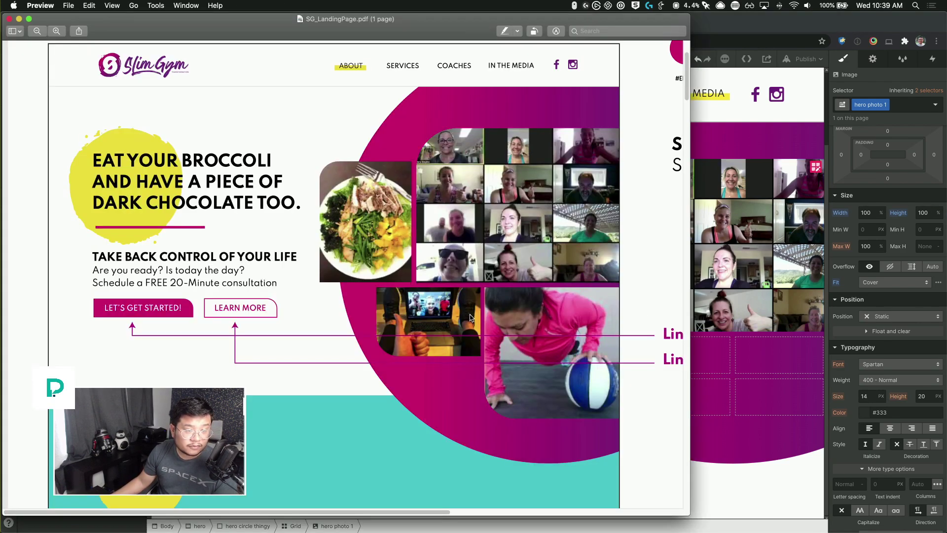
{"action": "key", "text": "super+Tab"}
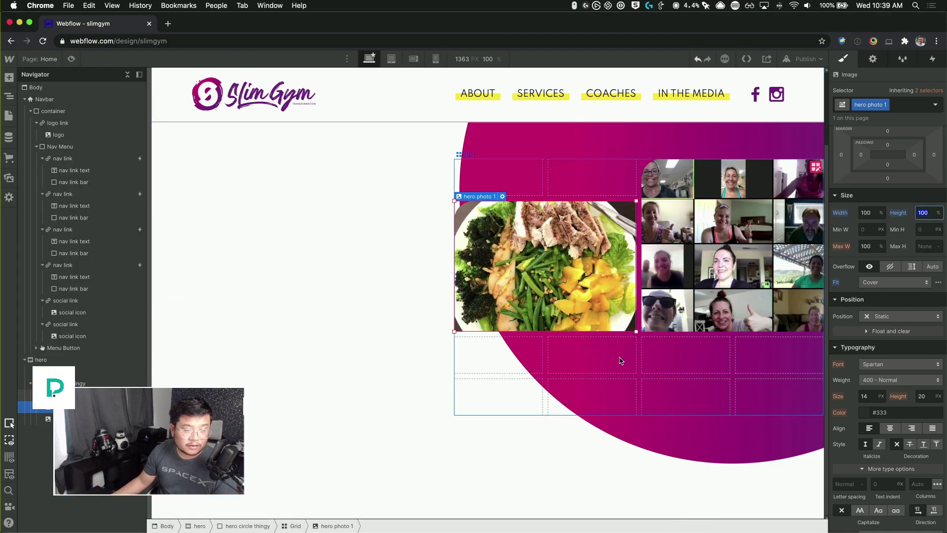
{"action": "key", "text": "a"}
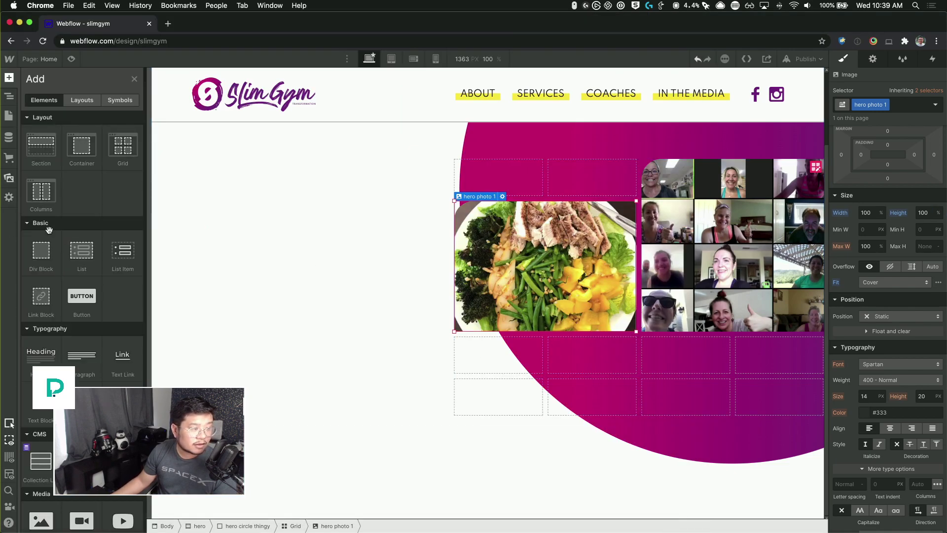
{"action": "left_click", "coordinate": [9, 178]}
{"action": "left_click_drag", "start_coordinate": [103, 198], "coordinate": [564, 183]}
{"action": "left_click_drag", "start_coordinate": [594, 206], "coordinate": [526, 237]}
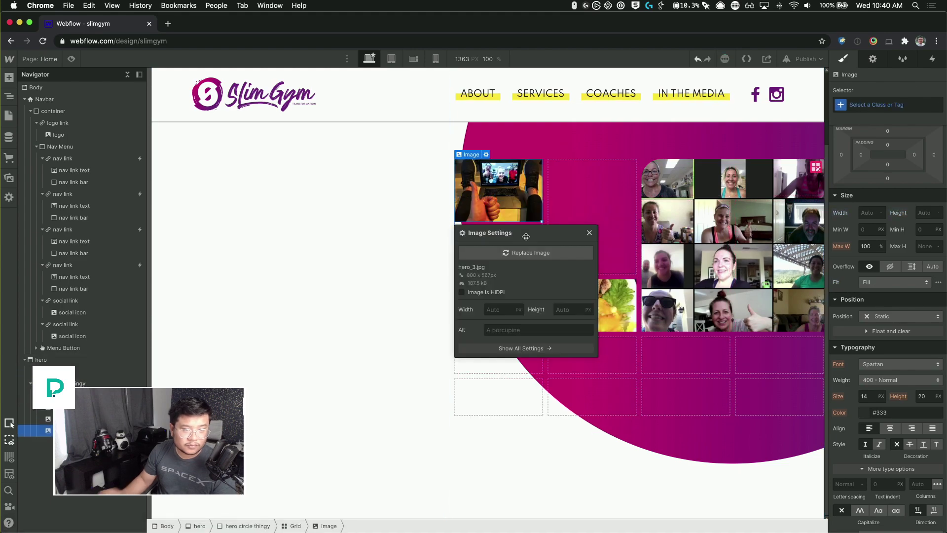
{"action": "left_click", "coordinate": [589, 232]}
{"action": "left_click", "coordinate": [893, 105]}
{"action": "type", "text": "hero"}
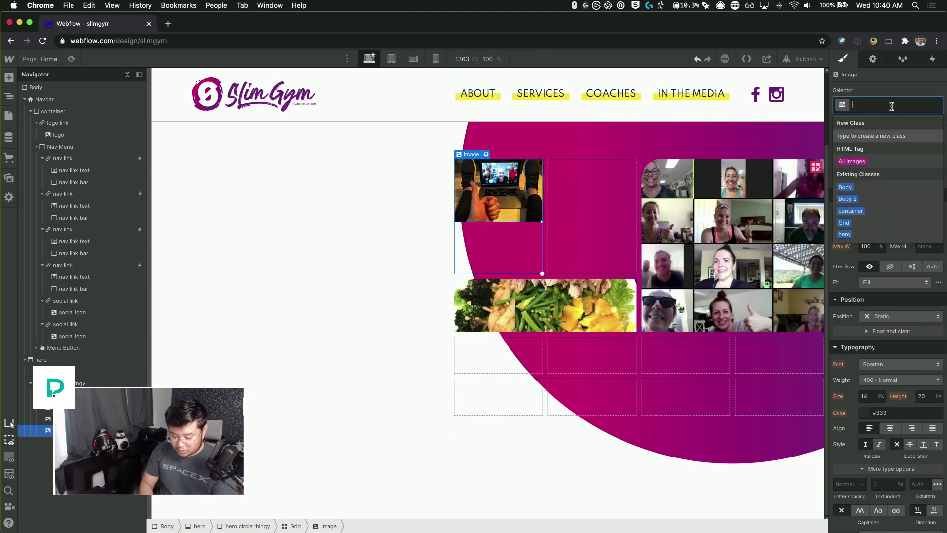
{"action": "type", "text": " photo 3"}
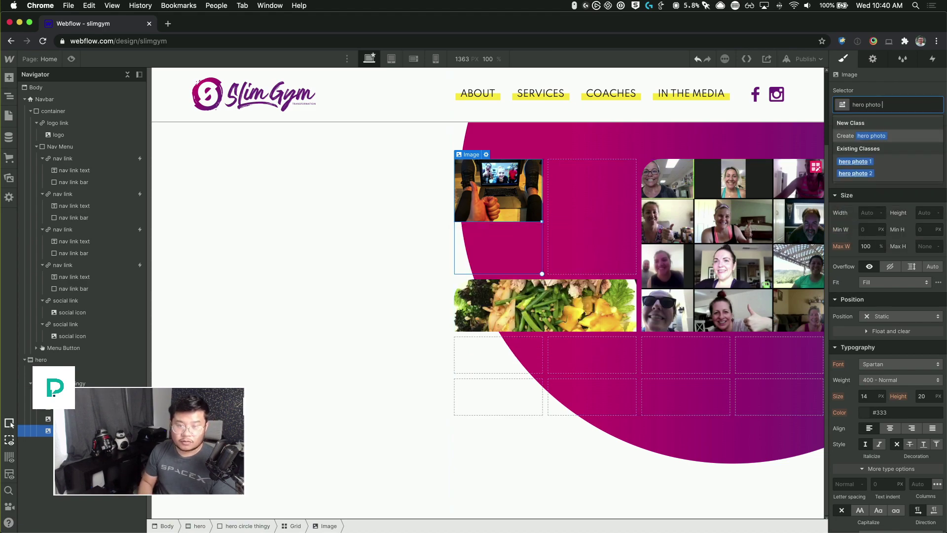
{"action": "key", "text": "Return"}
- Set hero photo 3's fit to Cover and position it manually across columns 2 to 3 and rows 3 to 4, following the mockup
{"action": "left_click", "coordinate": [881, 282]}
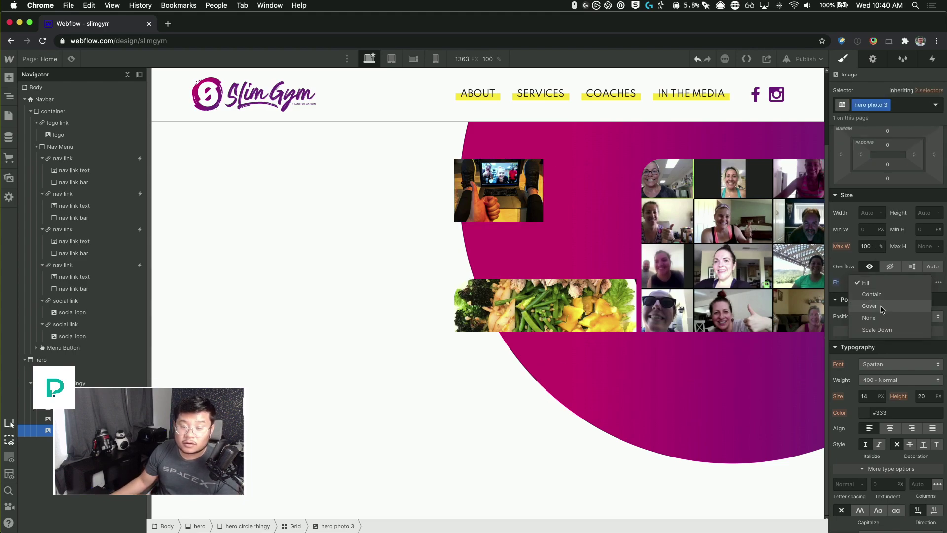
{"action": "left_click", "coordinate": [883, 306]}
{"action": "scroll", "coordinate": [912, 184], "scroll_direction": "up", "scroll_amount": 4}
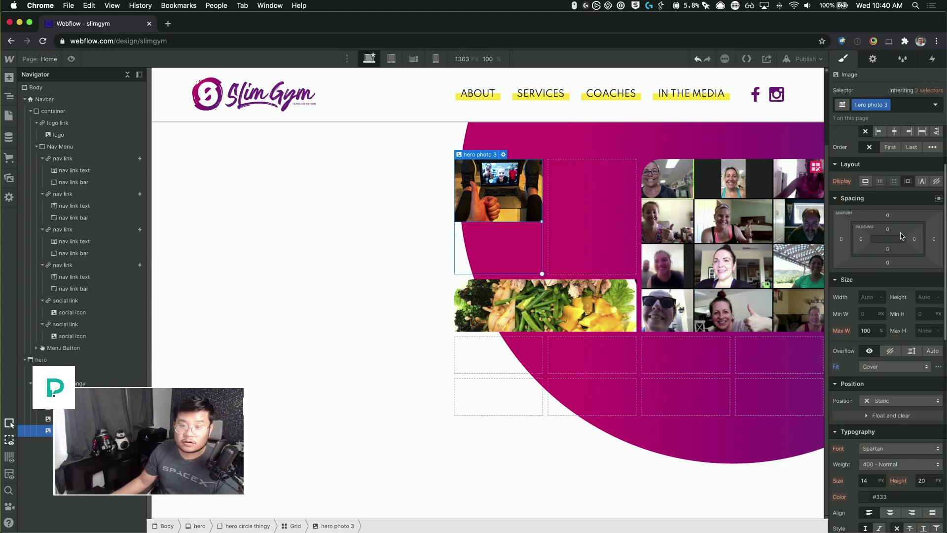
{"action": "scroll", "coordinate": [912, 184], "scroll_direction": "up", "scroll_amount": 2}
{"action": "left_click", "coordinate": [929, 166]}
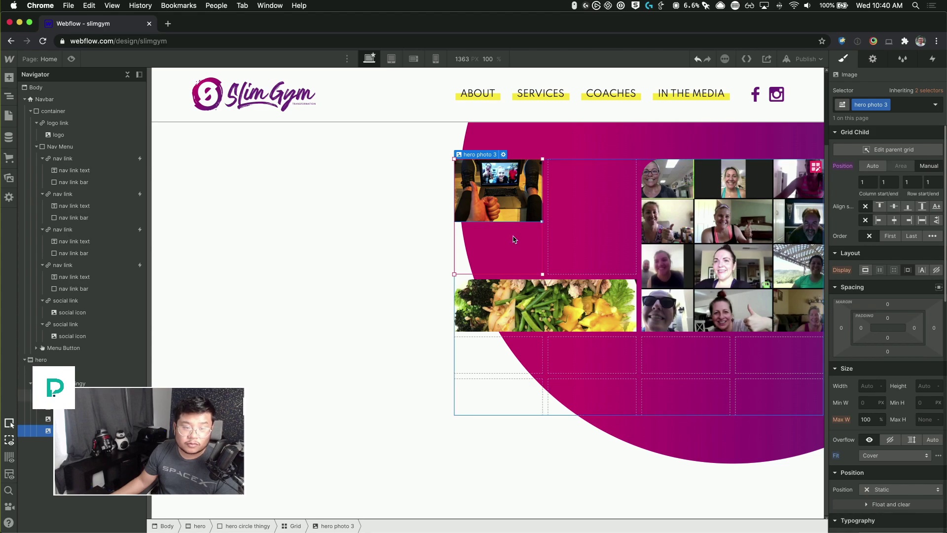
{"action": "left_click_drag", "start_coordinate": [542, 275], "coordinate": [609, 414]}
{"action": "left_click_drag", "start_coordinate": [540, 201], "coordinate": [556, 341]}
{"action": "key", "text": "super+Tab"}
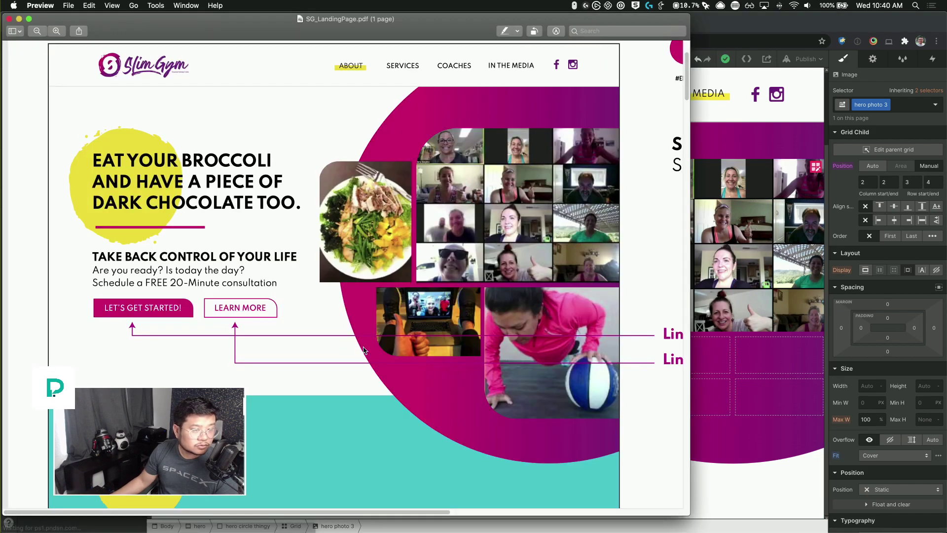
{"action": "key", "text": "super+Tab"}
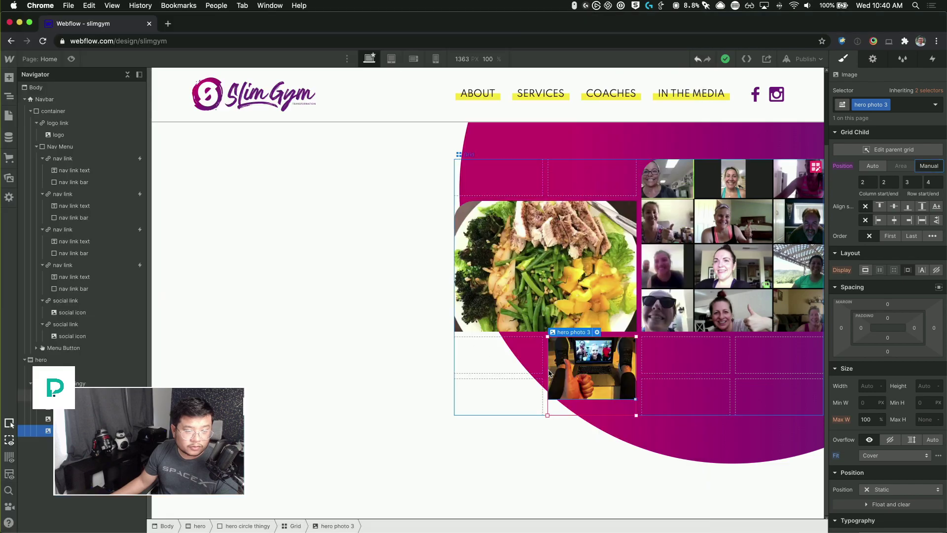
{"action": "key", "text": "super+Tab"}
{"action": "key", "text": "super+Tab"}
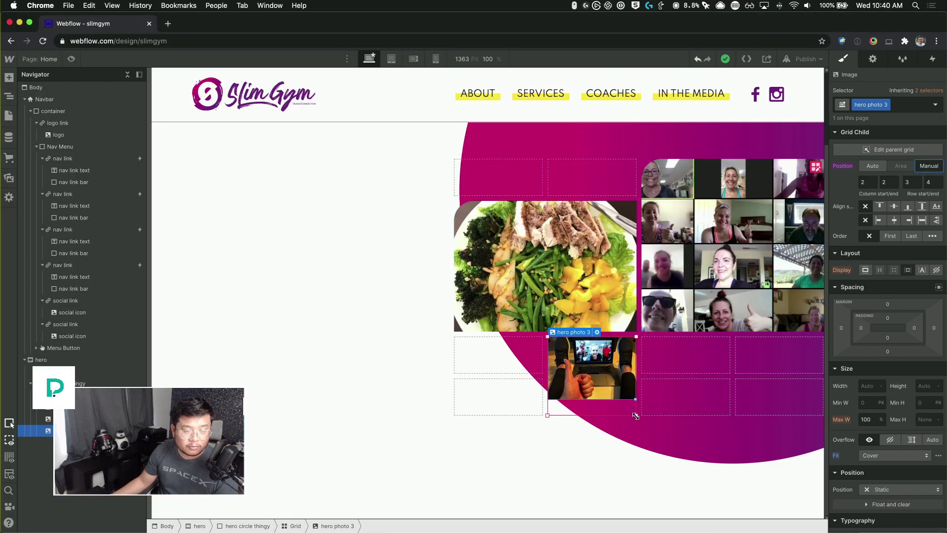
{"action": "left_click_drag", "start_coordinate": [638, 416], "coordinate": [680, 416]}
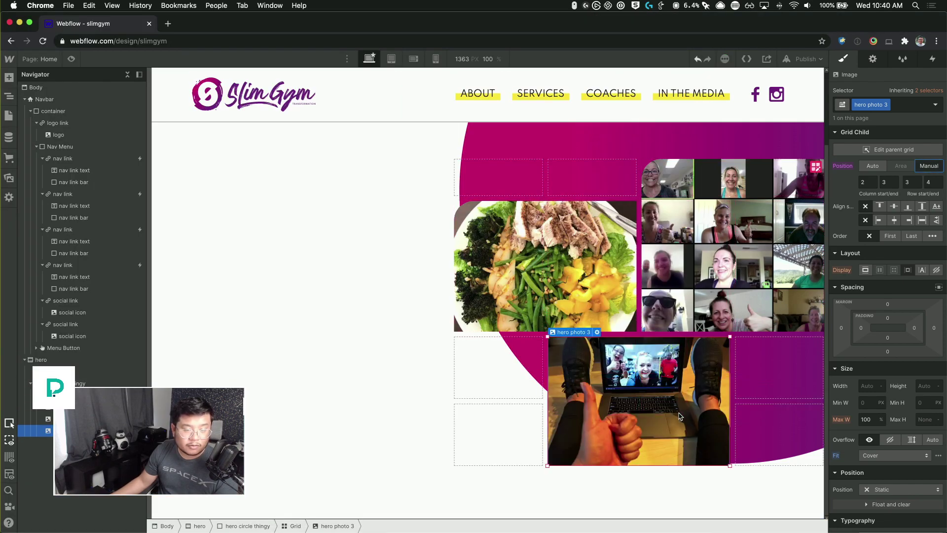
- Round only the bottom-left corner of hero photo 3 with a 40 px radius
{"action": "scroll", "coordinate": [902, 436], "scroll_direction": "down", "scroll_amount": 8}
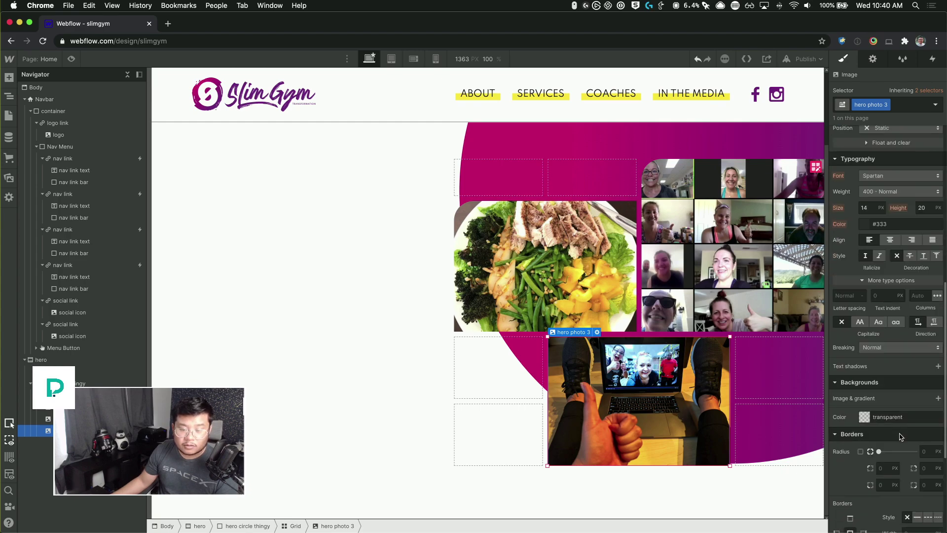
{"action": "left_click", "coordinate": [884, 485]}
{"action": "type", "text": "40"}
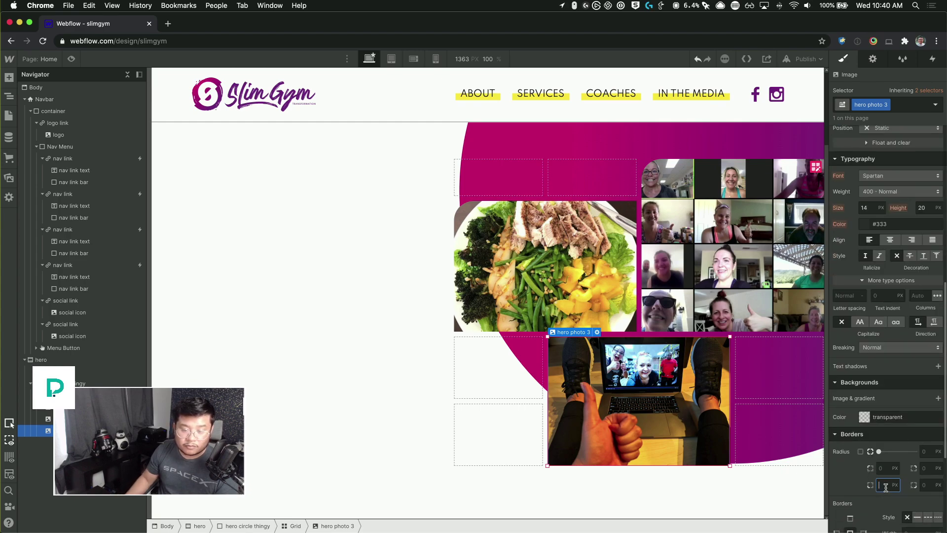
{"action": "key", "text": "Return"}
- Compare with the Preview mockup and shrink hero photo 3's grid span to row 3 only
{"action": "key", "text": "super+Tab"}
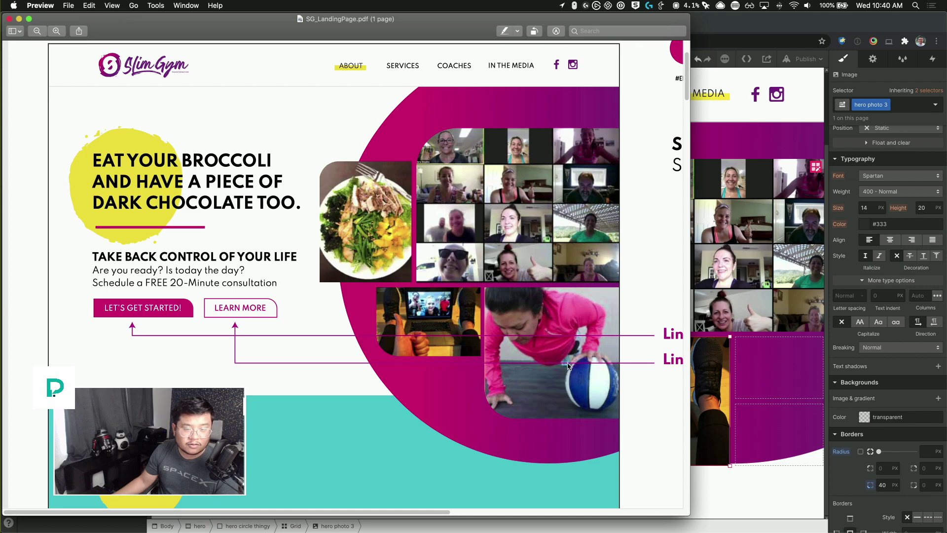
{"action": "key", "text": "super+Tab"}
{"action": "key", "text": "super+Tab"}
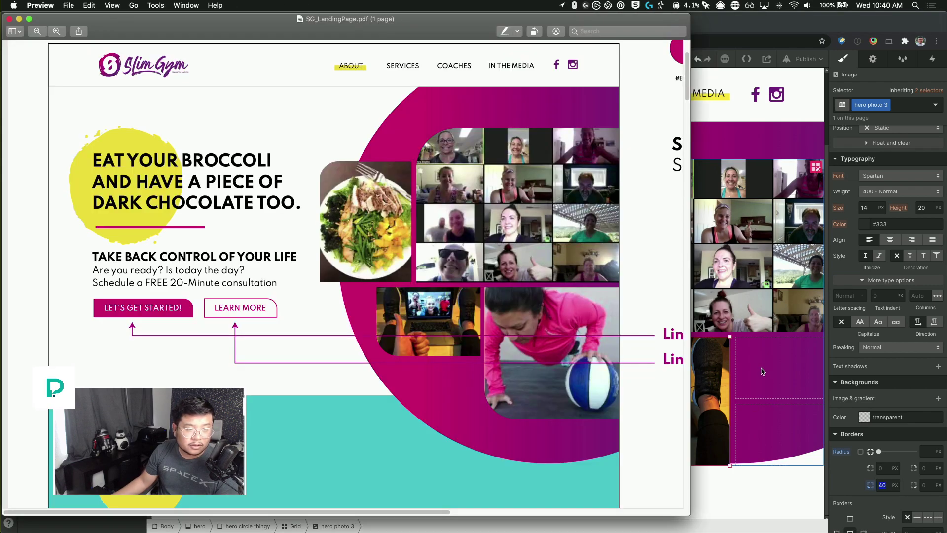
{"action": "key", "text": "super+Tab"}
{"action": "left_click_drag", "start_coordinate": [729, 463], "coordinate": [715, 392]}
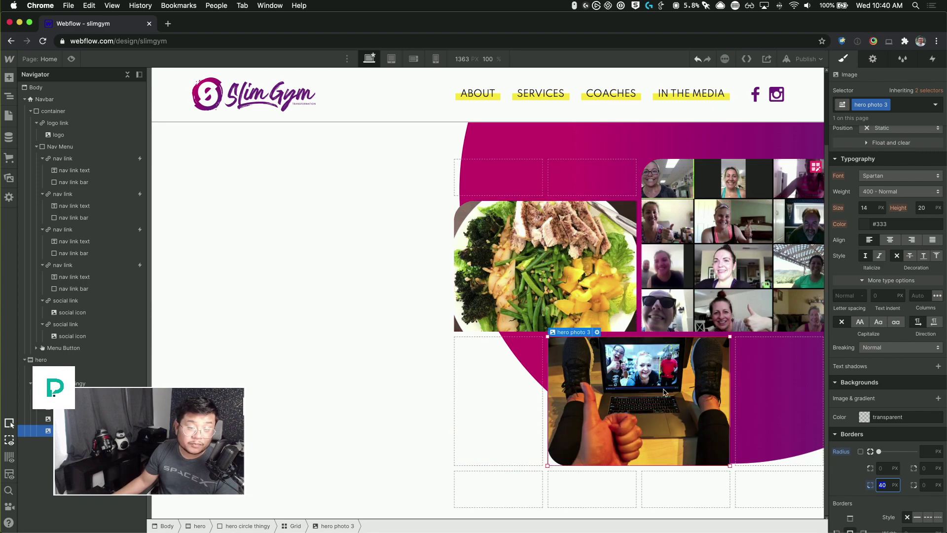
{"action": "left_click", "coordinate": [662, 391]}
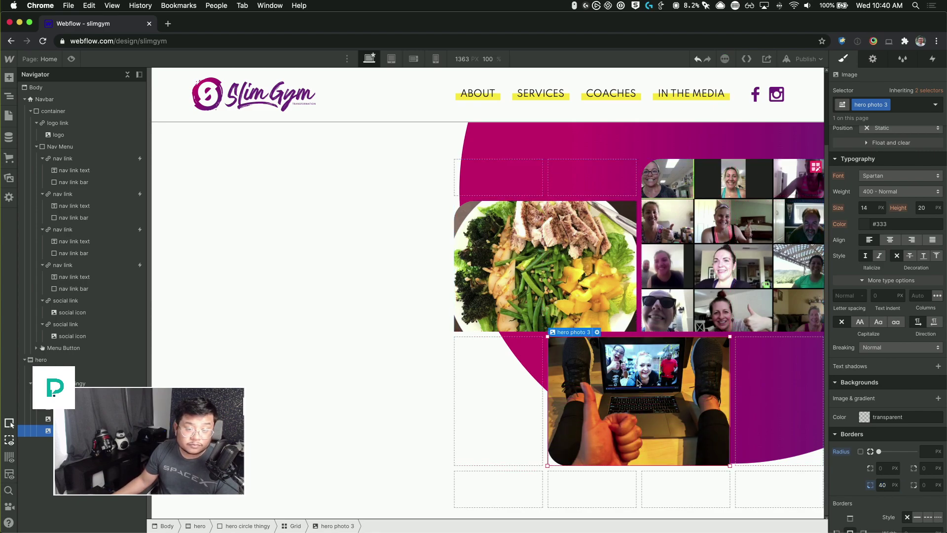
- Insert hero_4.jpg from the assets into the hero grid and give it the class name "hero photo 4"
{"action": "key", "text": "j"}
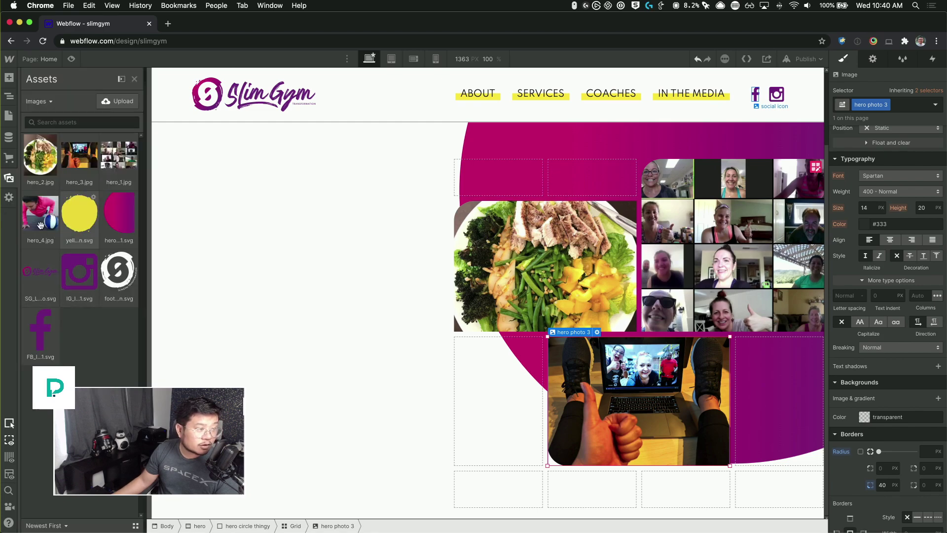
{"action": "left_click_drag", "start_coordinate": [40, 232], "coordinate": [567, 187]}
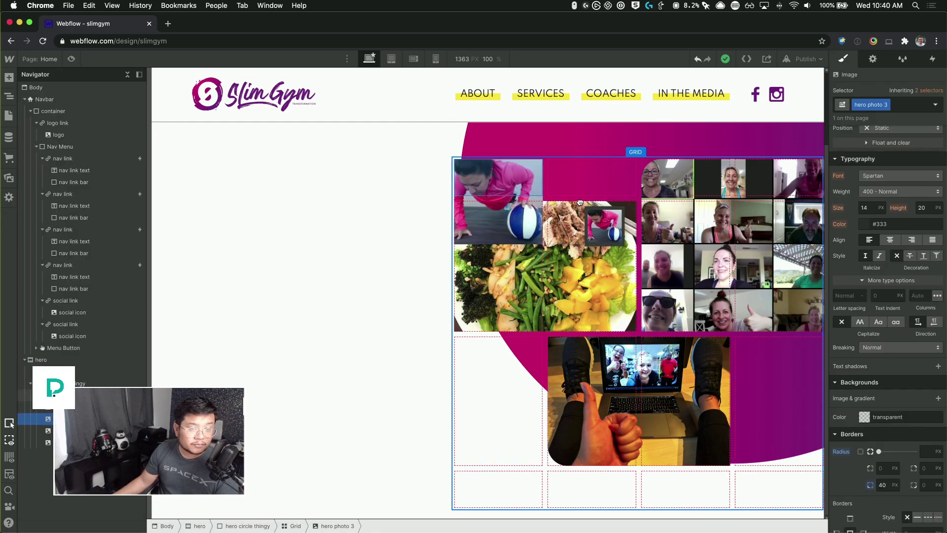
{"action": "left_click", "coordinate": [590, 255]}
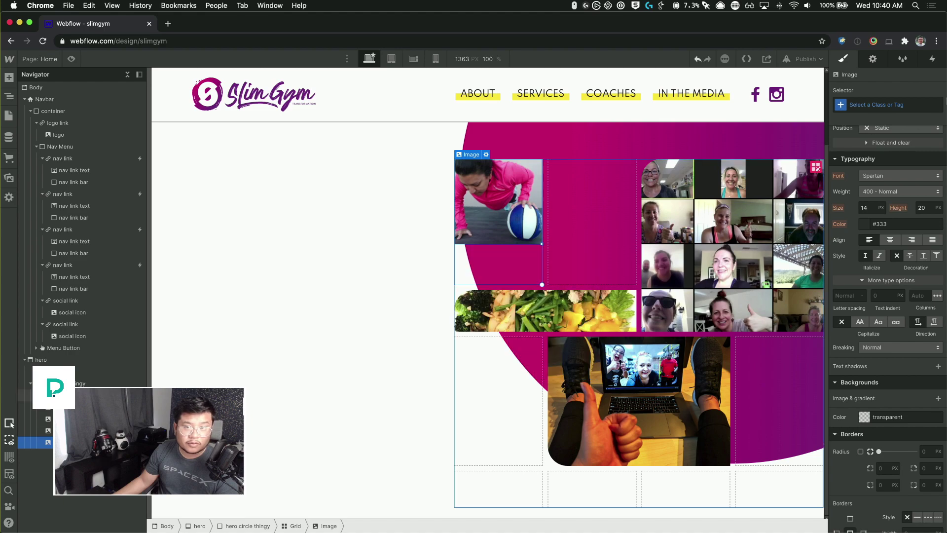
{"action": "left_click", "coordinate": [912, 104]}
{"action": "type", "text": "hero photo 4"}
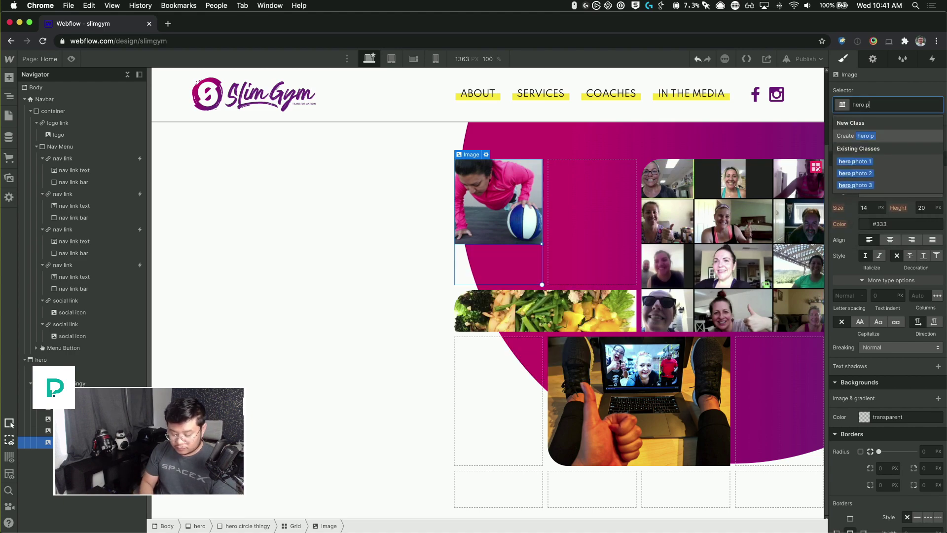
{"action": "key", "text": "Return"}
- Position hero photo 4 manually in column 4, spanning rows 3 to 4 of the hero grid
{"action": "scroll", "coordinate": [915, 314], "scroll_direction": "up", "scroll_amount": 10}
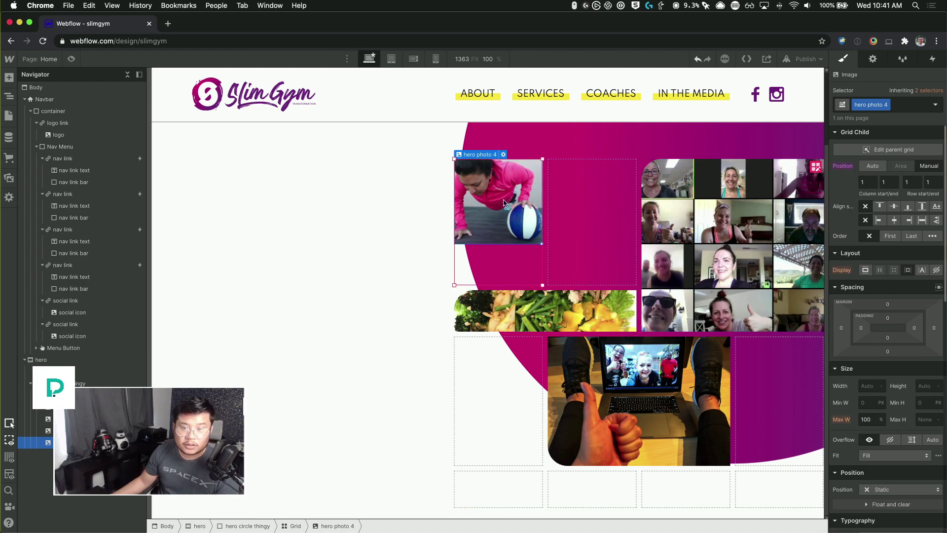
{"action": "left_click", "coordinate": [867, 182]}
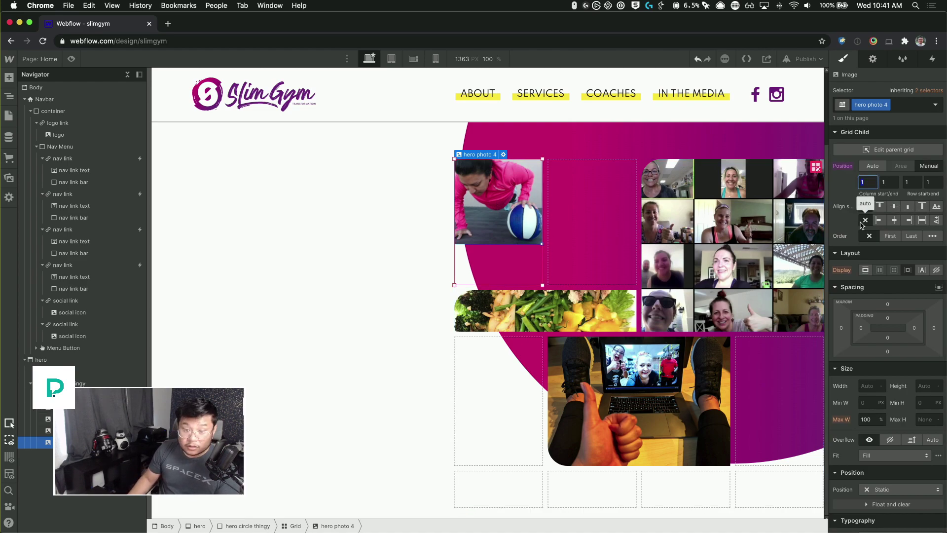
{"action": "type", "text": "4"}
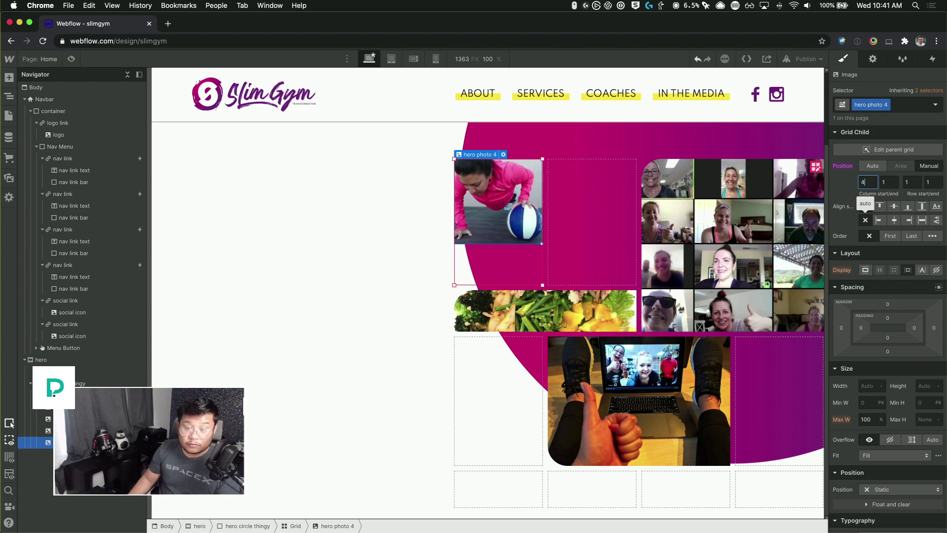
{"action": "key", "text": "Tab"}
{"action": "type", "text": "4"}
{"action": "key", "text": "Tab"}
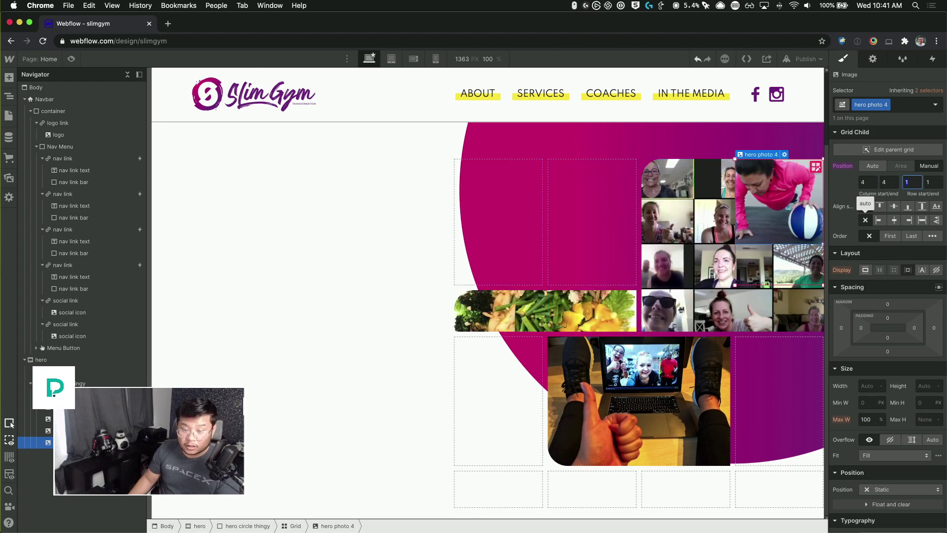
{"action": "type", "text": "4"}
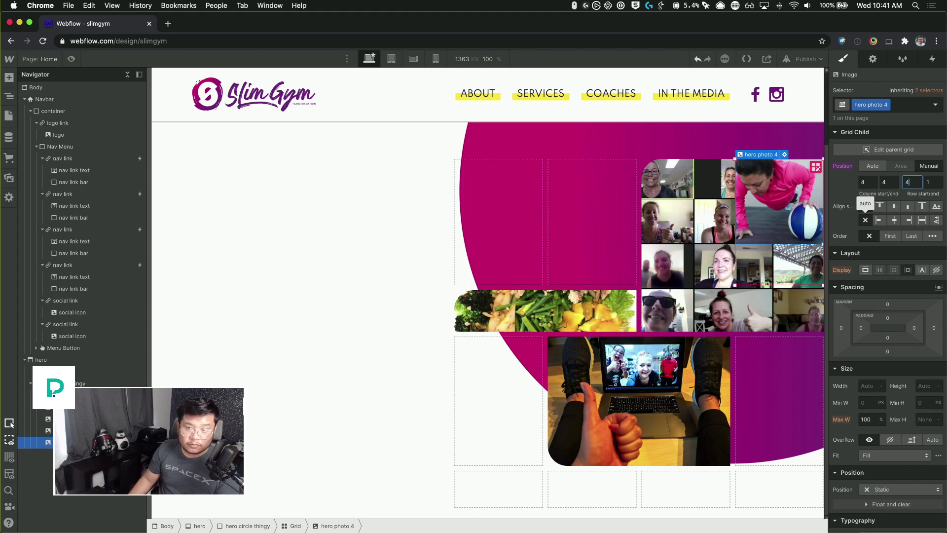
{"action": "key", "text": "Tab"}
{"action": "type", "text": "4"}
{"action": "key", "text": "shift+Tab"}
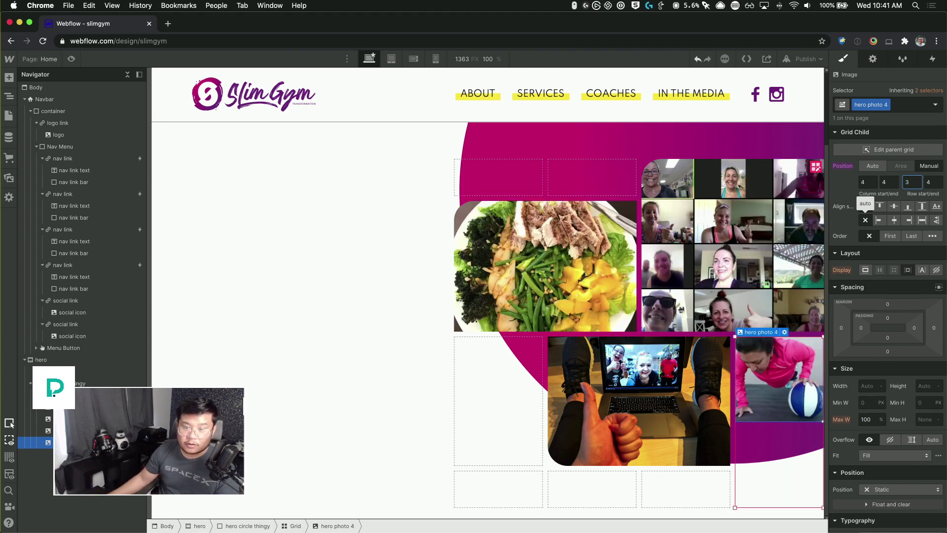
- Set hero photo 4's height to 100% and its fit to Cover
{"action": "left_click", "coordinate": [926, 386]}
{"action": "type", "text": "100"}
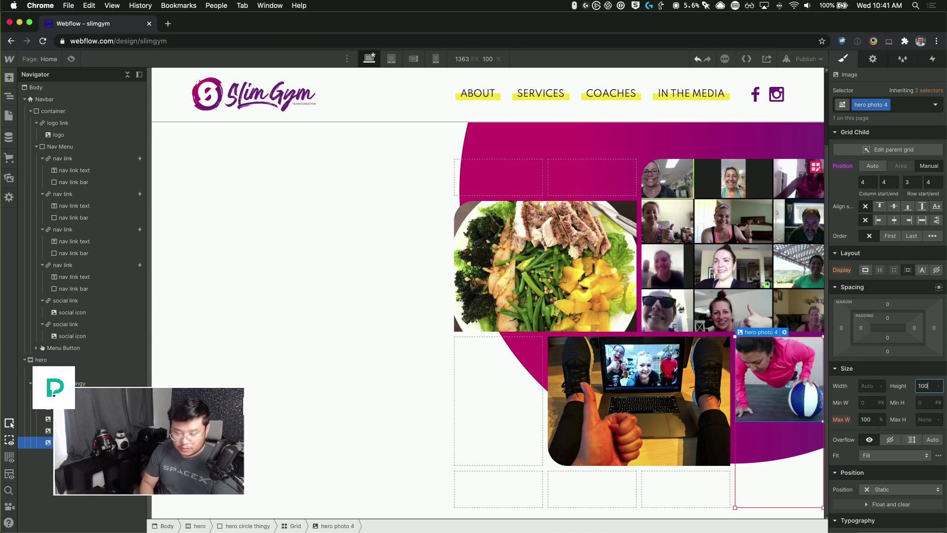
{"action": "type", "text": "%"}
{"action": "left_click", "coordinate": [876, 456]}
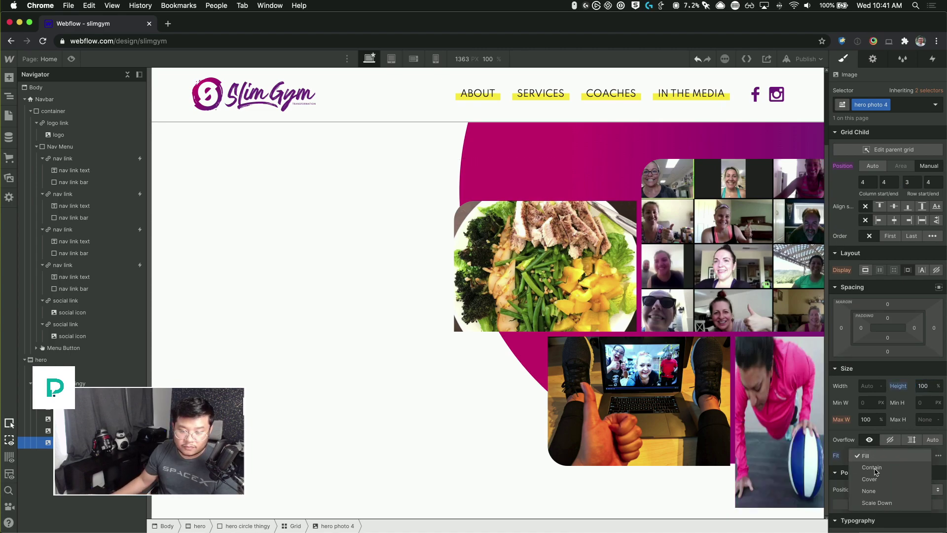
{"action": "left_click", "coordinate": [869, 479]}
- Round only the bottom-left corner of hero photo 4 with a 40 px radius
{"action": "scroll", "coordinate": [878, 444], "scroll_direction": "down", "scroll_amount": 3}
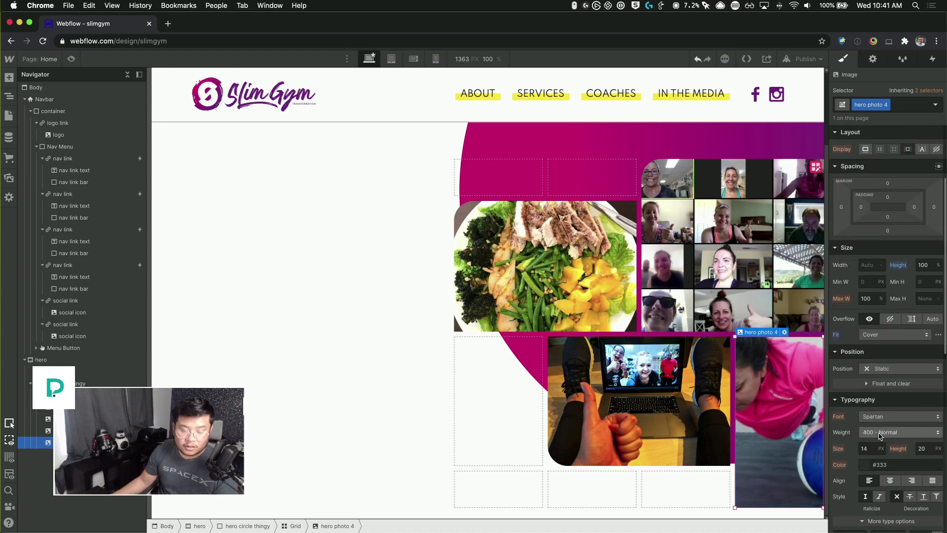
{"action": "scroll", "coordinate": [881, 436], "scroll_direction": "down", "scroll_amount": 3}
{"action": "key", "text": "super+Tab"}
{"action": "left_click", "coordinate": [840, 432]}
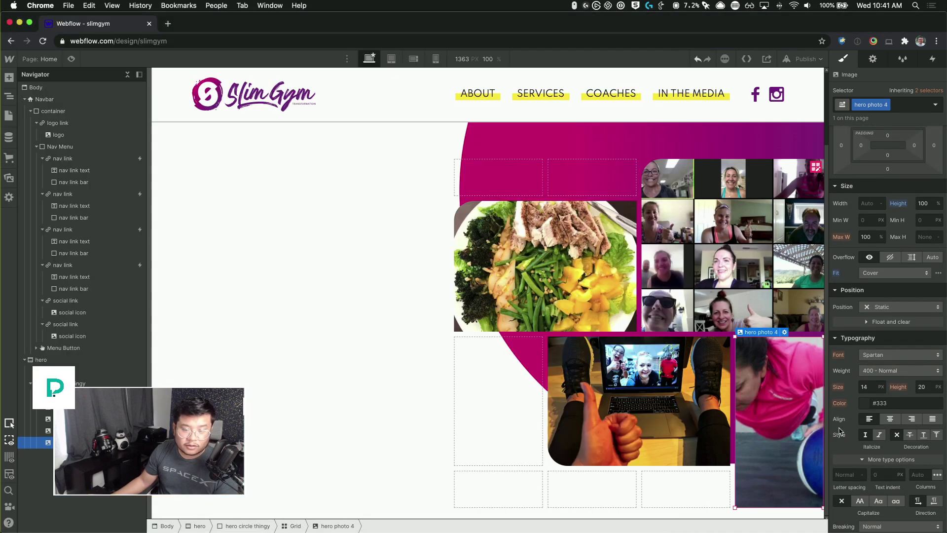
{"action": "scroll", "coordinate": [883, 419], "scroll_direction": "down", "scroll_amount": 10}
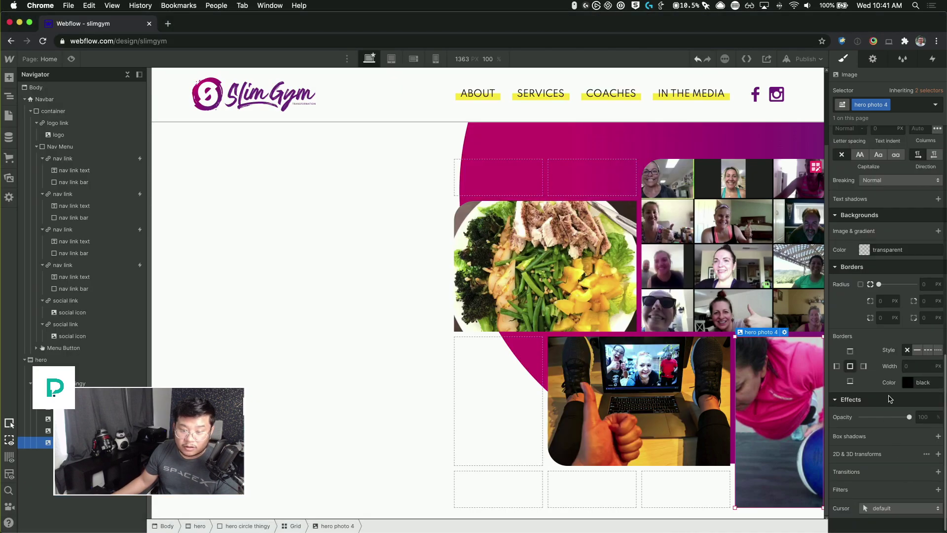
{"action": "left_click", "coordinate": [885, 318]}
{"action": "type", "text": "40"}
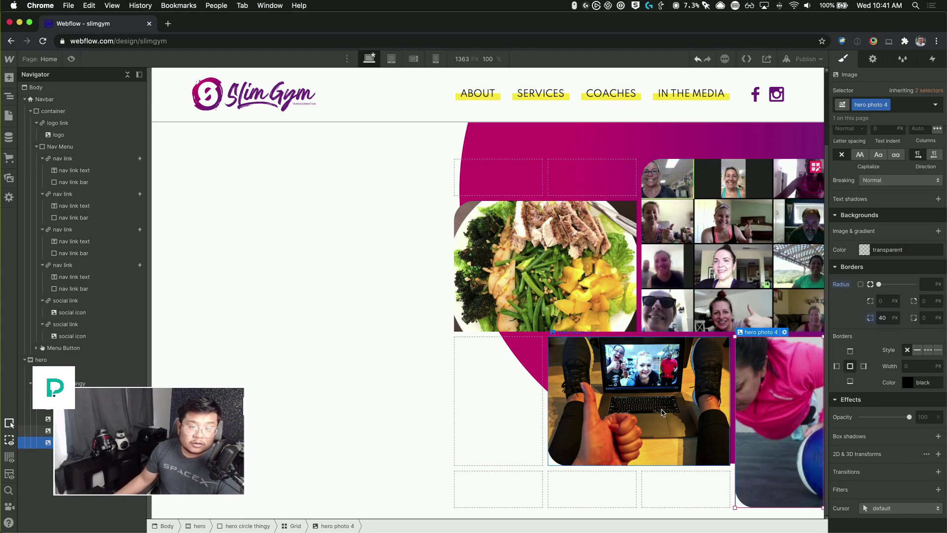
- Check the mockup and set hero photo 3's width to 210 px, trying widths between 250 and 270 px first
{"action": "left_click", "coordinate": [663, 412]}
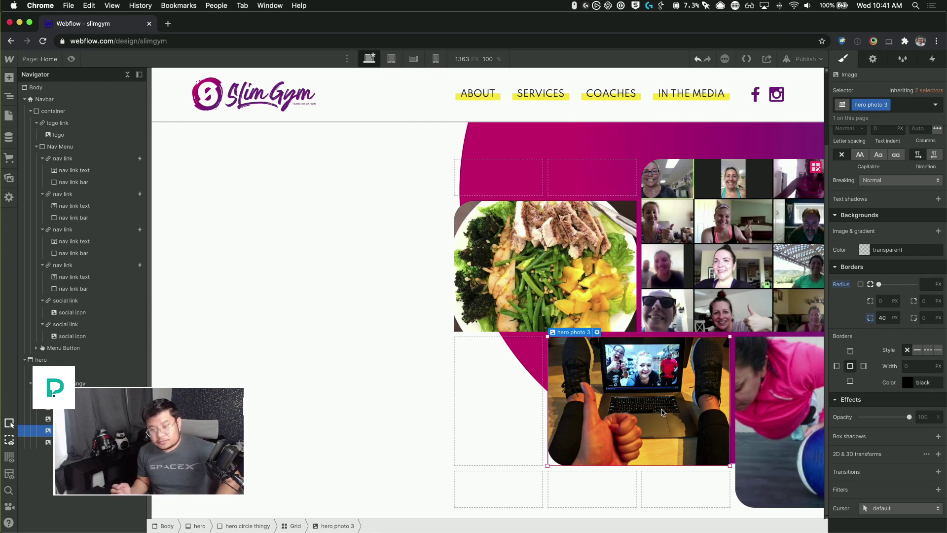
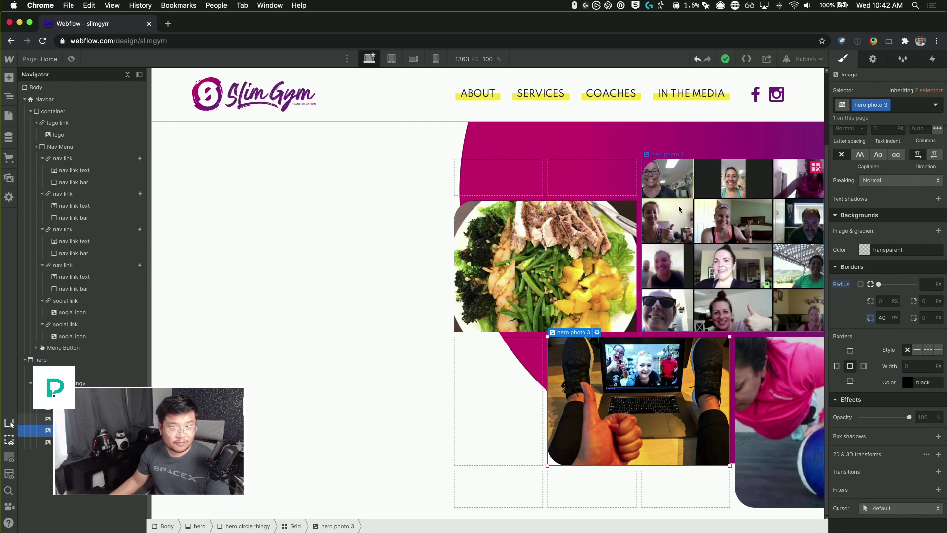
{"action": "key", "text": "super+Tab"}
{"action": "key", "text": "super+Tab"}
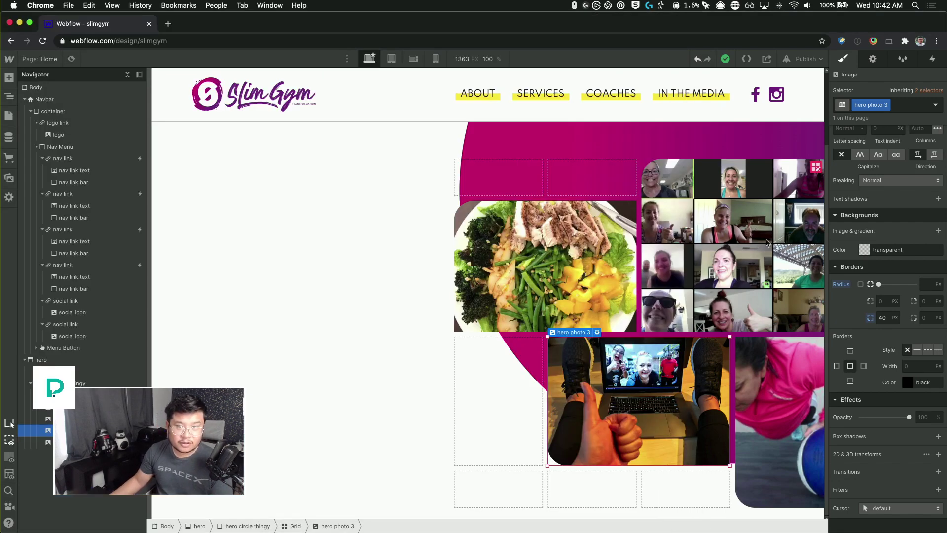
{"action": "scroll", "coordinate": [872, 274], "scroll_direction": "up", "scroll_amount": 10}
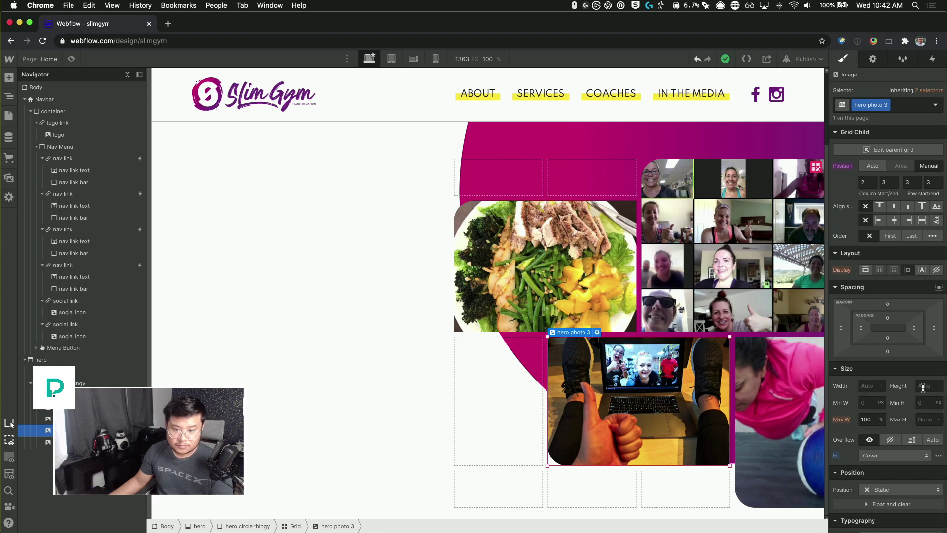
{"action": "left_click", "coordinate": [866, 385]}
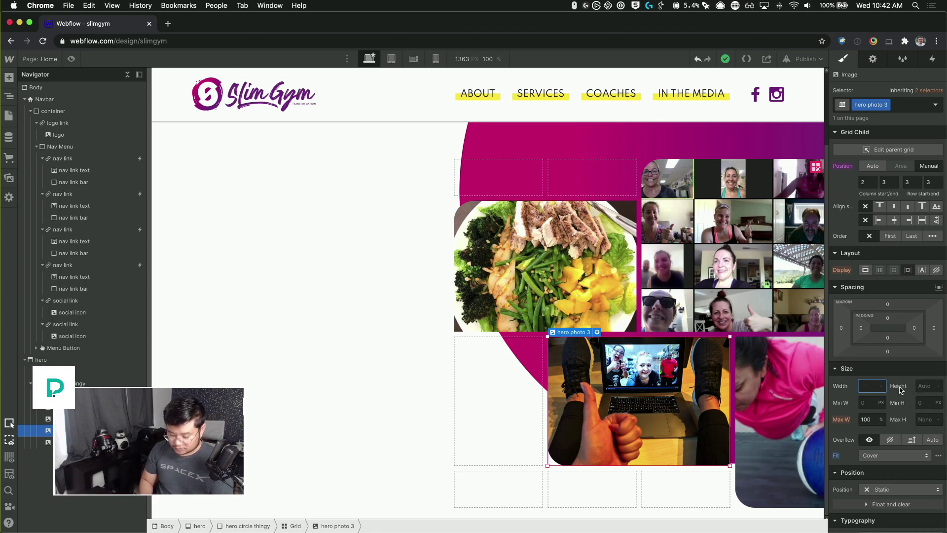
{"action": "type", "text": "250"}
{"action": "key", "text": "Return"}
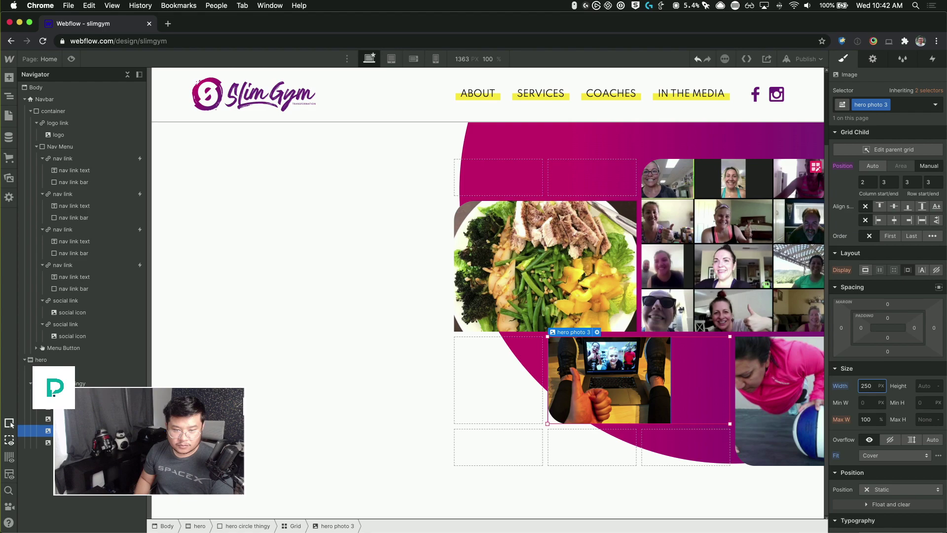
{"action": "key", "text": "shift+Up"}
{"action": "key", "text": "shift+Up"}
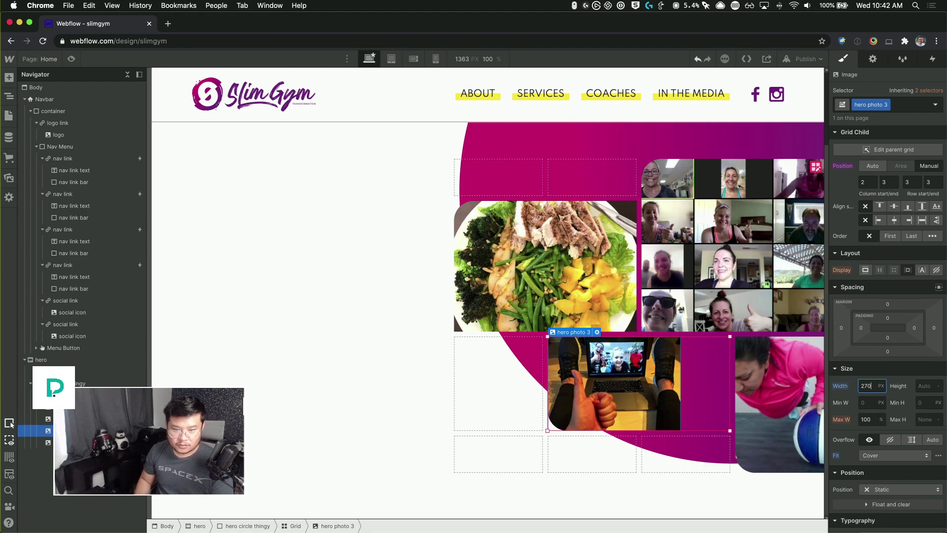
{"action": "key", "text": "shift+Down"}
{"action": "key", "text": "shift+Down"}
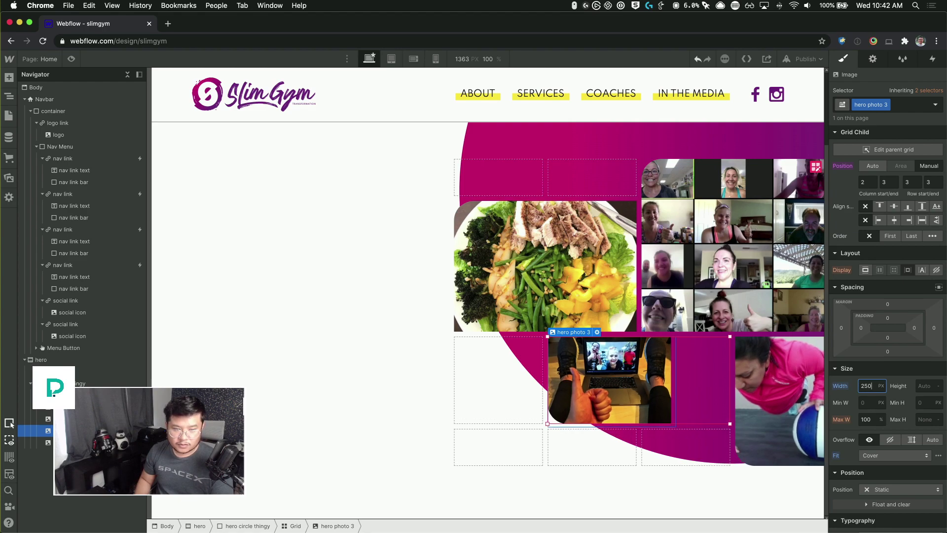
{"action": "key", "text": "shift+Up"}
{"action": "key", "text": "shift+Down"}
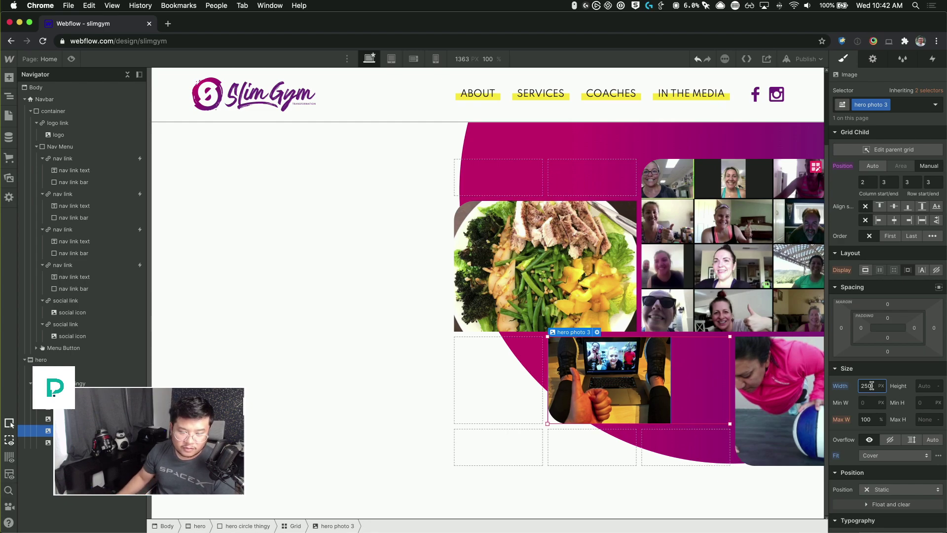
{"action": "key", "text": "shift+Down"}
{"action": "key", "text": "shift+Down"}
{"action": "key", "text": "shift+Down"}
{"action": "key", "text": "shift+Down"}
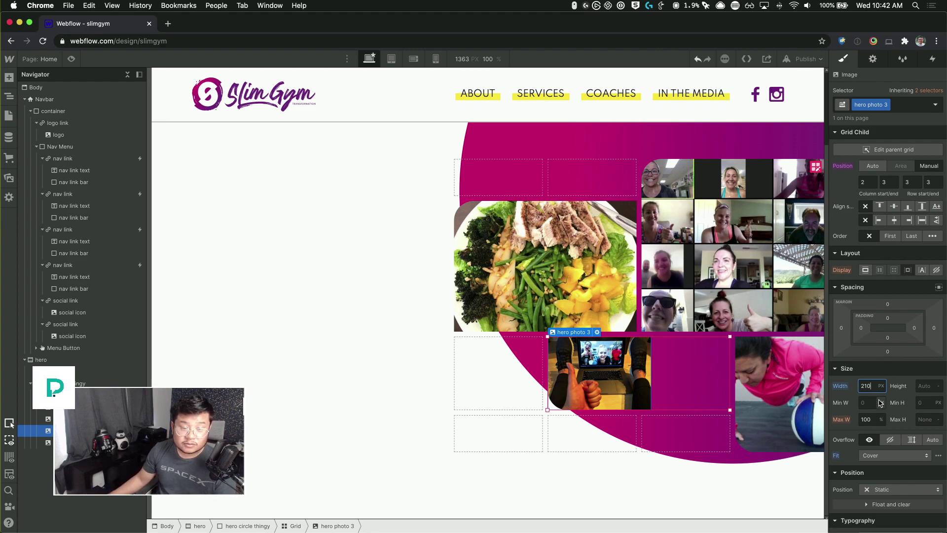
- Clear the trial 500 px width on hero photo 4 and set its width to 100%
{"action": "left_click", "coordinate": [791, 395]}
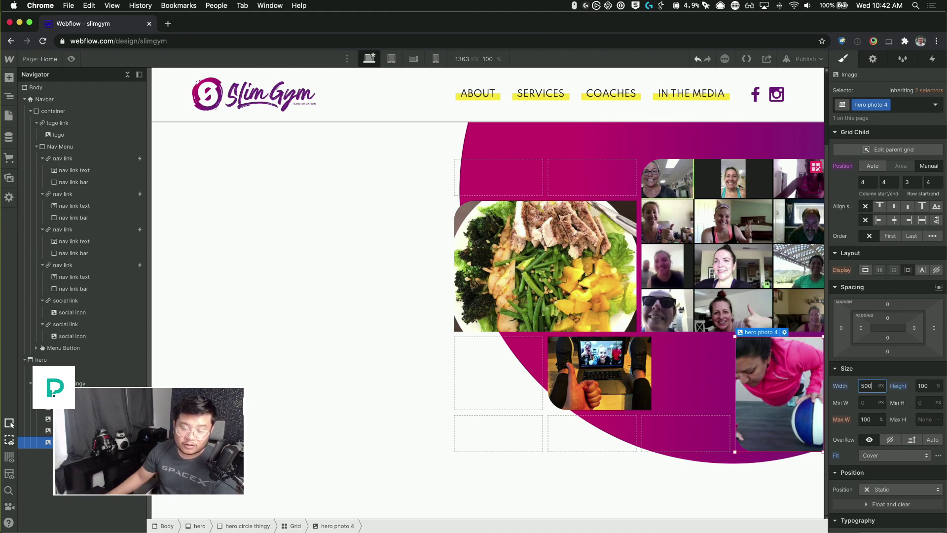
{"action": "left_click", "coordinate": [840, 388], "text": "alt"}
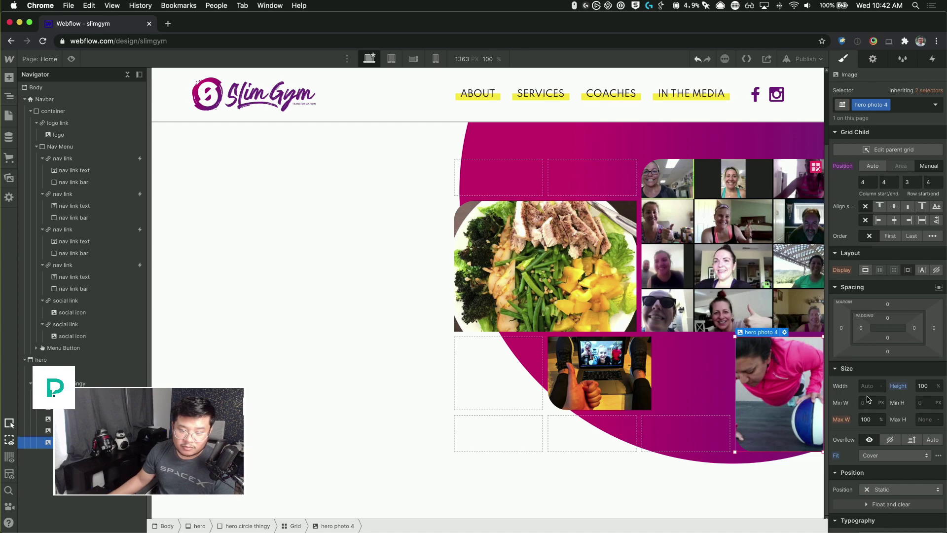
{"action": "left_click", "coordinate": [868, 386]}
{"action": "type", "text": "100"}
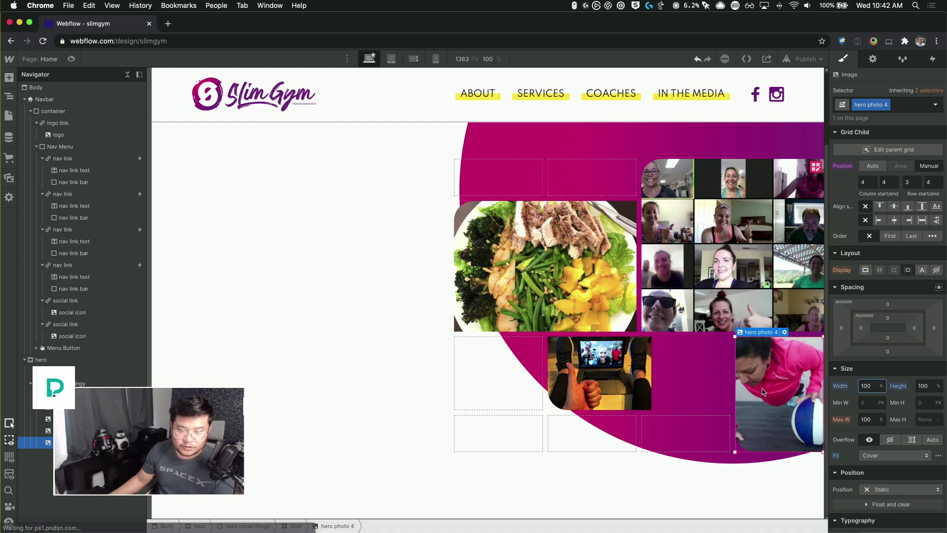
- Open the hero grid for editing and switch to Preview to compare its column layout with the SG_LandingPage.pdf mockup
{"action": "left_click", "coordinate": [814, 168]}
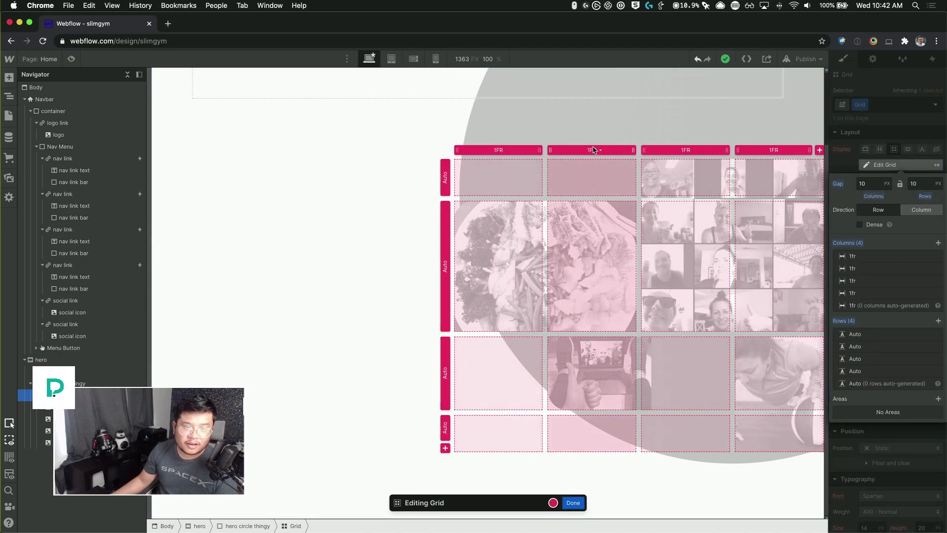
{"action": "key", "text": "super+Tab"}
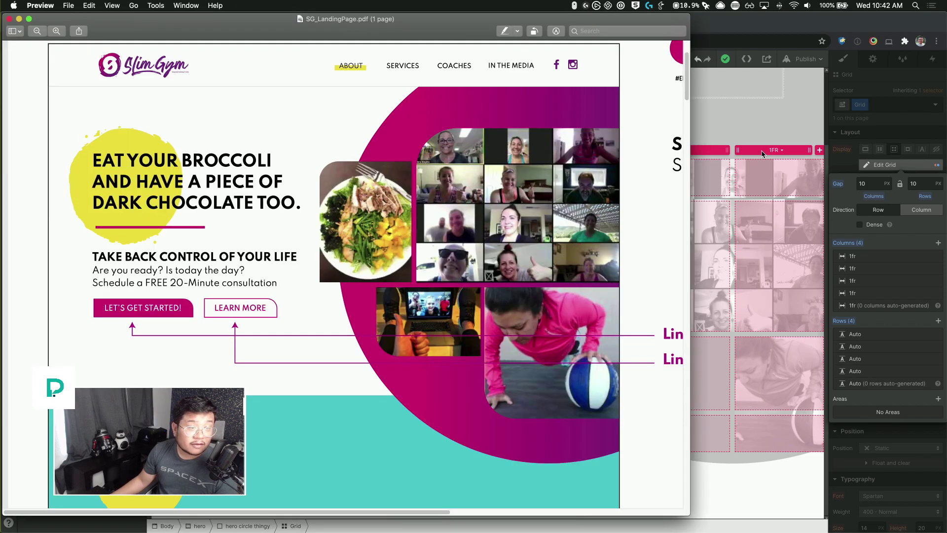
- Check the SG_LandingPage.pdf mockup and resize the hero photo grid's first three columns to 0.25fr each
{"action": "key", "text": "super+Tab"}
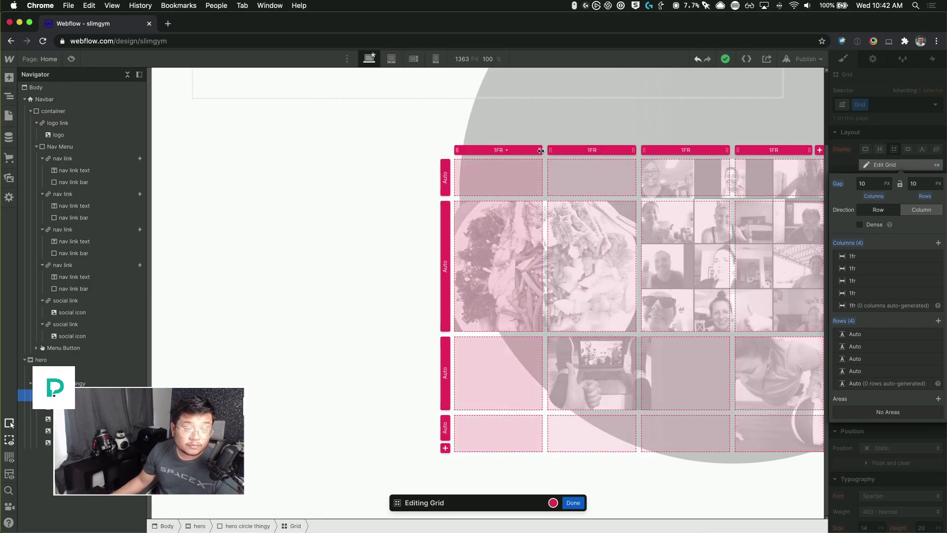
{"action": "key", "text": "super+Tab"}
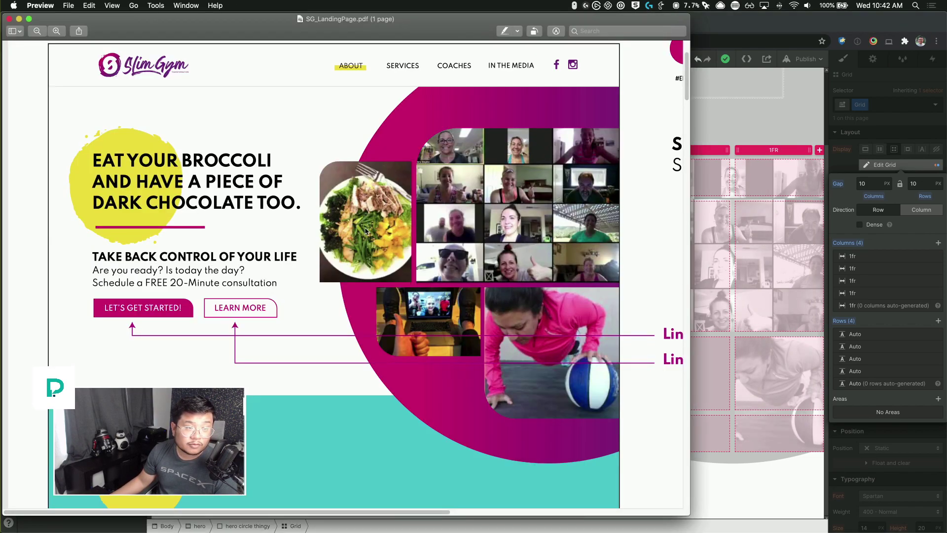
{"action": "key", "text": "super+Tab"}
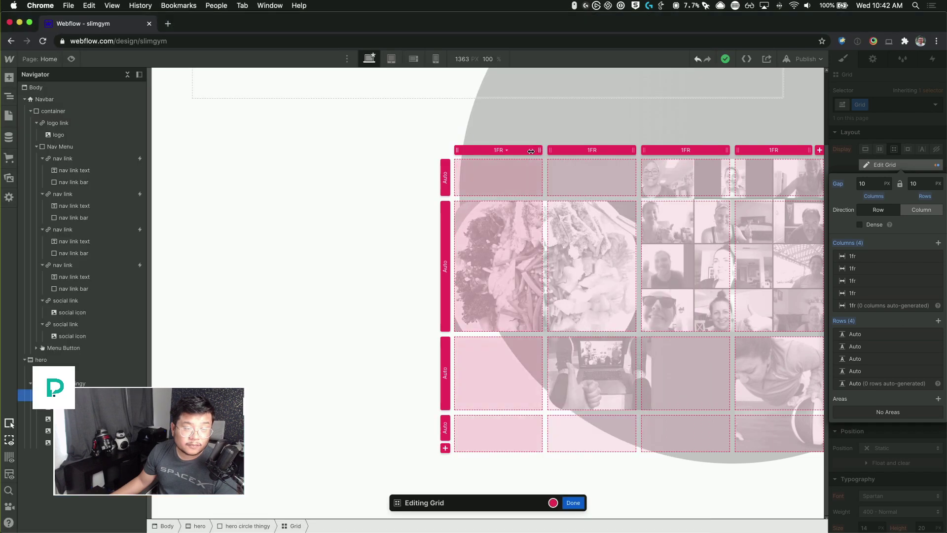
{"action": "left_click_drag", "start_coordinate": [531, 152], "coordinate": [496, 152]}
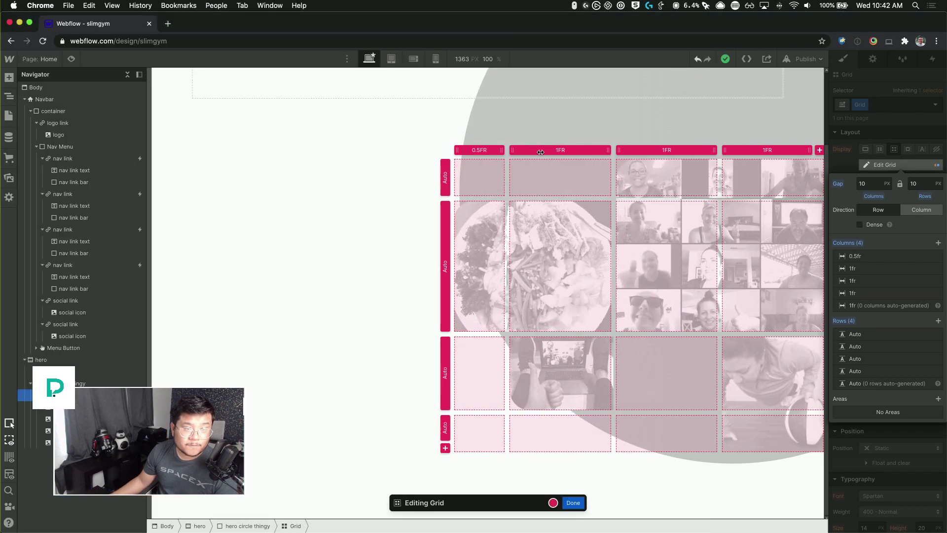
{"action": "left_click_drag", "start_coordinate": [609, 152], "coordinate": [504, 152]}
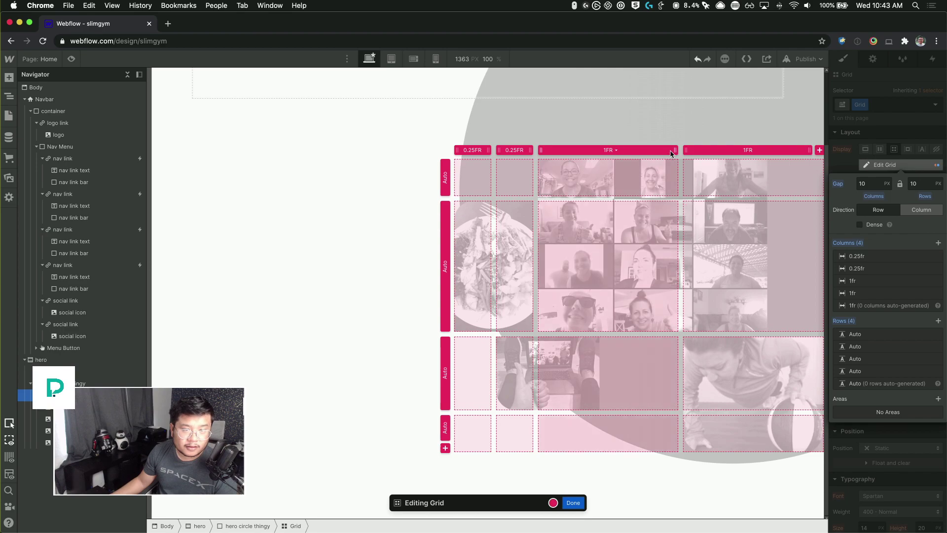
{"action": "left_click_drag", "start_coordinate": [675, 151], "coordinate": [639, 151]}
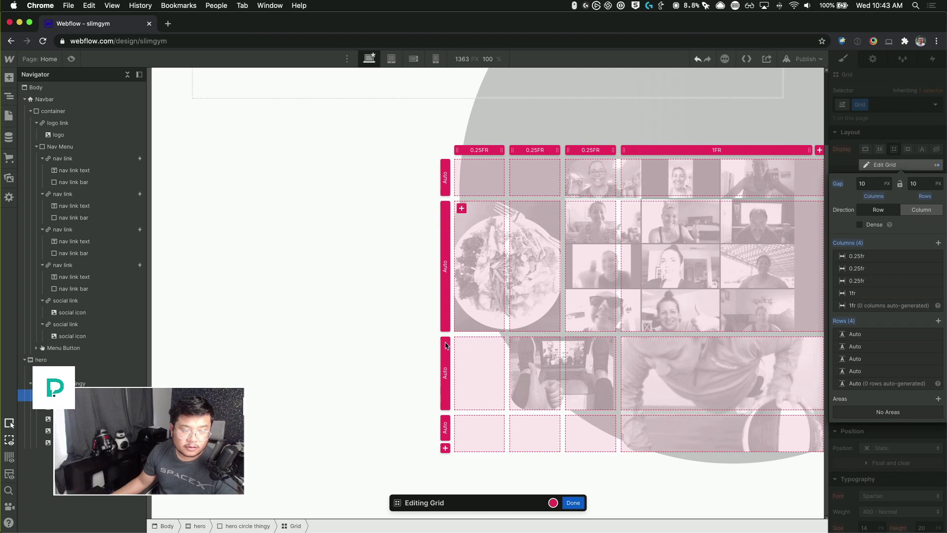
- Set the height of the photo grid's second row to 270 px
{"action": "left_click", "coordinate": [444, 262]}
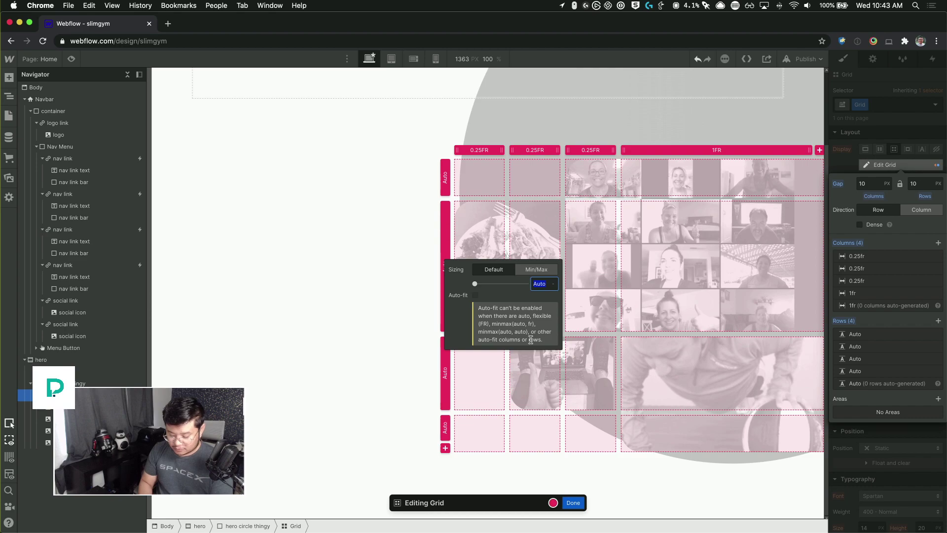
{"action": "type", "text": "175p"}
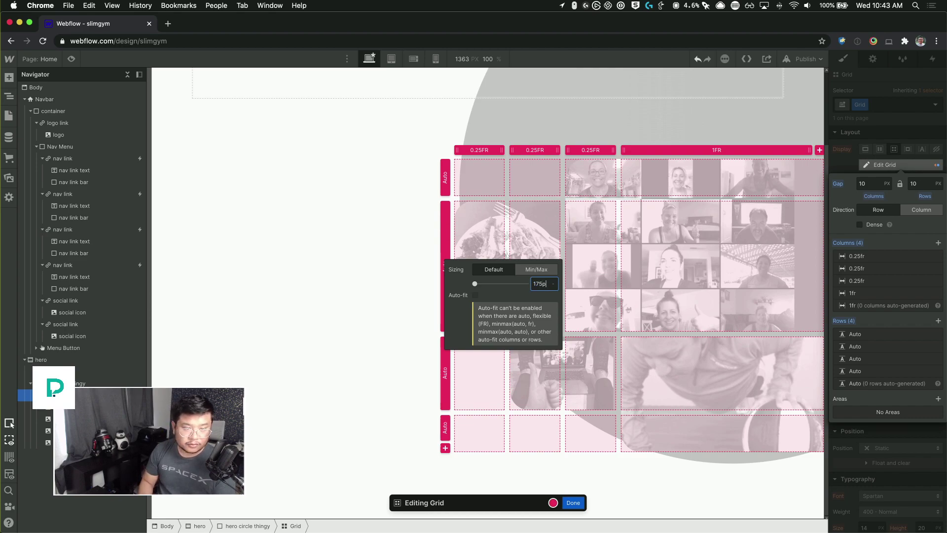
{"action": "type", "text": "x"}
{"action": "key", "text": "Return"}
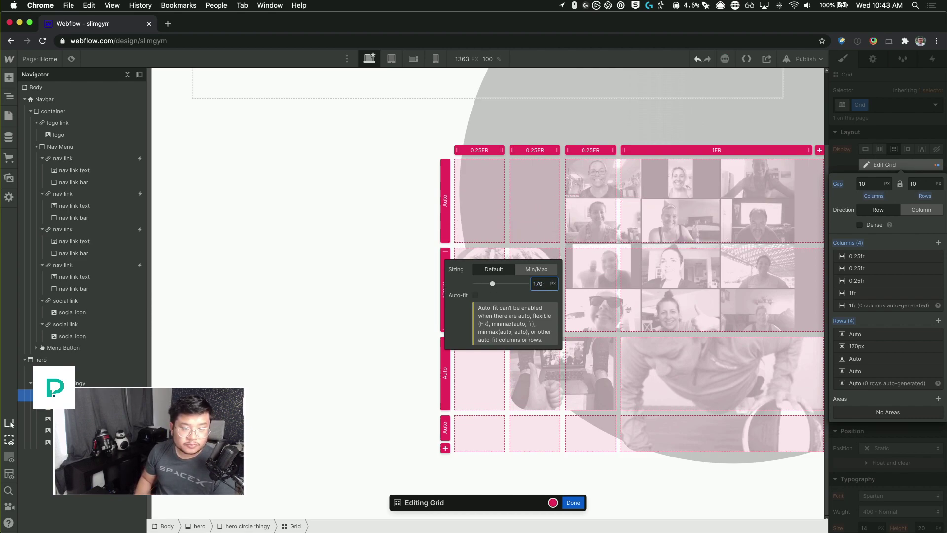
{"action": "key", "text": "shift+Up"}
{"action": "key", "text": "shift+Up"}
{"action": "key", "text": "shift+Up"}
{"action": "key", "text": "shift+Up"}
{"action": "key", "text": "shift+Up"}
{"action": "key", "text": "shift+Up"}
{"action": "key", "text": "shift+Up"}
{"action": "key", "text": "shift+Up"}
{"action": "key", "text": "shift+Up"}
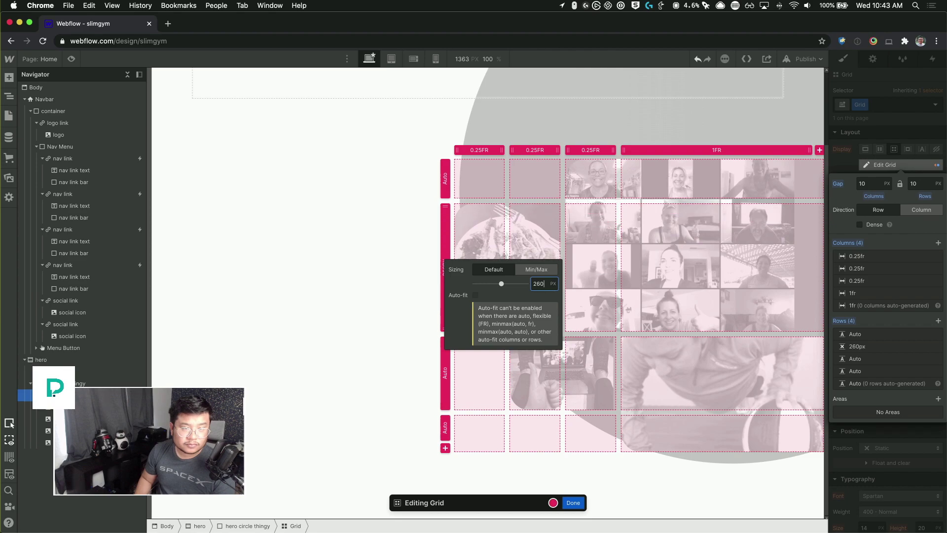
{"action": "key", "text": "shift+Up"}
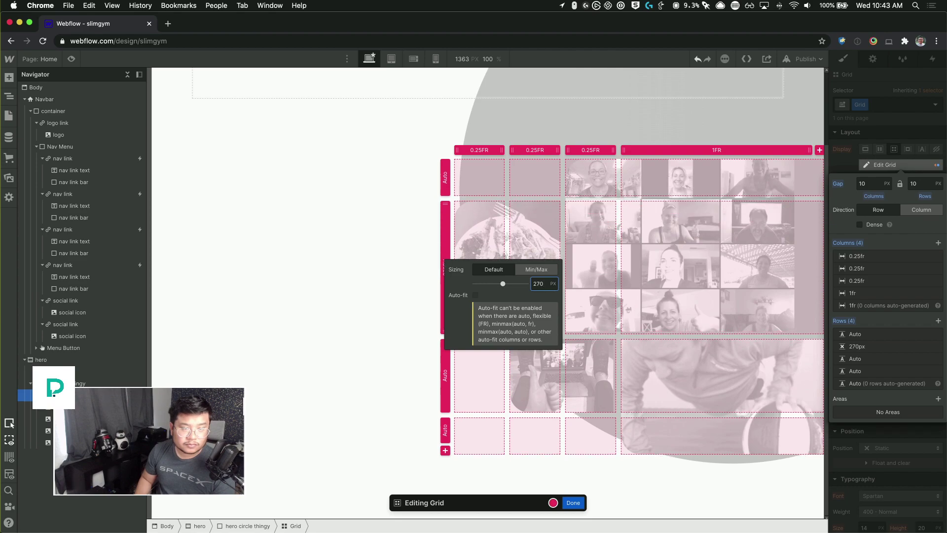
{"action": "key", "text": "shift+Up"}
{"action": "key", "text": "shift+Down"}
{"action": "left_click", "coordinate": [612, 326]}
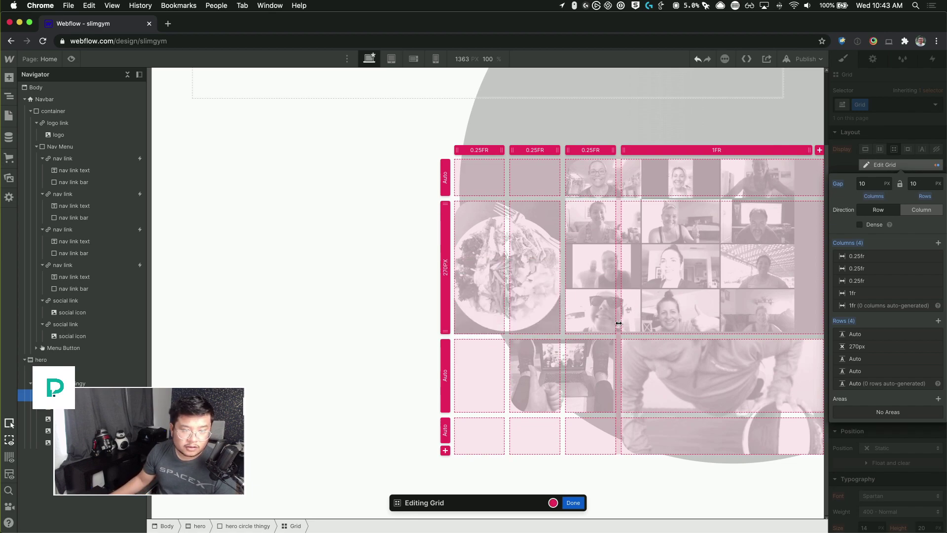
- Compare with the PDF mockup, set the grid's fourth row to 200 px, and leave grid editing
{"action": "mouse_move", "coordinate": [601, 398]}
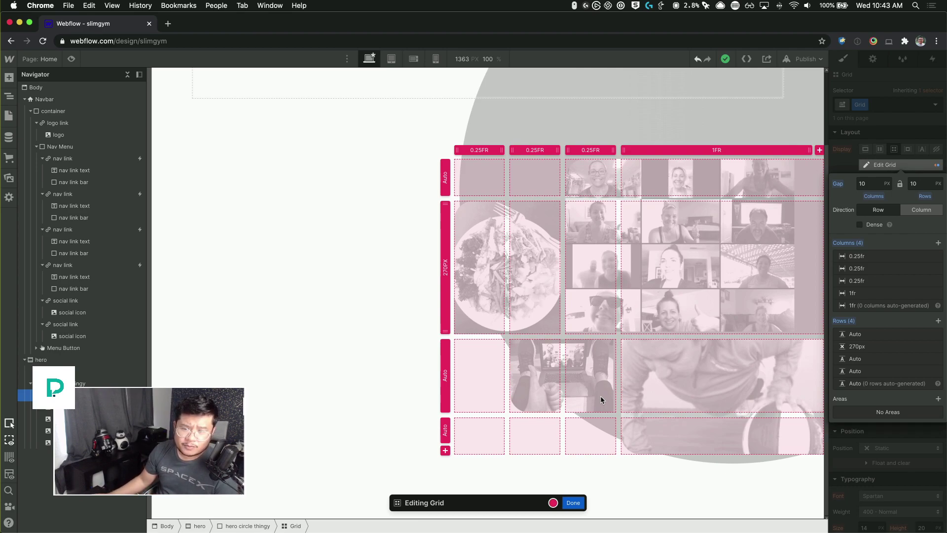
{"action": "key", "text": "super+Tab"}
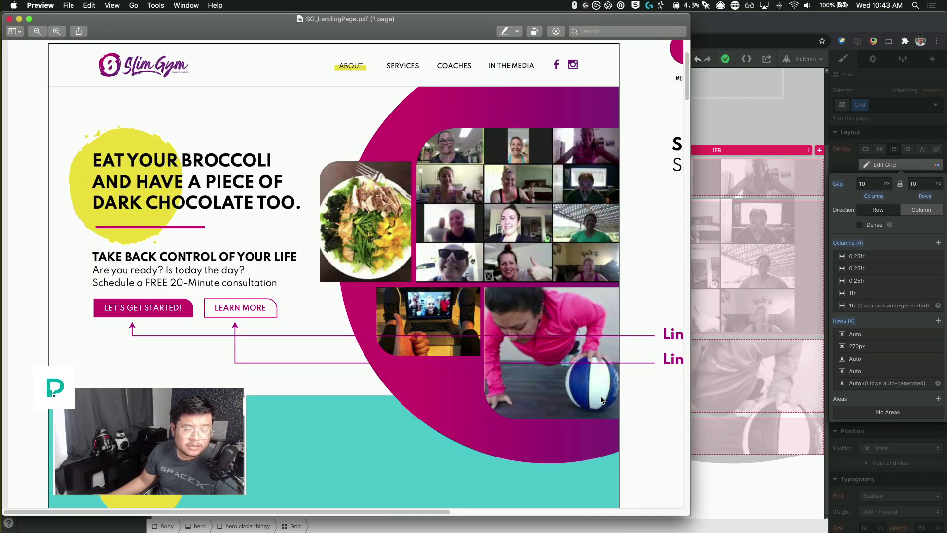
{"action": "key", "text": "super+Tab"}
{"action": "key", "text": "super+Tab"}
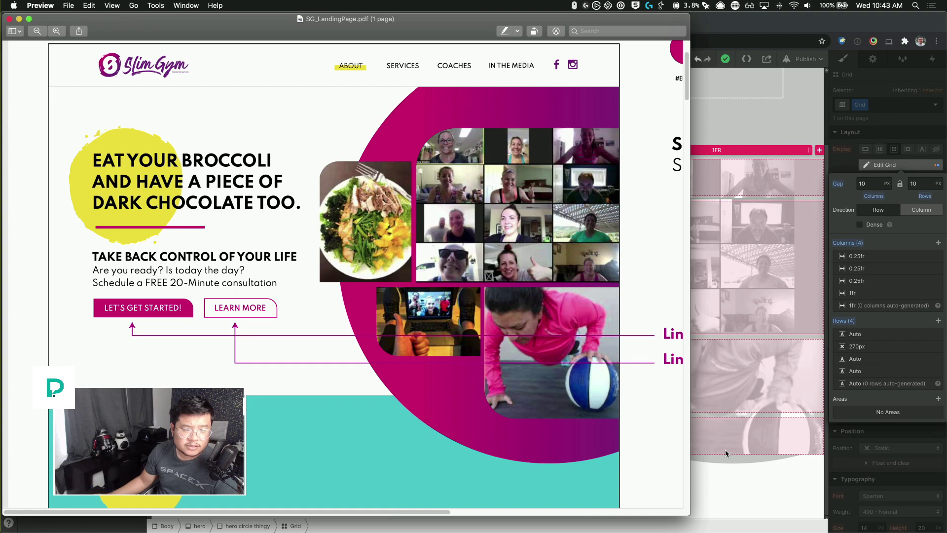
{"action": "key", "text": "super+Tab"}
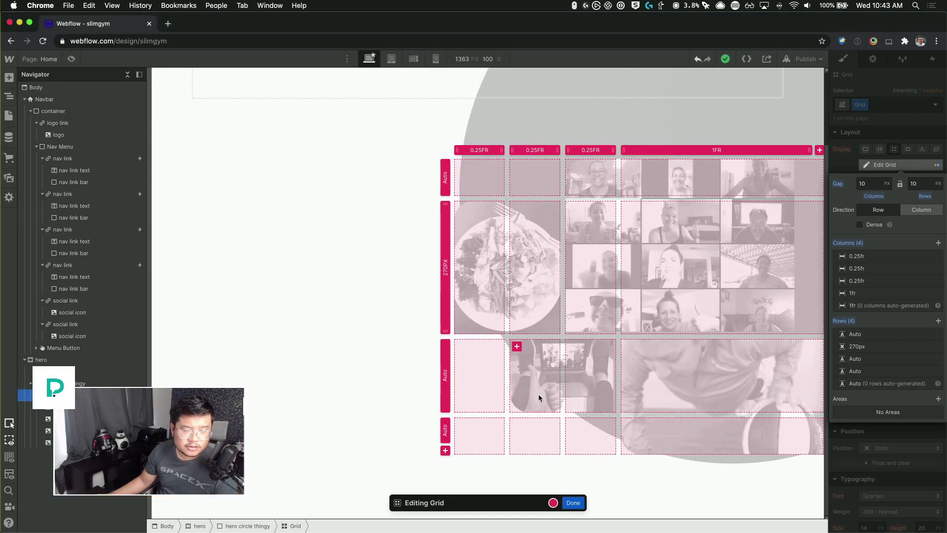
{"action": "left_click", "coordinate": [445, 430]}
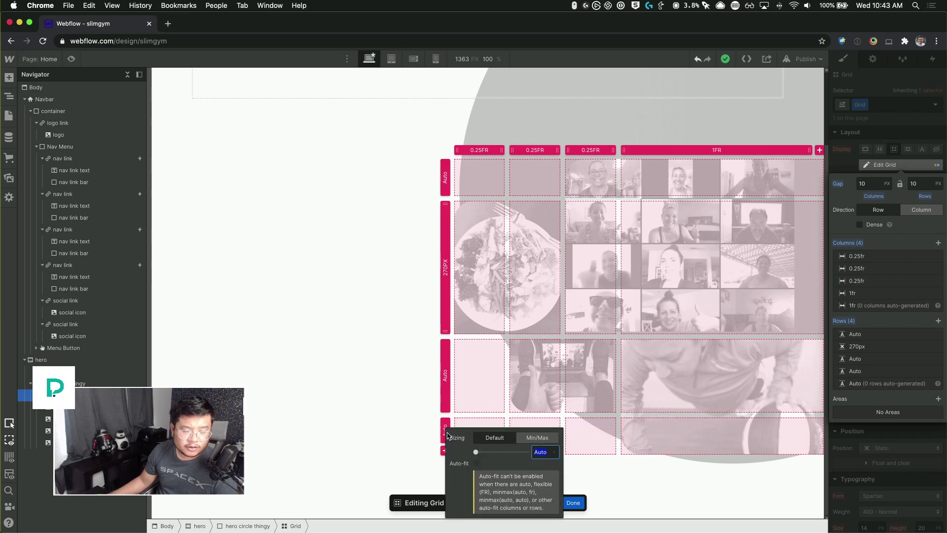
{"action": "left_click", "coordinate": [536, 453]}
{"action": "type", "text": "200"}
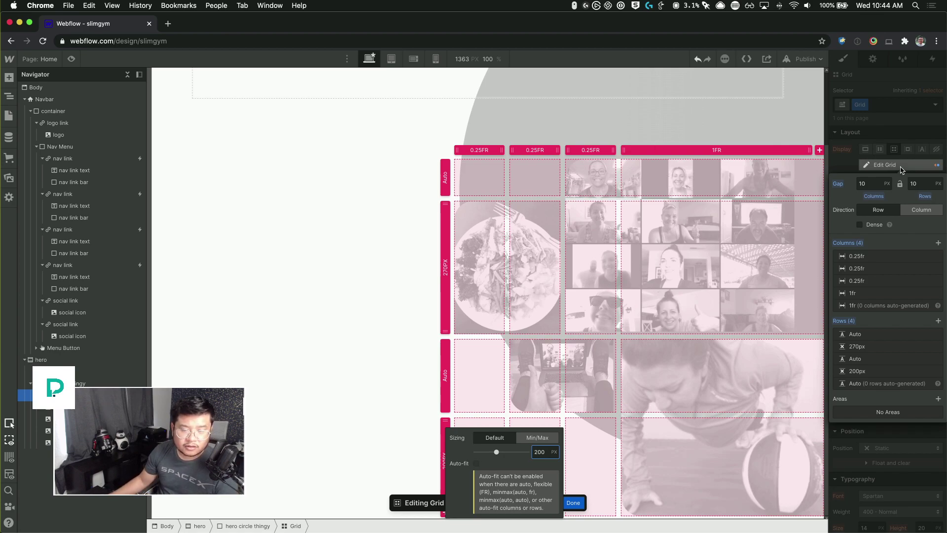
{"action": "left_click", "coordinate": [900, 170]}
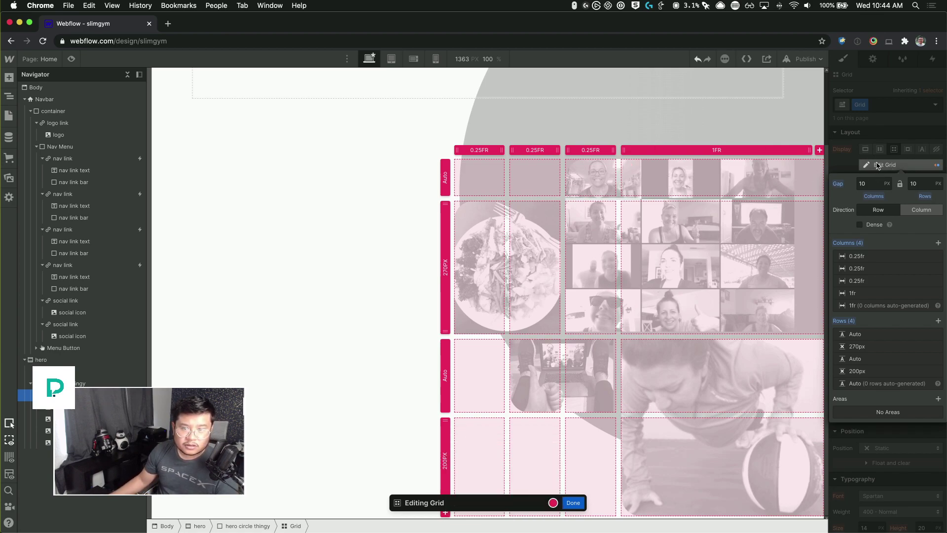
{"action": "left_click", "coordinate": [847, 168]}
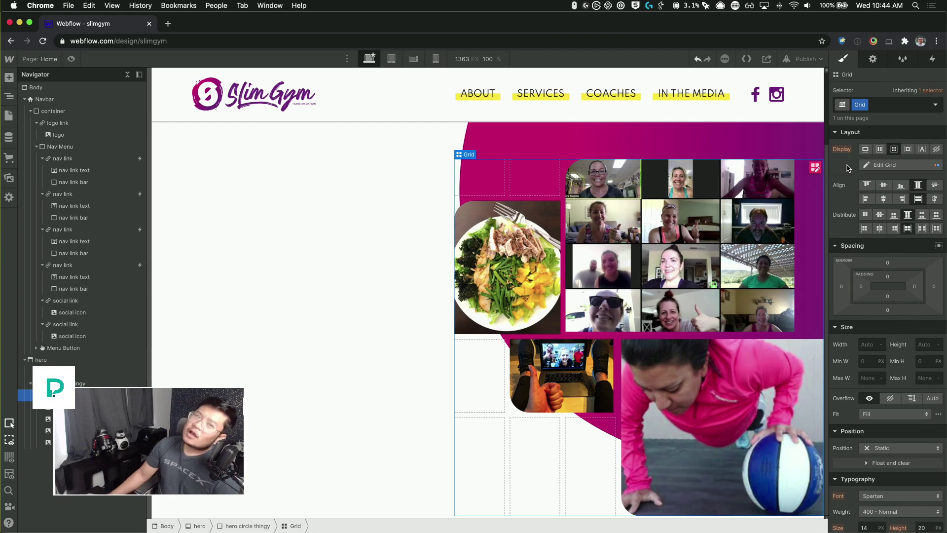
- Reopen the photo grid for editing and set its second row's height to 30vh
{"action": "left_click", "coordinate": [815, 168]}
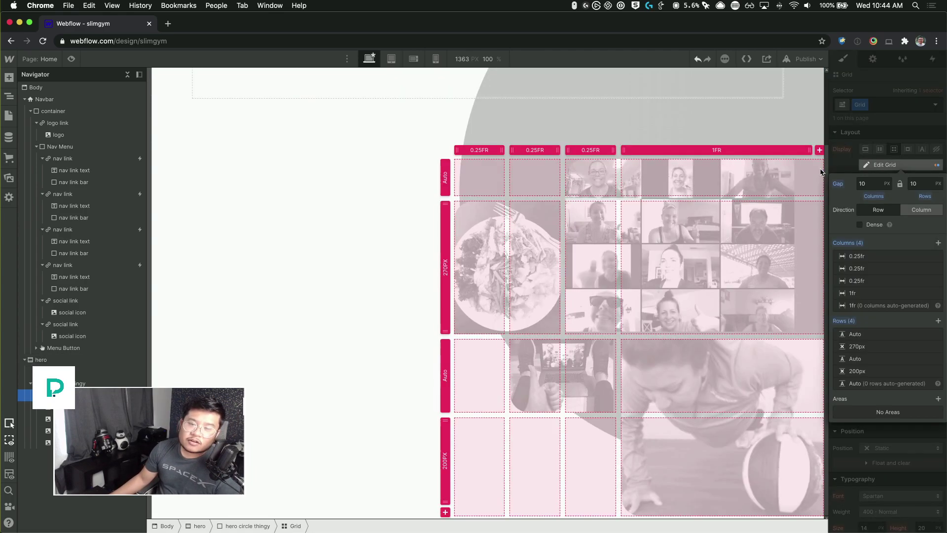
{"action": "left_click", "coordinate": [447, 262]}
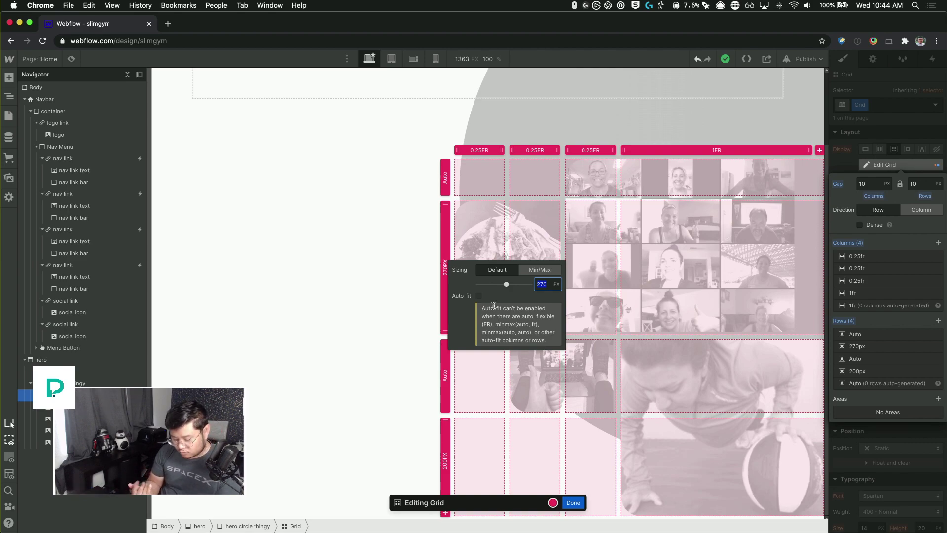
{"action": "type", "text": "10"}
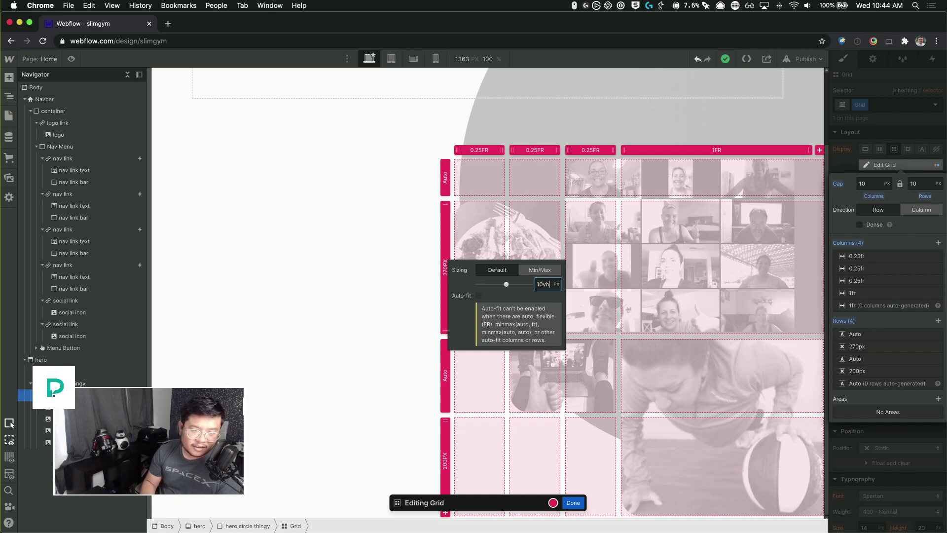
{"action": "type", "text": "vh"}
{"action": "key", "text": "Return"}
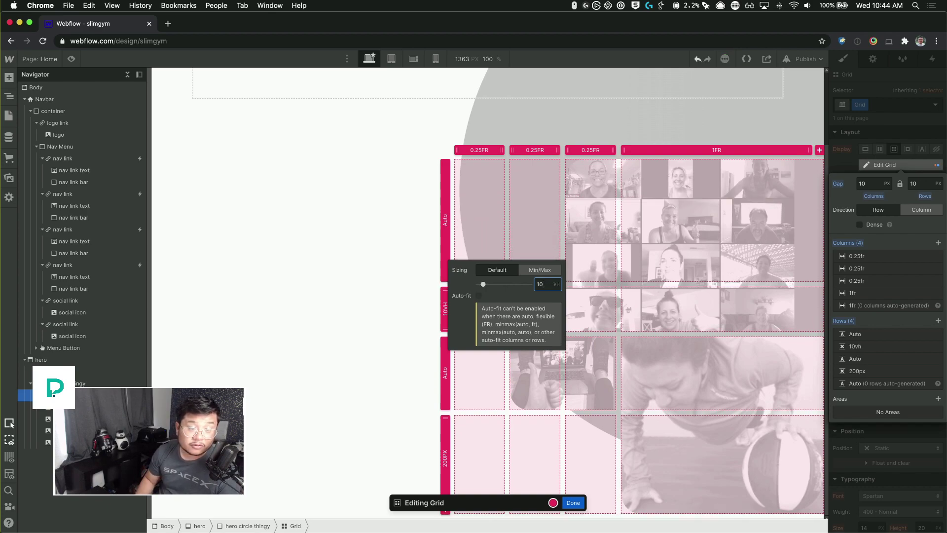
{"action": "key", "text": "shift+Up"}
{"action": "key", "text": "shift+Up"}
{"action": "key", "text": "Up"}
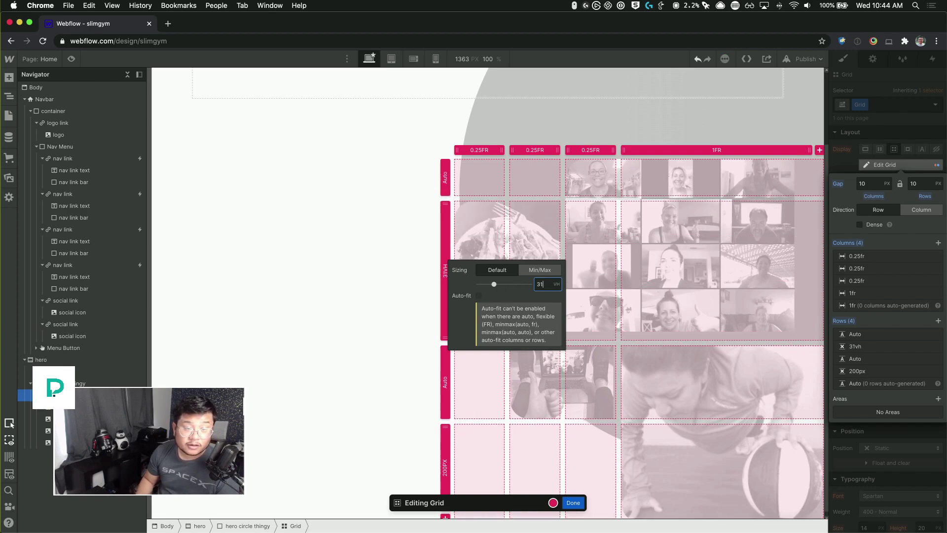
{"action": "key", "text": "Down"}
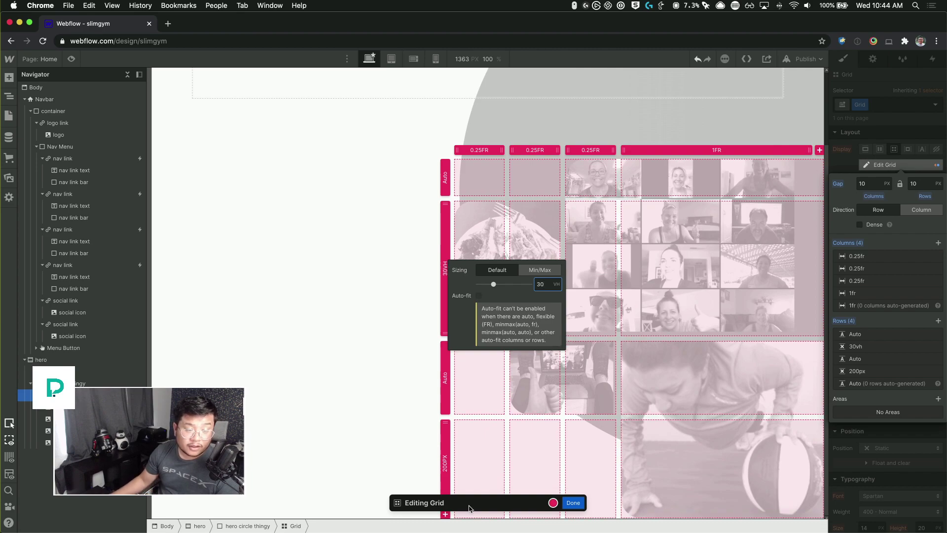
- Set the grid's fourth row height to 17vh and leave grid editing
{"action": "left_click", "coordinate": [447, 463]}
{"action": "left_click", "coordinate": [447, 482]}
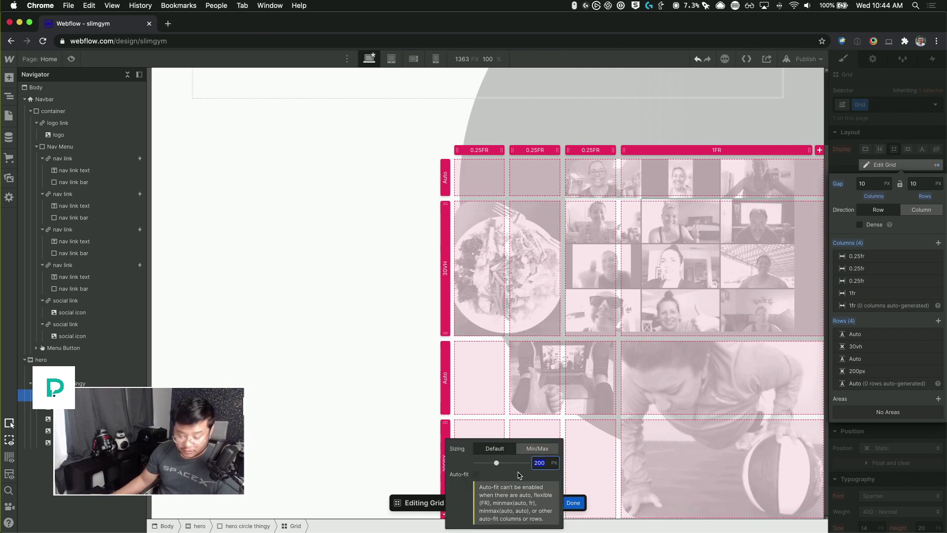
{"action": "type", "text": "13vh"}
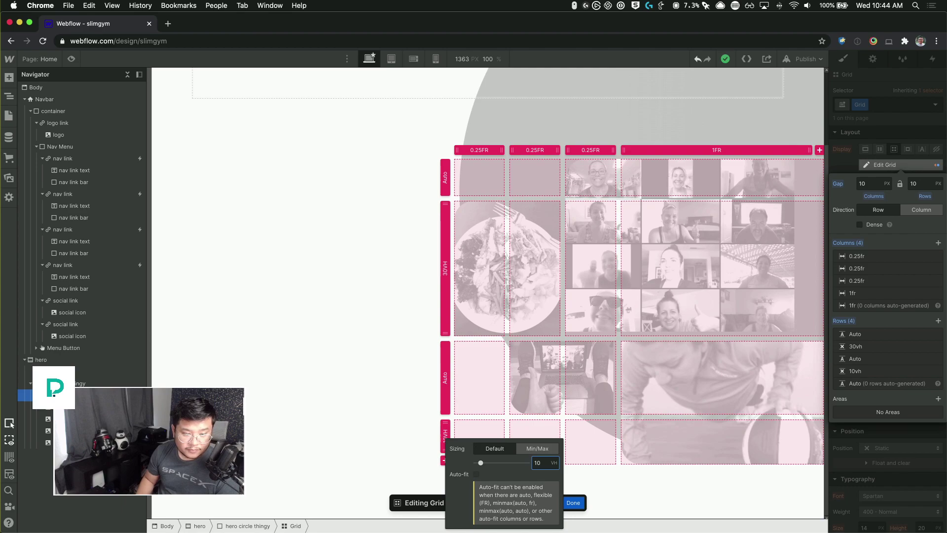
{"action": "key", "text": "Up"}
{"action": "key", "text": "Up"}
{"action": "key", "text": "Up"}
{"action": "key", "text": "Up"}
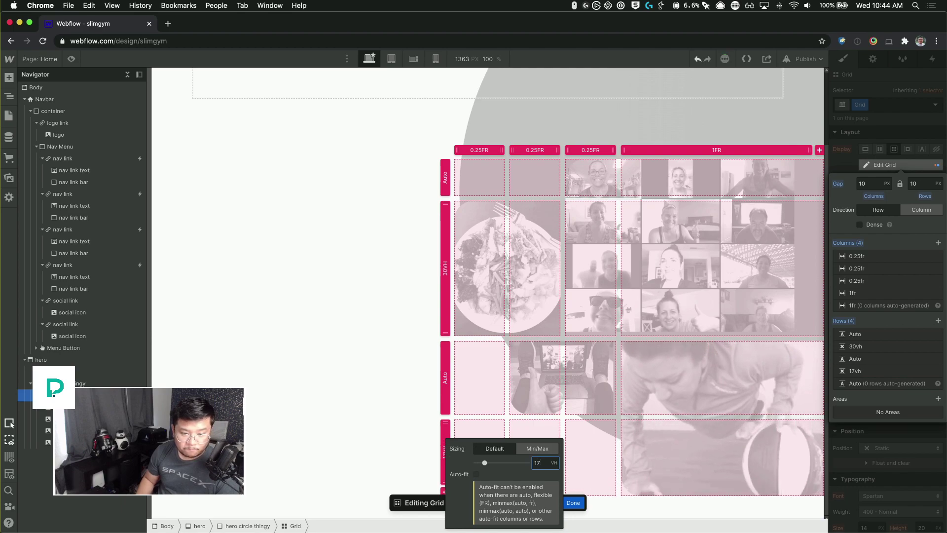
{"action": "key", "text": "Down"}
{"action": "key", "text": "Up"}
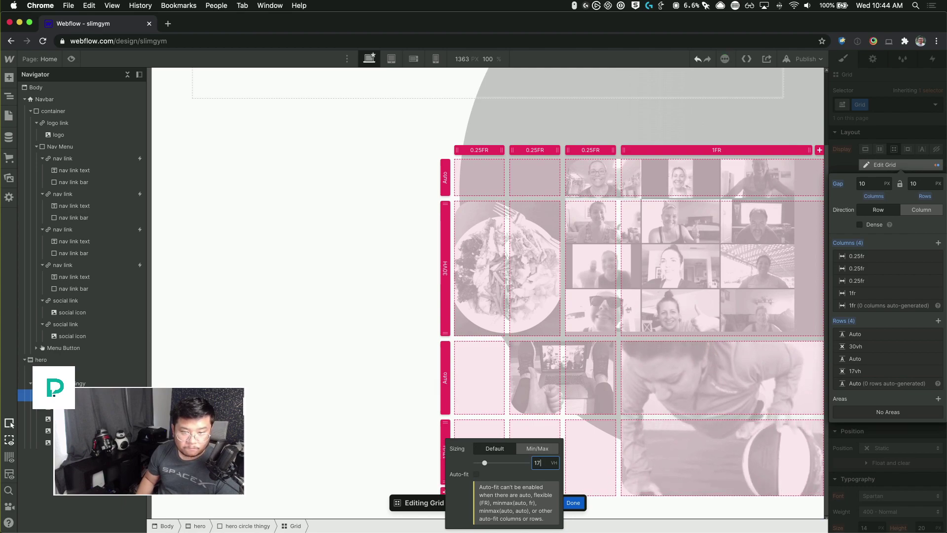
{"action": "key", "text": "Down"}
{"action": "key", "text": "Up"}
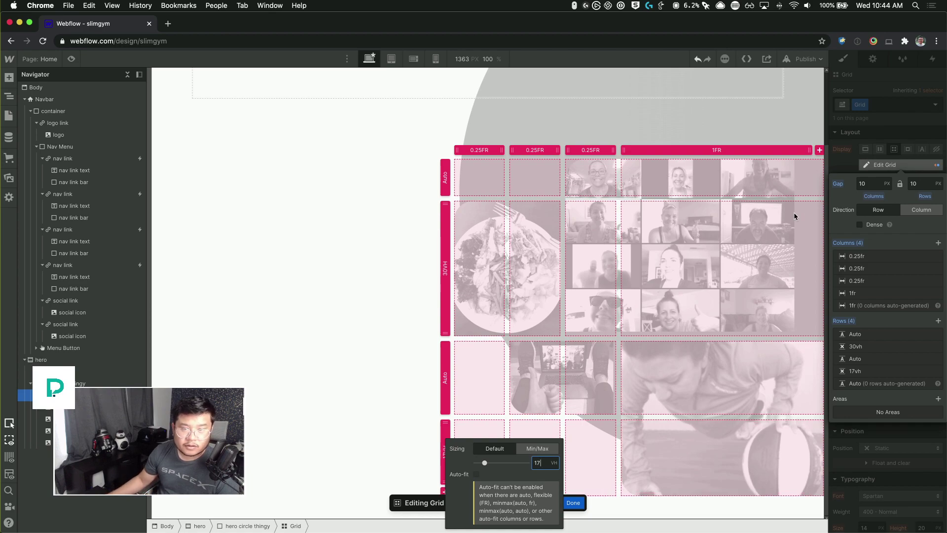
{"action": "key", "text": "Escape"}
{"action": "key", "text": "Escape"}
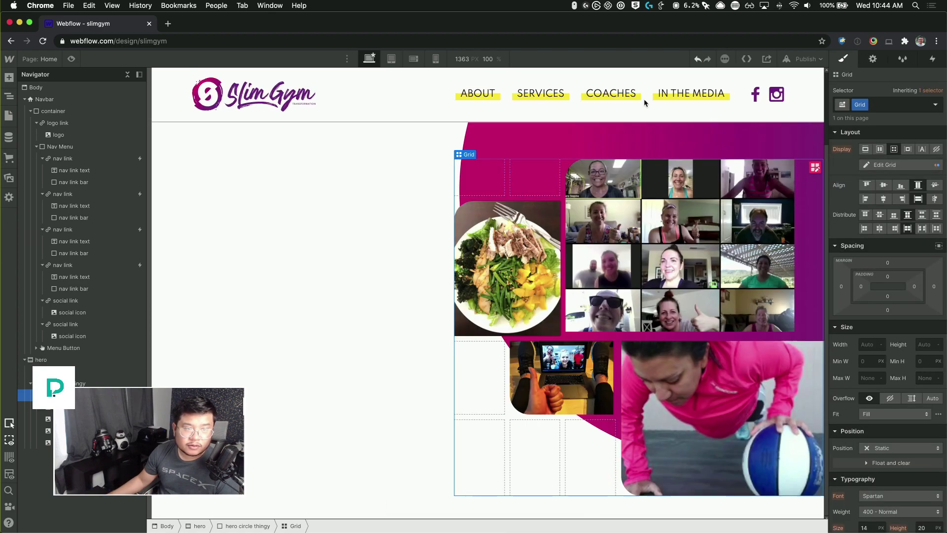
- Check the PDF mockup and reset the height of the hero photo 2 image to Auto
{"action": "key", "text": "super+Tab"}
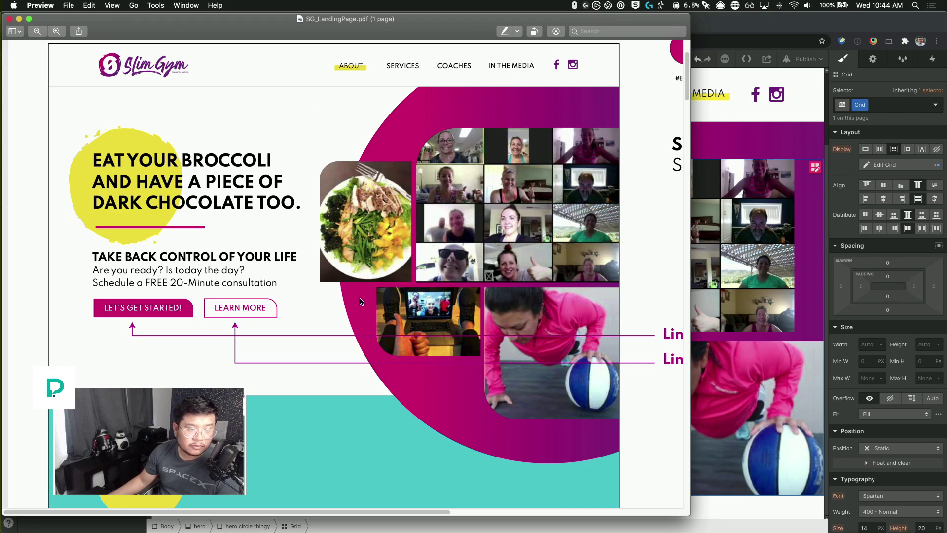
{"action": "key", "text": "super+Tab"}
{"action": "left_click", "coordinate": [29, 419]}
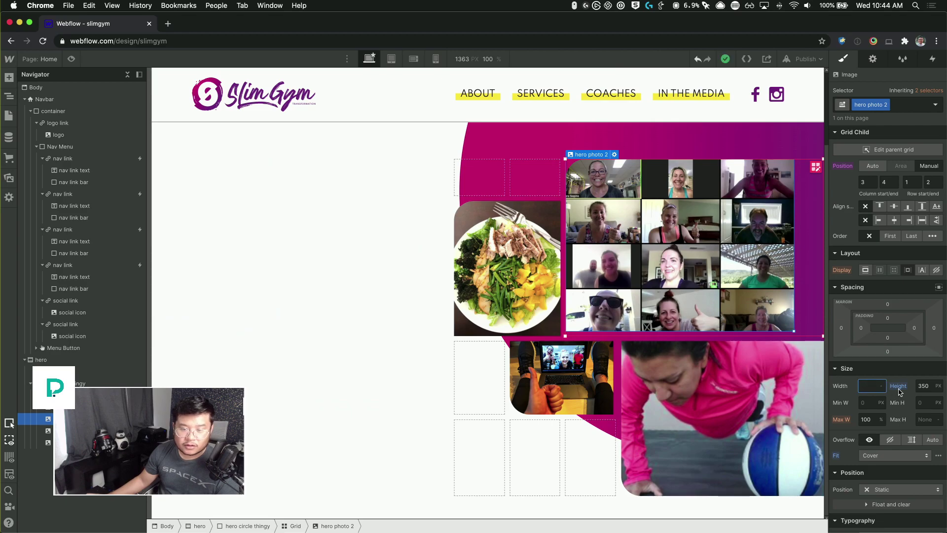
{"action": "left_click", "coordinate": [899, 390], "text": "alt"}
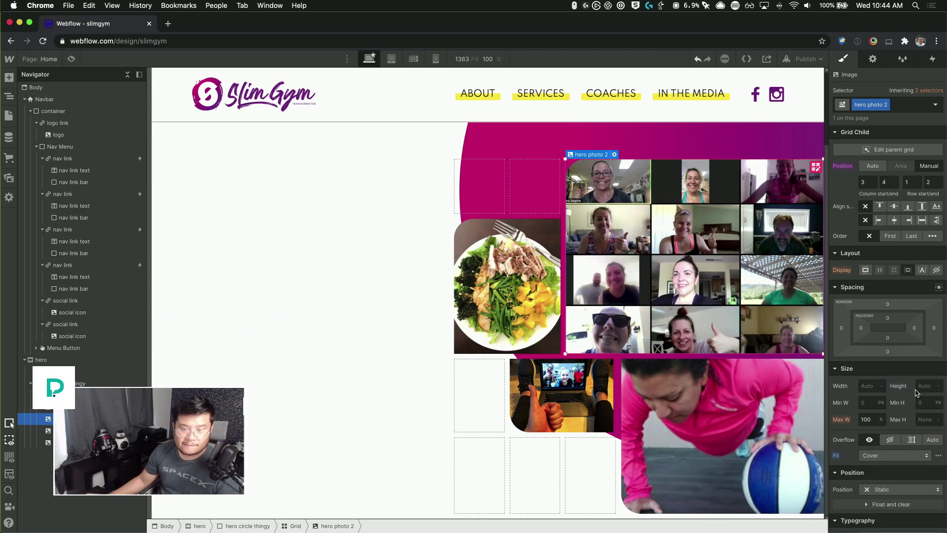
- Reset the height of the hero photo 2 image to Auto and set its width to 100%
{"action": "key", "text": "super+z"}
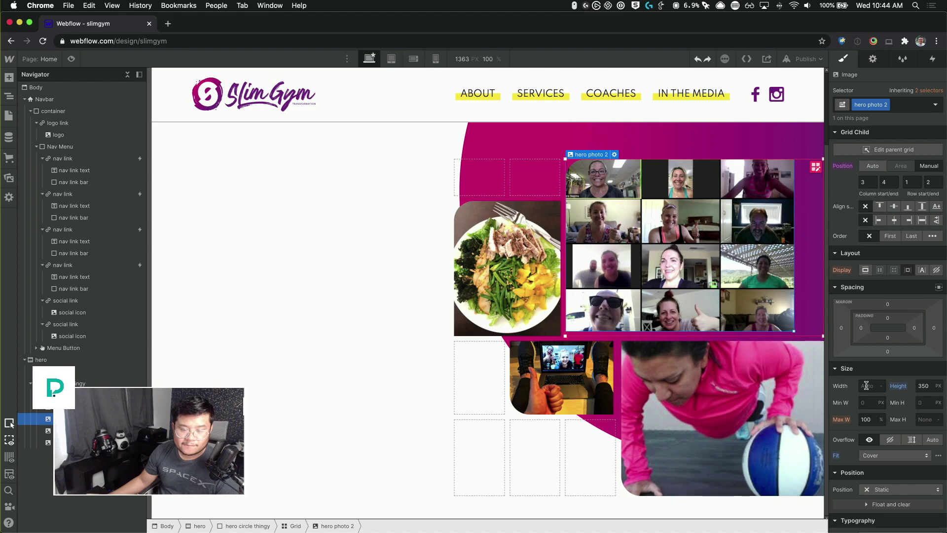
{"action": "left_click", "coordinate": [898, 388], "text": "alt"}
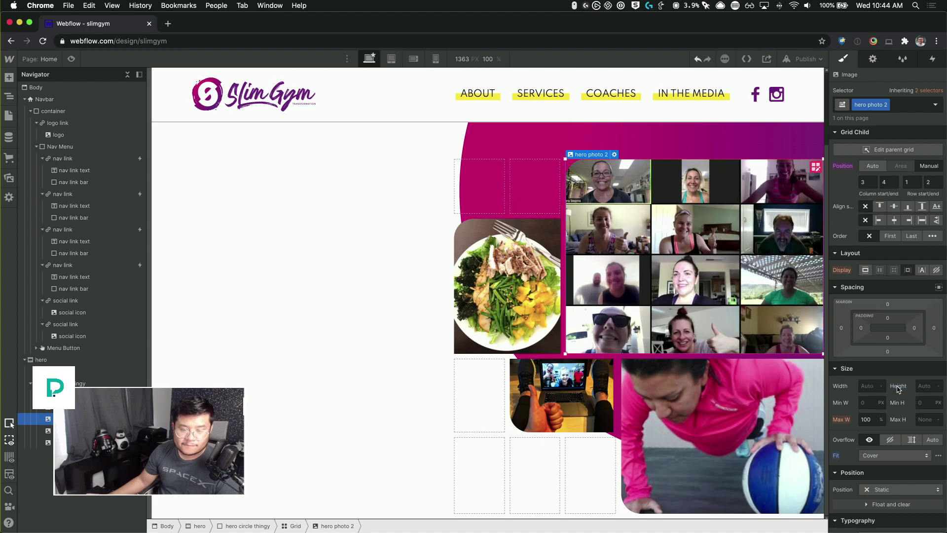
{"action": "left_click", "coordinate": [869, 388]}
{"action": "type", "text": "100%"}
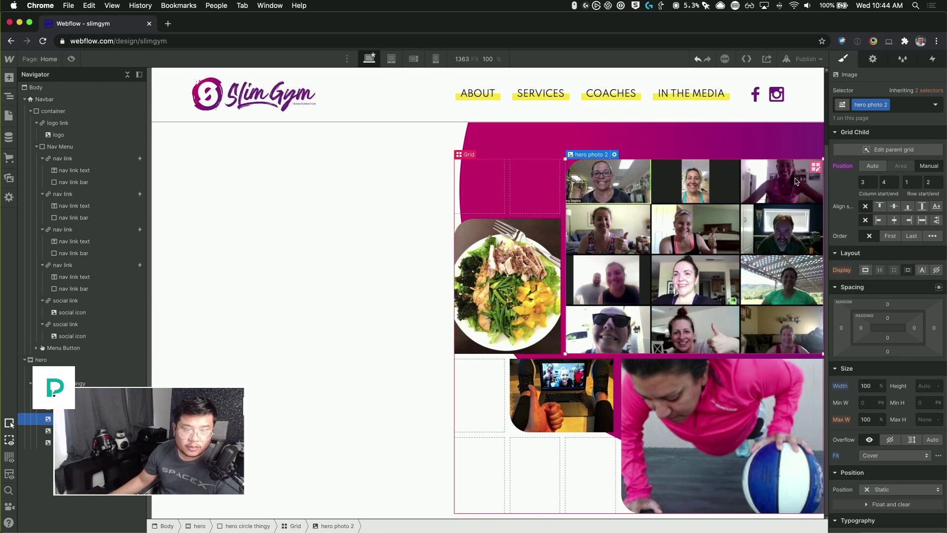
- Set the top padding of the hero circle thingy div to 25% and compare the layout with the PDF mockup
{"action": "double_click", "coordinate": [478, 268]}
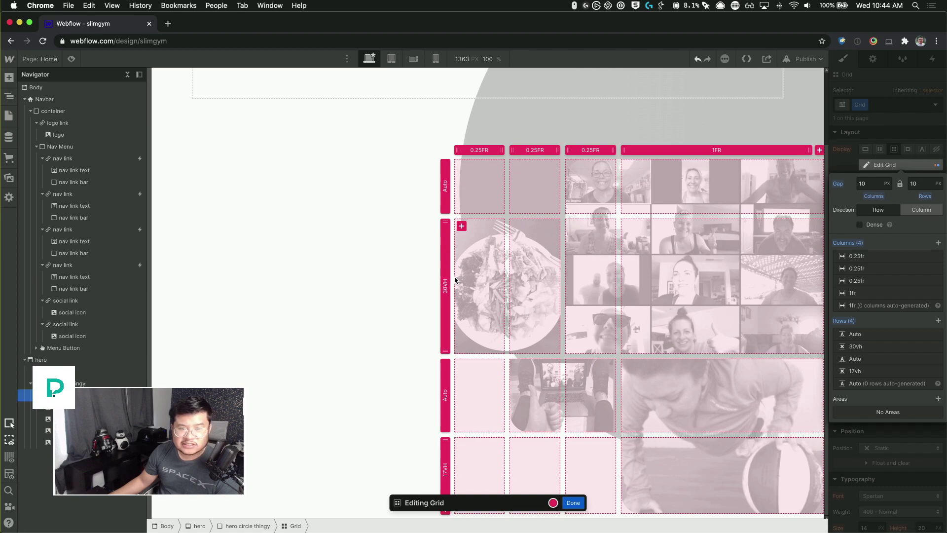
{"action": "left_click", "coordinate": [917, 166]}
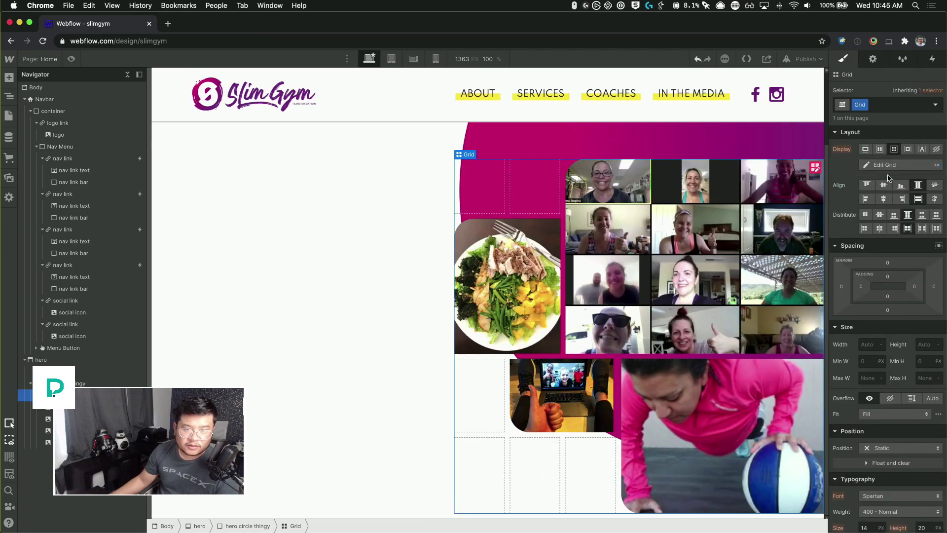
{"action": "left_click", "coordinate": [495, 146]}
{"action": "left_click_drag", "start_coordinate": [889, 198], "coordinate": [888, 198]}
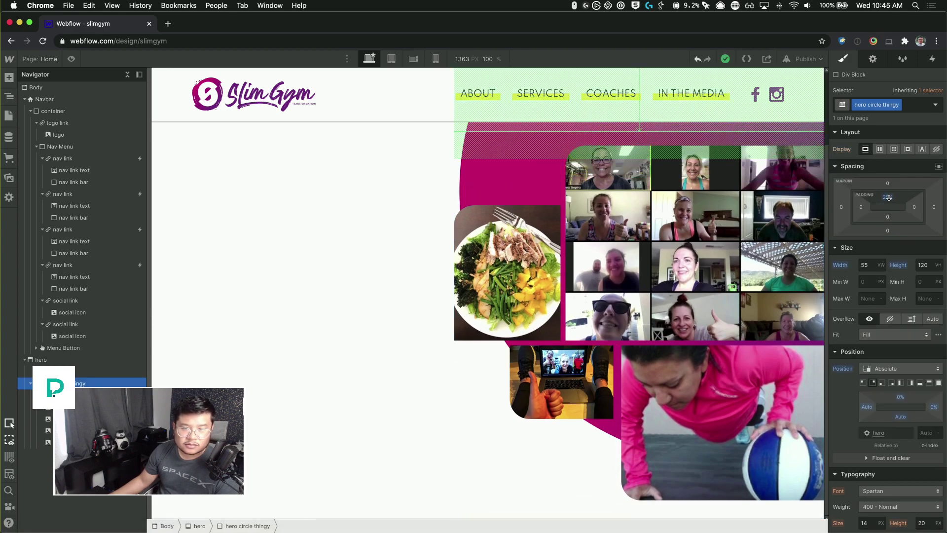
{"action": "key", "text": "super+Tab"}
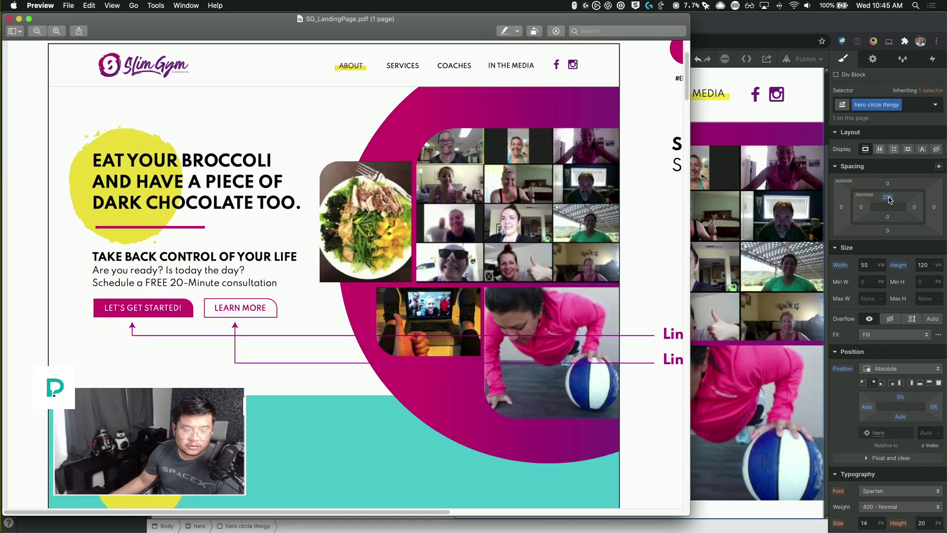
{"action": "key", "text": "super+Tab"}
{"action": "key", "text": "super+Tab"}
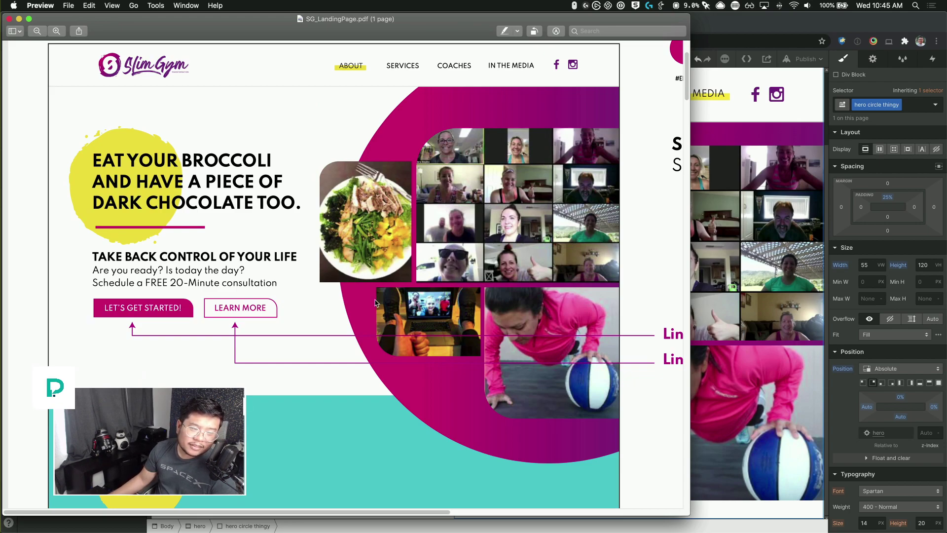
{"action": "key", "text": "super+Tab"}
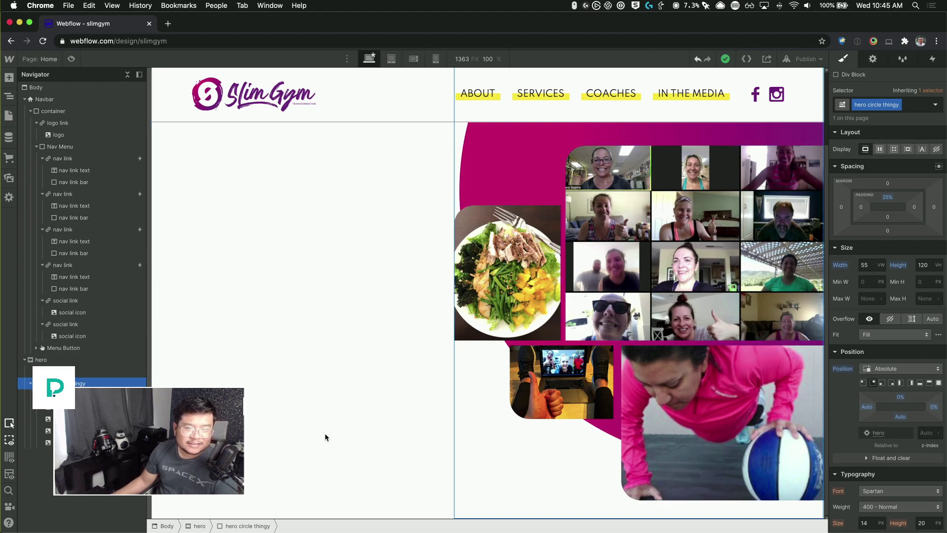
- Set the top padding of the hero circle thingy div to 11%
{"action": "left_click", "coordinate": [335, 275]}
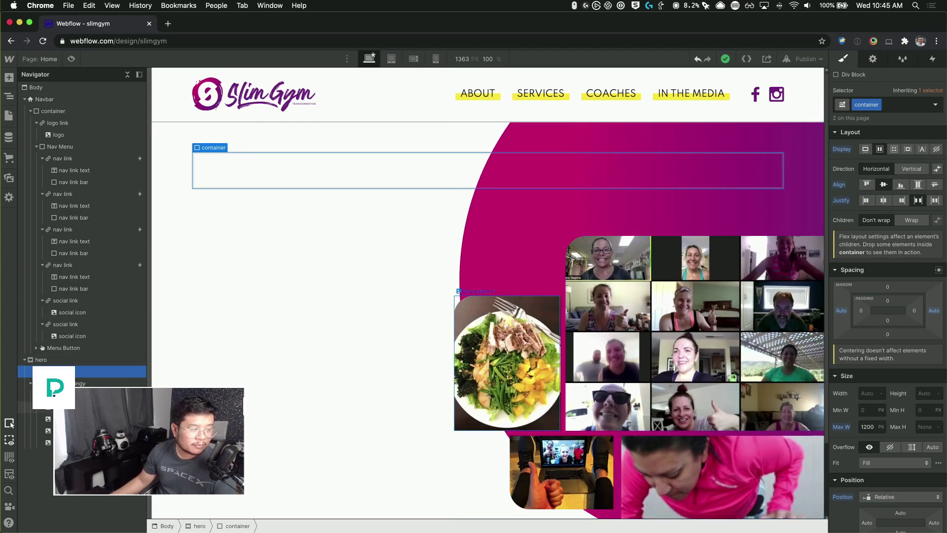
{"action": "left_click", "coordinate": [486, 222]}
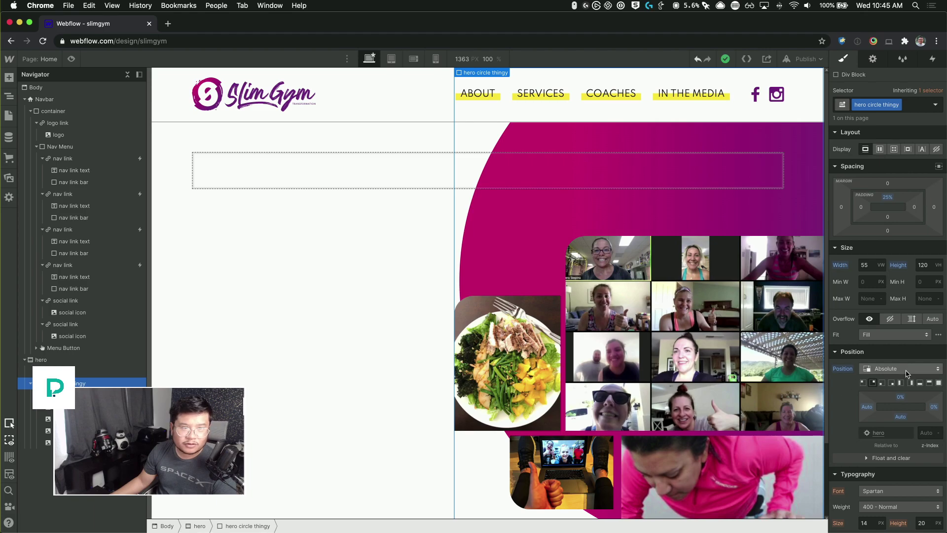
{"action": "left_click", "coordinate": [482, 264]}
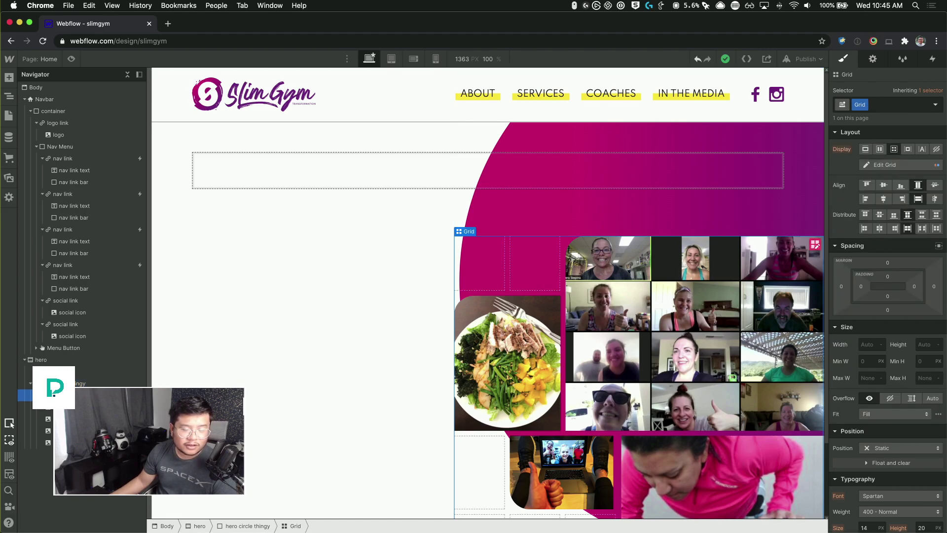
{"action": "left_click", "coordinate": [98, 384]}
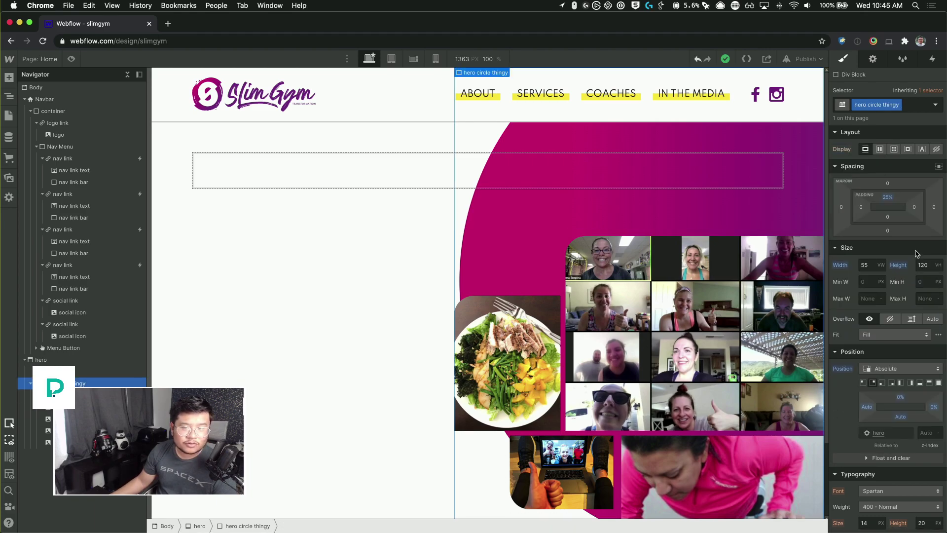
{"action": "left_click_drag", "start_coordinate": [895, 190], "coordinate": [896, 189]}
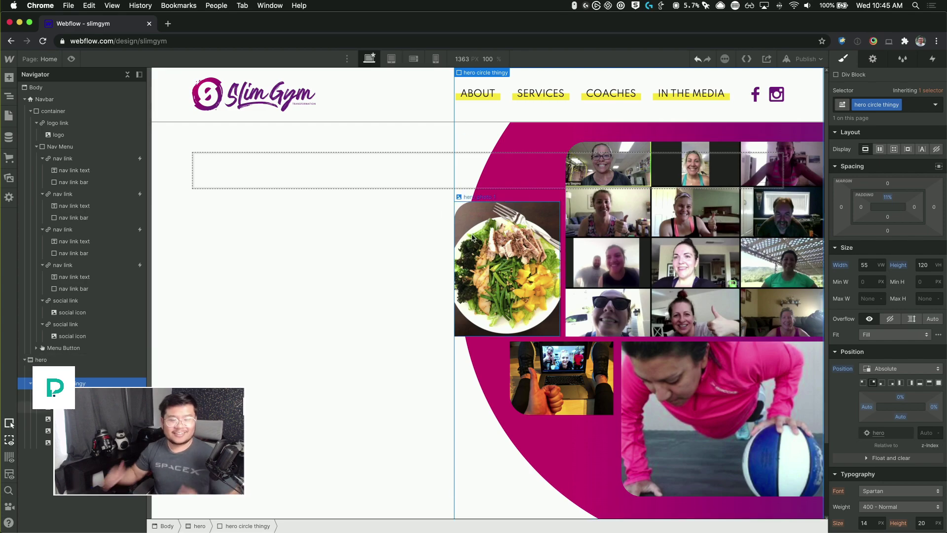
- Edit the photo grid to set its fourth row height to 12vh, then leave grid editing
{"action": "left_click", "coordinate": [714, 425]}
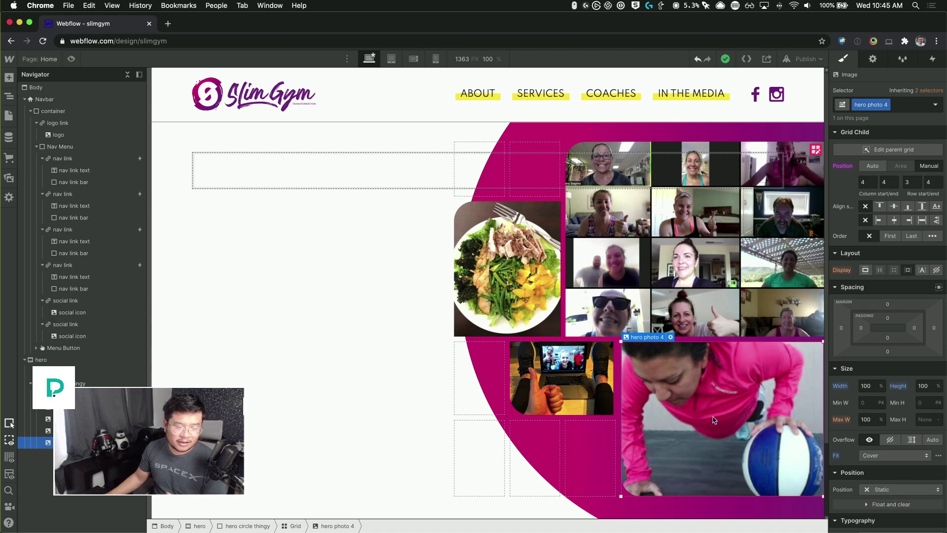
{"action": "left_click", "coordinate": [815, 154]}
{"action": "left_click", "coordinate": [447, 460]}
{"action": "type", "text": "14"}
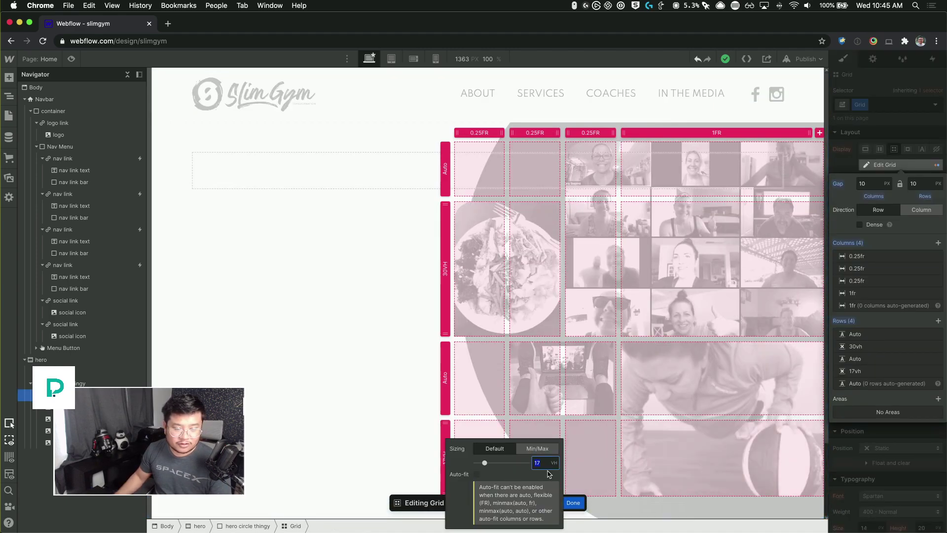
{"action": "key", "text": "Down"}
{"action": "key", "text": "Down"}
{"action": "key", "text": "Down"}
{"action": "key", "text": "Down"}
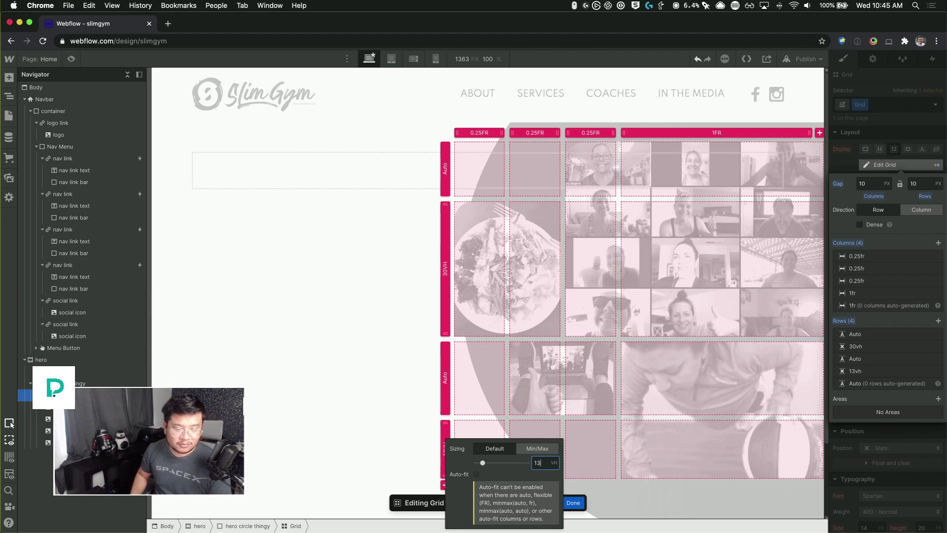
{"action": "key", "text": "Up"}
{"action": "key", "text": "Up"}
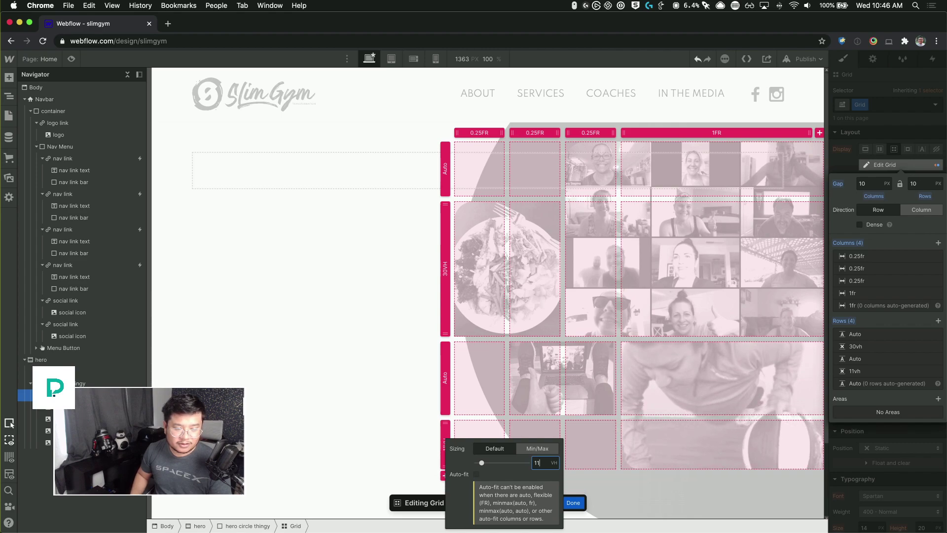
{"action": "left_click", "coordinate": [369, 371]}
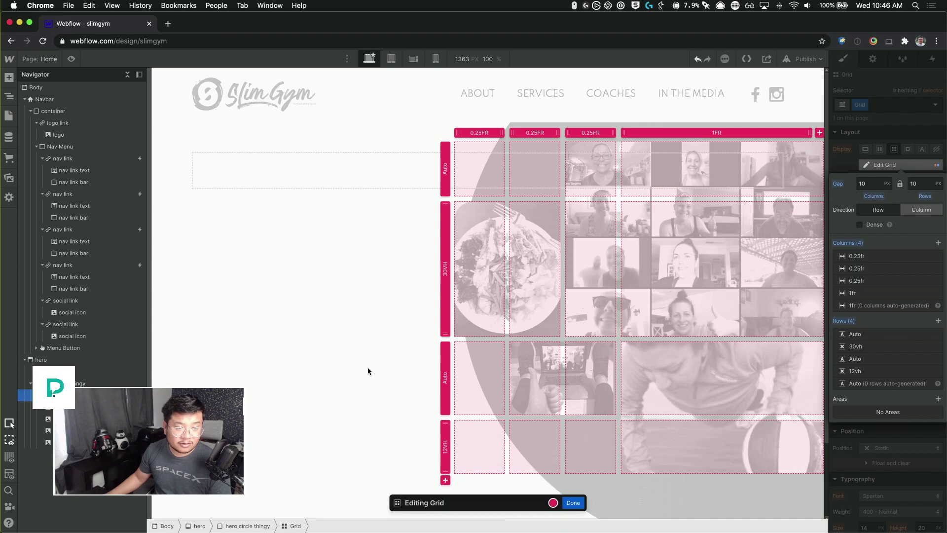
{"action": "left_click", "coordinate": [887, 167]}
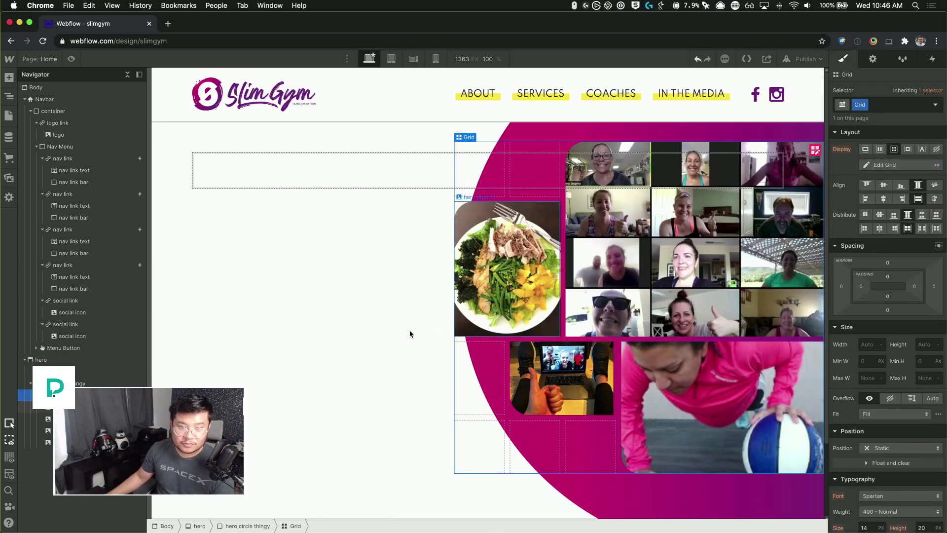
- Select the hero section's empty container, copy the broccoli headline text from the PDF mockup, and return to Webflow
{"action": "left_click", "coordinate": [353, 321]}
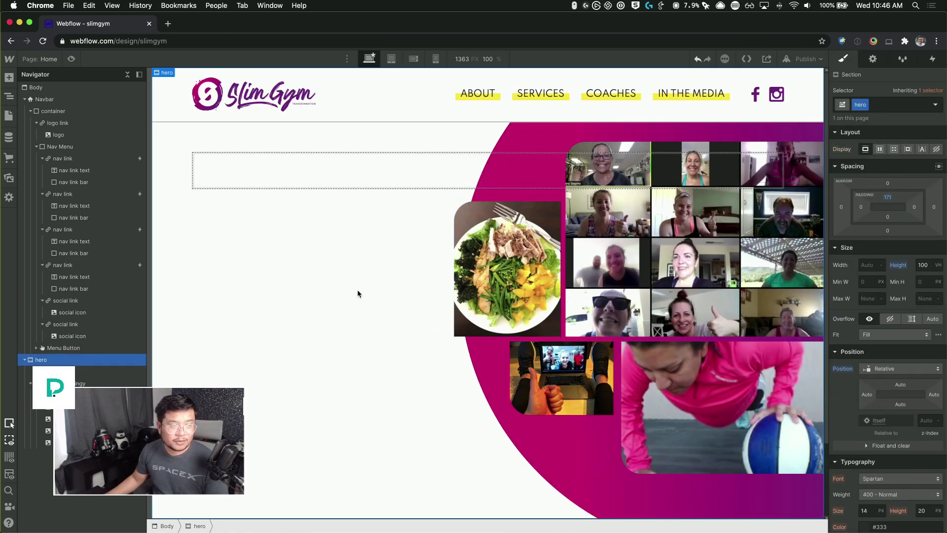
{"action": "left_click", "coordinate": [340, 175]}
{"action": "key", "text": "super+Tab"}
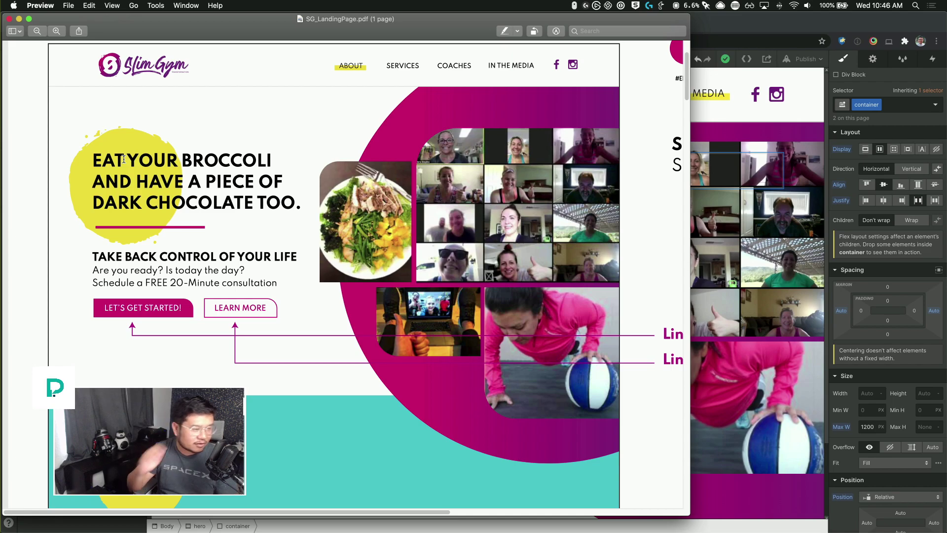
{"action": "mouse_move", "coordinate": [93, 159]}
{"action": "left_mouse_down"}
{"action": "mouse_move", "coordinate": [294, 211]}
{"action": "mouse_move", "coordinate": [124, 181]}
{"action": "mouse_move", "coordinate": [98, 163]}
{"action": "left_mouse_up"}
{"action": "left_click", "coordinate": [304, 208]}
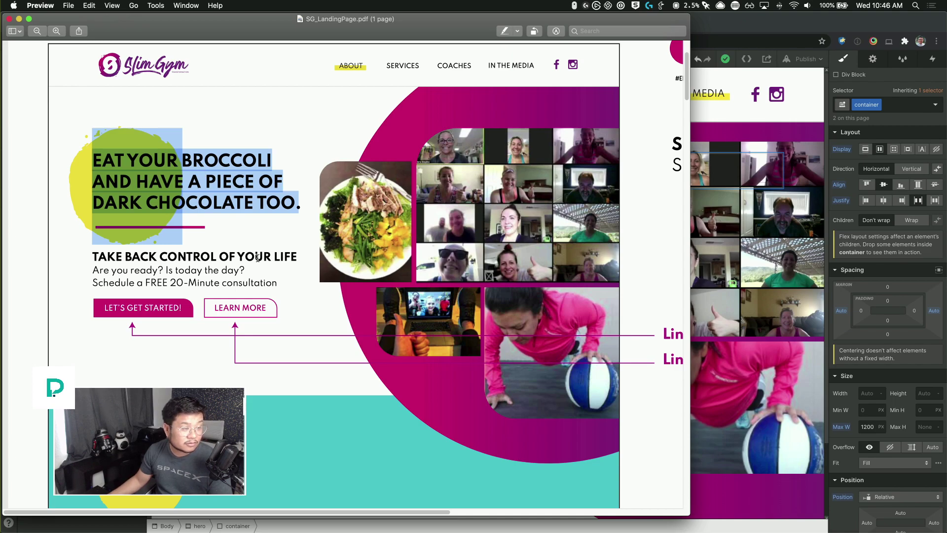
{"action": "left_click", "coordinate": [293, 214]}
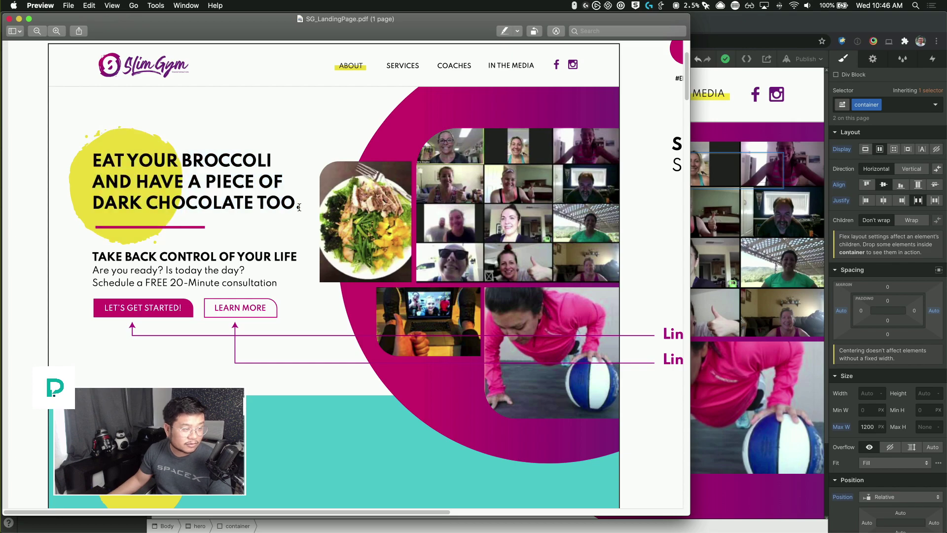
{"action": "left_click_drag", "start_coordinate": [299, 207], "coordinate": [93, 163]}
{"action": "key", "text": "super+Tab"}
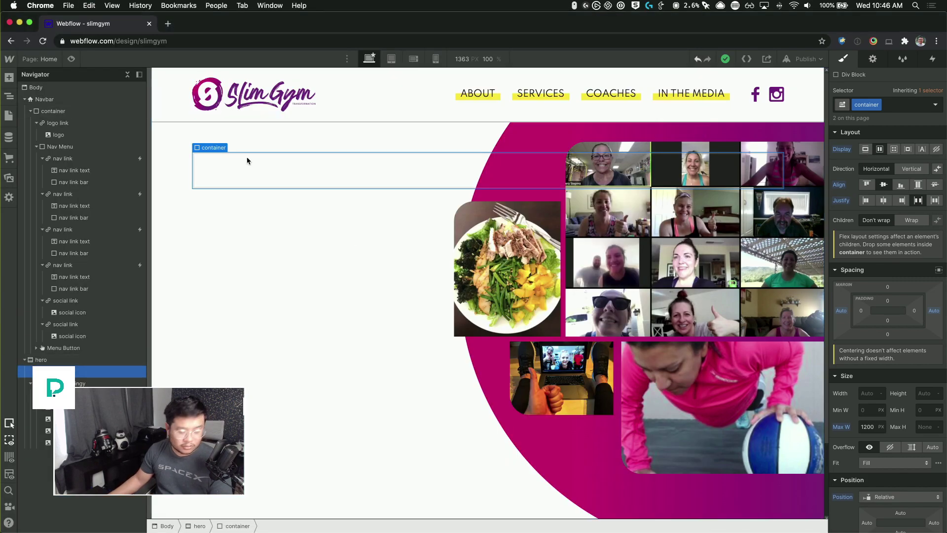
- Add an H1 heading to the hero container and fill it with the copied headline, restoring its missing first letters "EA"
{"action": "key", "text": "super+e"}
{"action": "type", "text": "head"}
{"action": "key", "text": "Return"}
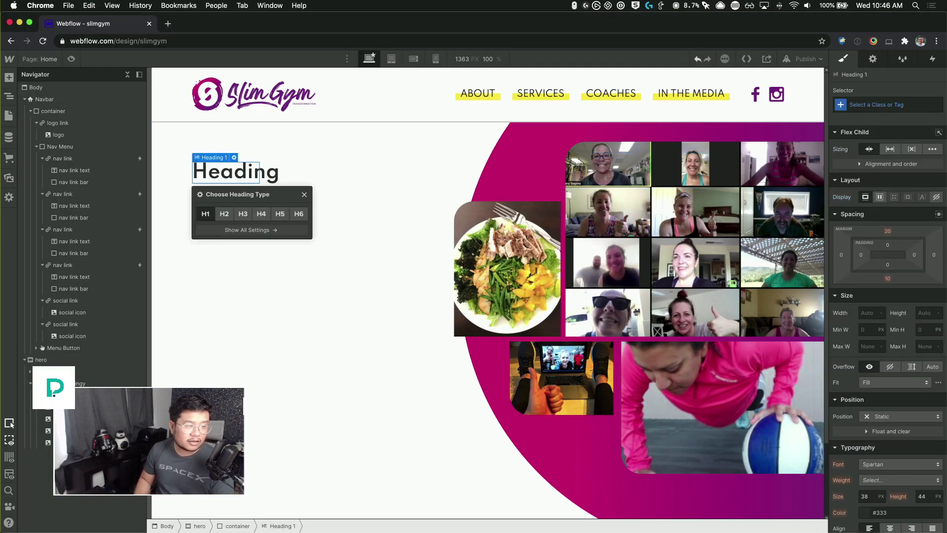
{"action": "key", "text": "Return"}
{"action": "type", "text": "T YOUR BROCCOLIAND HAVE A PIECE OFDARK CHOCOLATE TOO."}
{"action": "key", "text": "Up"}
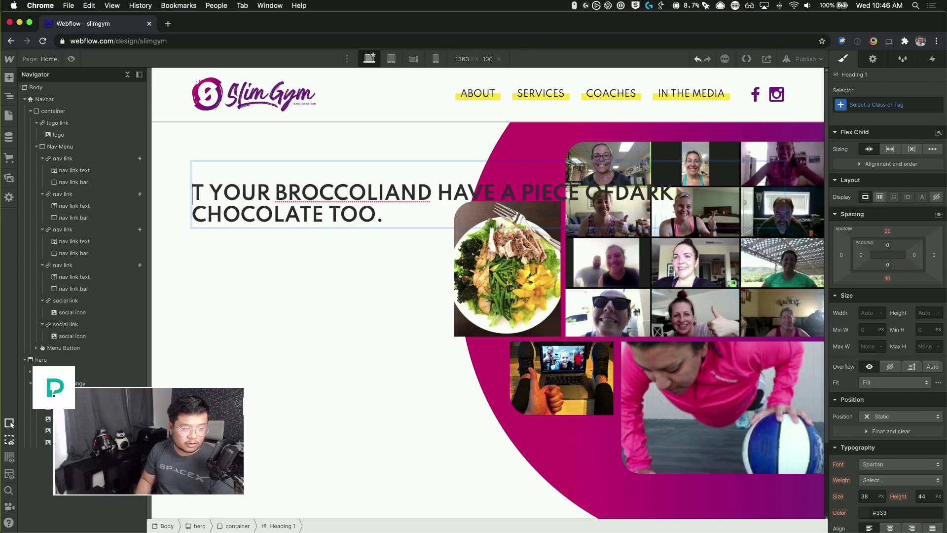
{"action": "type", "text": "EA"}
{"action": "key", "text": "Escape"}
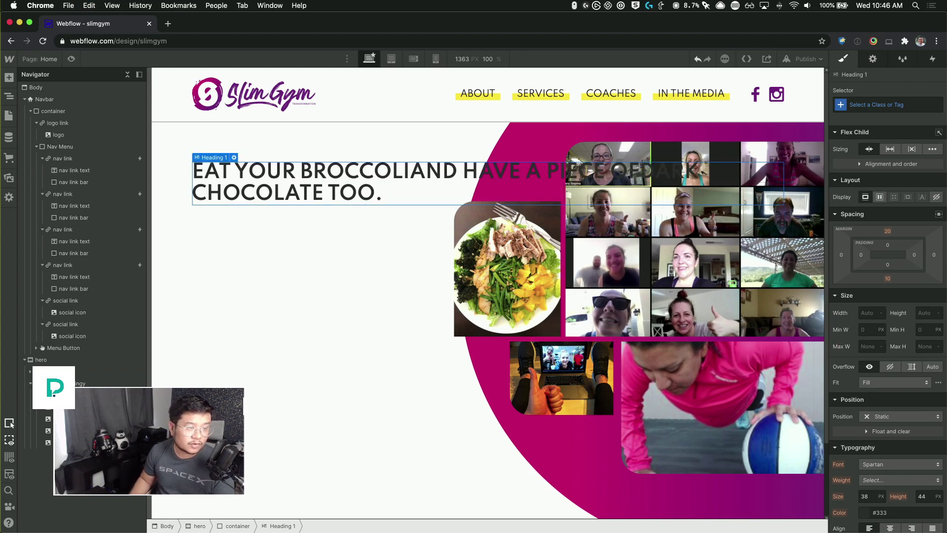
- Insert the missing space between "BROCCOLI" and "AND" in the hero heading
{"action": "double_click", "coordinate": [416, 174]}
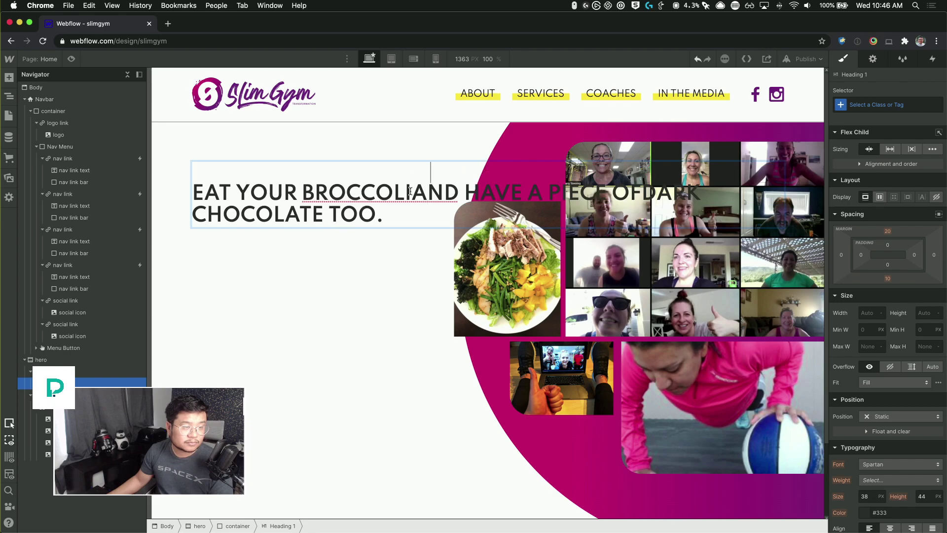
{"action": "key", "text": "Left"}
{"action": "key", "text": "Escape"}
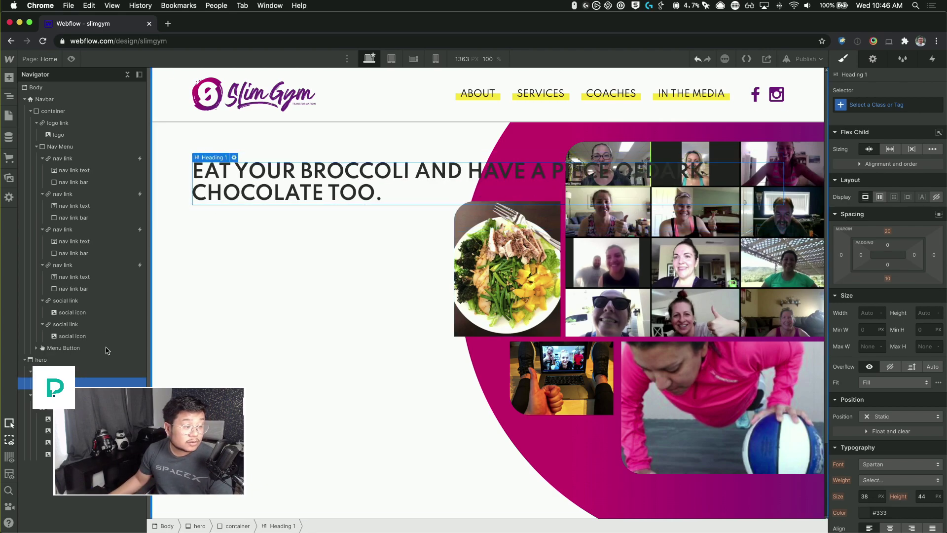
- Add a div block to the hero container and give it the class "hero content"
{"action": "key", "text": "super+e"}
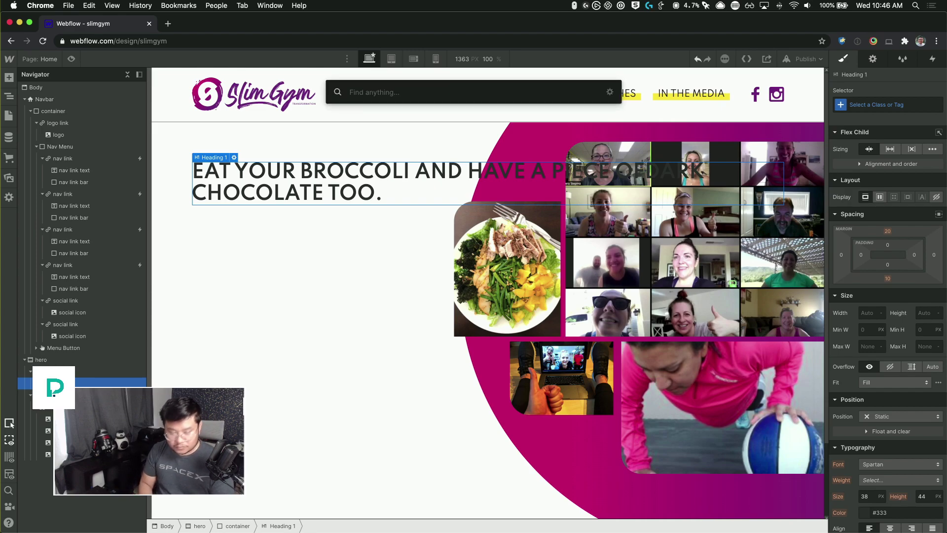
{"action": "type", "text": "div"}
{"action": "key", "text": "Return"}
{"action": "key", "text": "super+Return"}
{"action": "type", "text": "hero"}
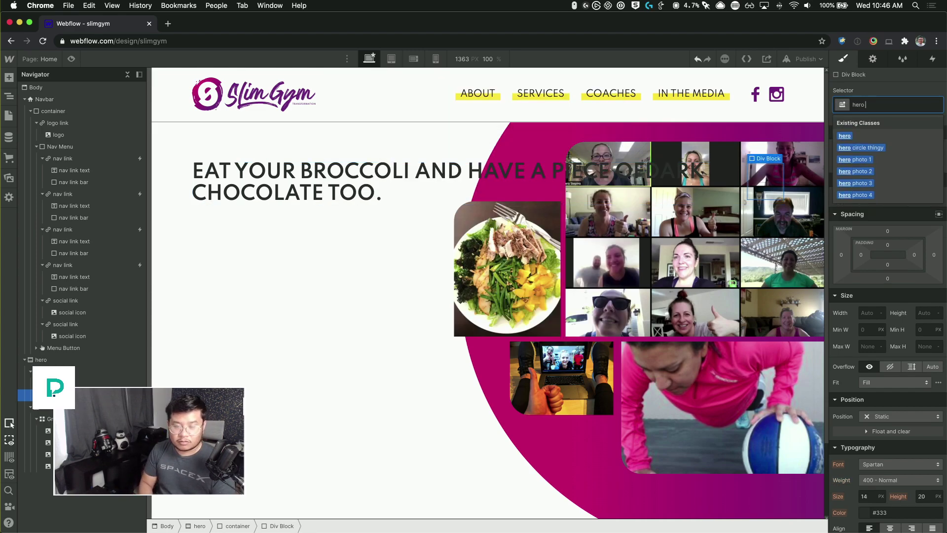
{"action": "type", "text": " content"}
{"action": "key", "text": "Return"}
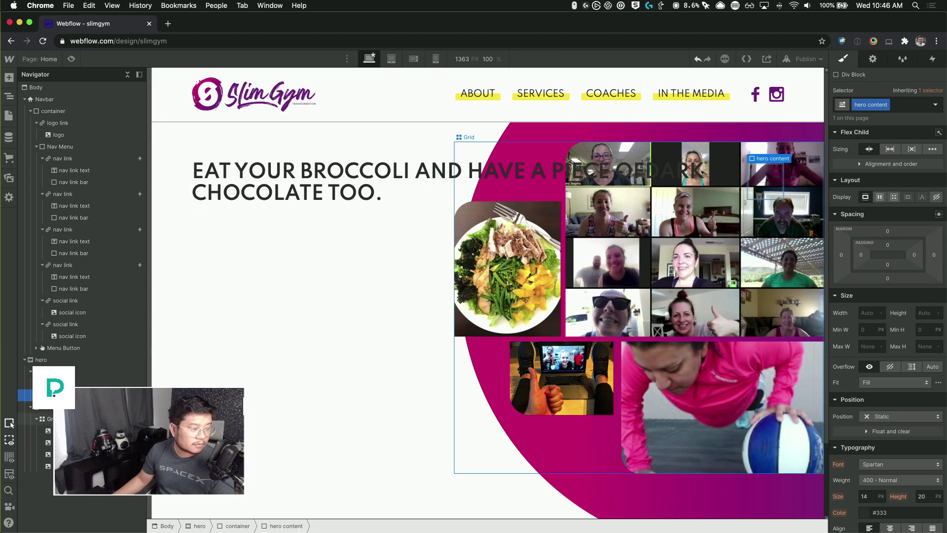
- Nest the heading inside the hero content div and set the heading's maximum width to 550 px
{"action": "left_click", "coordinate": [296, 180]}
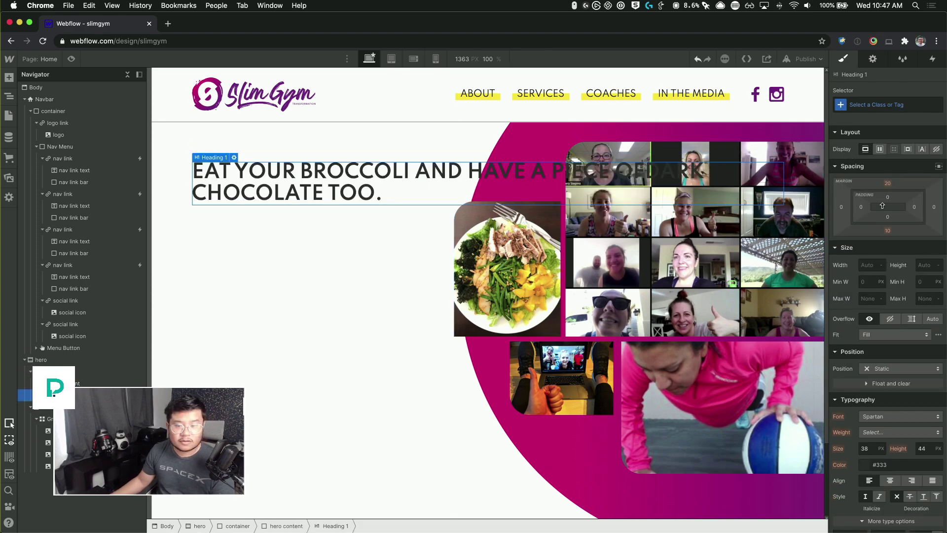
{"action": "left_click", "coordinate": [871, 299]}
{"action": "type", "text": "550"}
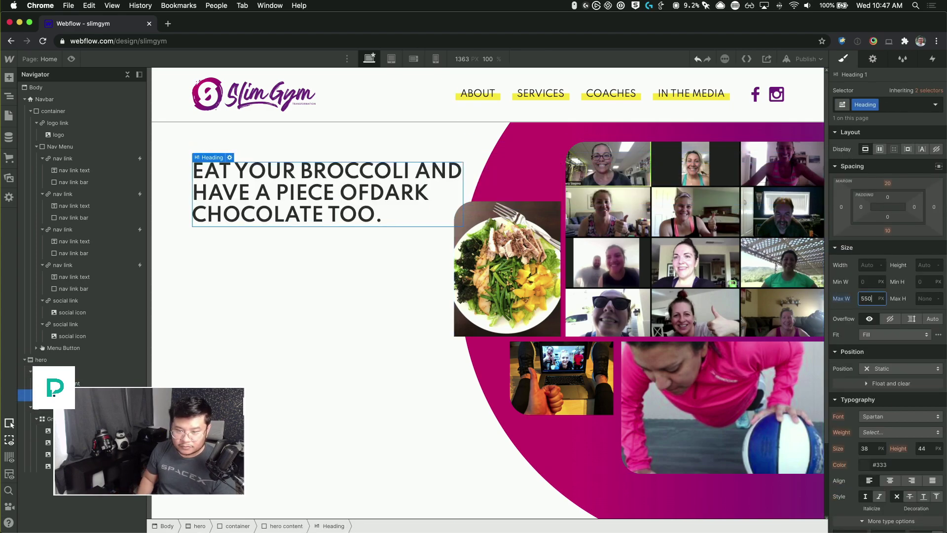
- Try maximum widths of 50vw, 700 px and 670 px on the hero heading, comparing its line breaks with the PDF mockup
{"action": "key", "text": "Return"}
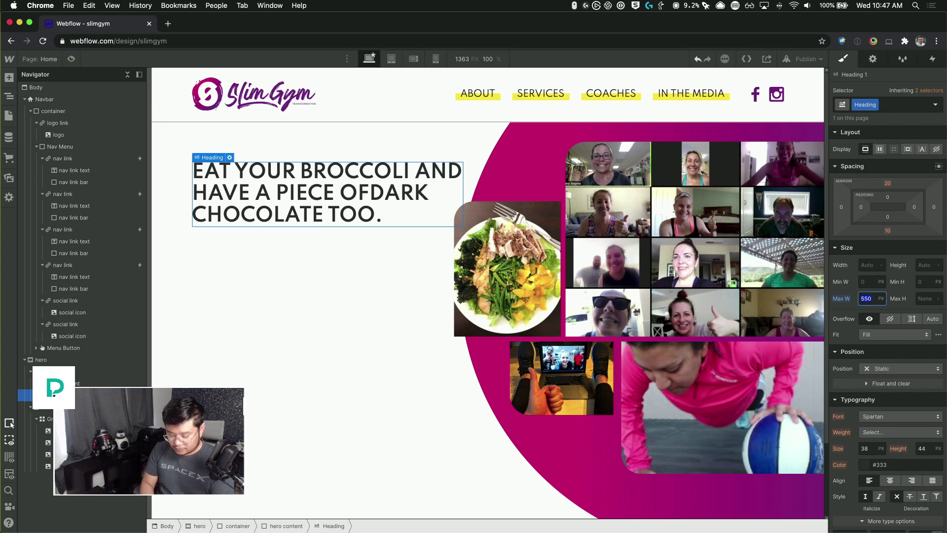
{"action": "type", "text": "50vw"}
{"action": "key", "text": "BackSpace"}
{"action": "key", "text": "BackSpace"}
{"action": "key", "text": "BackSpace"}
{"action": "key", "text": "BackSpace"}
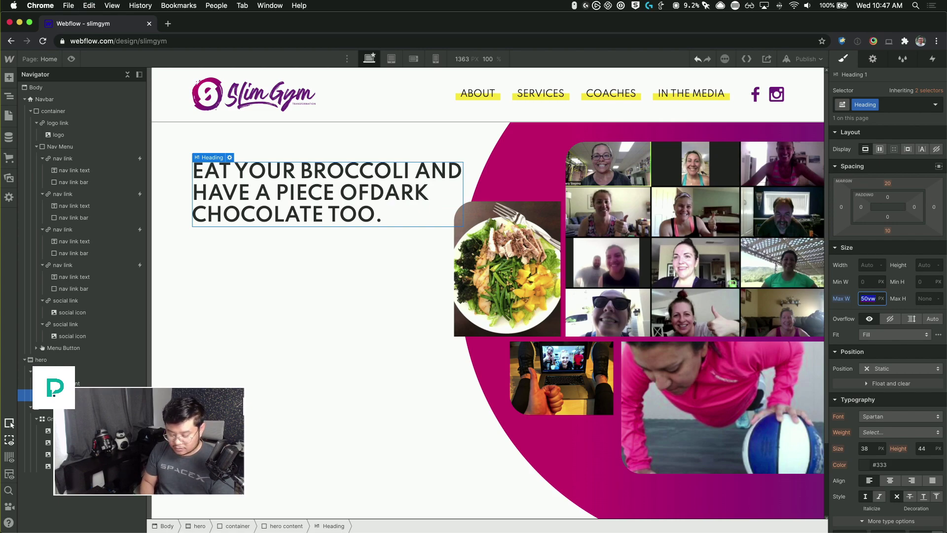
{"action": "type", "text": "700"}
{"action": "key", "text": "BackSpace"}
{"action": "key", "text": "BackSpace"}
{"action": "key", "text": "BackSpace"}
{"action": "type", "text": "670"}
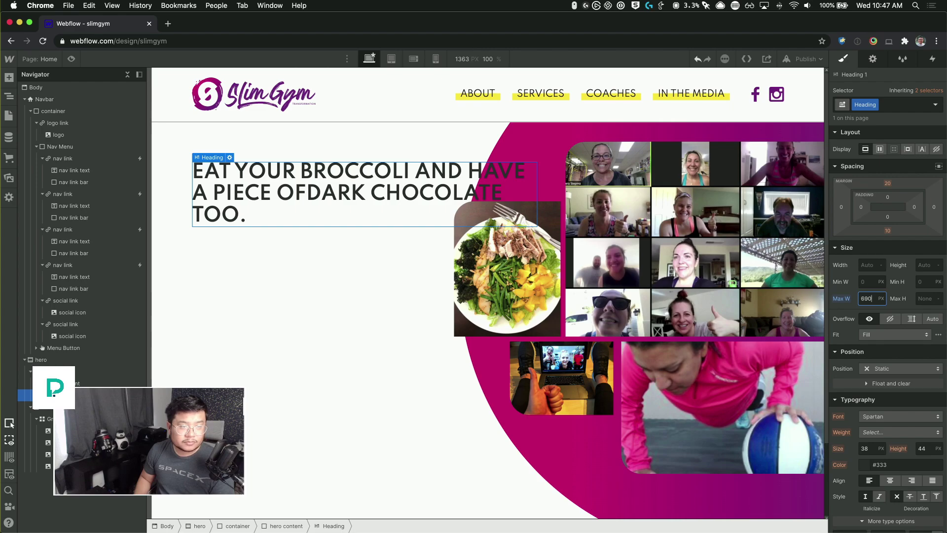
{"action": "key", "text": "super+Tab"}
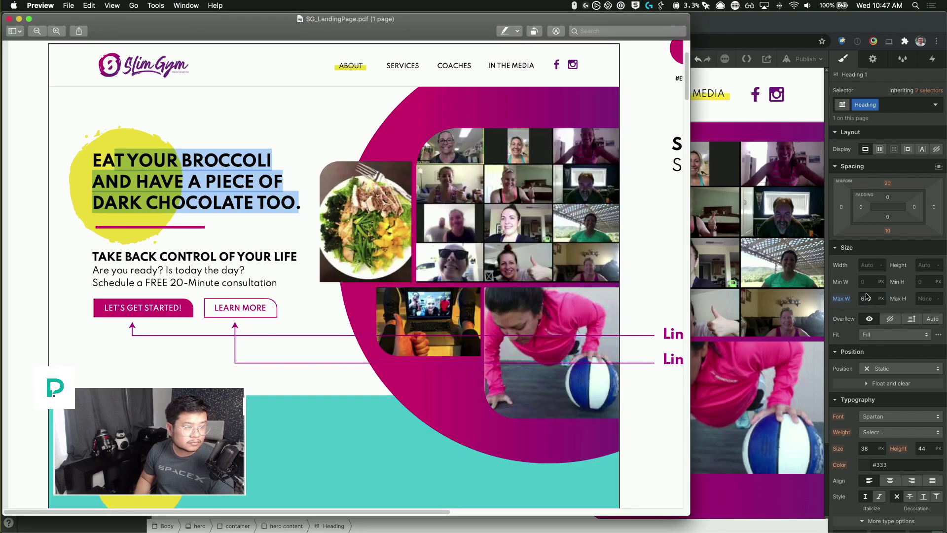
{"action": "key", "text": "super+Tab"}
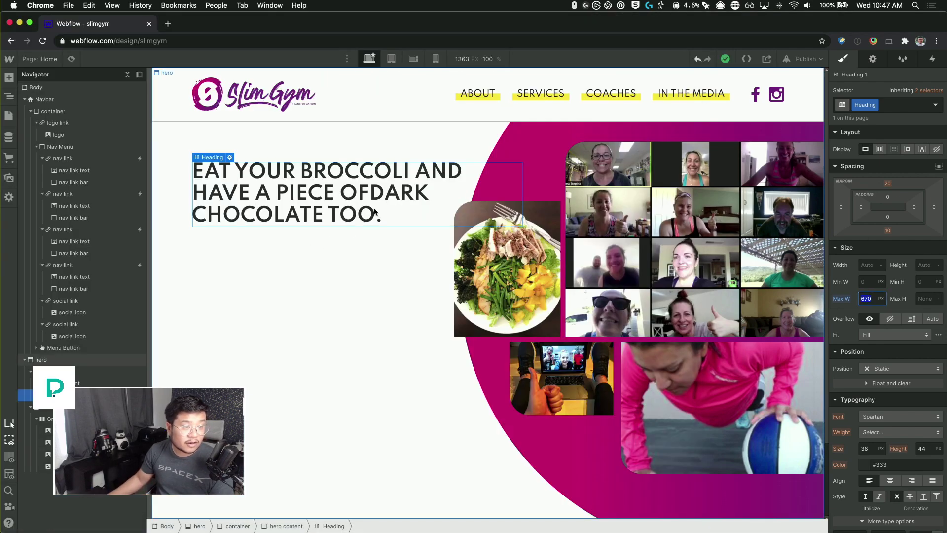
- Insert the missing space between "OF" and "DARK" in the hero heading
{"action": "double_click", "coordinate": [385, 215]}
{"action": "key", "text": "Left"}
{"action": "key", "text": "Escape"}
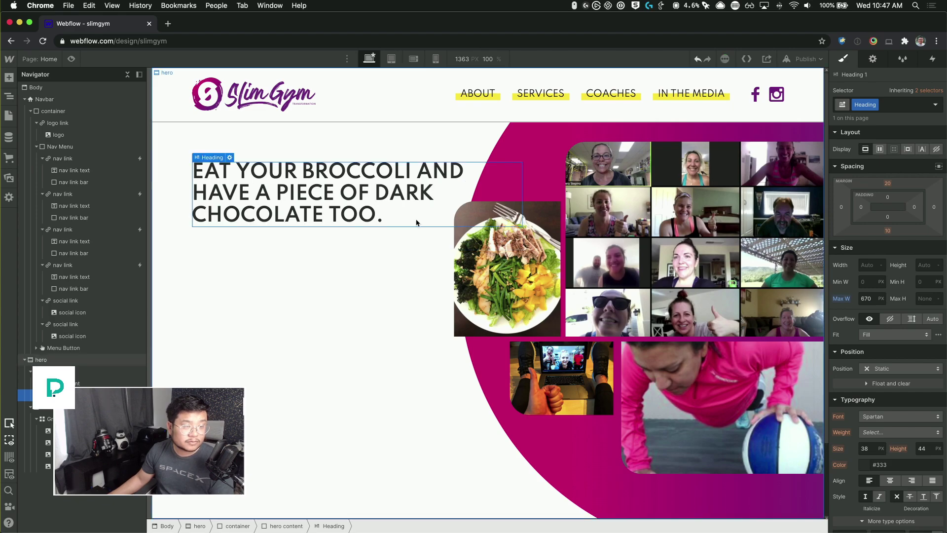
- Reduce the hero heading's maximum width to 550 px and compare the result with the mockup
{"action": "left_click", "coordinate": [867, 299]}
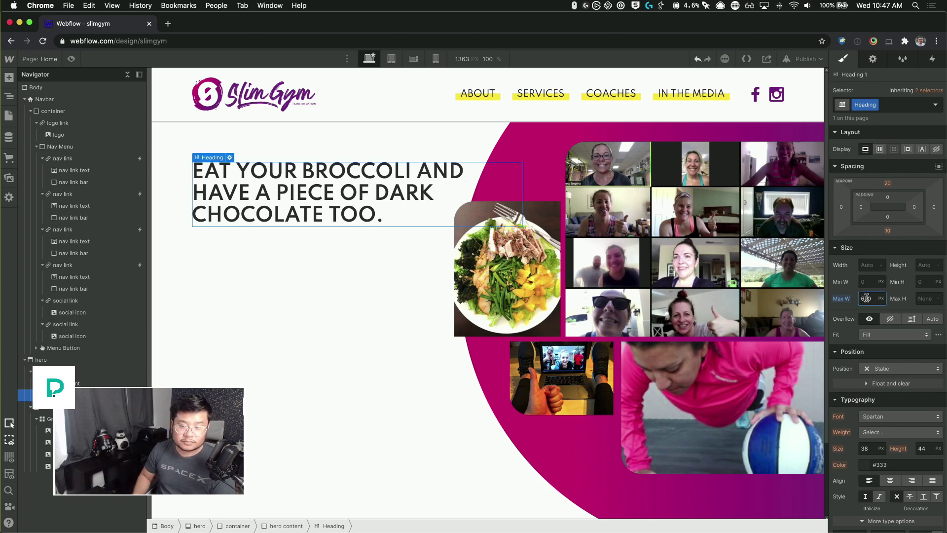
{"action": "key", "text": "shift+Down"}
{"action": "key", "text": "shift+Down"}
{"action": "key", "text": "shift+Down"}
{"action": "key", "text": "shift+Down"}
{"action": "key", "text": "shift+Down"}
{"action": "key", "text": "shift+Down"}
{"action": "key", "text": "shift+Down"}
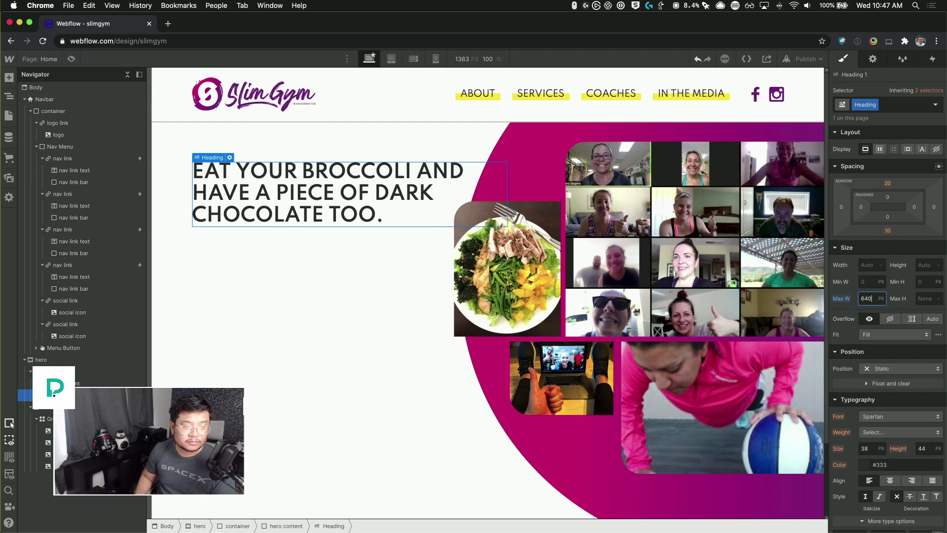
{"action": "key", "text": "shift+Down"}
{"action": "key", "text": "shift+Down"}
{"action": "key", "text": "shift+Down"}
{"action": "key", "text": "shift+Down"}
{"action": "key", "text": "shift+Down"}
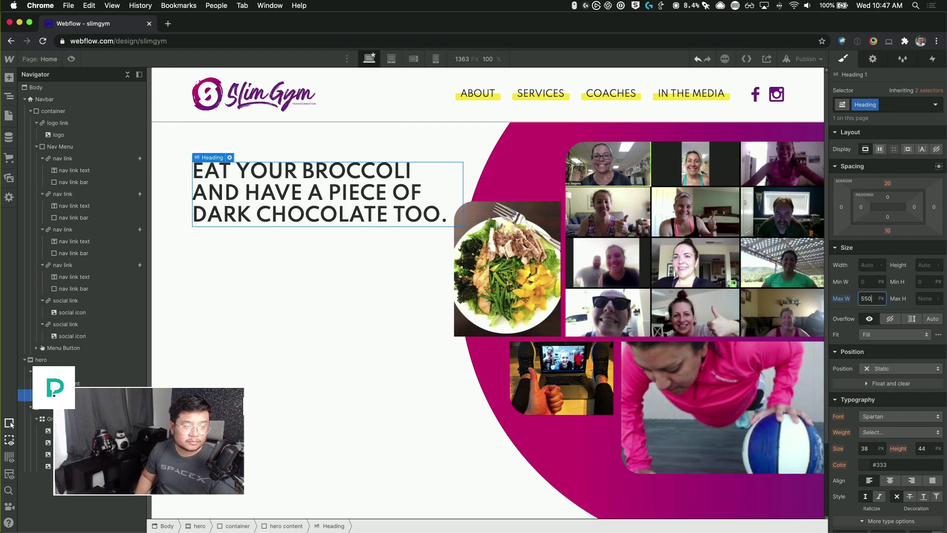
{"action": "key", "text": "Return"}
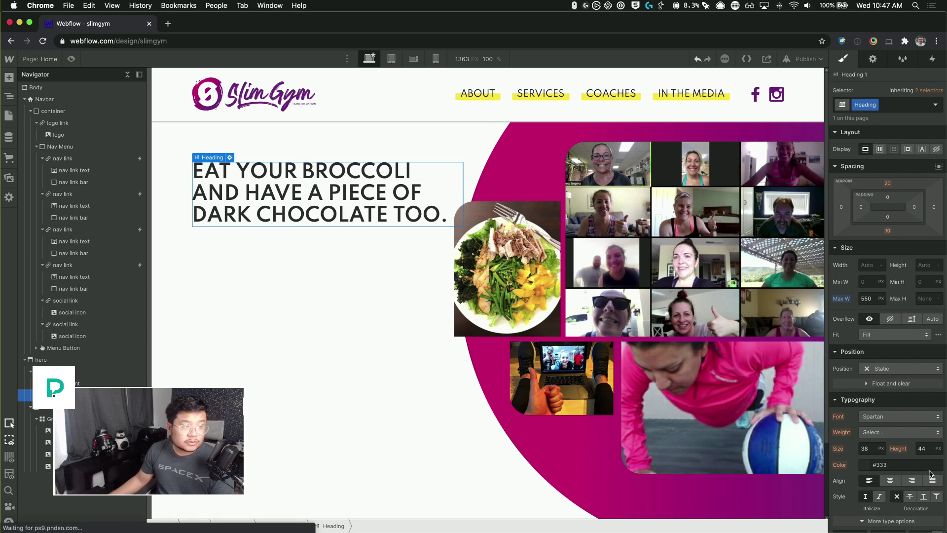
{"action": "key", "text": "super+Tab"}
{"action": "key", "text": "super+Tab"}
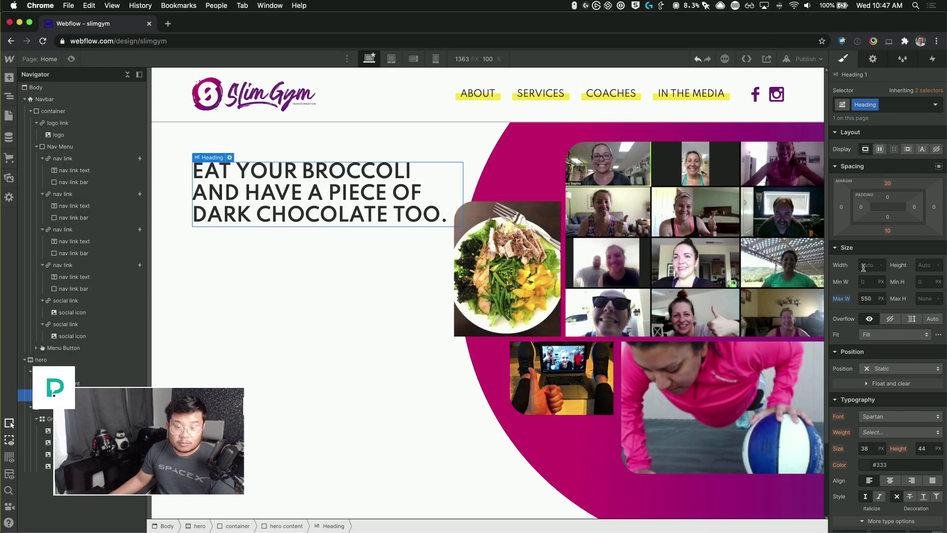
- Rename the heading's class to "h1" and set its font weight to 600 - Semi Bold
{"action": "type", "text": "h1"}
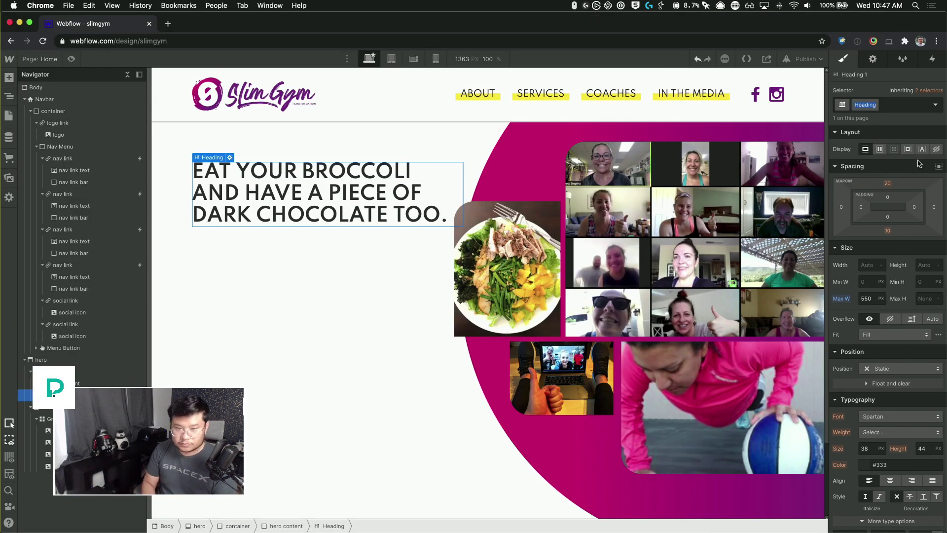
{"action": "key", "text": "Return"}
{"action": "left_click", "coordinate": [896, 433]}
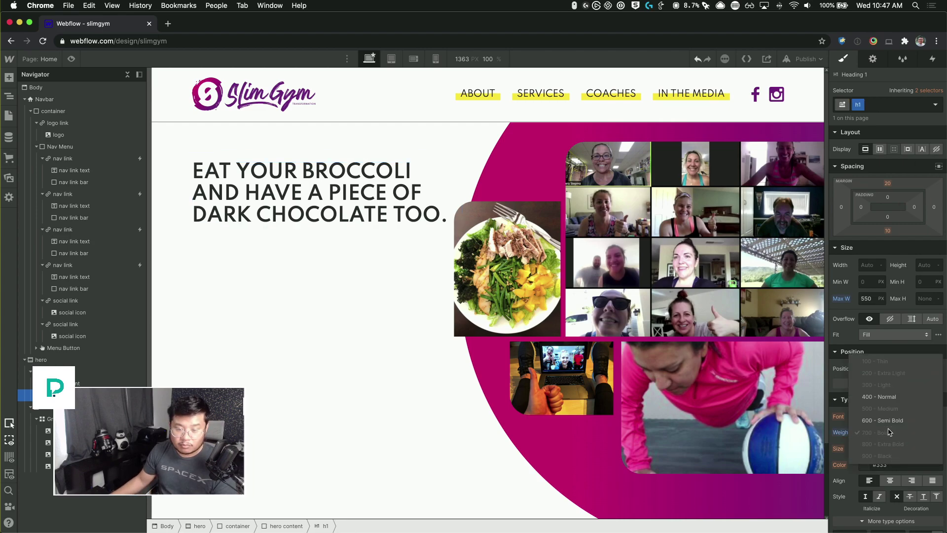
{"action": "left_click", "coordinate": [893, 422]}
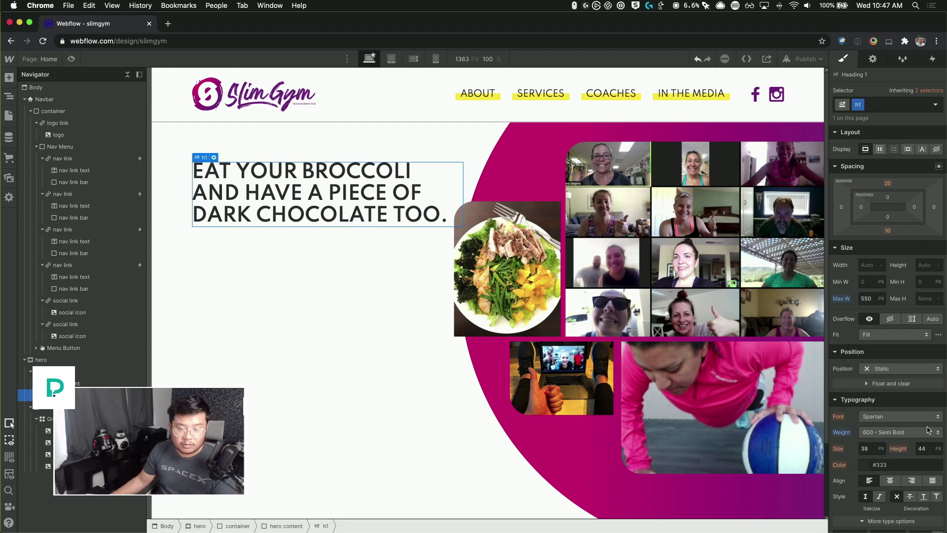
{"action": "left_click", "coordinate": [905, 439]}
{"action": "left_click", "coordinate": [902, 443]}
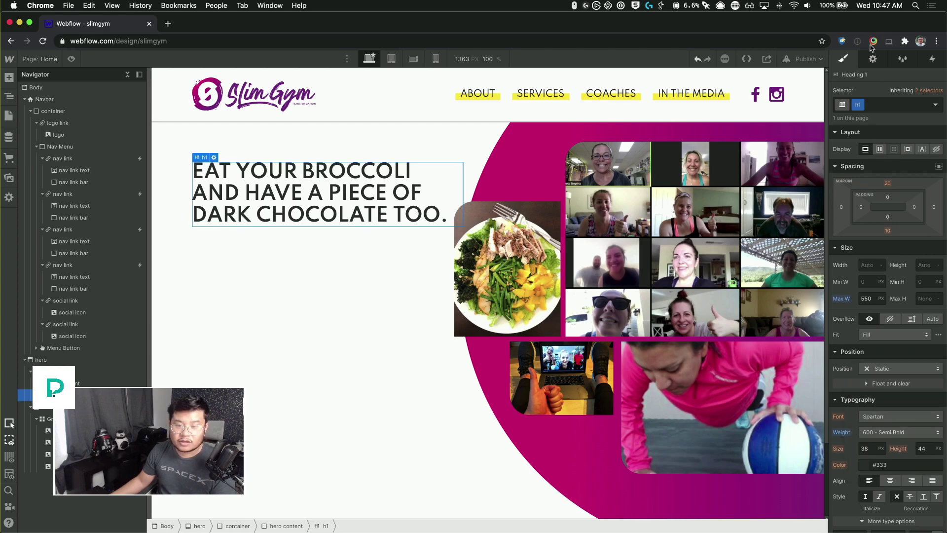
- Open the project's font settings from the heading's font list and close the Designer page
{"action": "left_click", "coordinate": [888, 416]}
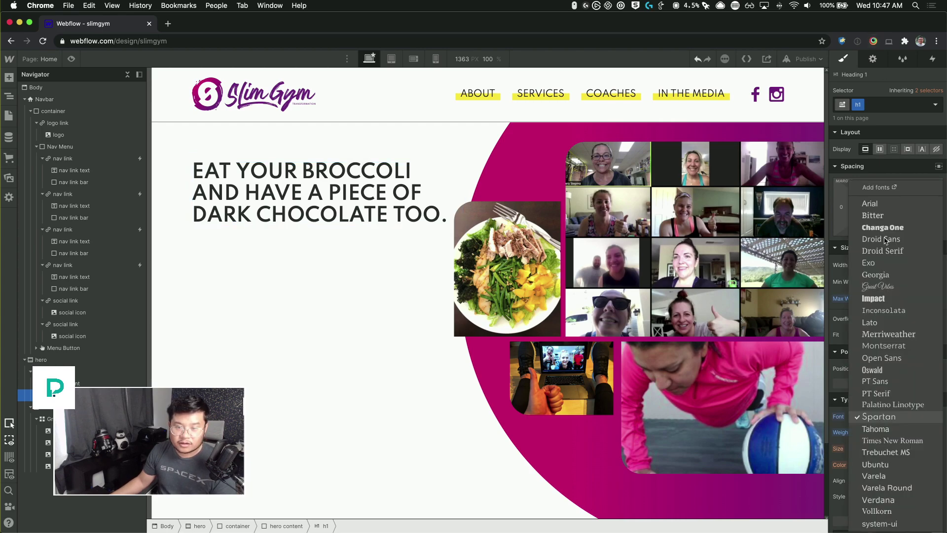
{"action": "left_click", "coordinate": [879, 187]}
{"action": "left_click", "coordinate": [96, 23]}
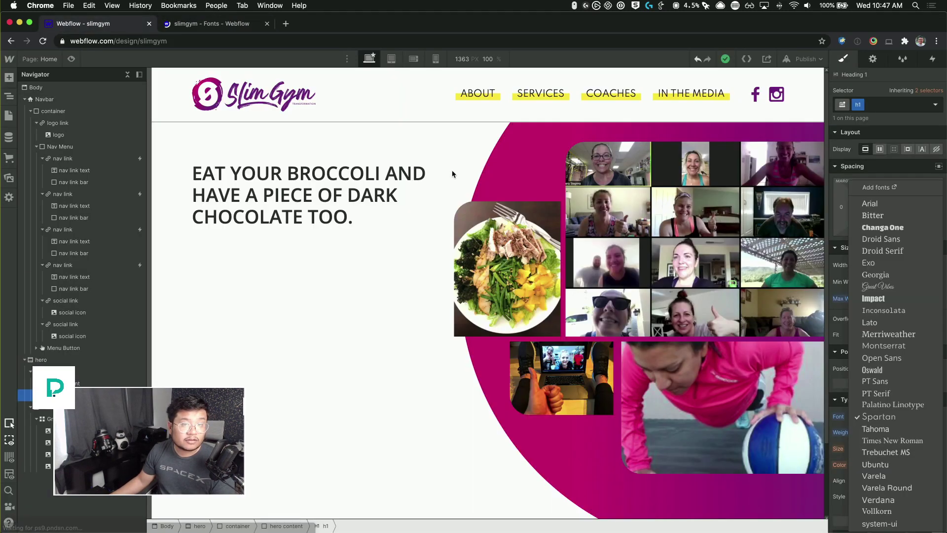
{"action": "key", "text": "super+w"}
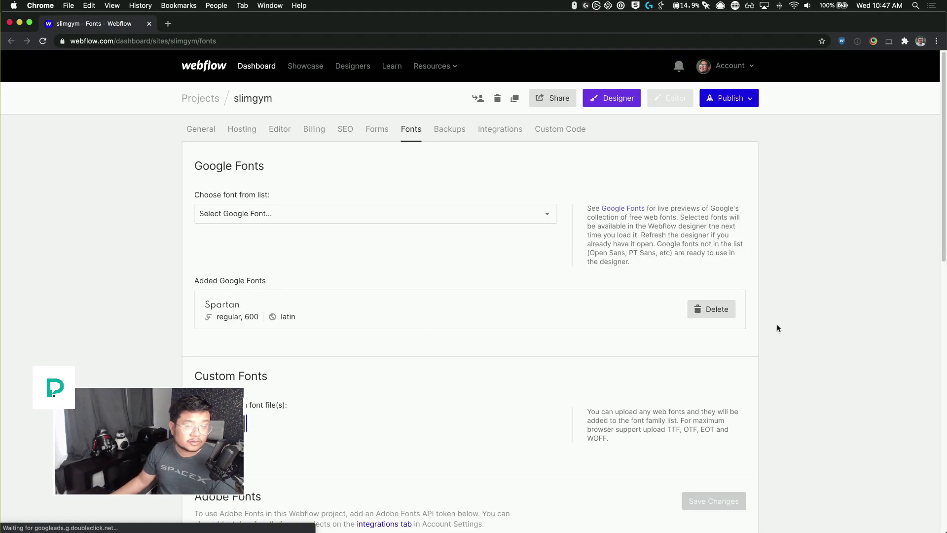
- Delete the Spartan Google font, add it again with the Regular, 600 and 700 variants in latin, and return to the Designer
{"action": "left_click", "coordinate": [706, 311]}
{"action": "left_click", "coordinate": [244, 215]}
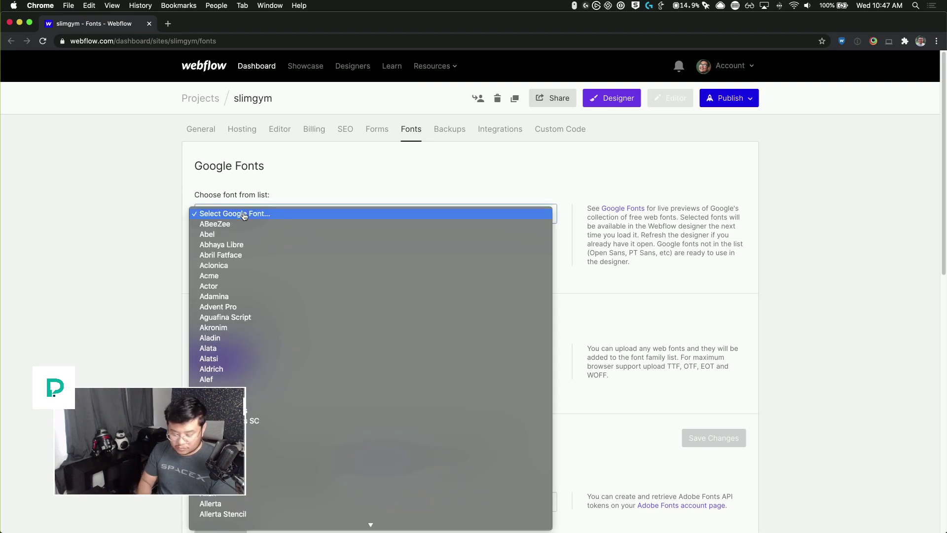
{"action": "type", "text": "spartan"}
{"action": "key", "text": "Return"}
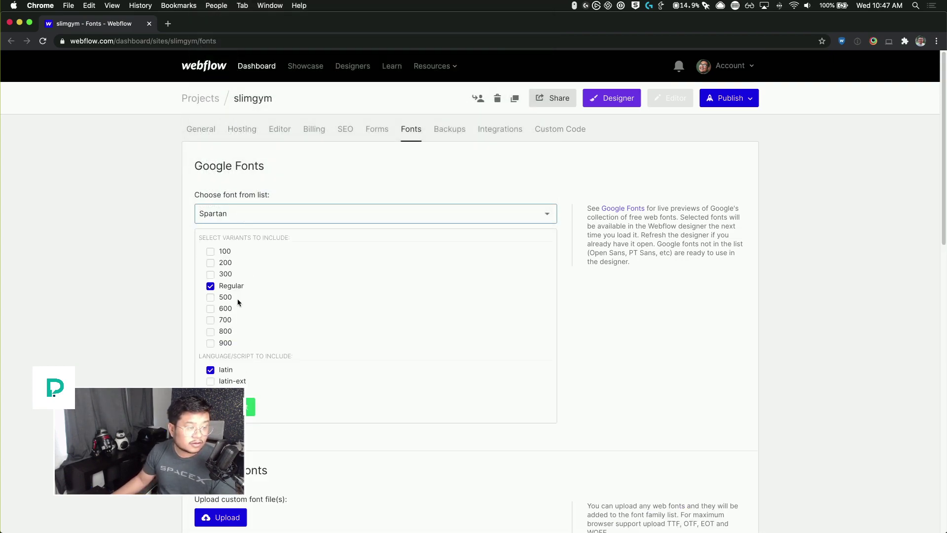
{"action": "left_click", "coordinate": [226, 309]}
{"action": "left_click", "coordinate": [227, 319]}
{"action": "left_click", "coordinate": [250, 407]}
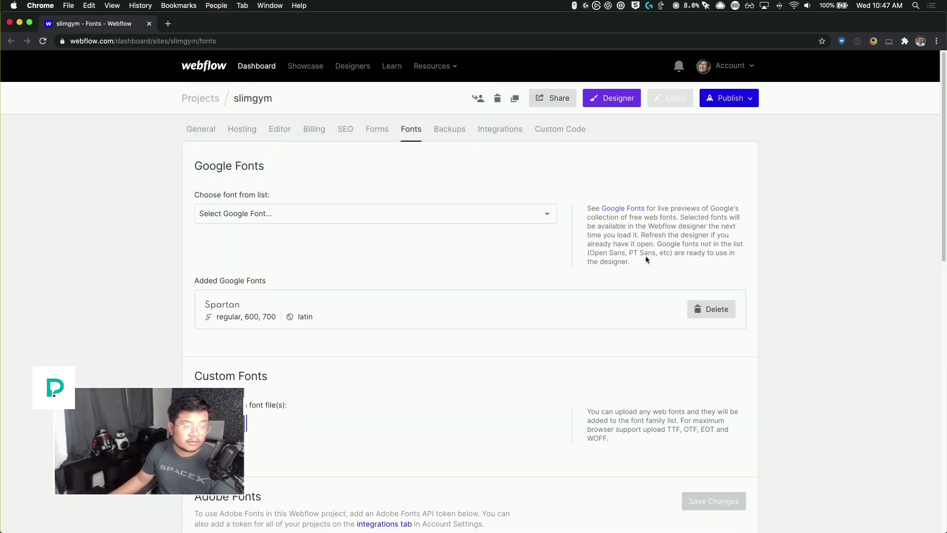
{"action": "left_click", "coordinate": [609, 99]}
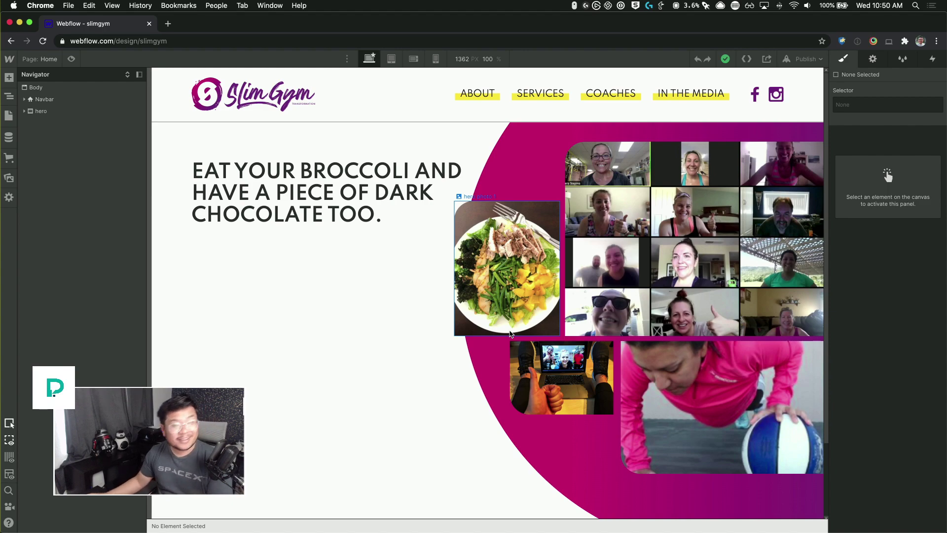
- Set the h1 heading's line height to 1.3 without a unit and compare it with the PDF mockup
{"action": "left_click", "coordinate": [555, 173]}
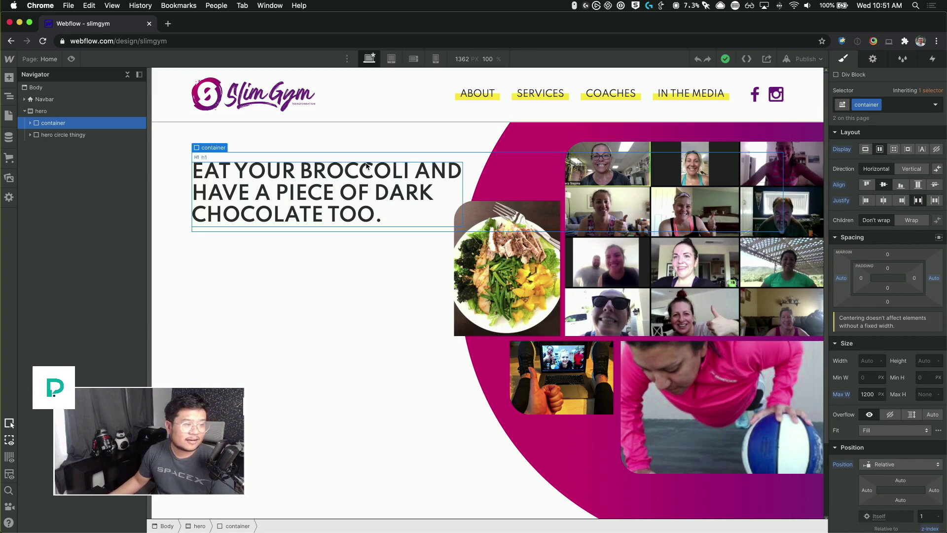
{"action": "left_click", "coordinate": [344, 190]}
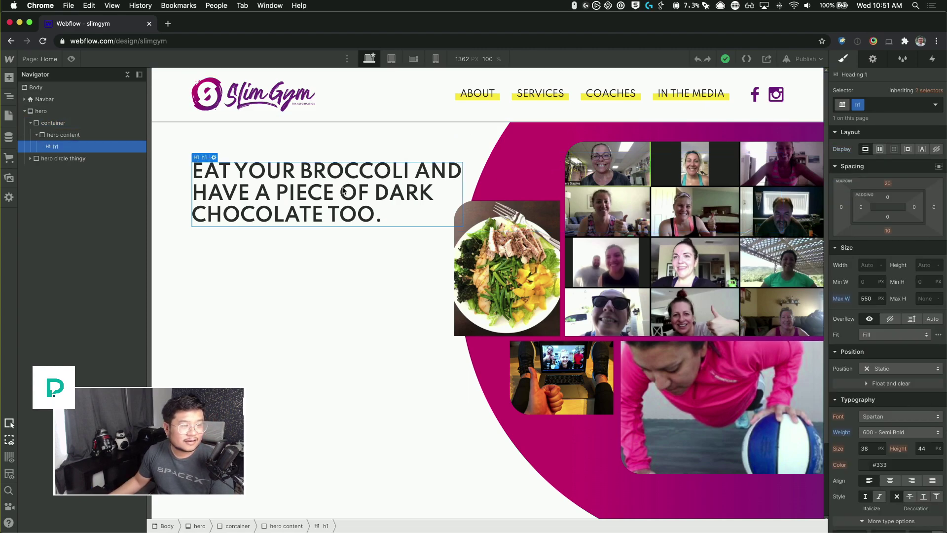
{"action": "left_click", "coordinate": [923, 449]}
{"action": "type", "text": "1.3"}
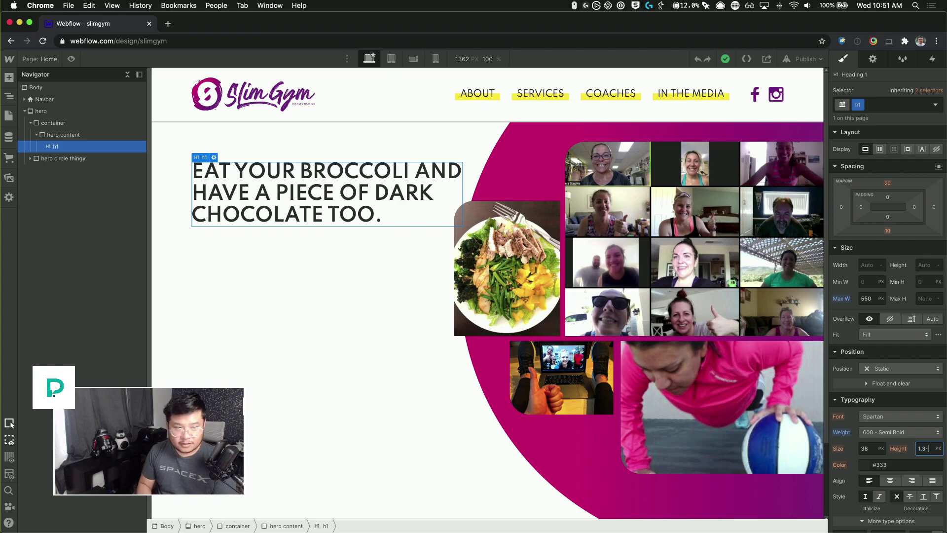
{"action": "key", "text": "Return"}
{"action": "key", "text": "super+Tab"}
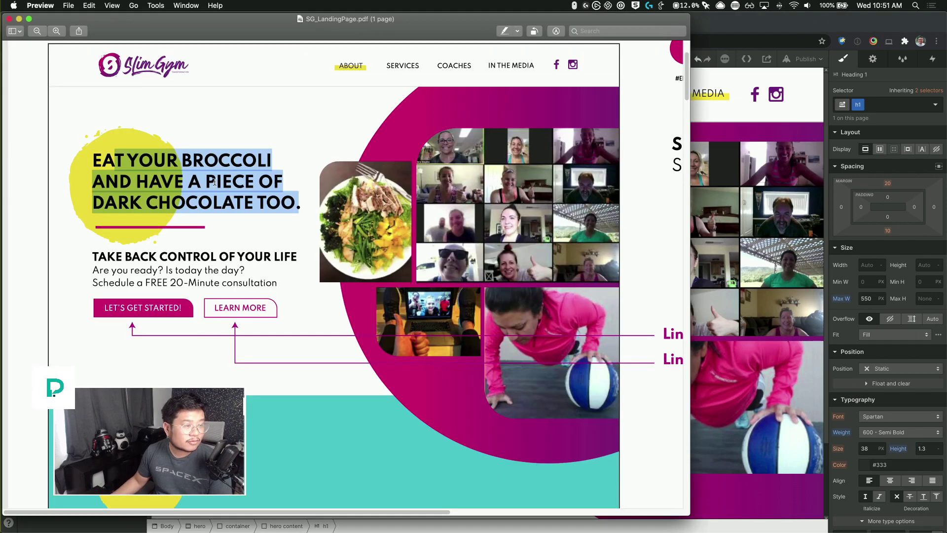
{"action": "key", "text": "super+Tab"}
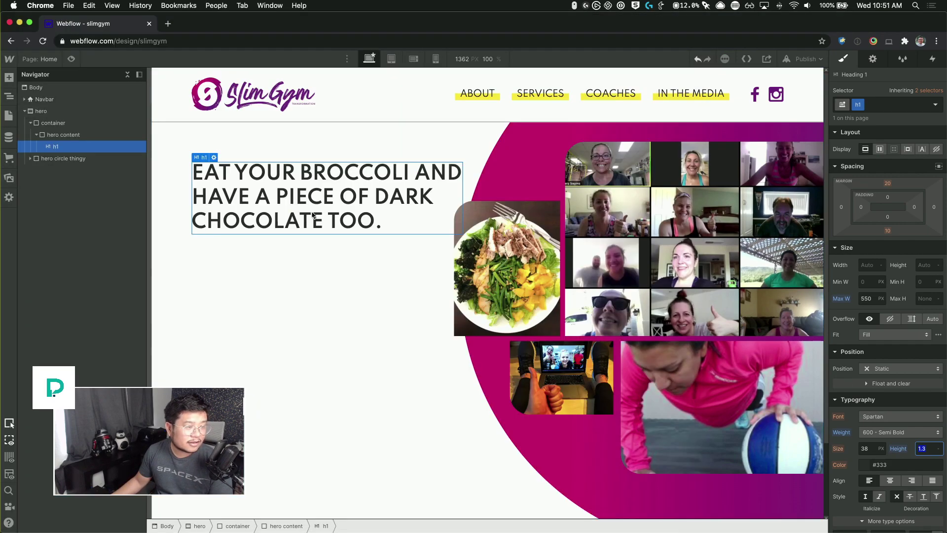
- Add a div block below the heading in the hero content and give it the class "link line"
{"action": "key", "text": "super+e"}
{"action": "type", "text": "div"}
{"action": "key", "text": "Return"}
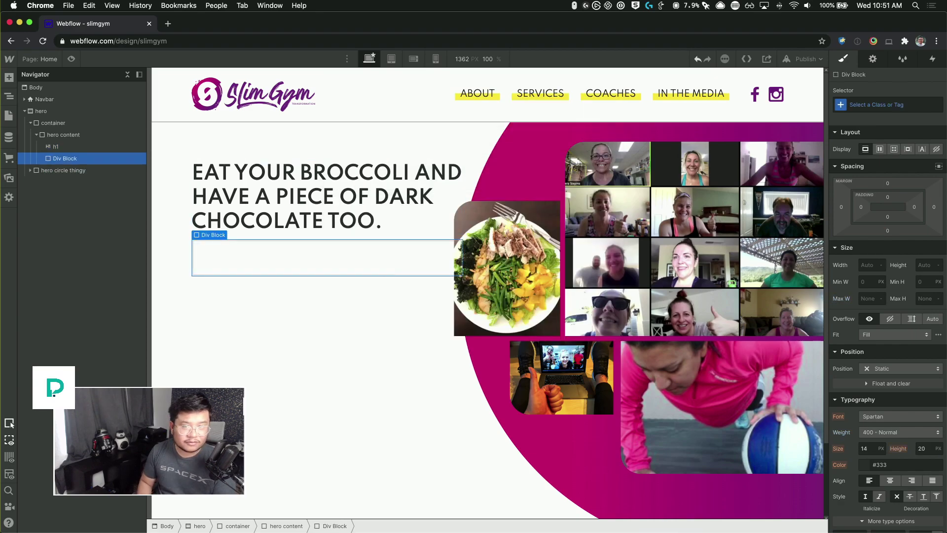
{"action": "key", "text": "super+Return"}
{"action": "type", "text": "link line"}
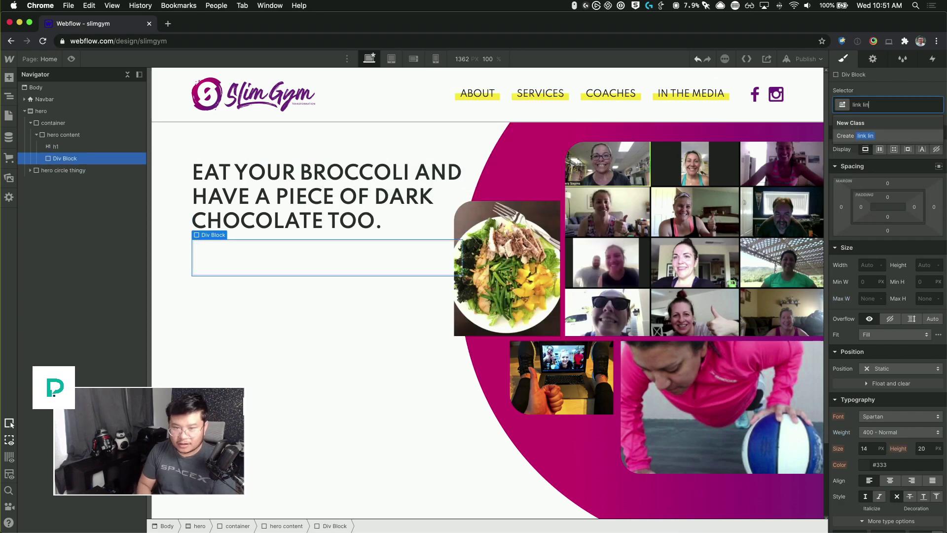
{"action": "key", "text": "Return"}
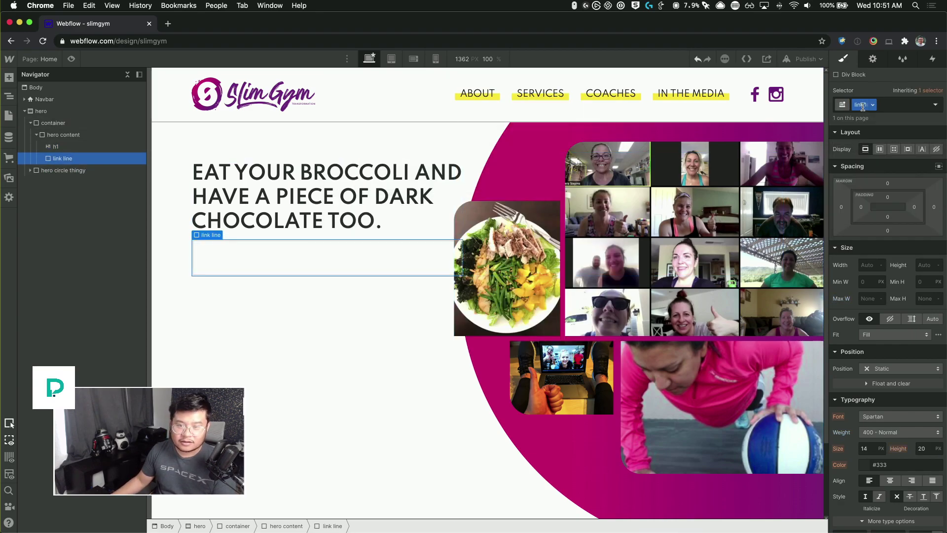
- Rename the new div block's class to "pink line"
{"action": "key", "text": "super+Return"}
{"action": "key", "text": "BackSpace"}
{"action": "type", "text": "pink line"}
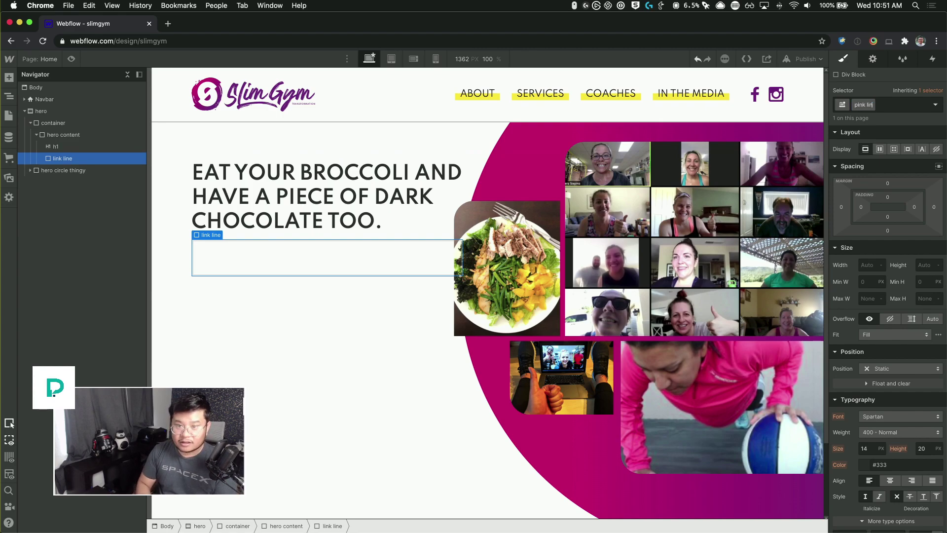
{"action": "key", "text": "Return"}
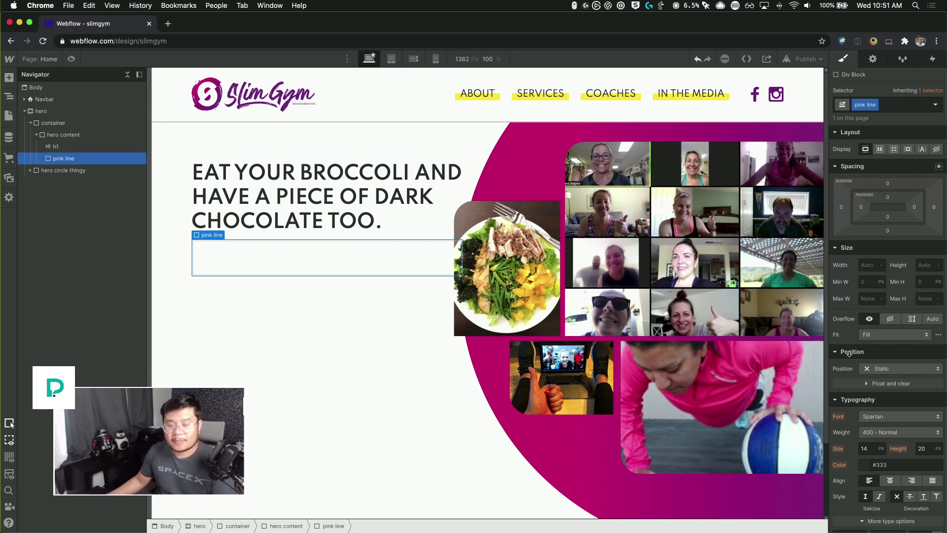
- Set the pink line's height to 7 px, trying 3 px and 5 px first
{"action": "left_click", "coordinate": [925, 265]}
{"action": "type", "text": "3"}
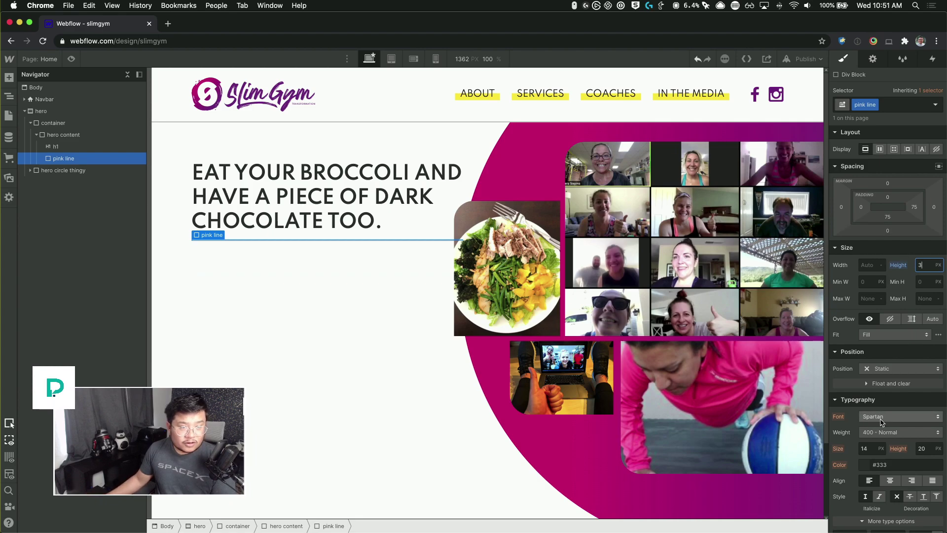
{"action": "key", "text": "Return"}
{"action": "type", "text": "5"}
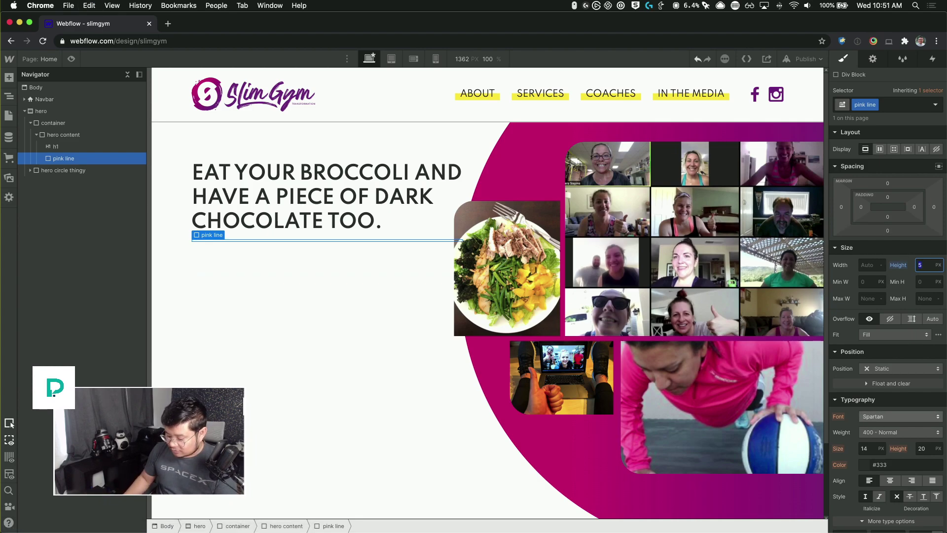
{"action": "type", "text": "7"}
{"action": "scroll", "coordinate": [907, 466], "scroll_direction": "down", "scroll_amount": 3}
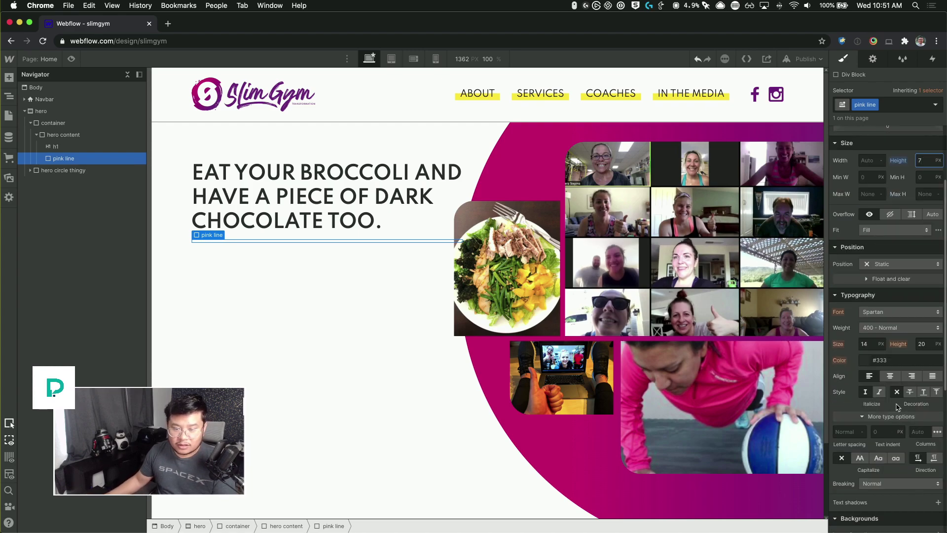
- Set the pink line's background color to the Deep Pink swatch
{"action": "scroll", "coordinate": [869, 513], "scroll_direction": "down", "scroll_amount": 3}
{"action": "left_click", "coordinate": [864, 424]}
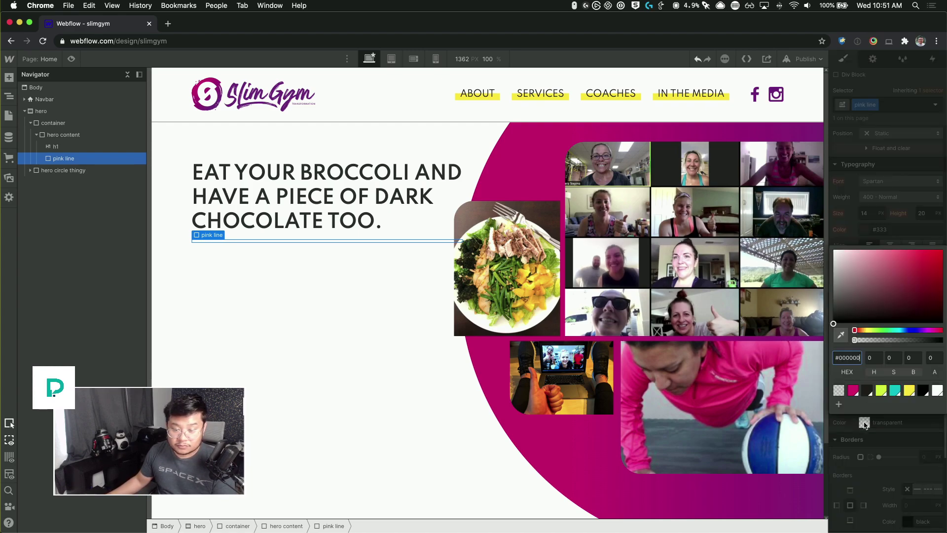
{"action": "left_click", "coordinate": [854, 393]}
{"action": "left_click", "coordinate": [883, 167]}
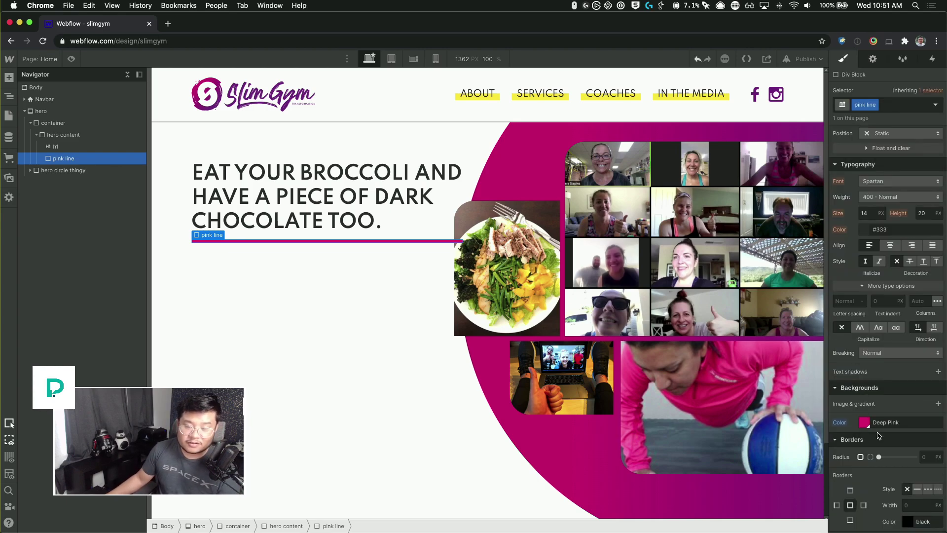
- Try a maximum width of 250 px on the pink line and compare it with the PDF mockup
{"action": "scroll", "coordinate": [879, 435], "scroll_direction": "up", "scroll_amount": 5}
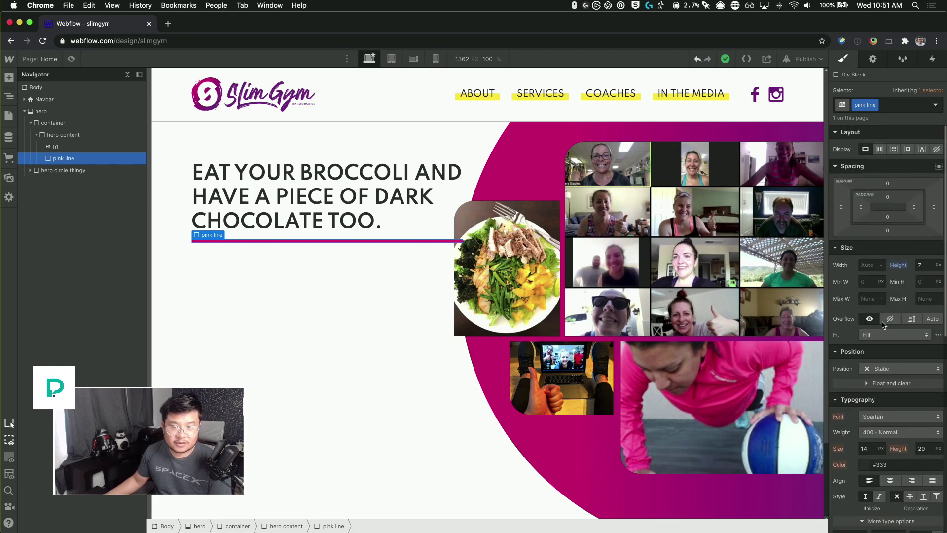
{"action": "left_click", "coordinate": [867, 264]}
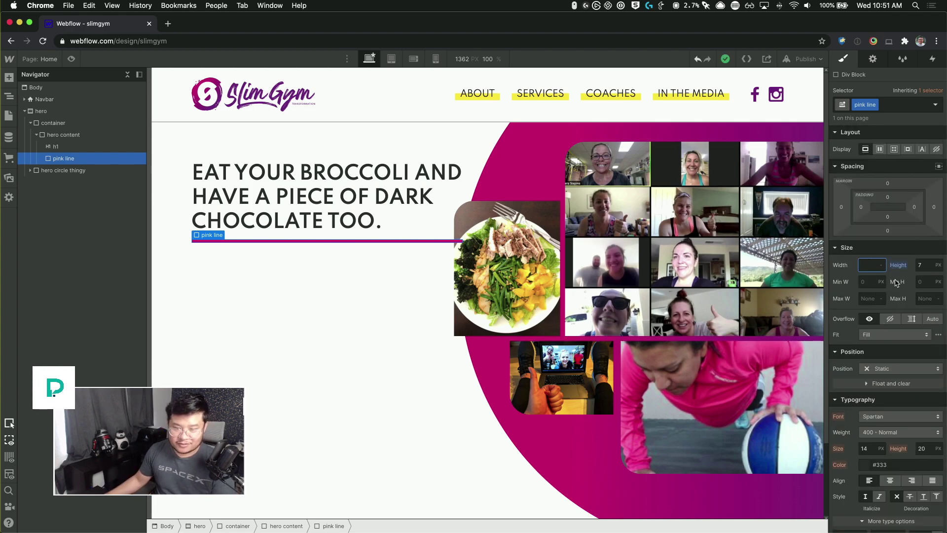
{"action": "left_click", "coordinate": [866, 298]}
{"action": "type", "text": "250"}
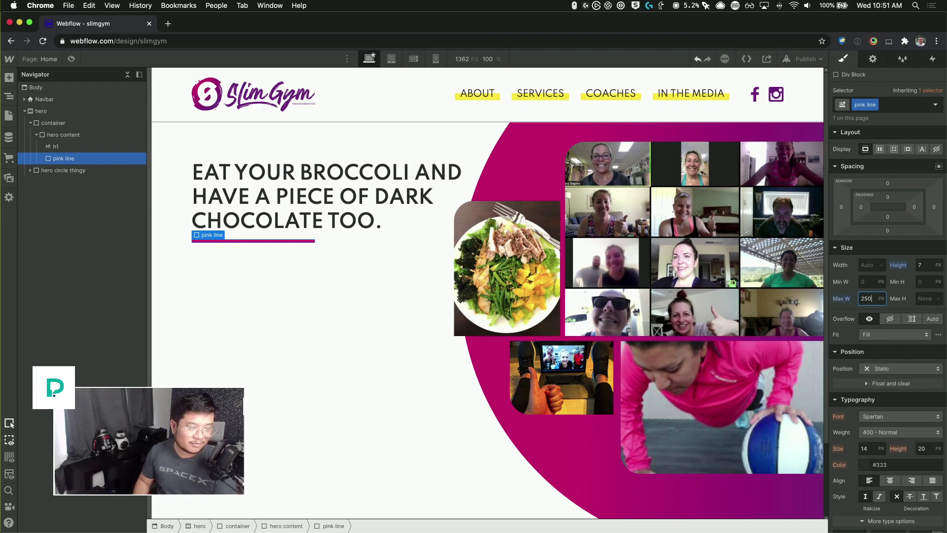
{"action": "key", "text": "super+Tab"}
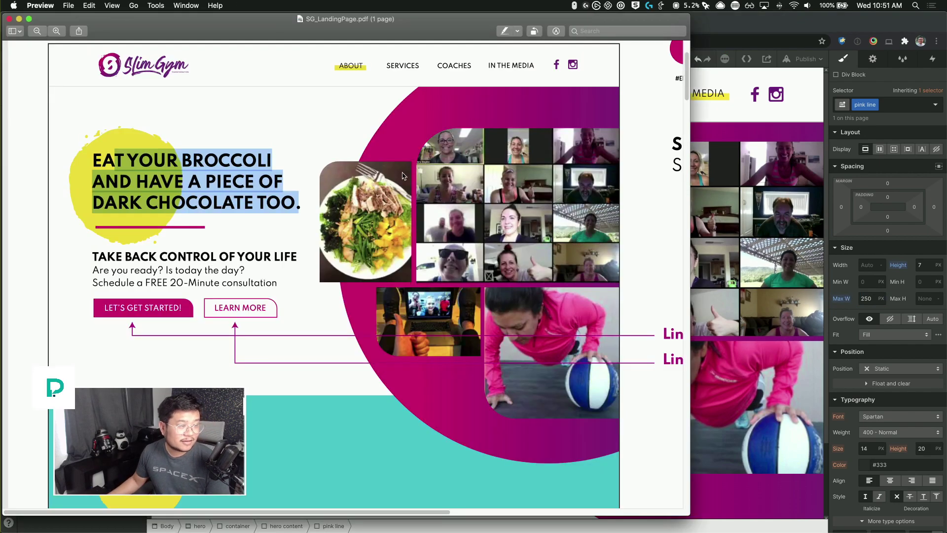
{"action": "key", "text": "super+Tab"}
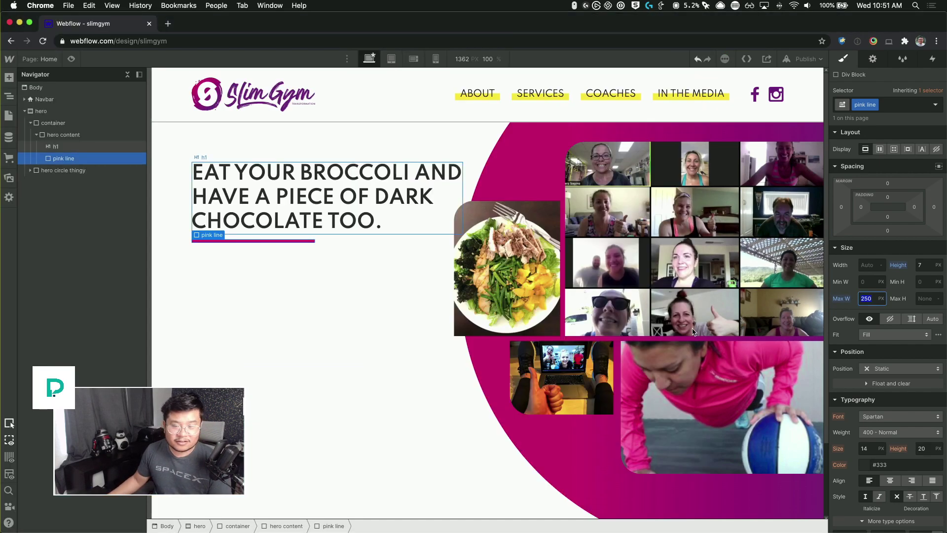
- Try shortening the pink line to a maximum width of 150 px and check its length against the PDF mockup
{"action": "type", "text": "200"}
{"action": "key", "text": "shift+Down"}
{"action": "key", "text": "shift+Down"}
{"action": "key", "text": "shift+Down"}
{"action": "key", "text": "shift+Down"}
{"action": "key", "text": "shift+Down"}
{"action": "key", "text": "shift+Down"}
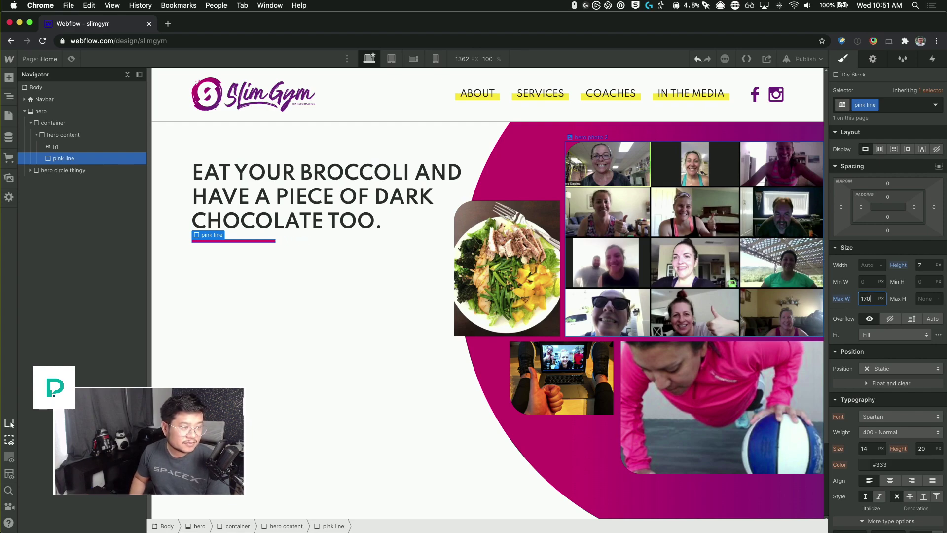
{"action": "key", "text": "super+Tab"}
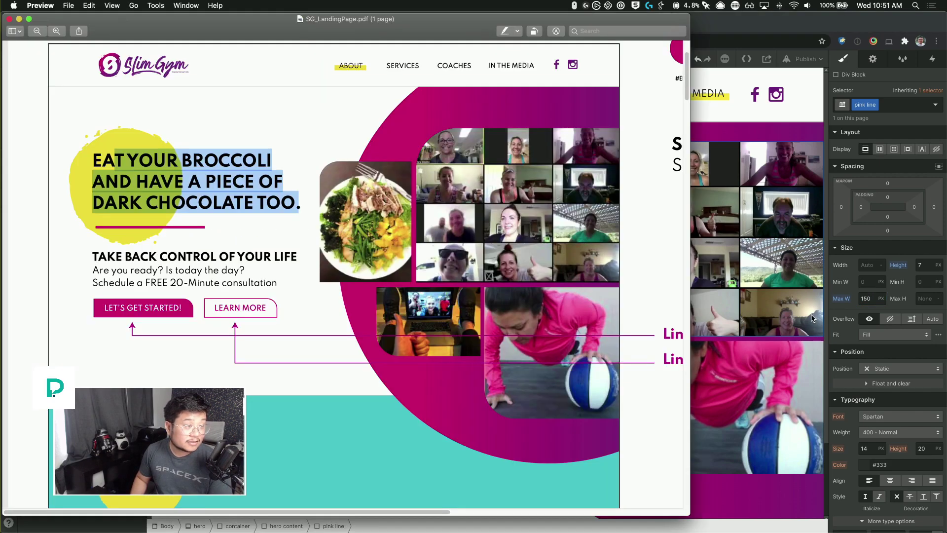
{"action": "key", "text": "super+Tab"}
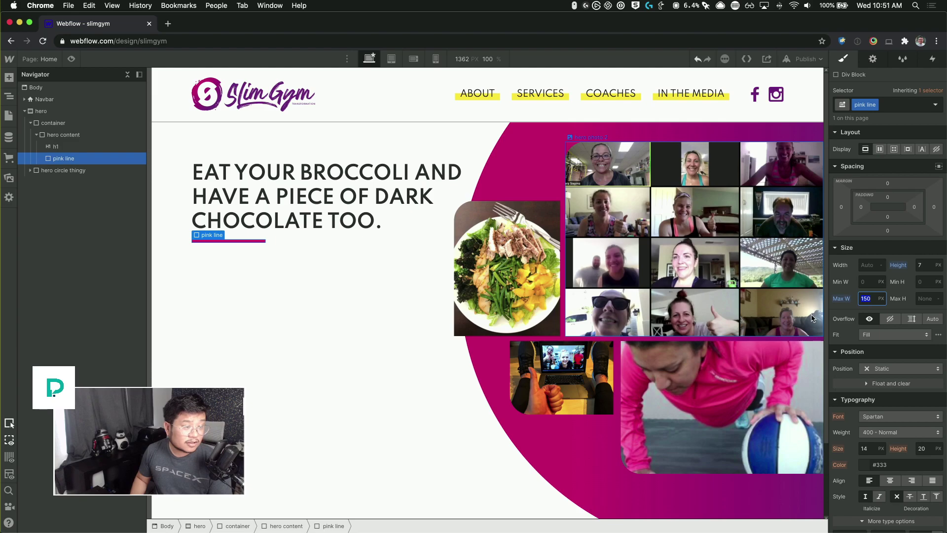
{"action": "key", "text": "super+Tab"}
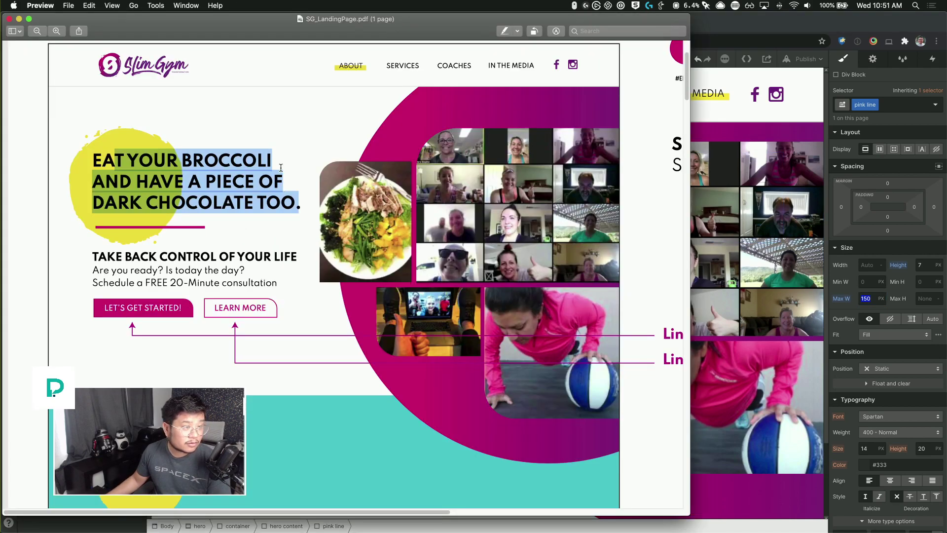
{"action": "key", "text": "super+Tab"}
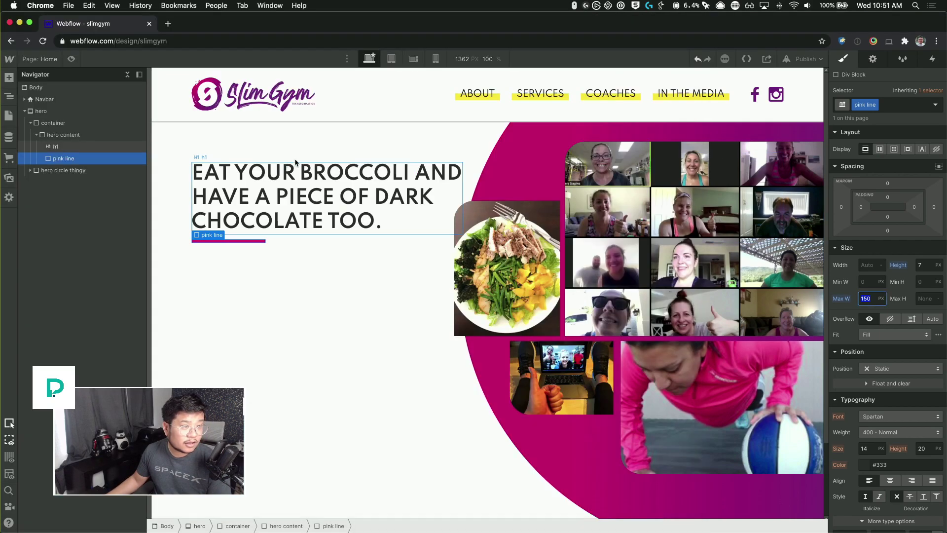
- Set the h1 heading's maximum width to 530 px, trying 540 px and 520 px first
{"action": "left_click", "coordinate": [420, 220]}
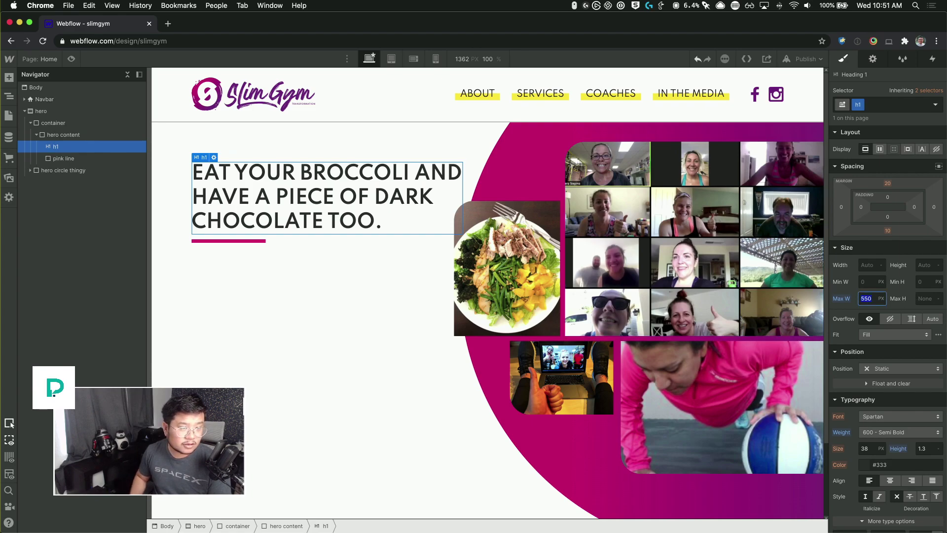
{"action": "type", "text": "540"}
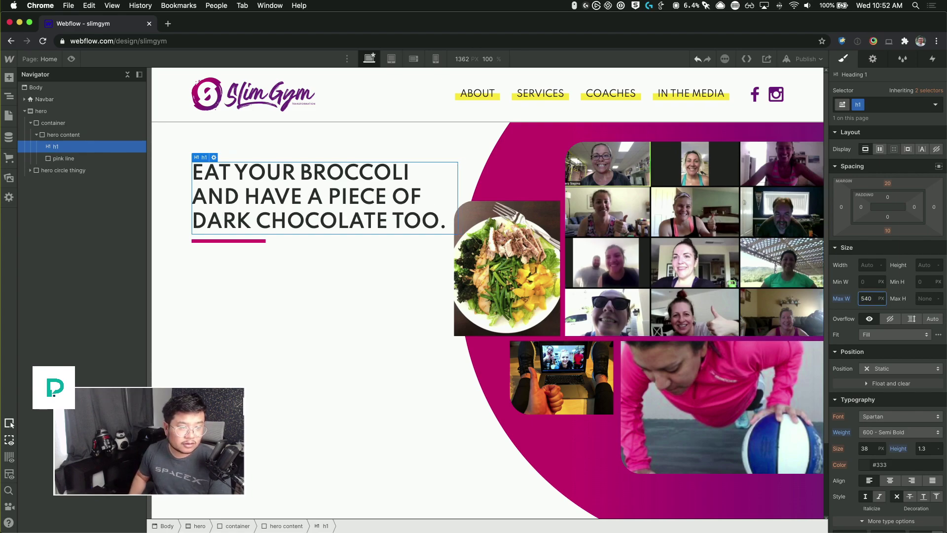
{"action": "key", "text": "shift+Down"}
{"action": "key", "text": "shift+Down"}
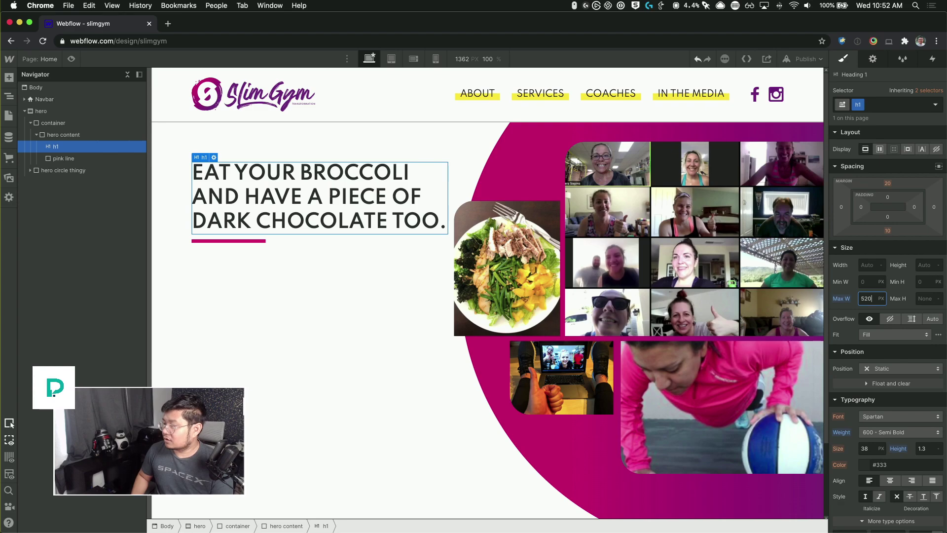
{"action": "key", "text": "shift+Up"}
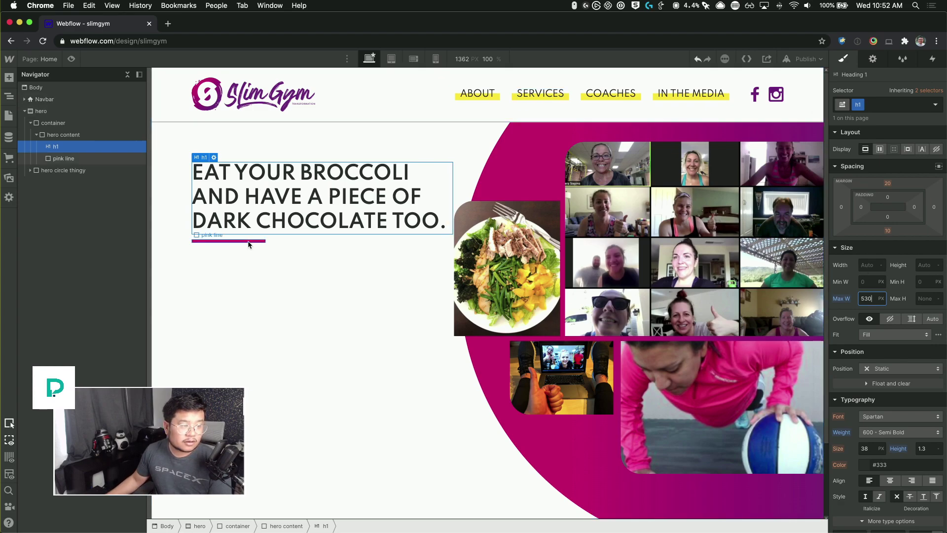
- Set the h1 heading's top and bottom margins to 0
{"action": "left_click", "coordinate": [888, 183], "text": "alt"}
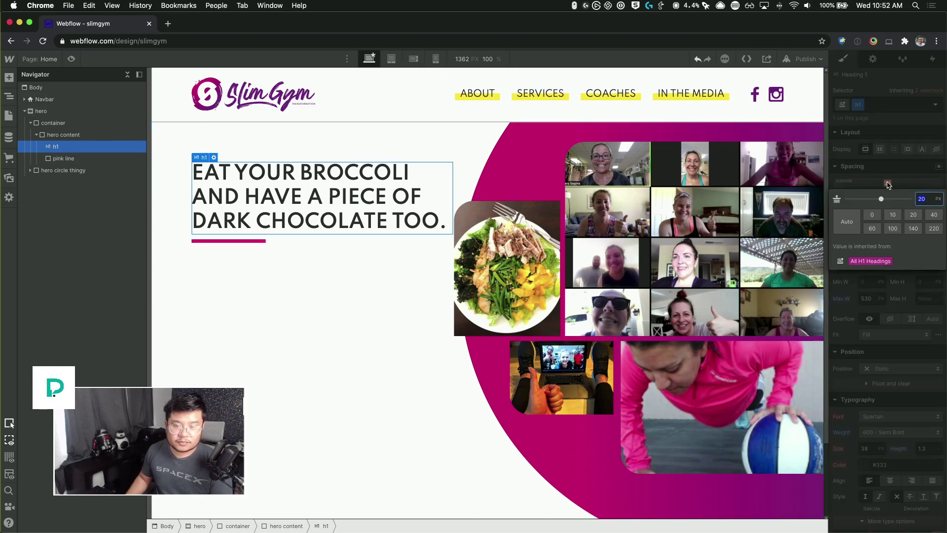
{"action": "left_click", "coordinate": [887, 231]}
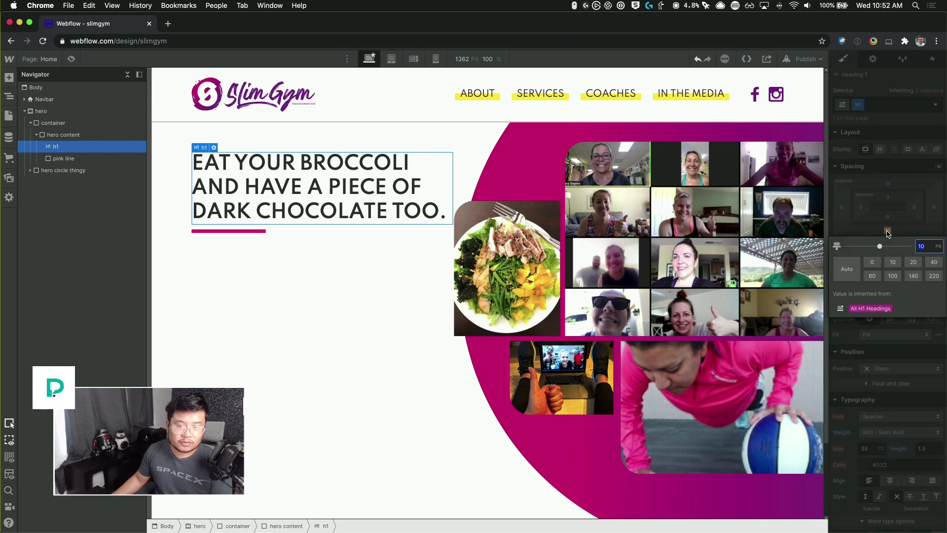
{"action": "type", "text": "0"}
{"action": "key", "text": "Return"}
- Set the pink line's maximum width to 280 px, check it against the PDF mockup, and give it 30 px top and bottom margins
{"action": "left_click", "coordinate": [253, 227]}
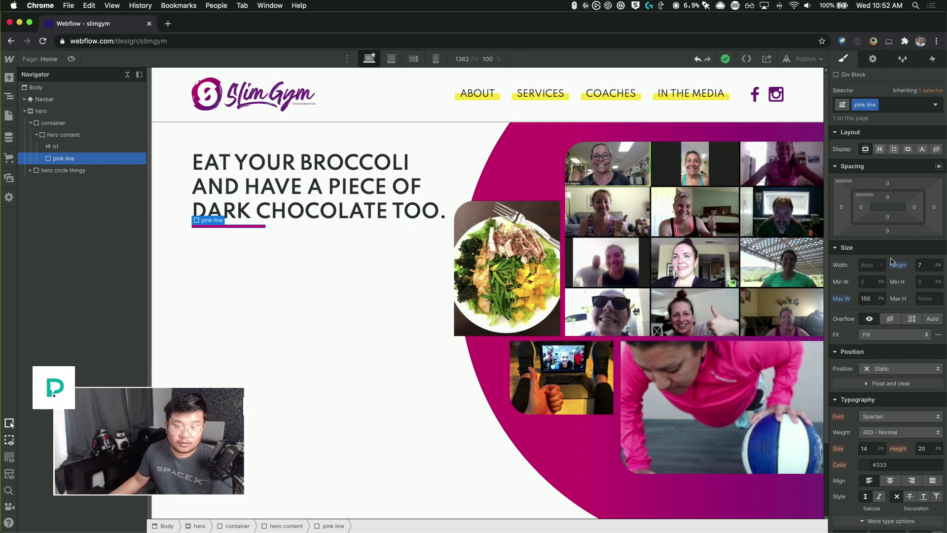
{"action": "left_click", "coordinate": [868, 303]}
{"action": "key", "text": "shift+Up"}
{"action": "key", "text": "shift+Up"}
{"action": "key", "text": "shift+Up"}
{"action": "key", "text": "shift+Up"}
{"action": "key", "text": "shift+Up"}
{"action": "key", "text": "shift+Up"}
{"action": "key", "text": "shift+Up"}
{"action": "key", "text": "shift+Up"}
{"action": "key", "text": "shift+Up"}
{"action": "key", "text": "shift+Up"}
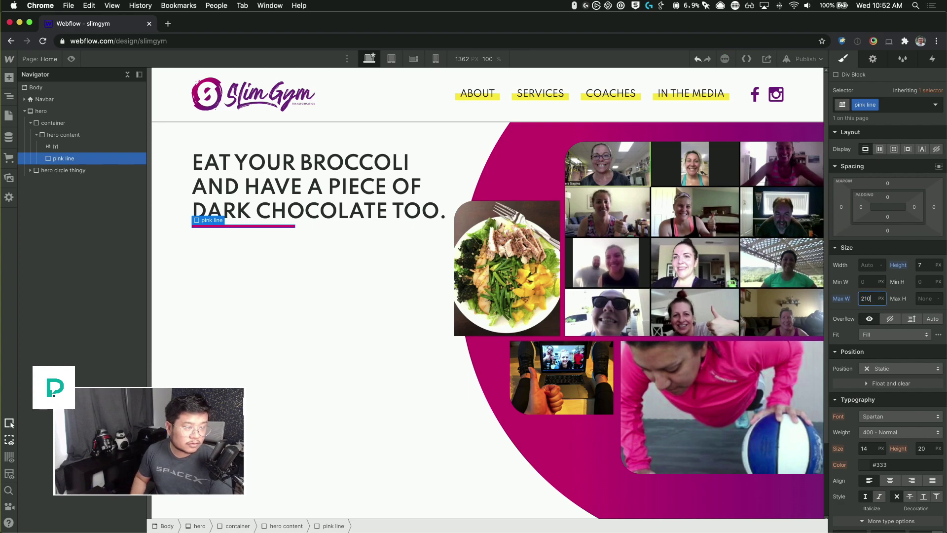
{"action": "key", "text": "shift+Up"}
{"action": "key", "text": "shift+Up"}
{"action": "key", "text": "shift+Up"}
{"action": "key", "text": "super+Tab"}
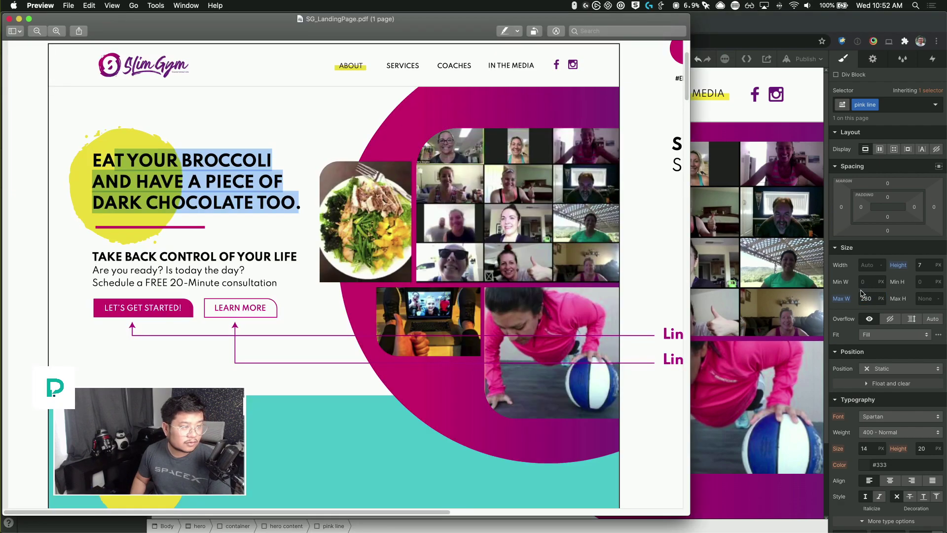
{"action": "key", "text": "super+Tab"}
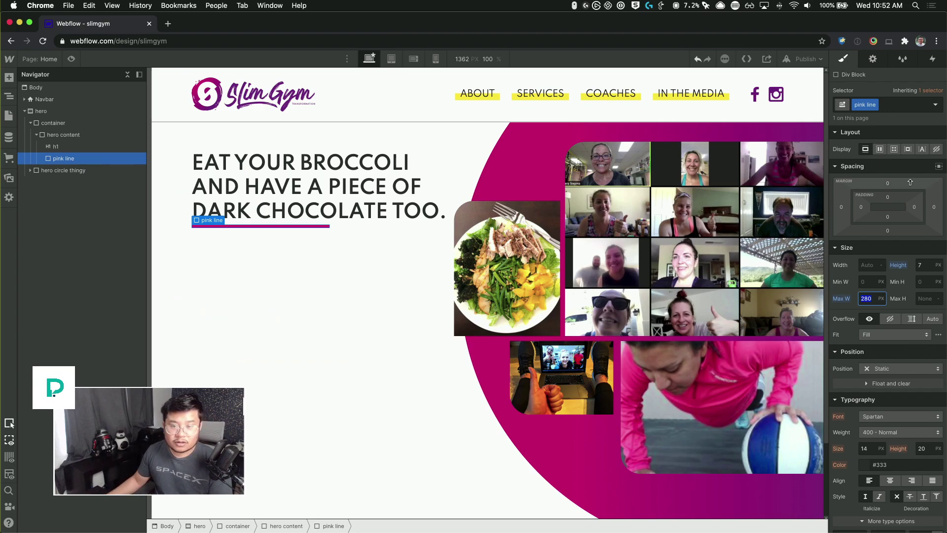
{"action": "left_click_drag", "start_coordinate": [898, 185], "coordinate": [900, 169]}
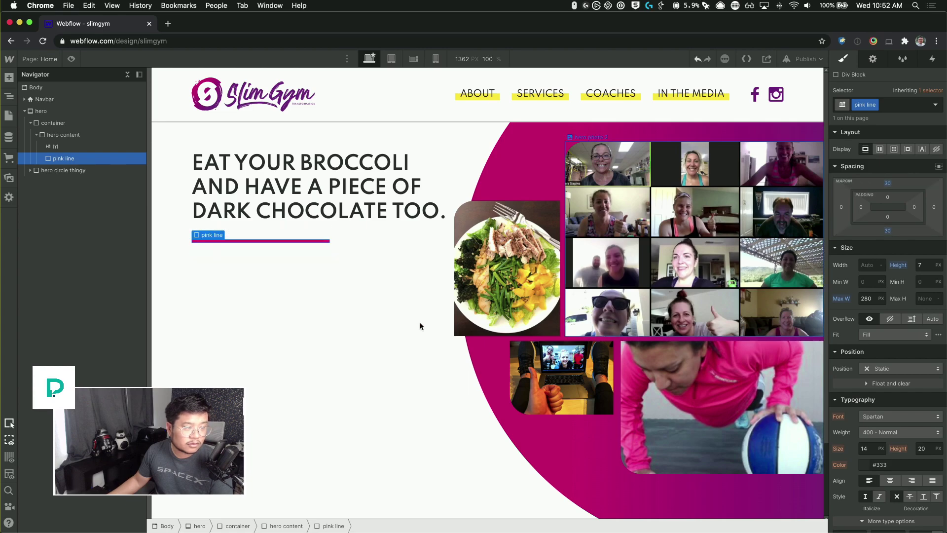
- Copy the line "TAKE BACK CONTROL OF YOUR LIFE" from the PDF mockup and return to Webflow
{"action": "key", "text": "super+Tab"}
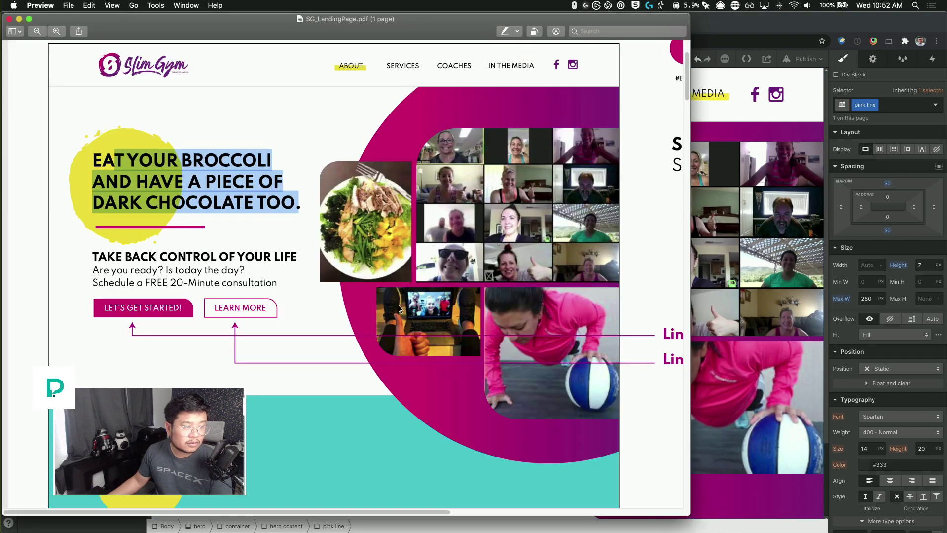
{"action": "triple_click", "coordinate": [139, 257]}
{"action": "key", "text": "super+c"}
{"action": "key", "text": "super+Tab"}
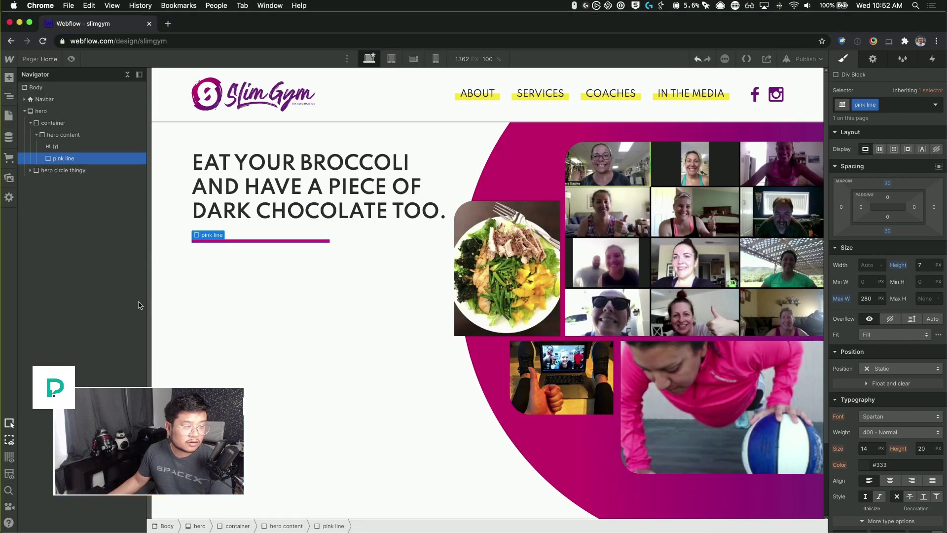
- Add an H2 heading below the pink line in the hero content and paste "TAKE BACK CONTROL OF YOUR LIFE" as its text
{"action": "left_click", "coordinate": [407, 241]}
{"action": "key", "text": "super+e"}
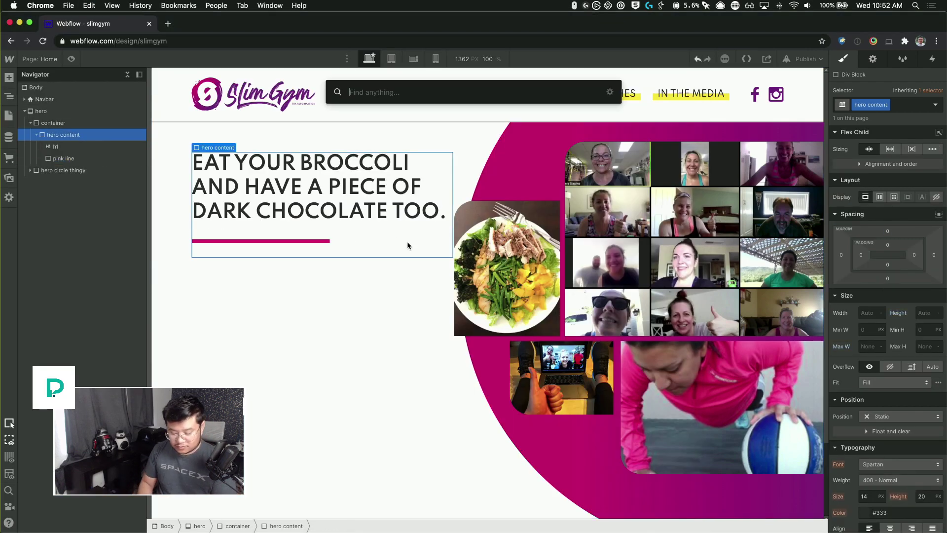
{"action": "type", "text": "head"}
{"action": "key", "text": "Return"}
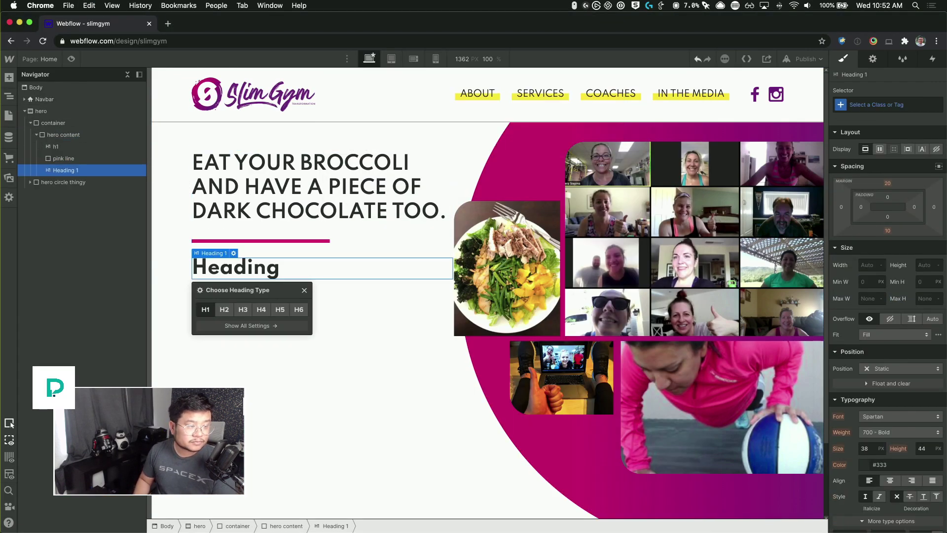
{"action": "left_click", "coordinate": [225, 309]}
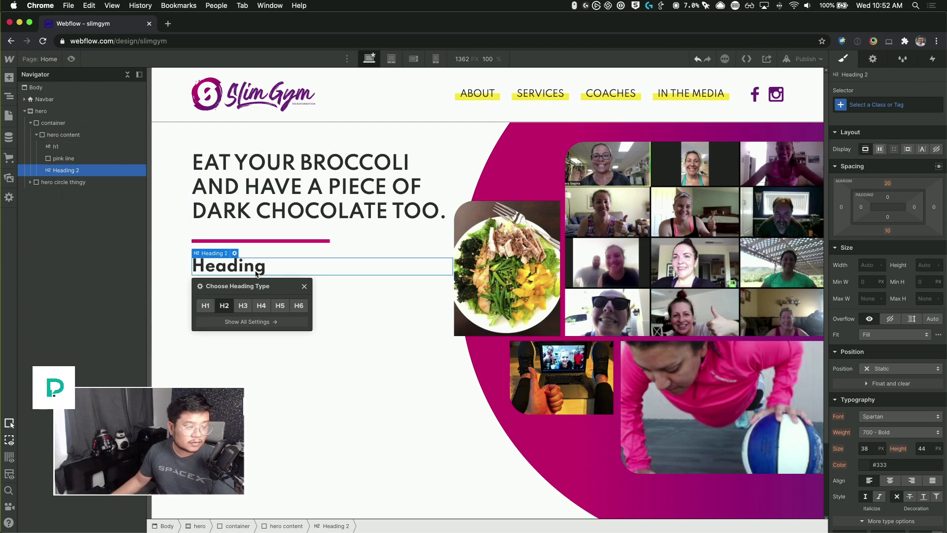
{"action": "double_click", "coordinate": [237, 267]}
{"action": "key", "text": "super+v"}
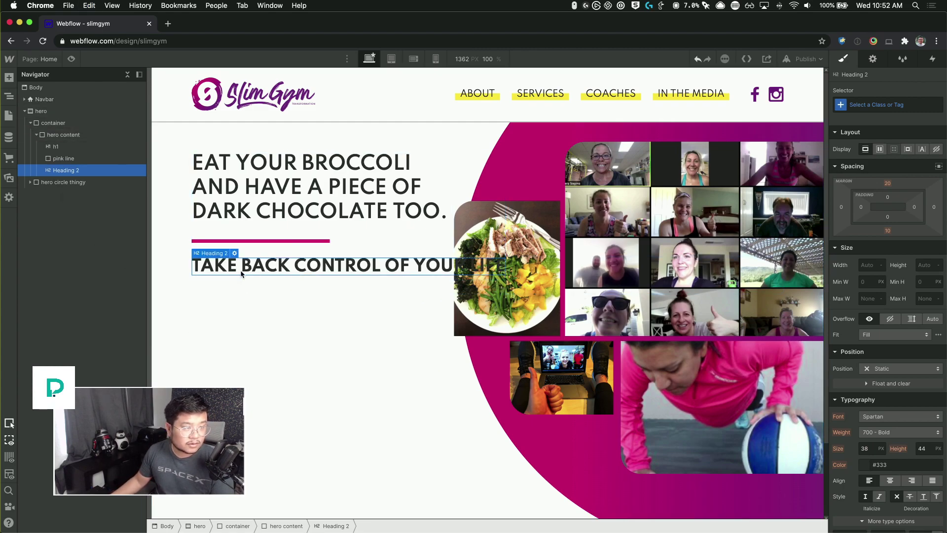
- Reset the h1 heading's font weight to its inherited bold
{"action": "left_click", "coordinate": [276, 188]}
{"action": "left_click", "coordinate": [884, 432]}
{"action": "left_click", "coordinate": [884, 444]}
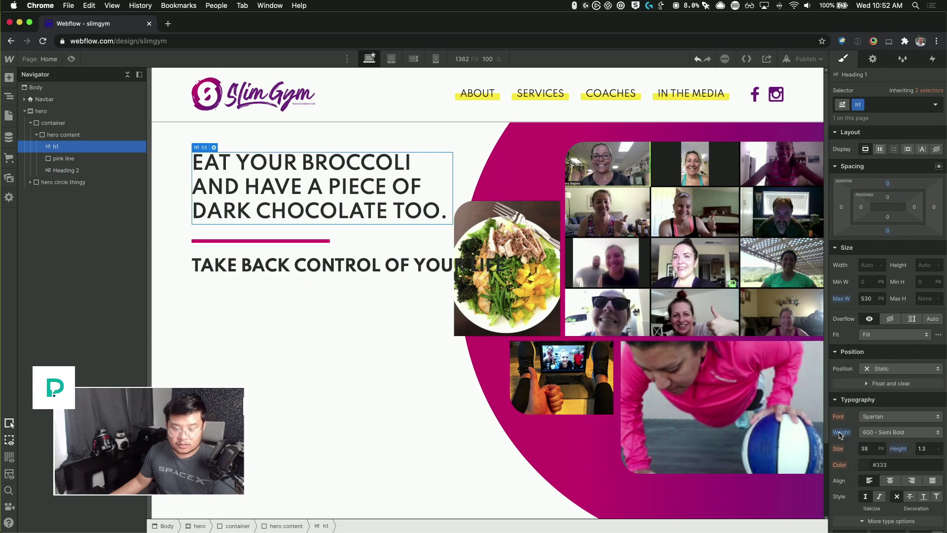
- Compare the new H2 heading with the PDF mockup and give it the class "h2"
{"action": "left_click", "coordinate": [302, 271]}
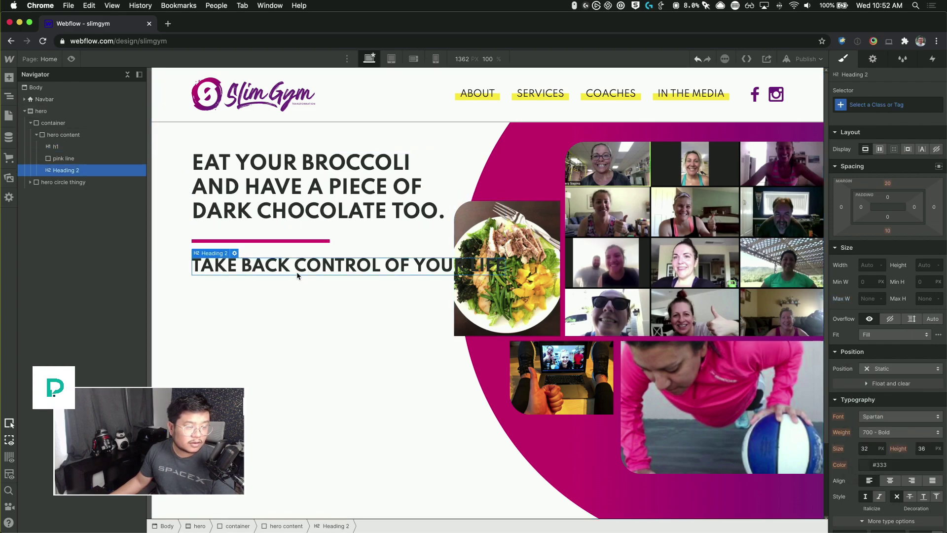
{"action": "key", "text": "super+Tab"}
{"action": "key", "text": "super+Tab"}
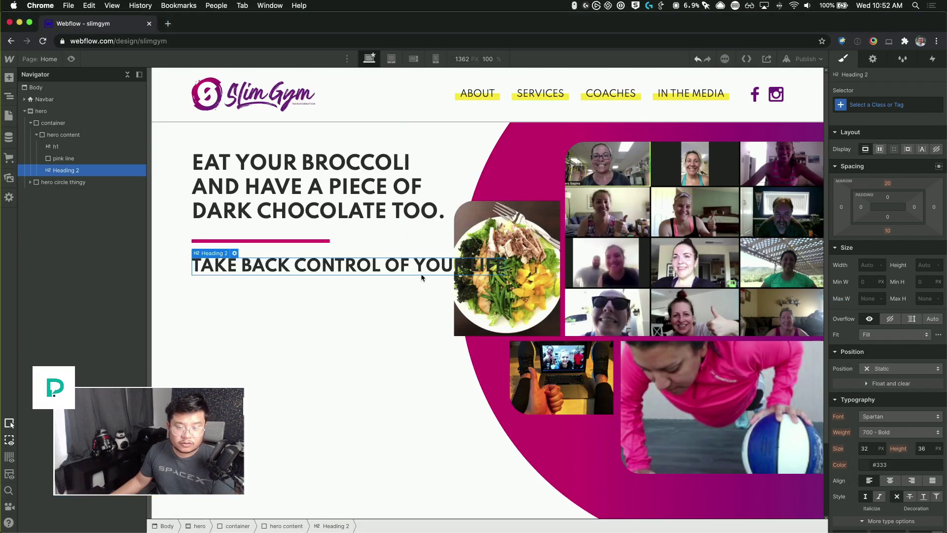
{"action": "left_click", "coordinate": [870, 104]}
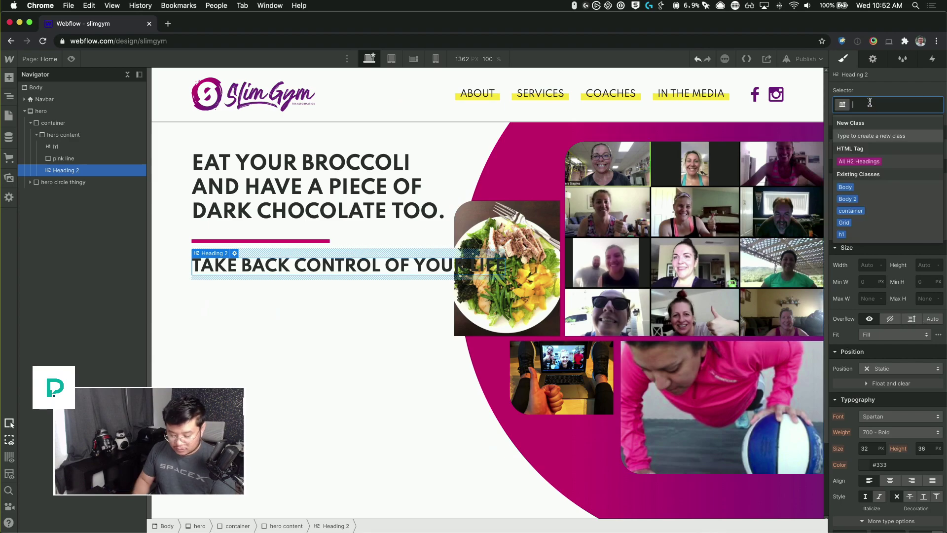
{"action": "type", "text": "h2"}
{"action": "key", "text": "Return"}
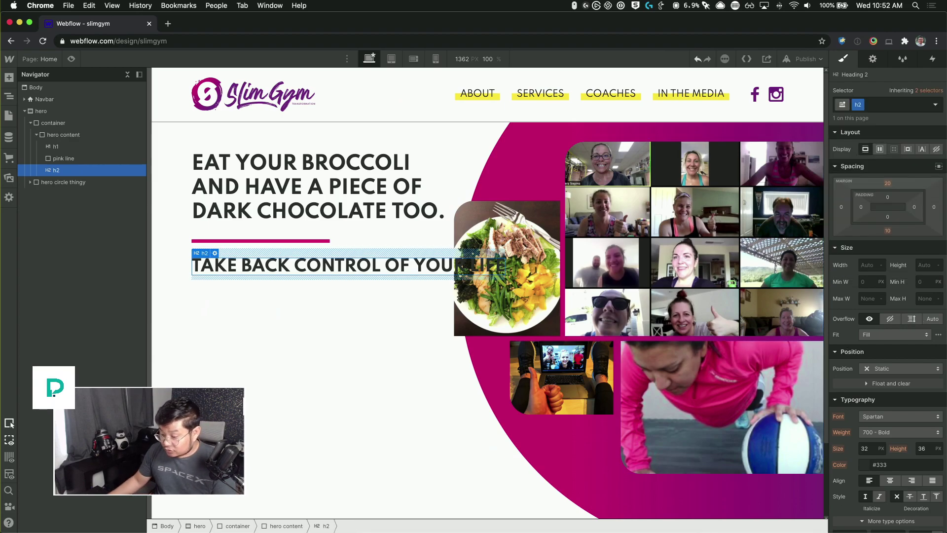
- Set the H2 heading's top and bottom margins to 0
{"action": "left_click", "coordinate": [887, 183]}
{"action": "left_click", "coordinate": [886, 236]}
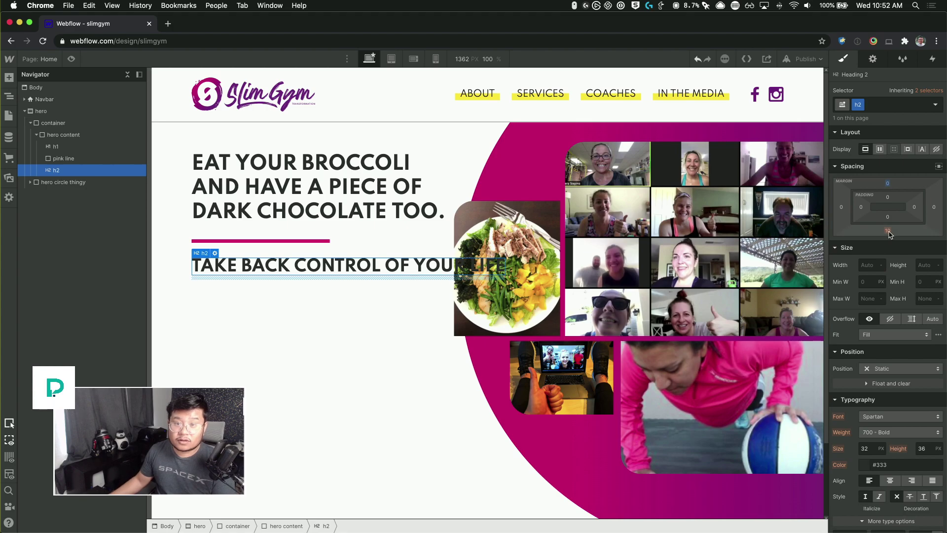
{"action": "left_click", "coordinate": [888, 231]}
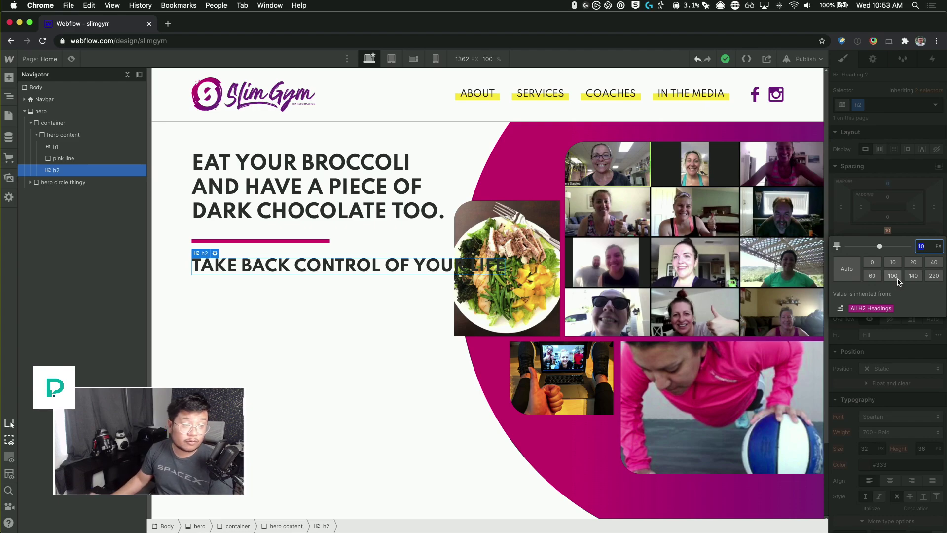
{"action": "type", "text": "0"}
{"action": "key", "text": "Return"}
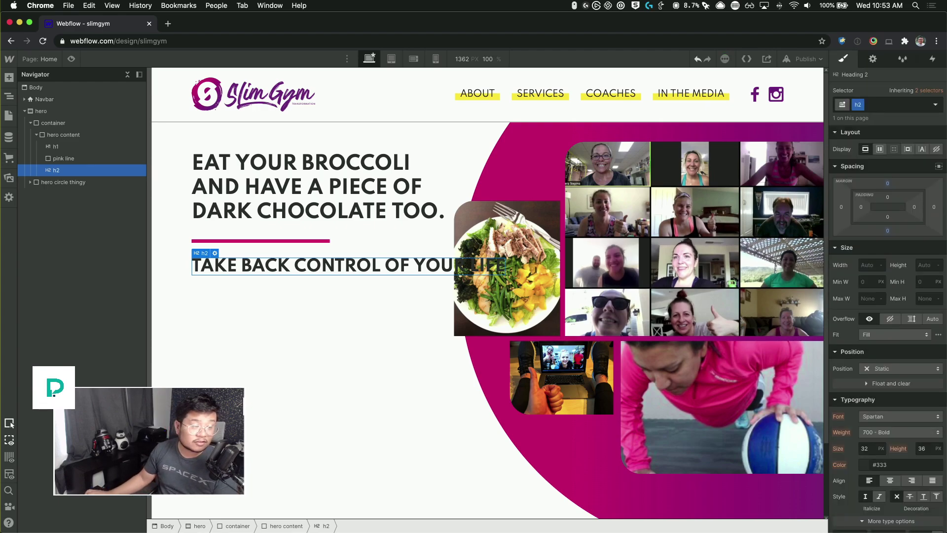
- Set the H2 heading's font size to 22 px and line height to 1.3, comparing it with the PDF mockup
{"action": "key", "text": "super+Tab"}
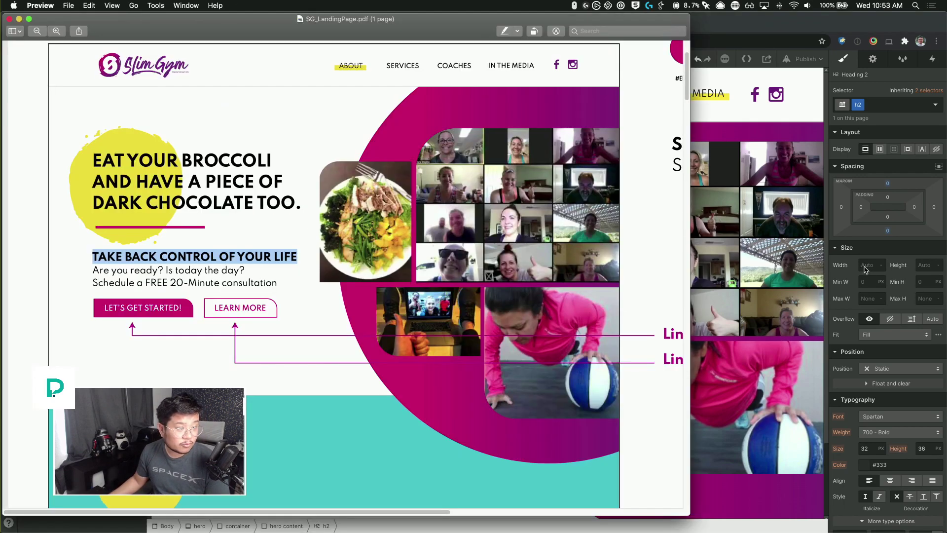
{"action": "key", "text": "super+Tab"}
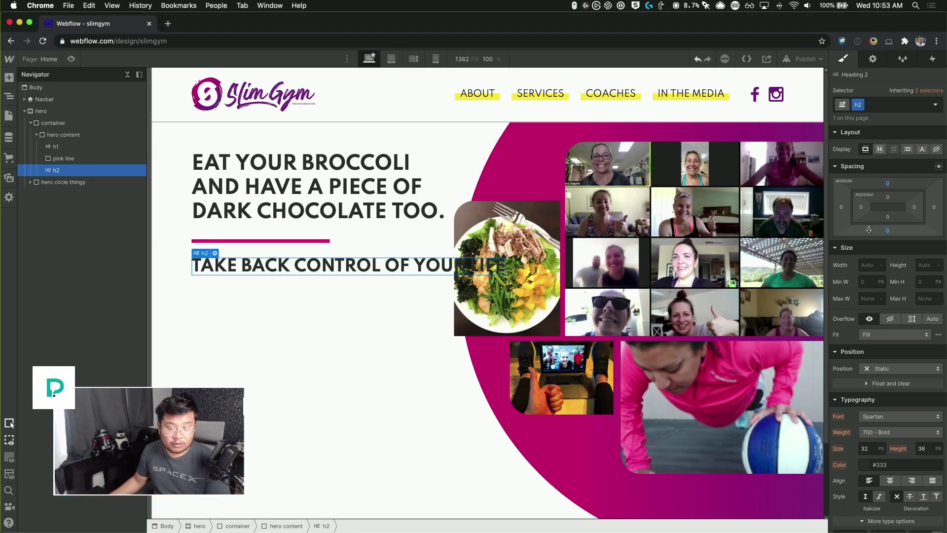
{"action": "left_click", "coordinate": [866, 448]}
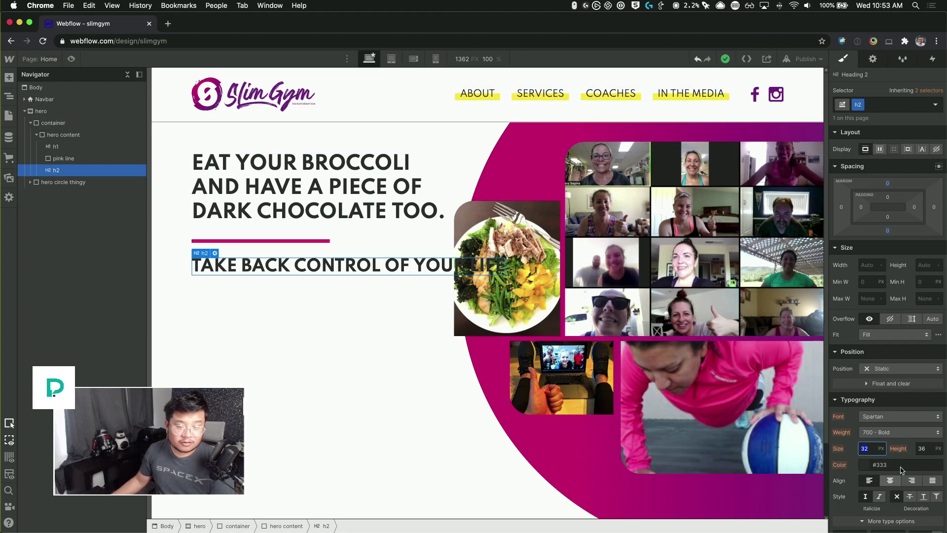
{"action": "type", "text": "20"}
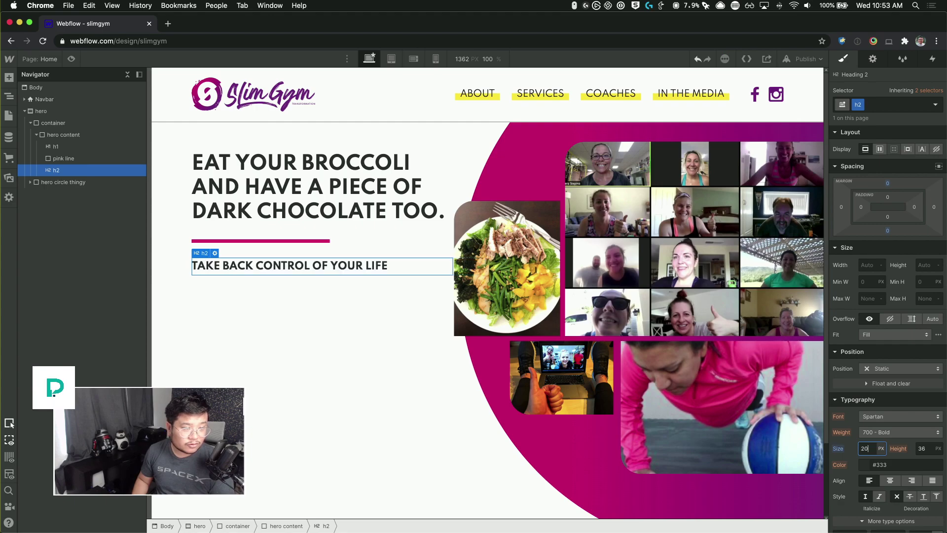
{"action": "key", "text": "Up"}
{"action": "key", "text": "Up"}
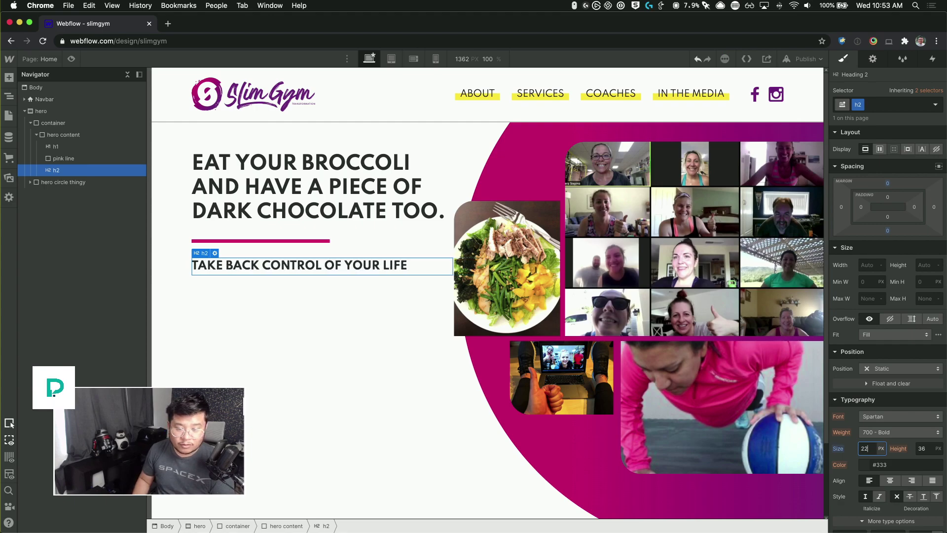
{"action": "key", "text": "Tab"}
{"action": "type", "text": "1.3"}
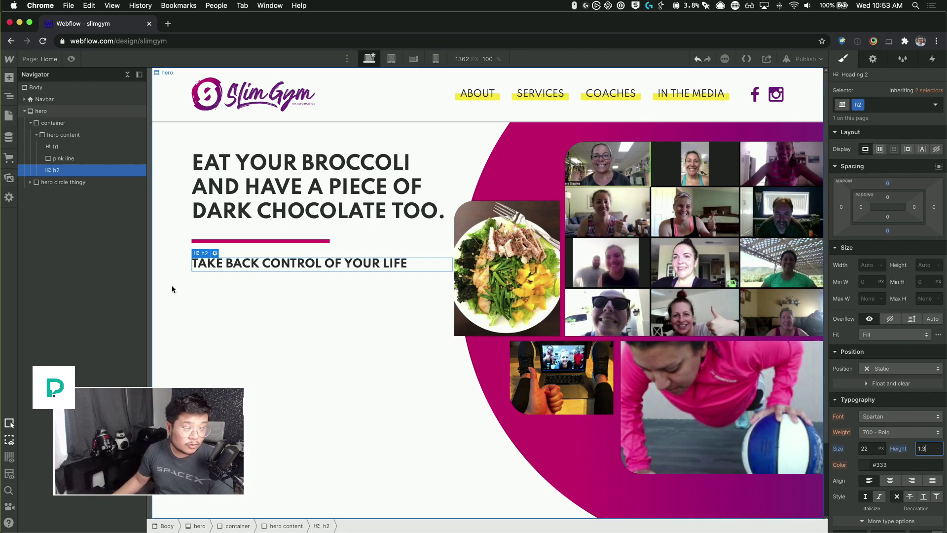
{"action": "key", "text": "super+Tab"}
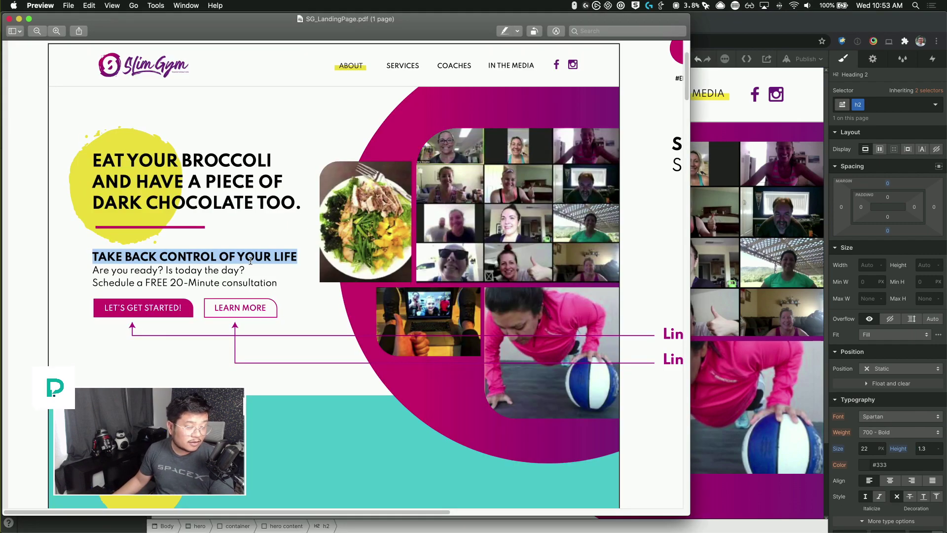
{"action": "key", "text": "super+Tab"}
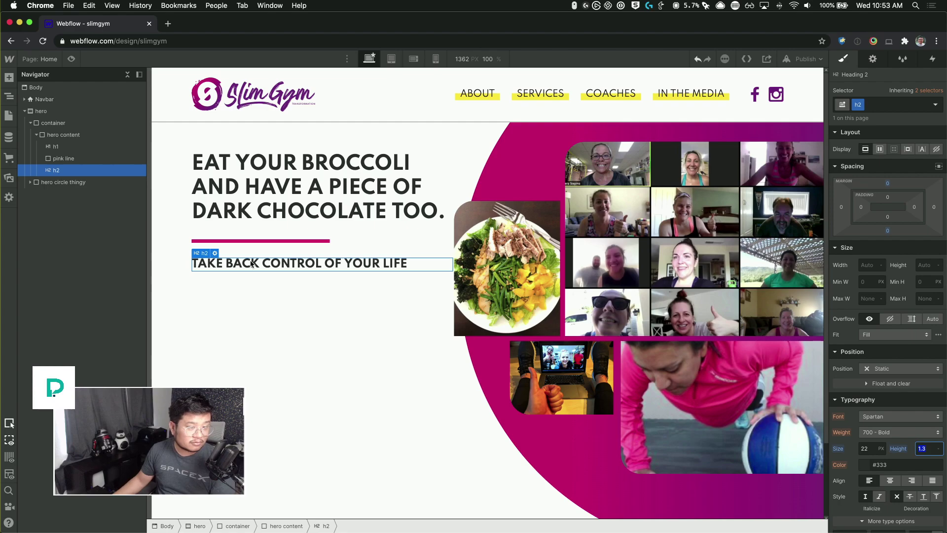
{"action": "key", "text": "super+Tab"}
{"action": "key", "text": "super+Tab"}
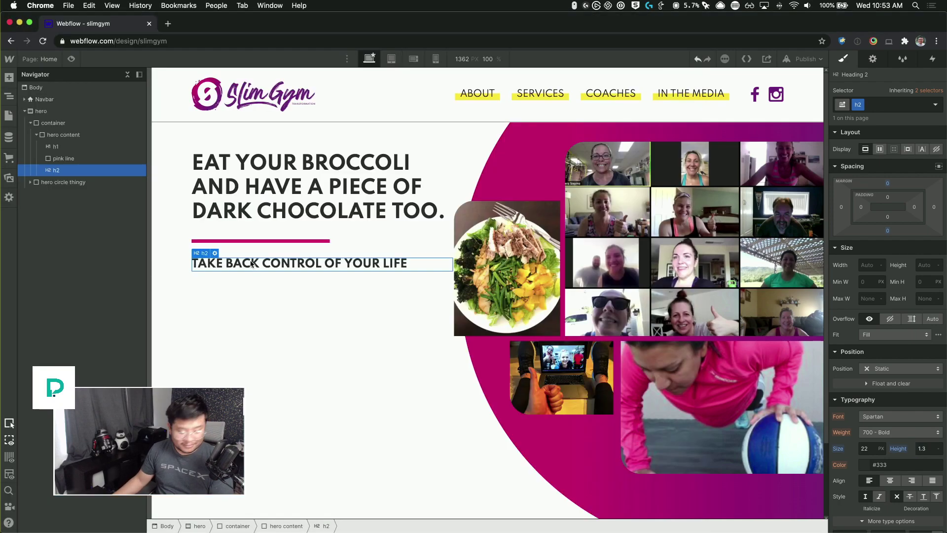
- Add a Text Block below the H2 heading in the hero content
{"action": "key", "text": "super+e"}
{"action": "type", "text": "text"}
{"action": "key", "text": "Down"}
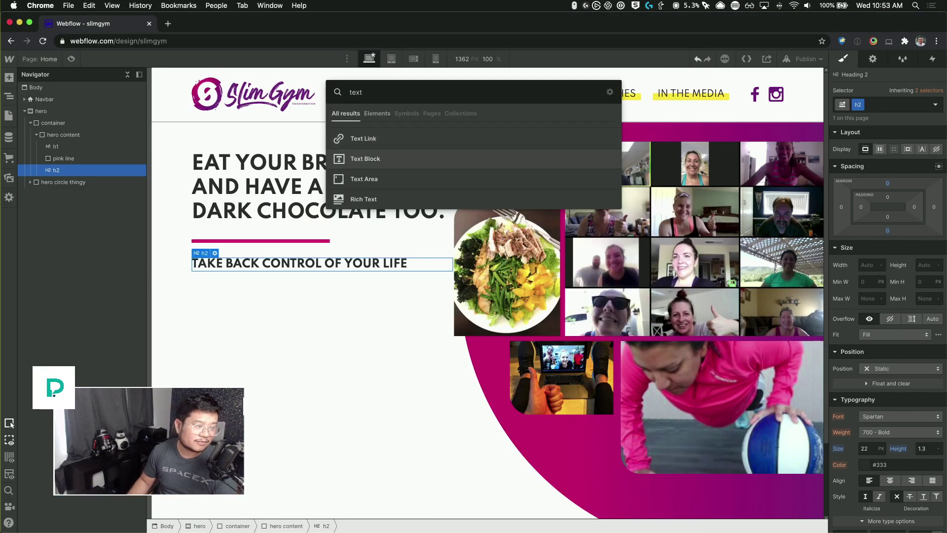
{"action": "key", "text": "Return"}
- Copy "Are you ready? Is today the day?" from the PDF mockup and paste it as the text block's content in Webflow
{"action": "key", "text": "super+Tab"}
{"action": "left_click_drag", "start_coordinate": [92, 269], "coordinate": [246, 269]}
{"action": "key", "text": "cmd+c"}
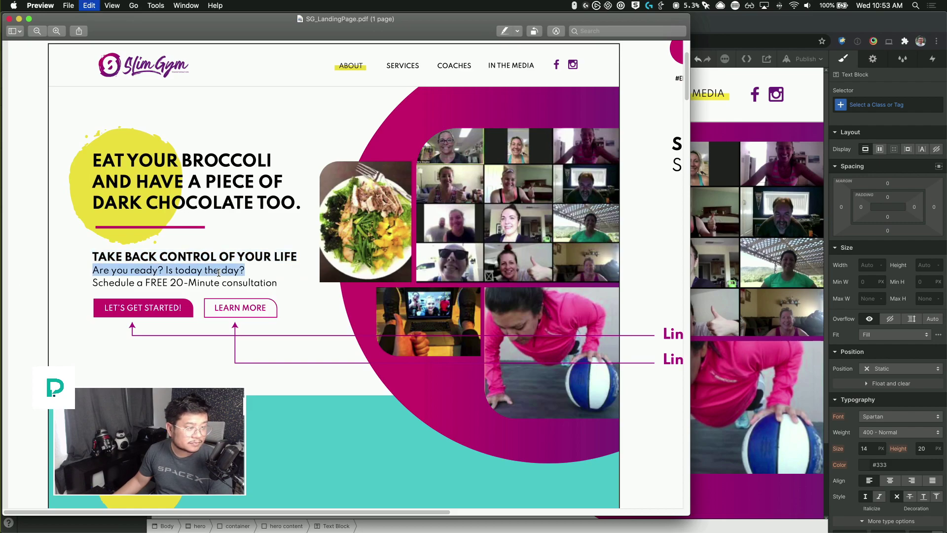
{"action": "key", "text": "super+Tab"}
{"action": "double_click", "coordinate": [244, 276]}
{"action": "key", "text": "cmd+a"}
{"action": "key", "text": "cmd+v"}
{"action": "key", "text": "Escape"}
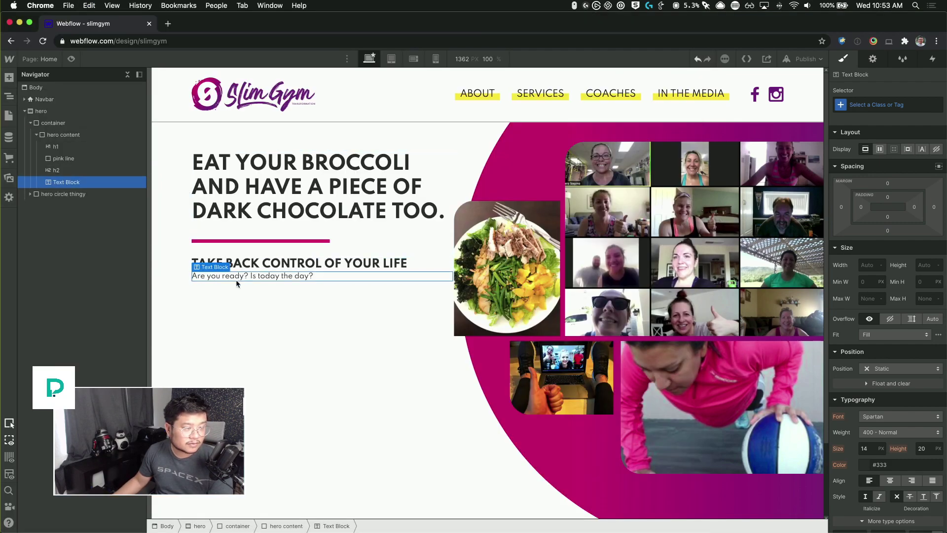
- Duplicate the text block and replace the copy's text with "Schedule a FREE 20-Minute consultation" from the PDF mockup
{"action": "key", "text": "cmd+d"}
{"action": "key", "text": "super+Tab"}
{"action": "left_click_drag", "start_coordinate": [92, 282], "coordinate": [277, 282]}
{"action": "key", "text": "cmd+c"}
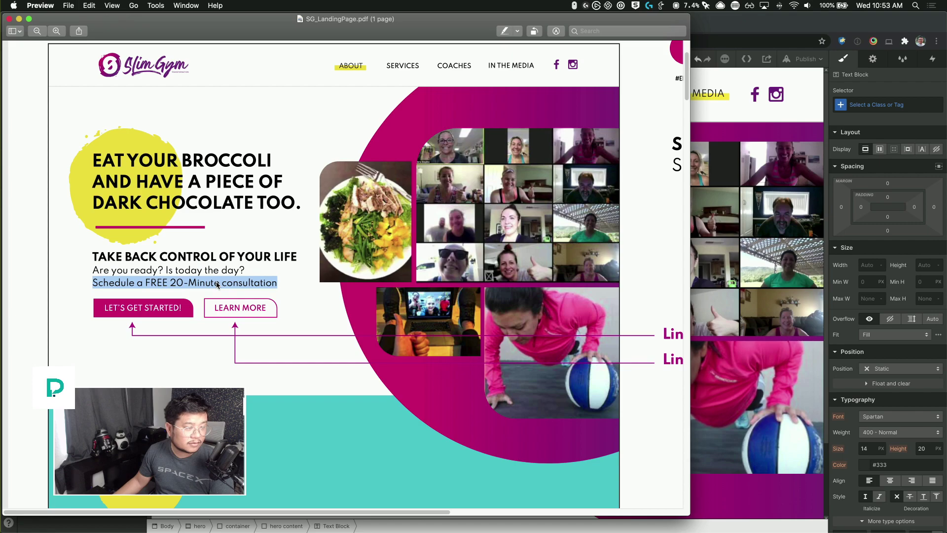
{"action": "key", "text": "super+Tab"}
{"action": "double_click", "coordinate": [218, 287]}
{"action": "key", "text": "cmd+a"}
{"action": "key", "text": "cmd+v"}
{"action": "key", "text": "Escape"}
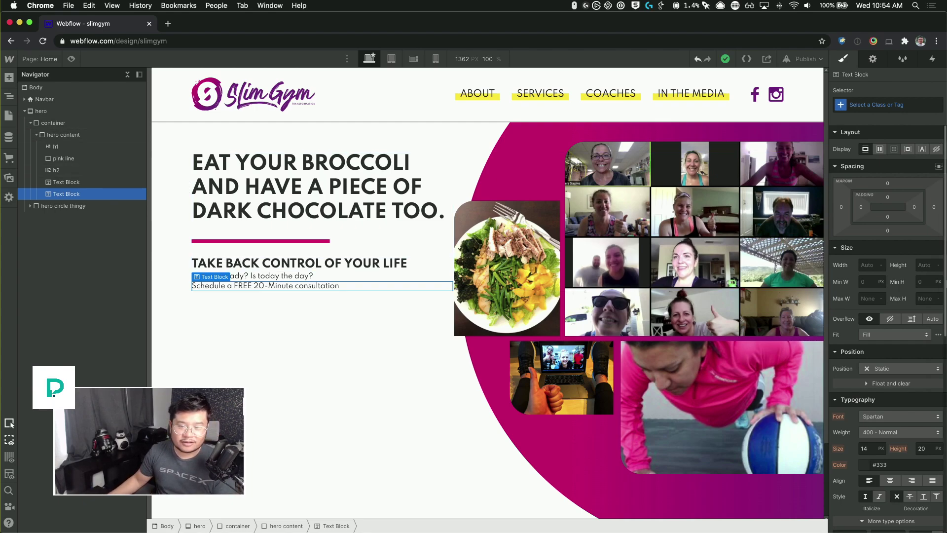
- Check the mockup's hero buttons, add a Button below the consultation text block and give it the class "Pirmary Button"
{"action": "mouse_move", "coordinate": [932, 291]}
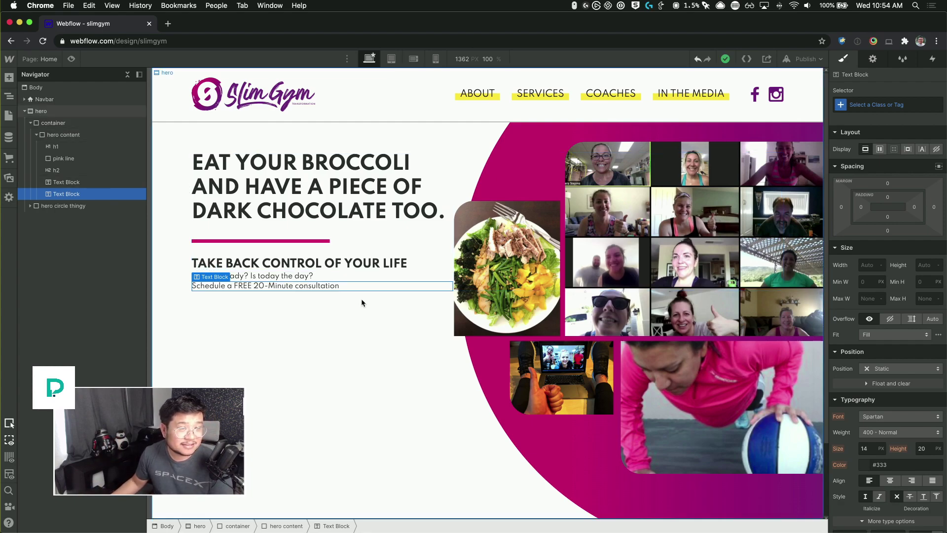
{"action": "key", "text": "super+Tab"}
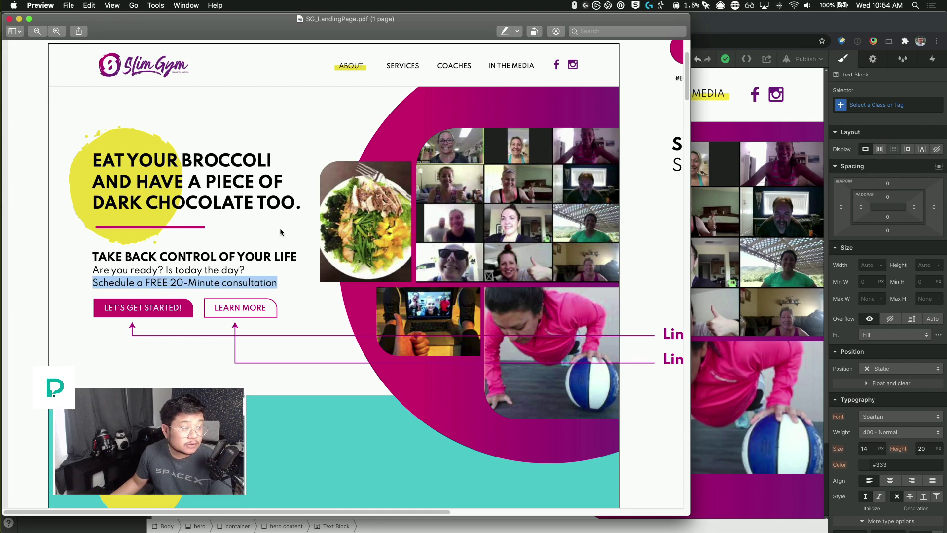
{"action": "key", "text": "super+Tab"}
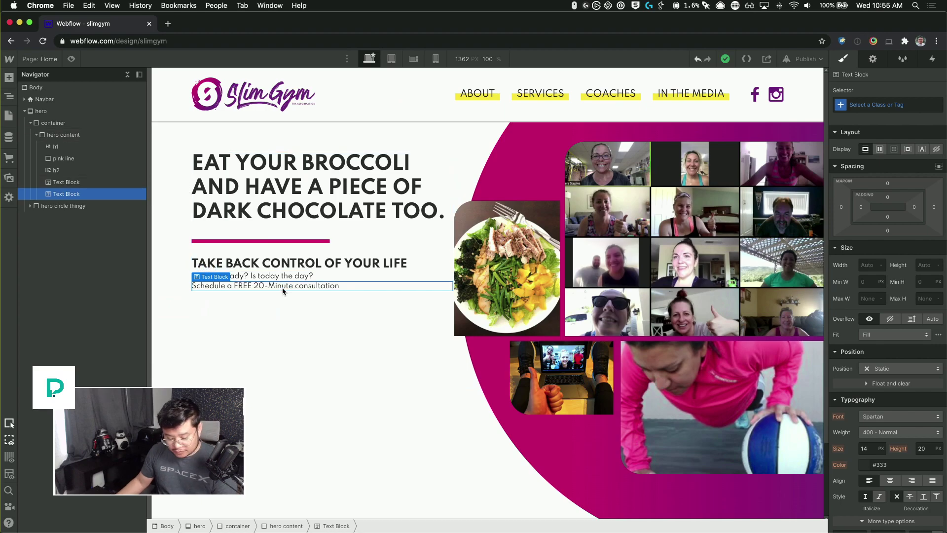
{"action": "key", "text": "super+Tab"}
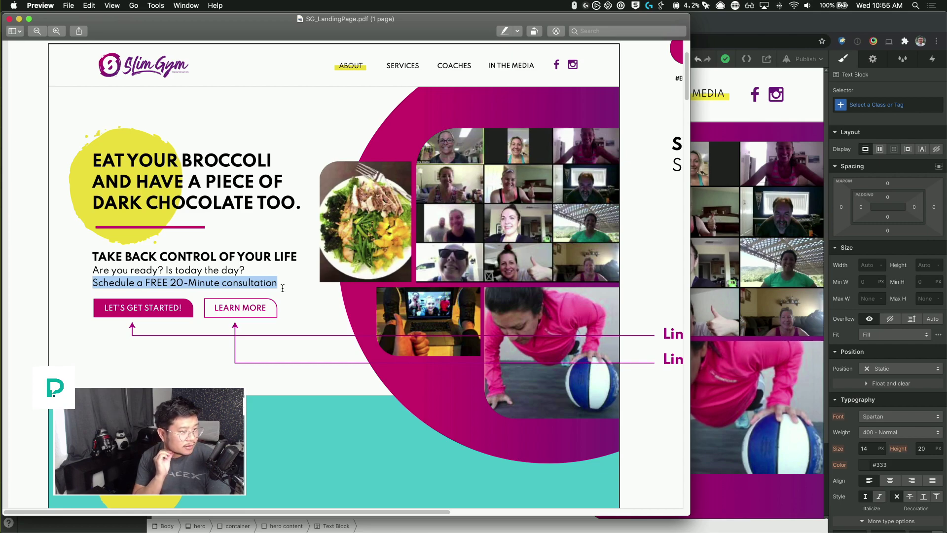
{"action": "key", "text": "super+Tab"}
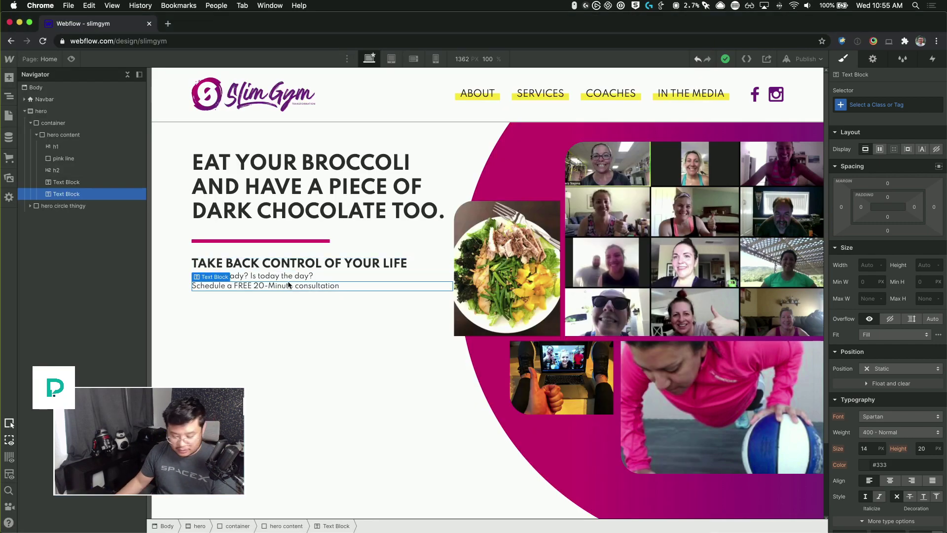
{"action": "key", "text": "super+e"}
{"action": "type", "text": "but"}
{"action": "key", "text": "Return"}
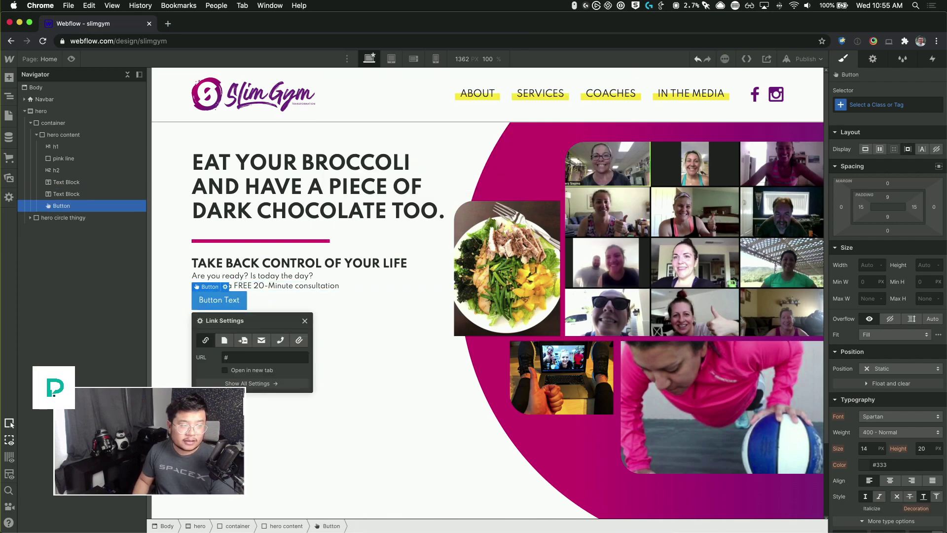
{"action": "key", "text": "super+Return"}
{"action": "type", "text": "Pirmary Button"}
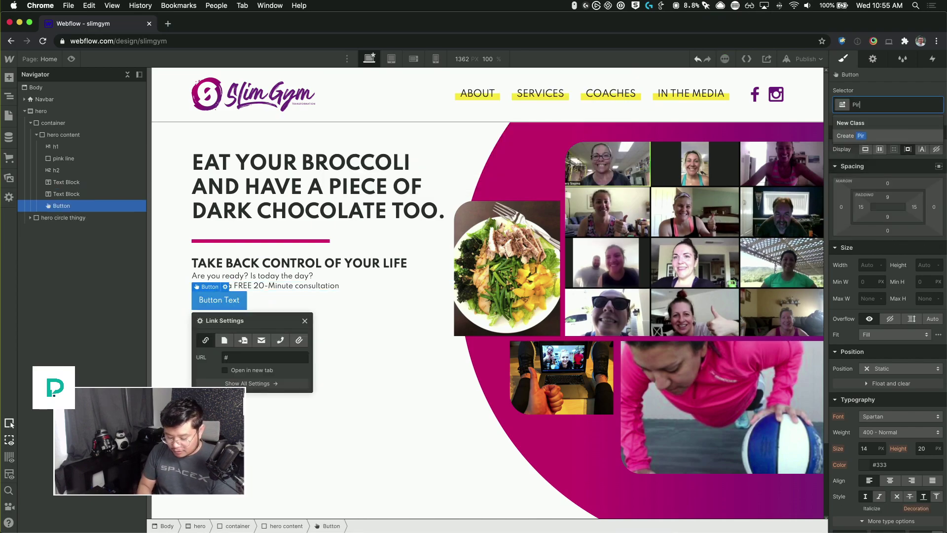
{"action": "key", "text": "Return"}
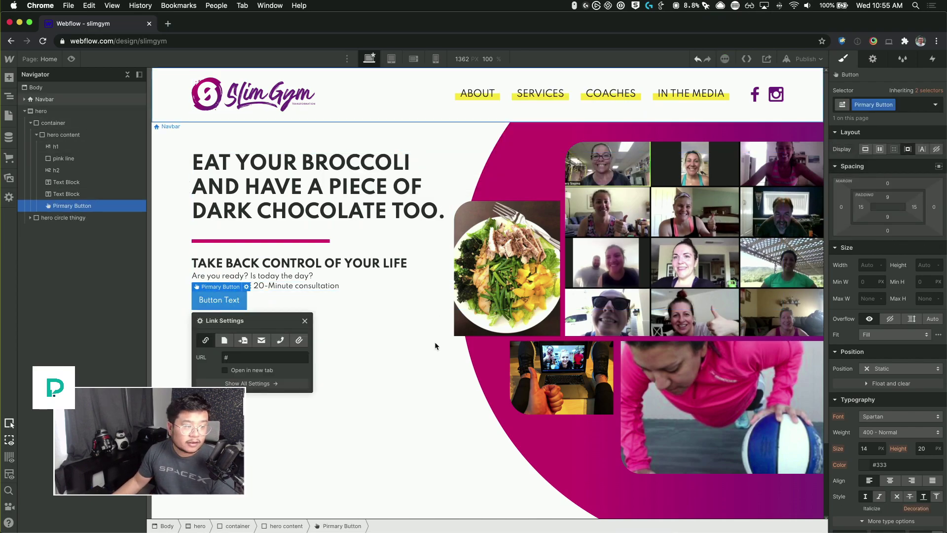
- Replace the button's text with "Let's get started!", checking the wording against the PDF mockup
{"action": "key", "text": "Return"}
{"action": "key", "text": "super+Tab"}
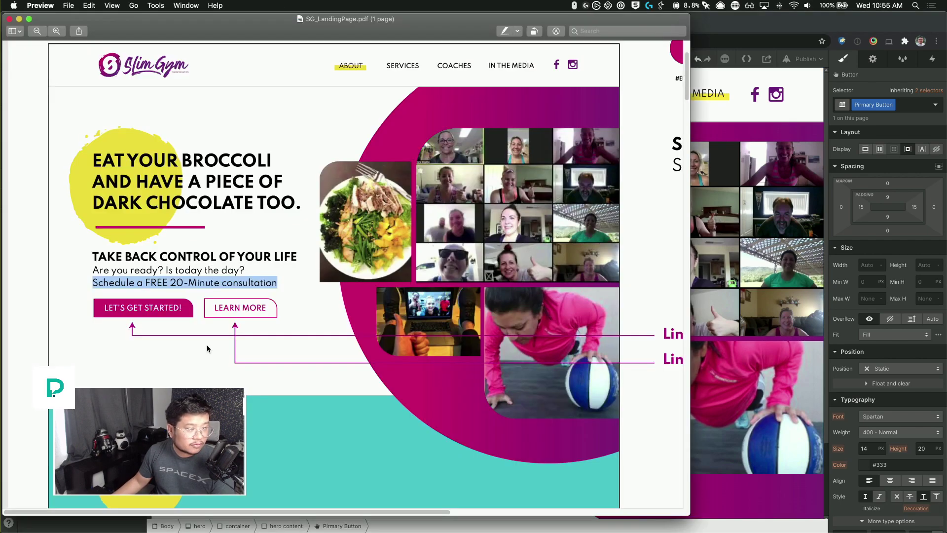
{"action": "key", "text": "super+Tab"}
{"action": "key", "text": "super+a"}
{"action": "type", "text": "Let's"}
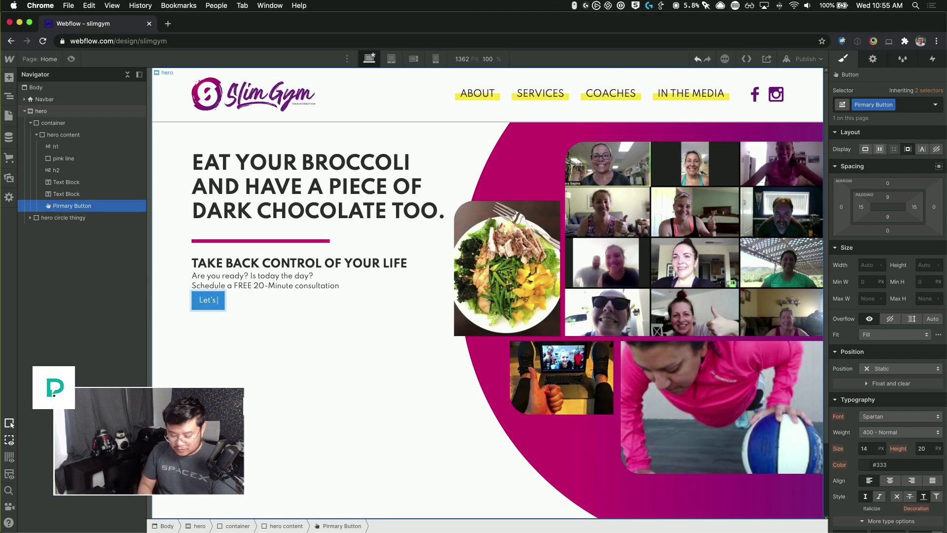
{"action": "type", "text": " get started!"}
{"action": "key", "text": "super+Tab"}
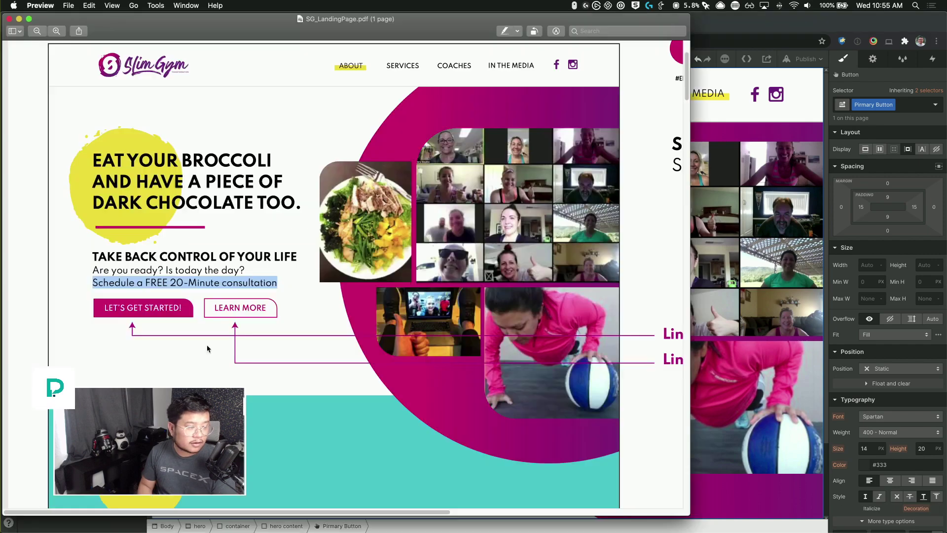
{"action": "key", "text": "super+Tab"}
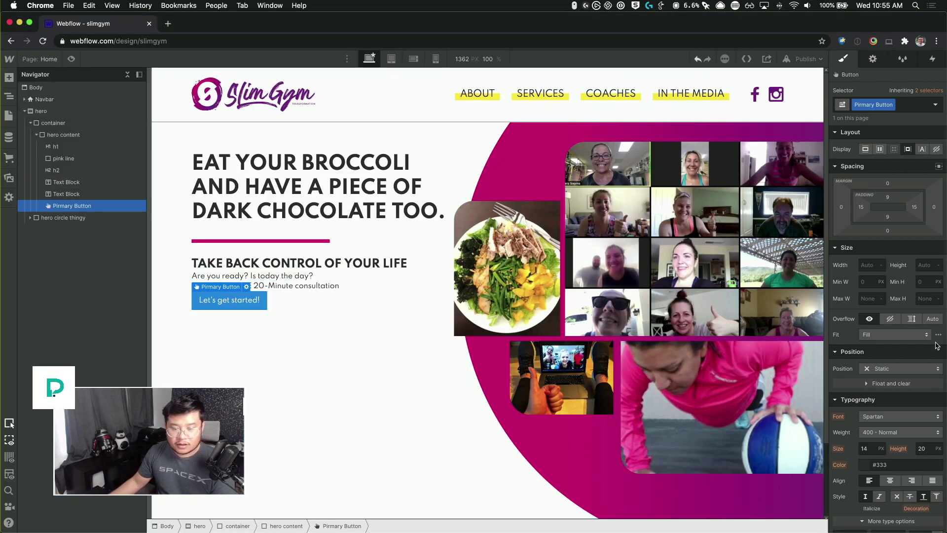
- Display the button's text in all caps and set its background color to the Deep Pink swatch
{"action": "scroll", "coordinate": [883, 296], "scroll_direction": "down", "scroll_amount": 5}
{"action": "key", "text": "super+Tab"}
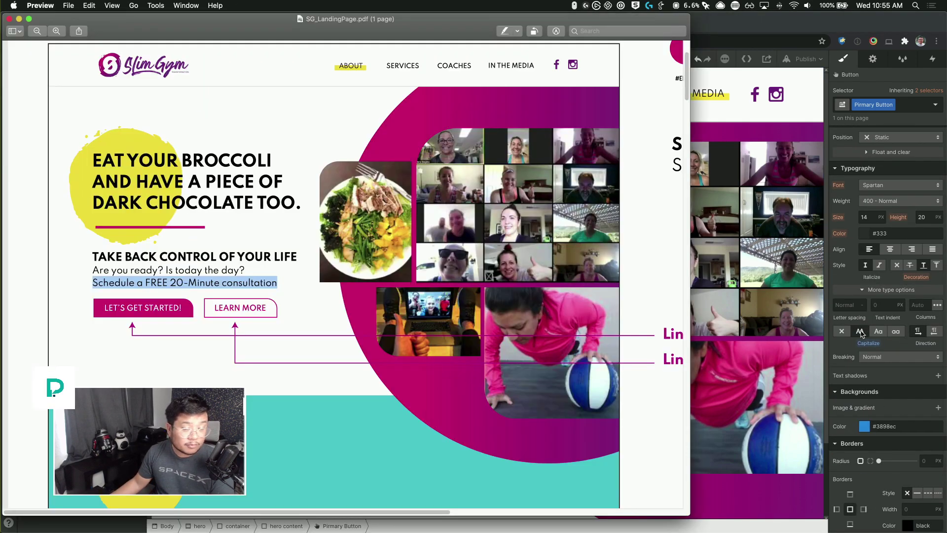
{"action": "key", "text": "super+Tab"}
{"action": "left_click", "coordinate": [864, 426]}
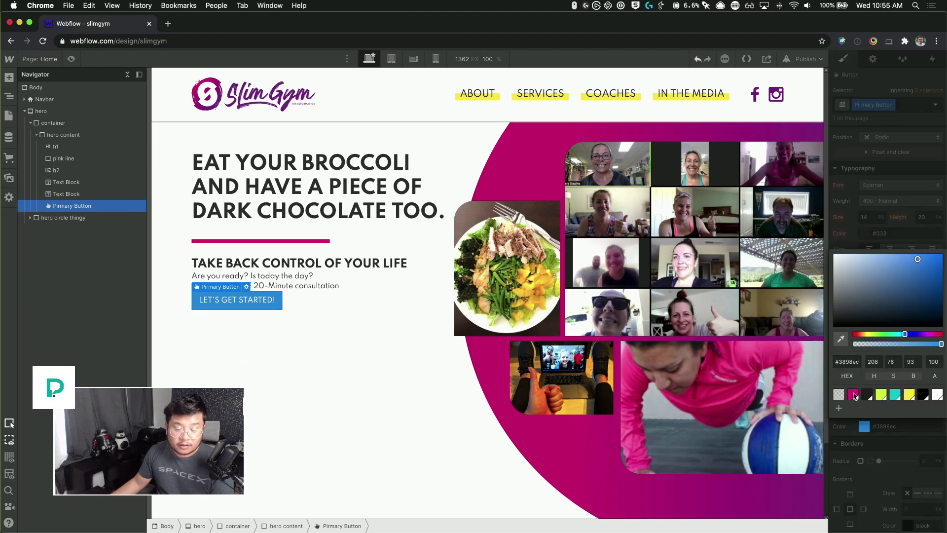
{"action": "left_click", "coordinate": [853, 394]}
- Set the button's text color to white and compare it with the PDF mockup
{"action": "left_click", "coordinate": [908, 164]}
{"action": "left_click", "coordinate": [899, 231]}
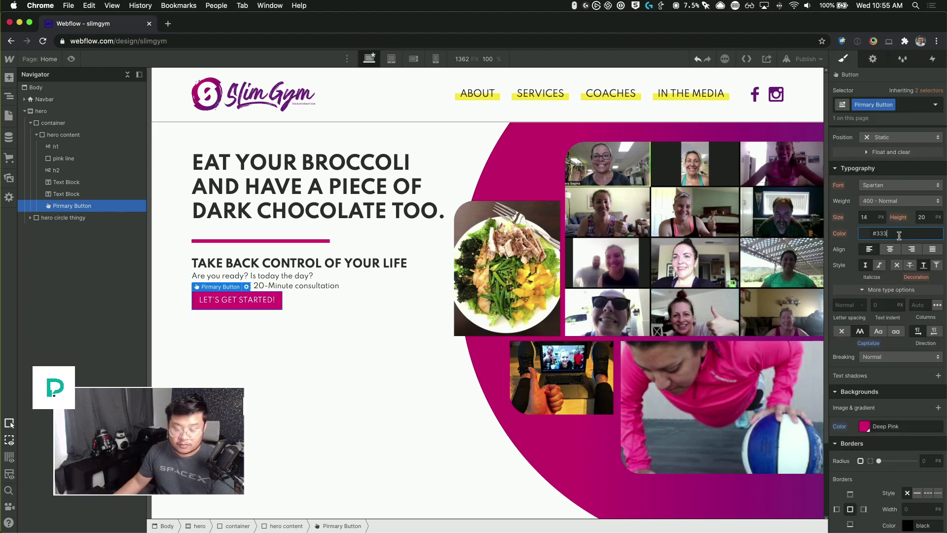
{"action": "type", "text": "white"}
{"action": "key", "text": "super+Tab"}
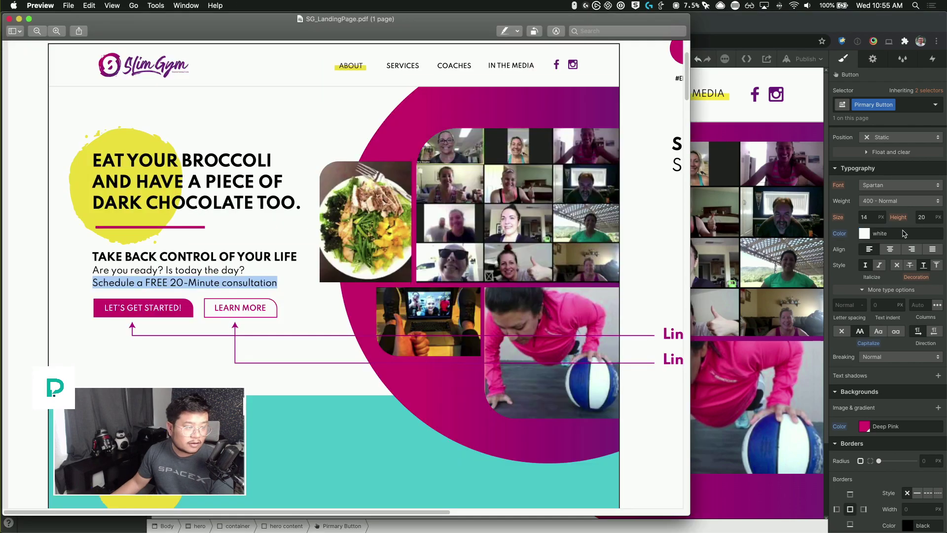
{"action": "key", "text": "super+Tab"}
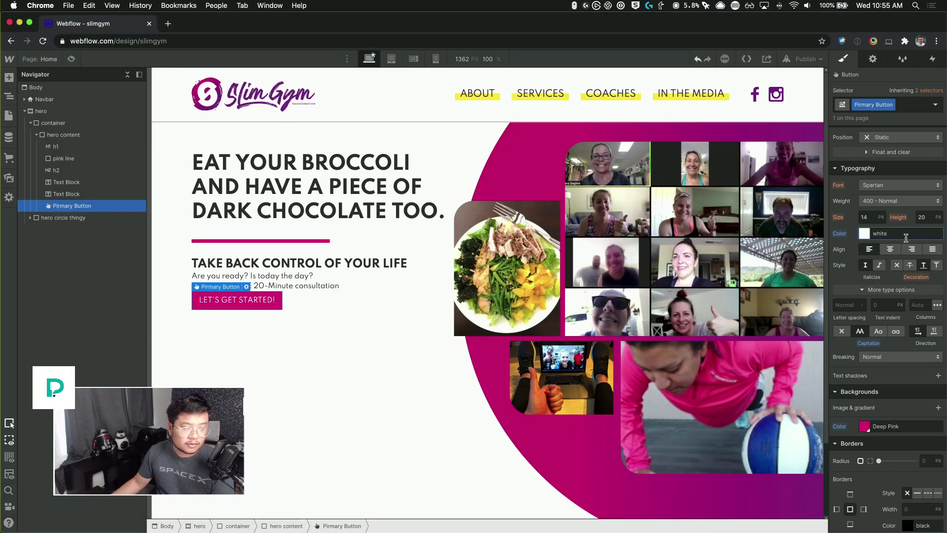
- Examine the shape, lettering and spacing of the two hero buttons in the PDF mockup in Preview, then return to Webflow in Chrome
{"action": "key", "text": "super+Tab"}
{"action": "scroll", "coordinate": [469, 360], "scroll_direction": "up", "scroll_amount": 5}
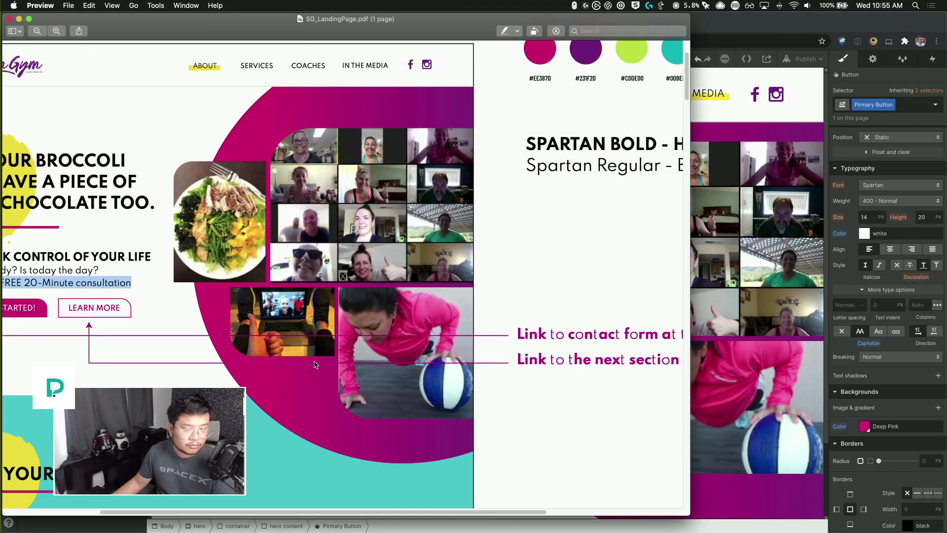
{"action": "scroll", "coordinate": [555, 355], "scroll_direction": "right", "scroll_amount": 3}
{"action": "scroll", "coordinate": [555, 356], "scroll_direction": "left", "scroll_amount": 10}
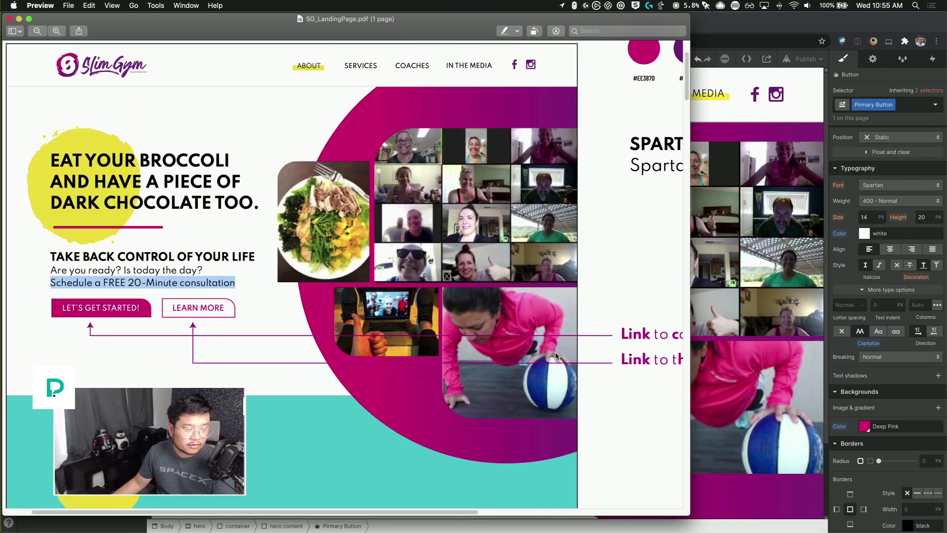
{"action": "scroll", "coordinate": [556, 355], "scroll_direction": "right", "scroll_amount": 3}
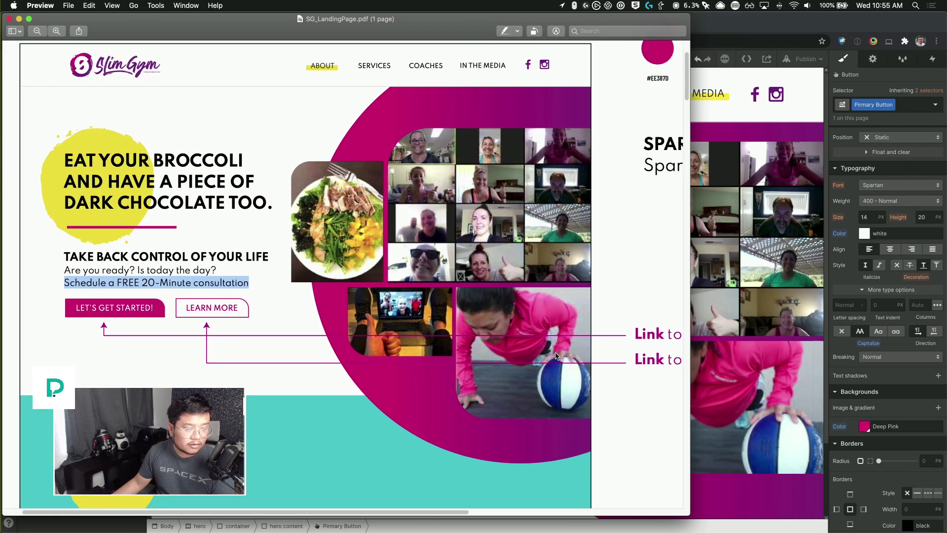
{"action": "scroll", "coordinate": [557, 355], "scroll_direction": "left", "scroll_amount": 2}
{"action": "scroll", "coordinate": [556, 355], "scroll_direction": "right", "scroll_amount": 6}
{"action": "scroll", "coordinate": [556, 356], "scroll_direction": "left", "scroll_amount": 6}
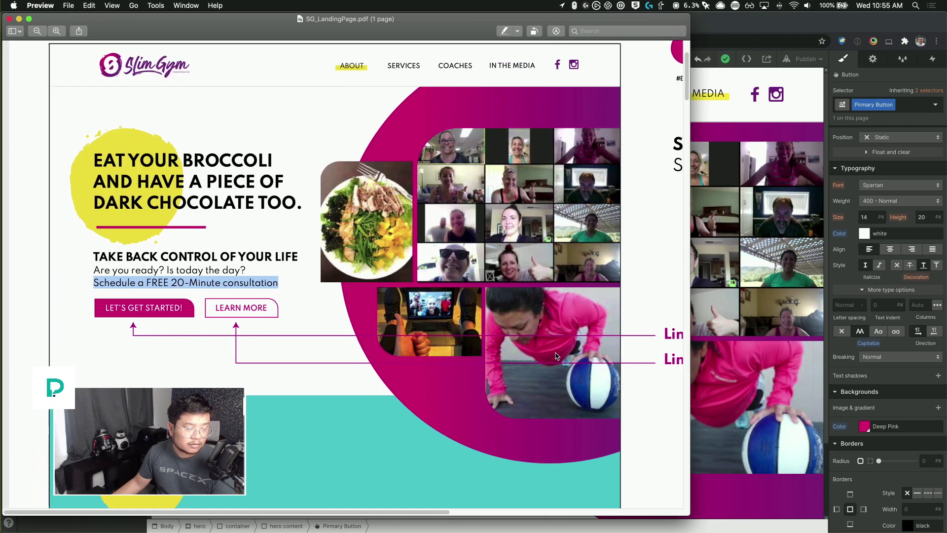
{"action": "scroll", "coordinate": [556, 354], "scroll_direction": "right", "scroll_amount": 1}
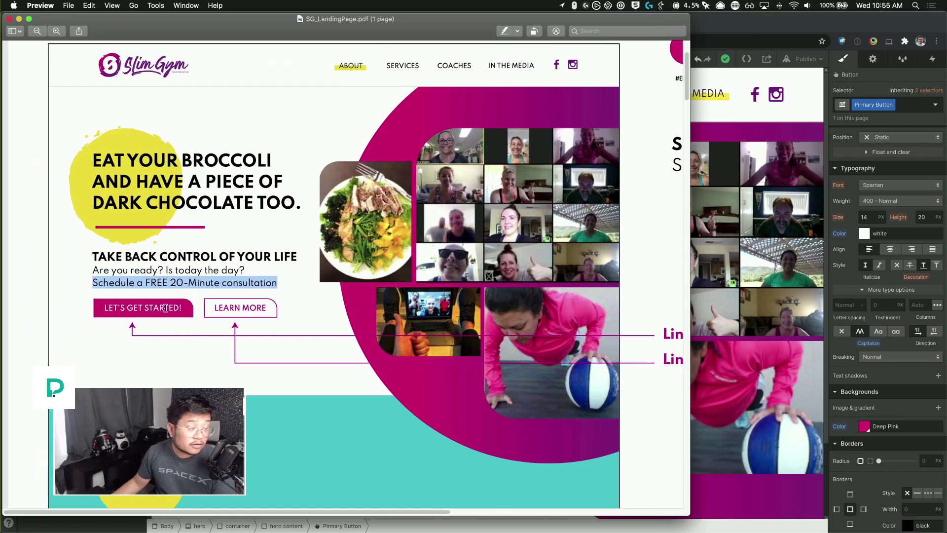
{"action": "key", "text": "super+Tab"}
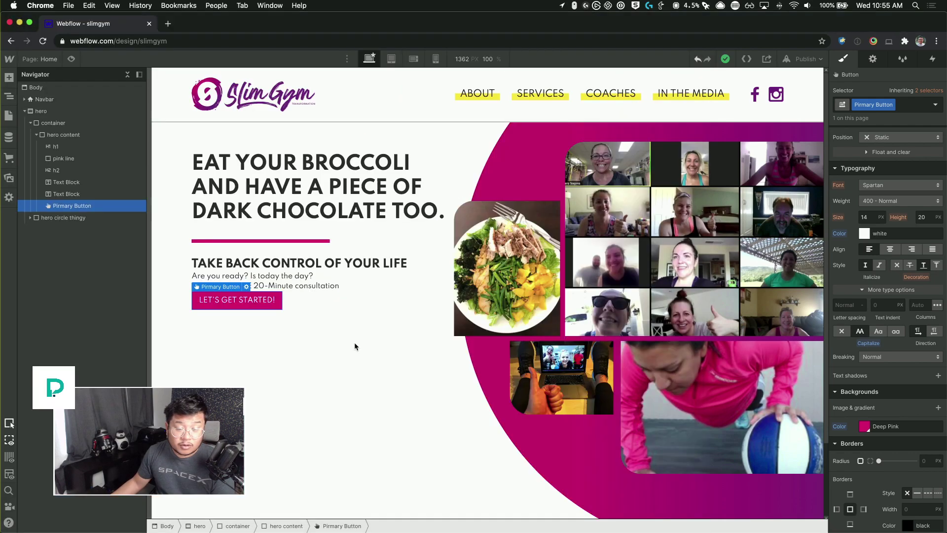
- Set the button's font weight to 600 - Semi Bold and compare it with the PDF mockup
{"action": "left_click", "coordinate": [894, 201]}
{"action": "left_click", "coordinate": [889, 225]}
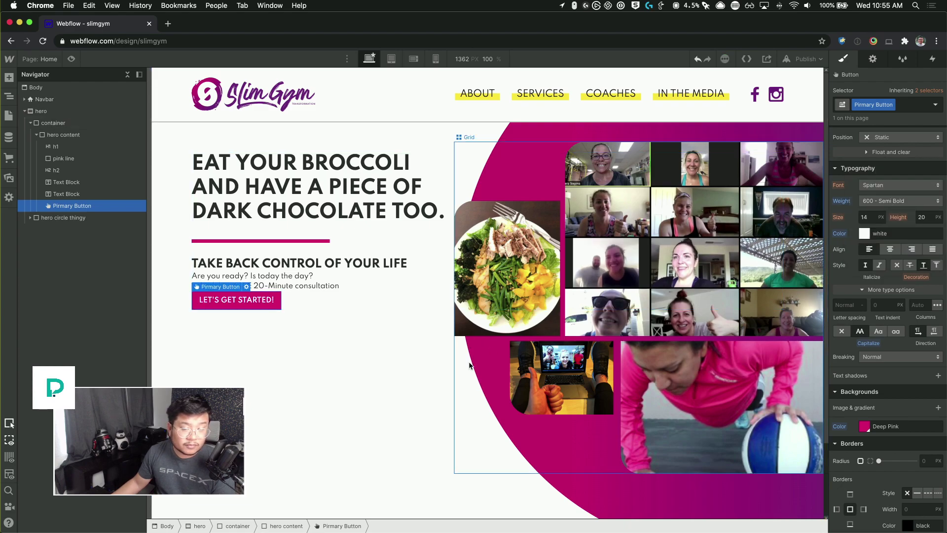
{"action": "key", "text": "super+Tab"}
{"action": "key", "text": "super+Tab"}
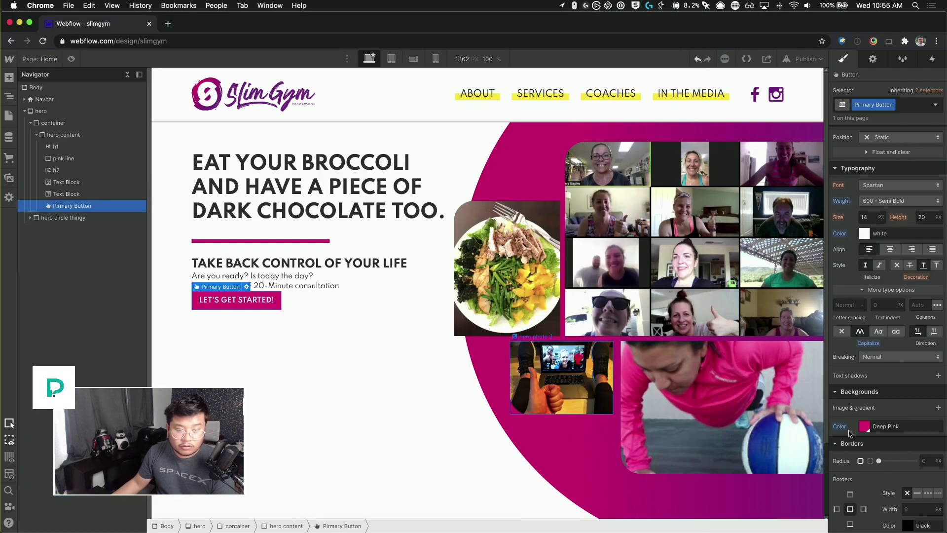
- Round only the button's top-right corner with a radius of 20 px
{"action": "scroll", "coordinate": [879, 346], "scroll_direction": "down", "scroll_amount": 5}
{"action": "left_click", "coordinate": [871, 342]}
{"action": "left_click", "coordinate": [925, 357]}
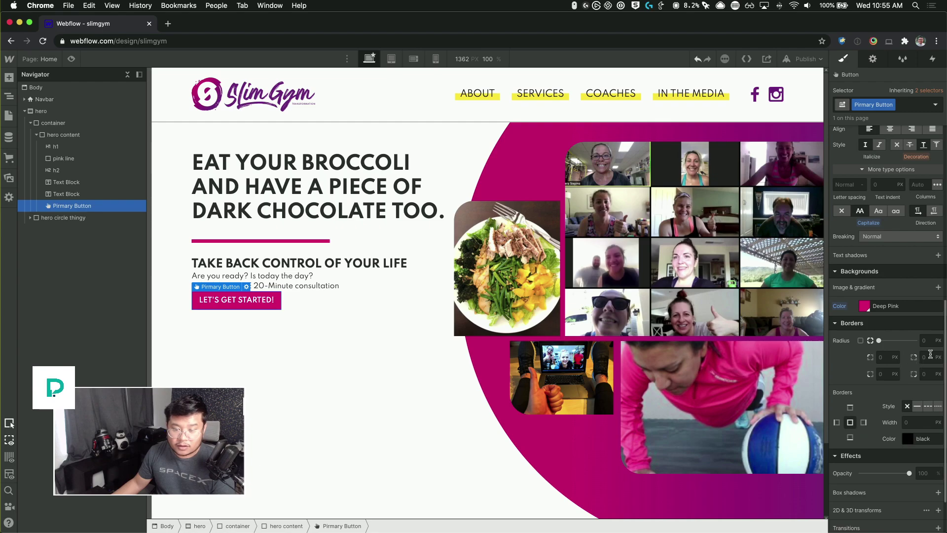
{"action": "type", "text": "20"}
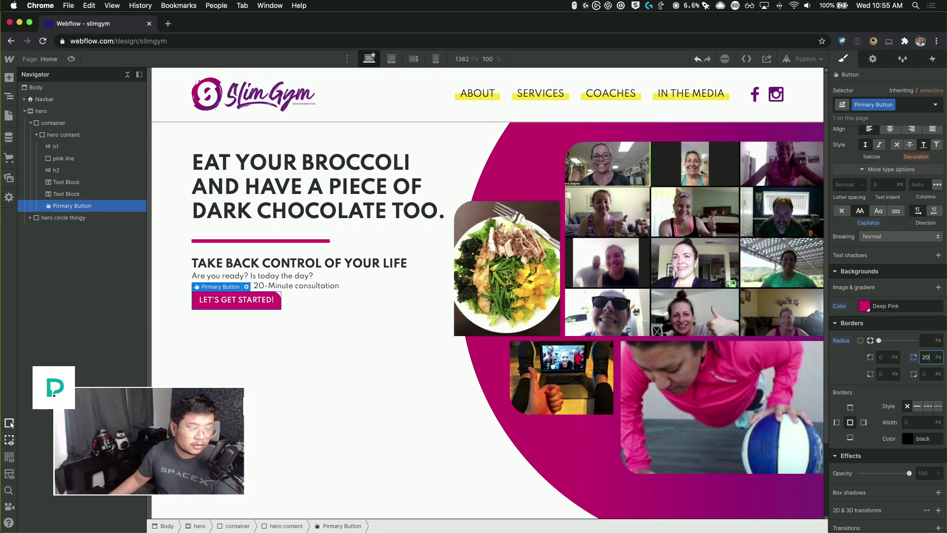
- Set the button's padding to 22 px at the sides and 10 px above and below, and its line height to 1.3
{"action": "scroll", "coordinate": [913, 211], "scroll_direction": "up", "scroll_amount": 5}
{"action": "left_click_drag", "start_coordinate": [913, 212], "coordinate": [899, 192]}
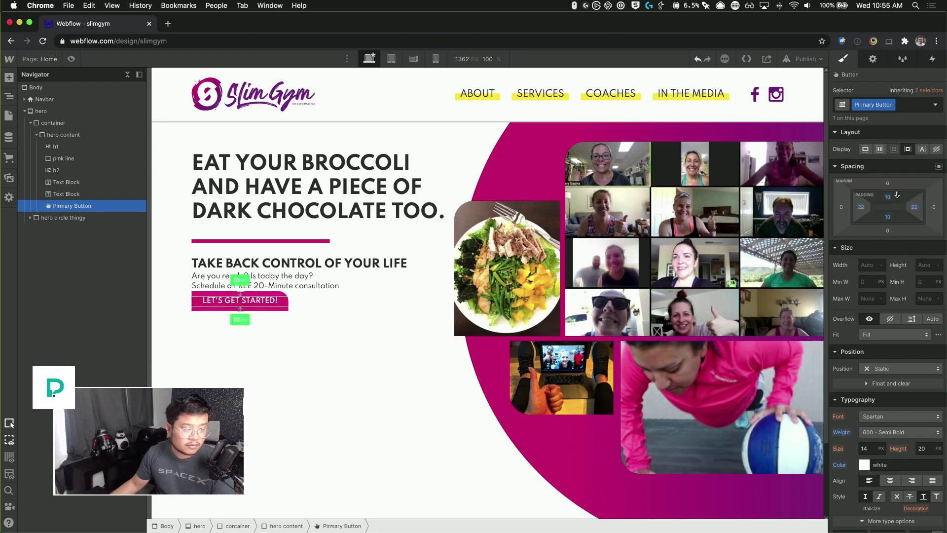
{"action": "scroll", "coordinate": [894, 391], "scroll_direction": "down", "scroll_amount": 1}
{"action": "left_click", "coordinate": [922, 442]}
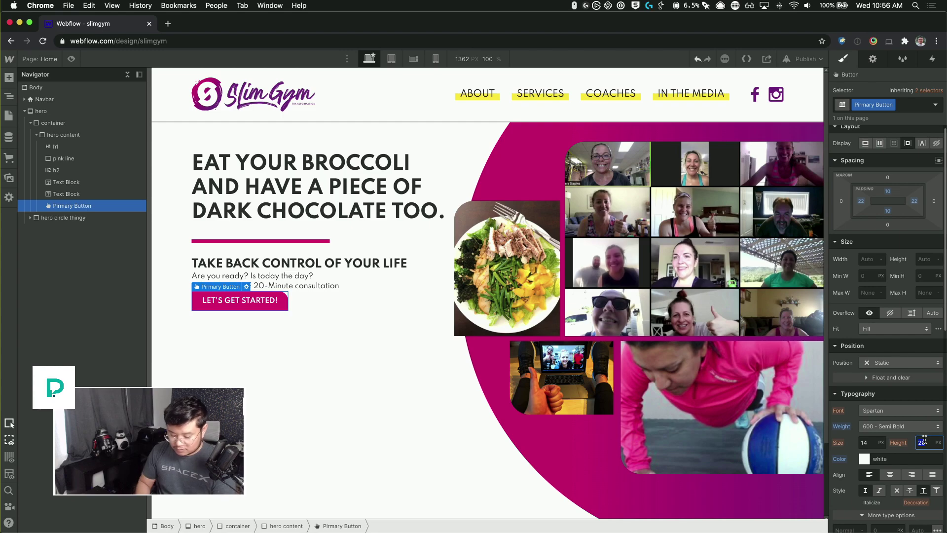
{"action": "type", "text": "1"}
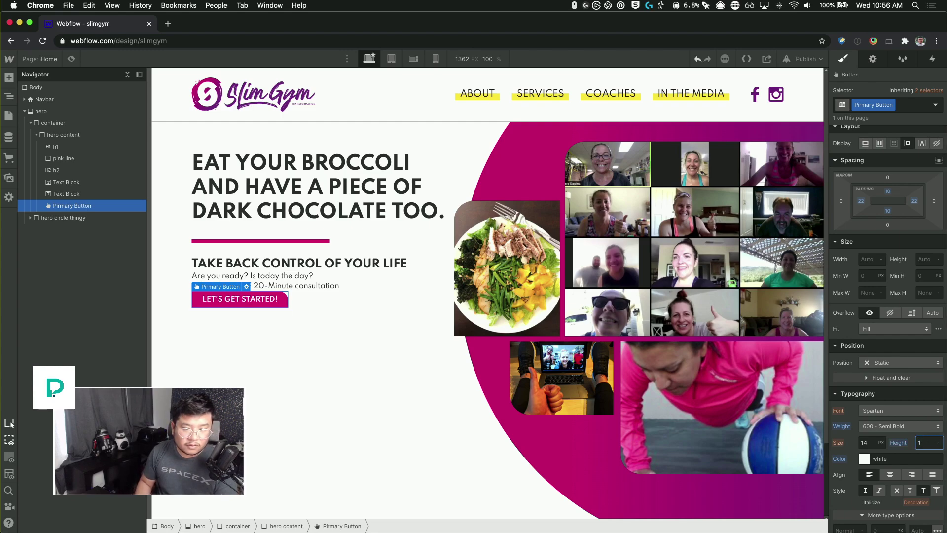
{"action": "type", "text": ".4"}
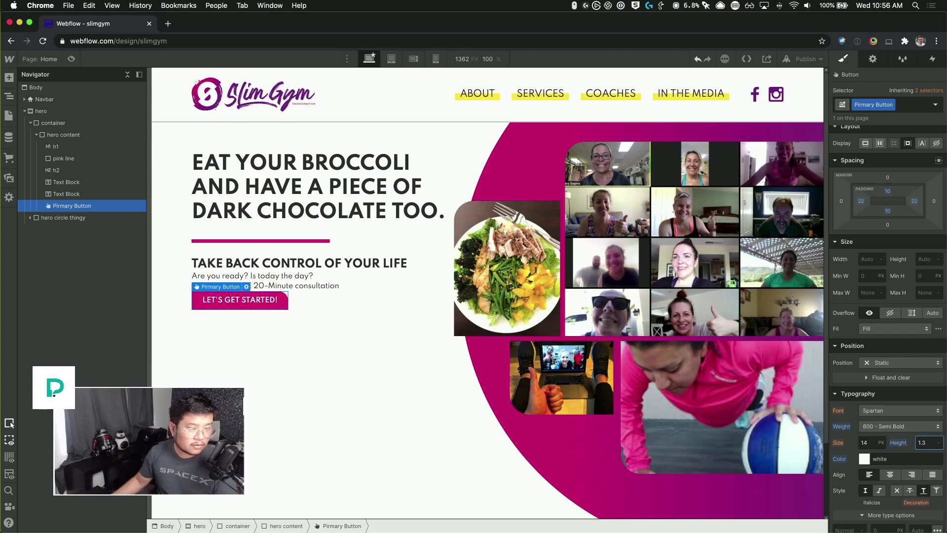
{"action": "left_click", "coordinate": [324, 353]}
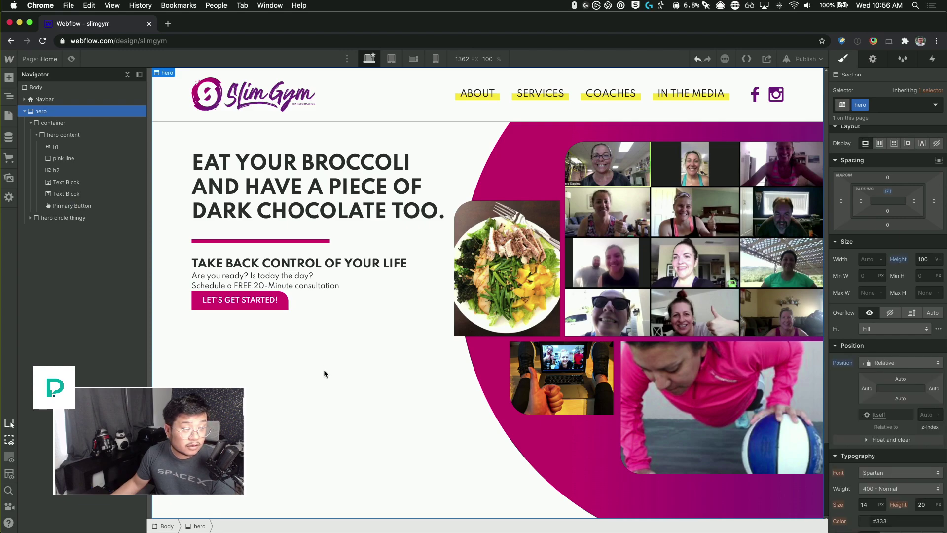
- Set the button's top padding to 12 px, compare it with the PDF mockup and set its font size to 16 px
{"action": "left_click", "coordinate": [274, 303]}
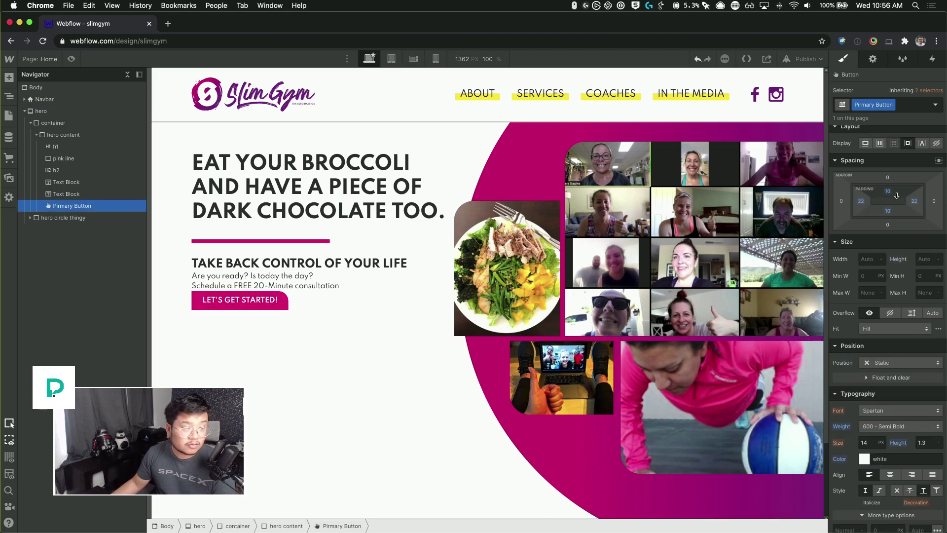
{"action": "left_click_drag", "start_coordinate": [897, 195], "coordinate": [897, 196]}
{"action": "left_click", "coordinate": [317, 388]}
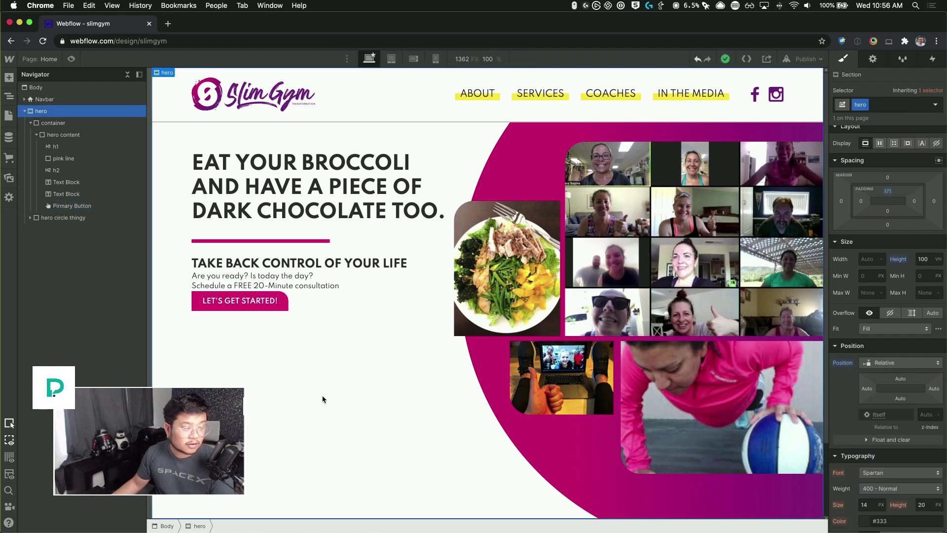
{"action": "key", "text": "super+Tab"}
{"action": "key", "text": "super+Tab"}
{"action": "left_click", "coordinate": [210, 301]}
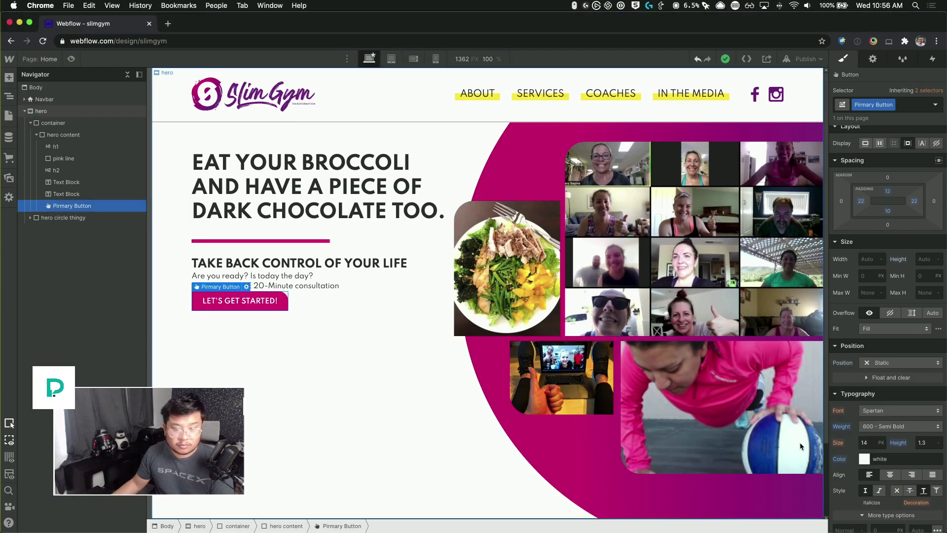
{"action": "key", "text": "Up"}
{"action": "key", "text": "Up"}
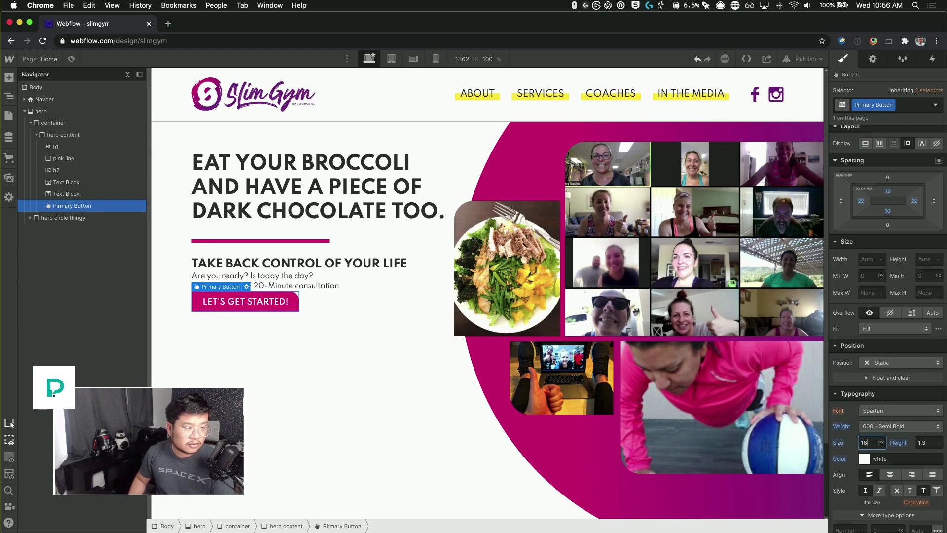
- Duplicate the "Let's get started!" button beside itself and set the button class's right margin to 24 px
{"action": "left_click", "coordinate": [284, 306]}
{"action": "key", "text": "super+c"}
{"action": "key", "text": "super+v"}
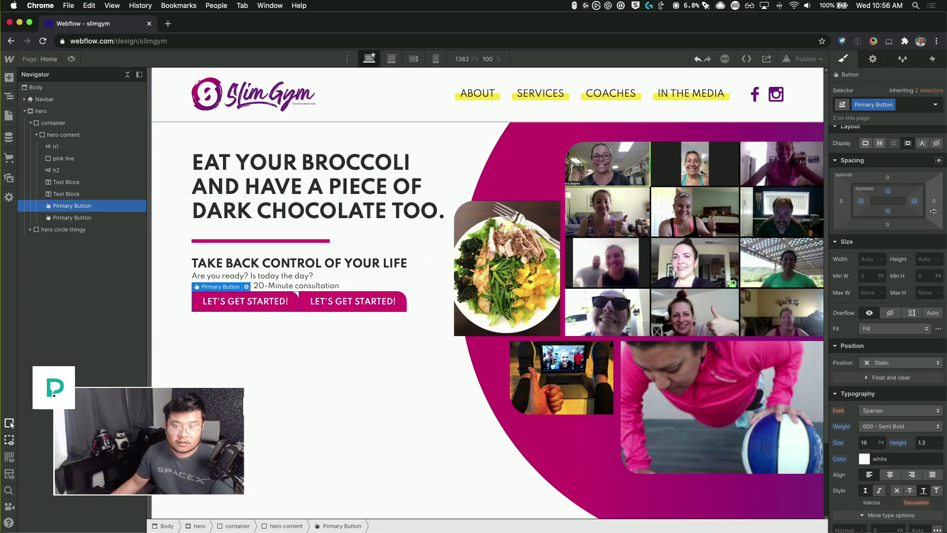
{"action": "left_click_drag", "start_coordinate": [934, 204], "coordinate": [944, 203]}
- Correct the button class name to "Primary Button" and give the second button a duplicate of that class named "Secondary Button"
{"action": "left_click", "coordinate": [390, 303]}
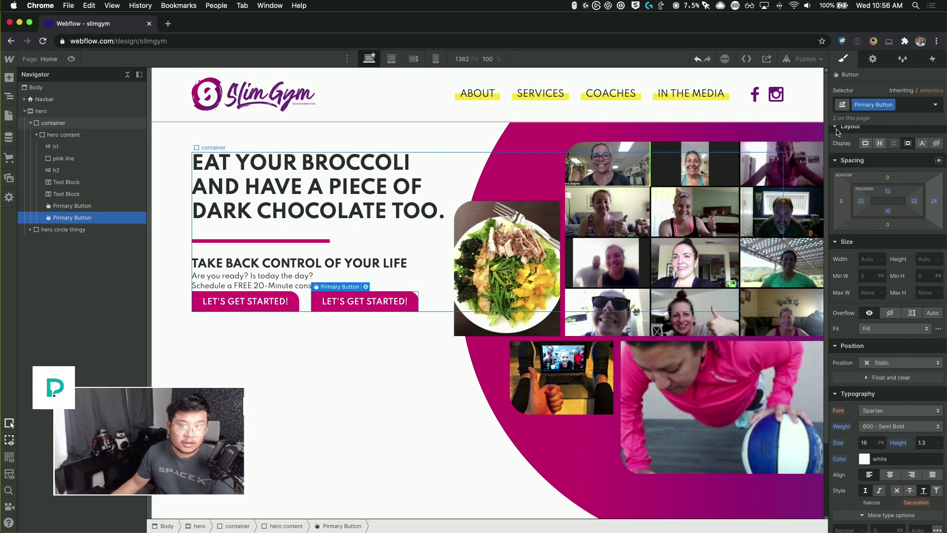
{"action": "left_click", "coordinate": [874, 105]}
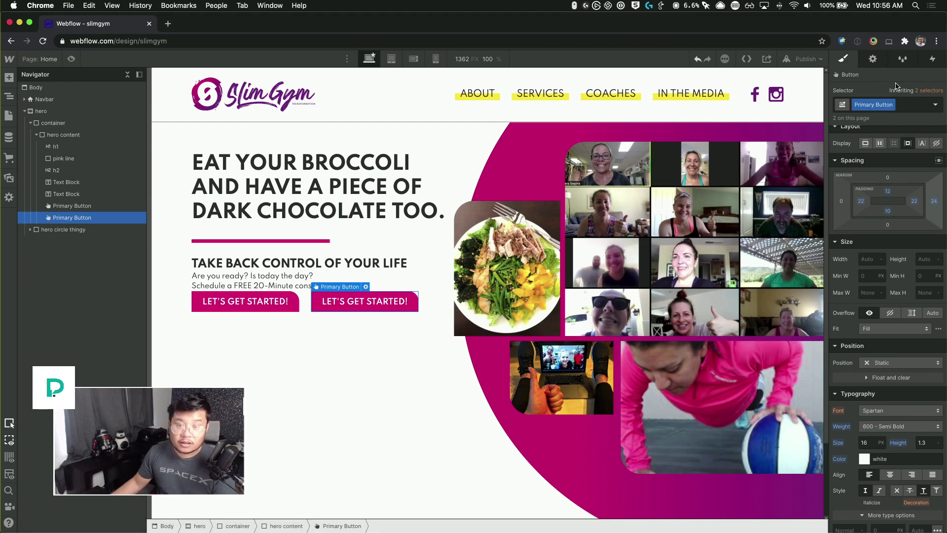
{"action": "left_click", "coordinate": [898, 110]}
{"action": "left_click", "coordinate": [900, 143]}
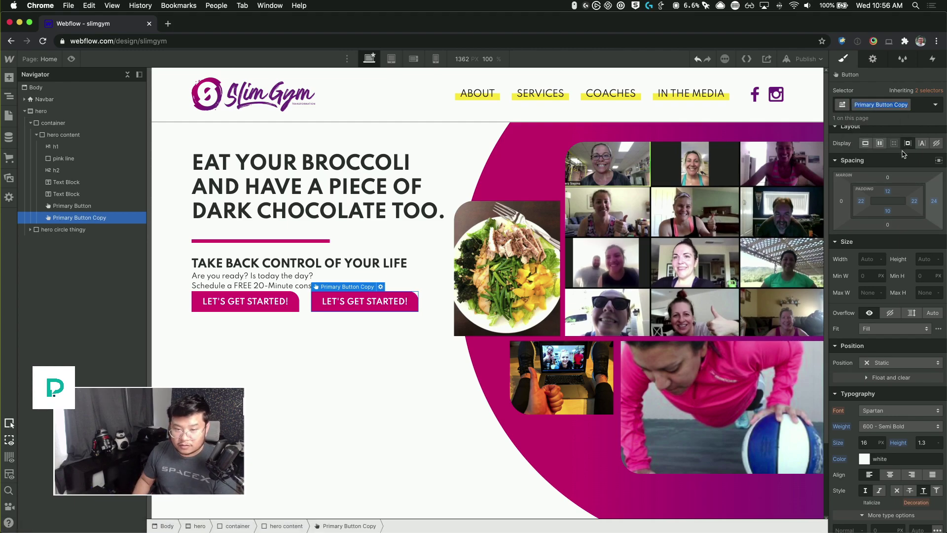
{"action": "key", "text": "BackSpace"}
{"action": "type", "text": "Secondary"}
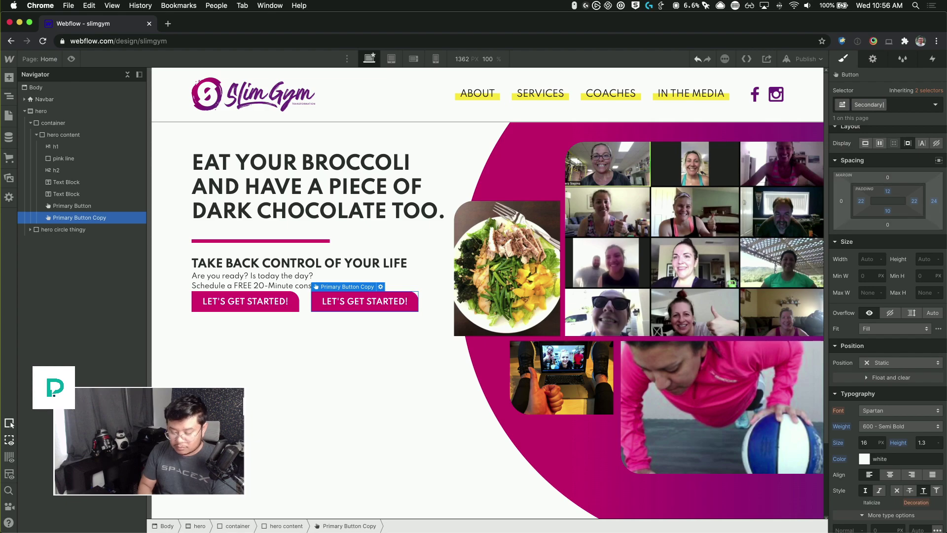
{"action": "type", "text": " Button"}
{"action": "key", "text": "Return"}
- Replace the second button's text with "LEARN MORE", checking the wording against the PDF mockup
{"action": "key", "text": "super+Tab"}
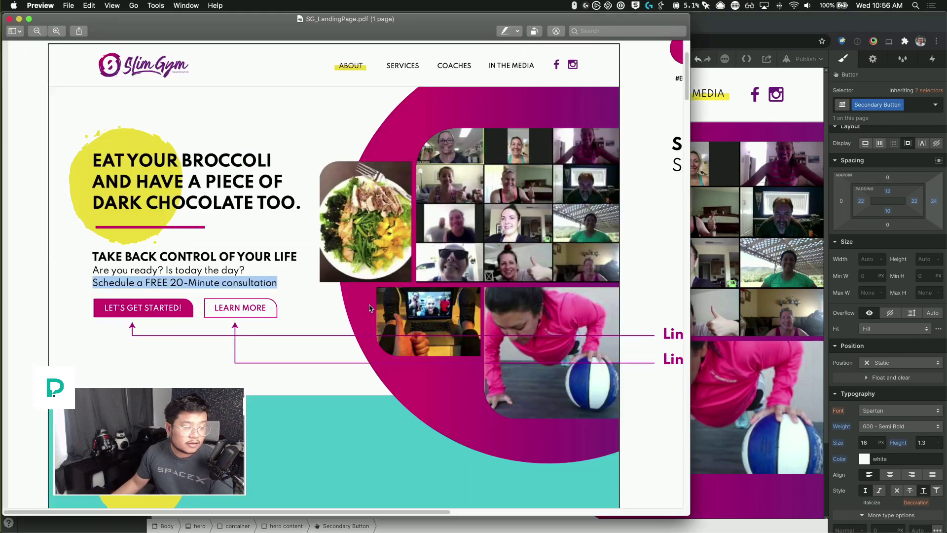
{"action": "key", "text": "super+Tab"}
{"action": "double_click", "coordinate": [346, 301]}
{"action": "type", "text": "L"}
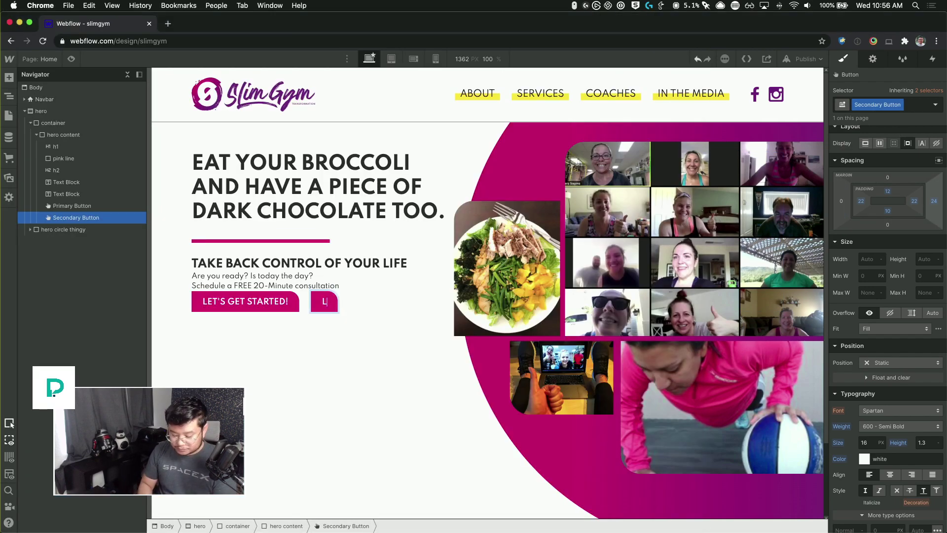
{"action": "type", "text": "EARN MORE"}
{"action": "key", "text": "Escape"}
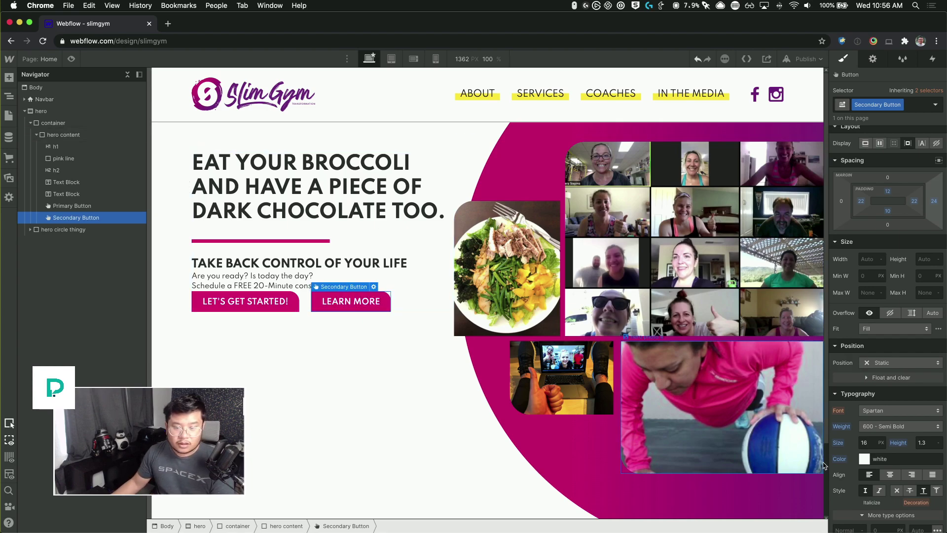
- Set the LEARN MORE button's text color to the Deep Pink swatch and its background color to white
{"action": "scroll", "coordinate": [890, 464], "scroll_direction": "down", "scroll_amount": 3}
{"action": "scroll", "coordinate": [890, 464], "scroll_direction": "down", "scroll_amount": 1}
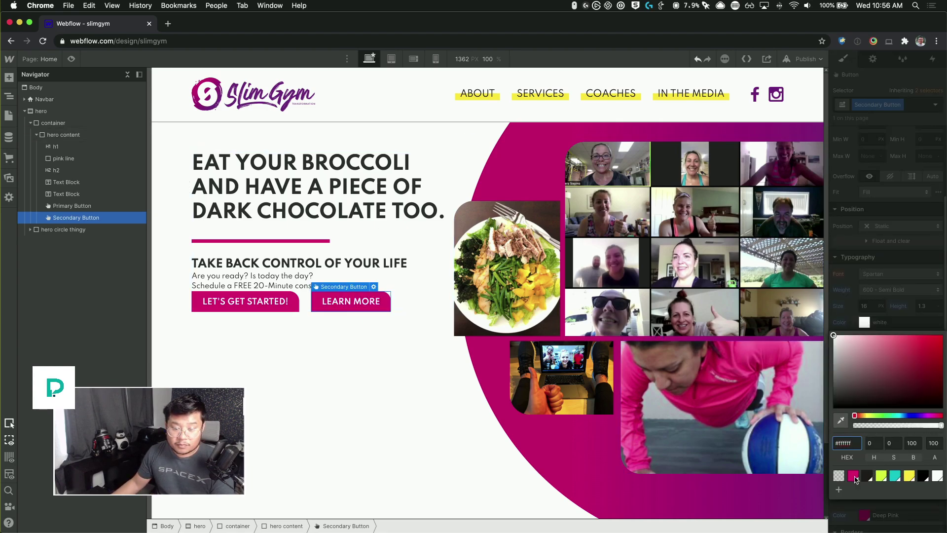
{"action": "left_click", "coordinate": [854, 477]}
{"action": "left_click", "coordinate": [883, 286]}
{"action": "scroll", "coordinate": [871, 321], "scroll_direction": "down", "scroll_amount": 5}
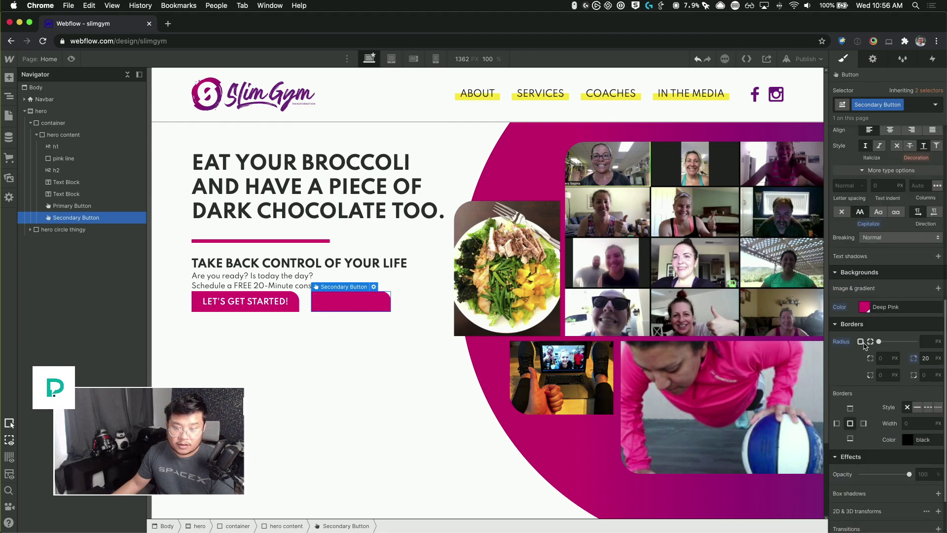
{"action": "left_click", "coordinate": [865, 307]}
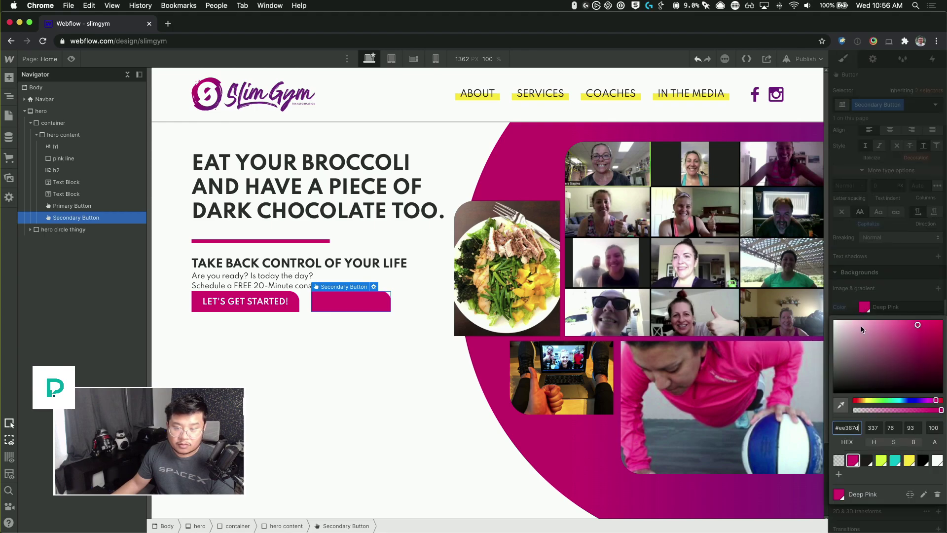
{"action": "left_click", "coordinate": [938, 461]}
{"action": "key", "text": "Escape"}
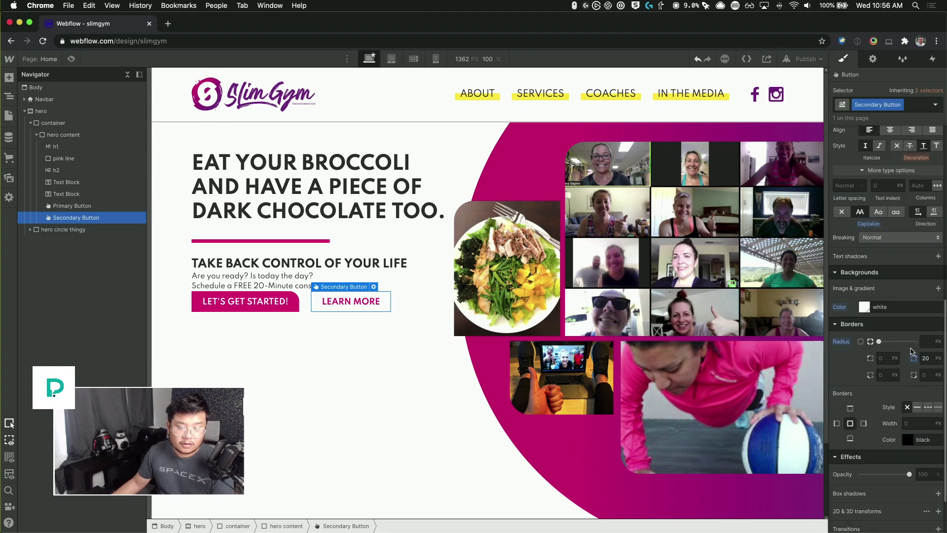
- Give the LEARN MORE button a solid Deep Pink border 2 px wide, comparing its thickness with the PDF mockup
{"action": "left_click", "coordinate": [918, 407]}
{"action": "left_click", "coordinate": [908, 440]}
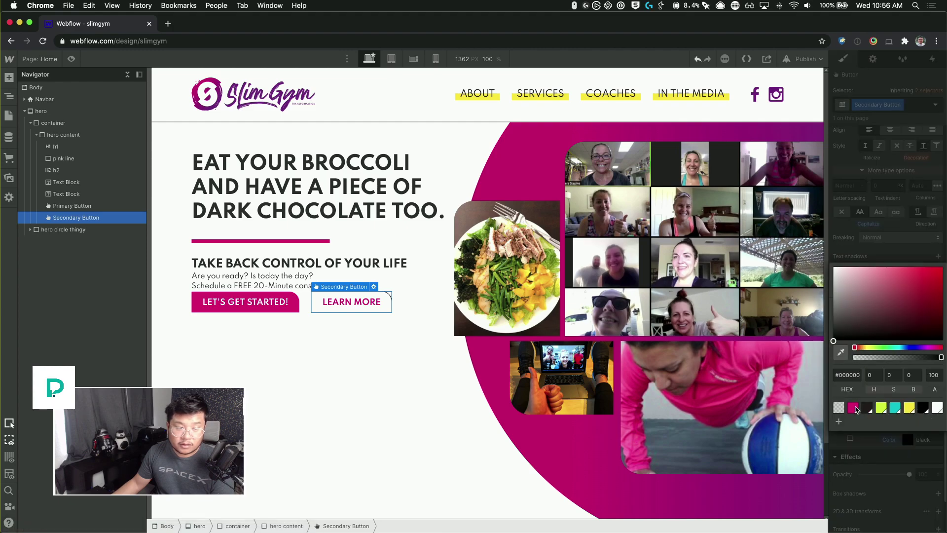
{"action": "left_click", "coordinate": [856, 409]}
{"action": "left_click", "coordinate": [908, 423]}
{"action": "left_click", "coordinate": [918, 420]}
{"action": "type", "text": "3"}
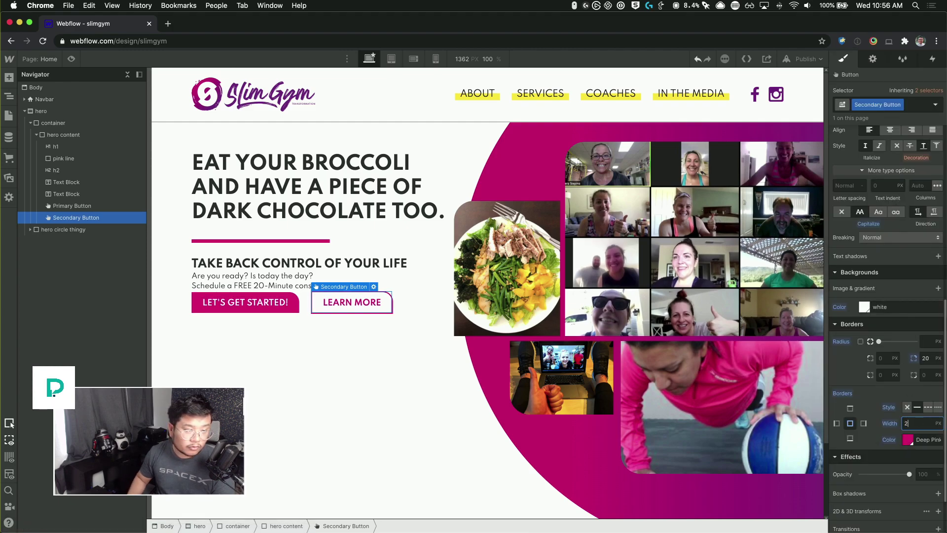
{"action": "key", "text": "super+Tab"}
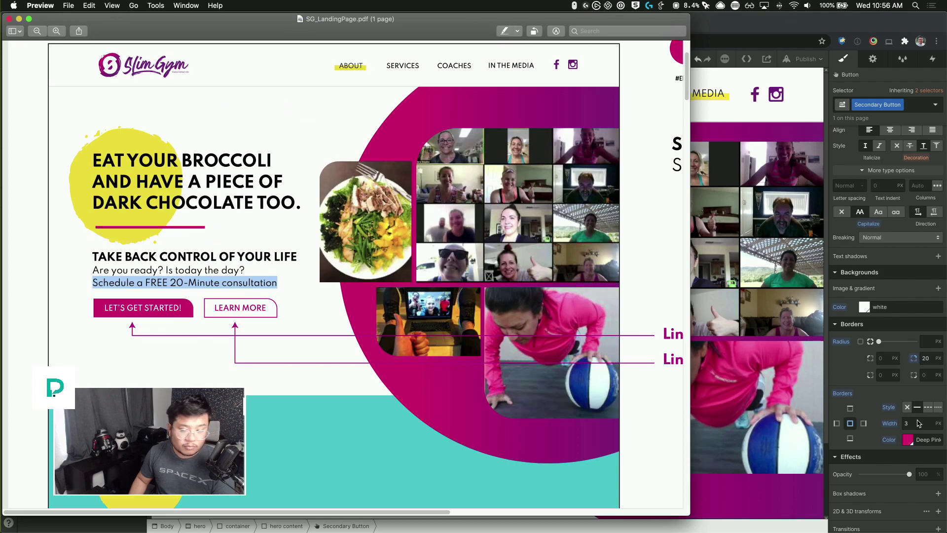
{"action": "key", "text": "super+Tab"}
{"action": "key", "text": "Down"}
{"action": "key", "text": "super+Tab"}
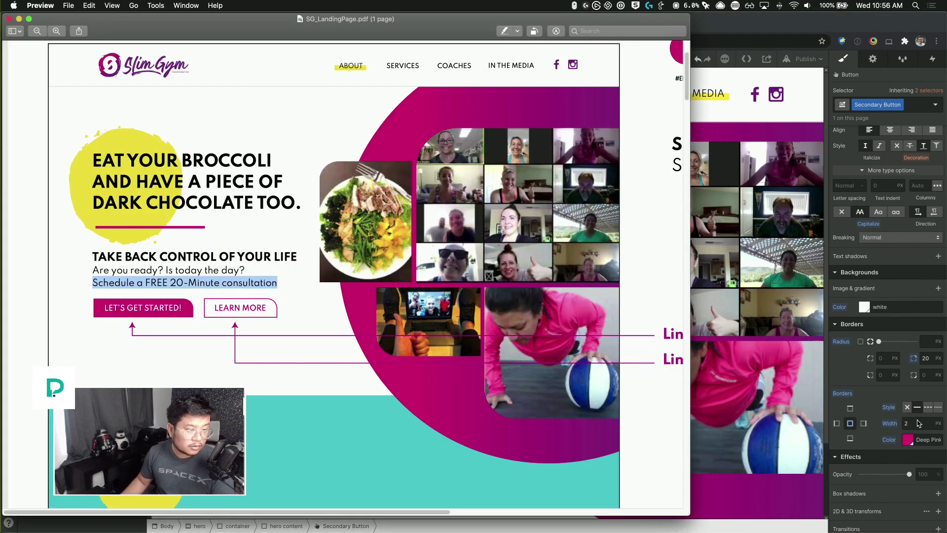
- Switch back to Webflow and give the LET'S GET STARTED! button a solid Deep Pink border 2 px wide
{"action": "key", "text": "super+Tab"}
{"action": "left_click", "coordinate": [387, 381]}
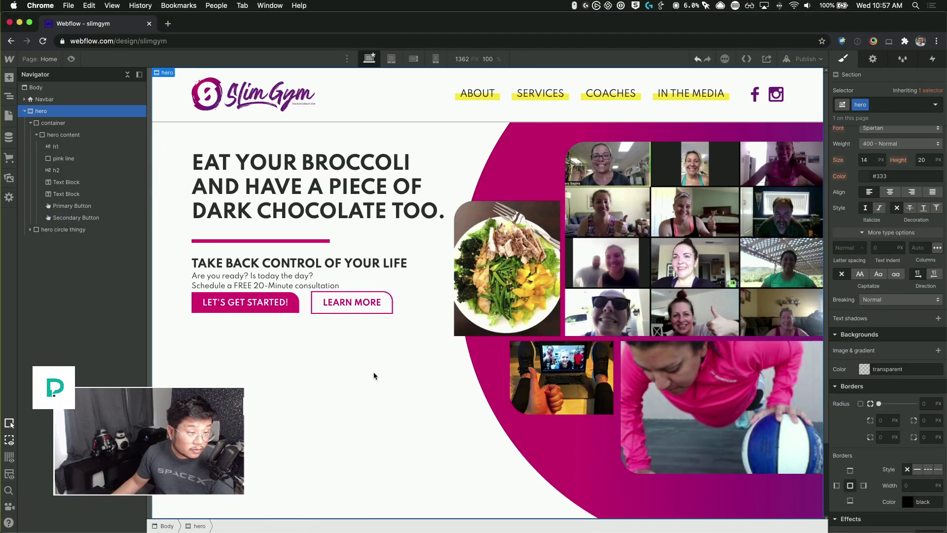
{"action": "left_click", "coordinate": [357, 306]}
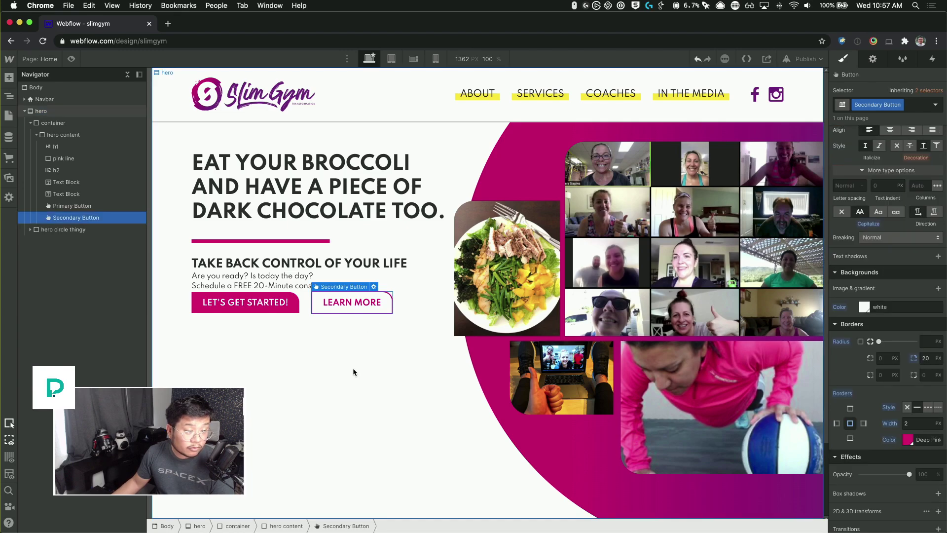
{"action": "left_click", "coordinate": [353, 368]}
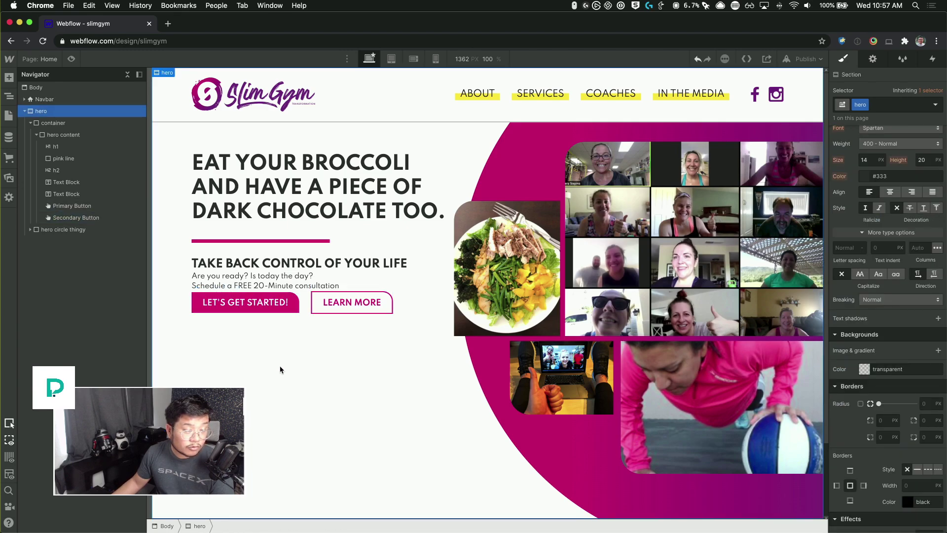
{"action": "left_click", "coordinate": [263, 305]}
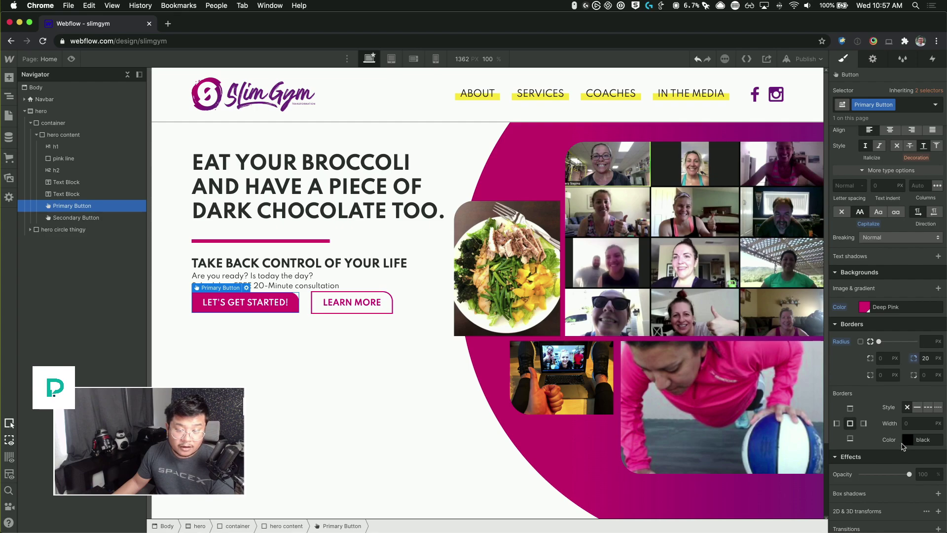
{"action": "left_click", "coordinate": [917, 407]}
{"action": "left_click", "coordinate": [919, 423]}
{"action": "type", "text": "2"}
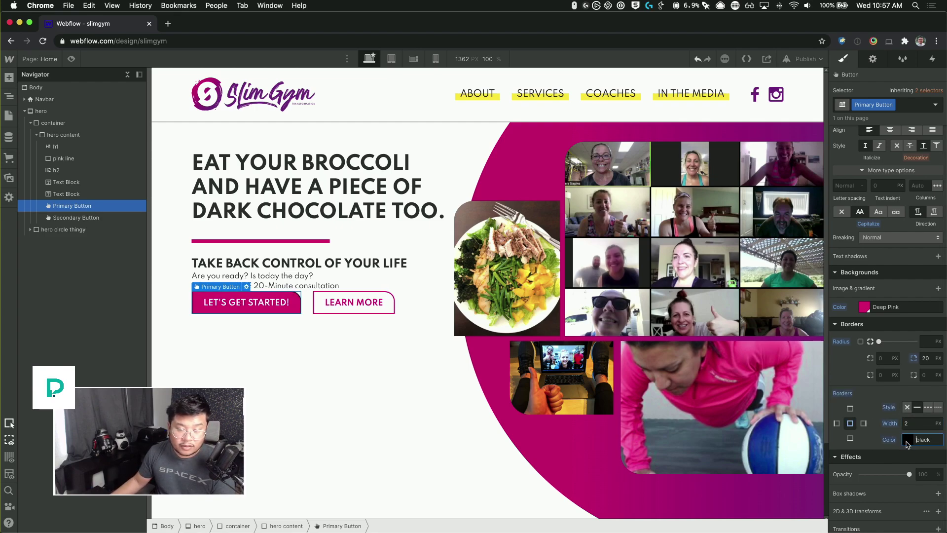
{"action": "left_click", "coordinate": [907, 441]}
{"action": "left_click", "coordinate": [855, 408]}
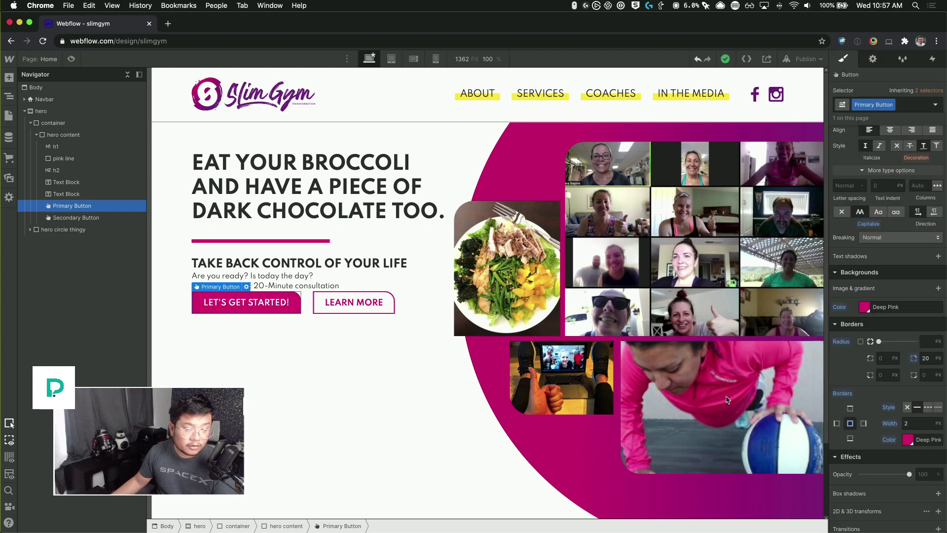
- Add a div block below the second text block in the hero content and move both buttons into it
{"action": "left_click", "coordinate": [375, 315]}
{"action": "left_click", "coordinate": [311, 291]}
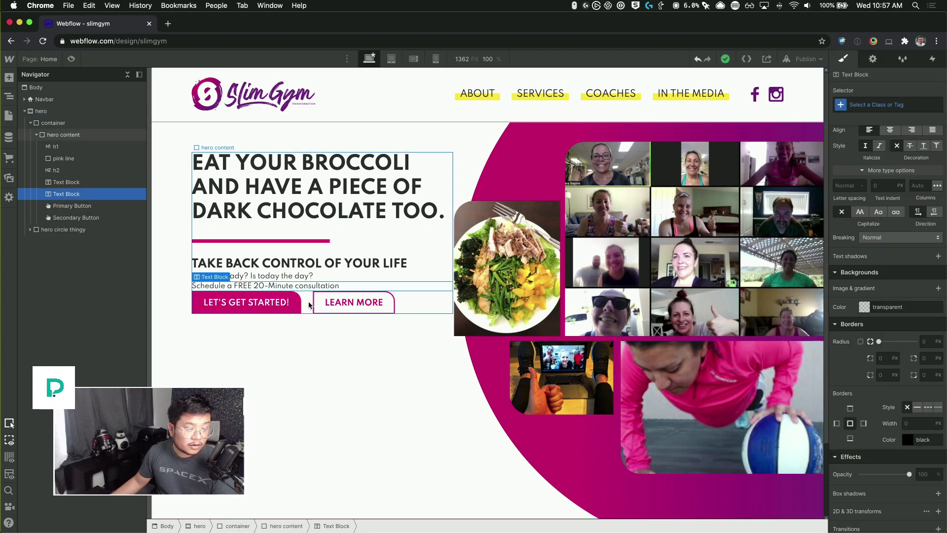
{"action": "left_click", "coordinate": [316, 306]}
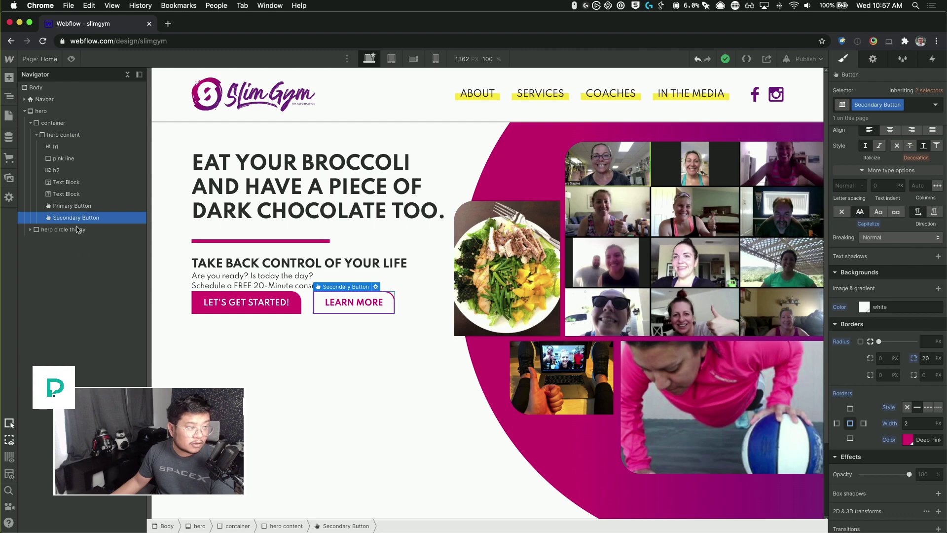
{"action": "left_click", "coordinate": [74, 195]}
{"action": "key", "text": "super+e"}
{"action": "type", "text": "div"}
{"action": "key", "text": "Return"}
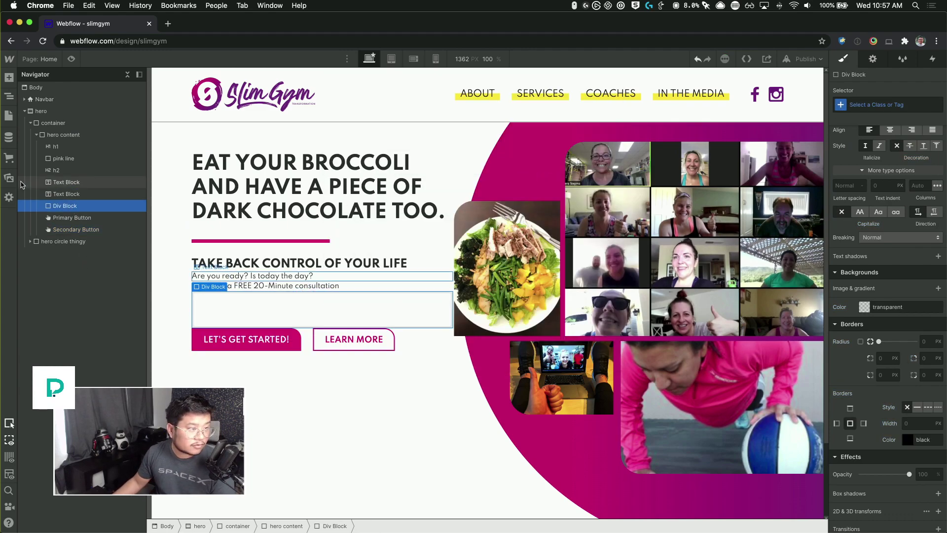
{"action": "mouse_move", "coordinate": [71, 218]}
{"action": "left_mouse_down"}
{"action": "mouse_move", "coordinate": [64, 206]}
{"action": "mouse_move", "coordinate": [61, 223]}
{"action": "mouse_move", "coordinate": [67, 209]}
{"action": "left_mouse_up"}
- Give the div block around the two buttons the class "hero button row"
{"action": "left_click", "coordinate": [74, 205]}
{"action": "key", "text": "super+Return"}
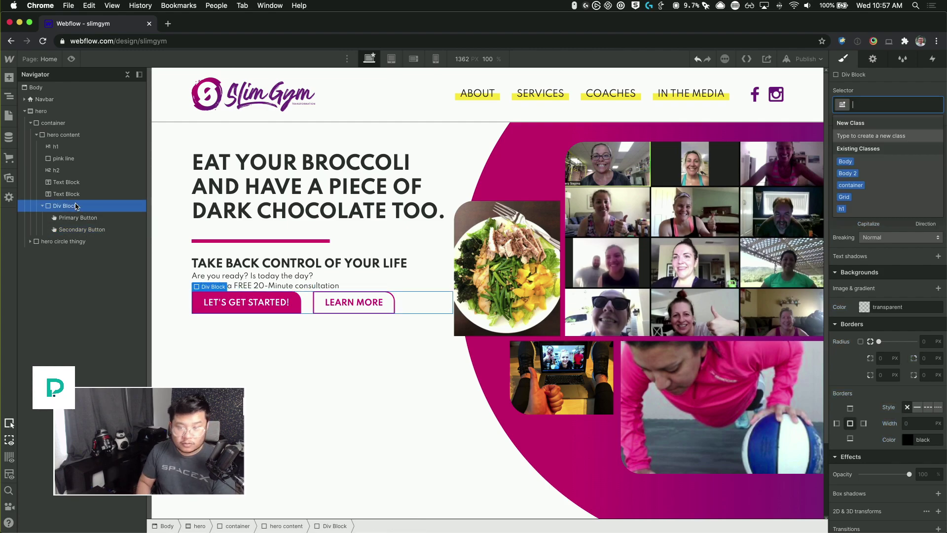
{"action": "type", "text": "hero button rpw"}
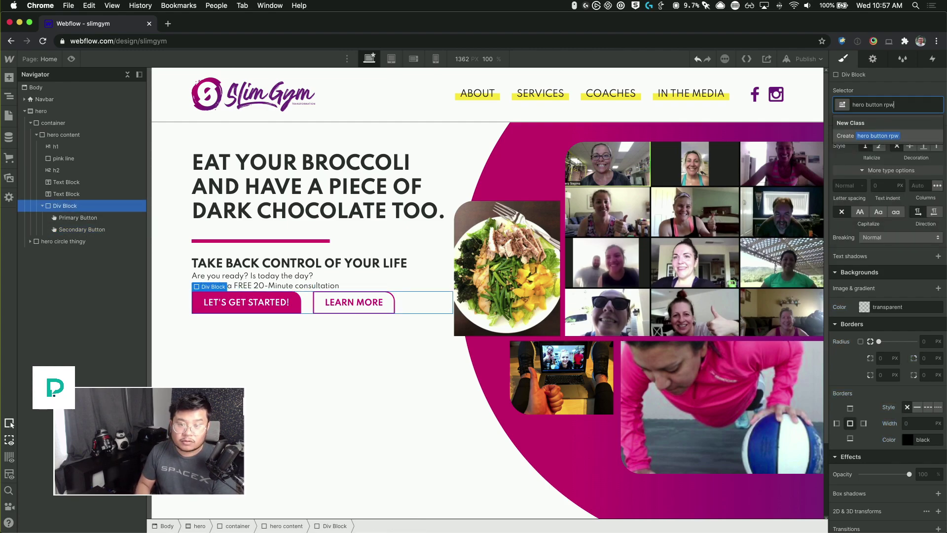
{"action": "key", "text": "Return"}
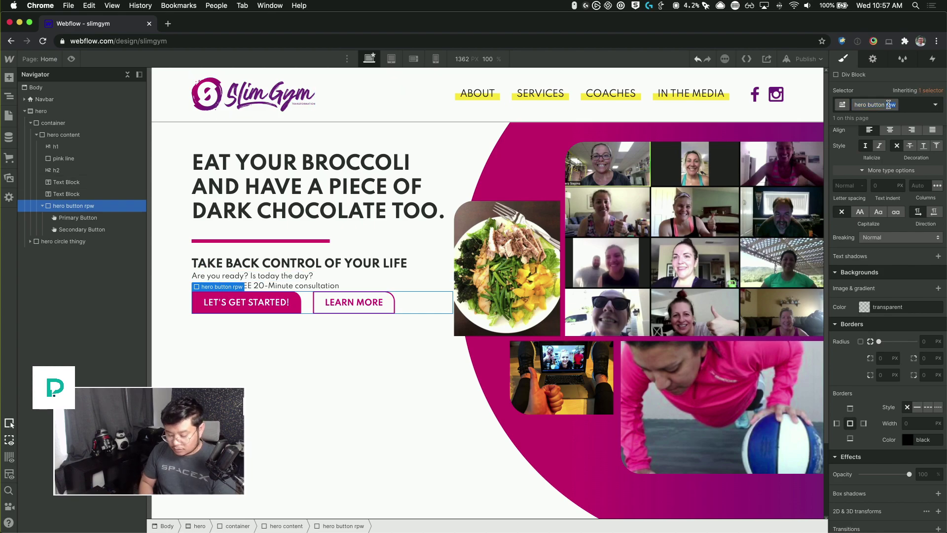
{"action": "key", "text": "BackSpace"}
{"action": "key", "text": "BackSpace"}
{"action": "type", "text": "ow"}
{"action": "key", "text": "Return"}
- Give the hero button row a top margin of about 22 px
{"action": "scroll", "coordinate": [897, 299], "scroll_direction": "up", "scroll_amount": 10}
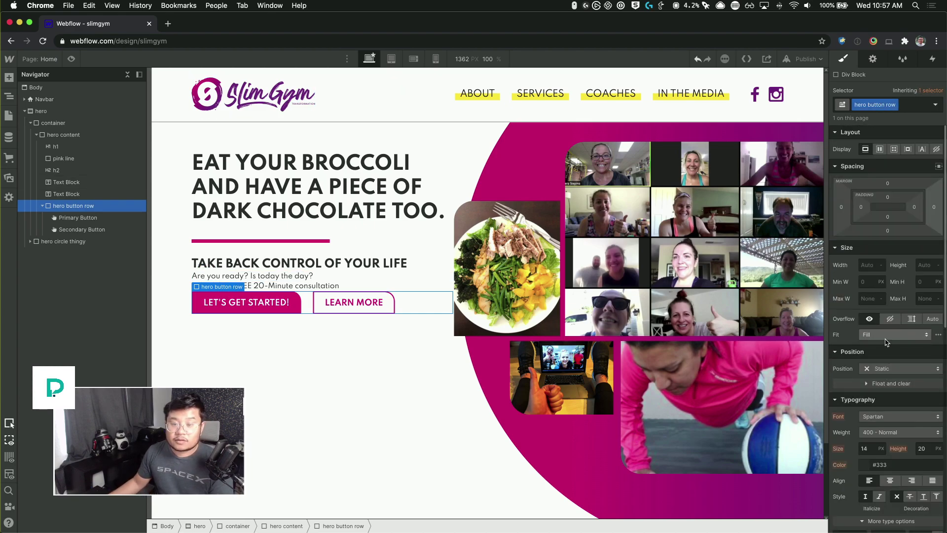
{"action": "left_click_drag", "start_coordinate": [888, 182], "coordinate": [890, 174]}
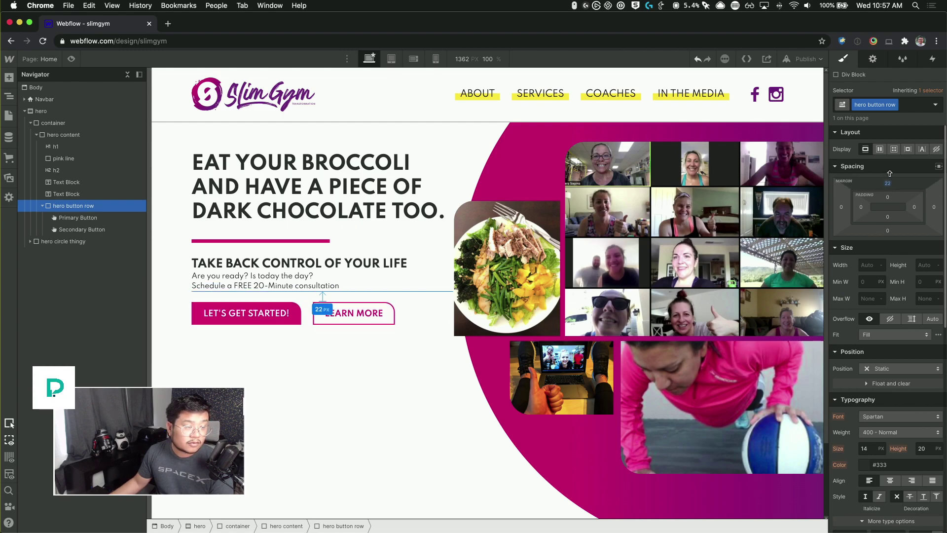
{"action": "left_click", "coordinate": [322, 416]}
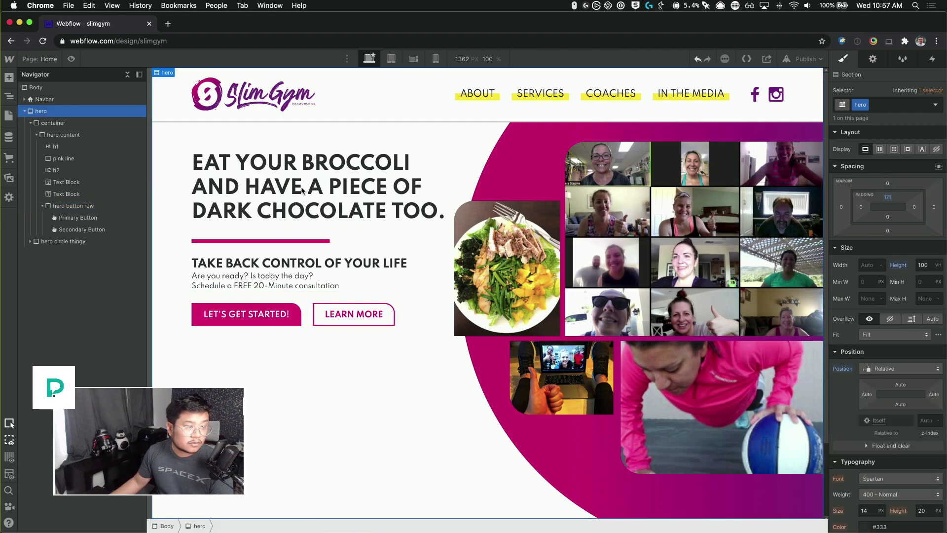
- Set the hero content block's position to Relative
{"action": "left_click", "coordinate": [296, 238]}
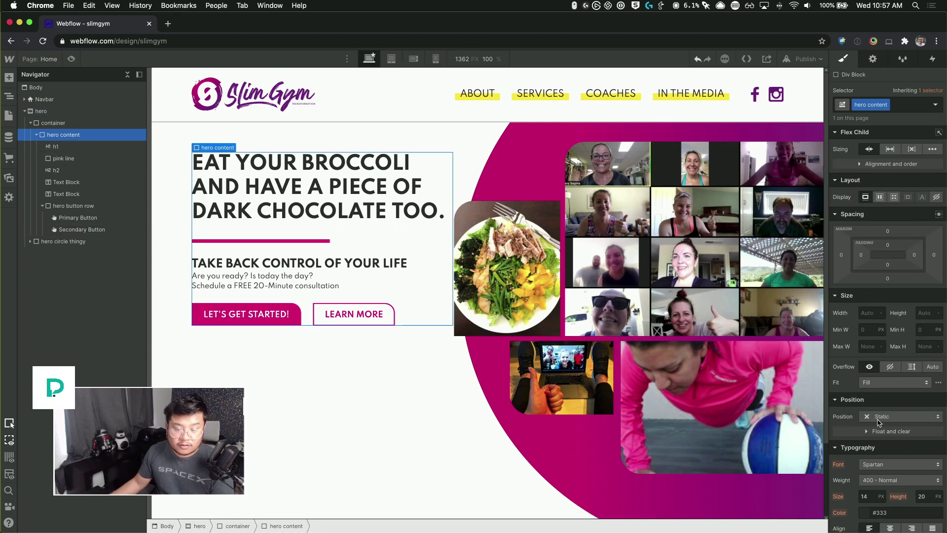
{"action": "left_click", "coordinate": [878, 422]}
{"action": "left_click", "coordinate": [883, 429]}
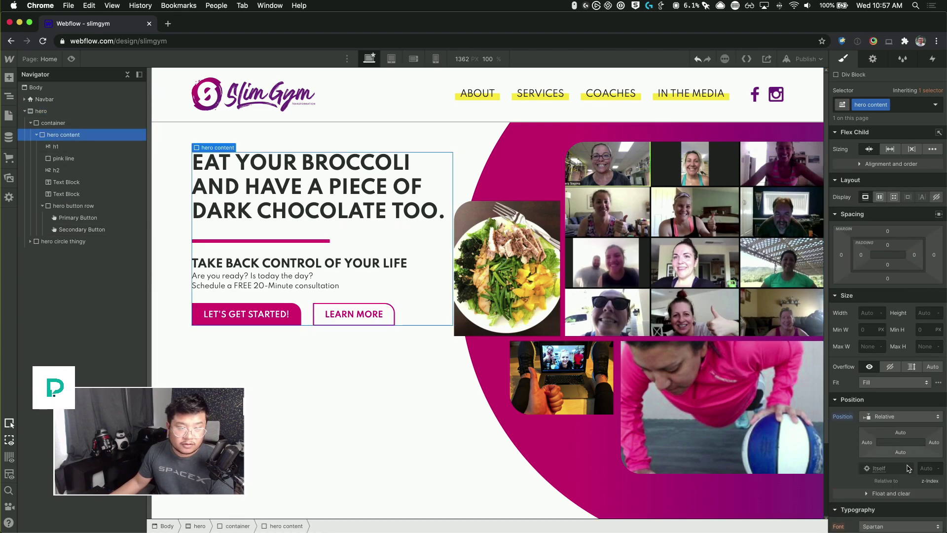
- Insert the yellow_icon.svg image from the assets into the hero content, above the main heading
{"action": "left_click", "coordinate": [342, 219]}
{"action": "key", "text": "a"}
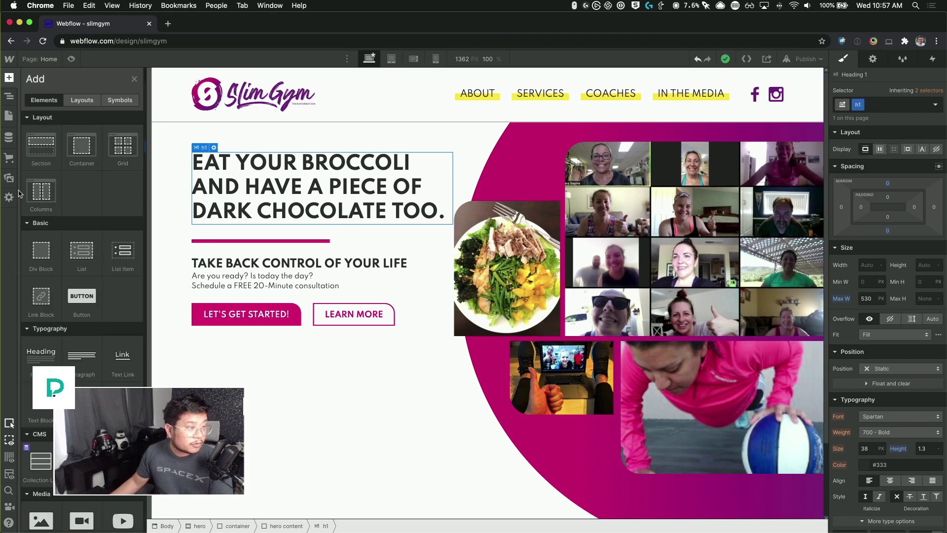
{"action": "left_click", "coordinate": [9, 177]}
{"action": "left_click_drag", "start_coordinate": [79, 213], "coordinate": [225, 190]}
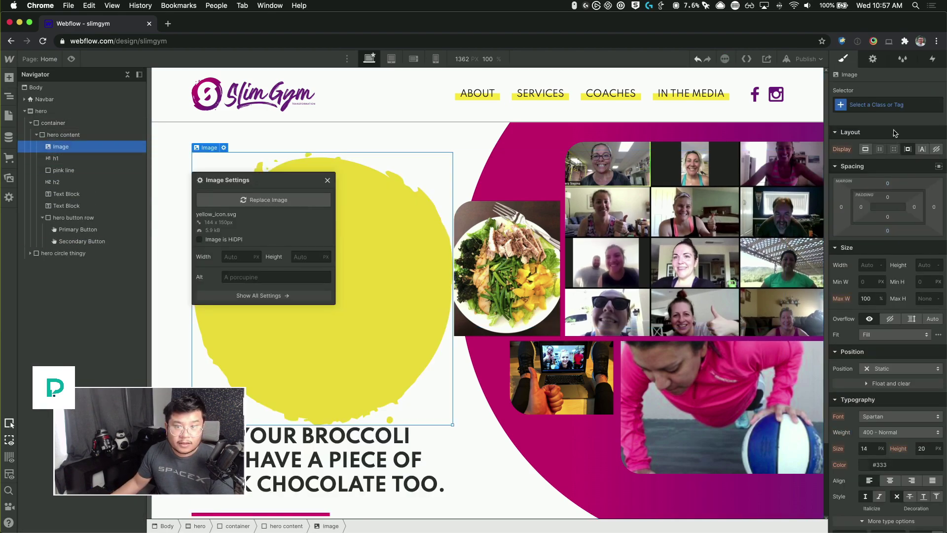
- Give the yellow image the class "hero yellow splotch" and close its image settings
{"action": "left_click", "coordinate": [890, 104]}
{"action": "type", "text": "yellow"}
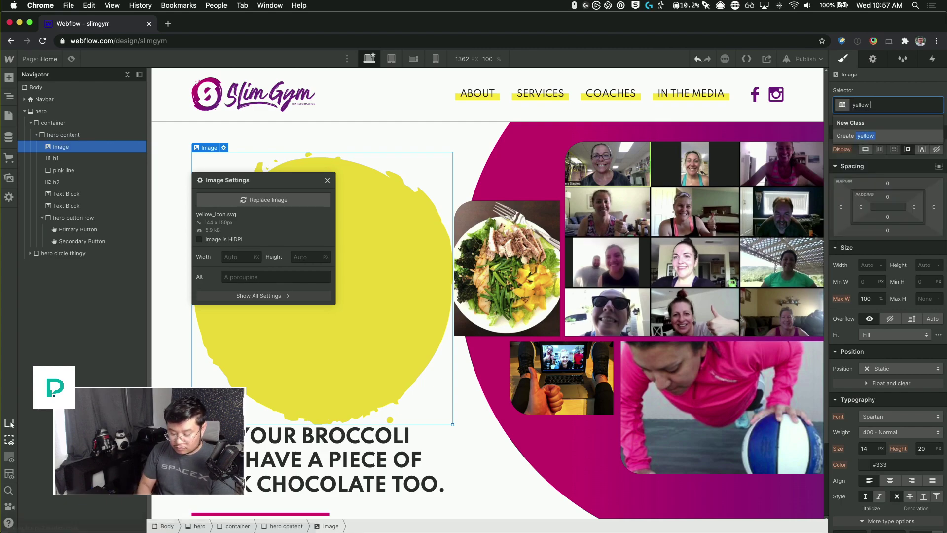
{"action": "type", "text": "hero "}
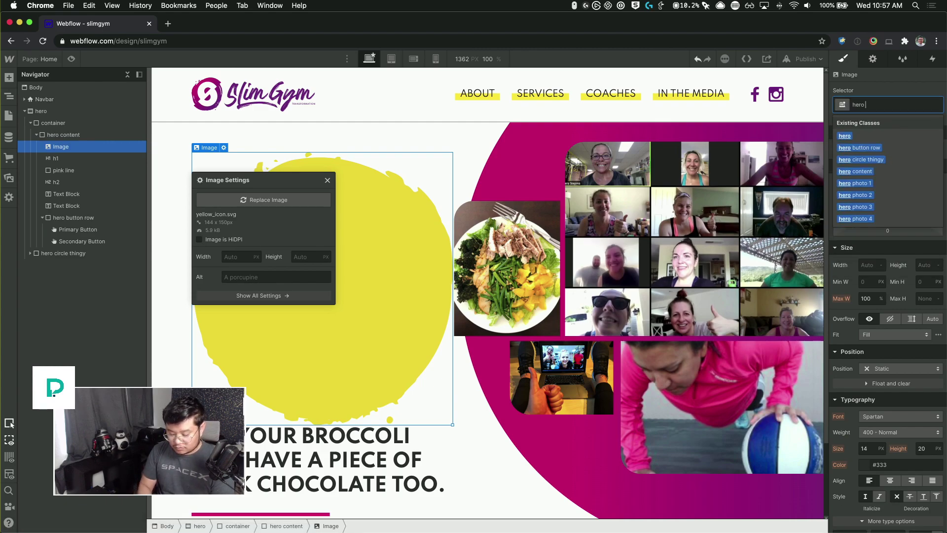
{"action": "type", "text": "yellow splotch"}
{"action": "key", "text": "Return"}
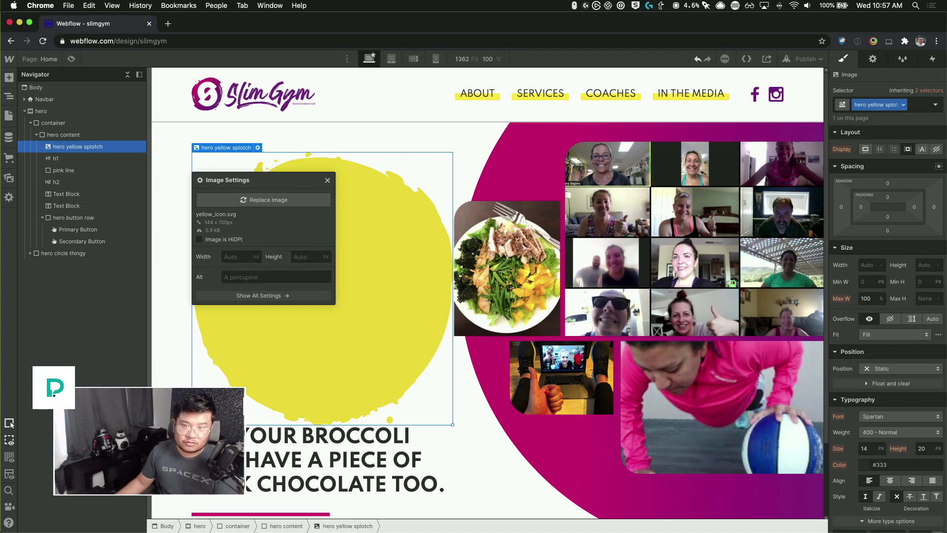
{"action": "left_click", "coordinate": [327, 180]}
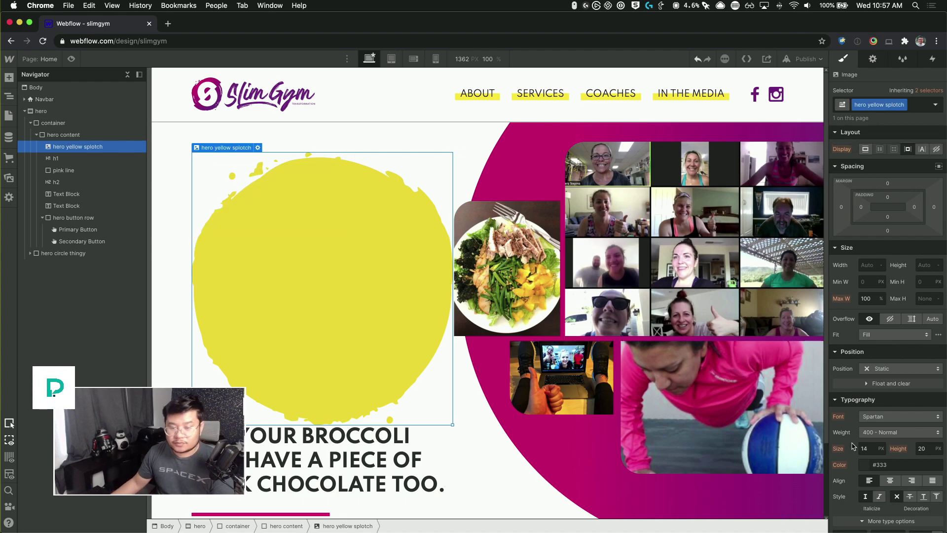
- Position the yellow splotch absolutely with 0% top and left offsets and set its z-index to -1, behind the hero text
{"action": "scroll", "coordinate": [852, 447], "scroll_direction": "down", "scroll_amount": 1}
{"action": "left_click", "coordinate": [903, 356]}
{"action": "left_click", "coordinate": [896, 380]}
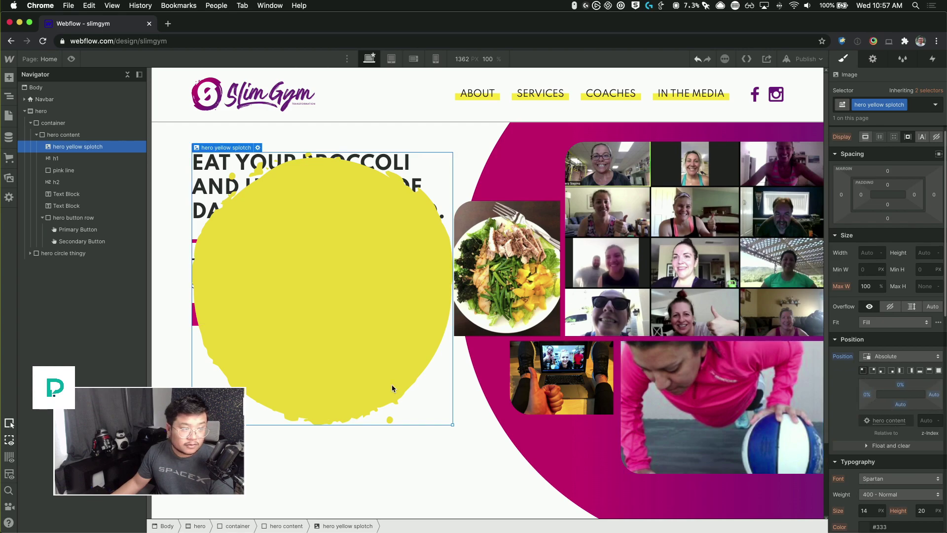
{"action": "left_click", "coordinate": [930, 421]}
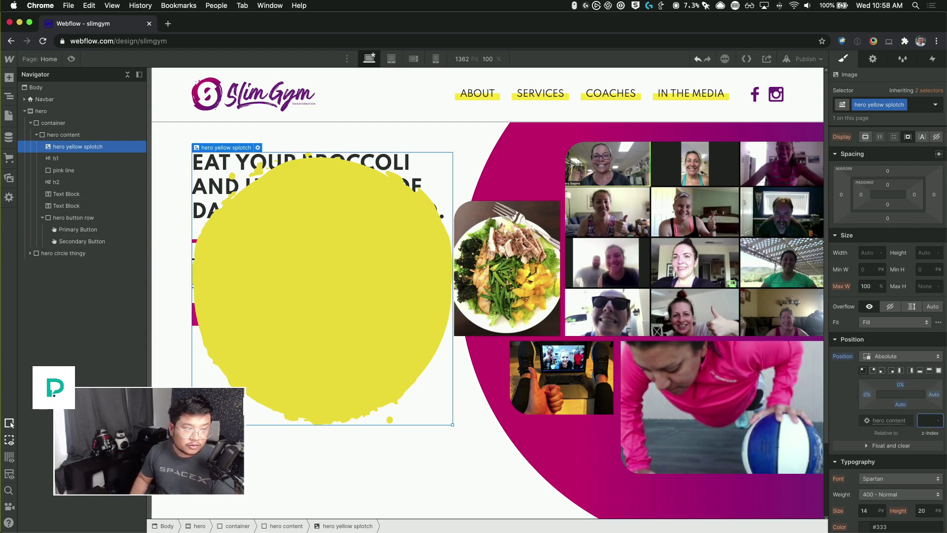
{"action": "type", "text": "-1"}
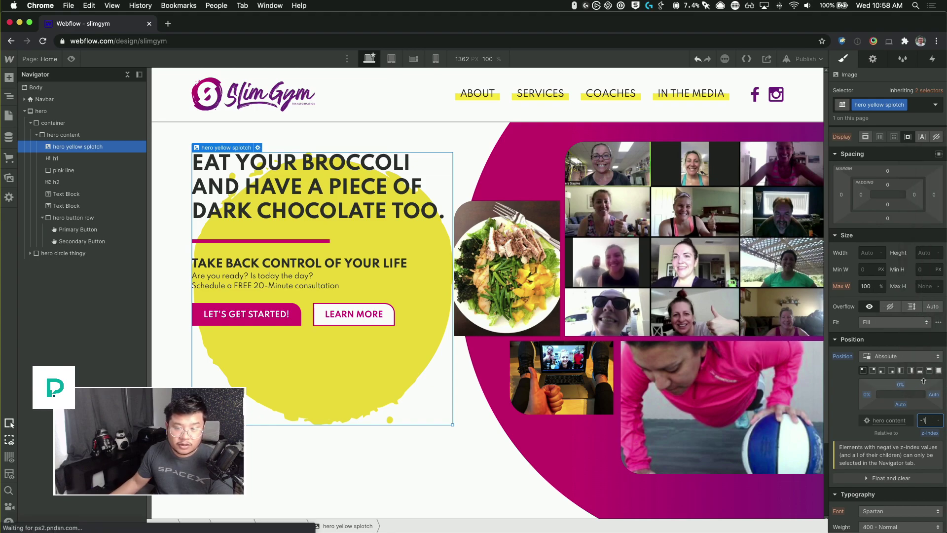
- Set the yellow splotch's width to 370 px and its offsets to -43% top and -18% left, comparing with the PDF mockup
{"action": "scroll", "coordinate": [923, 381], "scroll_direction": "down", "scroll_amount": 1}
{"action": "left_click_drag", "start_coordinate": [867, 381], "coordinate": [895, 321]}
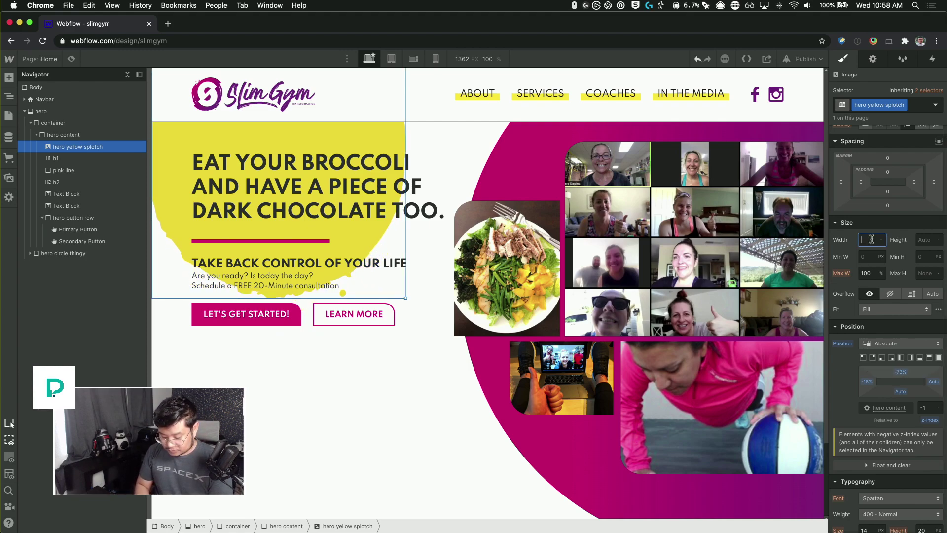
{"action": "key", "text": "BackSpace"}
{"action": "key", "text": "BackSpace"}
{"action": "key", "text": "BackSpace"}
{"action": "type", "text": "370"}
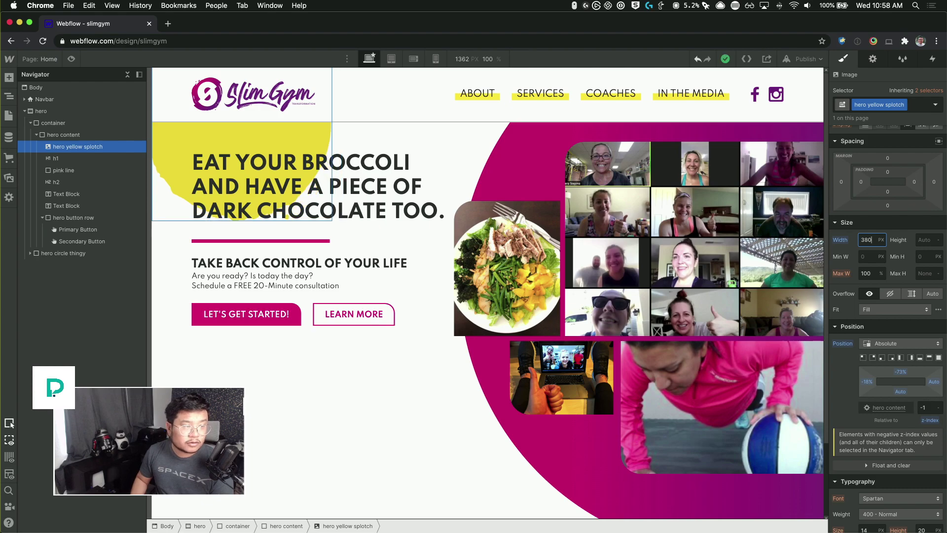
{"action": "left_click_drag", "start_coordinate": [906, 375], "coordinate": [904, 387]}
{"action": "key", "text": "super+Tab"}
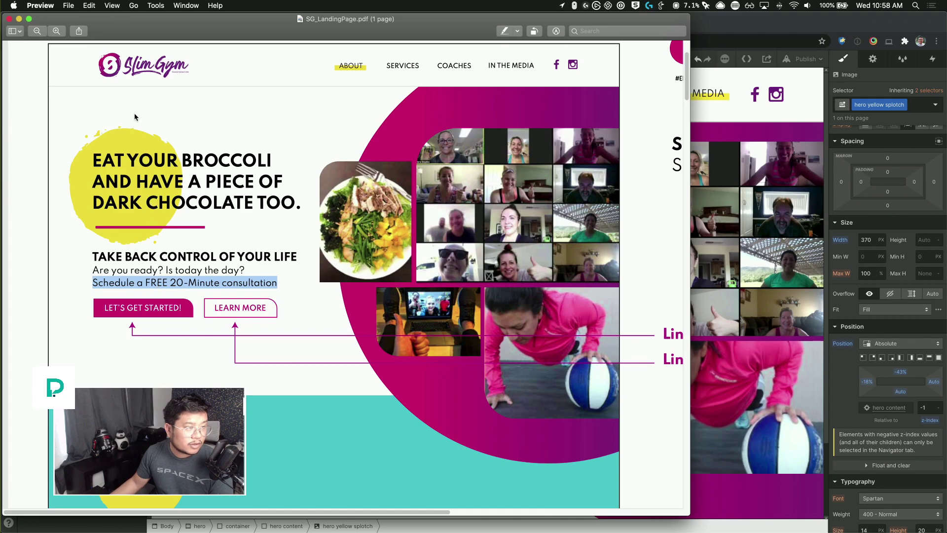
{"action": "key", "text": "super+Tab"}
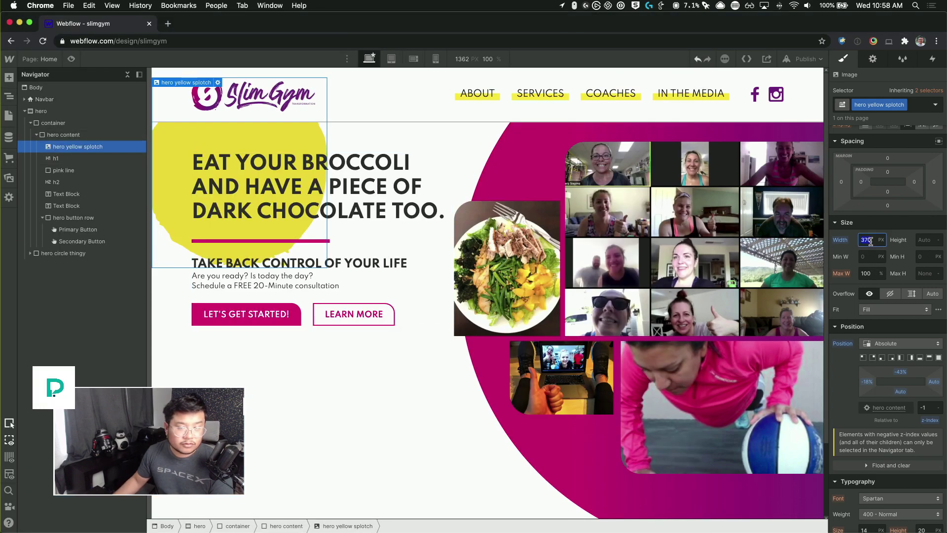
- Reduce the yellow splotch's width to 280 px and set its top offset to -22%, checking against the PDF mockup
{"action": "key", "text": "shift+Down"}
{"action": "key", "text": "shift+Down"}
{"action": "key", "text": "shift+Down"}
{"action": "key", "text": "shift+Down"}
{"action": "key", "text": "shift+Down"}
{"action": "key", "text": "shift+Down"}
{"action": "key", "text": "shift+Down"}
{"action": "key", "text": "shift+Down"}
{"action": "key", "text": "shift+Down"}
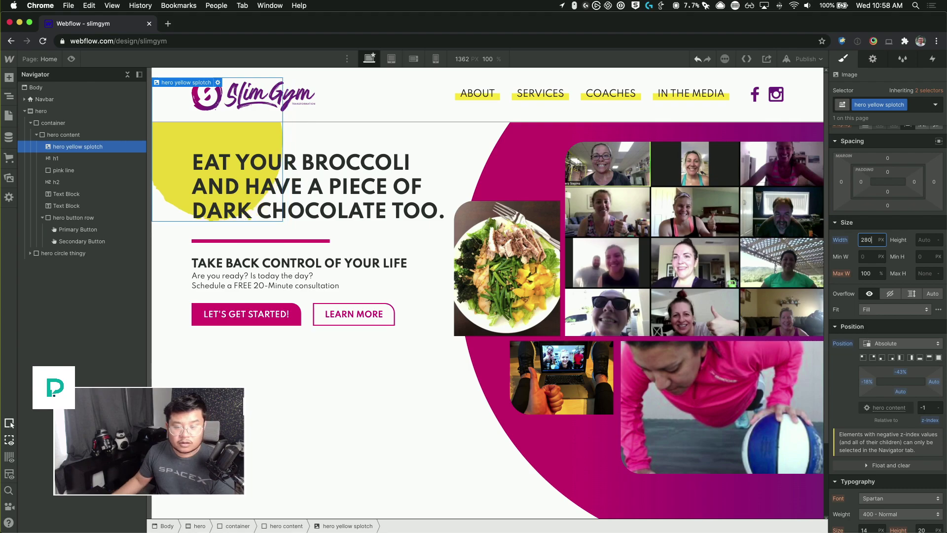
{"action": "left_click_drag", "start_coordinate": [902, 373], "coordinate": [904, 385]}
{"action": "key", "text": "super+Tab"}
{"action": "key", "text": "super+Tab"}
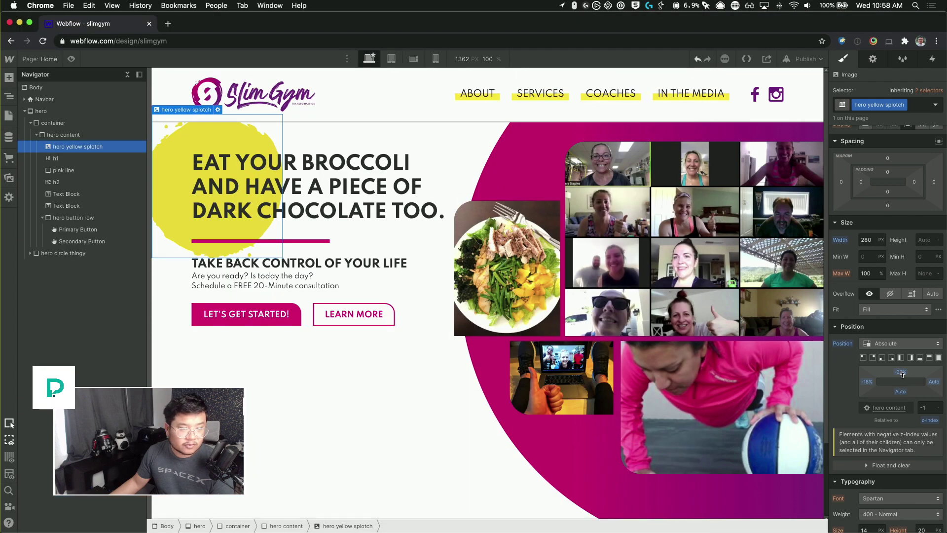
- Compare the splotch's size with the PDF mockup again and reduce its width to 220 px
{"action": "key", "text": "super+Tab"}
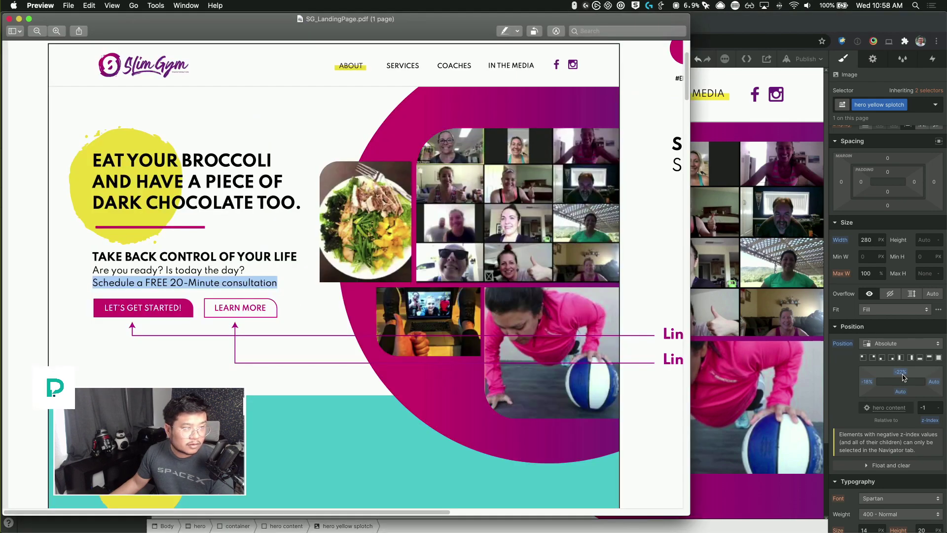
{"action": "key", "text": "super+Tab"}
{"action": "left_click", "coordinate": [867, 240]}
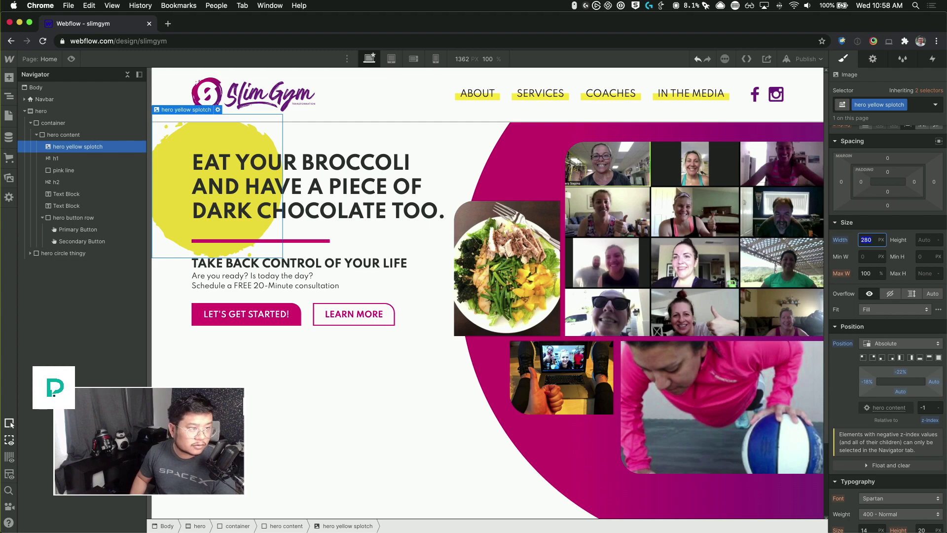
{"action": "key", "text": "shift+Down"}
{"action": "key", "text": "shift+Down"}
{"action": "key", "text": "shift+Down"}
{"action": "key", "text": "shift+Down"}
{"action": "key", "text": "shift+Down"}
{"action": "key", "text": "shift+Down"}
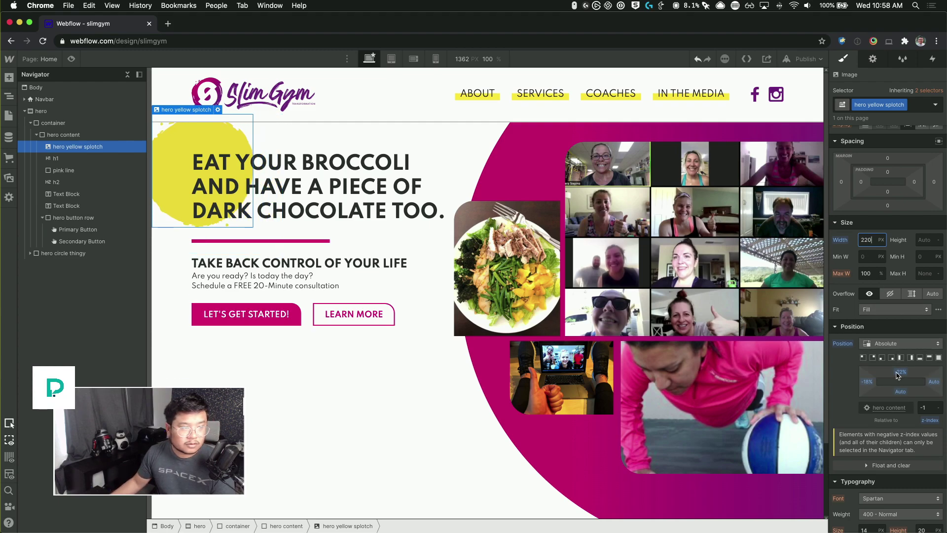
- Adjust the yellow splotch to a width of 240 px with offsets of -13% top and -16% left
{"action": "left_click_drag", "start_coordinate": [900, 372], "coordinate": [898, 376]}
{"action": "left_click", "coordinate": [866, 239]}
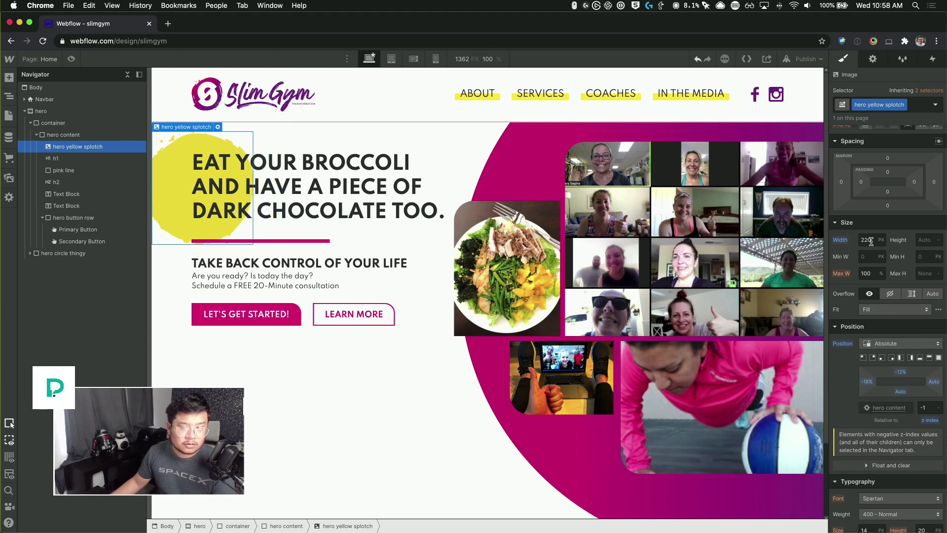
{"action": "key", "text": "shift+Up"}
{"action": "key", "text": "shift+Up"}
{"action": "key", "text": "shift+Up"}
{"action": "key", "text": "shift+Up"}
{"action": "key", "text": "shift+Down"}
{"action": "key", "text": "shift+Down"}
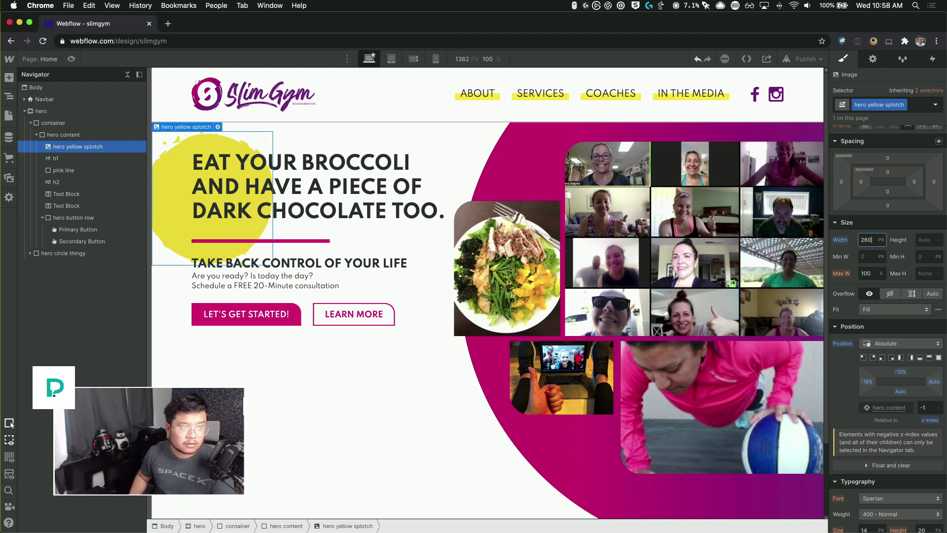
{"action": "left_click_drag", "start_coordinate": [901, 373], "coordinate": [861, 382]}
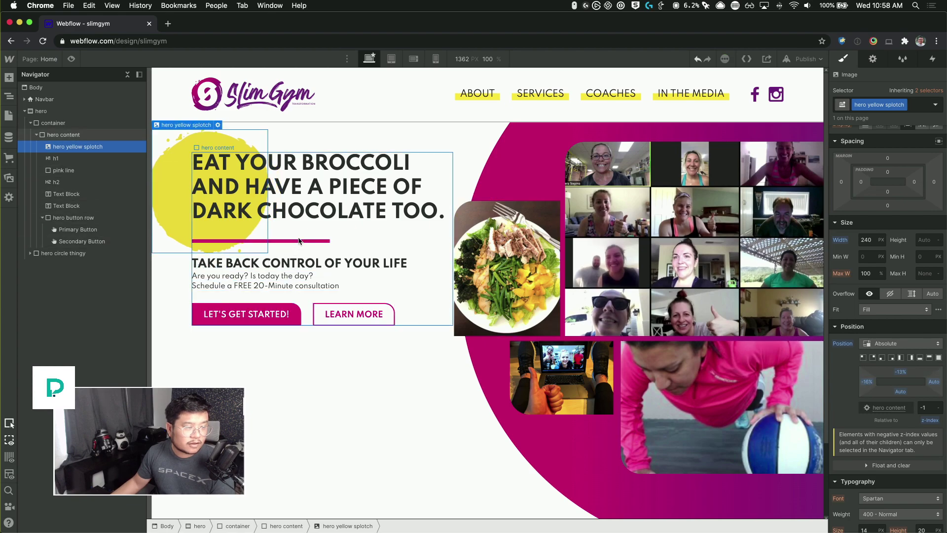
- Set the pink line's top and bottom margins to 39 px and the yellow splotch's width to 260 px
{"action": "left_click", "coordinate": [262, 240]}
{"action": "left_click_drag", "start_coordinate": [896, 234], "coordinate": [879, 182]}
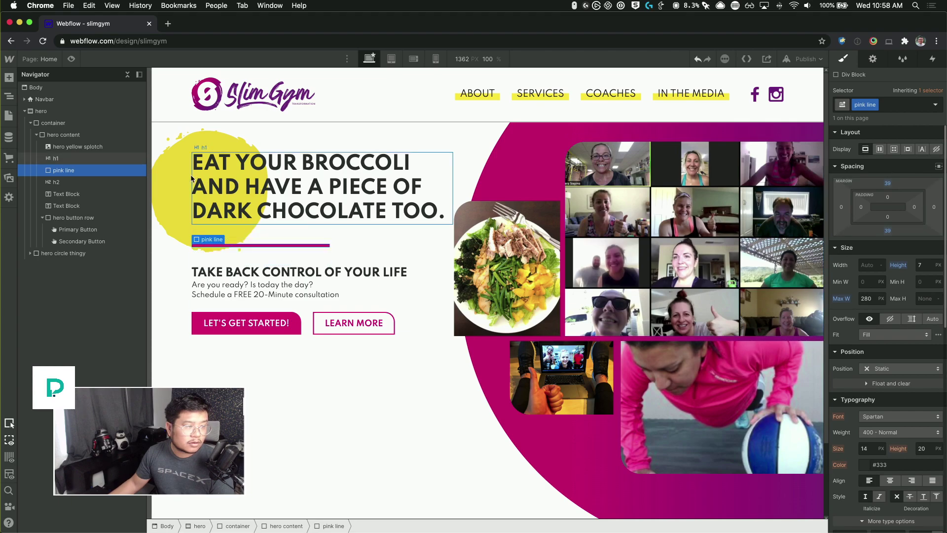
{"action": "left_click", "coordinate": [77, 147]}
{"action": "left_click", "coordinate": [869, 266]}
{"action": "key", "text": "shift+Up"}
{"action": "key", "text": "shift+Up"}
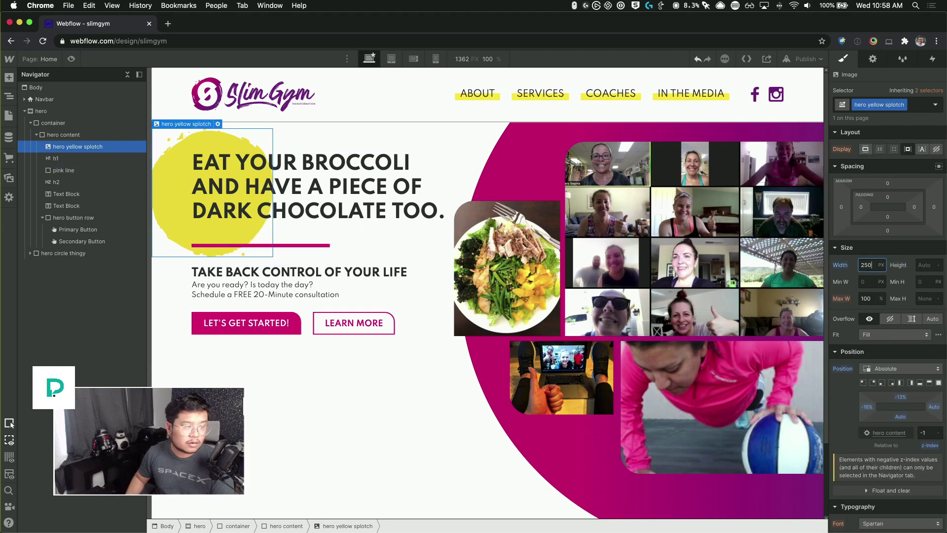
{"action": "left_click_drag", "start_coordinate": [869, 411], "coordinate": [867, 405]}
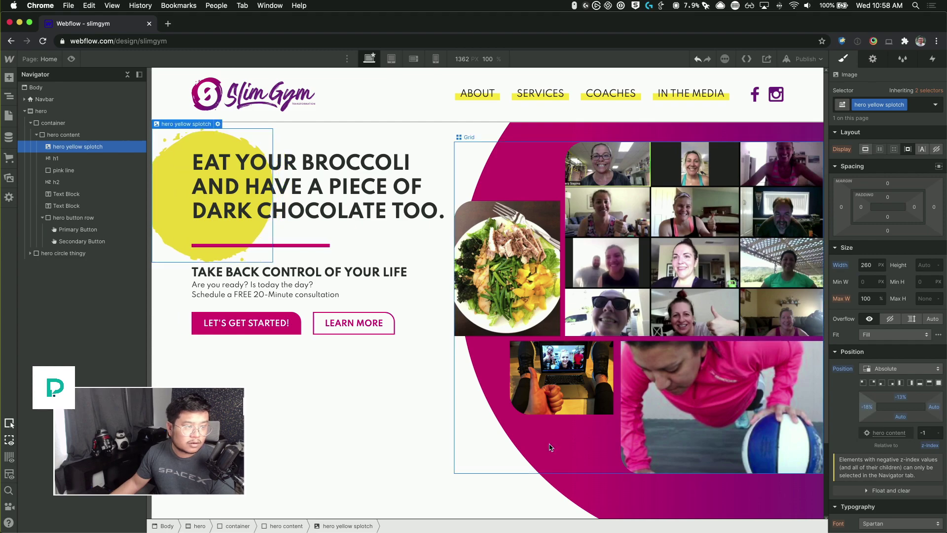
- Review the hero section's layout and try a top padding of 10vh on it
{"action": "left_click", "coordinate": [444, 457]}
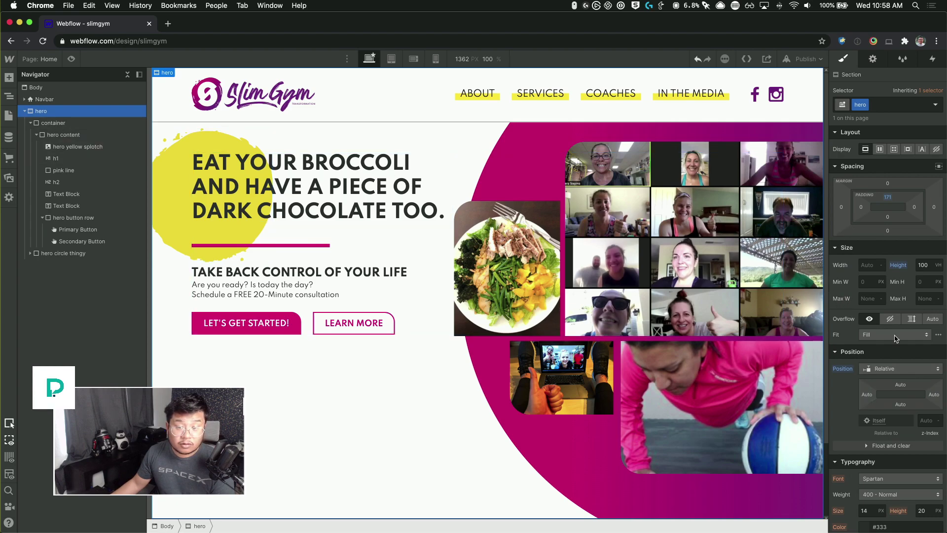
{"action": "scroll", "coordinate": [417, 469], "scroll_direction": "down", "scroll_amount": 5}
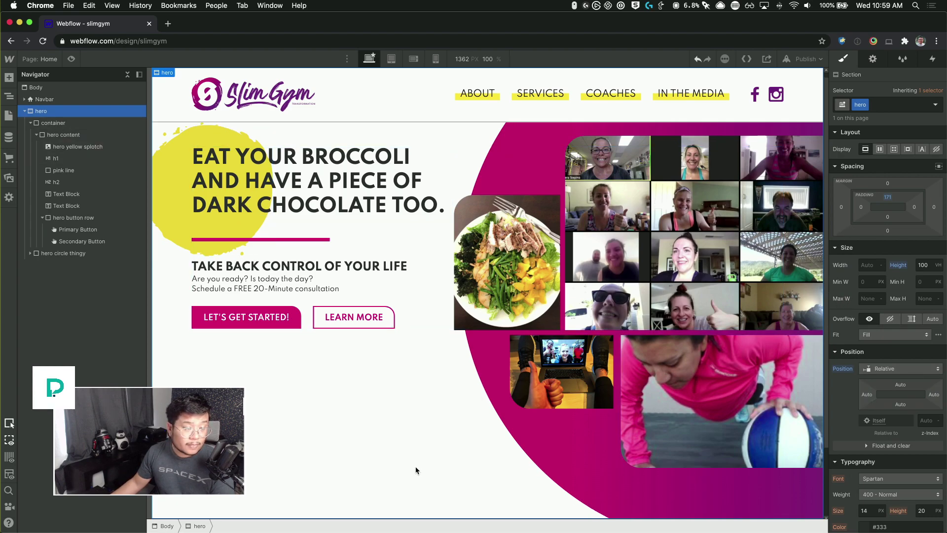
{"action": "scroll", "coordinate": [415, 470], "scroll_direction": "up", "scroll_amount": 5}
{"action": "scroll", "coordinate": [416, 470], "scroll_direction": "down", "scroll_amount": 5}
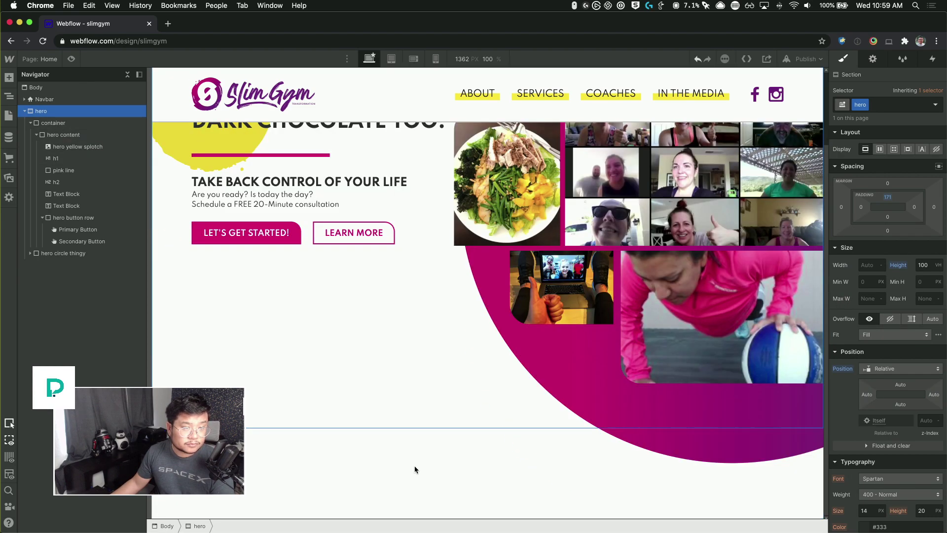
{"action": "scroll", "coordinate": [415, 470], "scroll_direction": "up", "scroll_amount": 5}
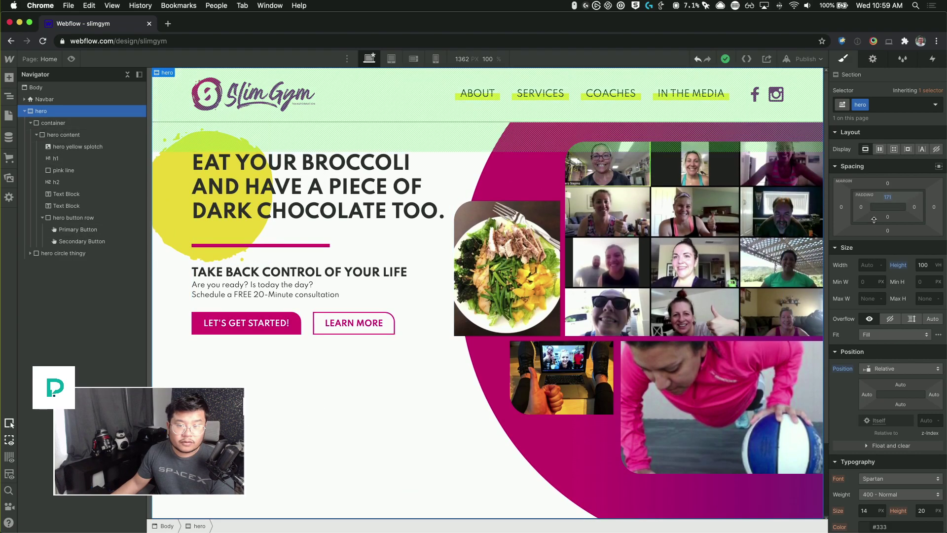
{"action": "left_click_drag", "start_coordinate": [888, 200], "coordinate": [891, 196]}
{"action": "left_click", "coordinate": [892, 198]}
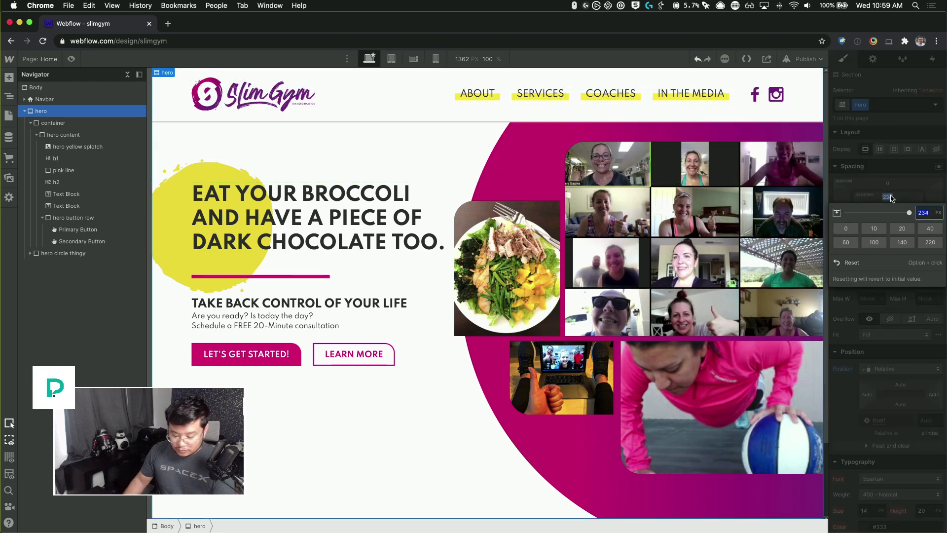
{"action": "type", "text": "10vh"}
{"action": "key", "text": "Return"}
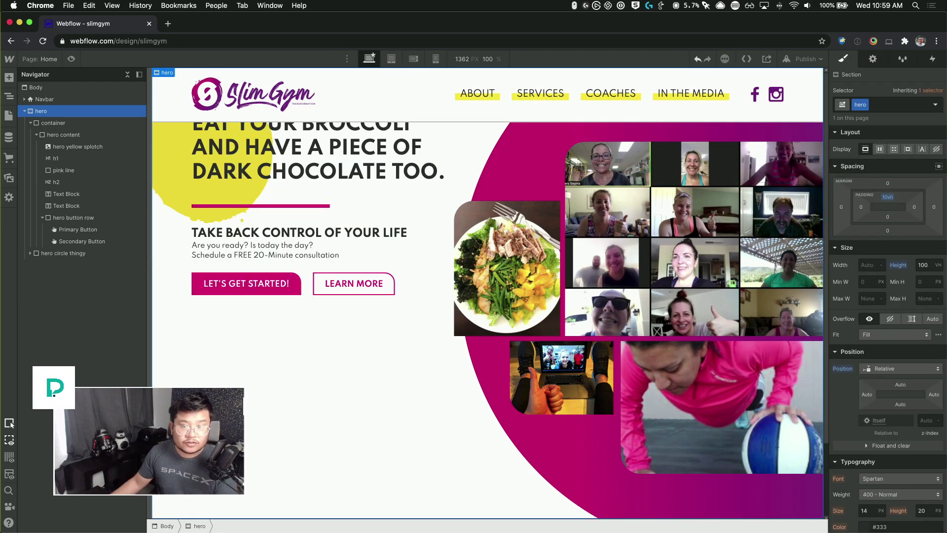
- Reset the hero section's top padding and make the section a horizontal flexbox with centre alignment
{"action": "left_click_drag", "start_coordinate": [888, 206], "coordinate": [887, 210]}
{"action": "left_click", "coordinate": [888, 210], "text": "alt"}
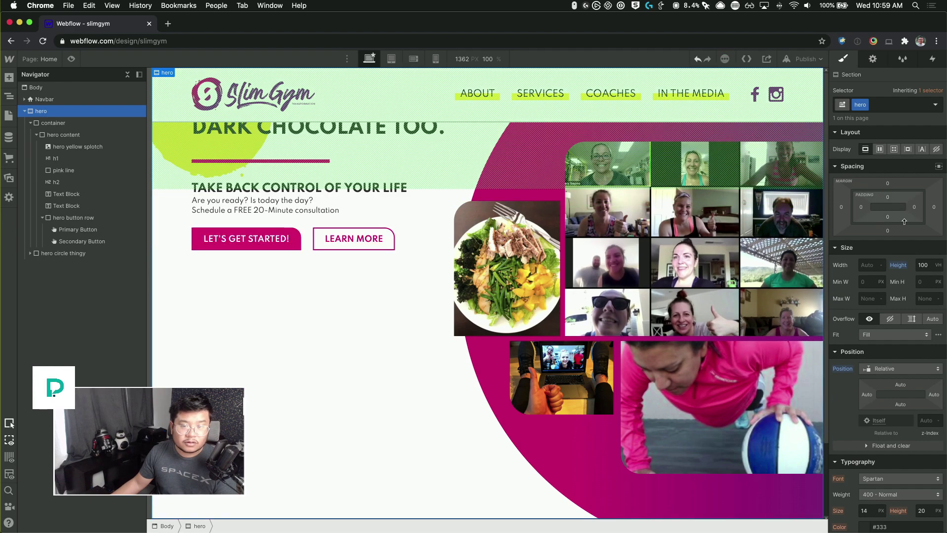
{"action": "left_click", "coordinate": [880, 149]}
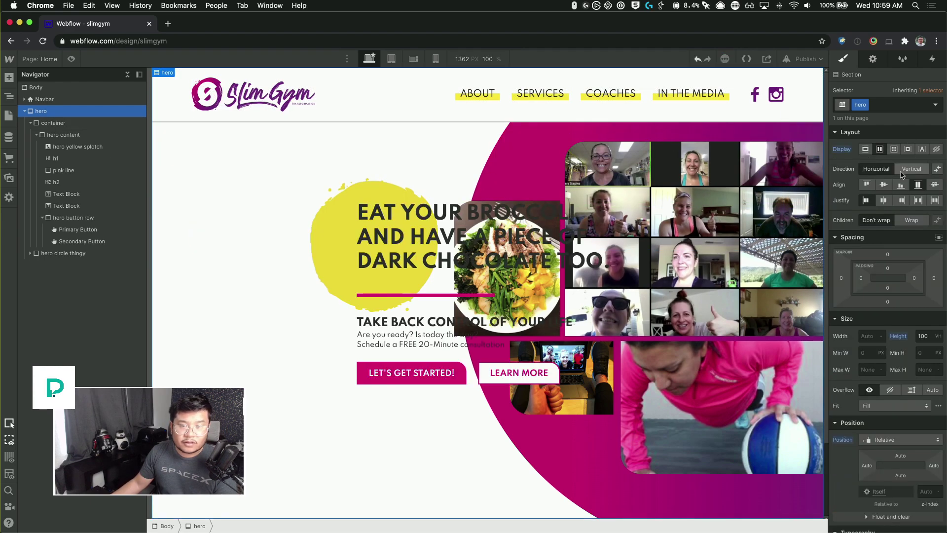
{"action": "left_click", "coordinate": [883, 185]}
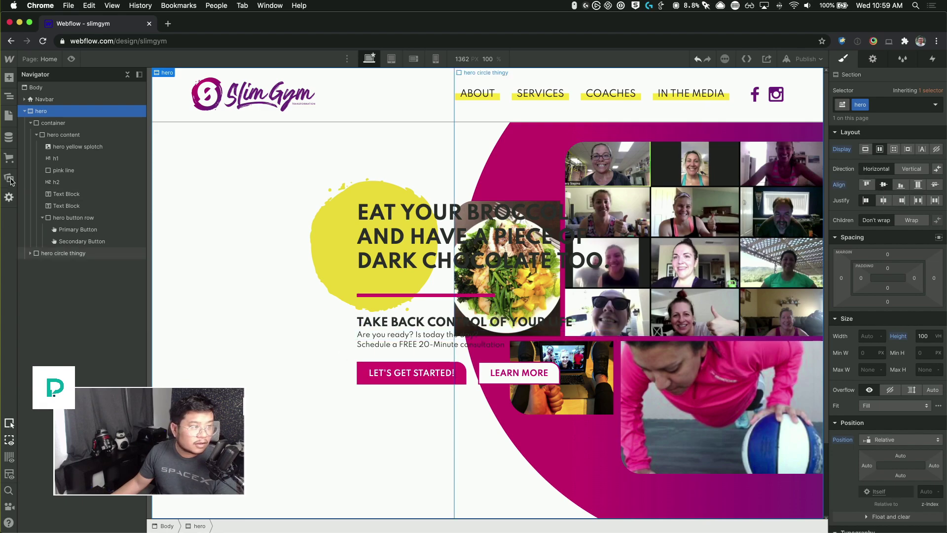
- Set the hero's container to grow if possible and give the hero section a top padding of 110 px
{"action": "left_click", "coordinate": [88, 124]}
{"action": "left_click", "coordinate": [889, 149]}
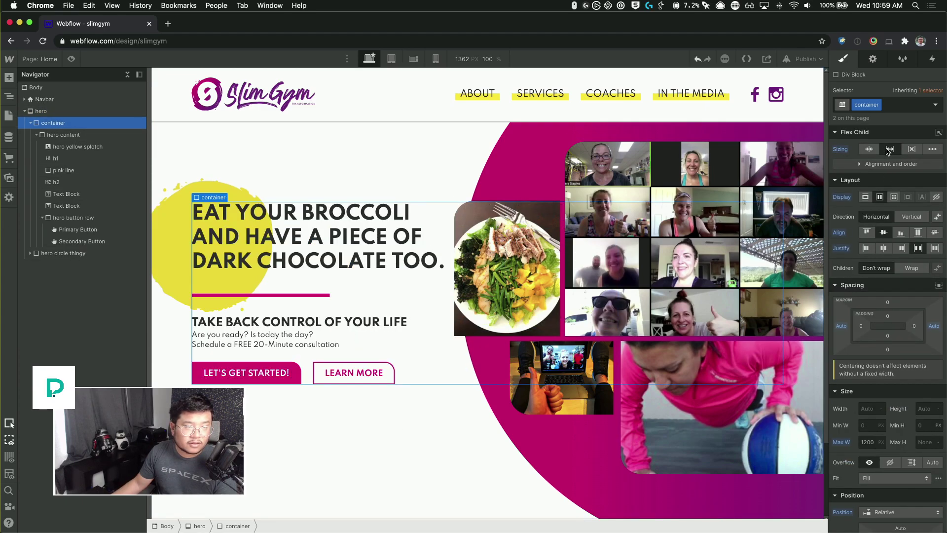
{"action": "left_click", "coordinate": [347, 156]}
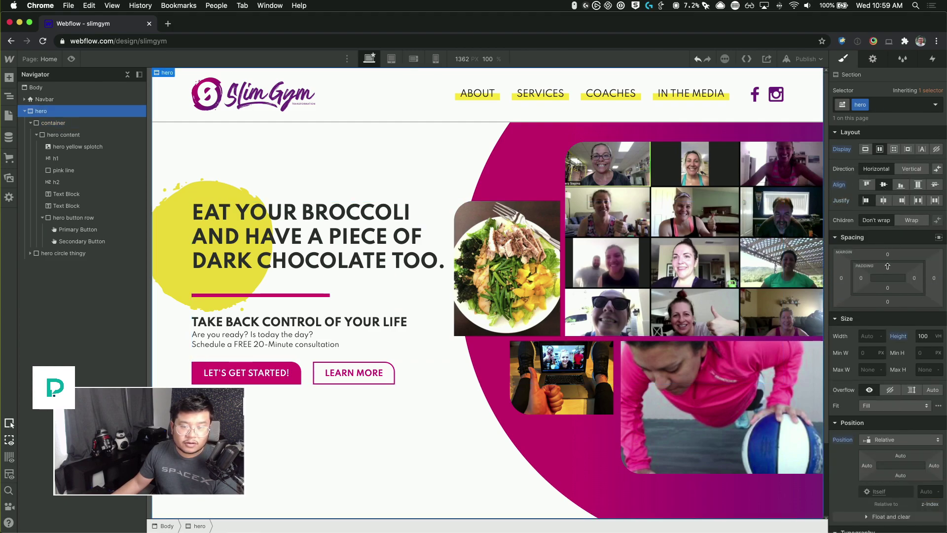
{"action": "left_click_drag", "start_coordinate": [890, 273], "coordinate": [891, 326]}
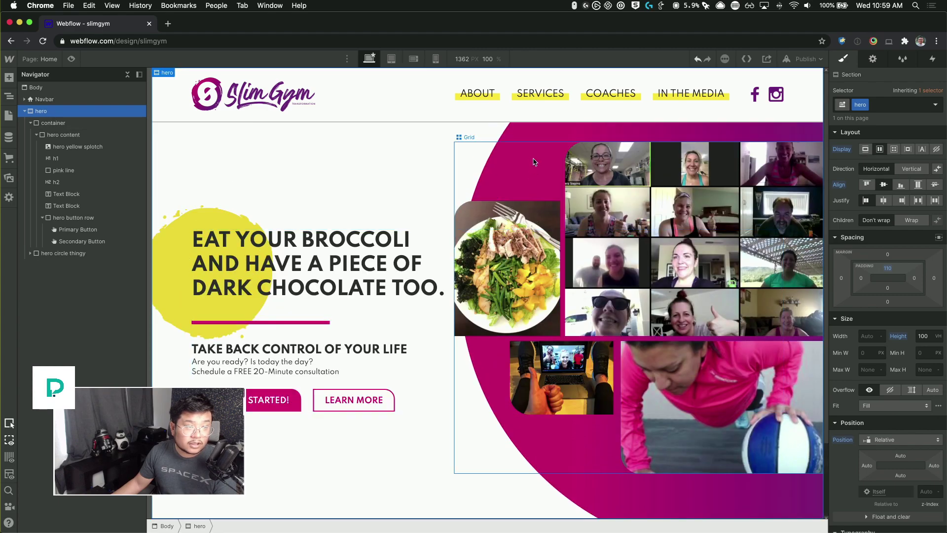
- Reduce the width of the hero circle thingy block to 45 VW
{"action": "left_click", "coordinate": [64, 253]}
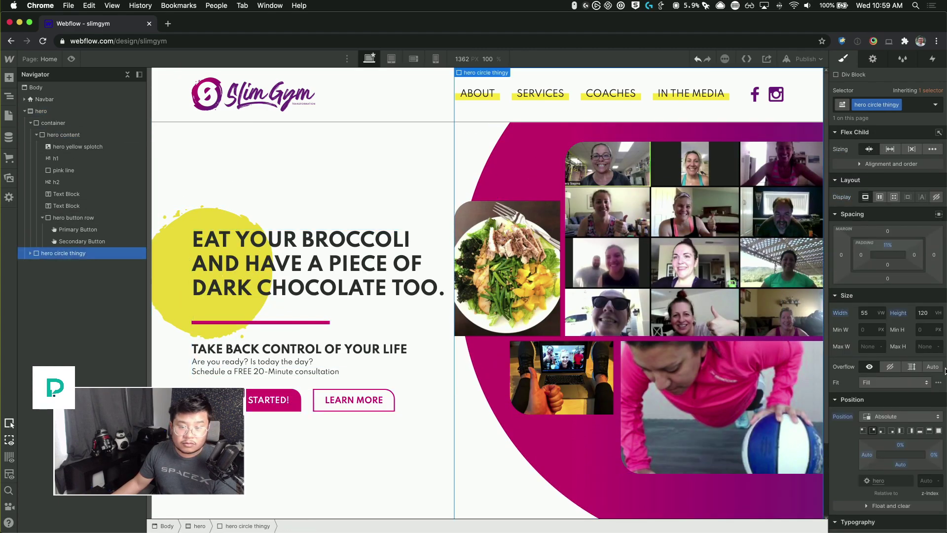
{"action": "left_click", "coordinate": [867, 313]}
{"action": "key", "text": "Down"}
{"action": "key", "text": "Down"}
{"action": "key", "text": "Down"}
{"action": "key", "text": "Down"}
{"action": "key", "text": "Down"}
{"action": "key", "text": "Down"}
{"action": "key", "text": "Down"}
{"action": "key", "text": "Down"}
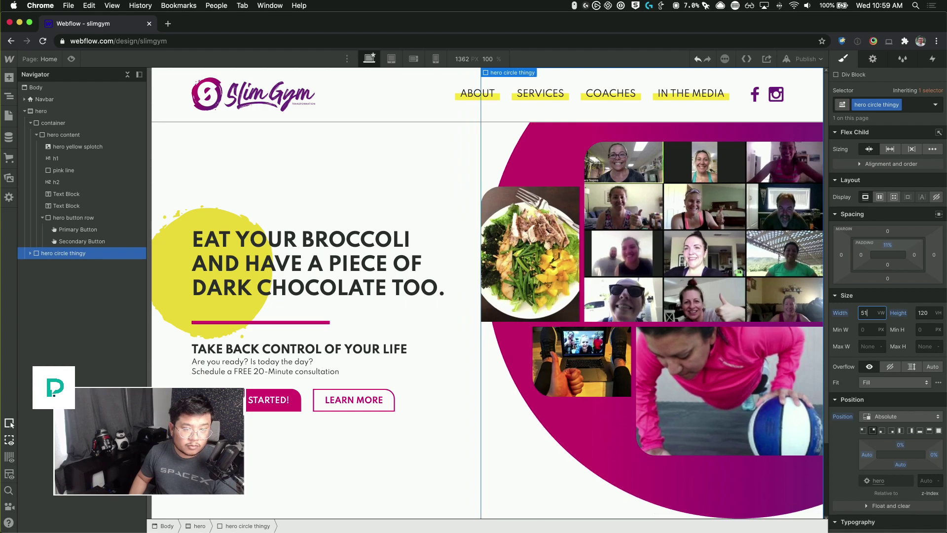
{"action": "key", "text": "Down"}
{"action": "key", "text": "Down"}
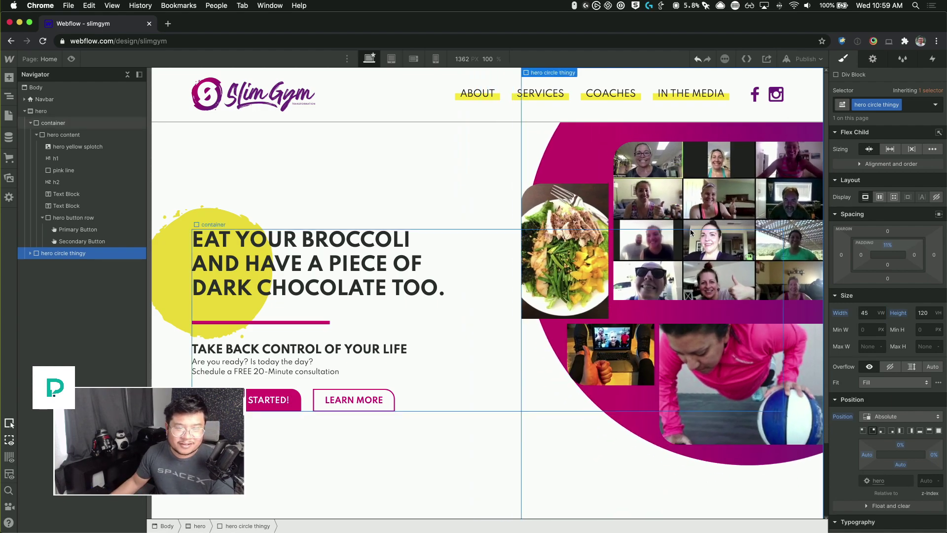
- Set the height of hero photo 2, the video-call collage, to 100% so it fills its grid cell
{"action": "left_click", "coordinate": [714, 221]}
{"action": "left_click", "coordinate": [801, 227]}
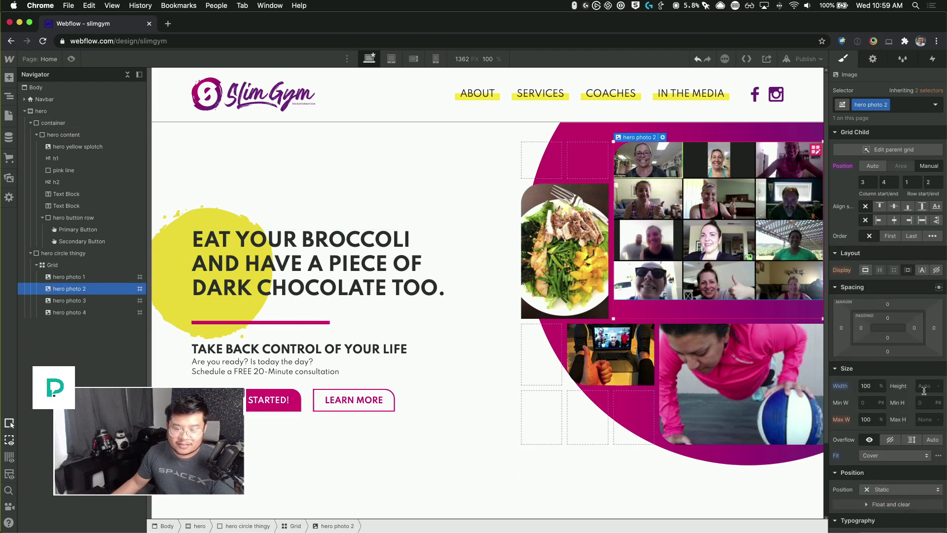
{"action": "key", "text": "Return"}
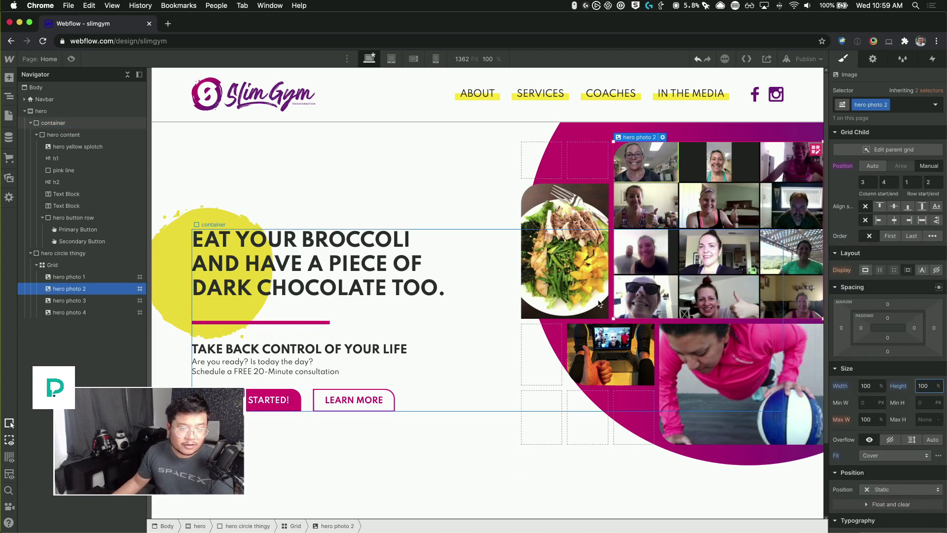
- Increase the width of the hero circle thingy block to 51 VW
{"action": "left_click", "coordinate": [539, 120]}
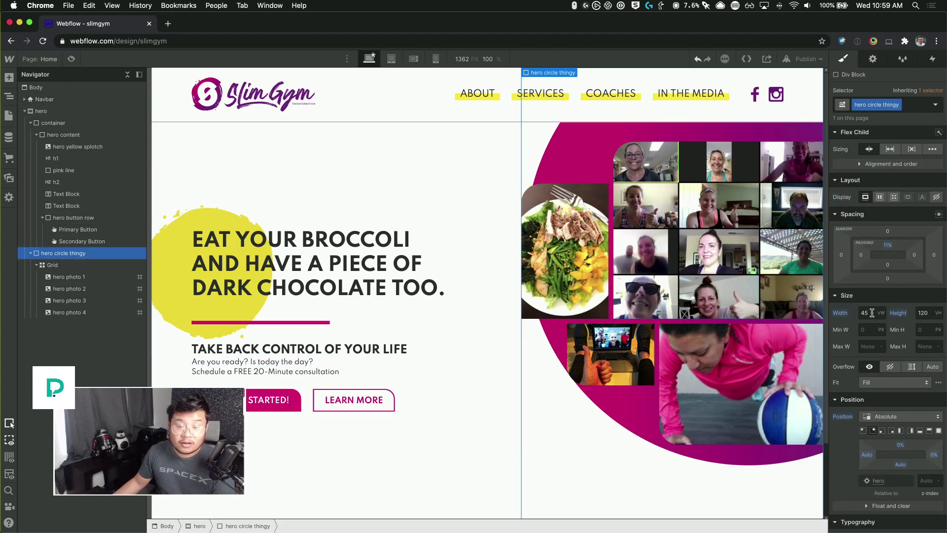
{"action": "key", "text": "Up"}
{"action": "key", "text": "Up"}
{"action": "key", "text": "Up"}
{"action": "key", "text": "Up"}
{"action": "key", "text": "Up"}
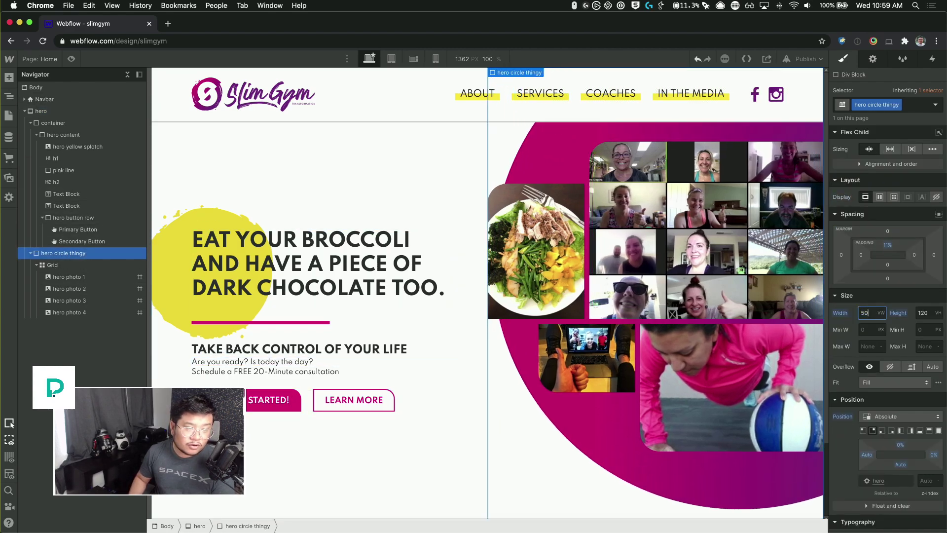
{"action": "key", "text": "Up"}
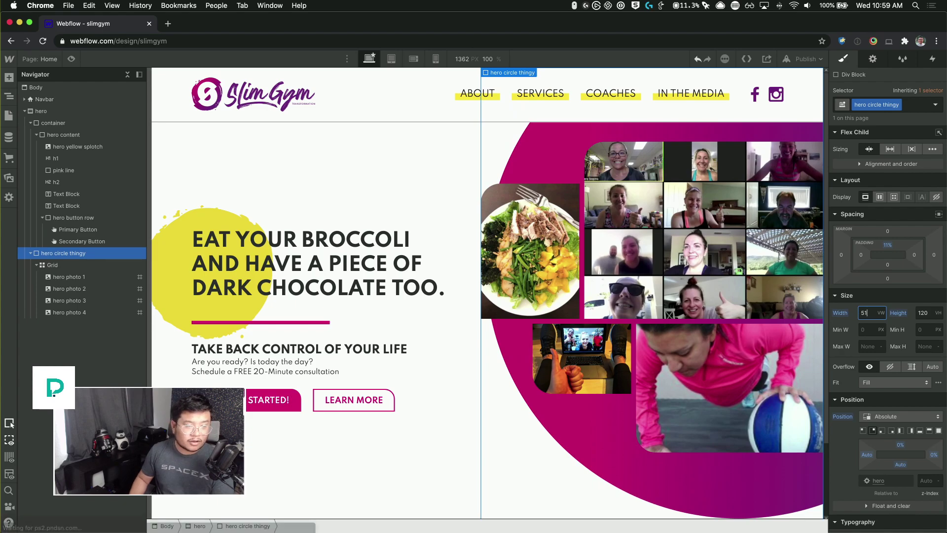